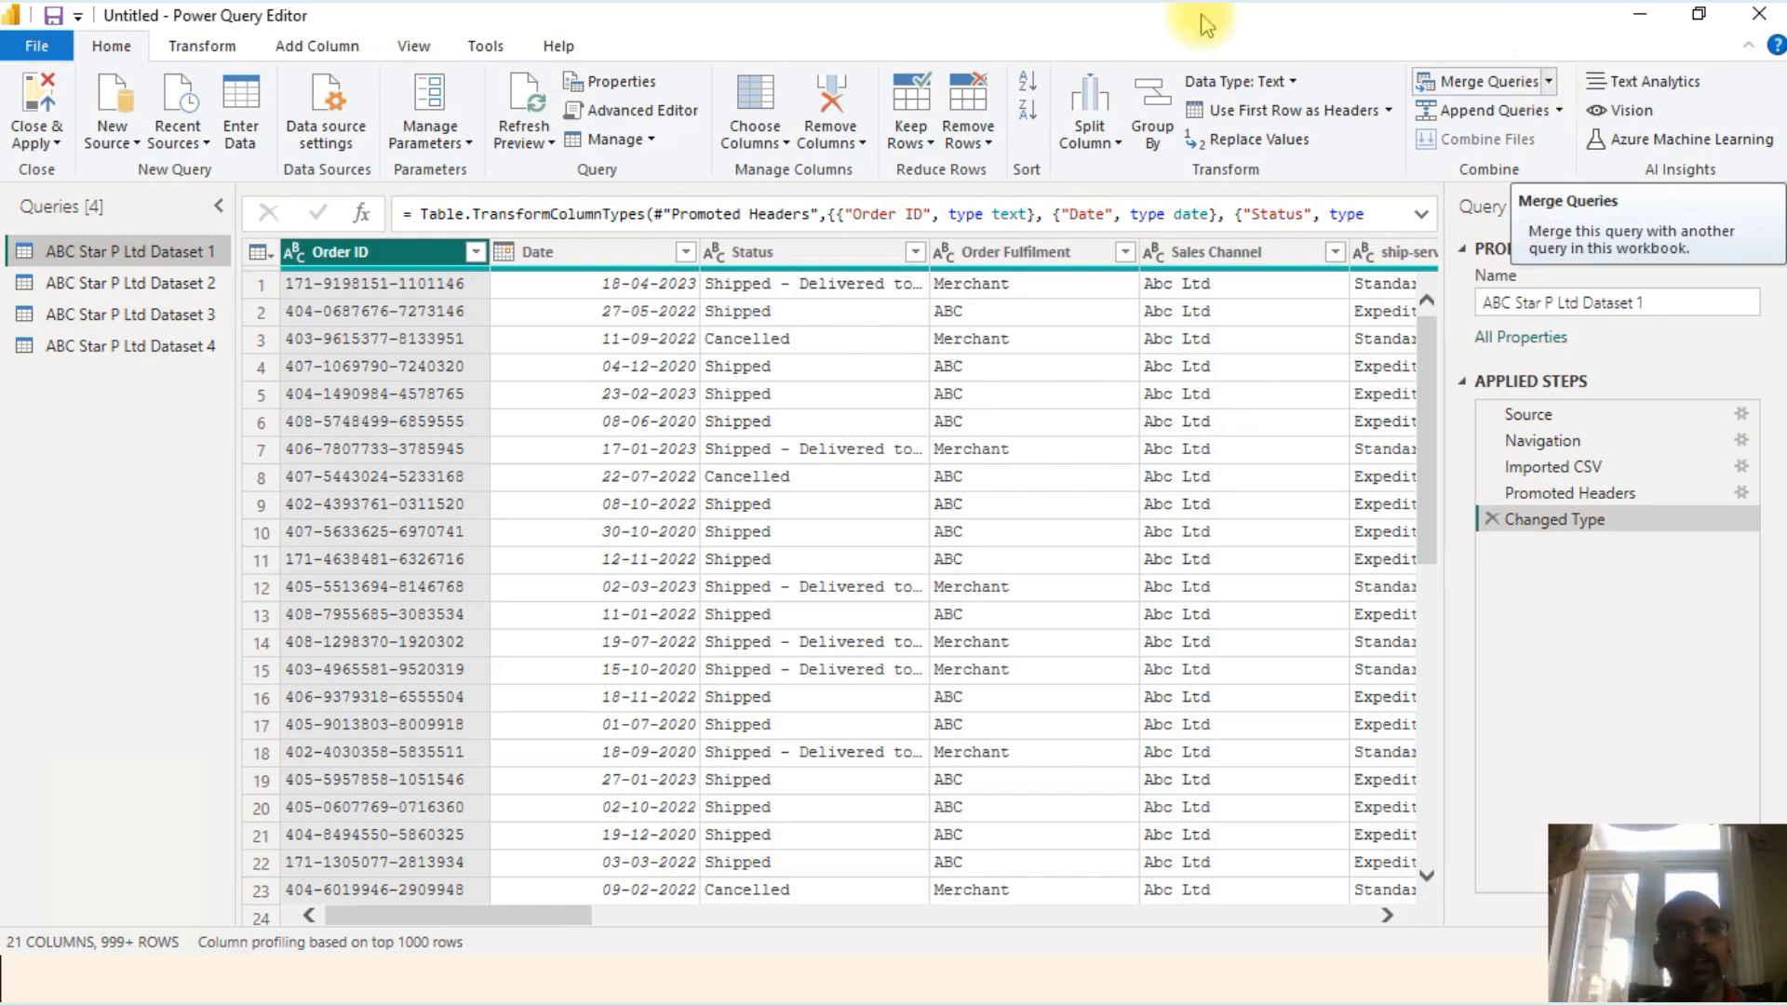
Step: Compare ABC Star P Ltd Dataset 2 with Dataset 4, and promote Dataset 4's first row to column headers
{"action": "left_click", "coordinate": [187, 289]}
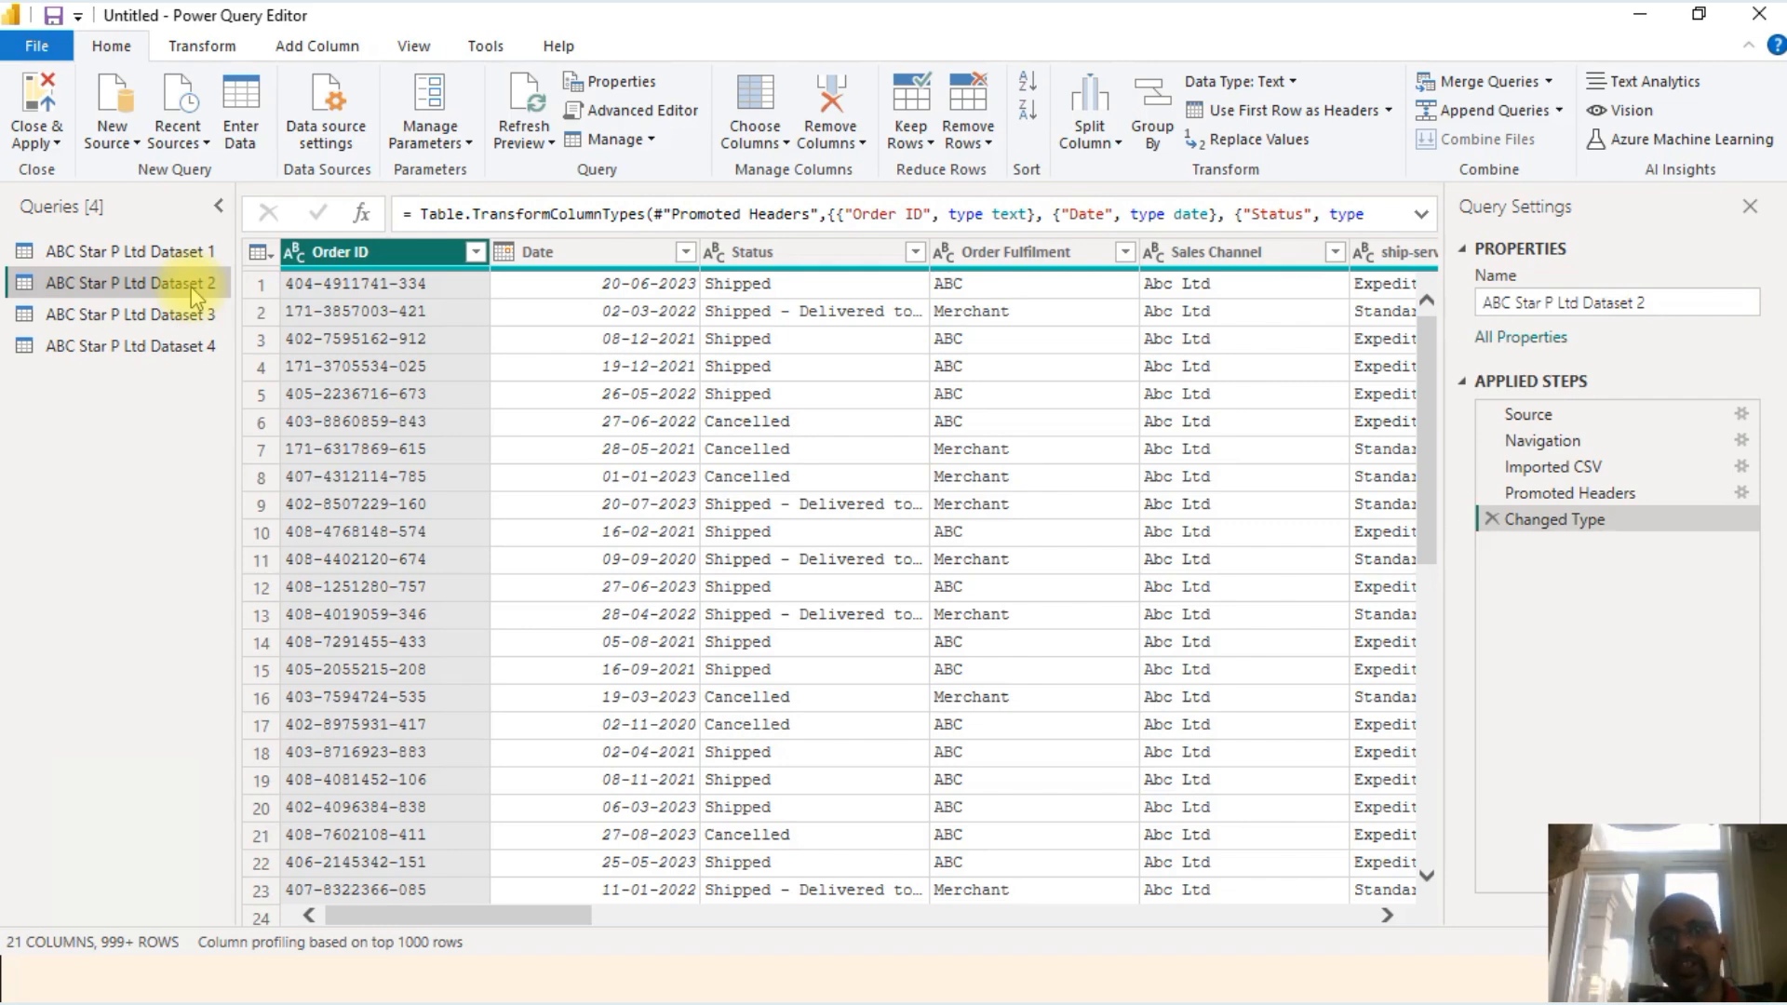
{"action": "left_click", "coordinate": [178, 345]}
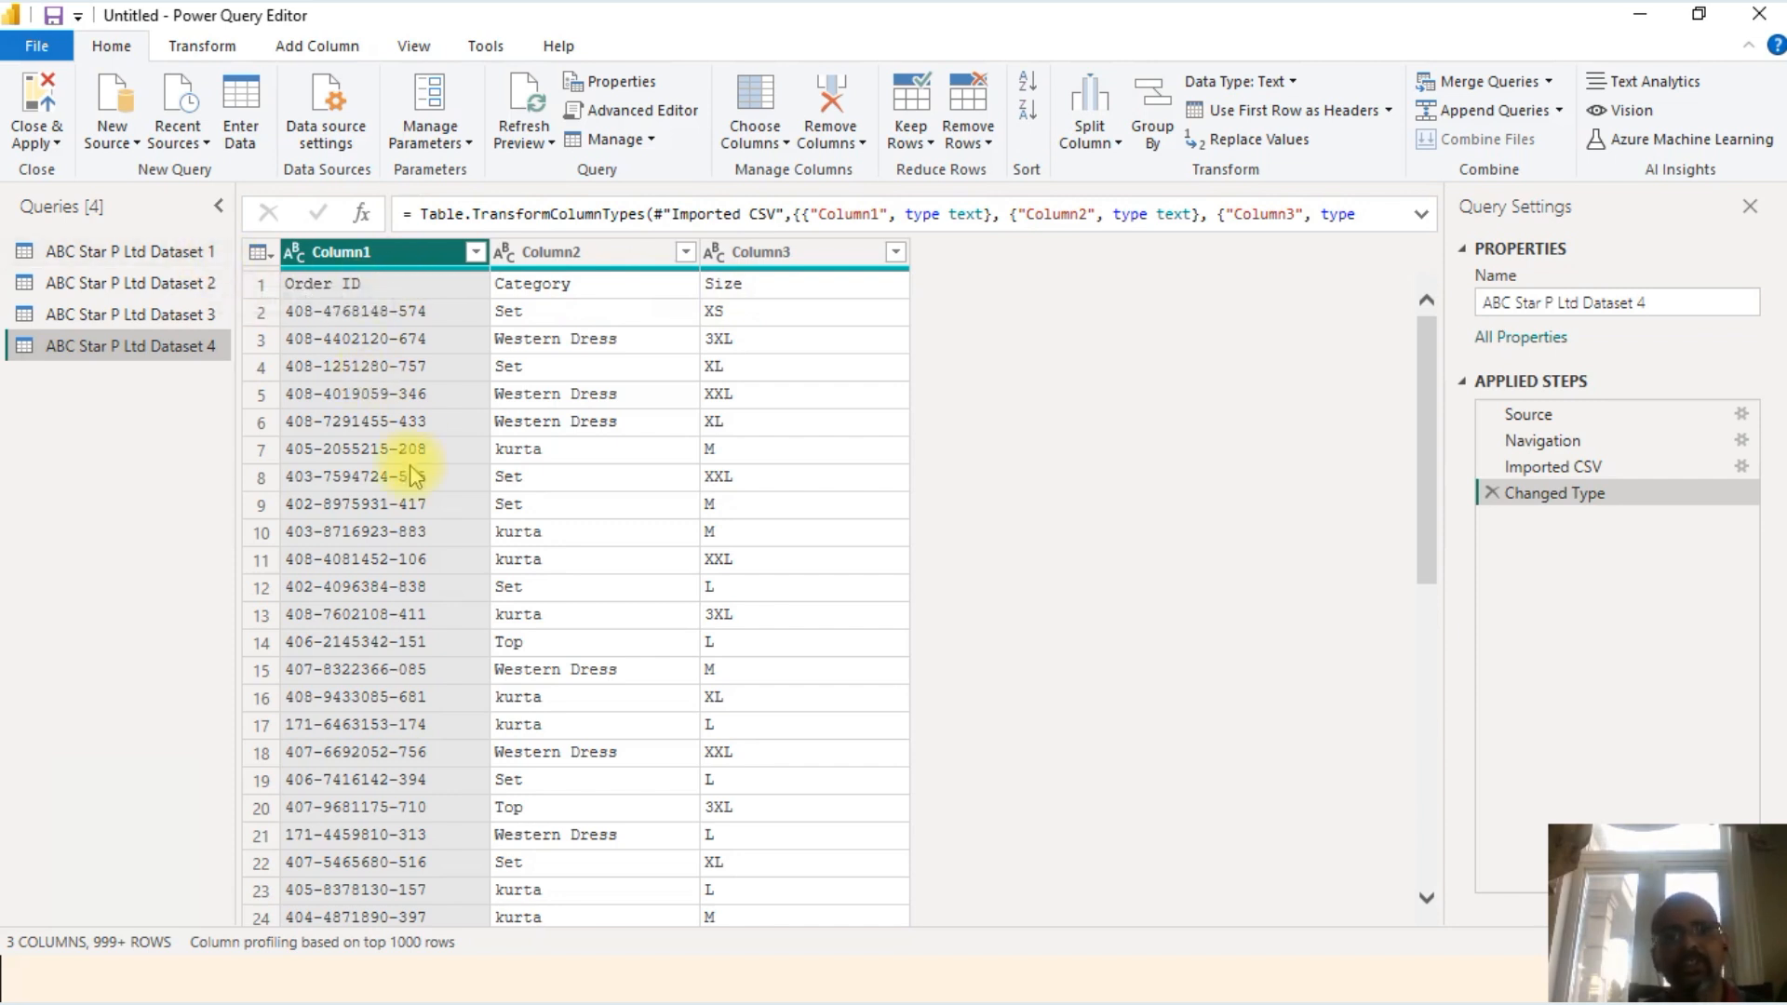
{"action": "left_click", "coordinate": [193, 285]}
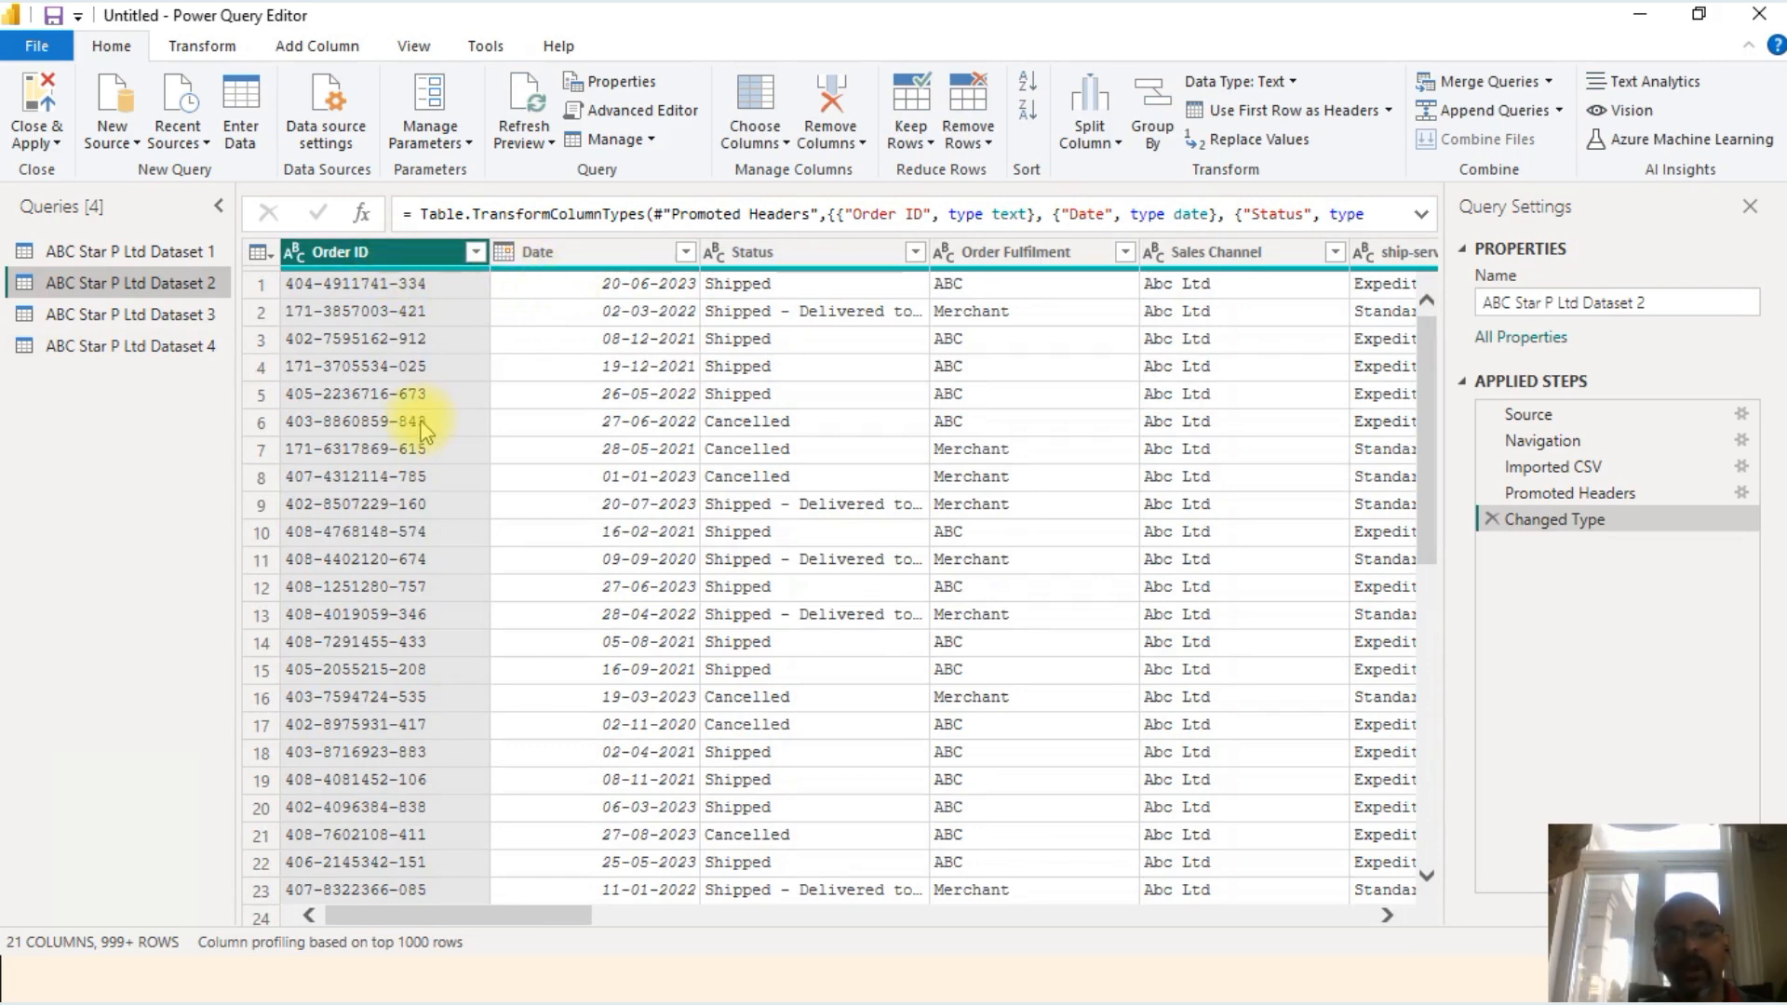
{"action": "left_click", "coordinate": [177, 345]}
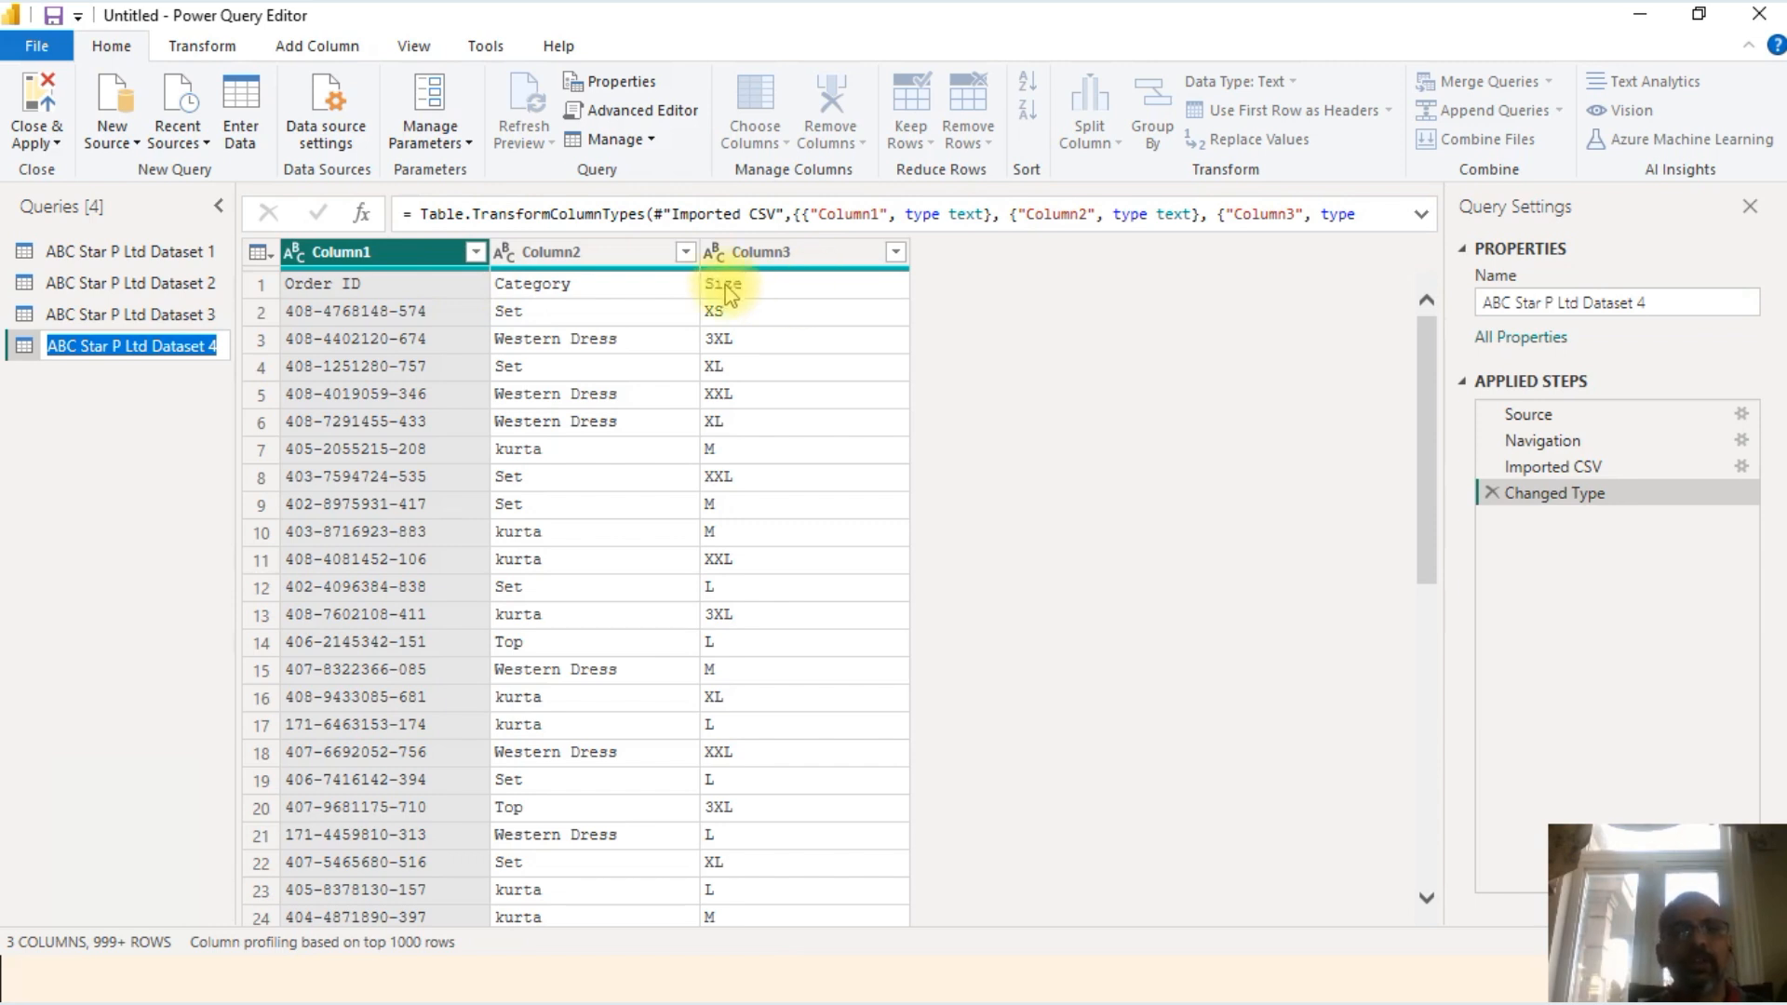
{"action": "left_click", "coordinate": [228, 66]}
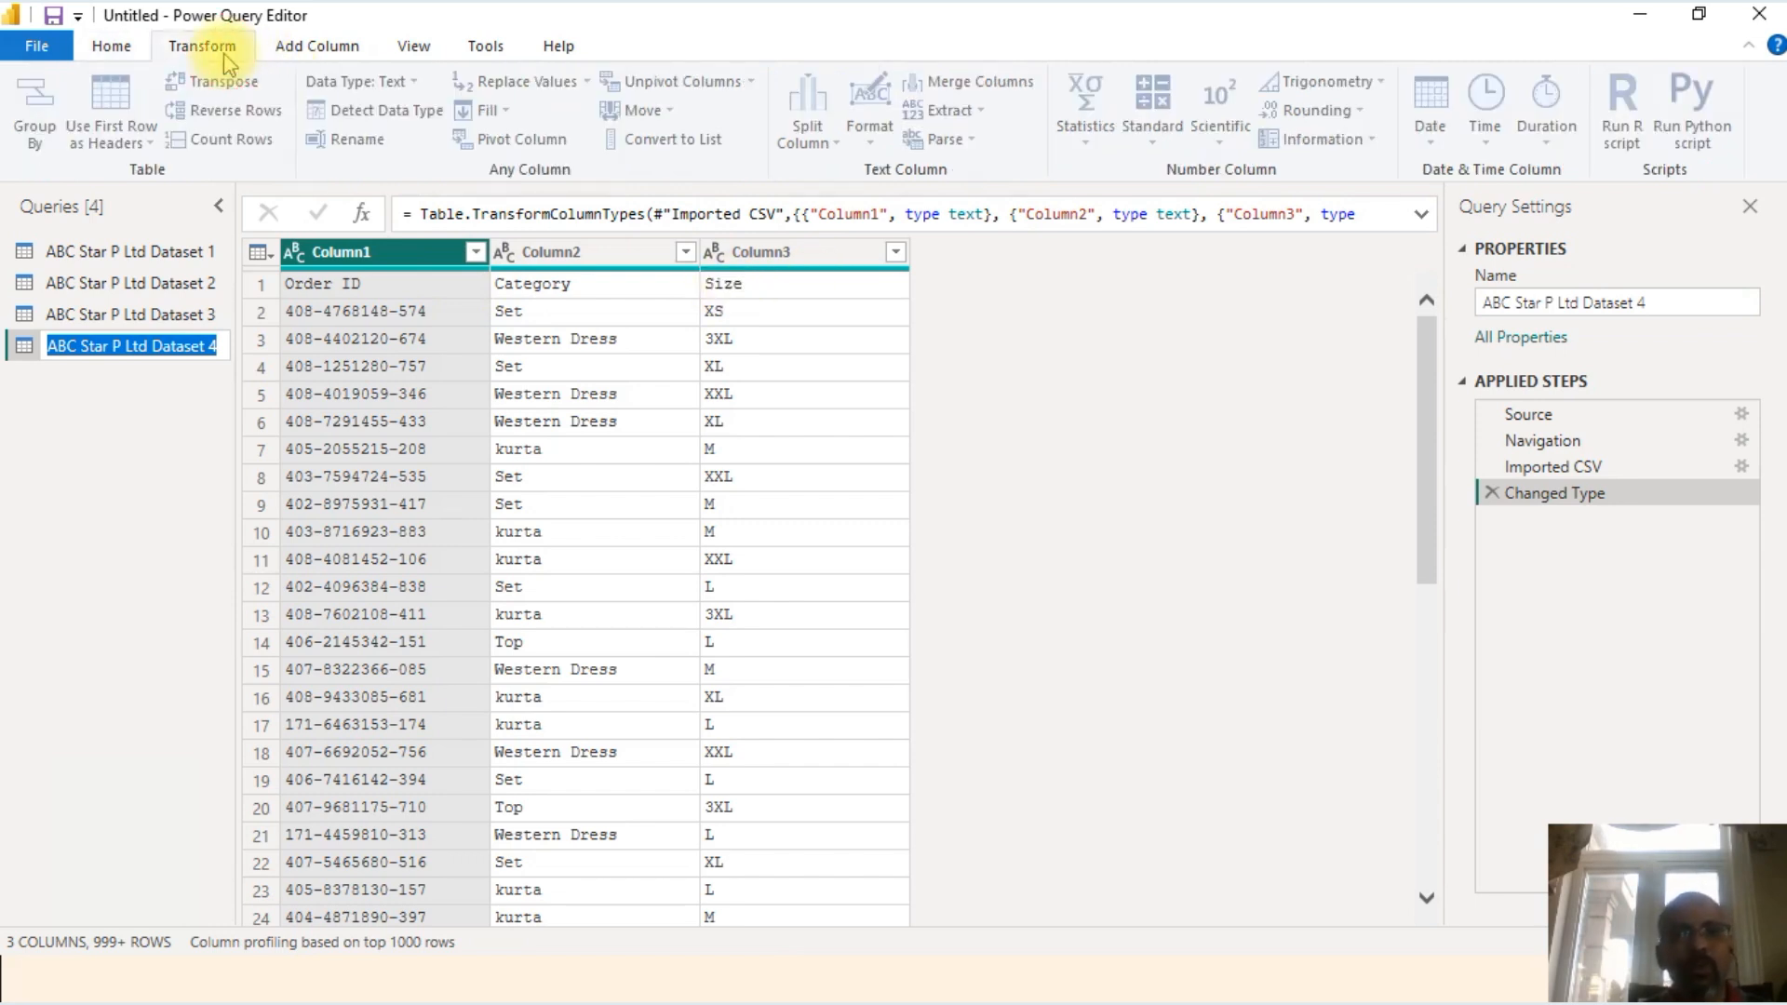
{"action": "left_click", "coordinate": [397, 303]}
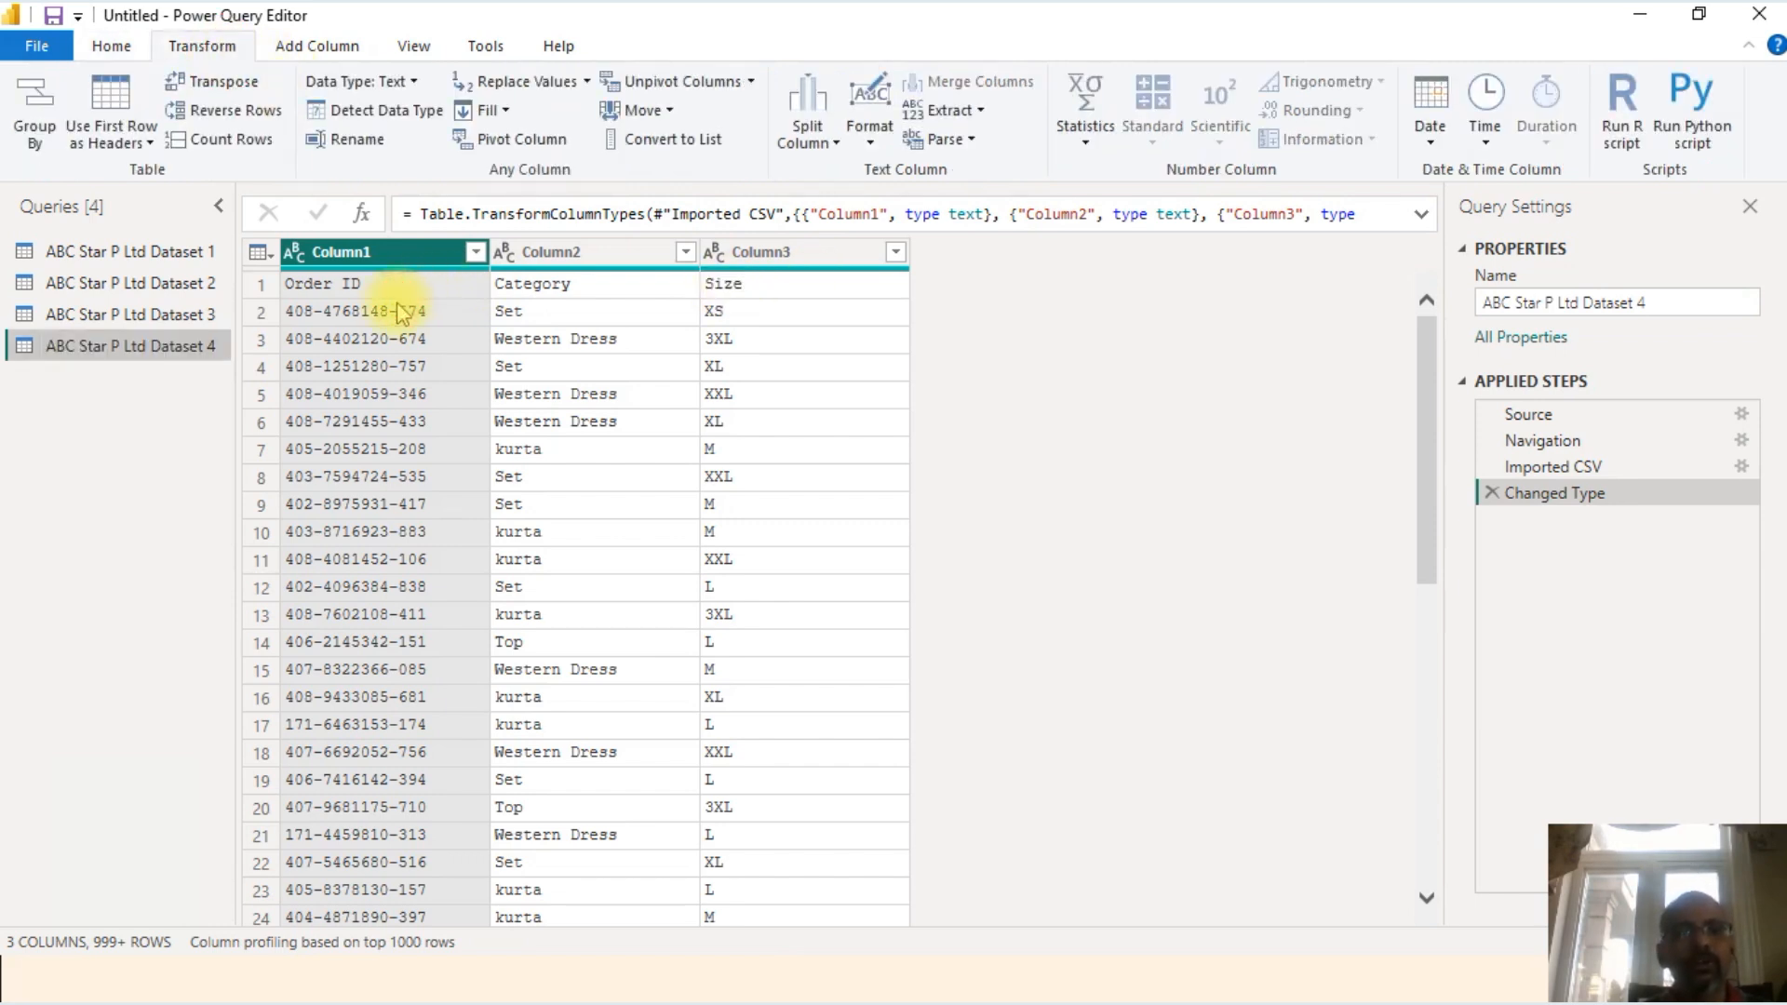
{"action": "left_click", "coordinate": [116, 141]}
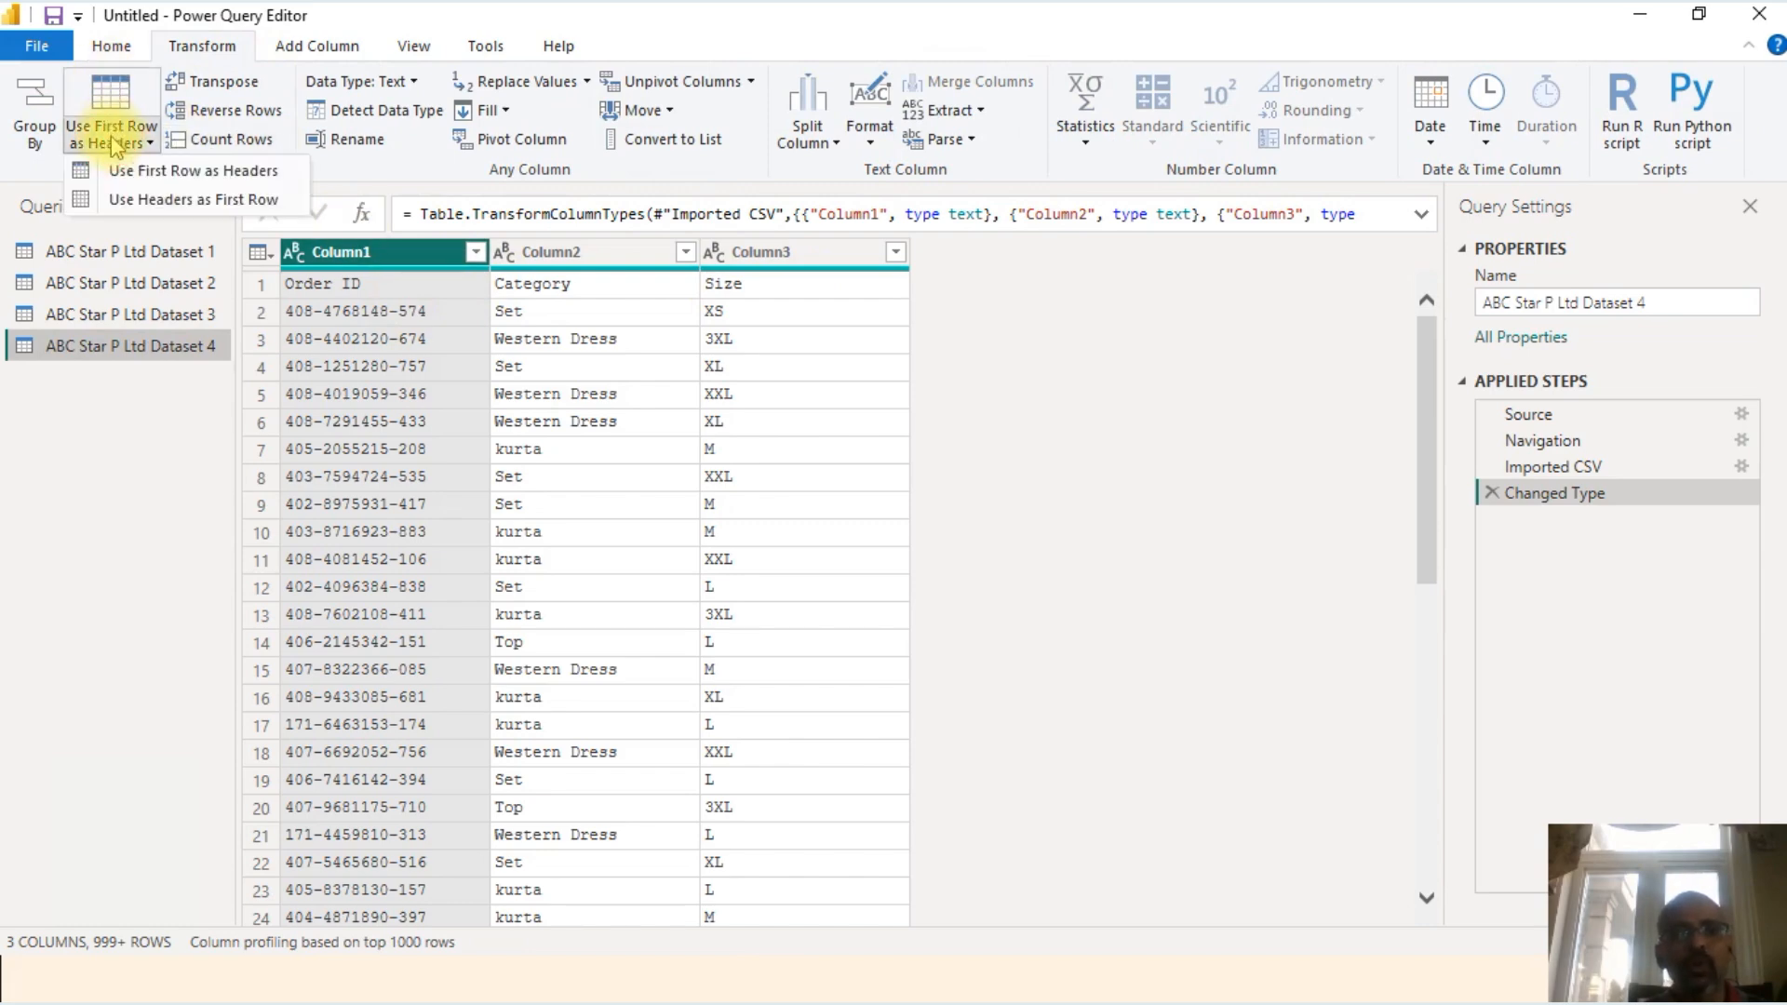
{"action": "left_click", "coordinate": [156, 177]}
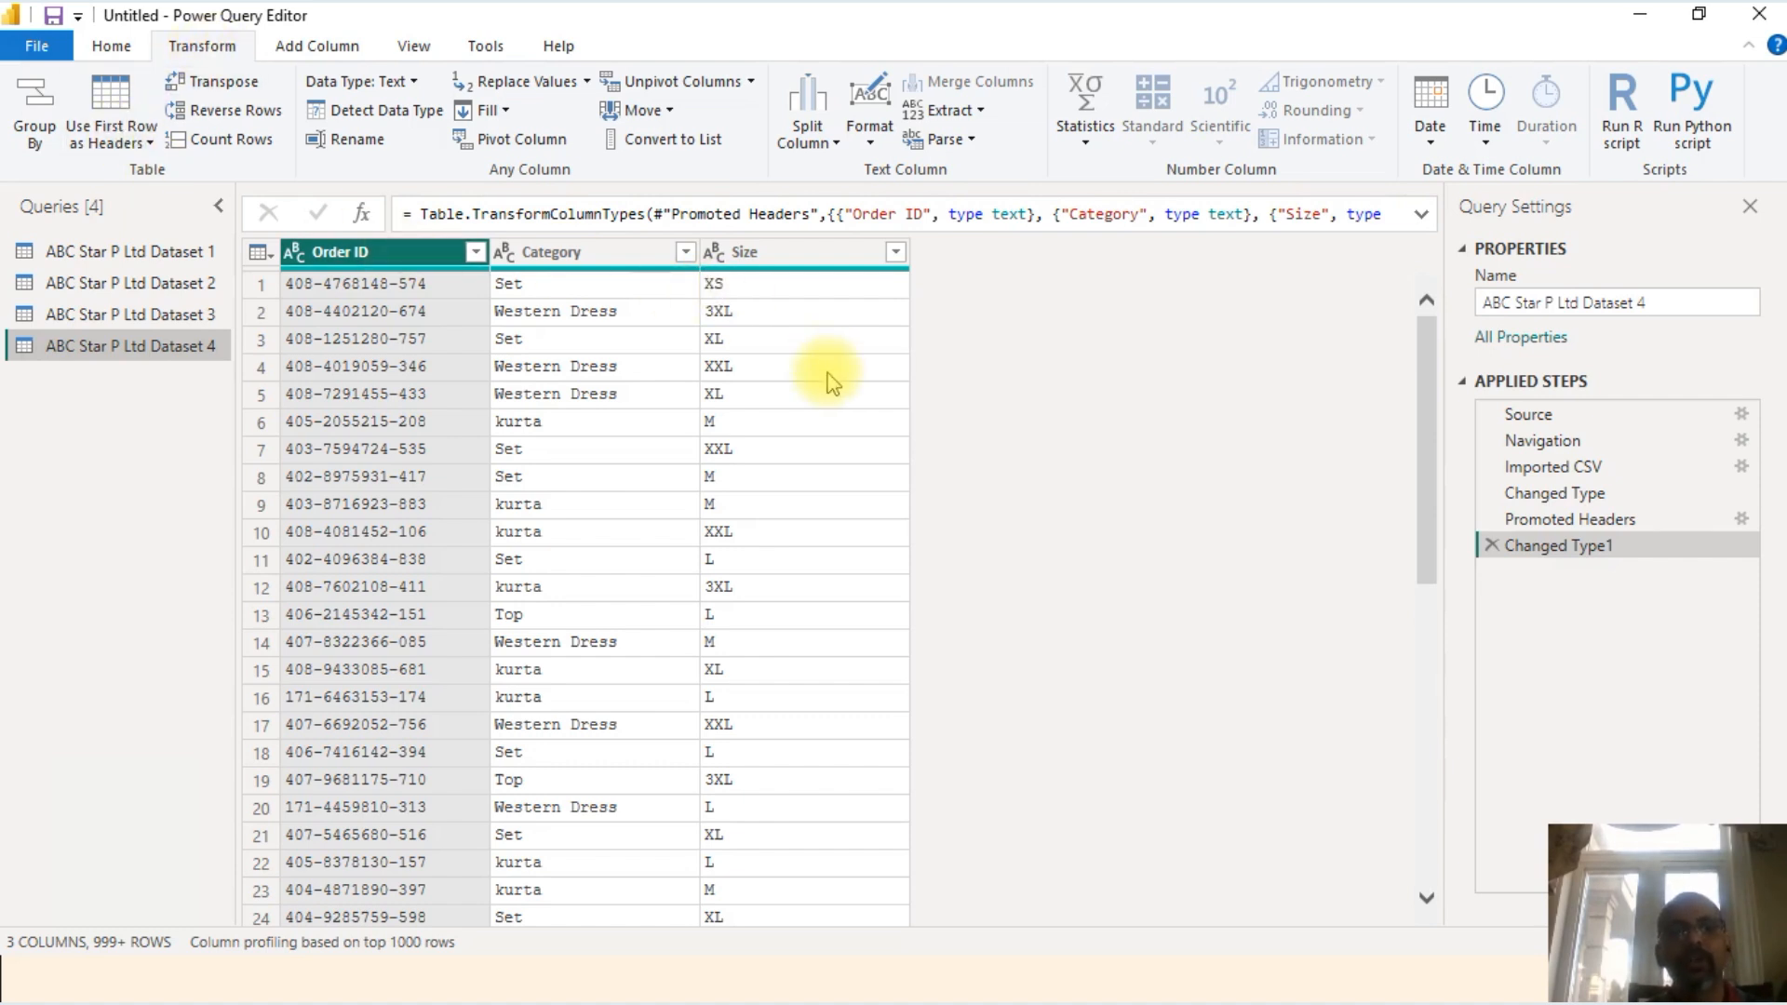
{"action": "left_click", "coordinate": [185, 289]}
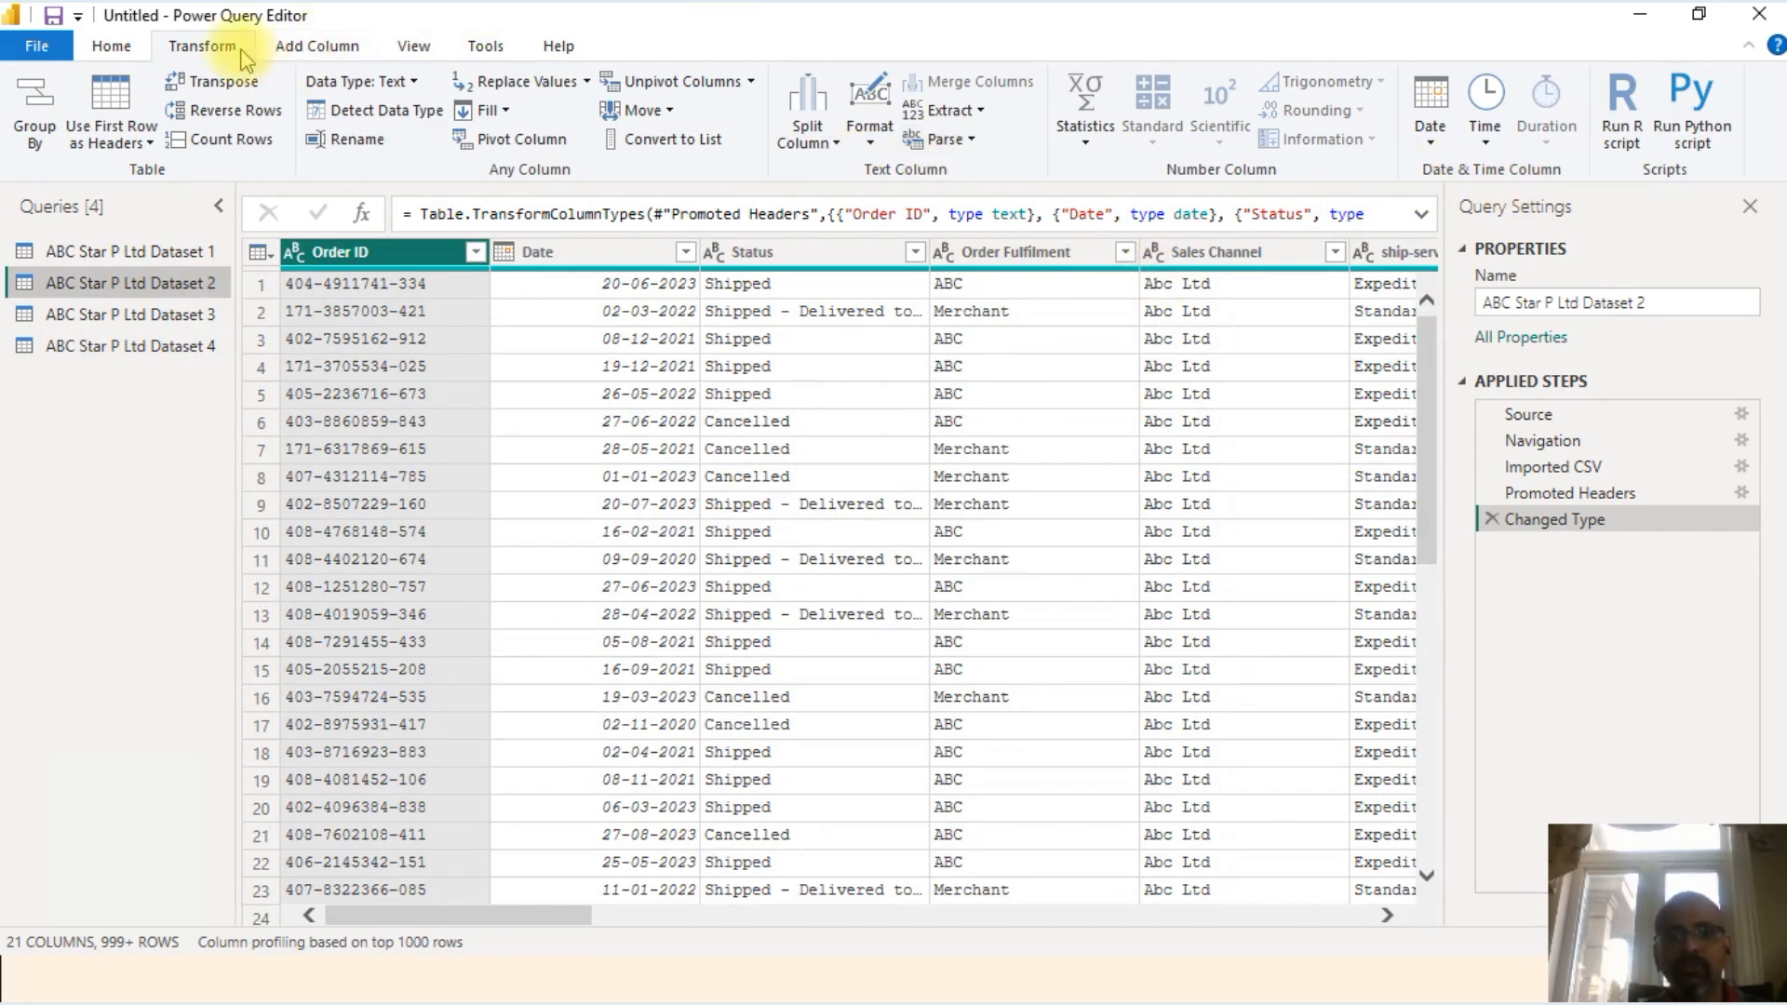
{"action": "left_click", "coordinate": [112, 43]}
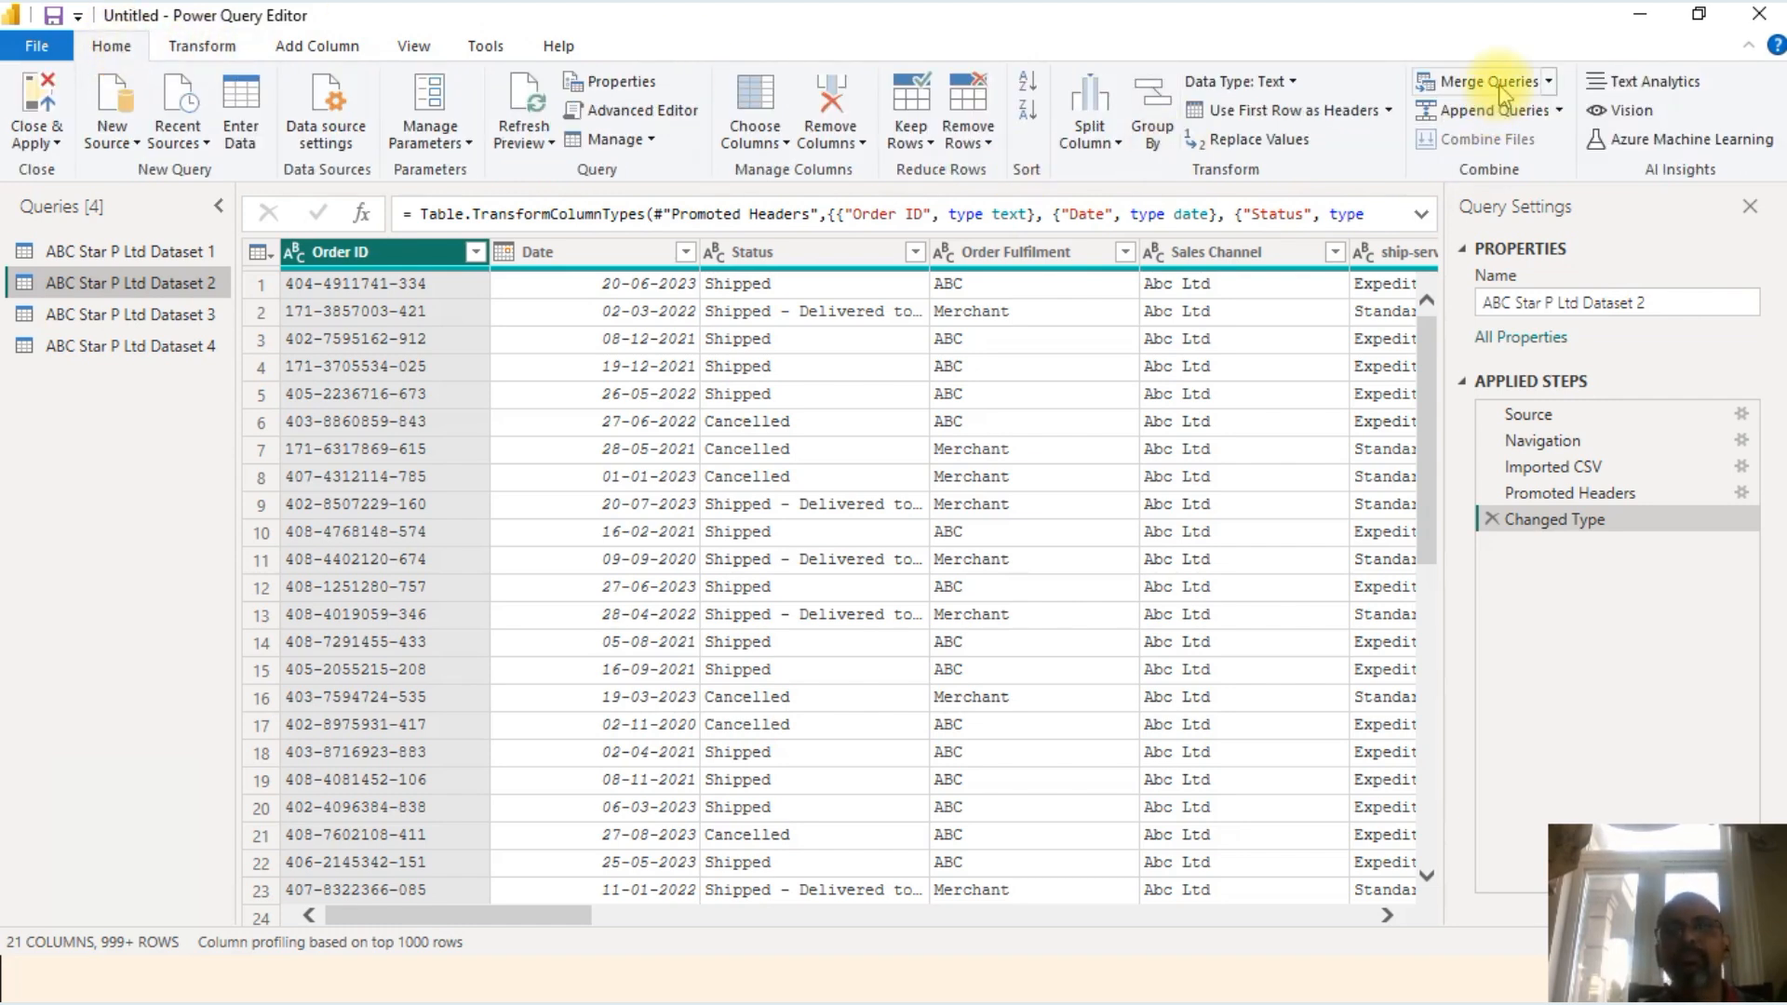
{"action": "left_click", "coordinate": [1462, 86]}
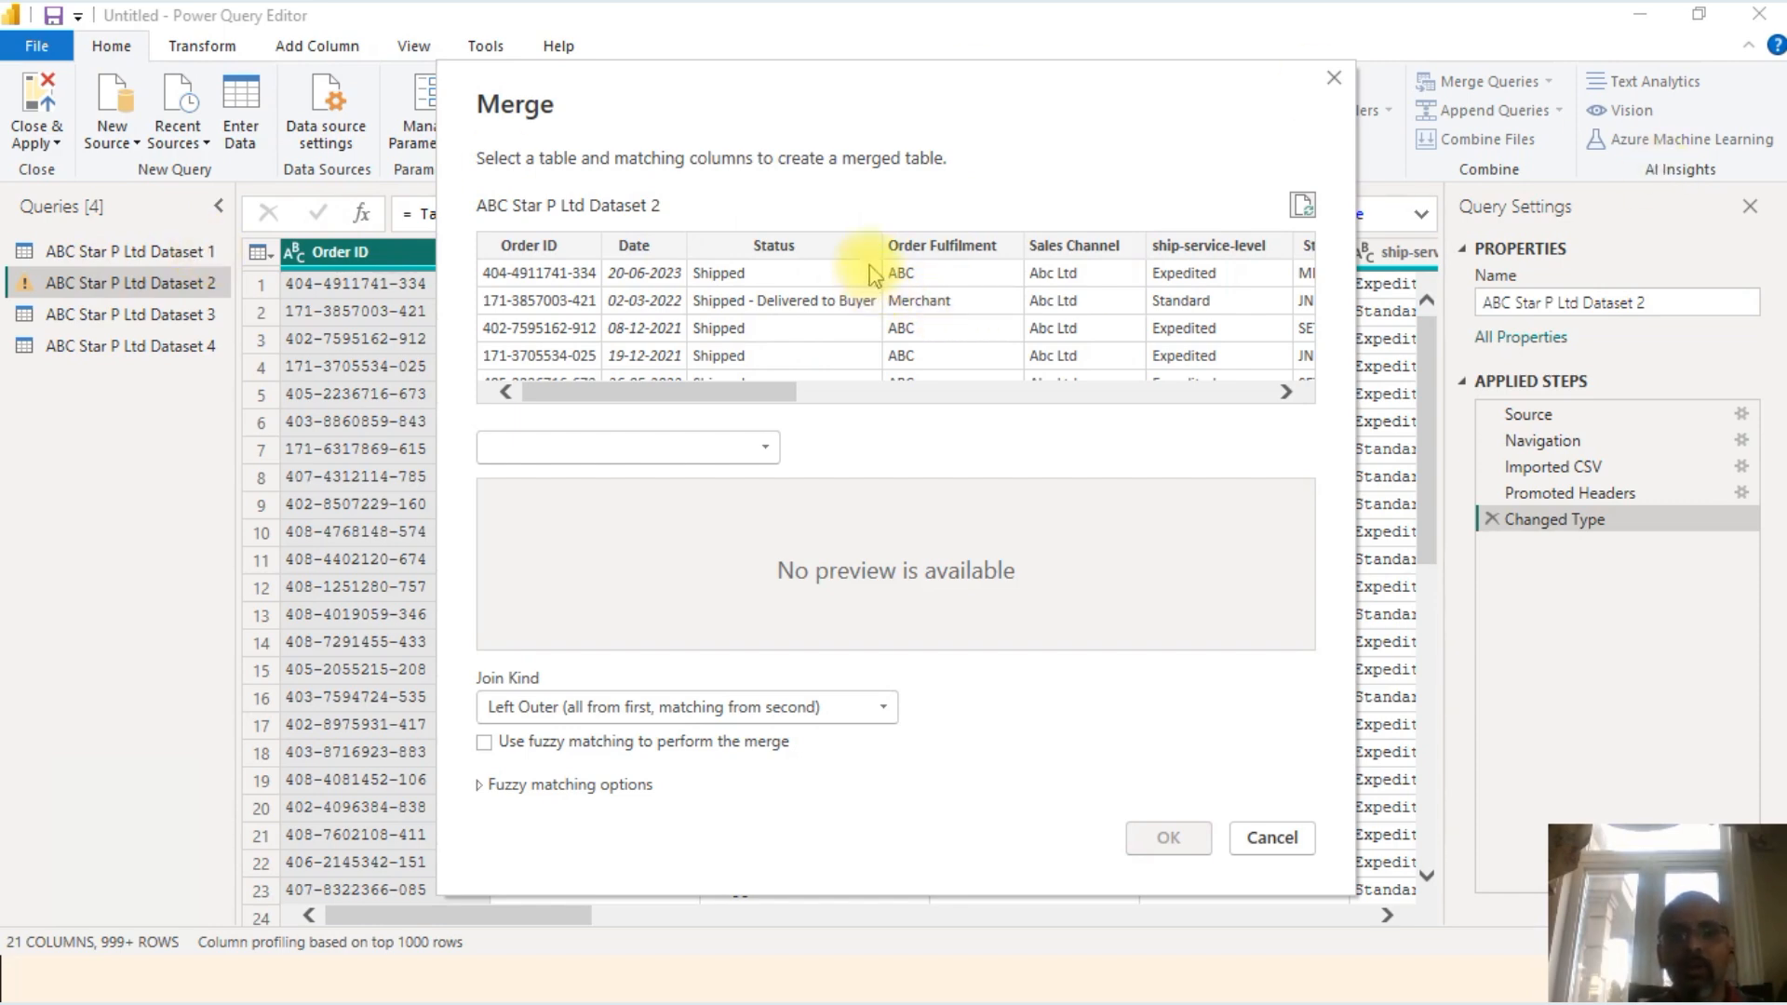
{"action": "left_click", "coordinate": [764, 445]}
{"action": "left_click", "coordinate": [649, 556]}
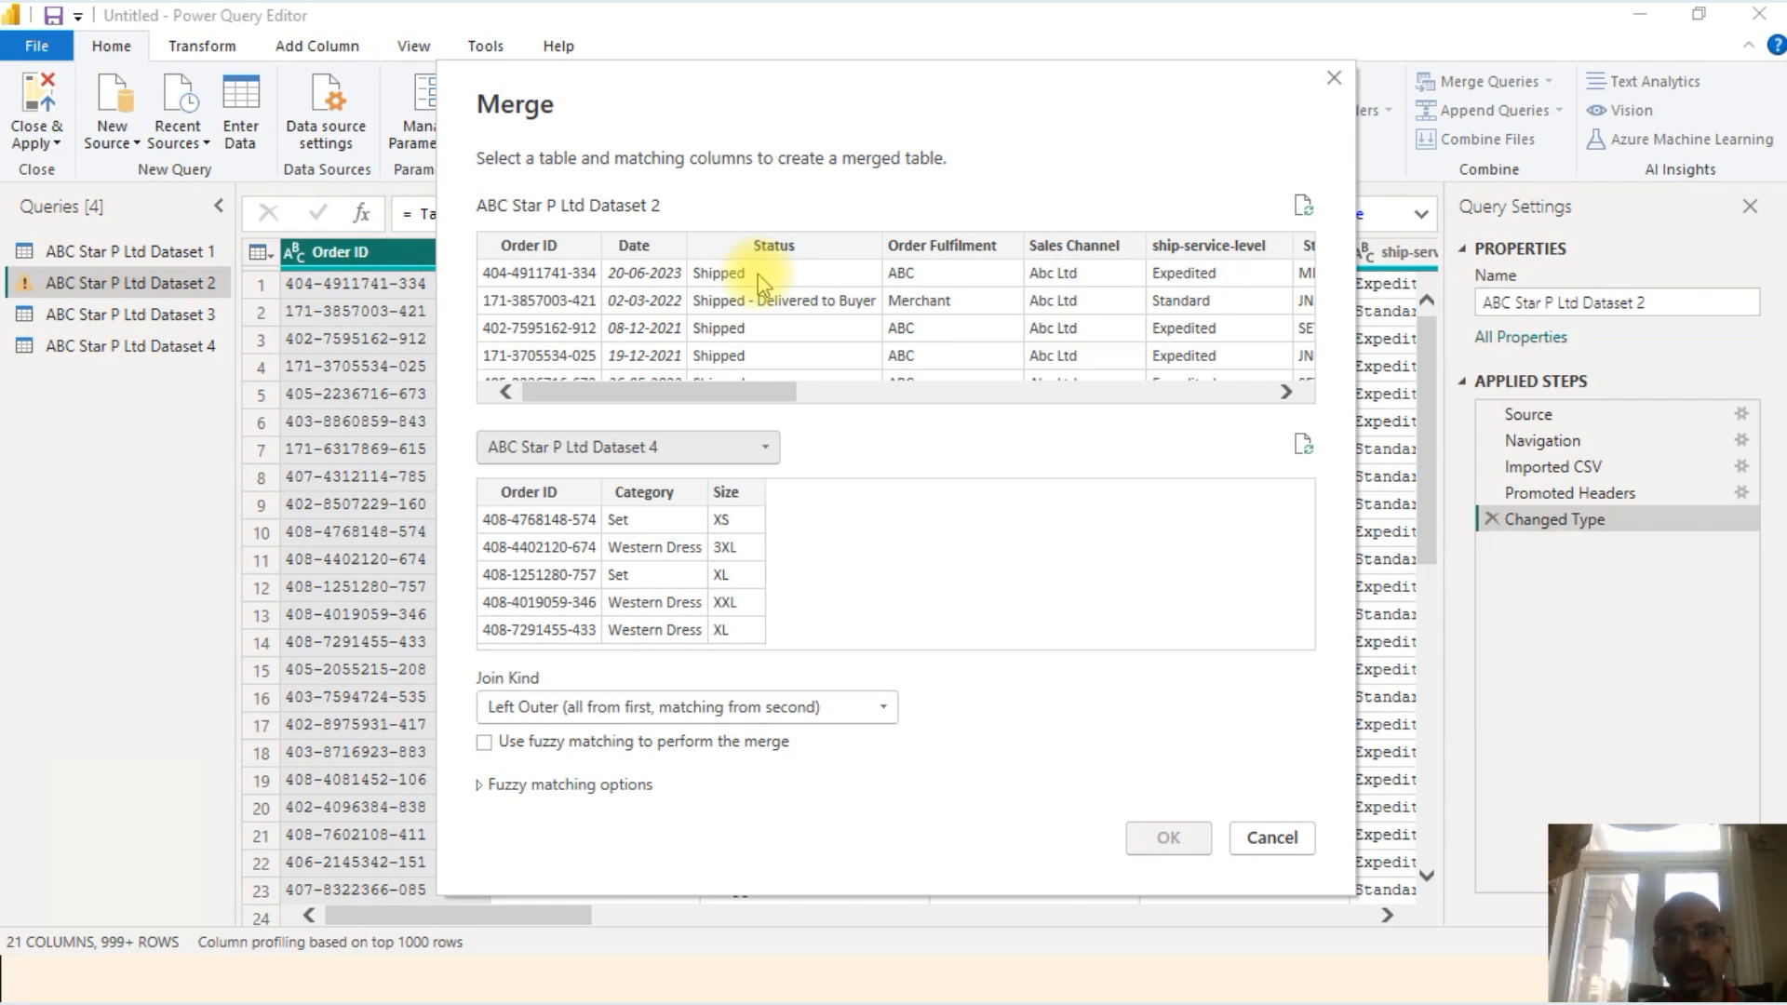
{"action": "left_click", "coordinate": [563, 248]}
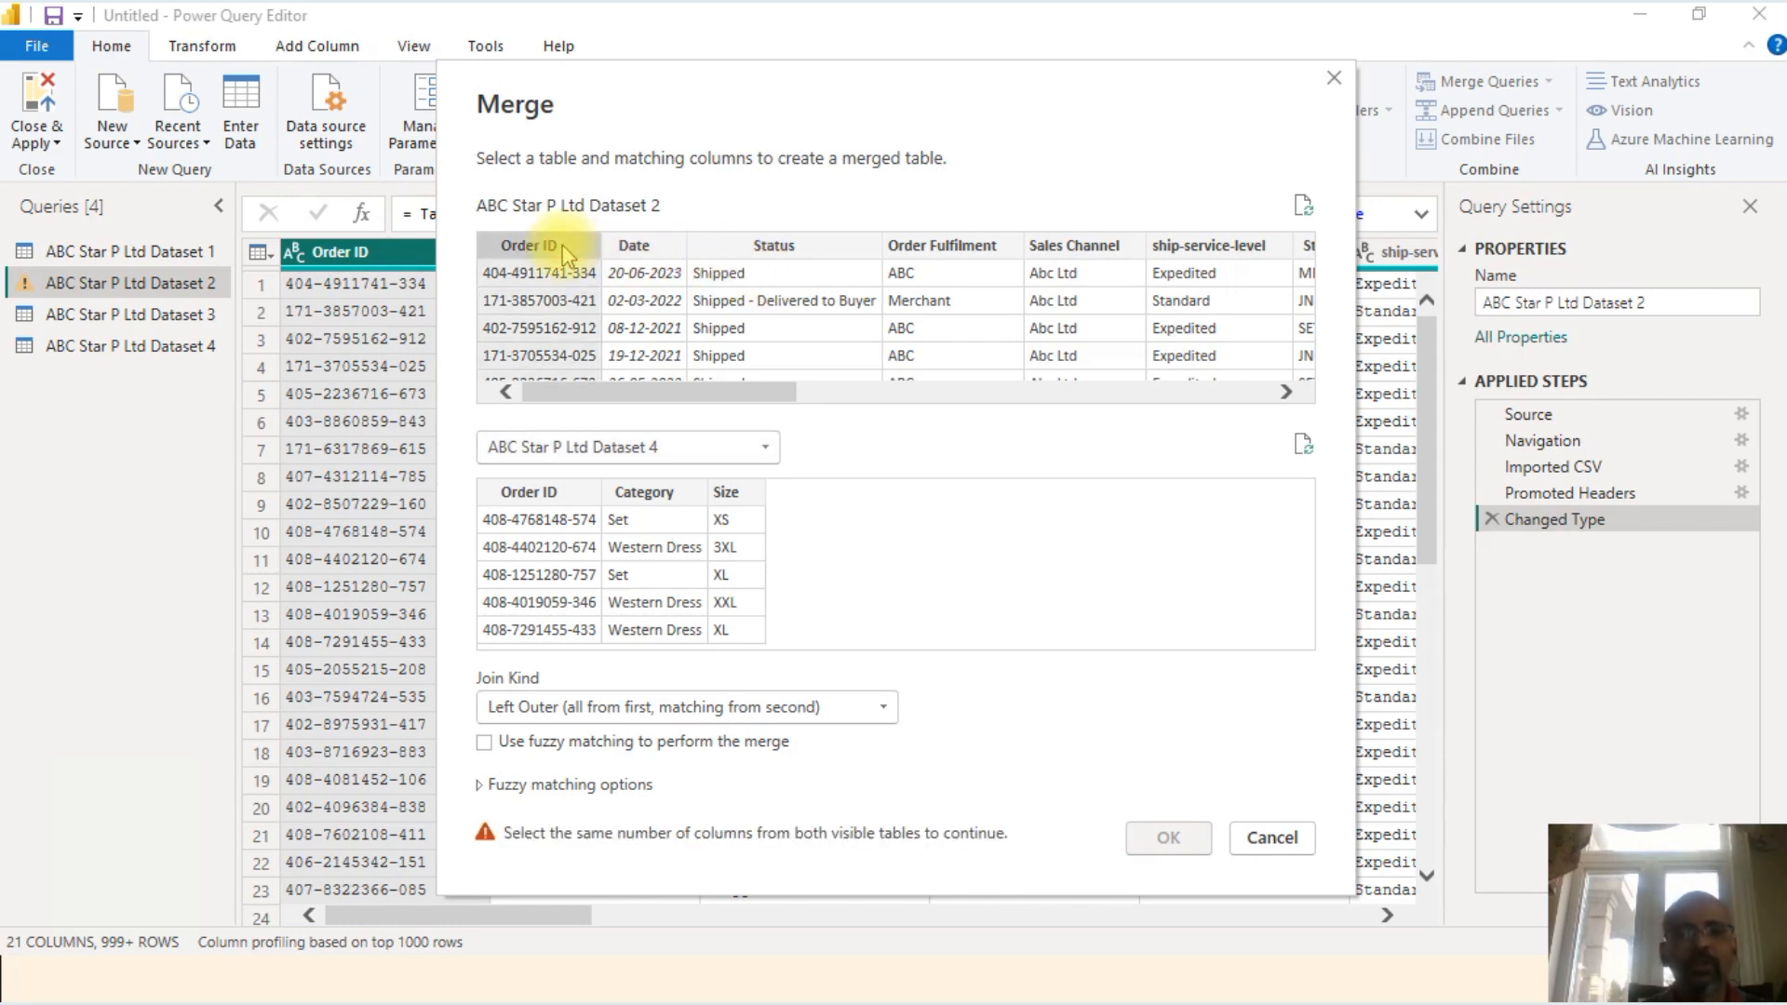
{"action": "left_click", "coordinate": [563, 494]}
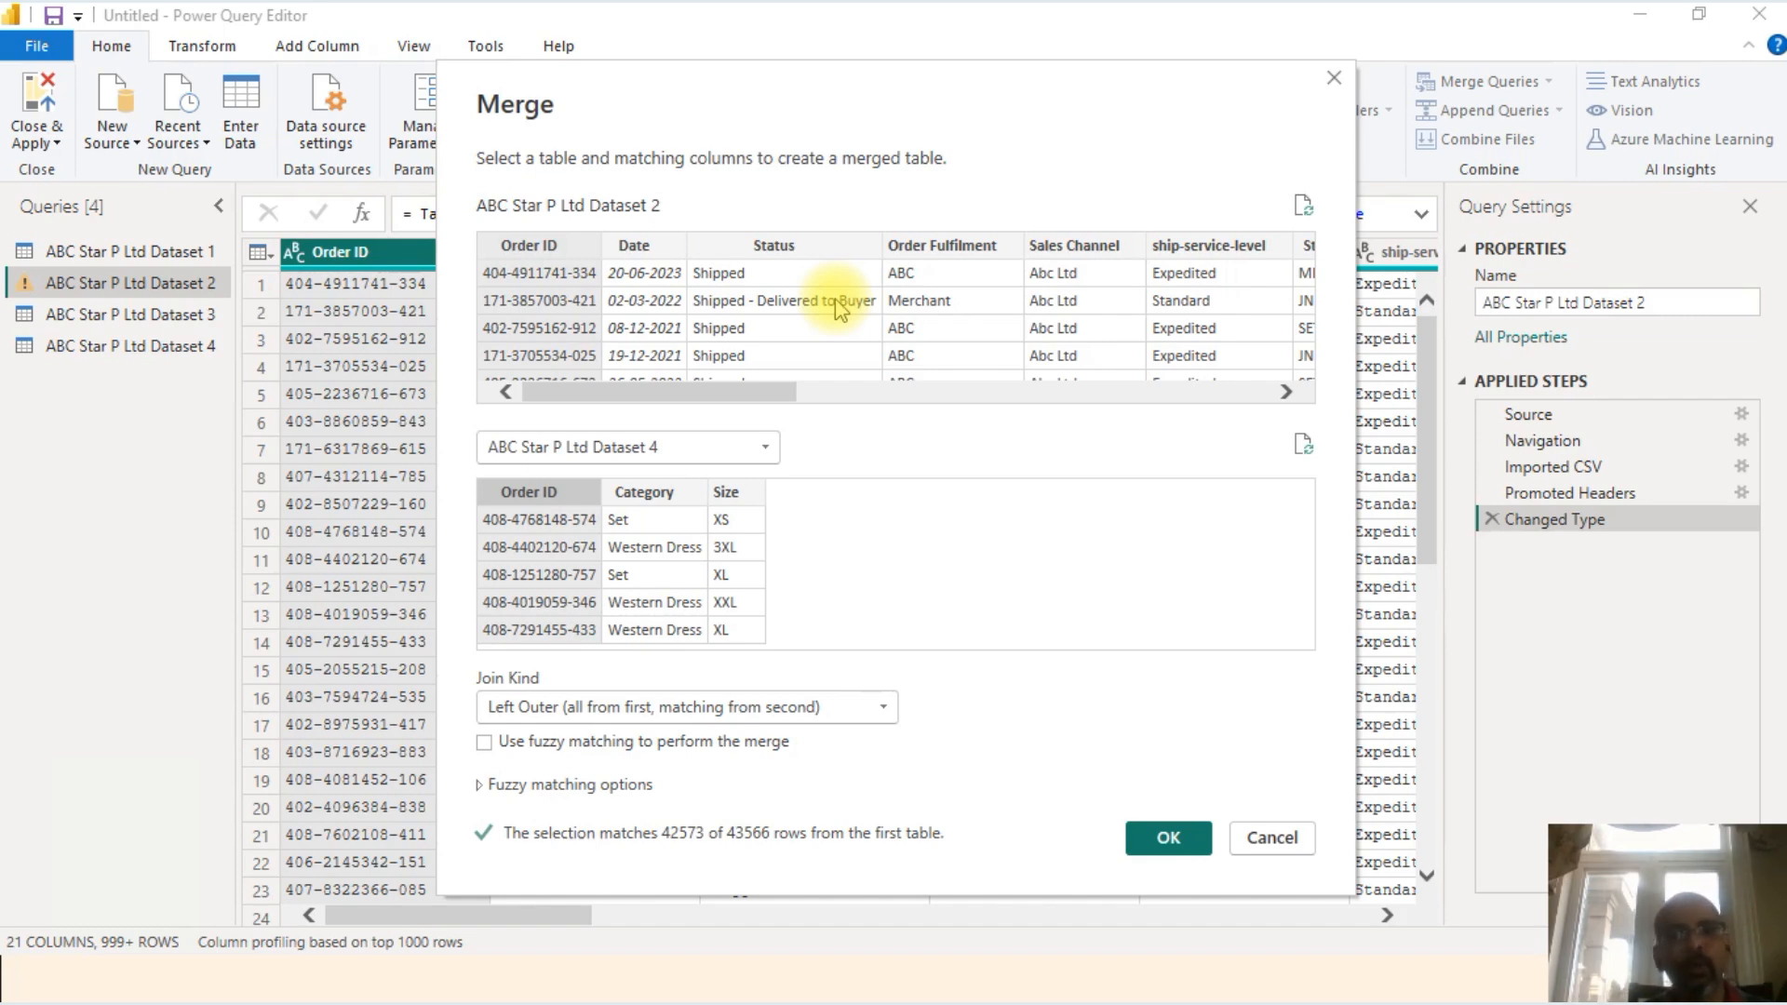
{"action": "left_click", "coordinate": [1334, 77]}
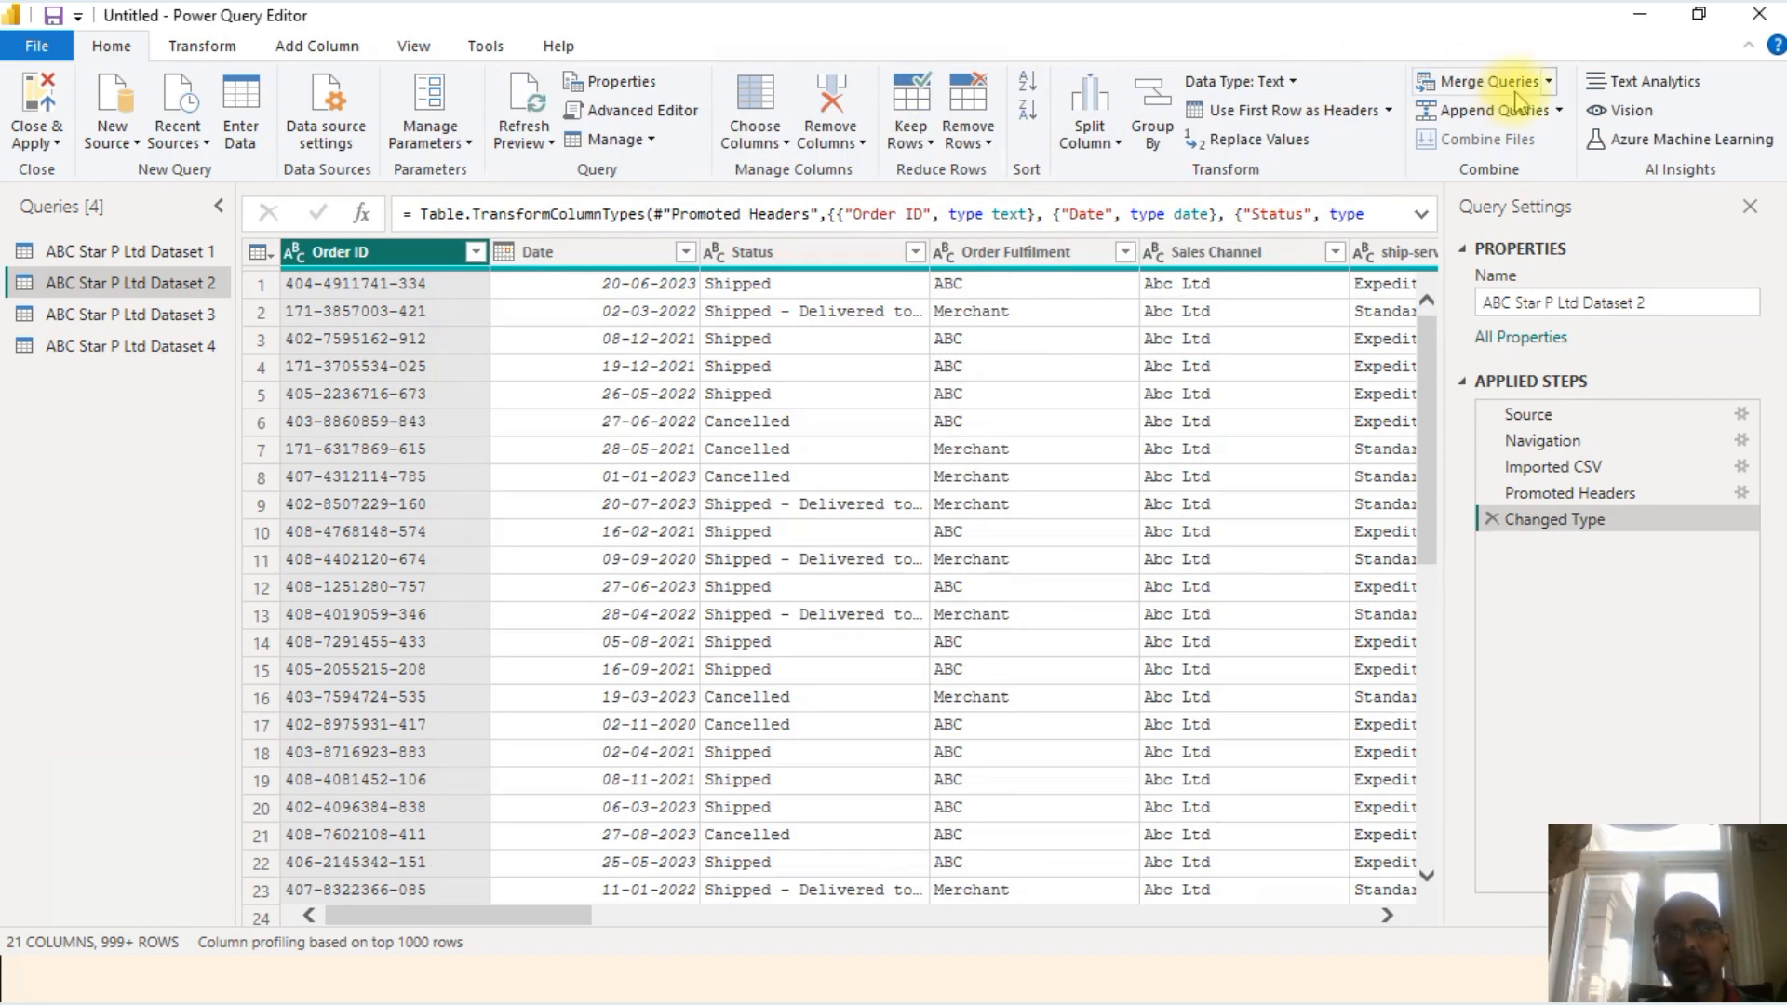
Step: Merge ABC Star P Ltd Dataset 2 with ABC Star P Ltd Dataset 4 on Order ID, using a Left Outer join
{"action": "left_click", "coordinate": [1549, 81]}
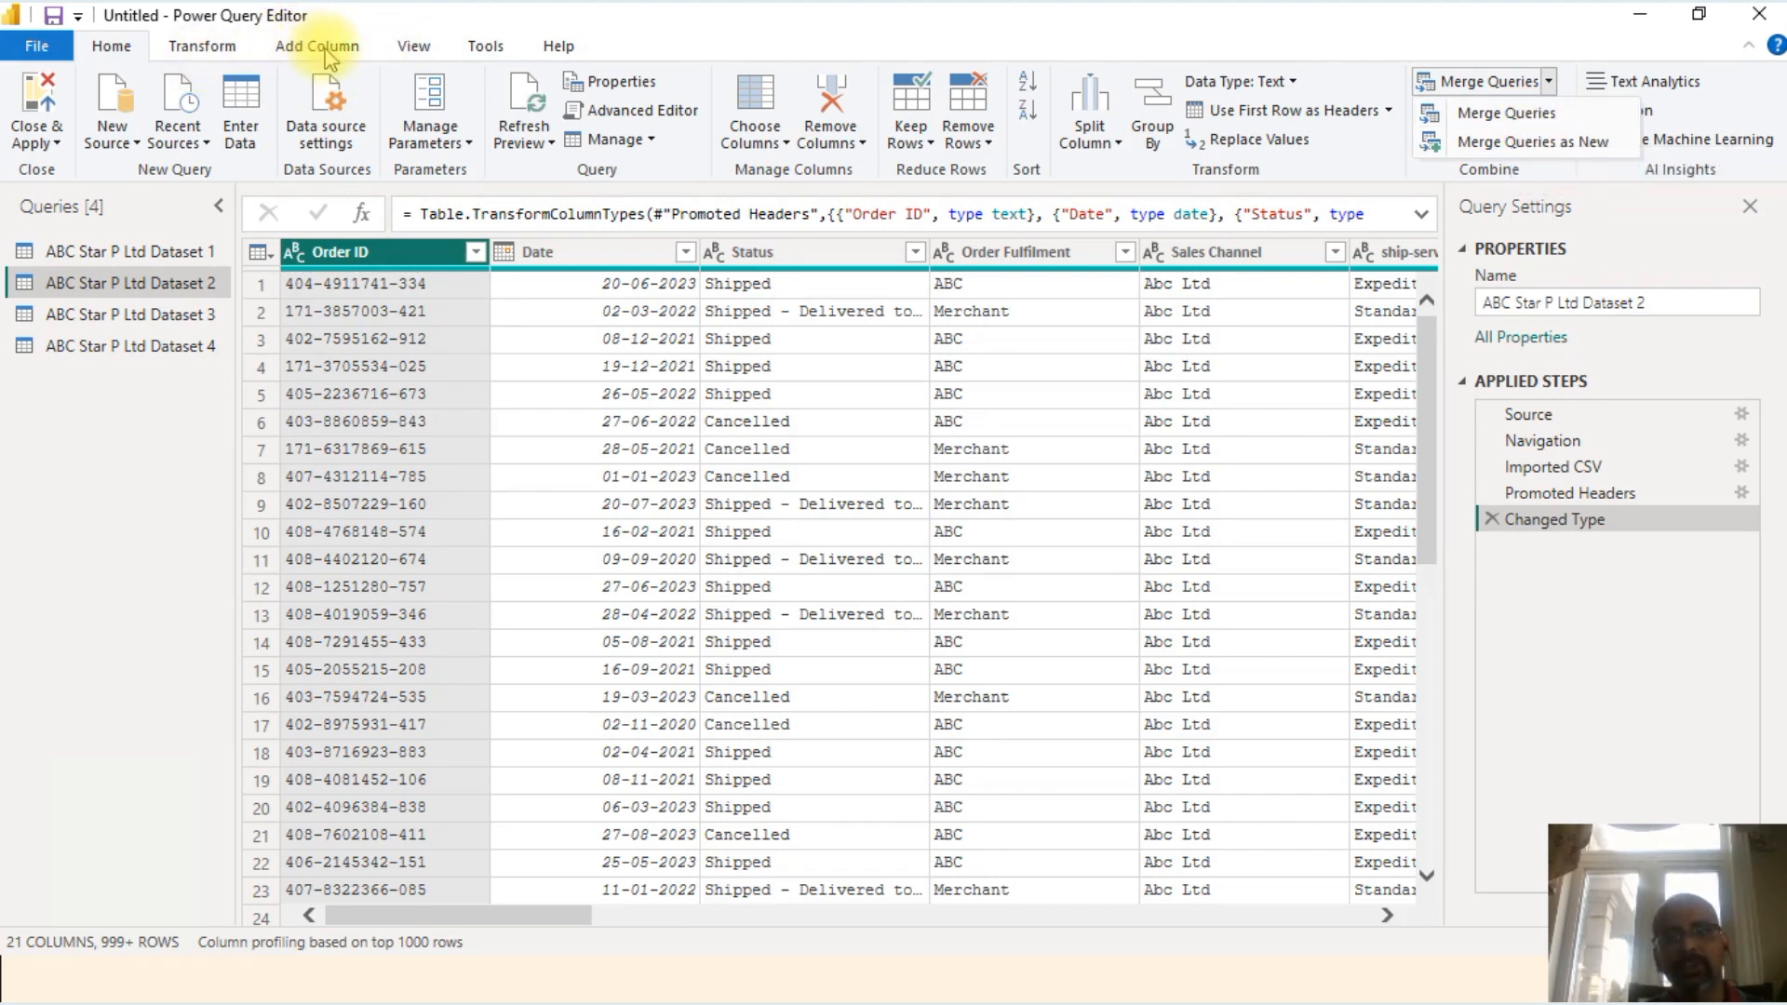
{"action": "left_click", "coordinate": [1540, 119]}
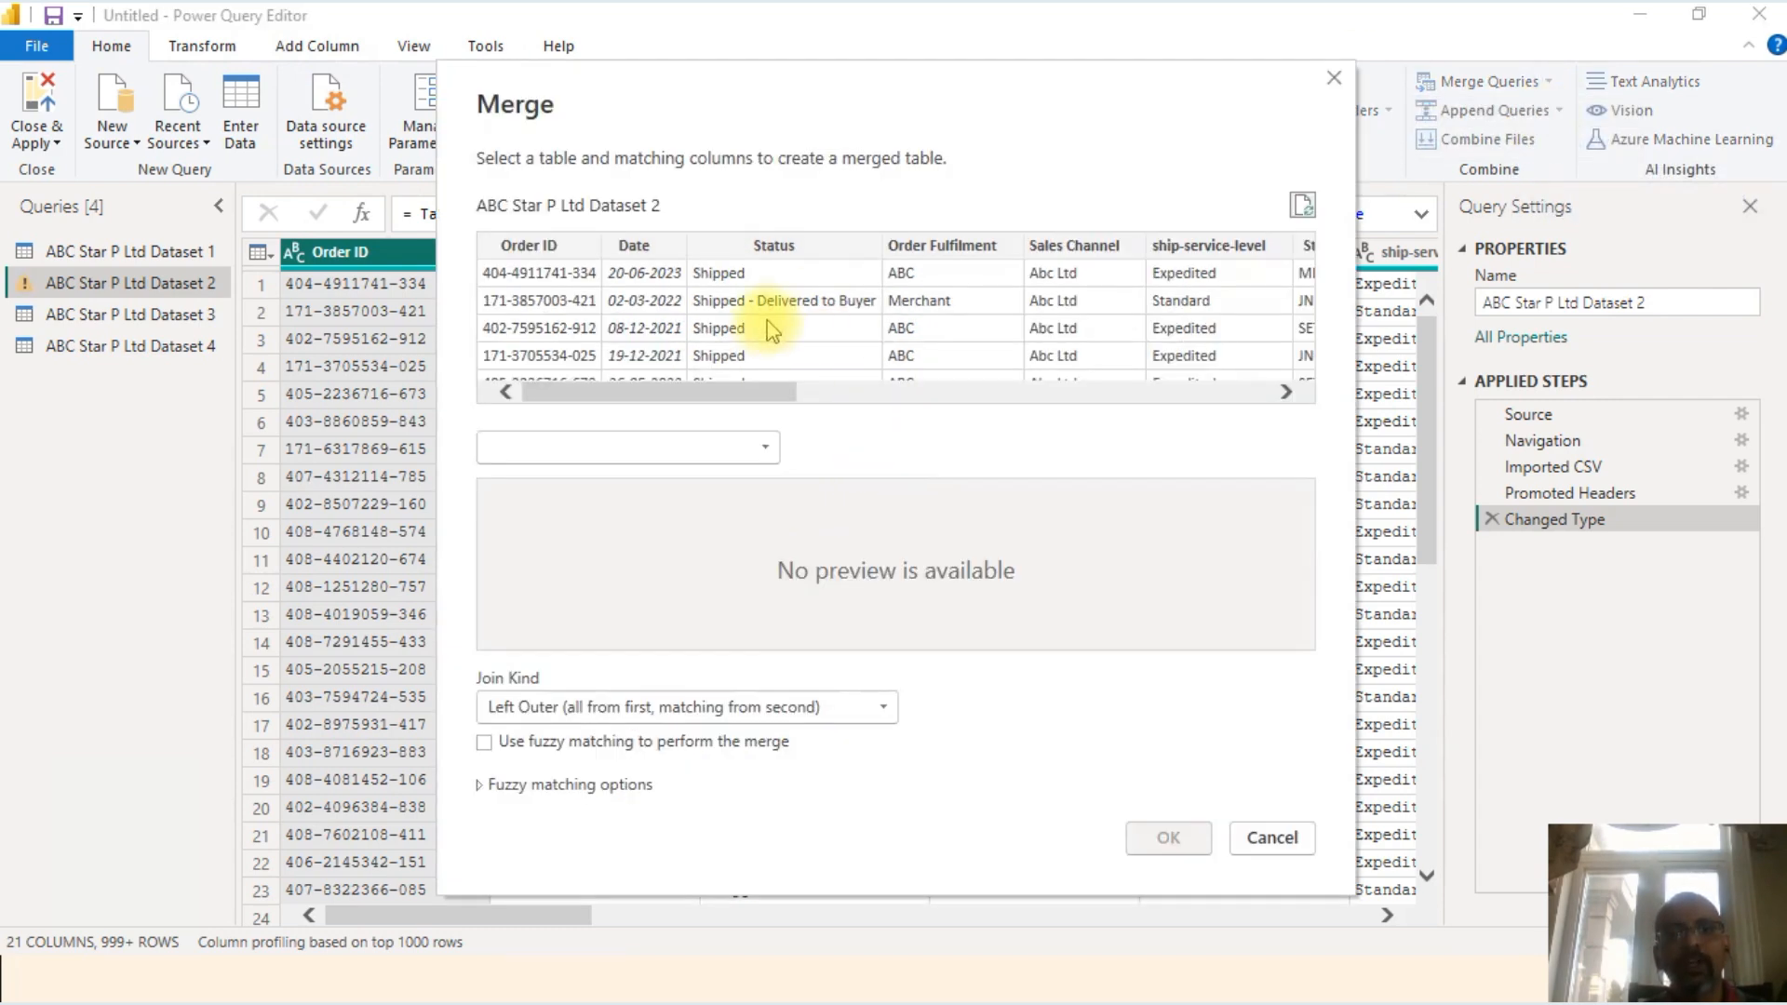
{"action": "left_click", "coordinate": [605, 446]}
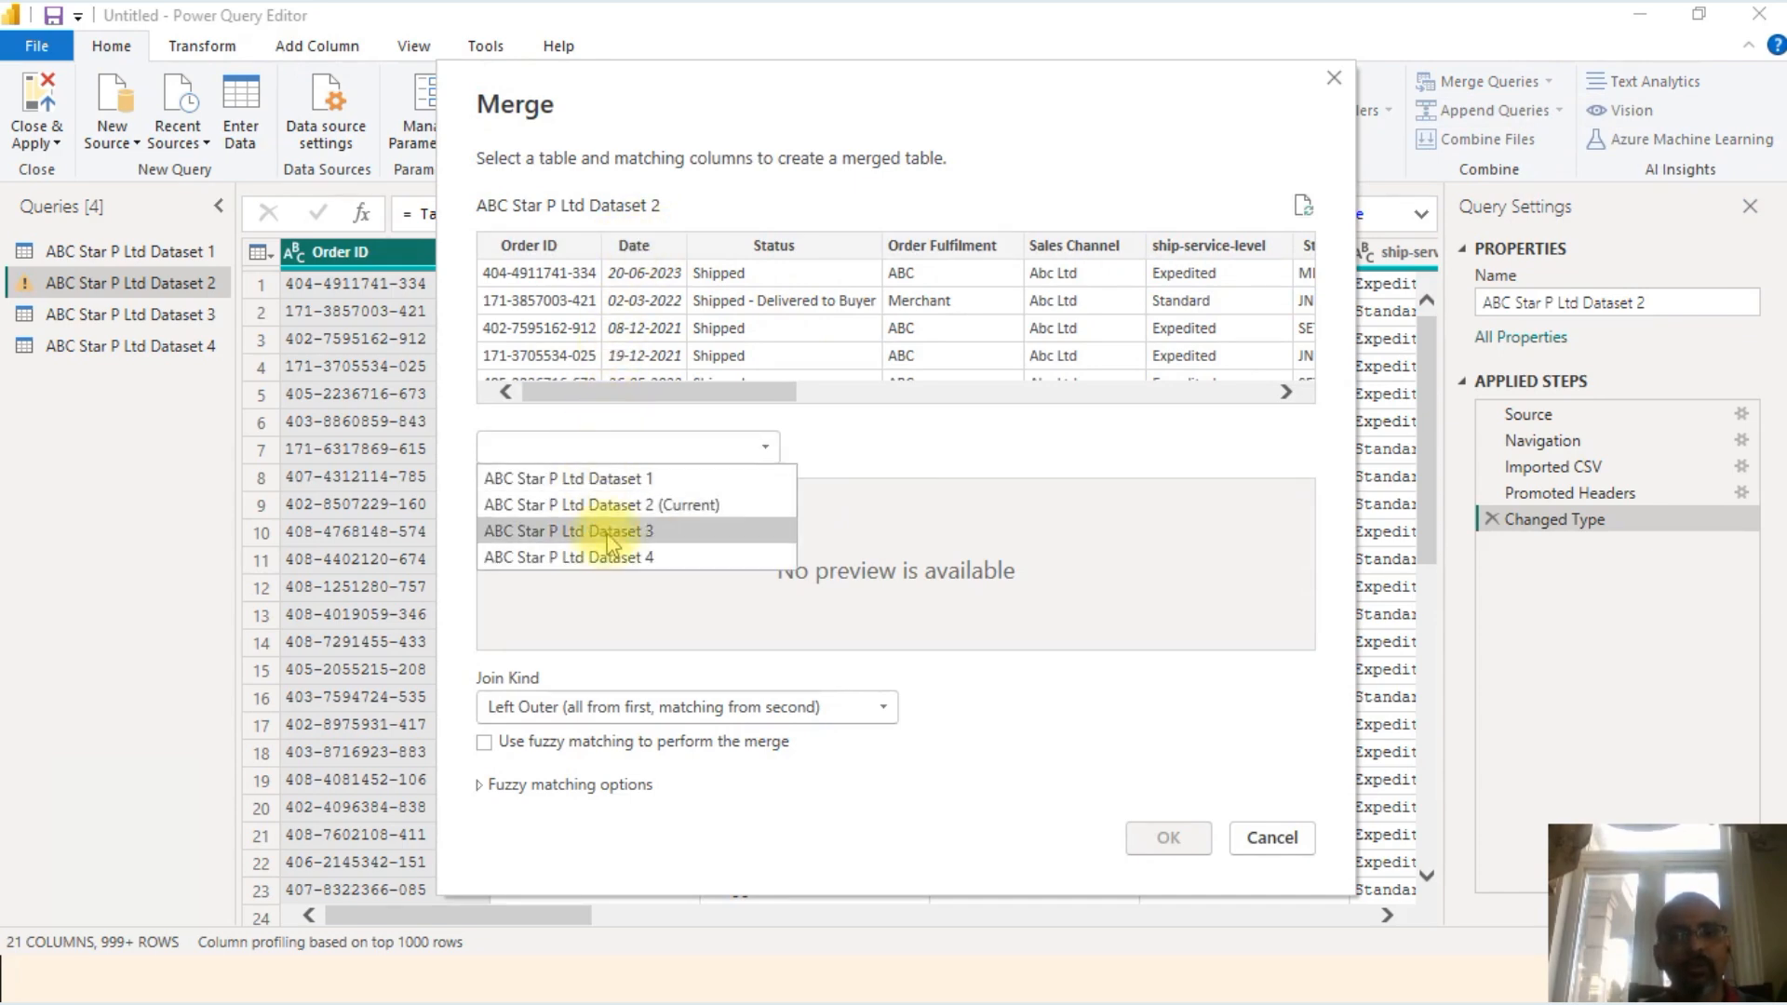
{"action": "left_click", "coordinate": [610, 557]}
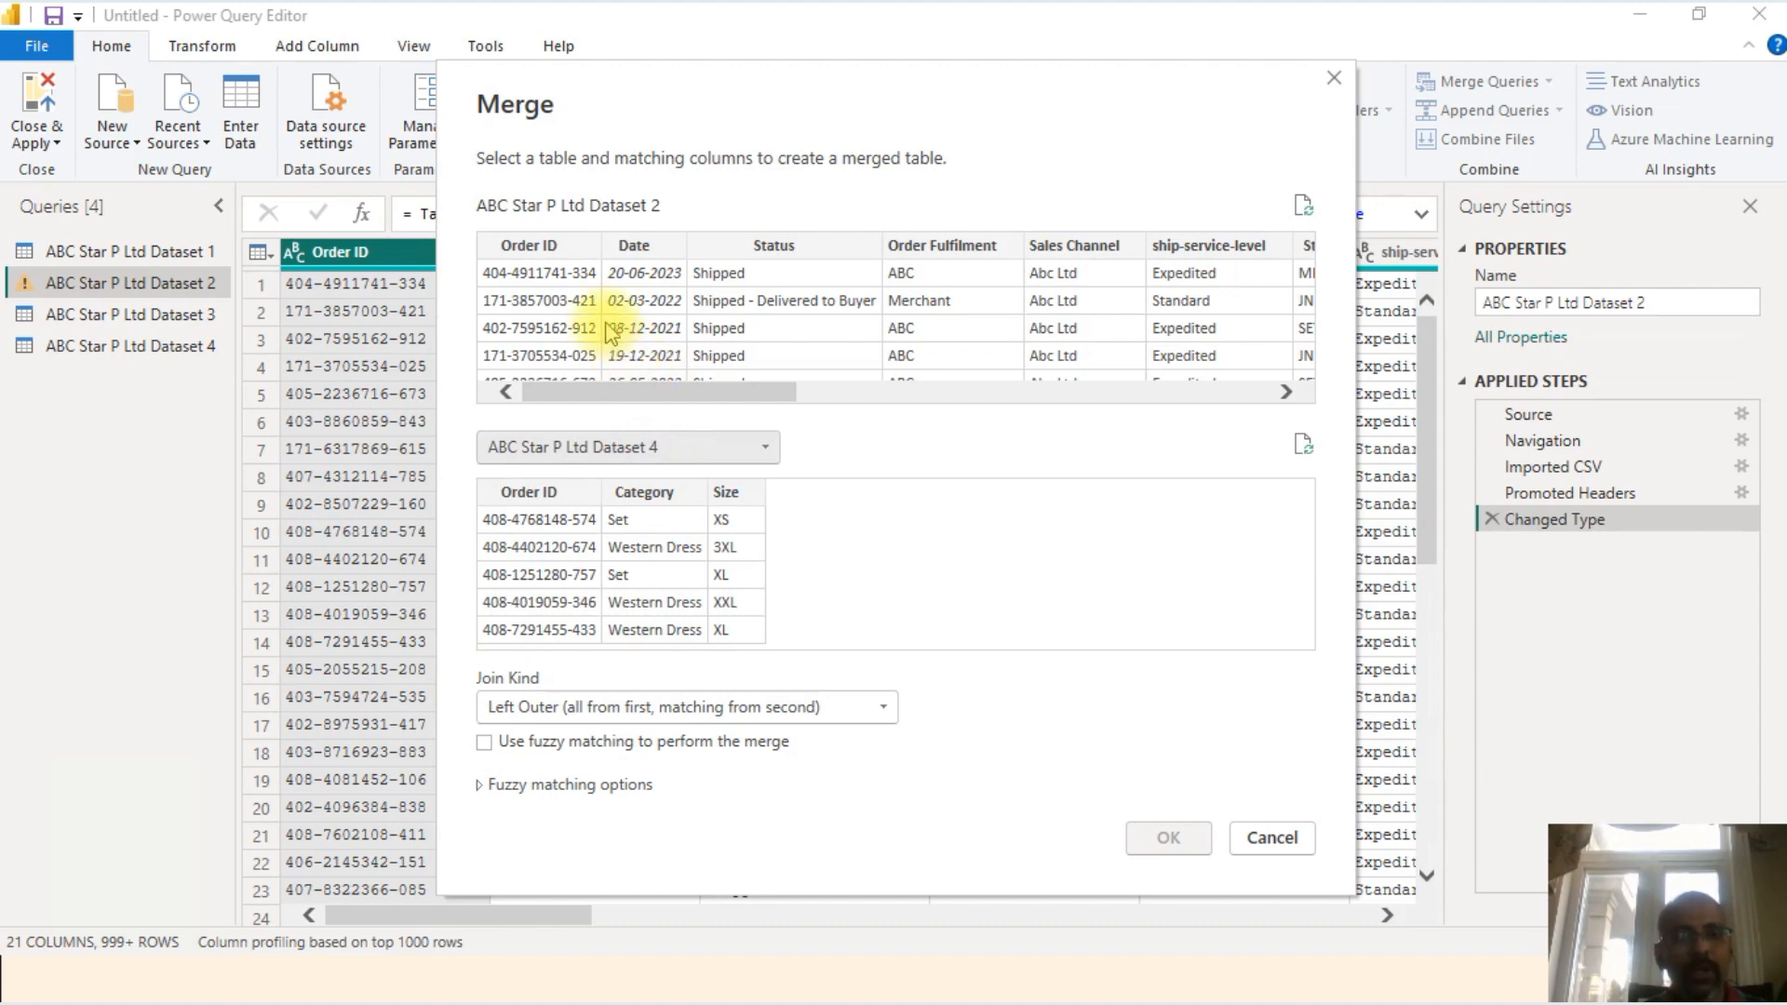
{"action": "left_click", "coordinate": [562, 248]}
{"action": "left_click", "coordinate": [571, 496]}
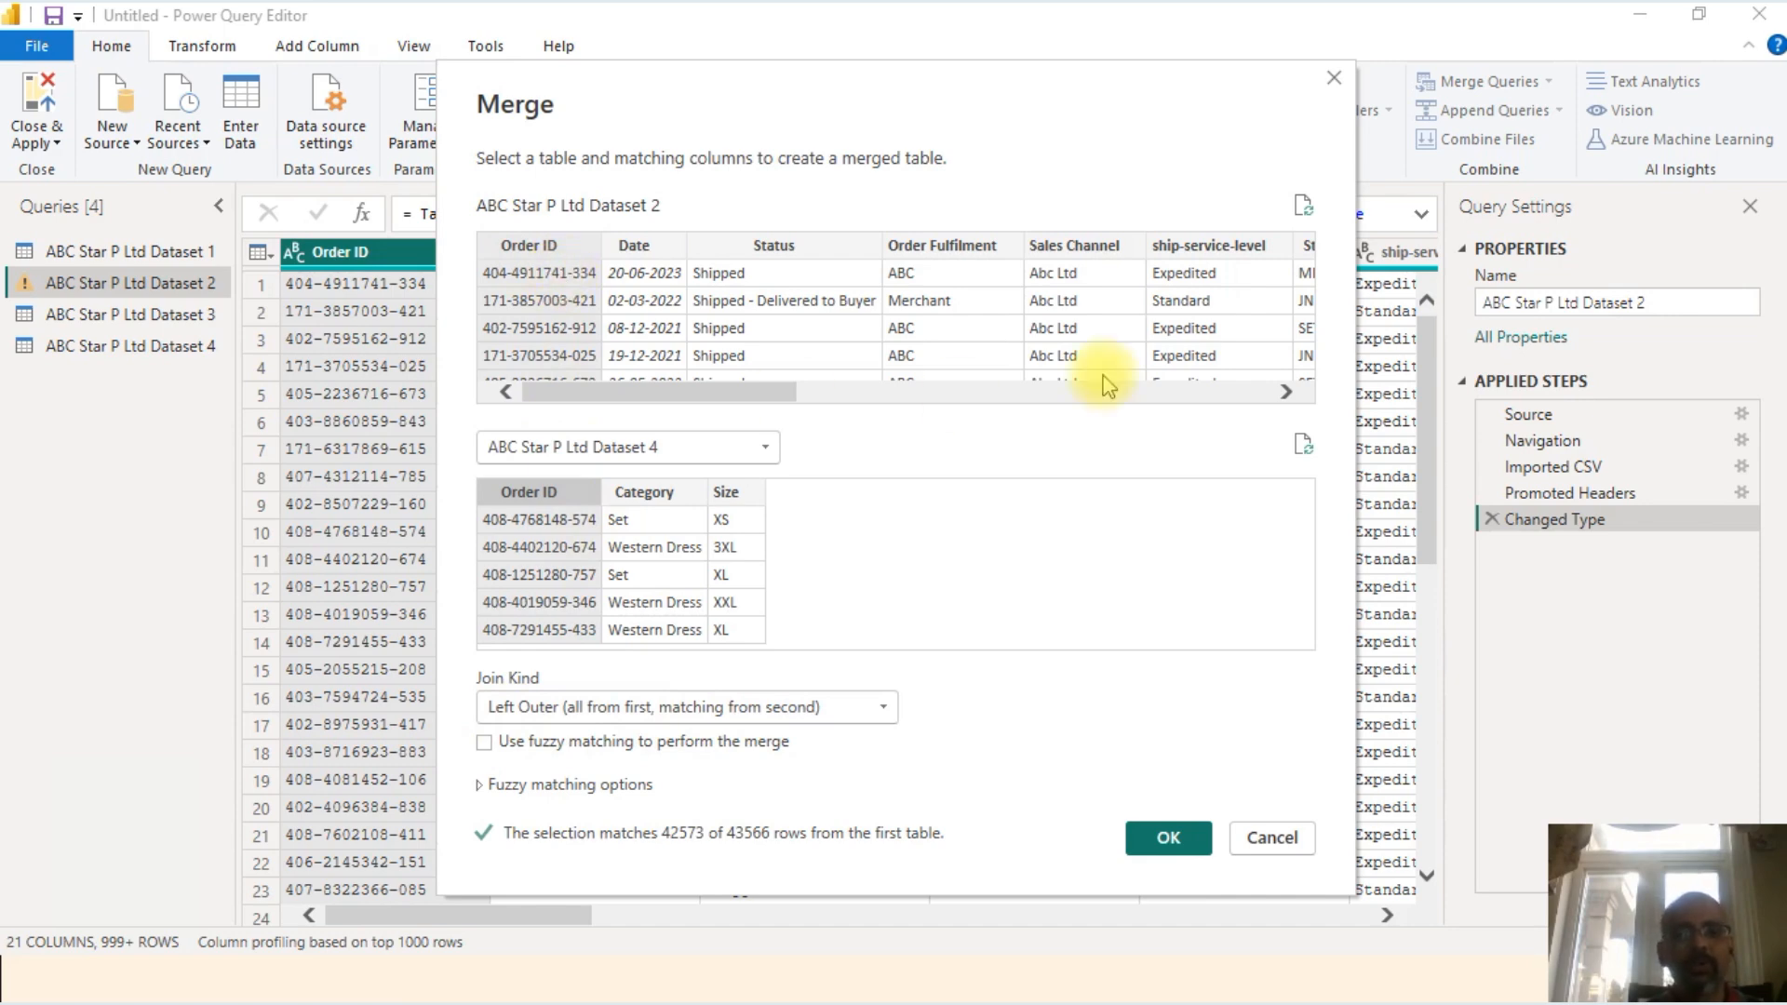
{"action": "left_click", "coordinate": [1168, 843]}
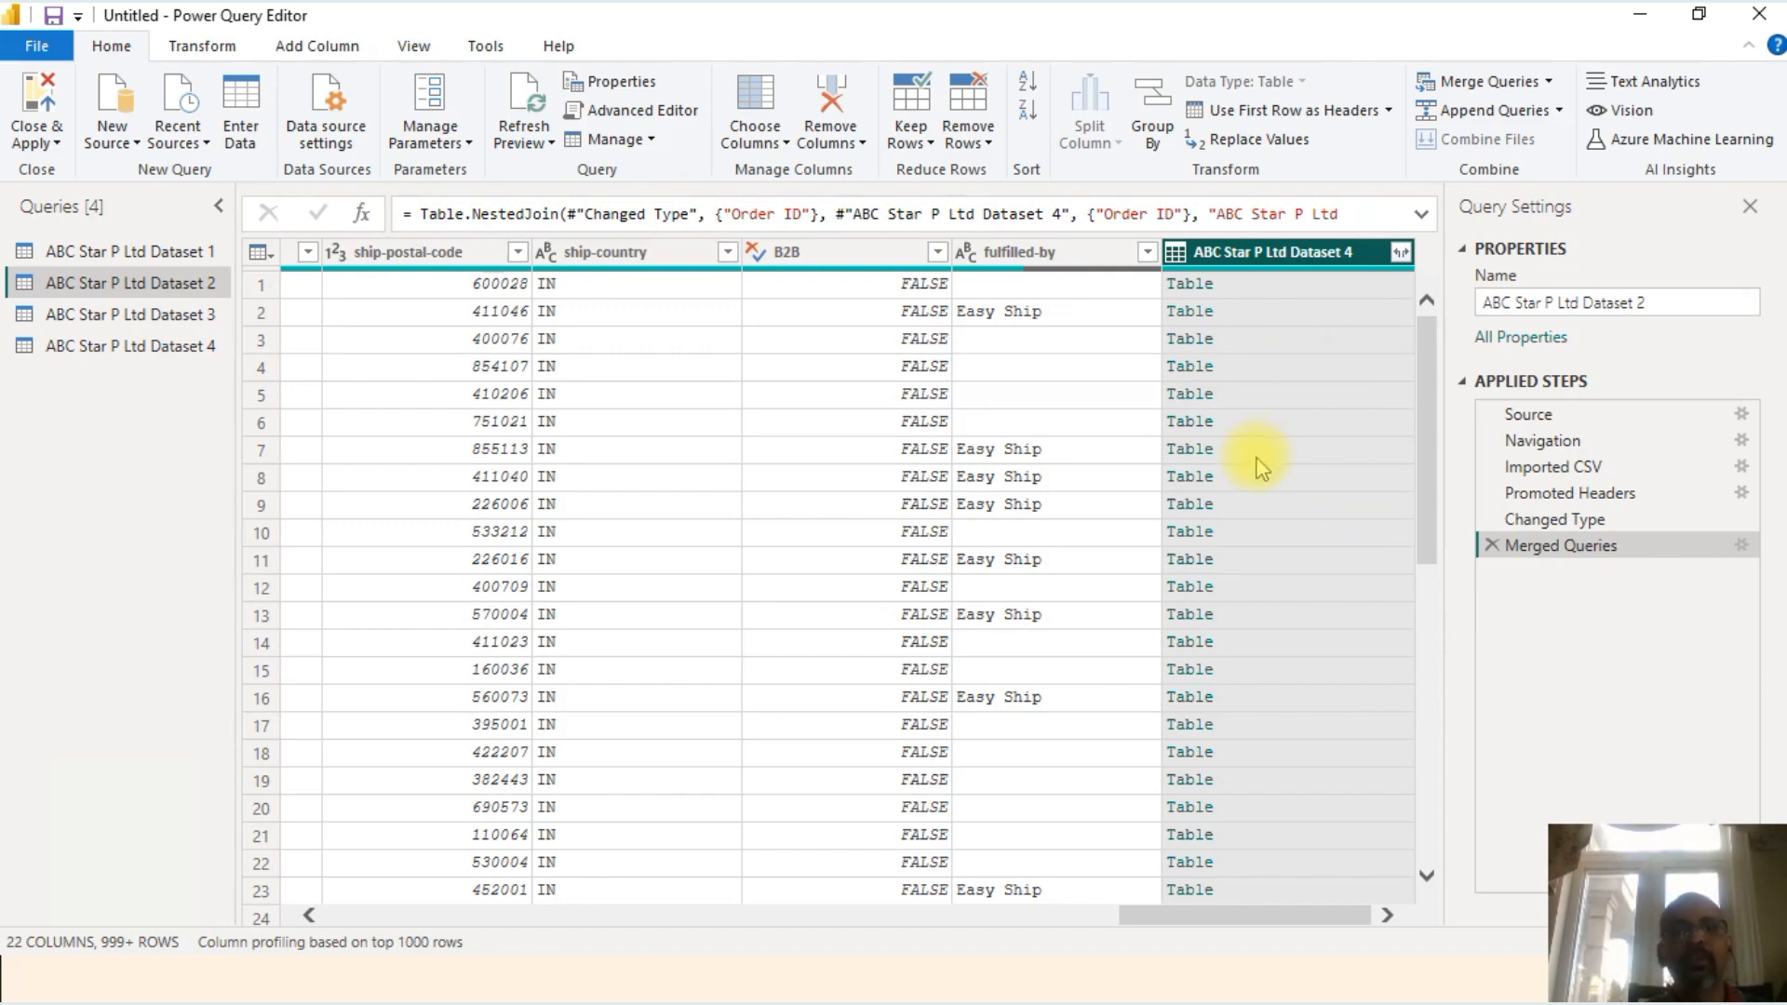
Step: Expand only the Category and Size columns from the merged Dataset 4 table column, keeping the original column name as prefix
{"action": "left_click", "coordinate": [1402, 254]}
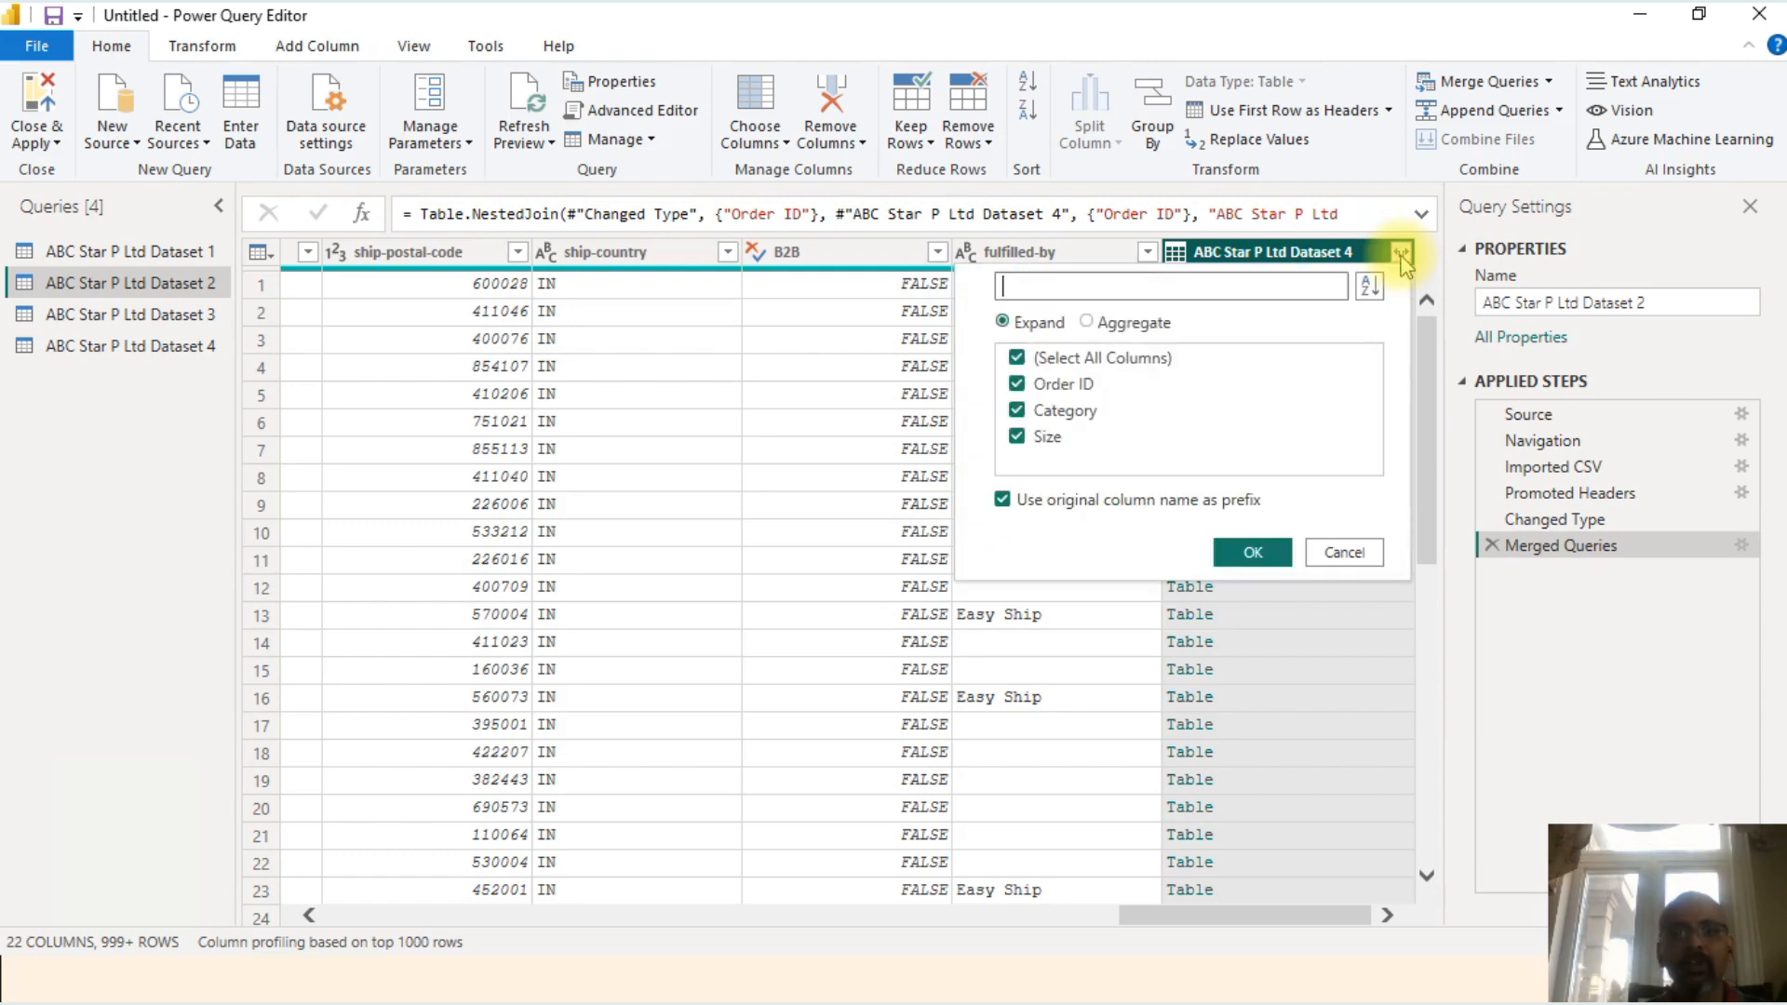
{"action": "left_click", "coordinate": [1016, 358]}
{"action": "left_click", "coordinate": [1017, 411]}
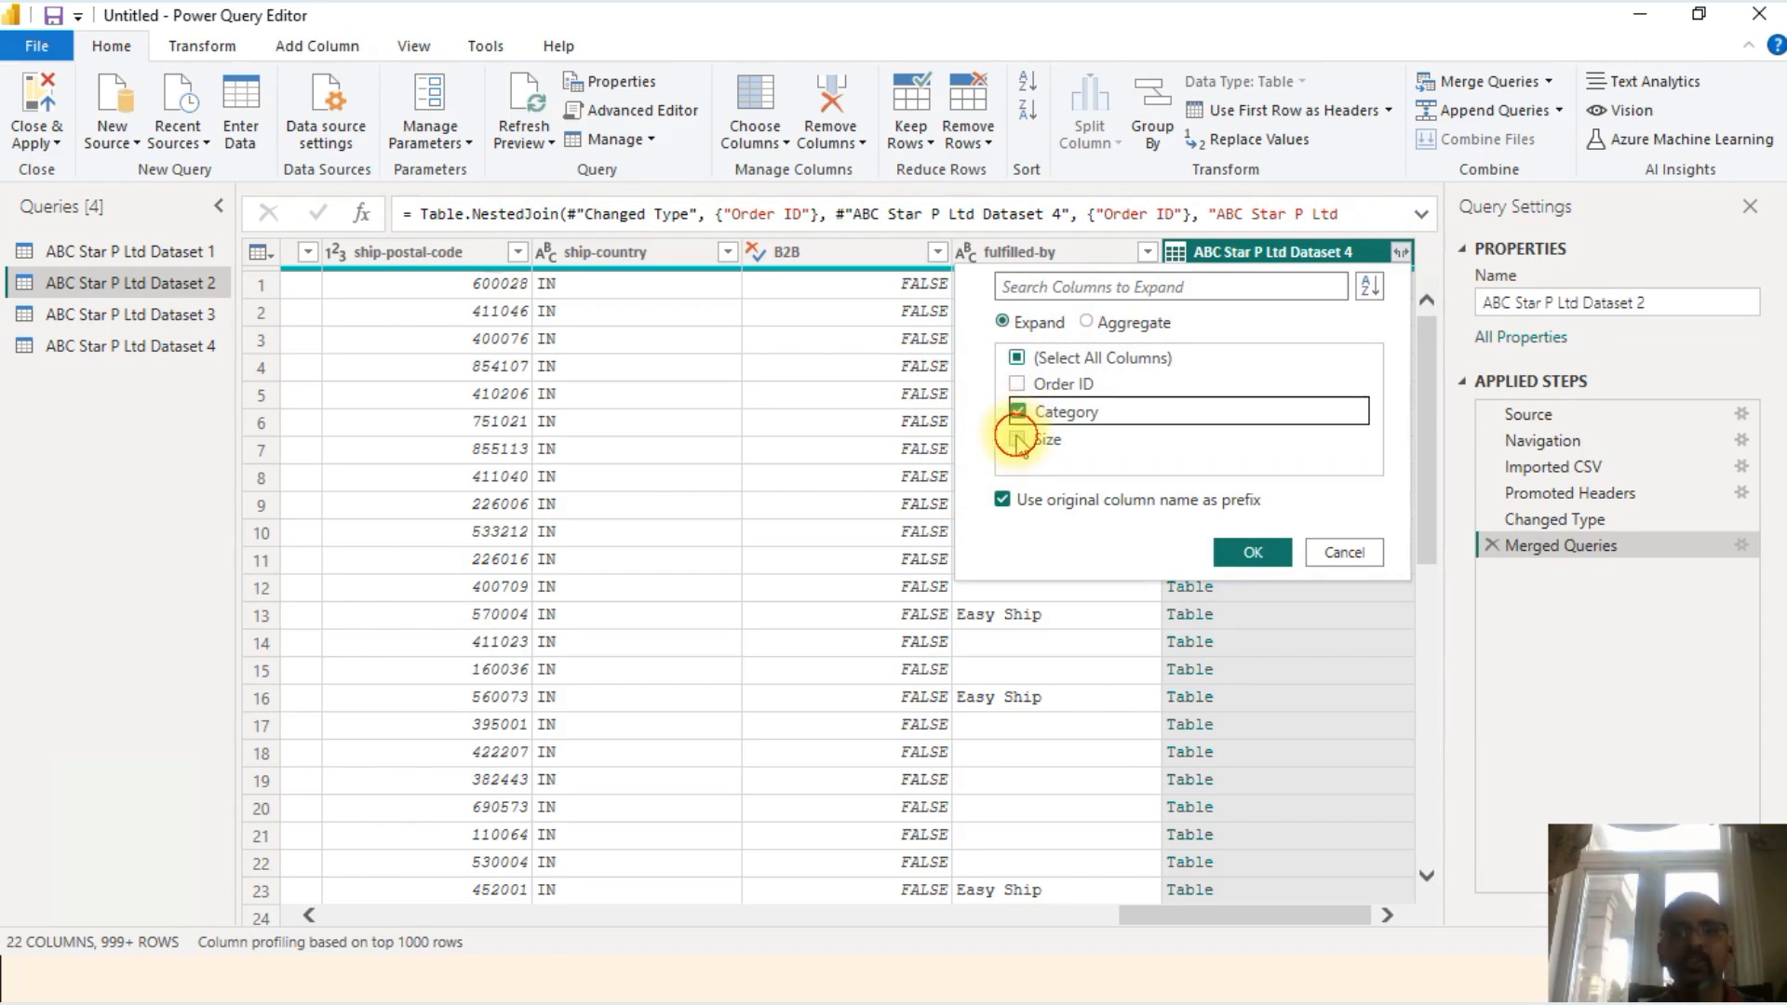
{"action": "left_click", "coordinate": [1017, 439]}
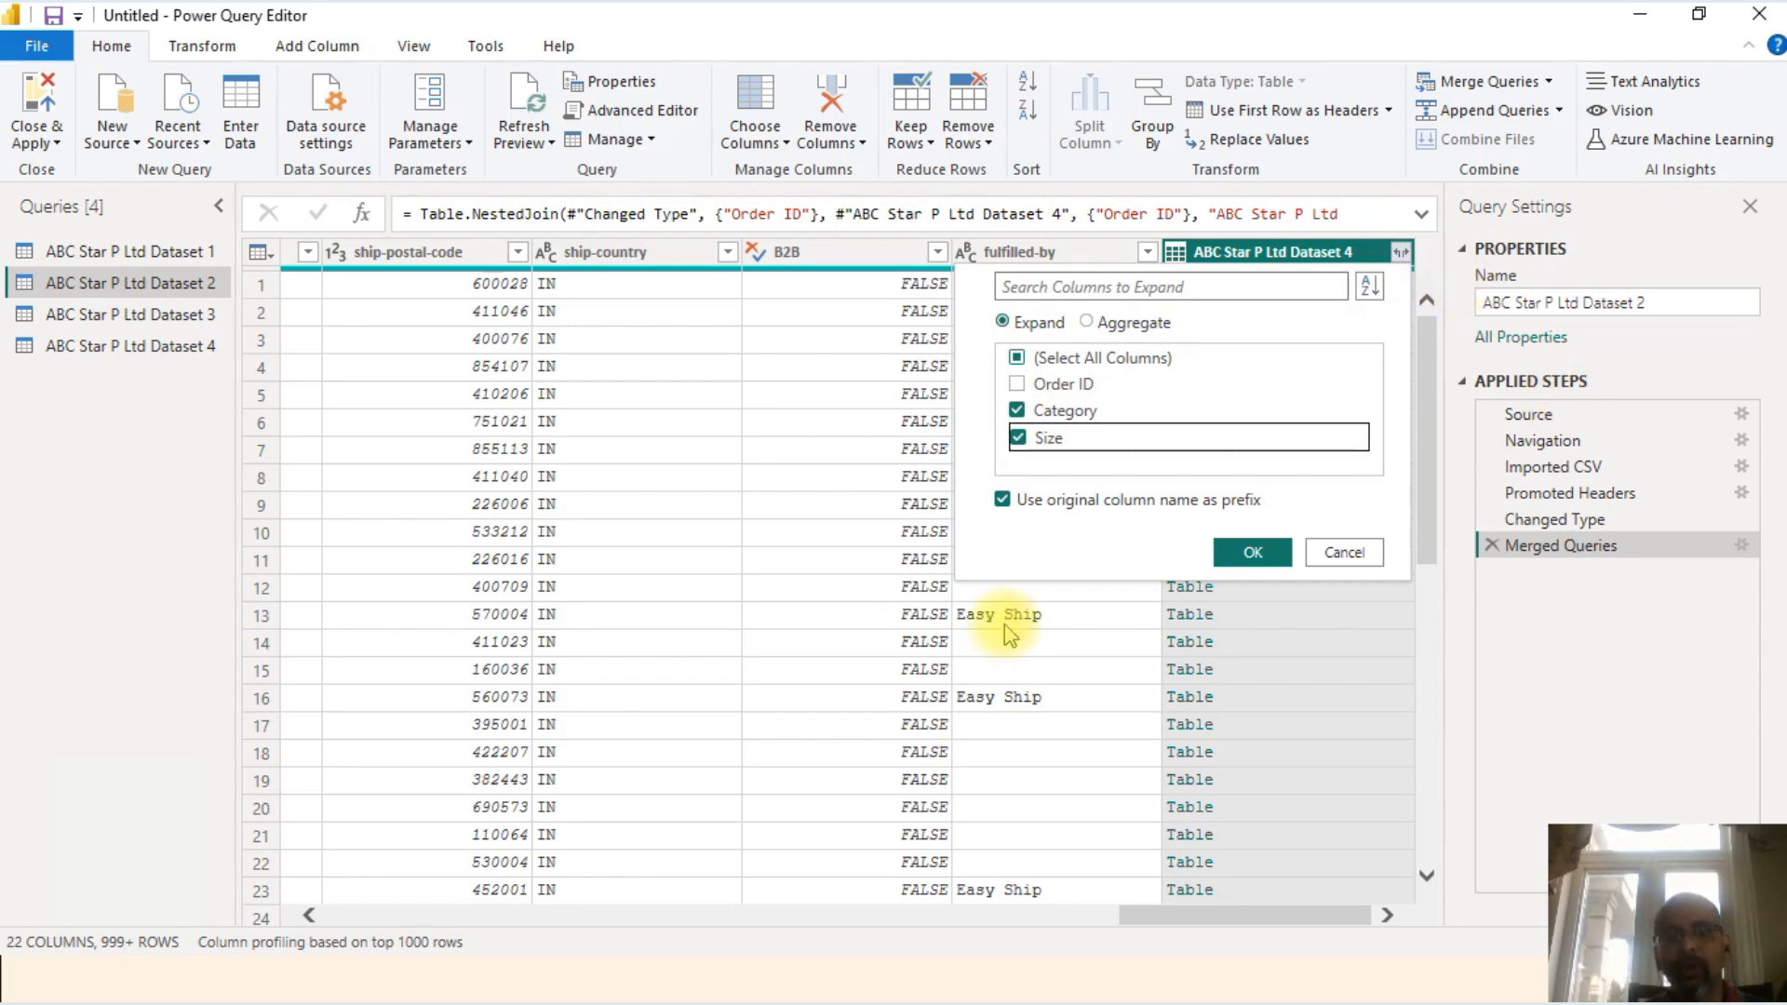
{"action": "left_click", "coordinate": [1256, 549]}
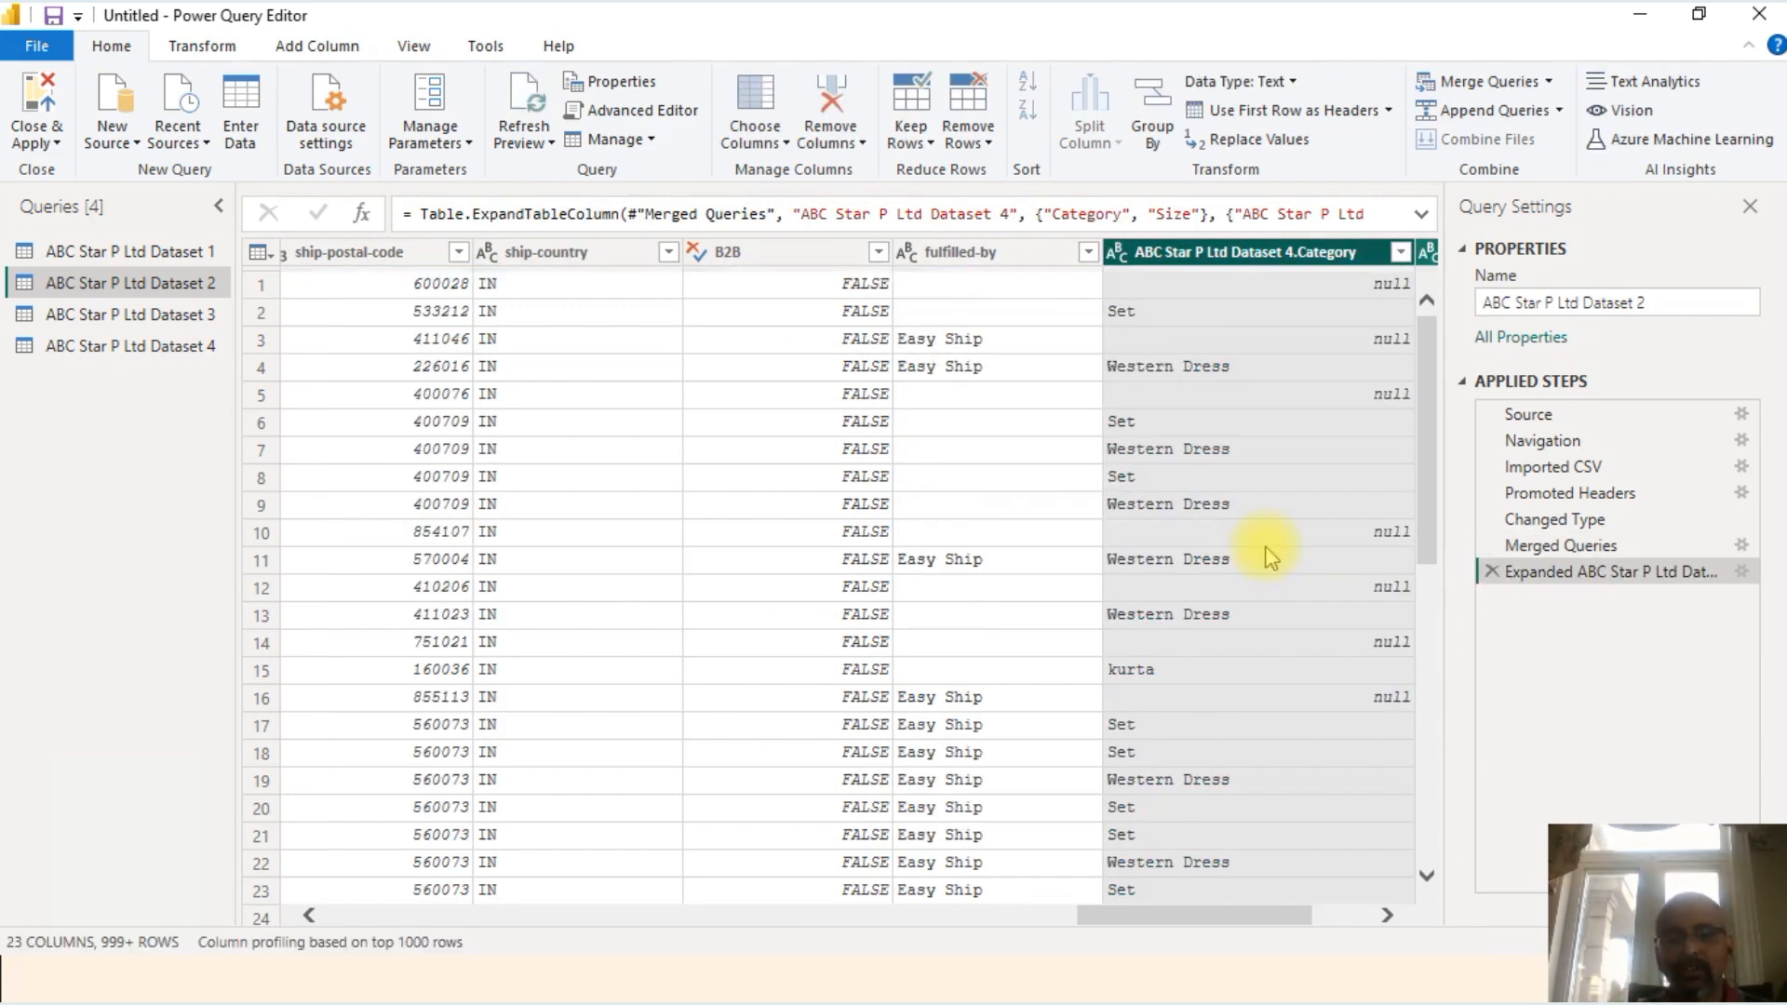
Step: Inspect the expanded Category and Size columns, including the distinct values in the Size column
{"action": "left_click", "coordinate": [1344, 914]}
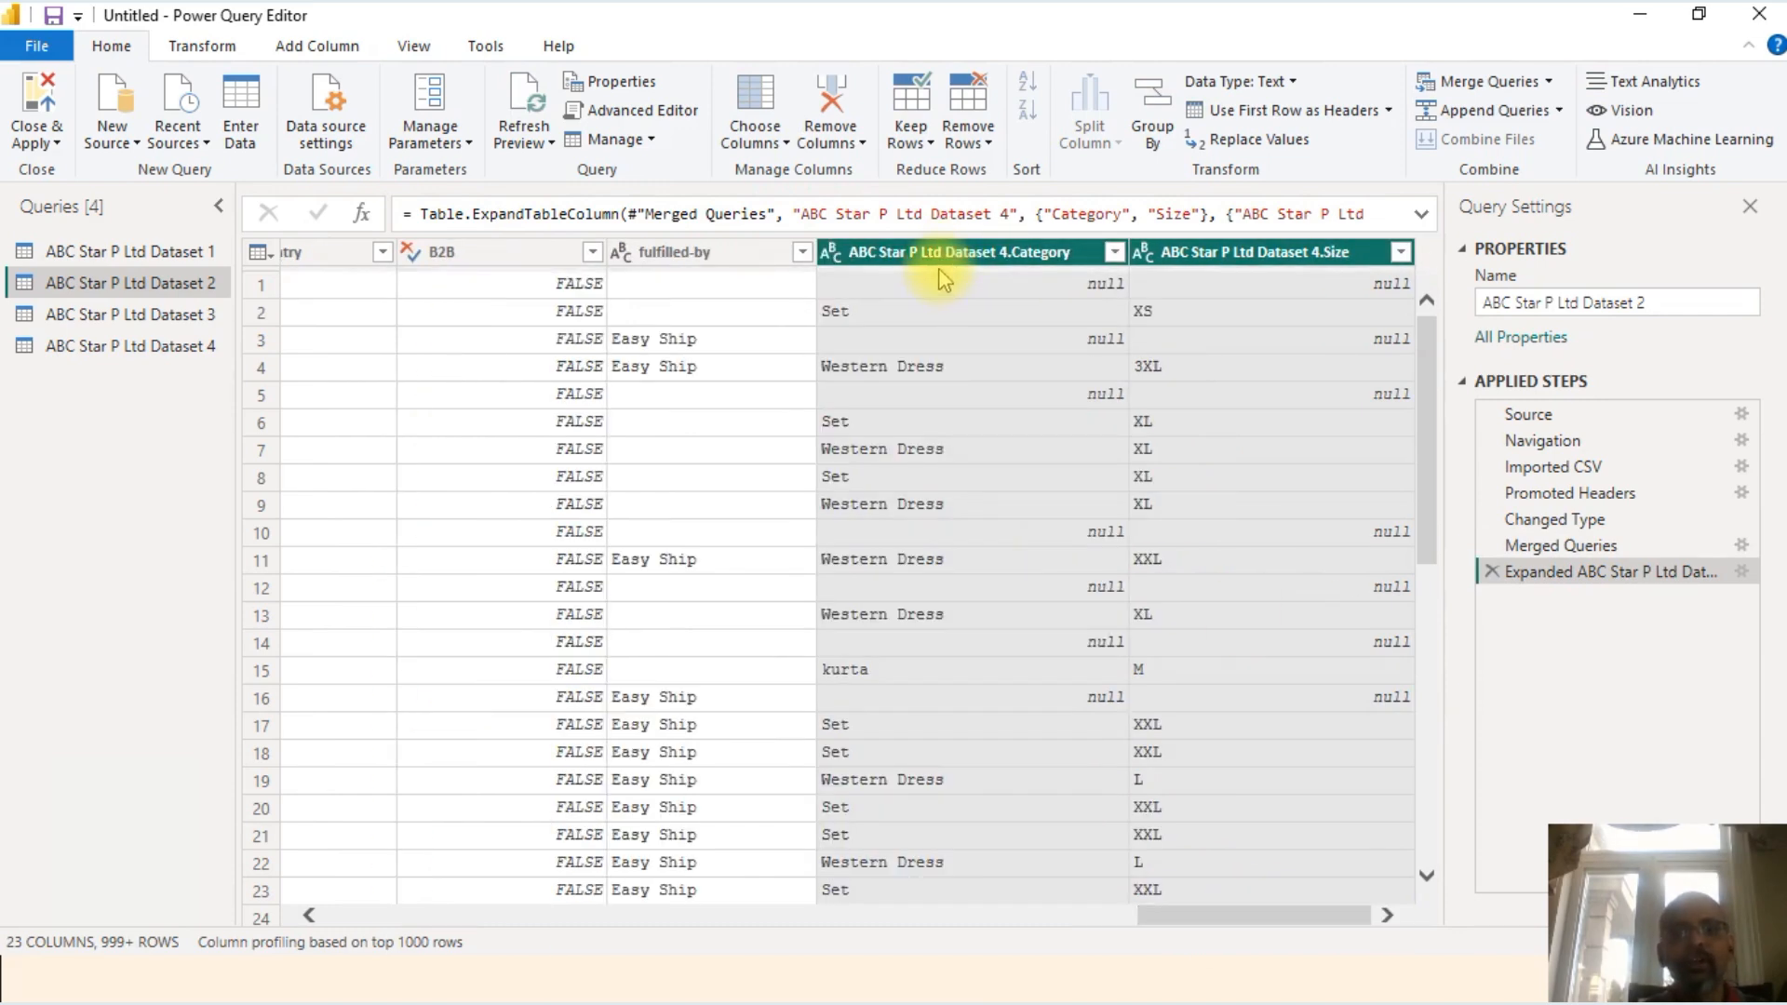
{"action": "mouse_move", "coordinate": [938, 268]}
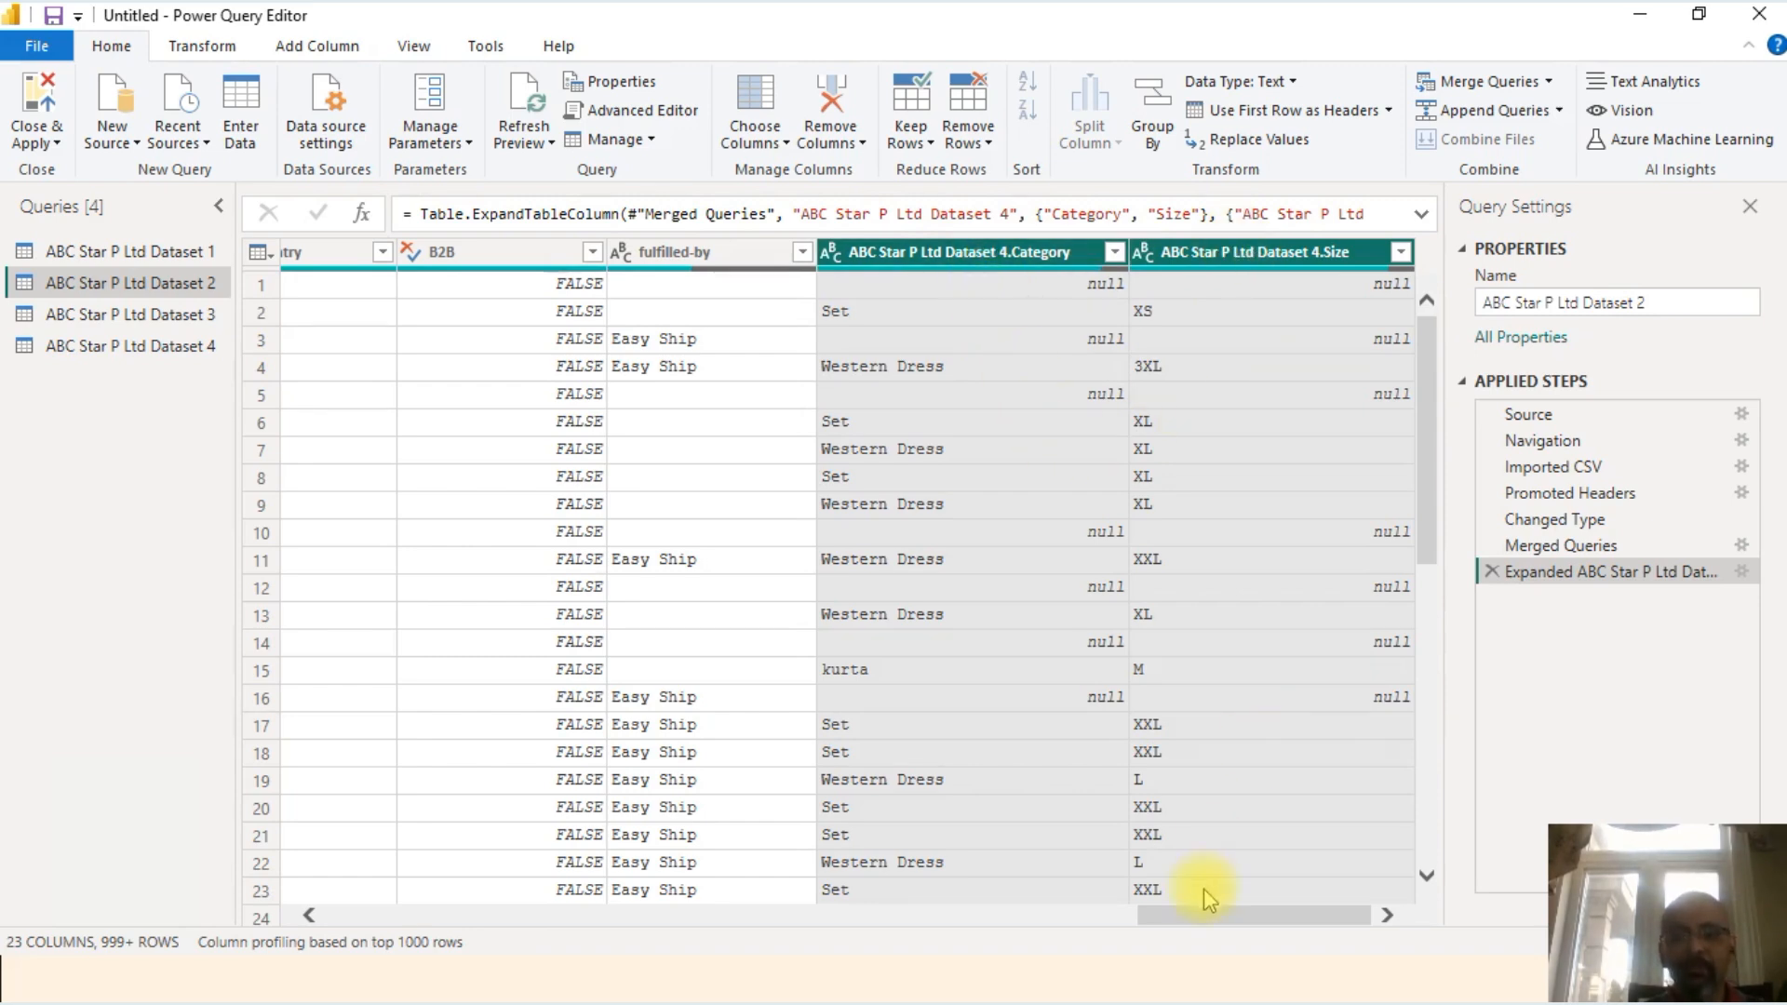
{"action": "left_click_drag", "start_coordinate": [1200, 914], "coordinate": [1400, 923]}
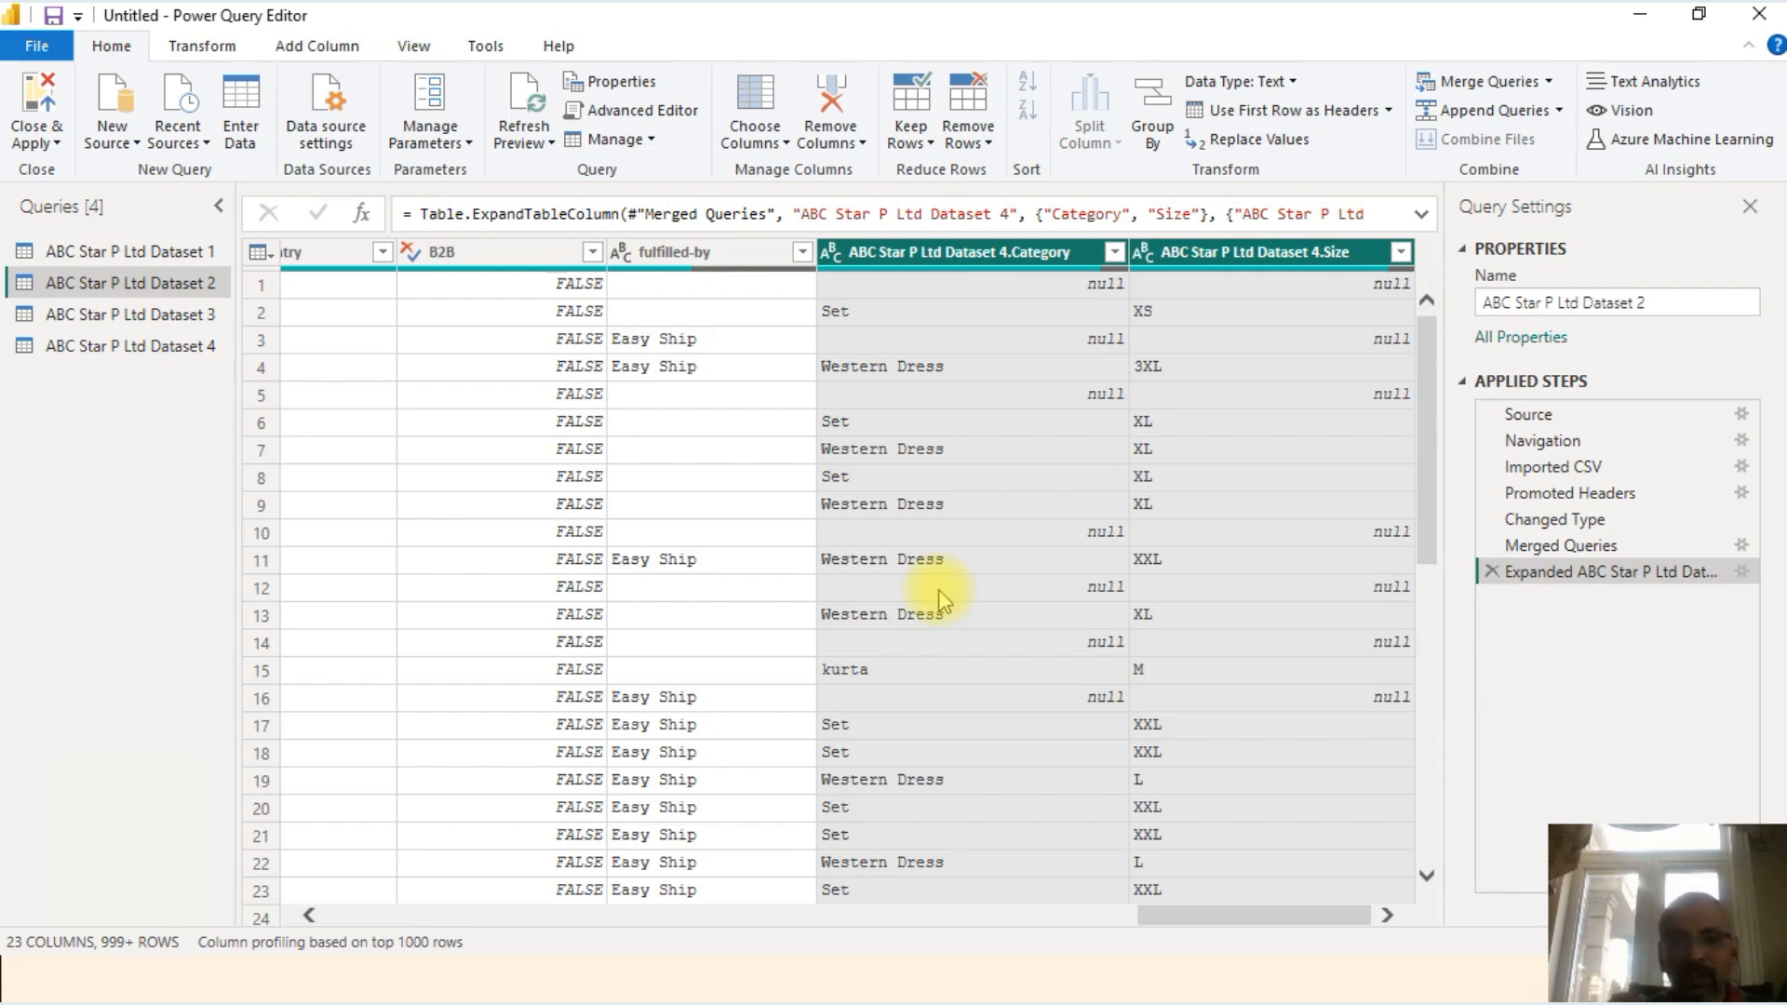
{"action": "left_click", "coordinate": [1400, 252]}
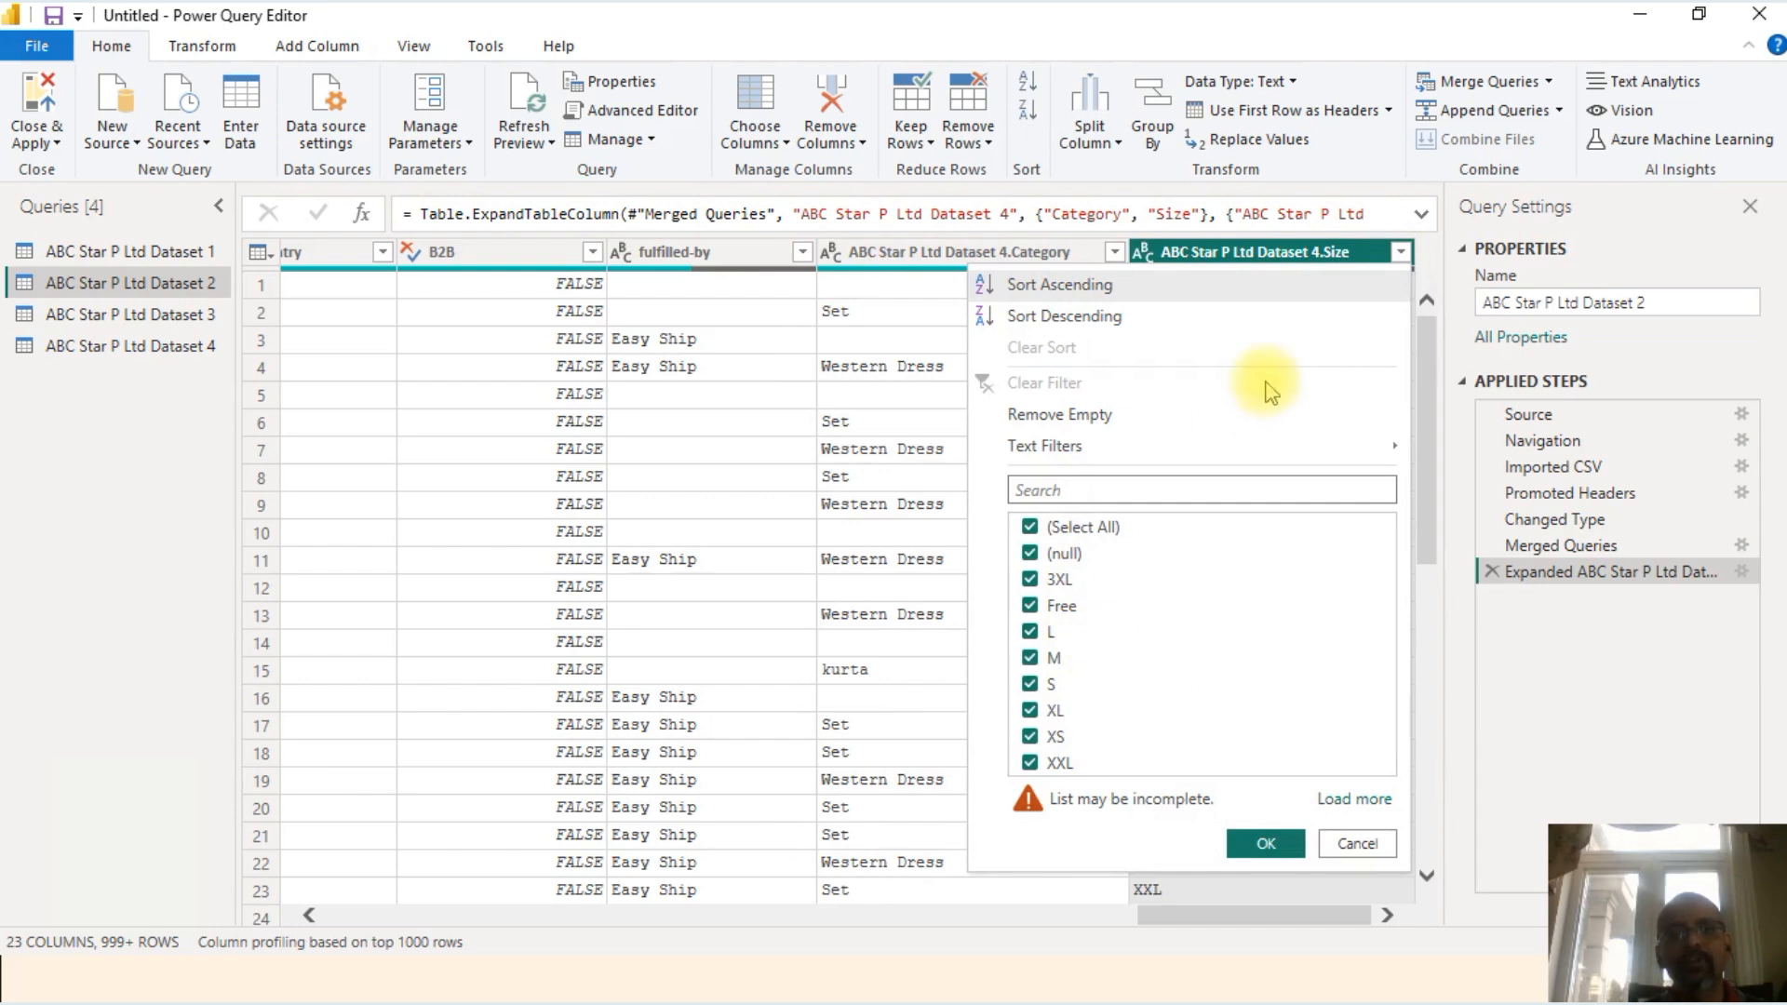
{"action": "left_click", "coordinate": [879, 341]}
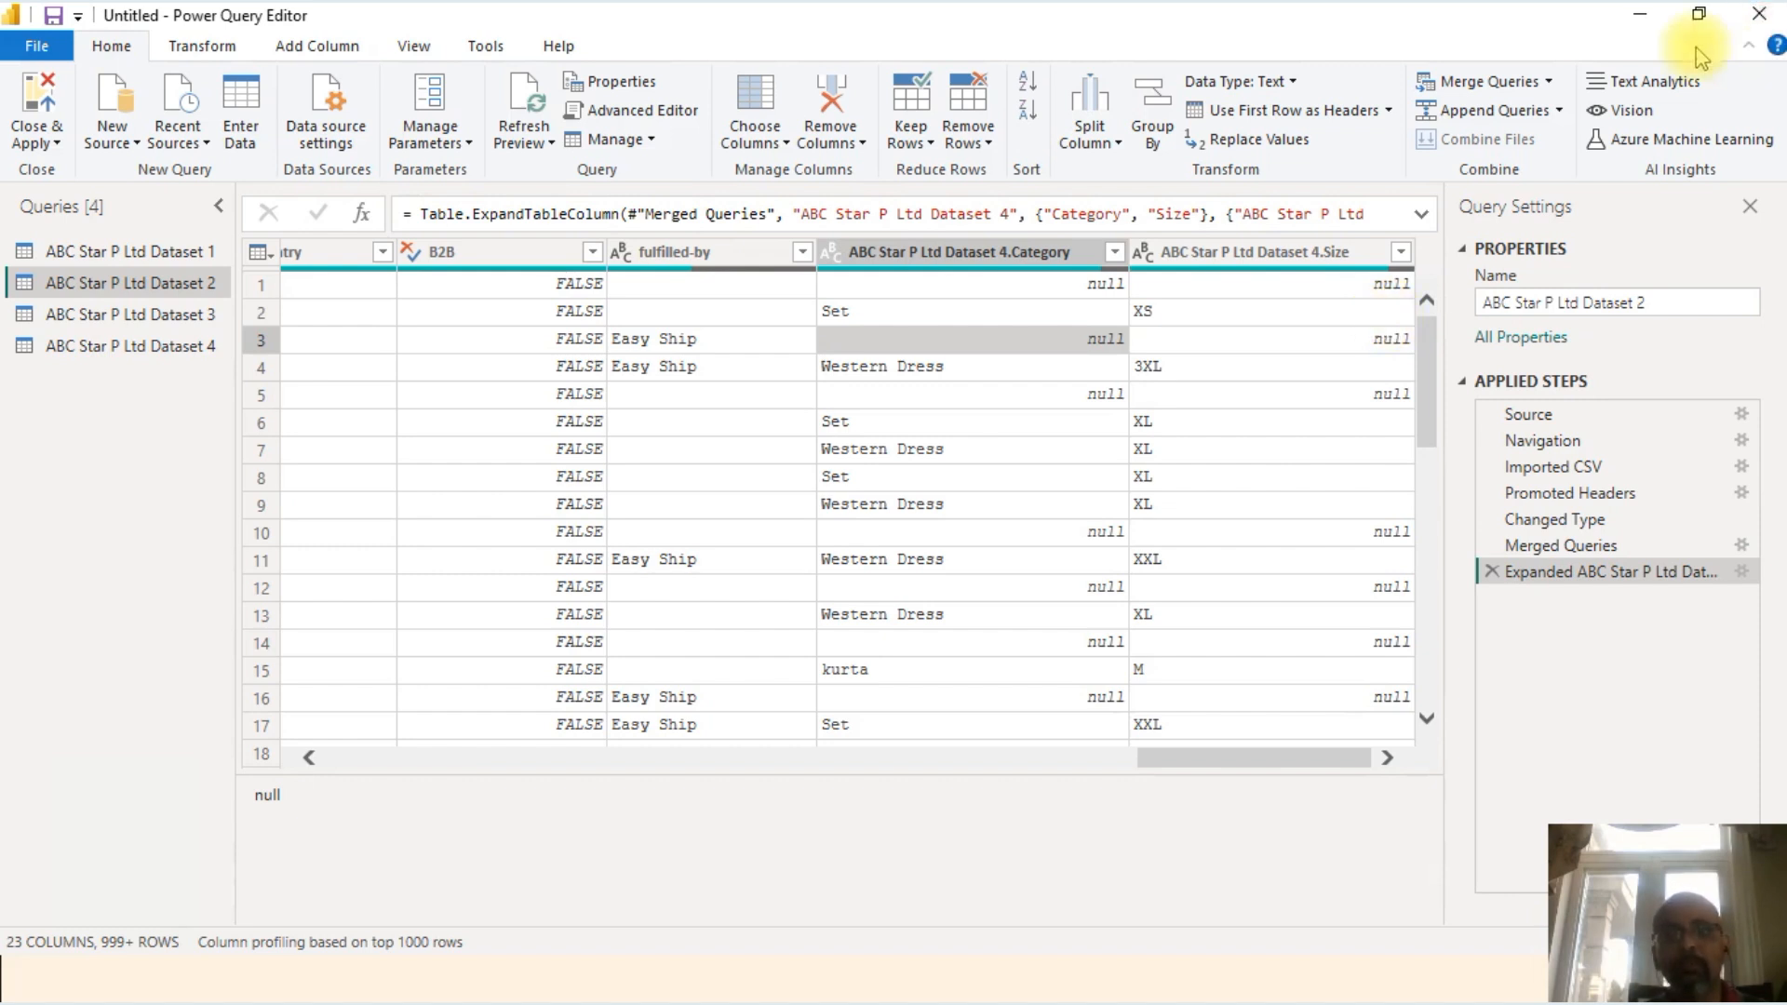
Step: Review the join kinds available for merging ABC Star P Ltd Dataset 2 with another query
{"action": "left_click", "coordinate": [1547, 81]}
{"action": "left_click", "coordinate": [1527, 114]}
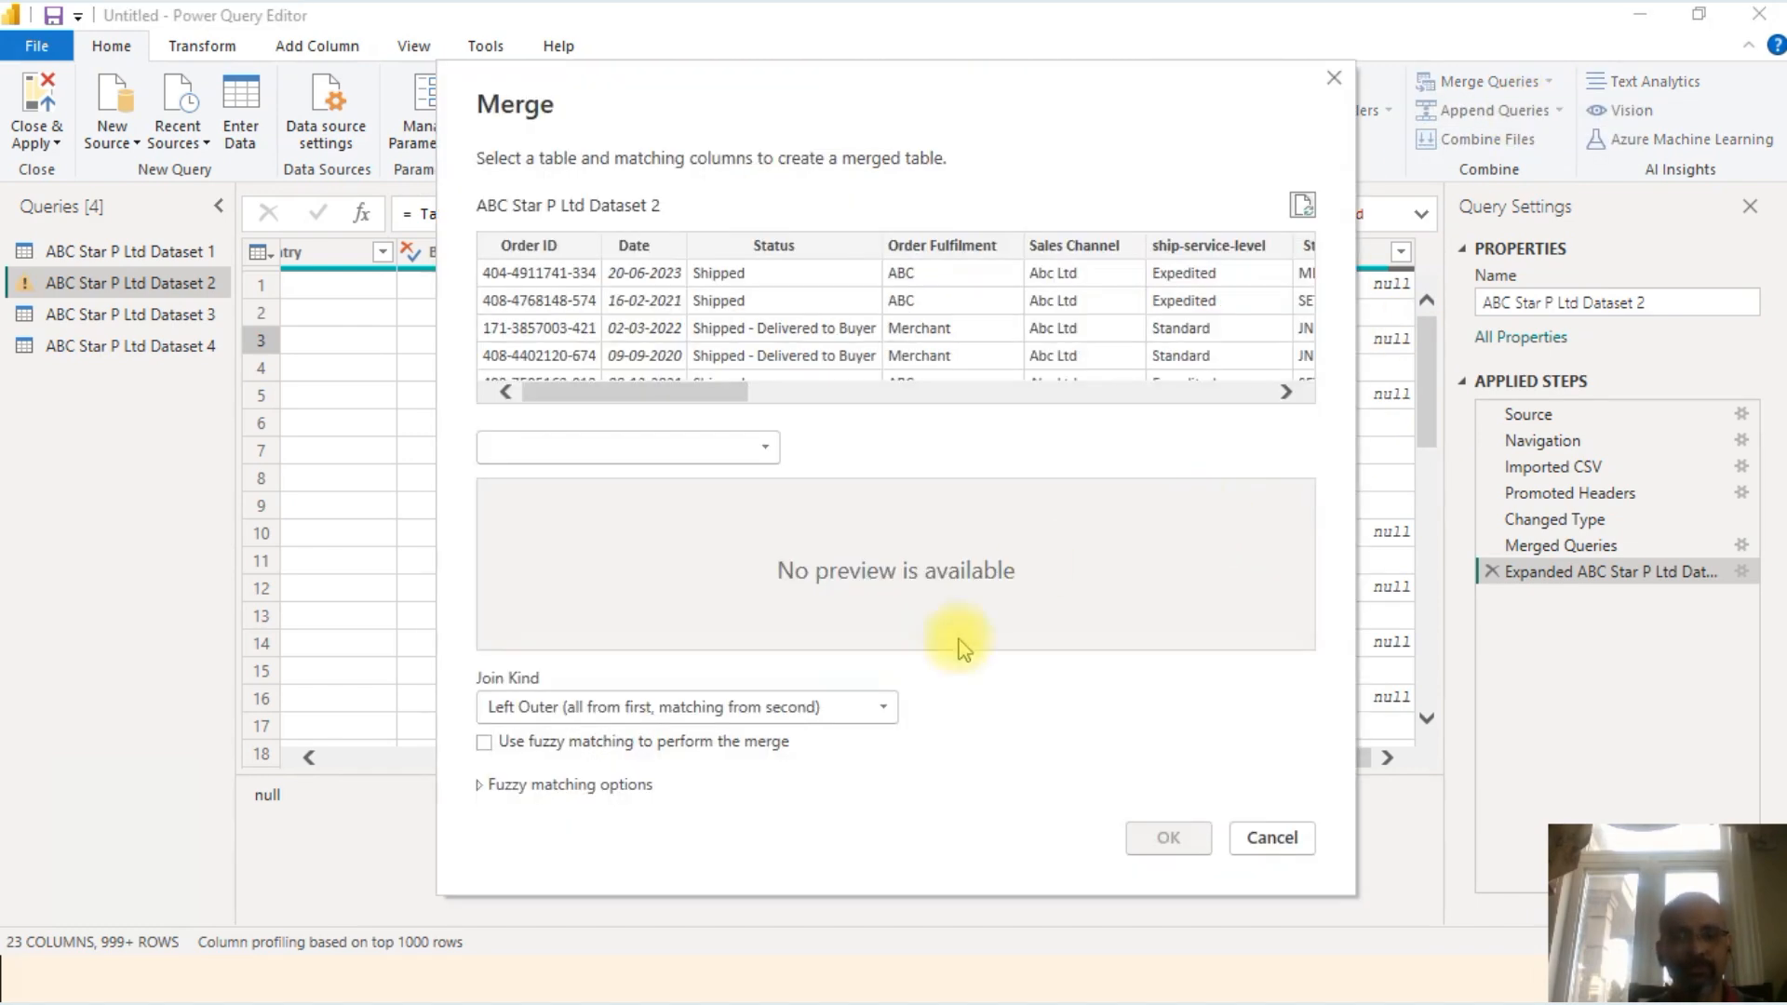
{"action": "left_click", "coordinate": [883, 712]}
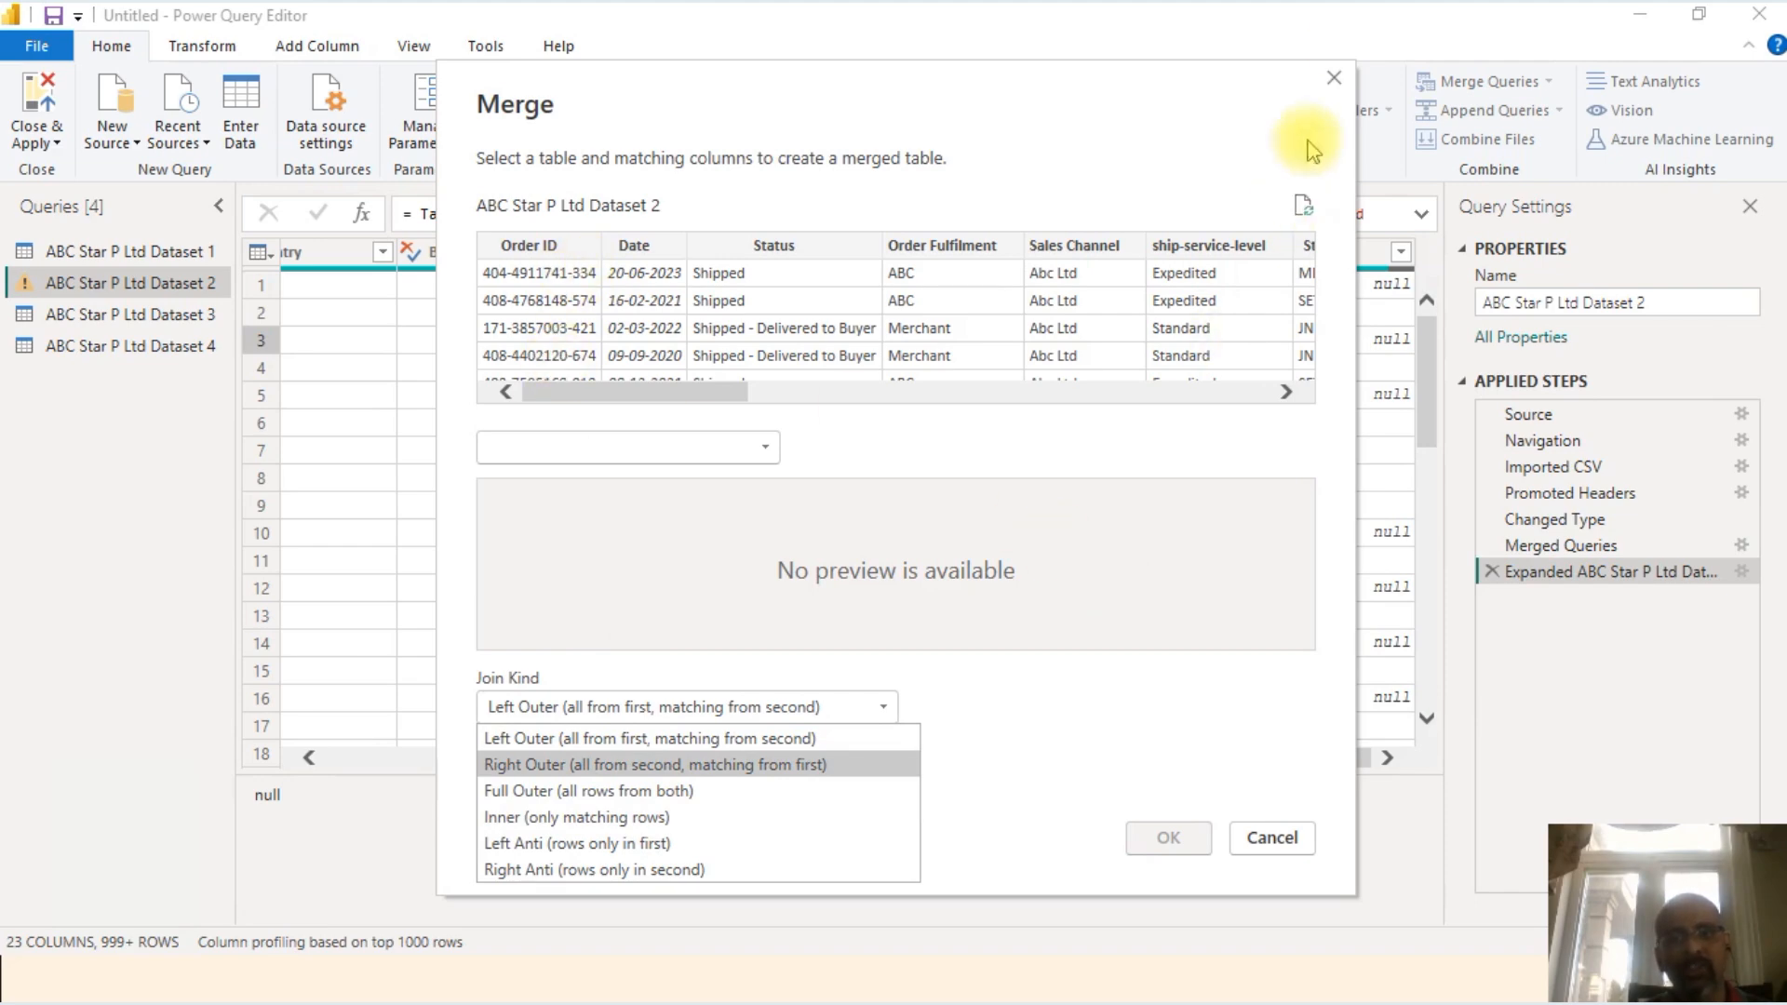
{"action": "left_click", "coordinate": [1340, 74]}
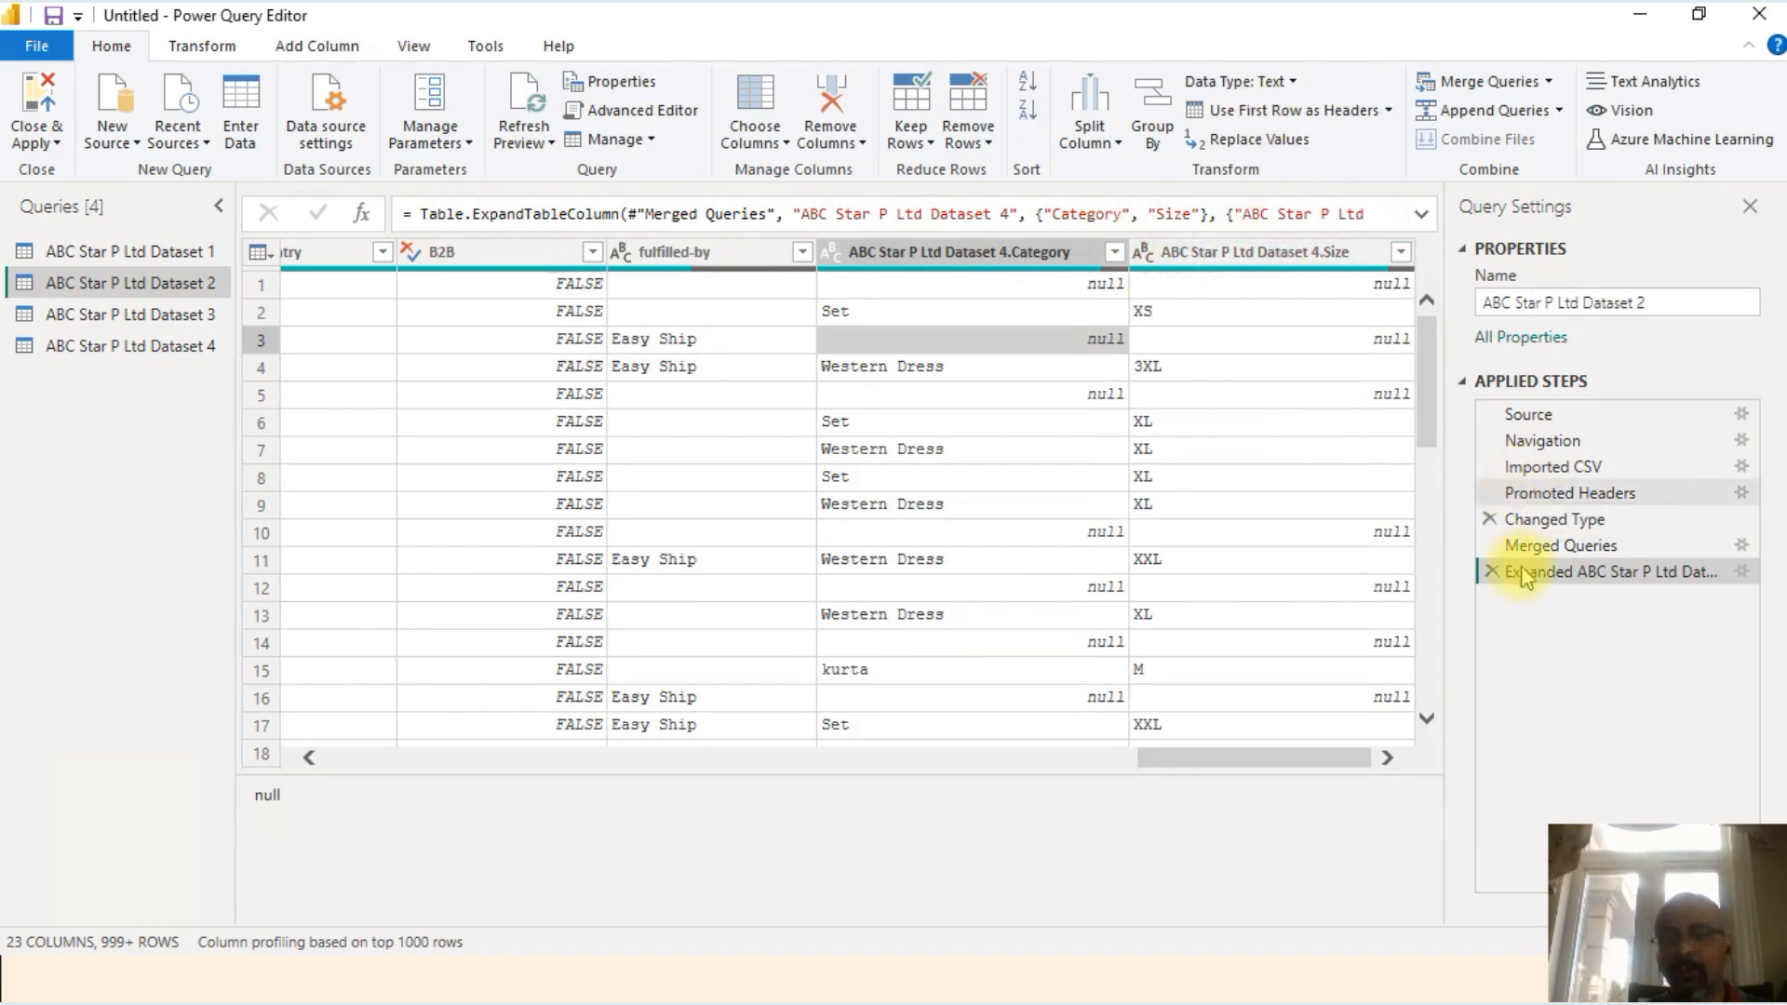
Step: Remove the column expansion and Merged Queries entries from Dataset 2's applied steps
{"action": "left_click", "coordinate": [1492, 571]}
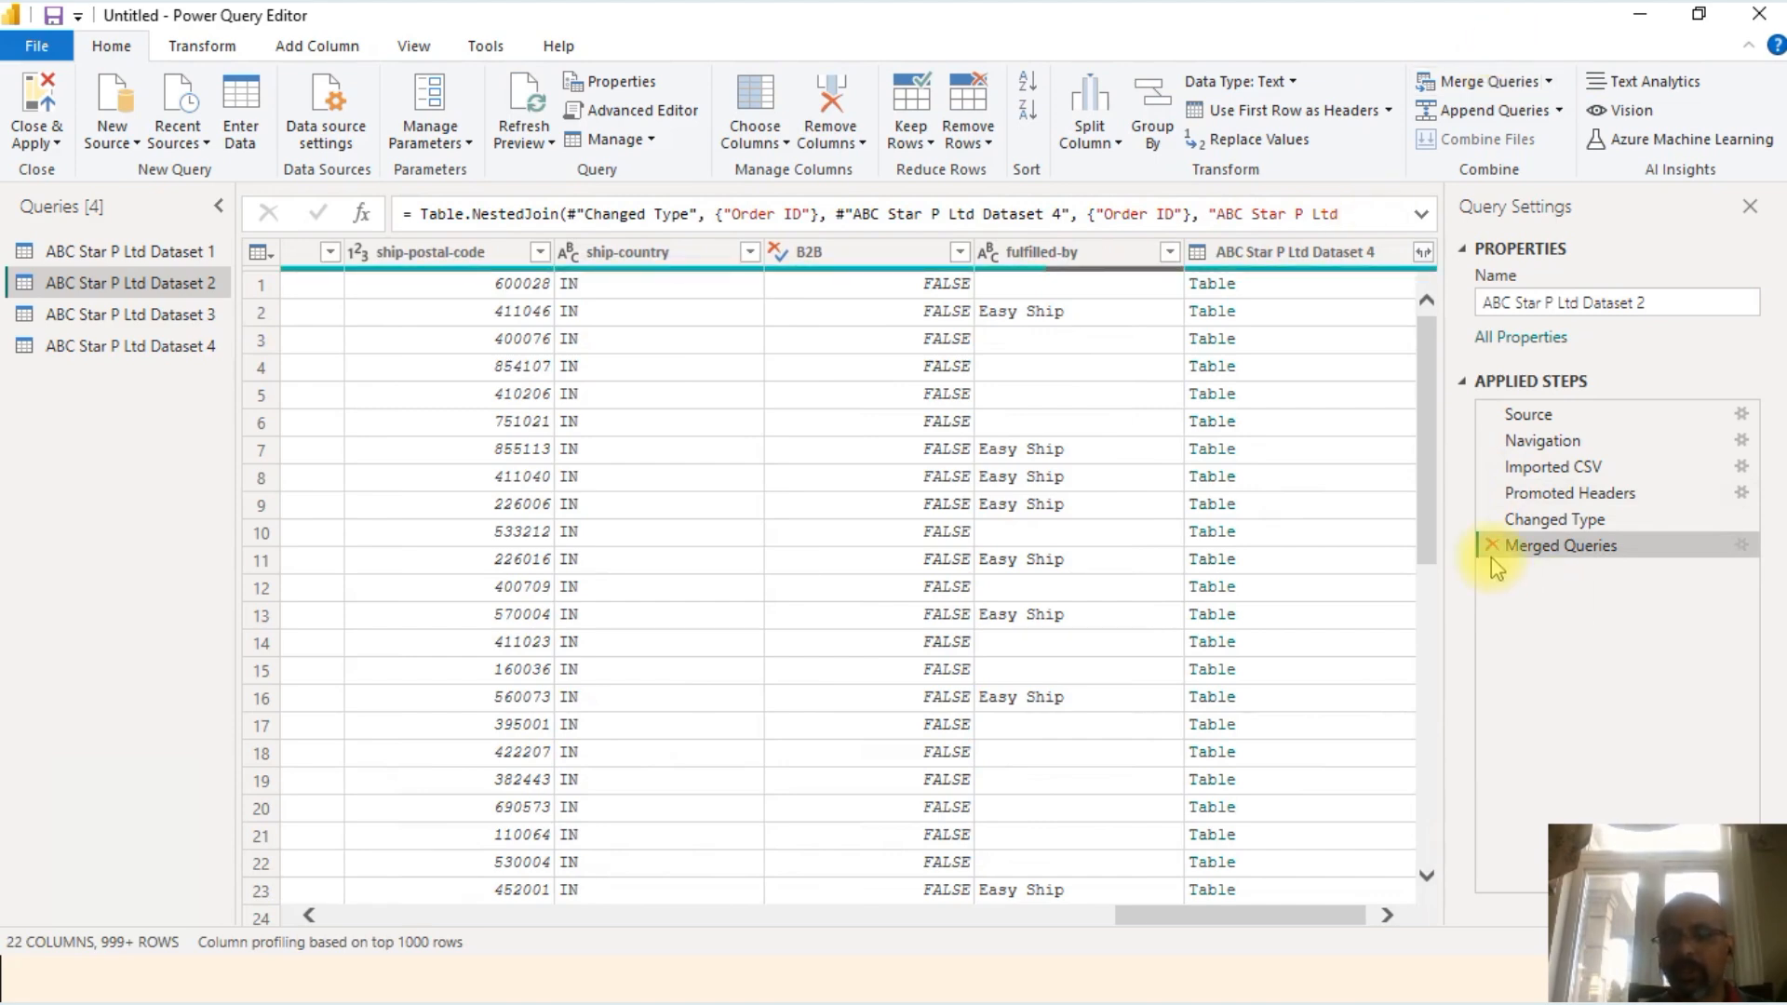
{"action": "left_click", "coordinate": [1492, 546]}
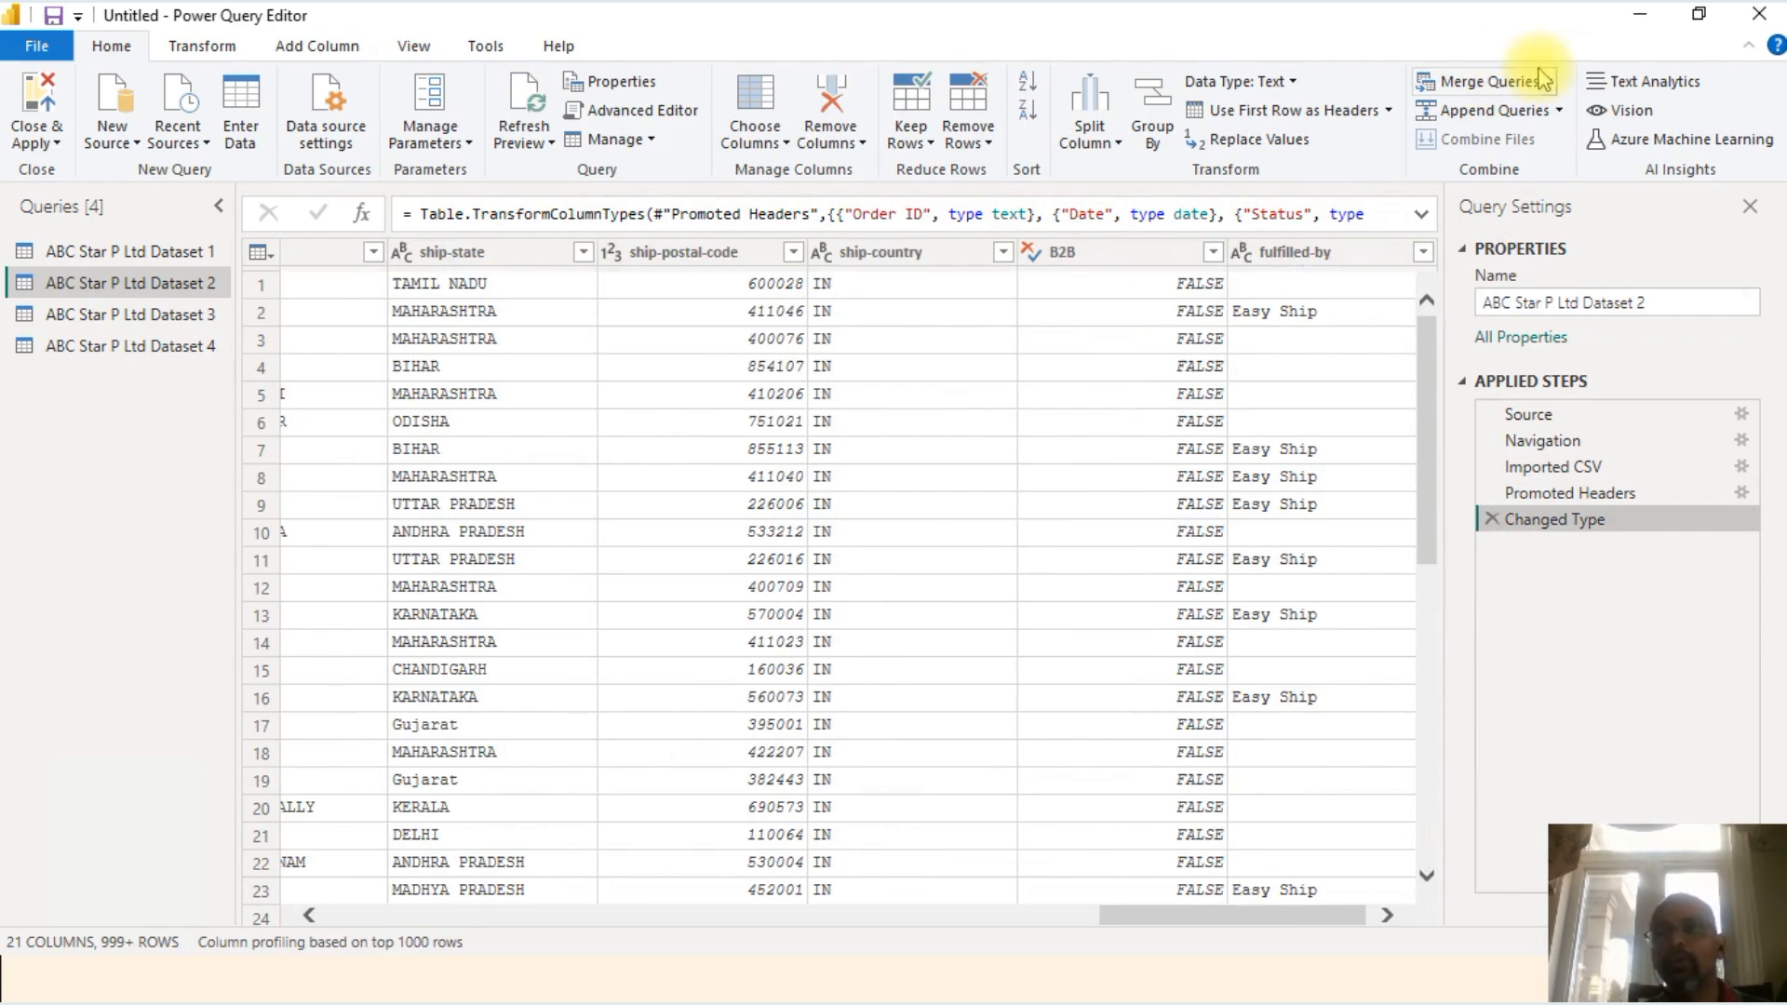
Step: Set up a merge of ABC Star P Ltd Dataset 2 with Dataset 4, matching the Order ID column in both tables
{"action": "left_click", "coordinate": [1547, 85]}
{"action": "left_click", "coordinate": [1508, 140]}
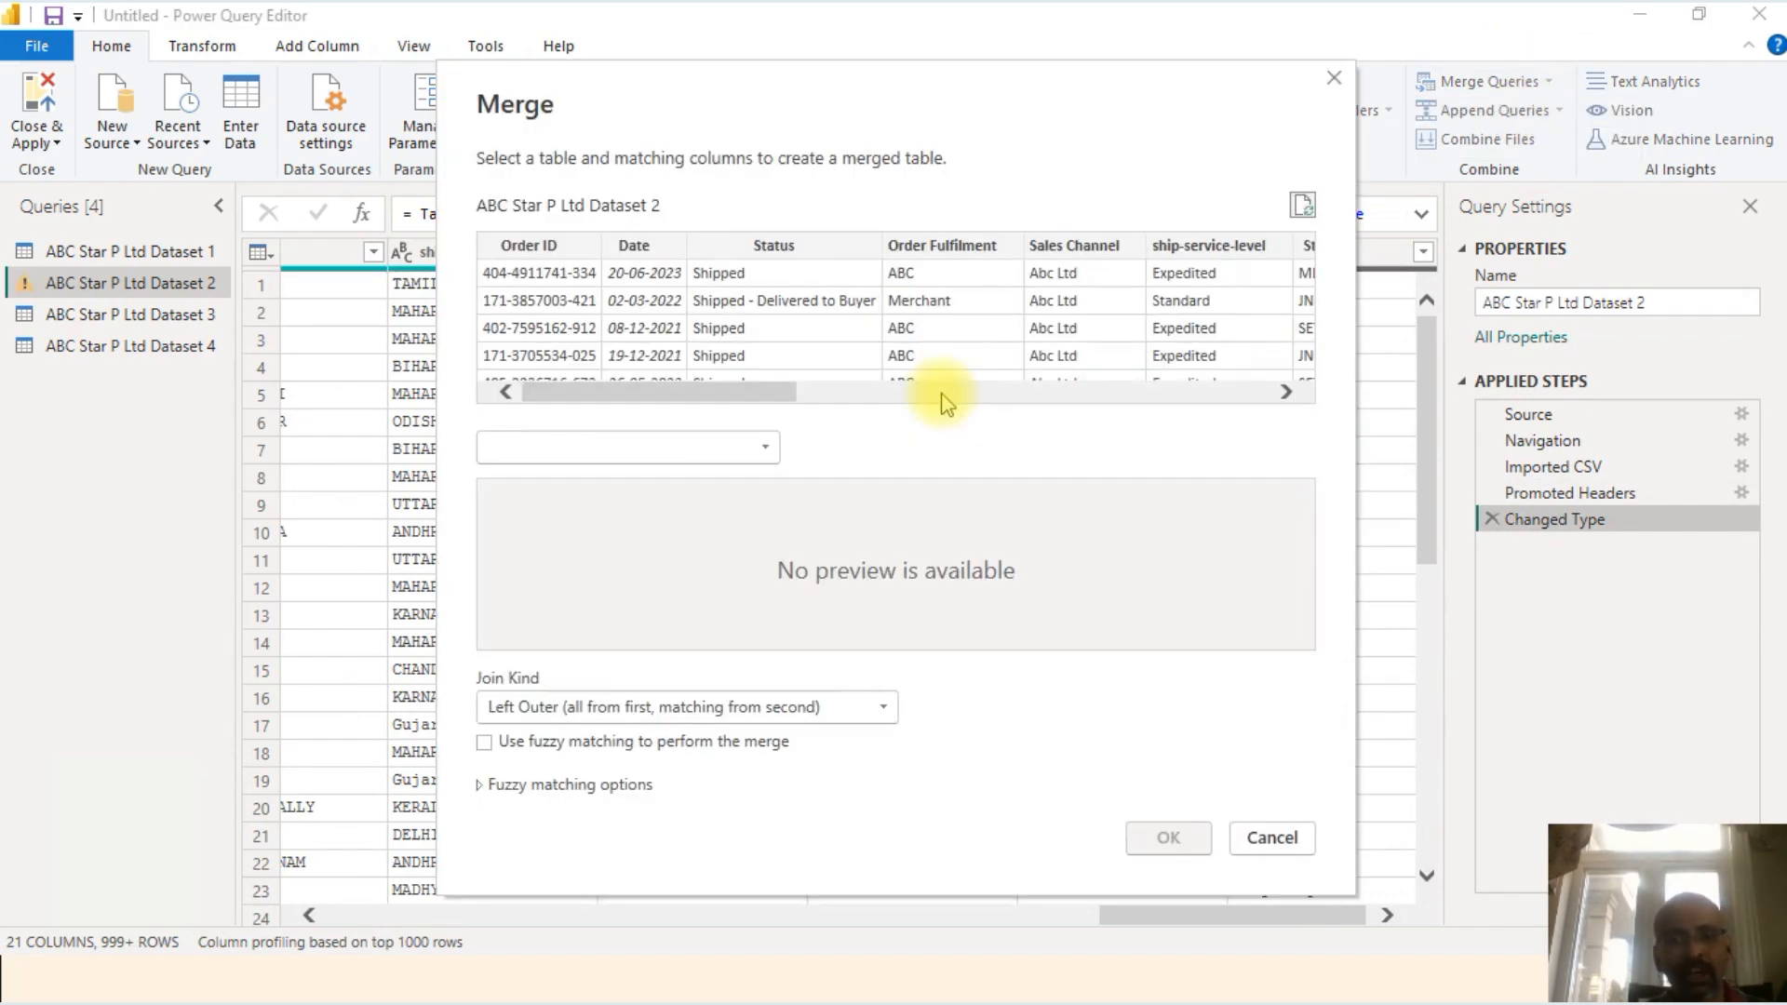
{"action": "left_click", "coordinate": [765, 449]}
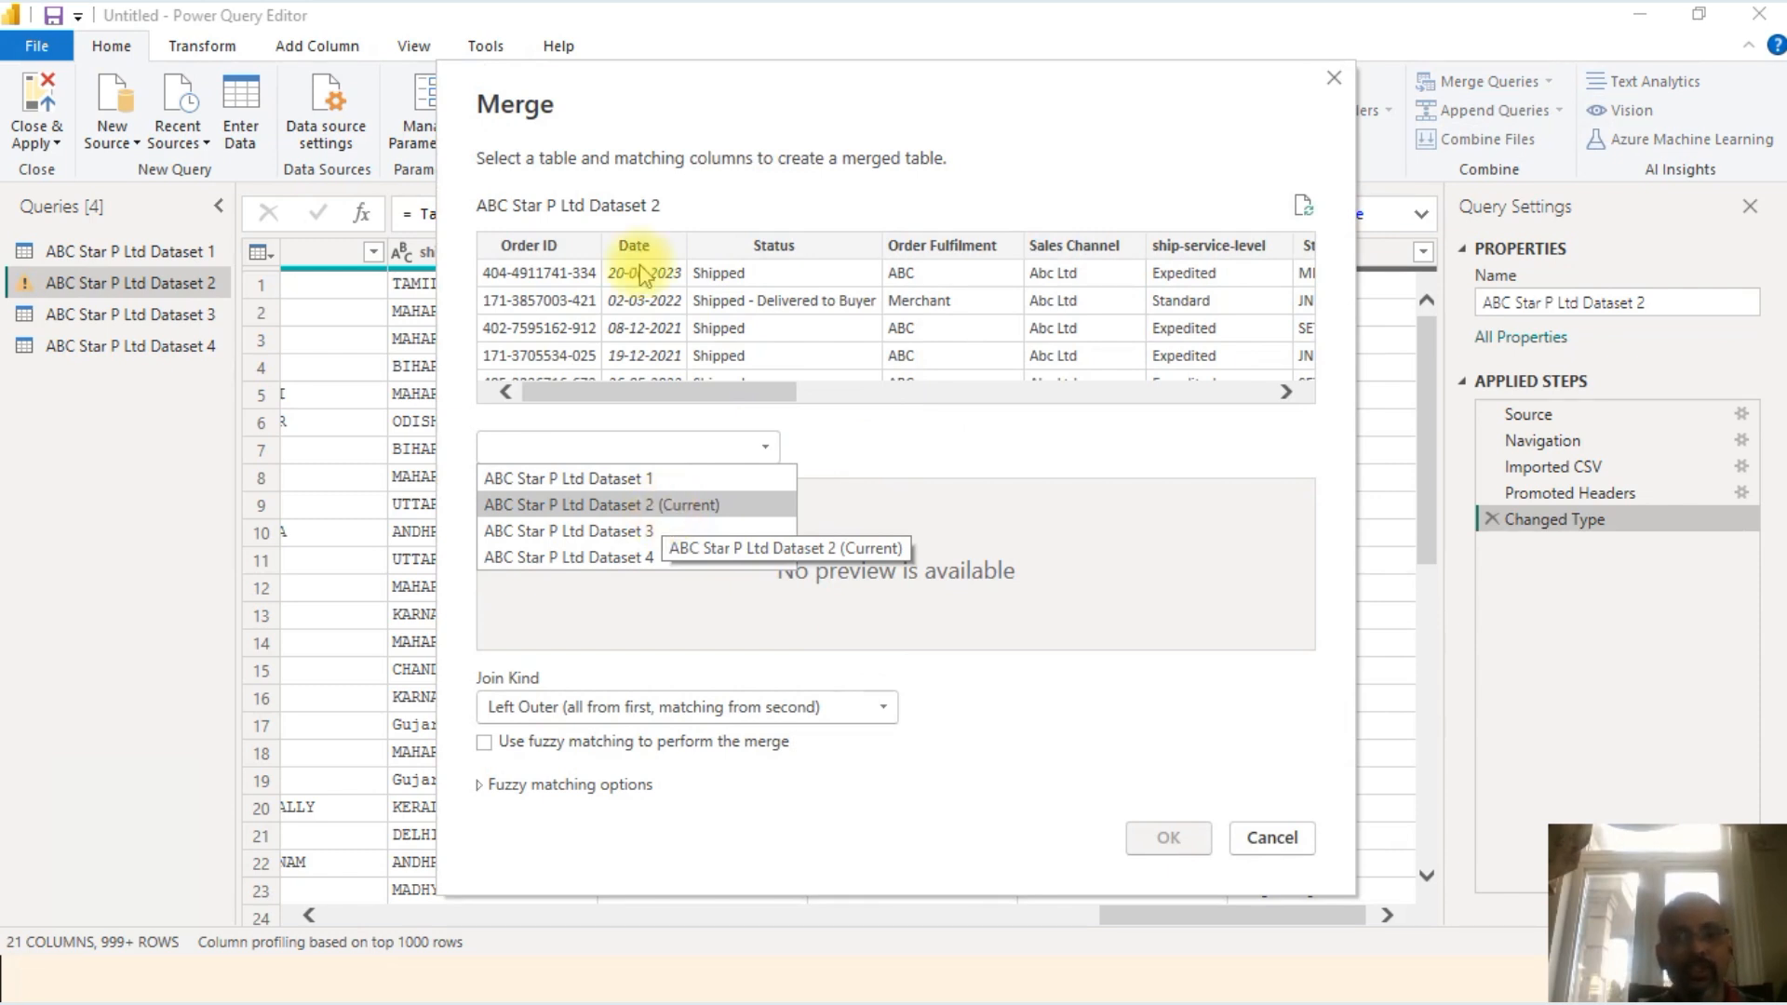
{"action": "left_click", "coordinate": [657, 558]}
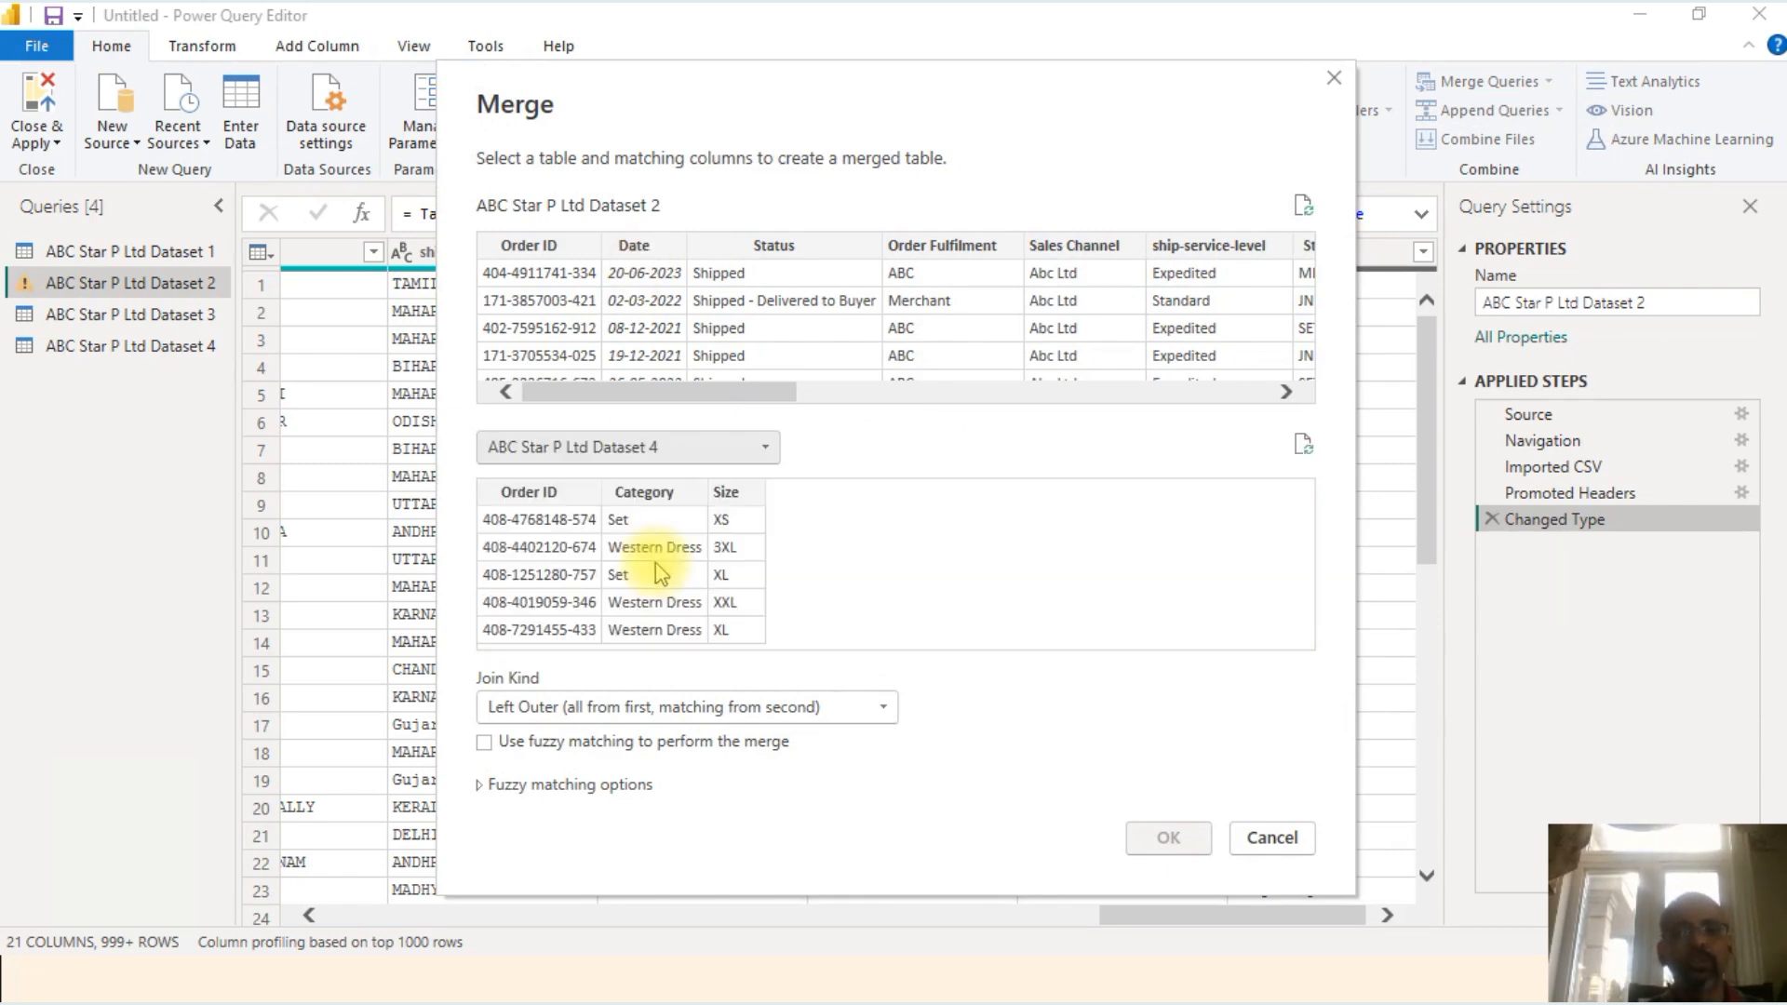
{"action": "left_click", "coordinate": [564, 245]}
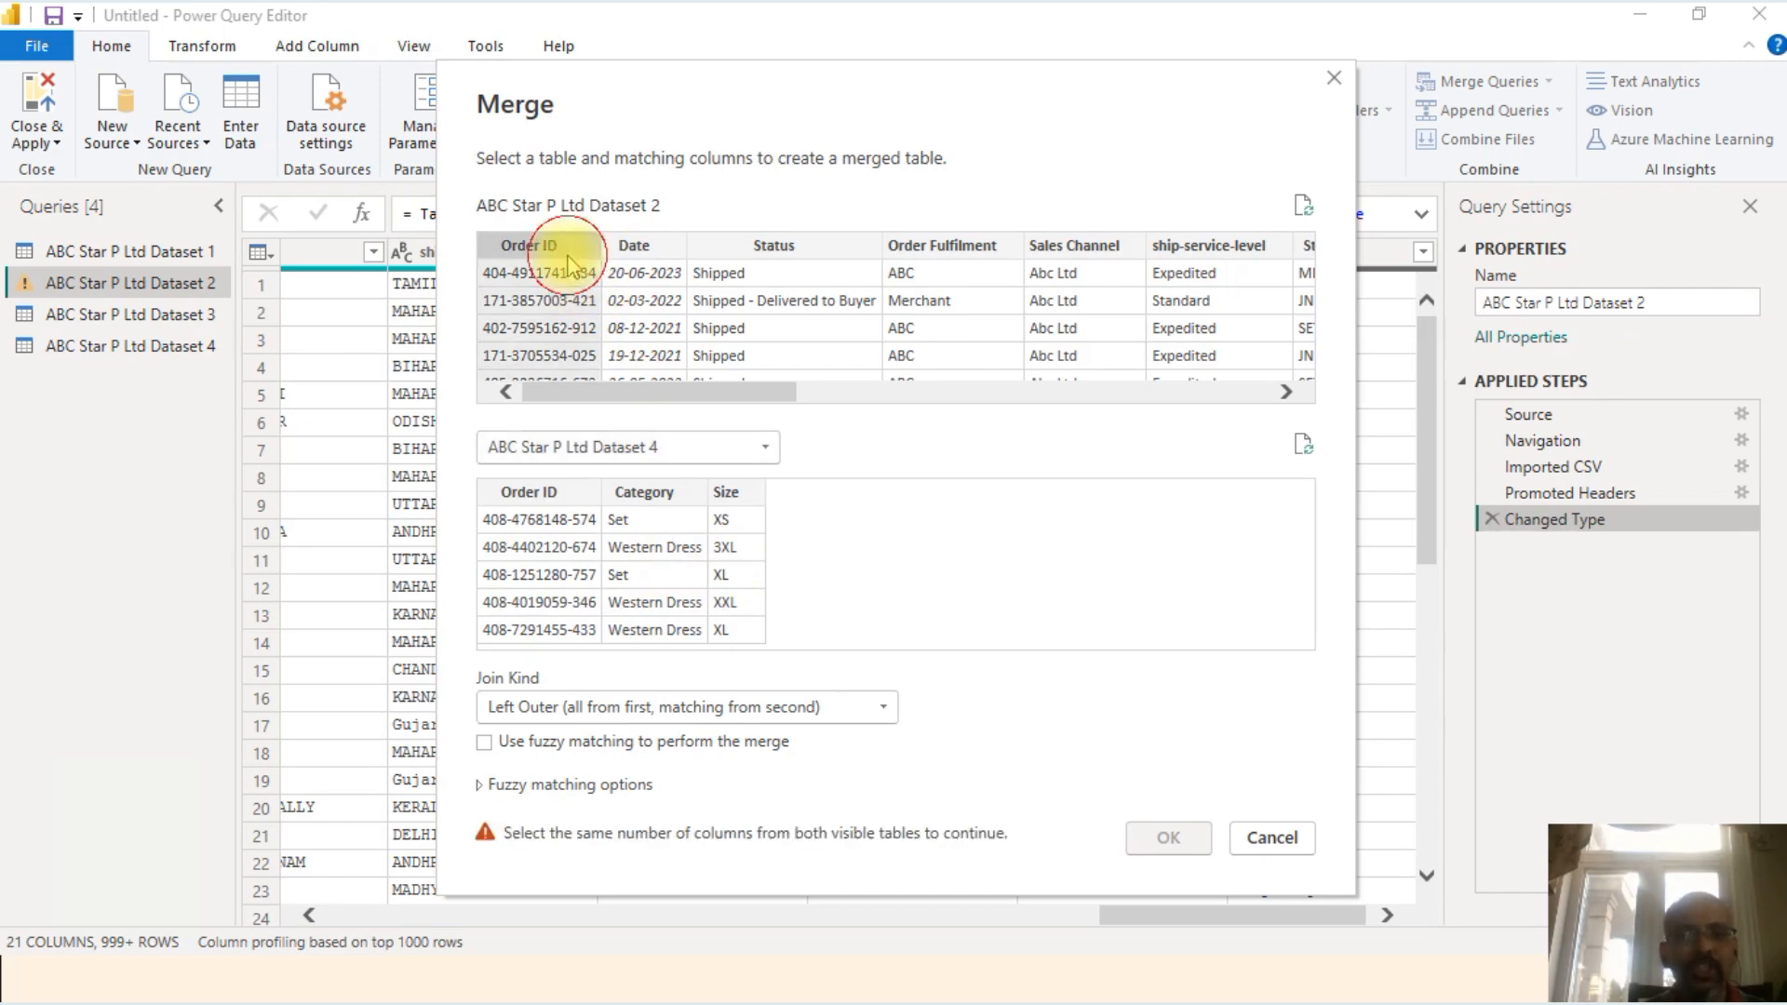
{"action": "left_click", "coordinate": [563, 502]}
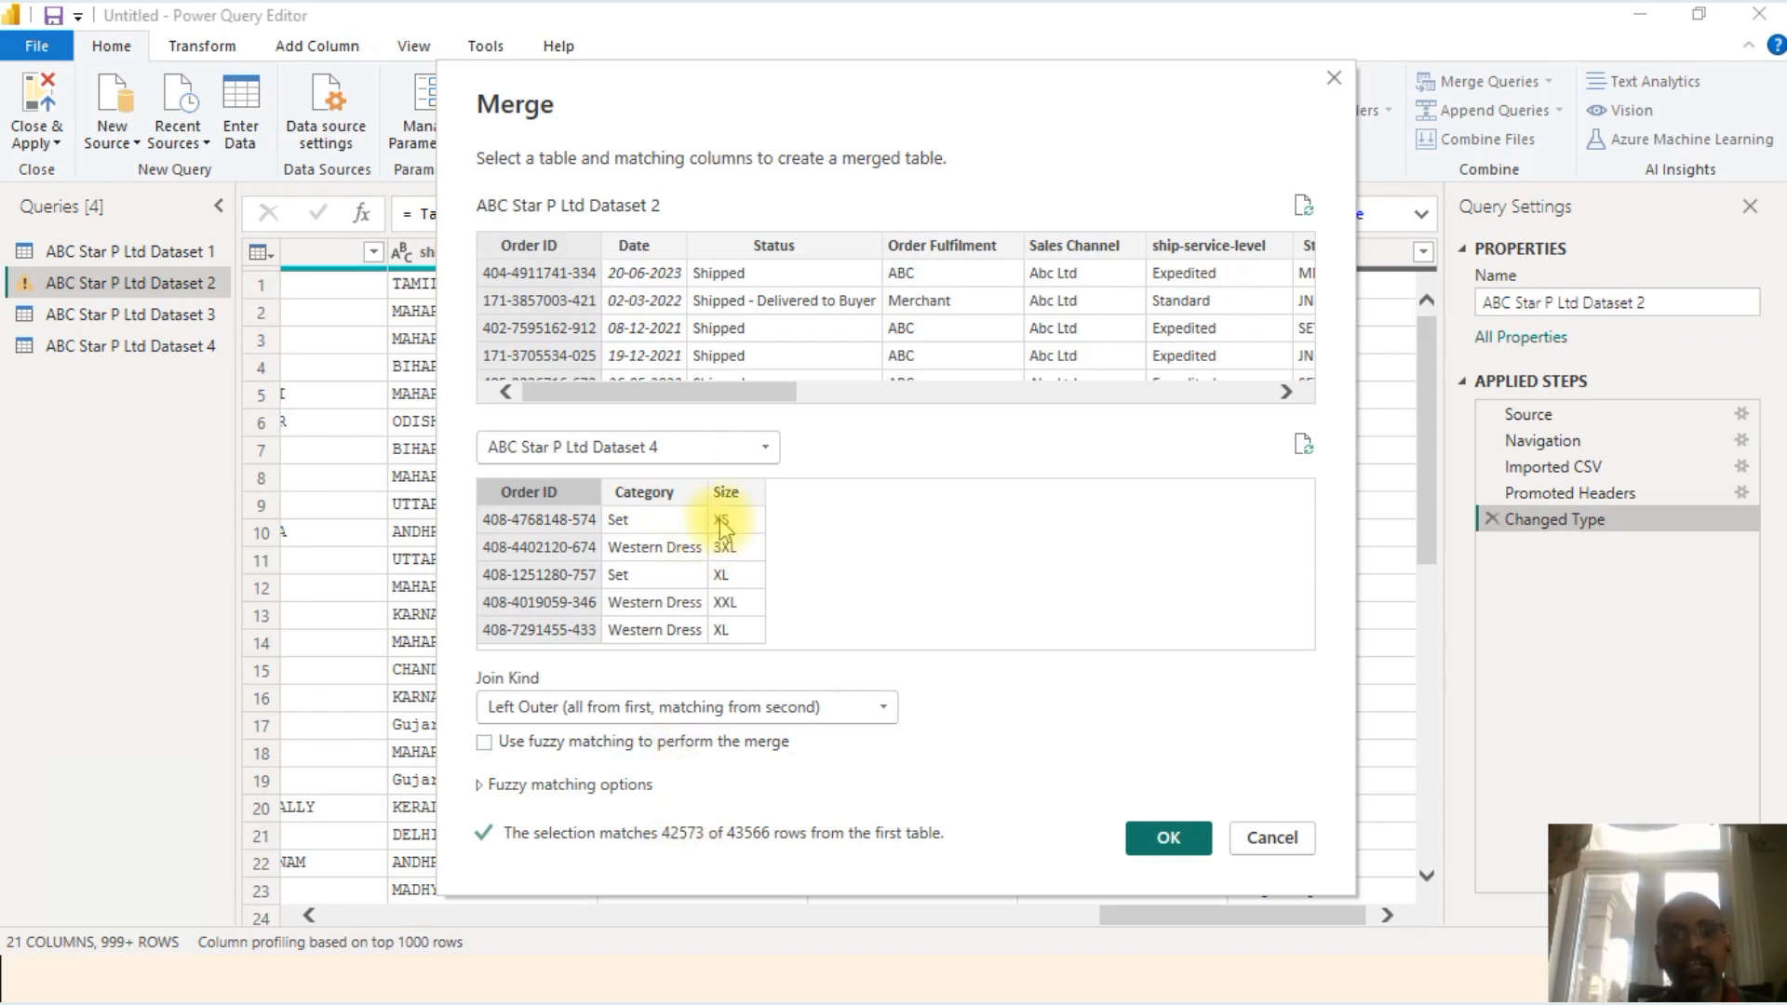
Step: Try Dataset 3 and Dataset 1 as the second merge table, matching Dataset 1 on its Order ID column
{"action": "left_click", "coordinate": [684, 446]}
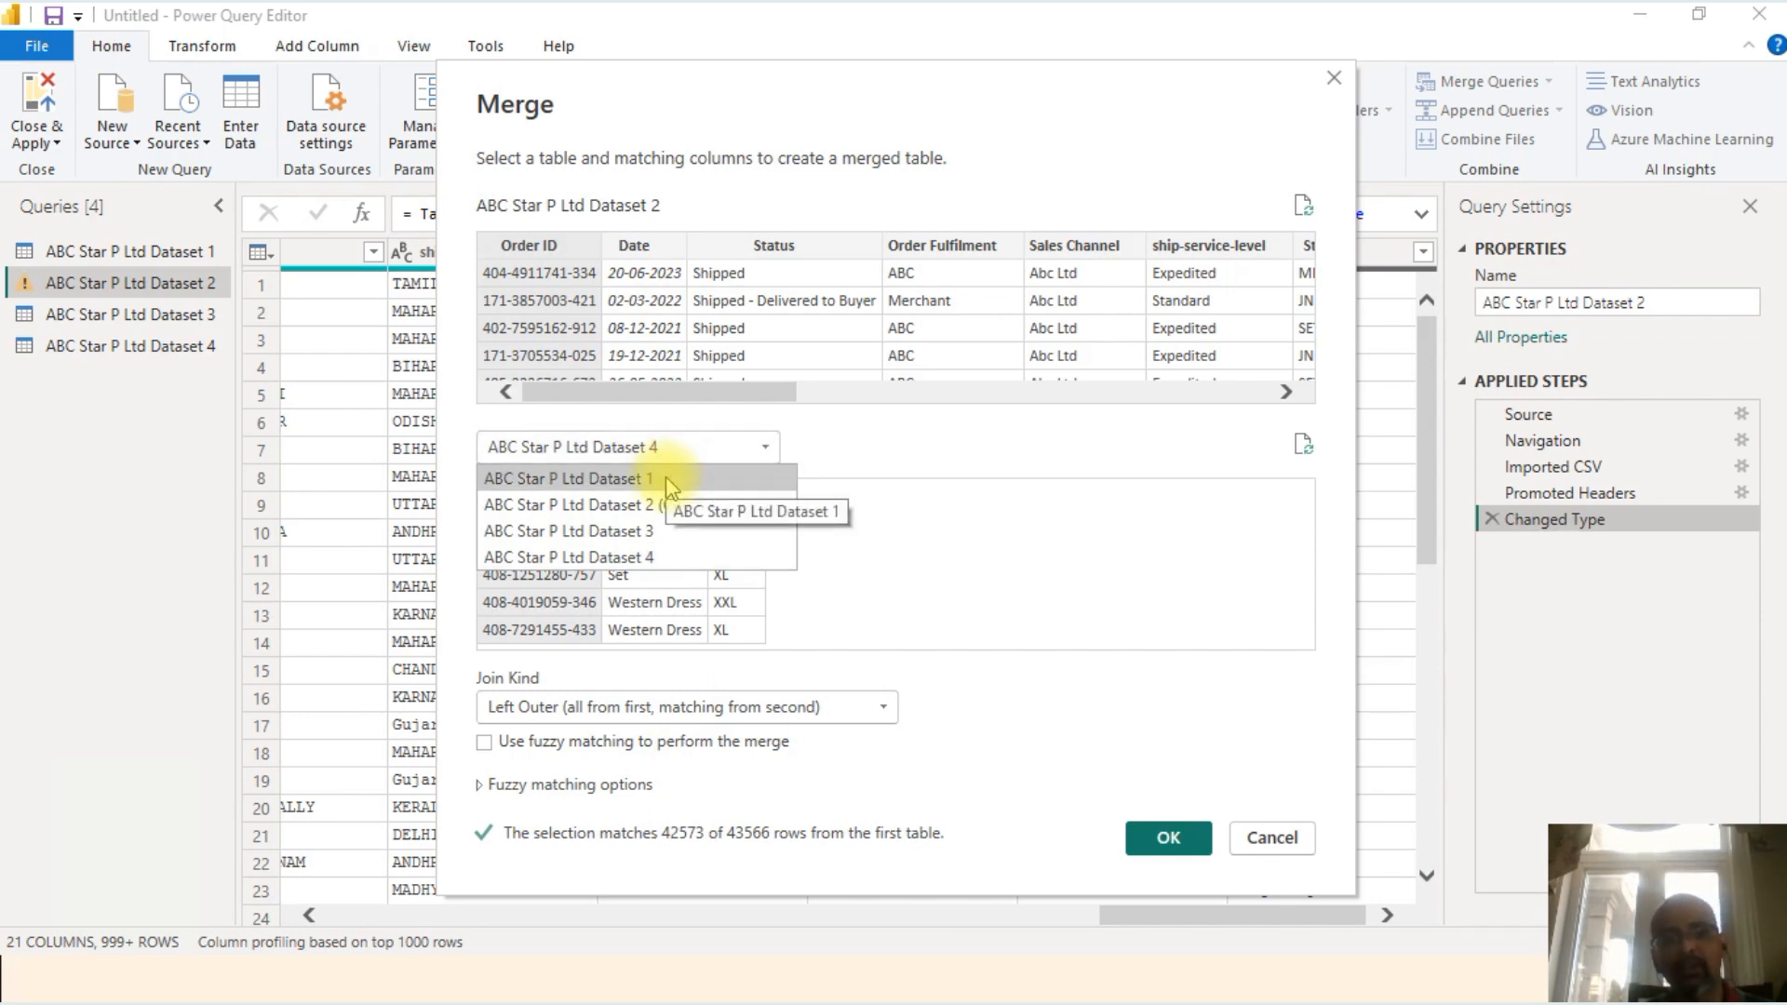
{"action": "left_click", "coordinate": [667, 478]}
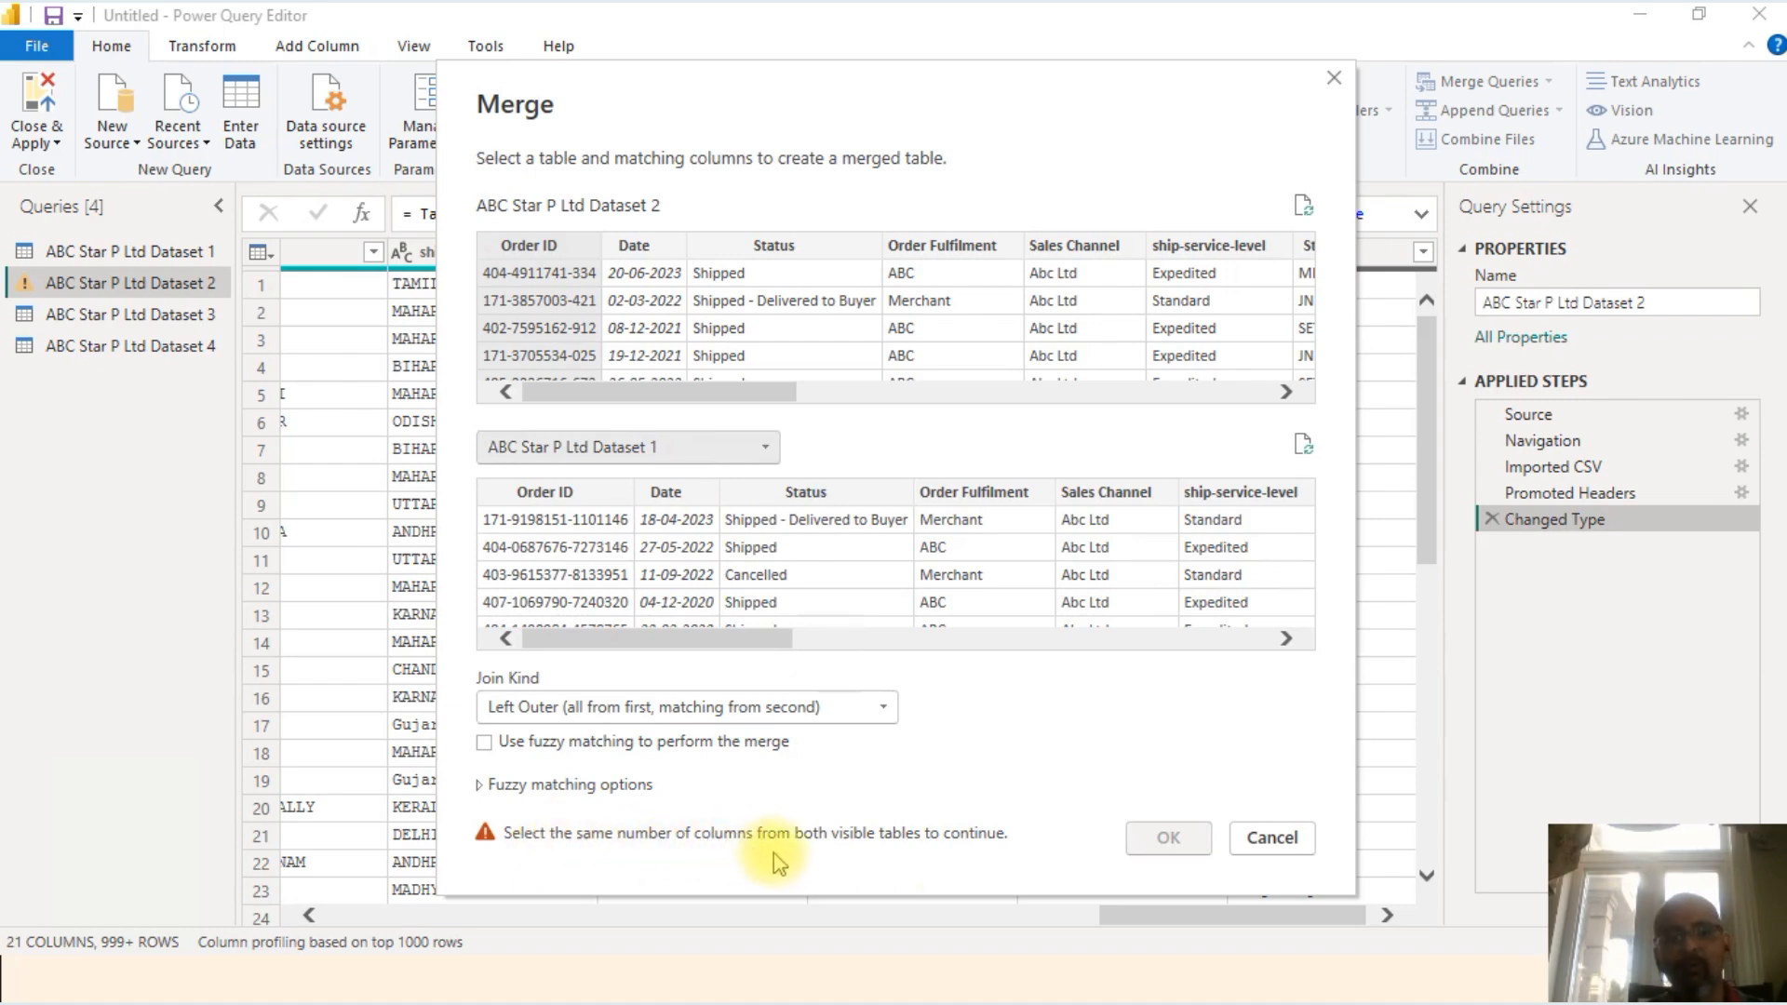
{"action": "left_click", "coordinate": [675, 450]}
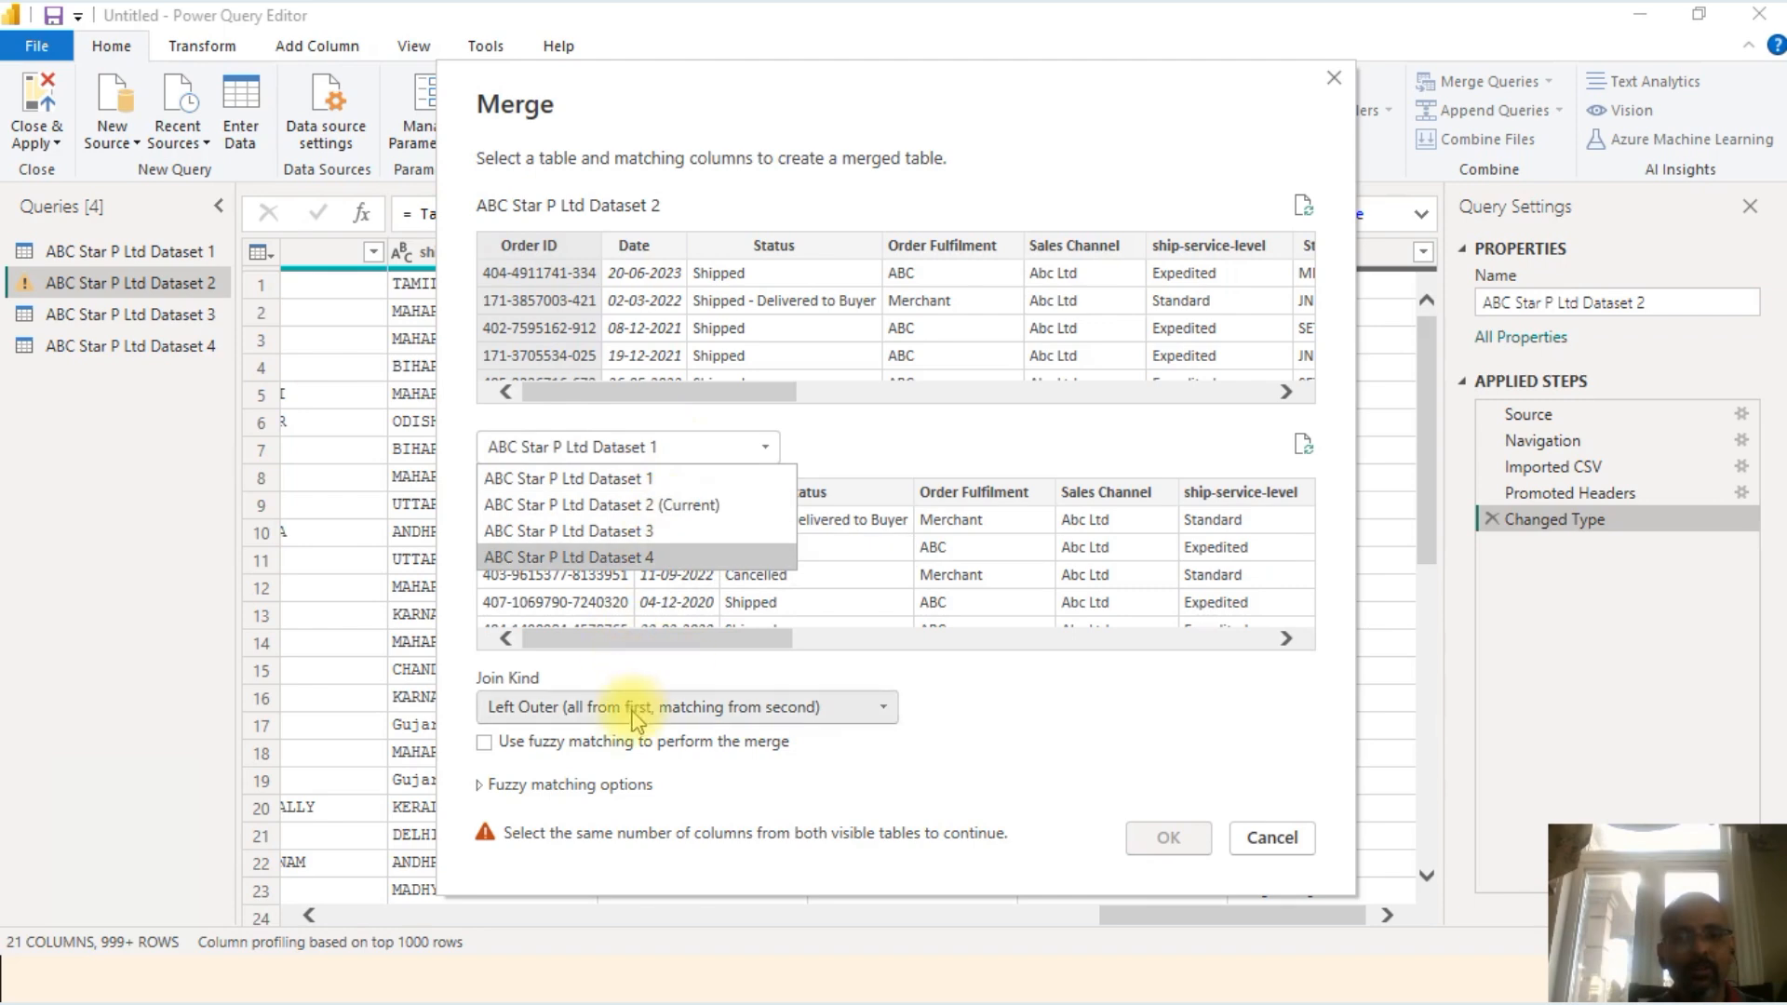
{"action": "left_click", "coordinate": [622, 535]}
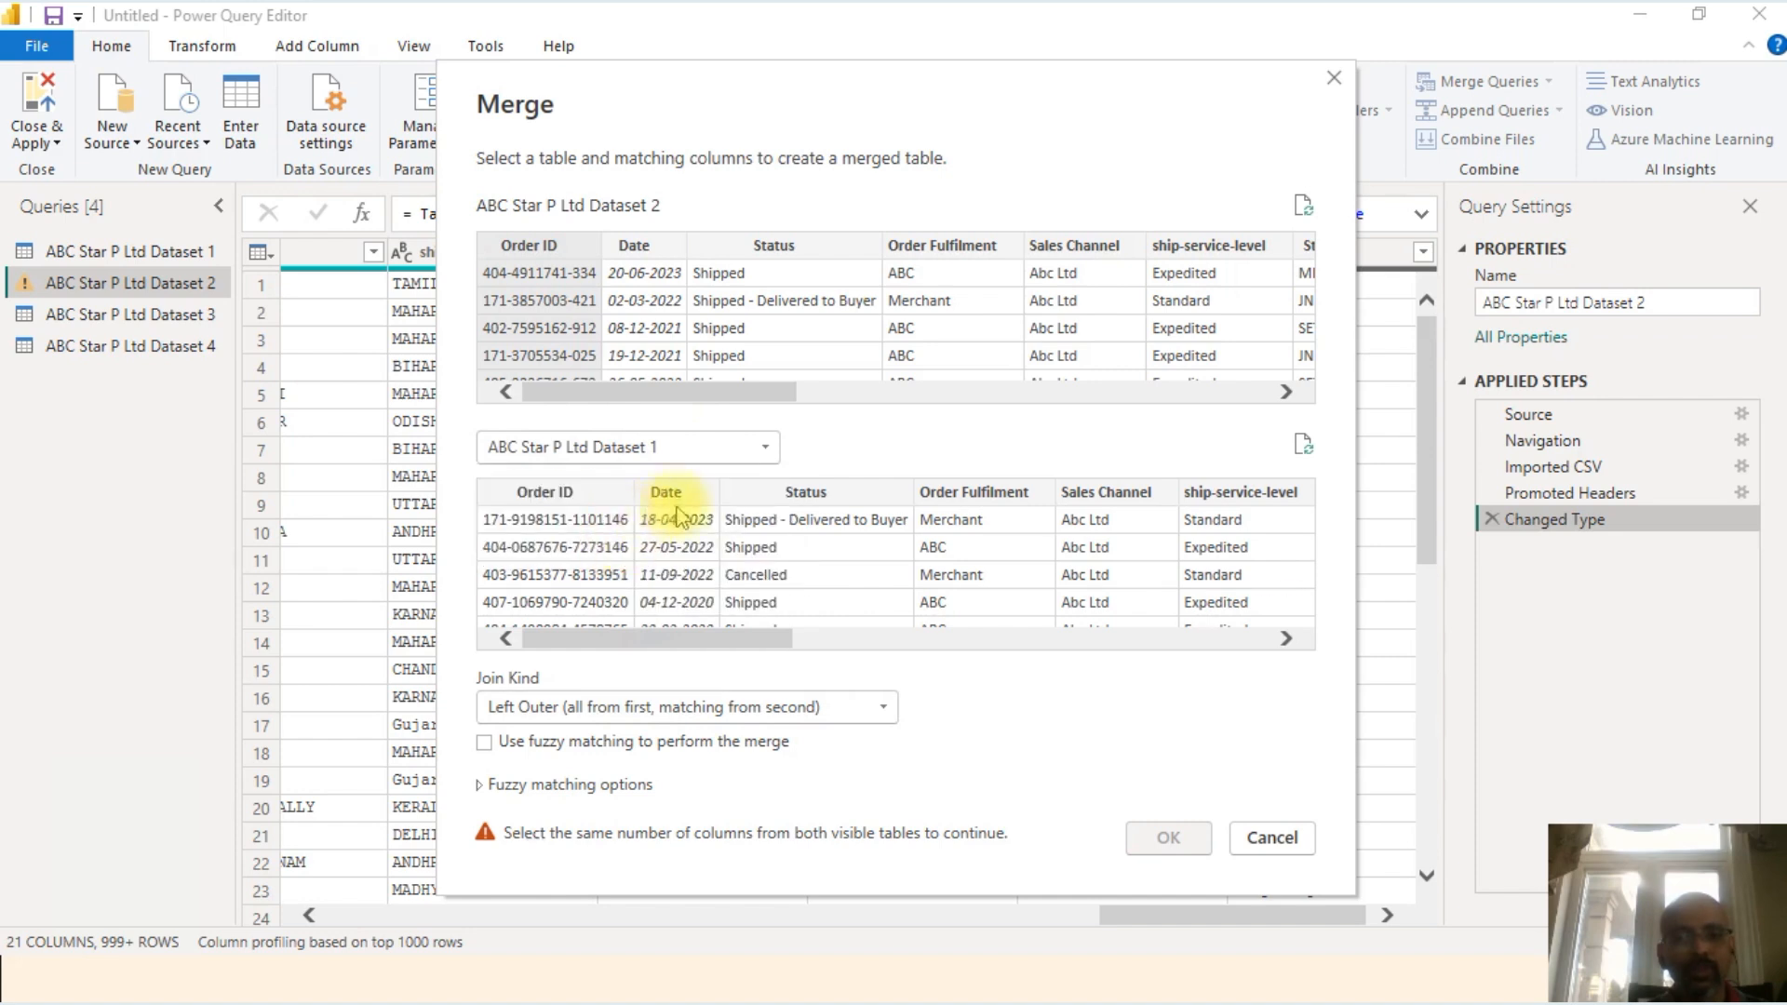
{"action": "left_click", "coordinate": [656, 459]}
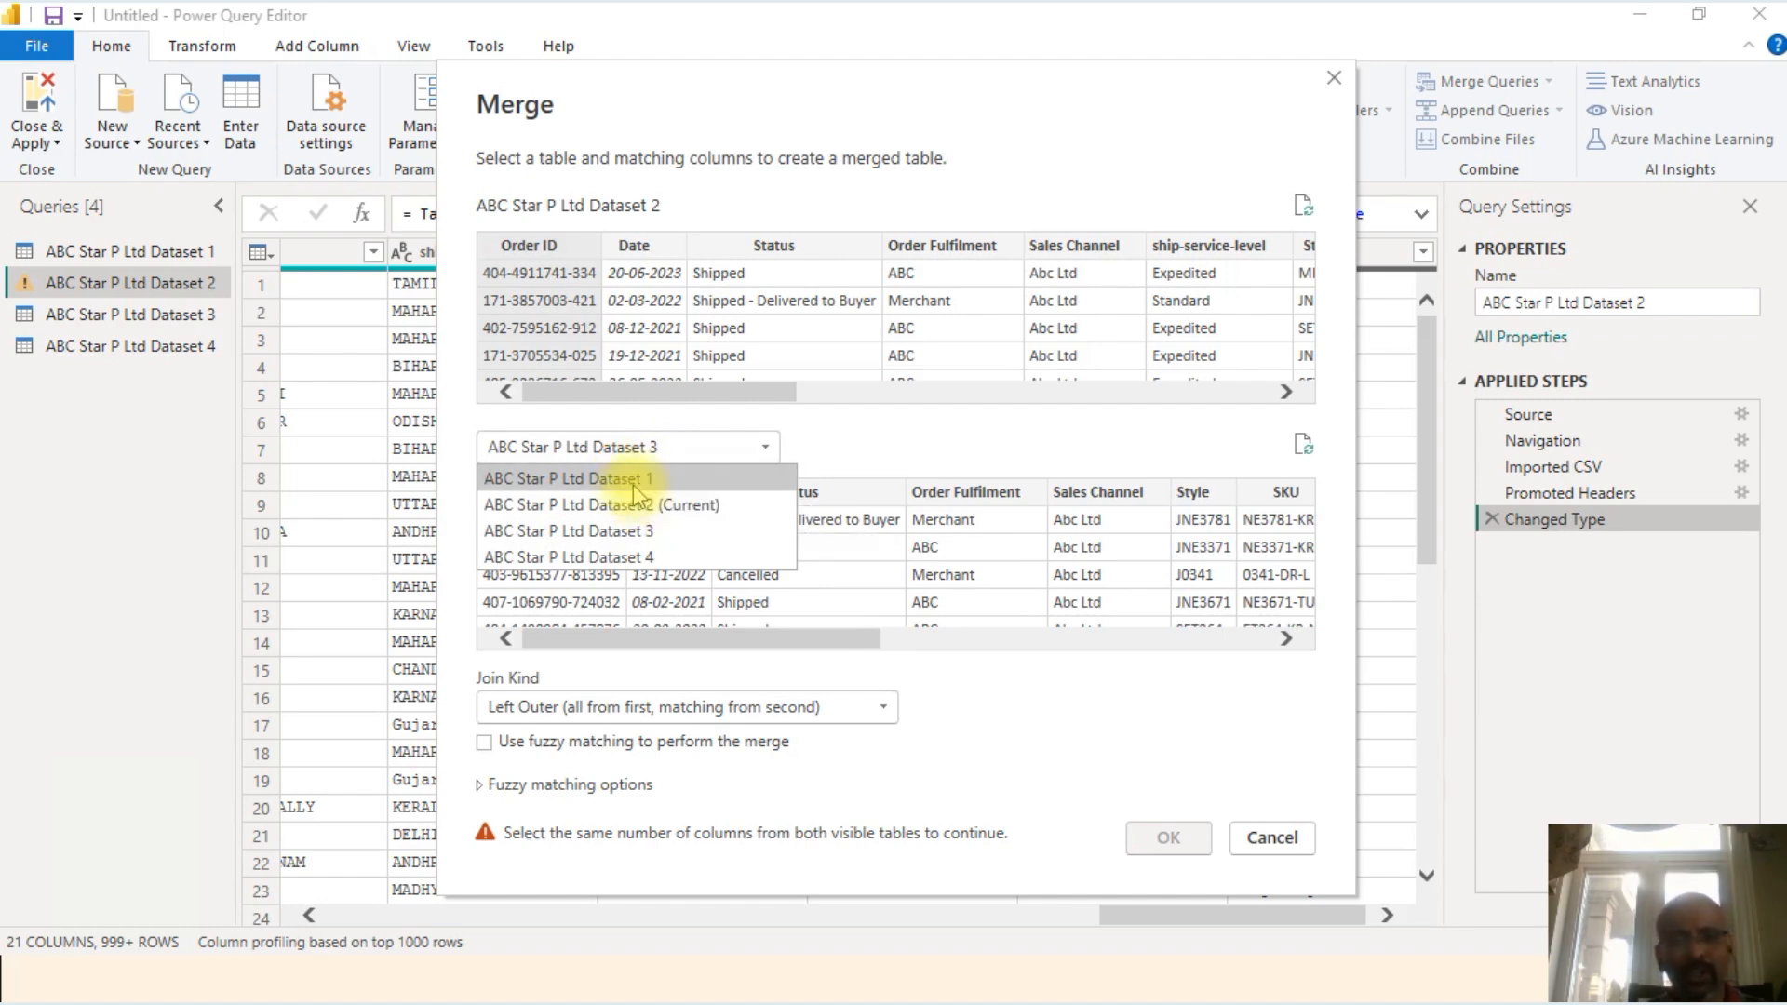
{"action": "left_click", "coordinate": [633, 482]}
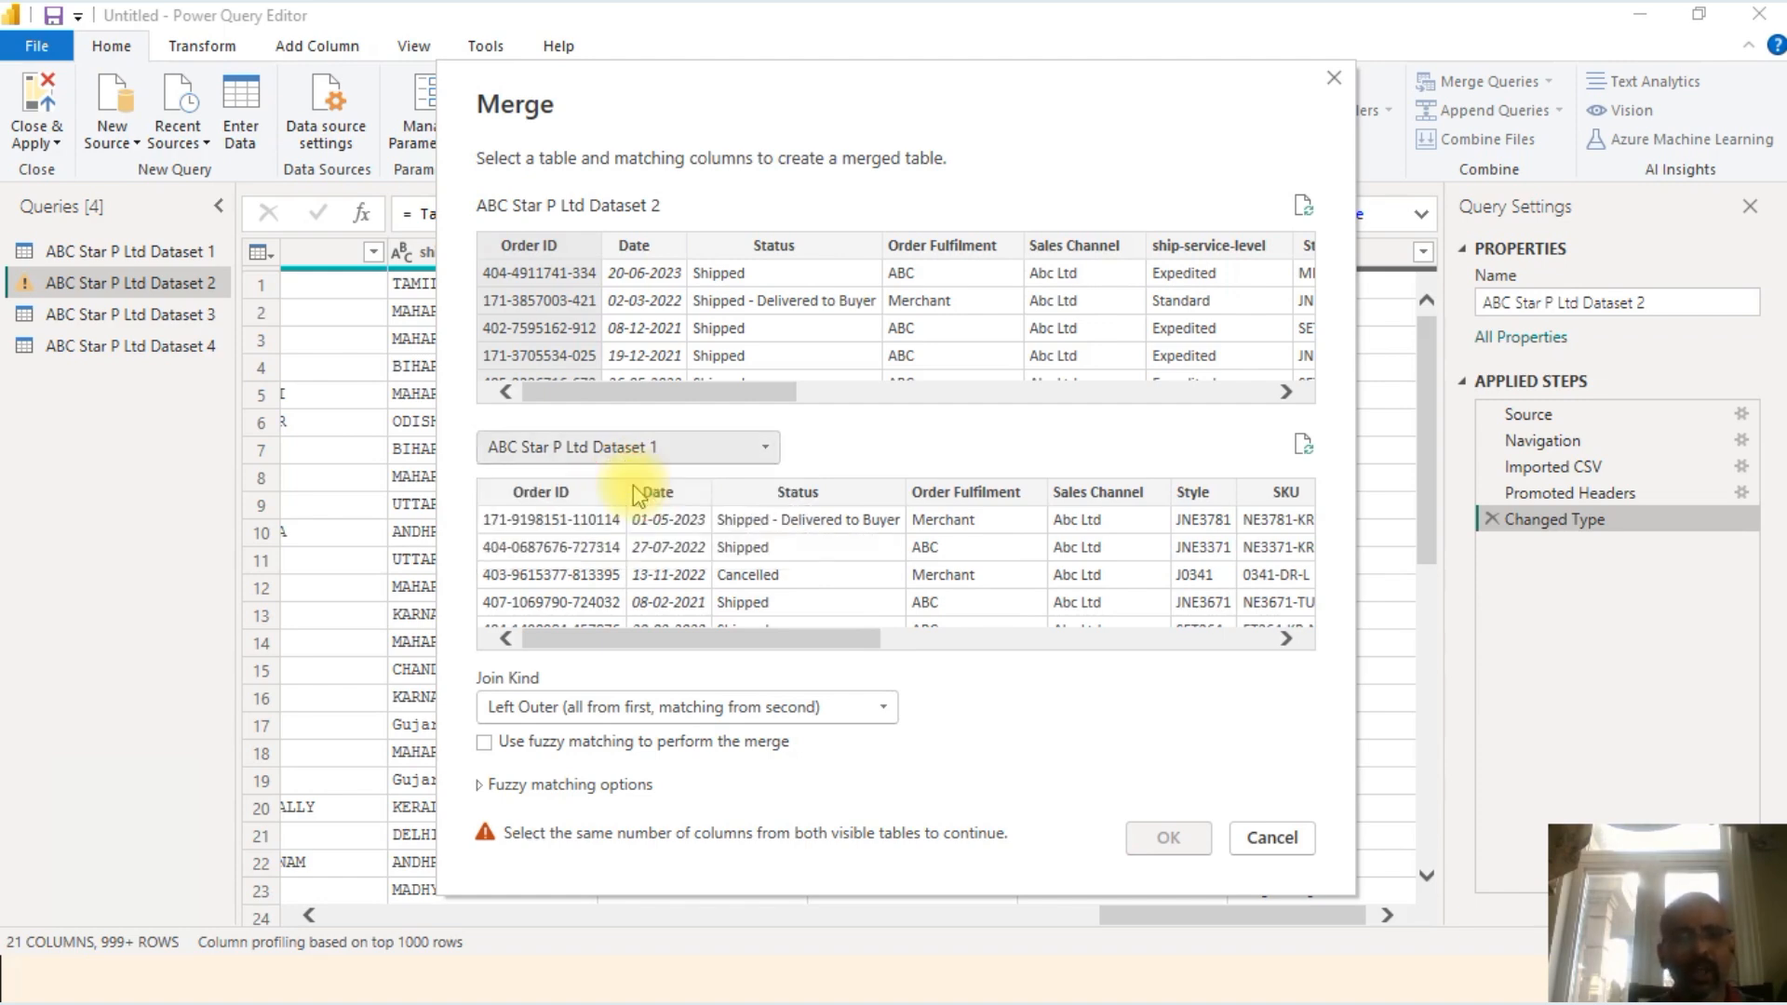
{"action": "left_click", "coordinate": [574, 505]}
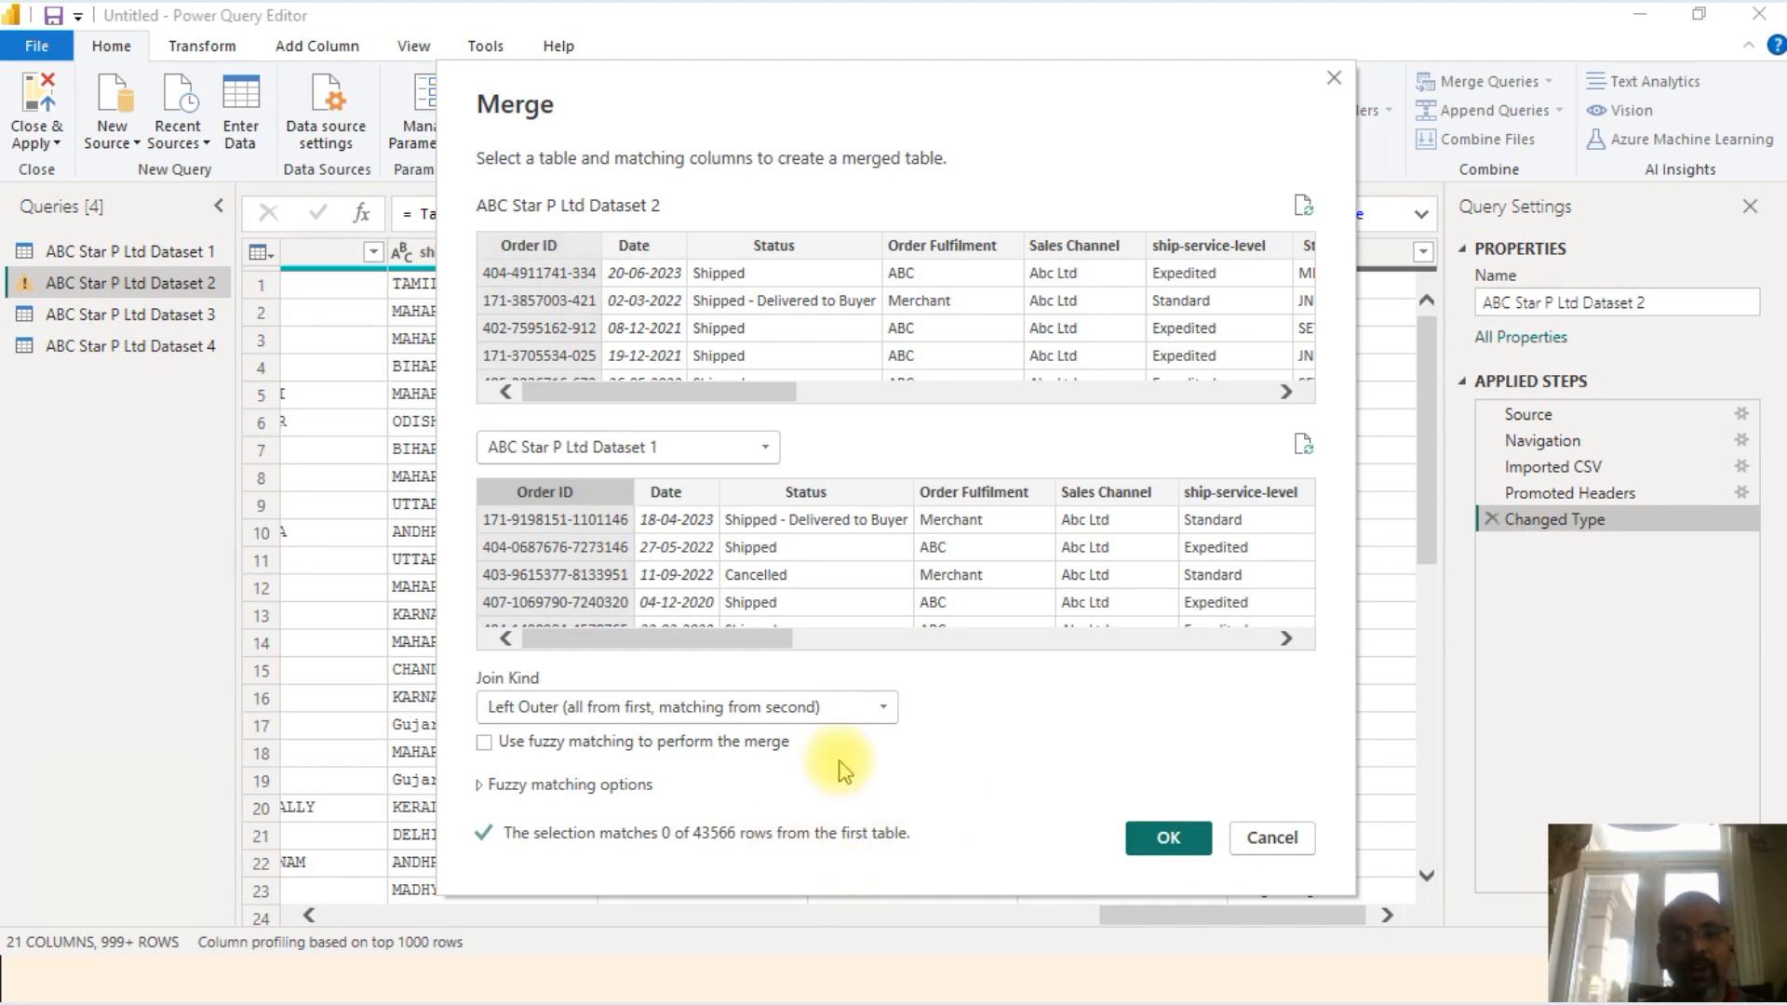
Step: Merge Dataset 2 with Dataset 4 on Order ID, using the Left Outer join kind
{"action": "left_click", "coordinate": [756, 710]}
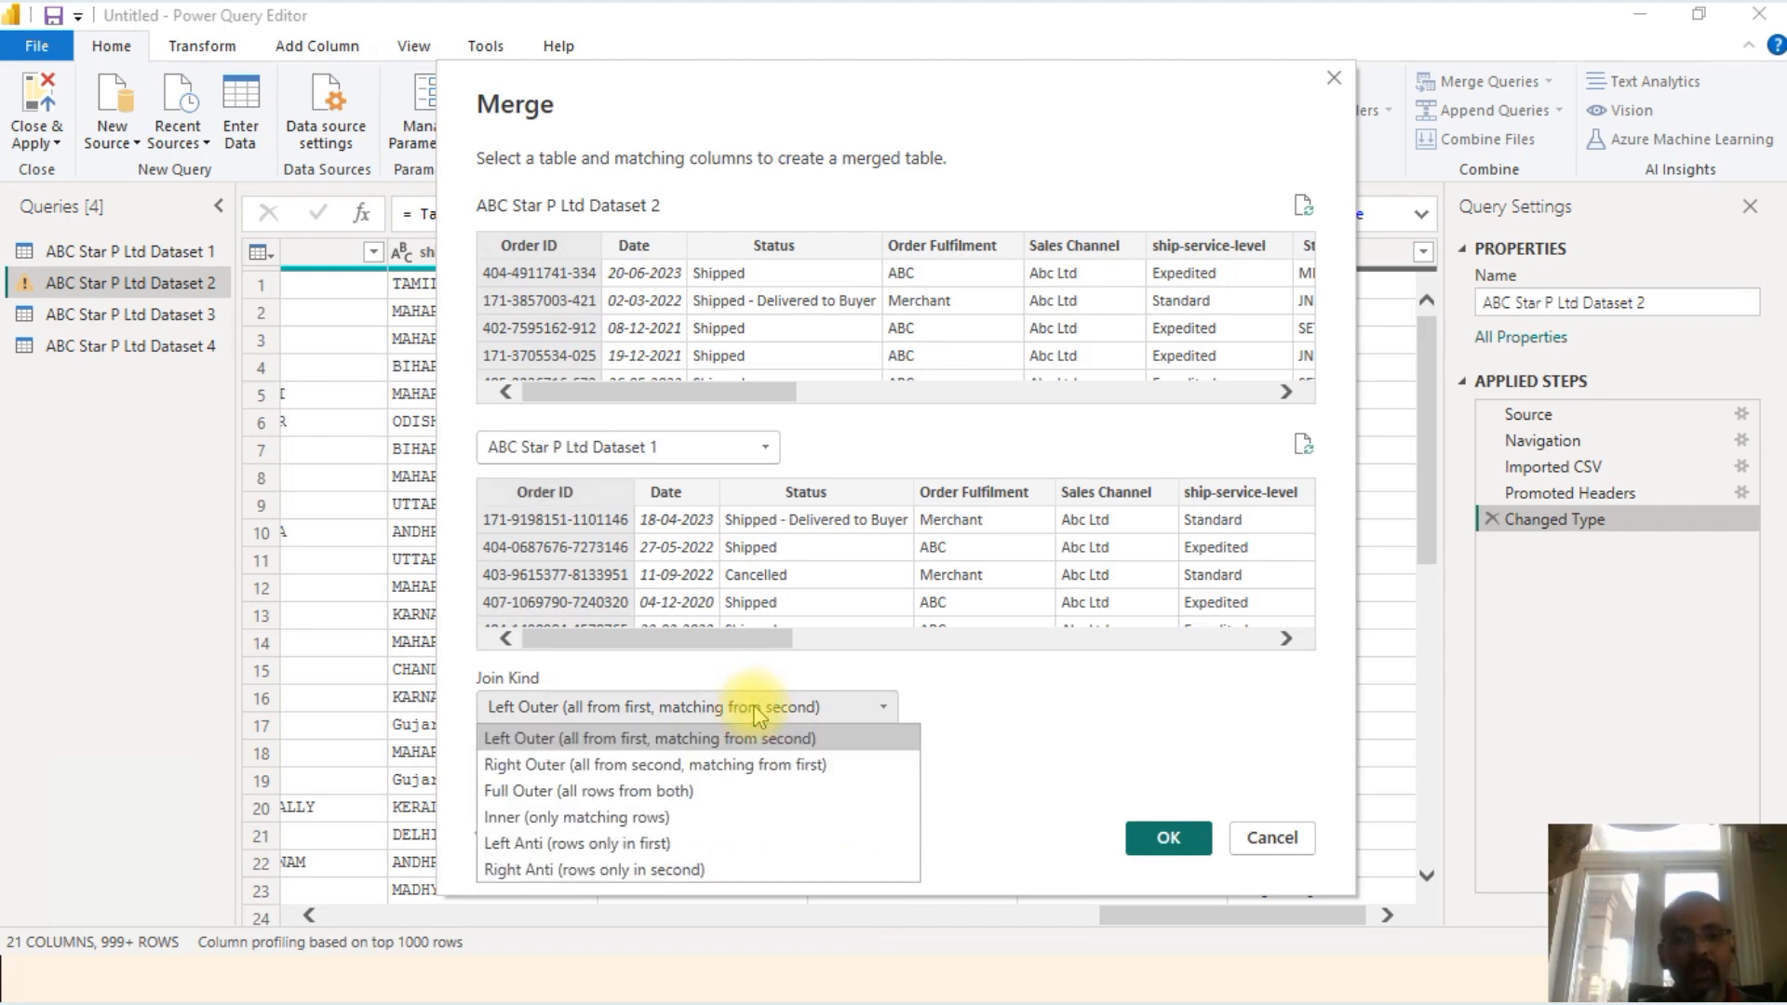
{"action": "left_click", "coordinate": [682, 737]}
{"action": "left_click", "coordinate": [673, 449]}
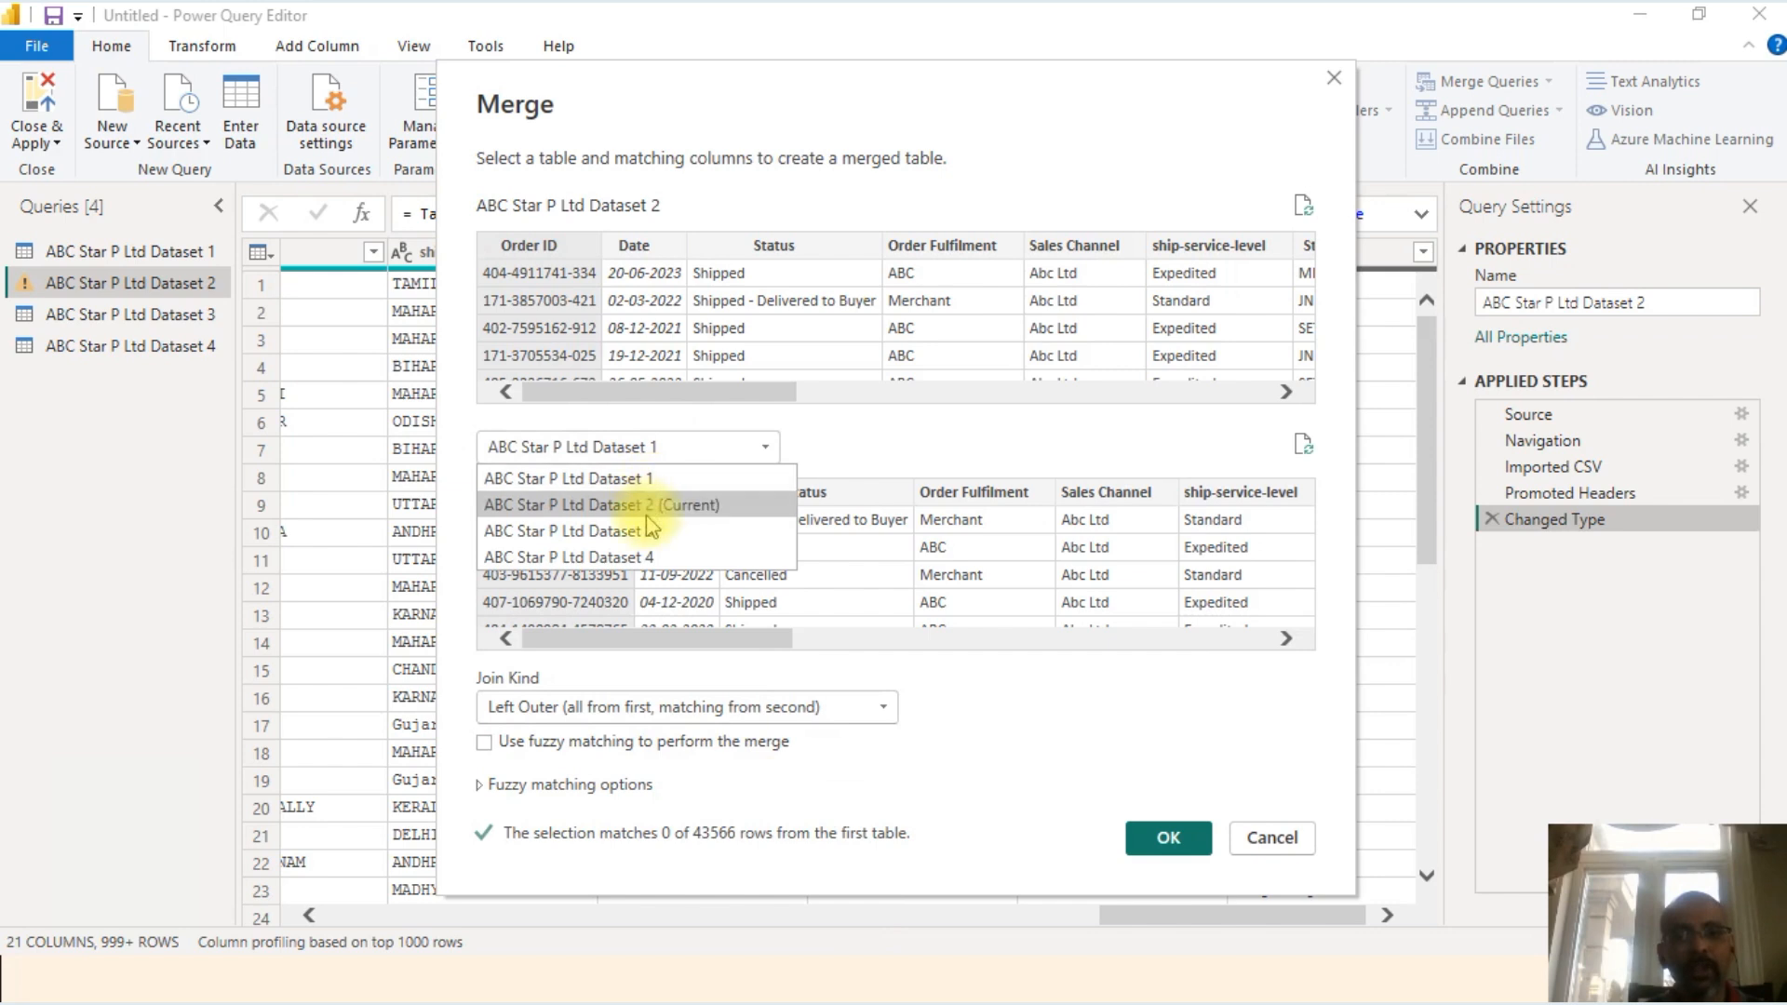
{"action": "left_click", "coordinate": [649, 553]}
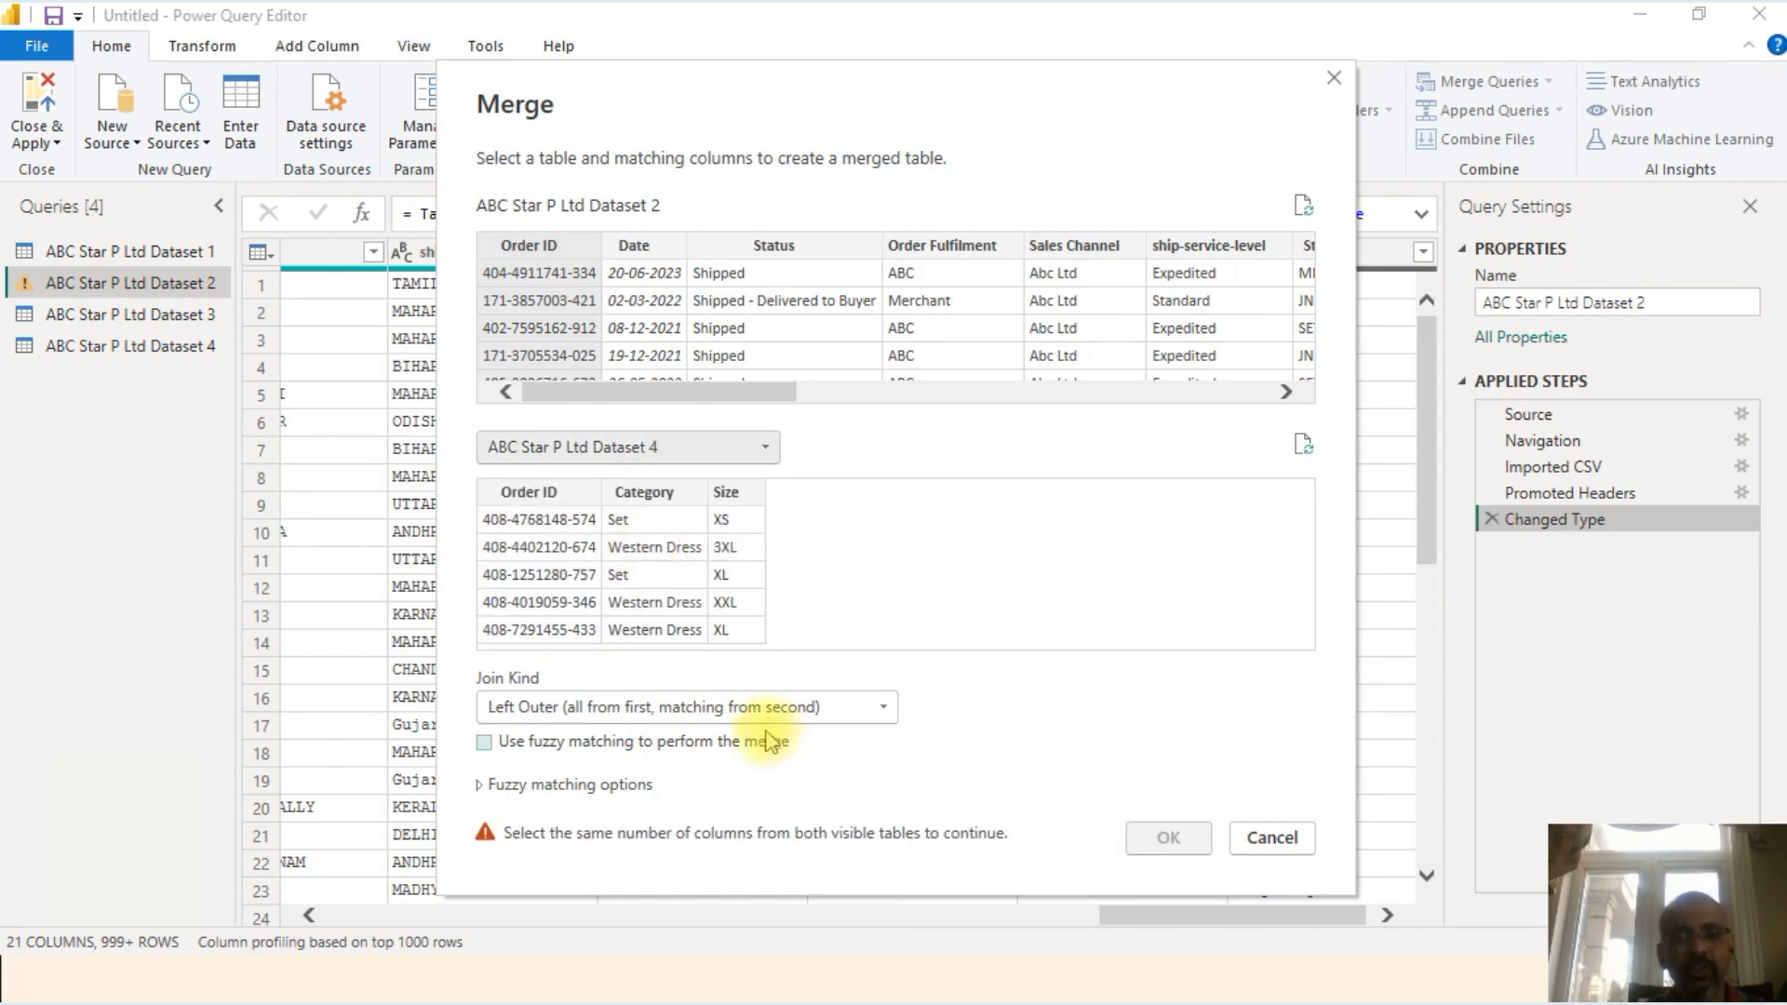
{"action": "left_click", "coordinate": [550, 496]}
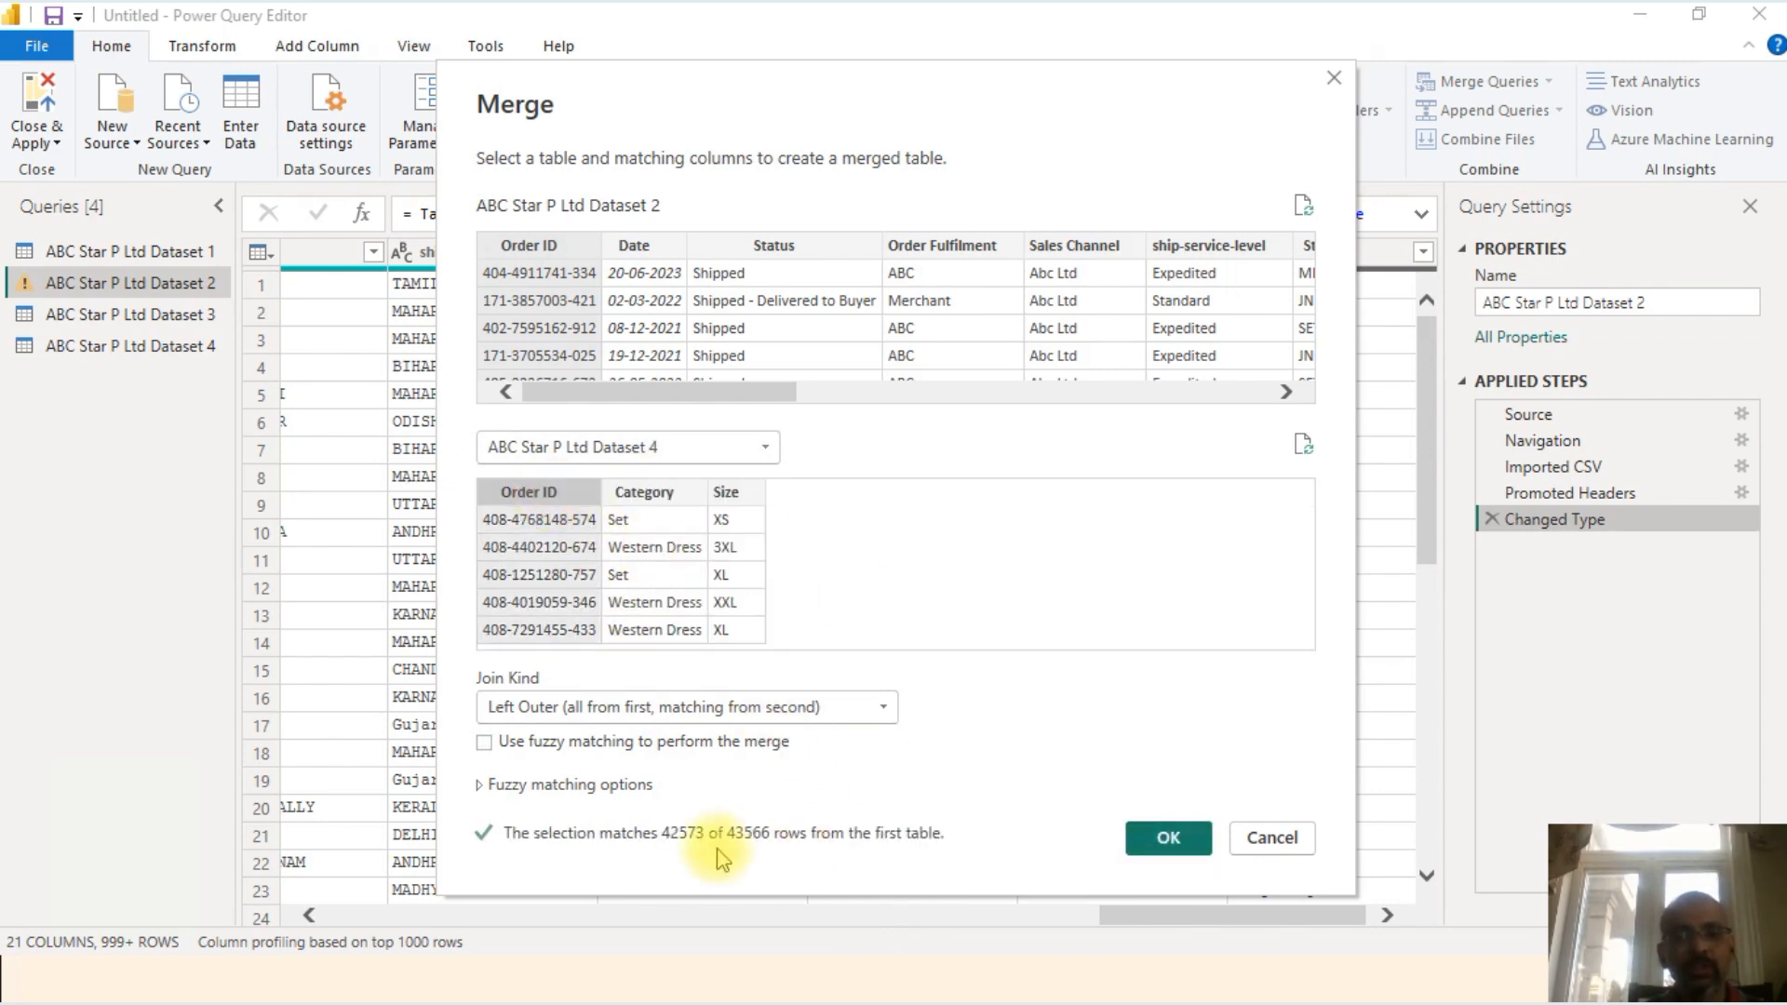
{"action": "left_click", "coordinate": [1169, 837]}
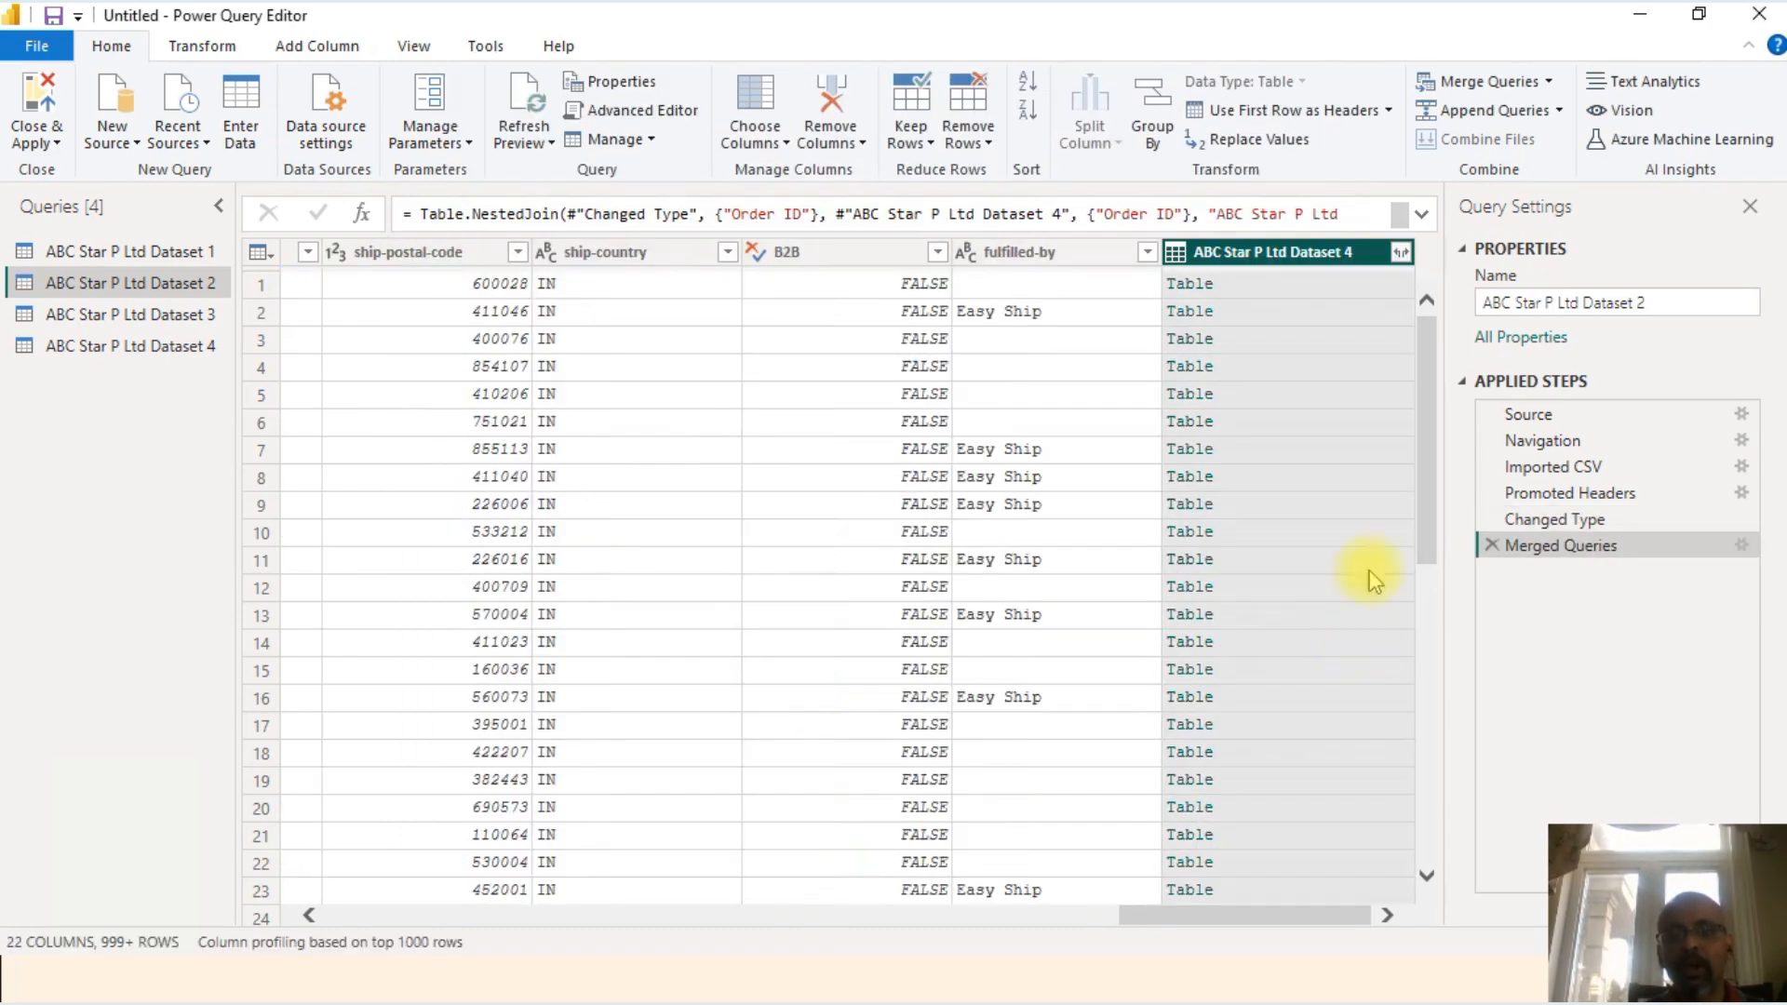
Step: Expand the merged Dataset 4 column into Order ID, Category and Size, keeping the original column name as prefix
{"action": "left_click", "coordinate": [1401, 252]}
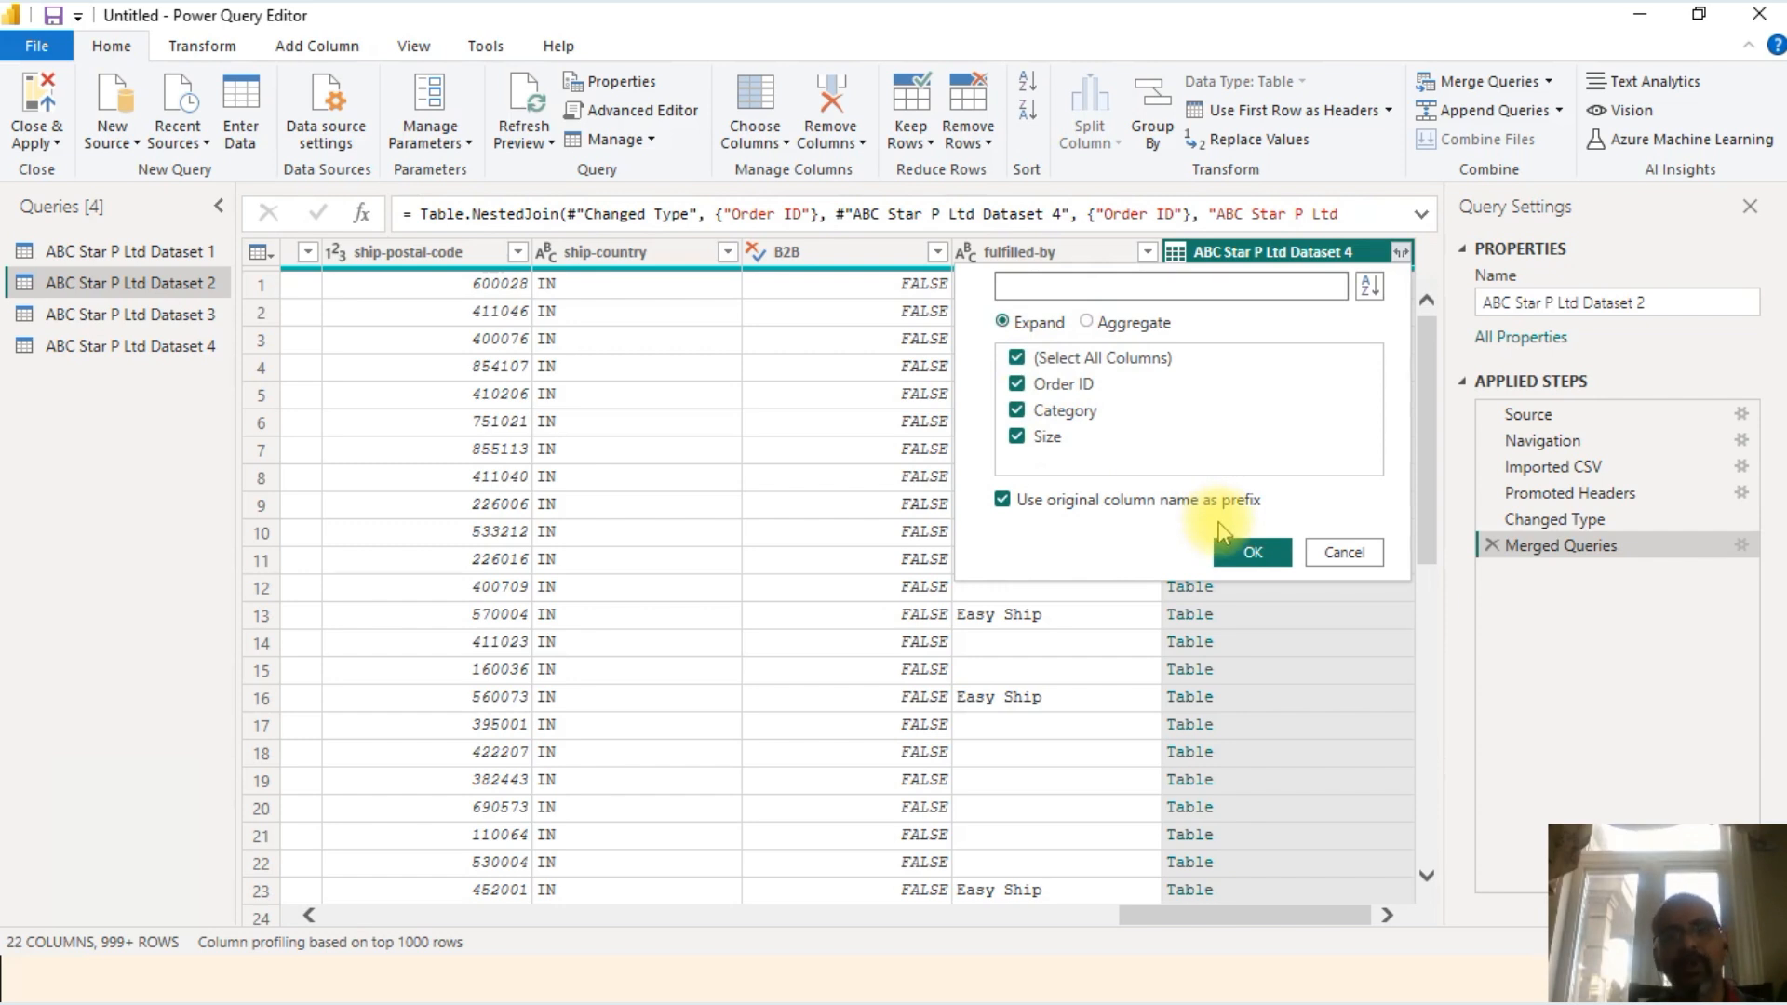
{"action": "left_click", "coordinate": [1273, 555]}
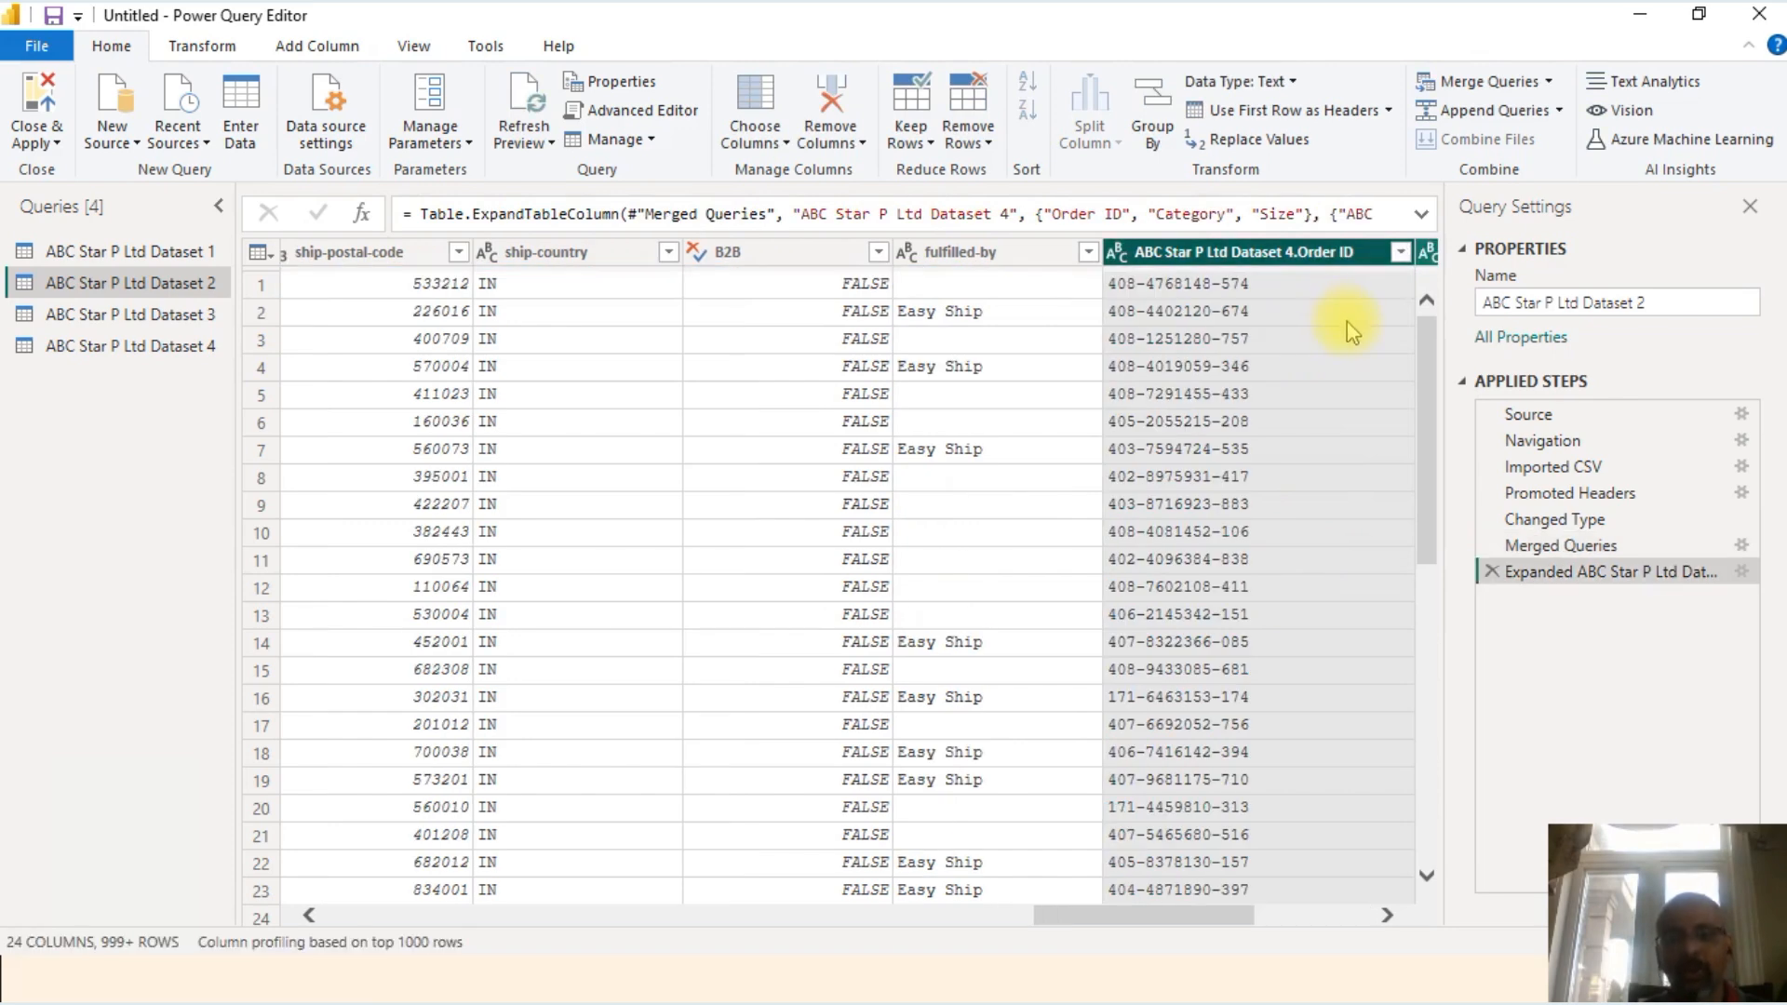
{"action": "left_click", "coordinate": [1561, 114]}
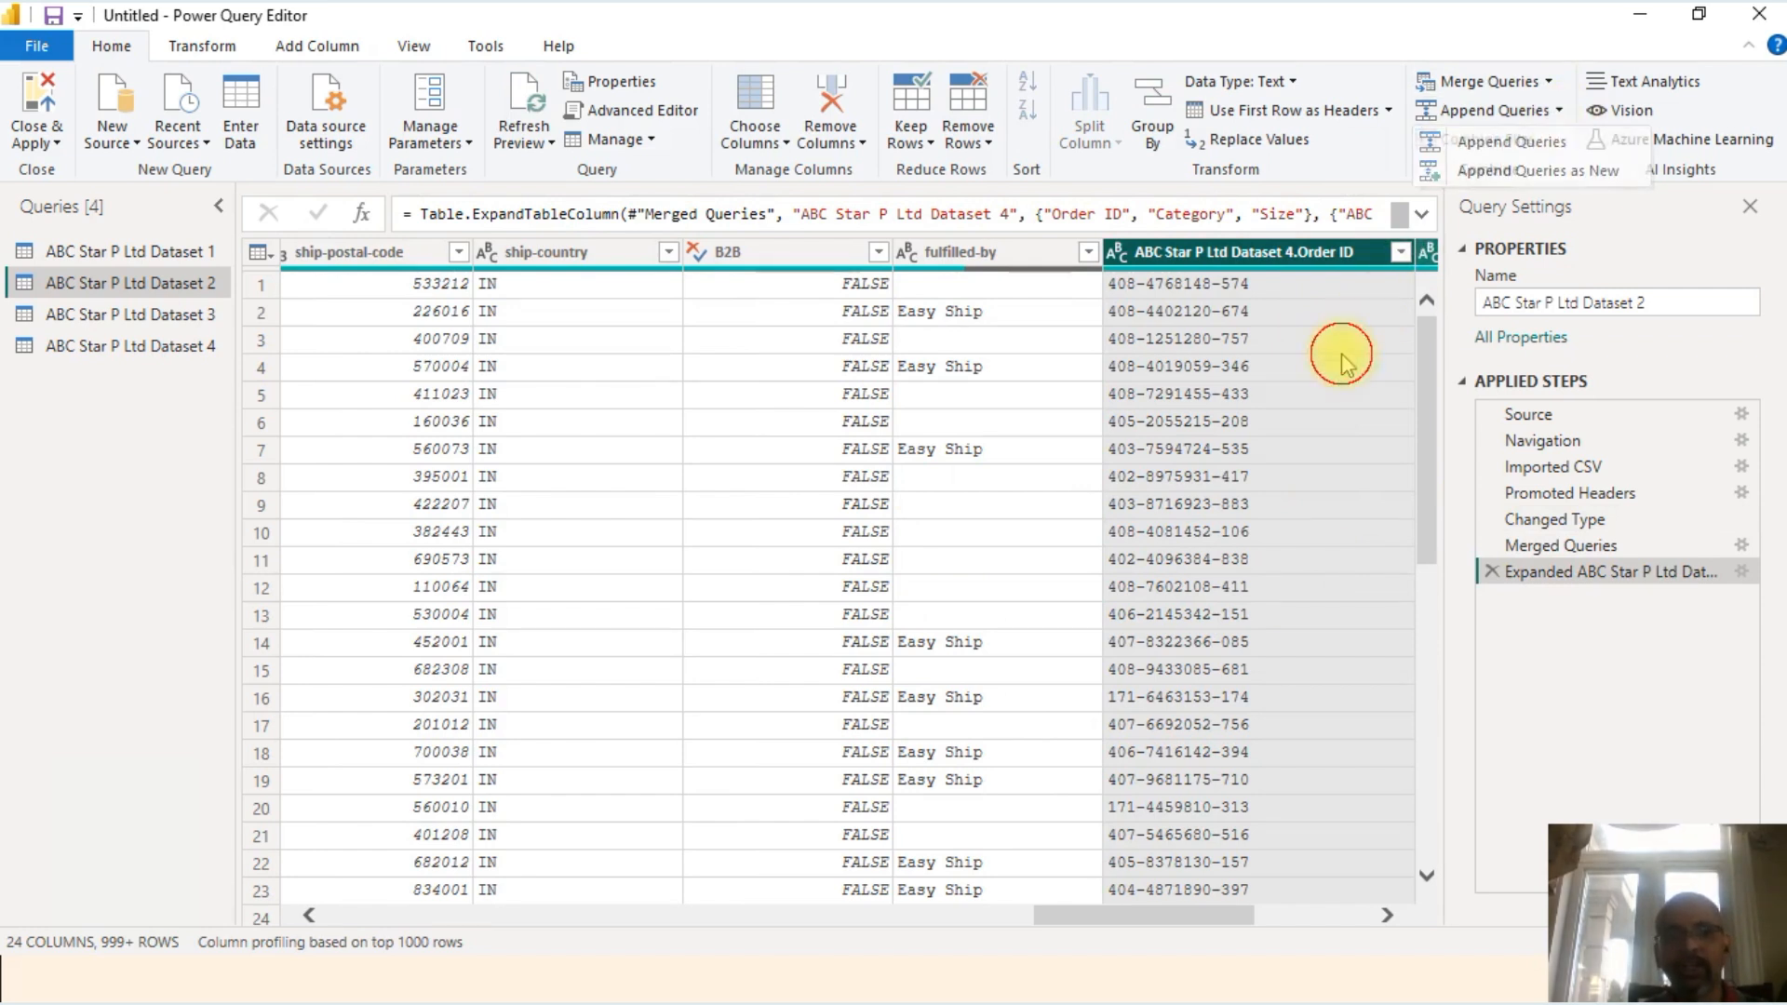
{"action": "key", "text": "Escape"}
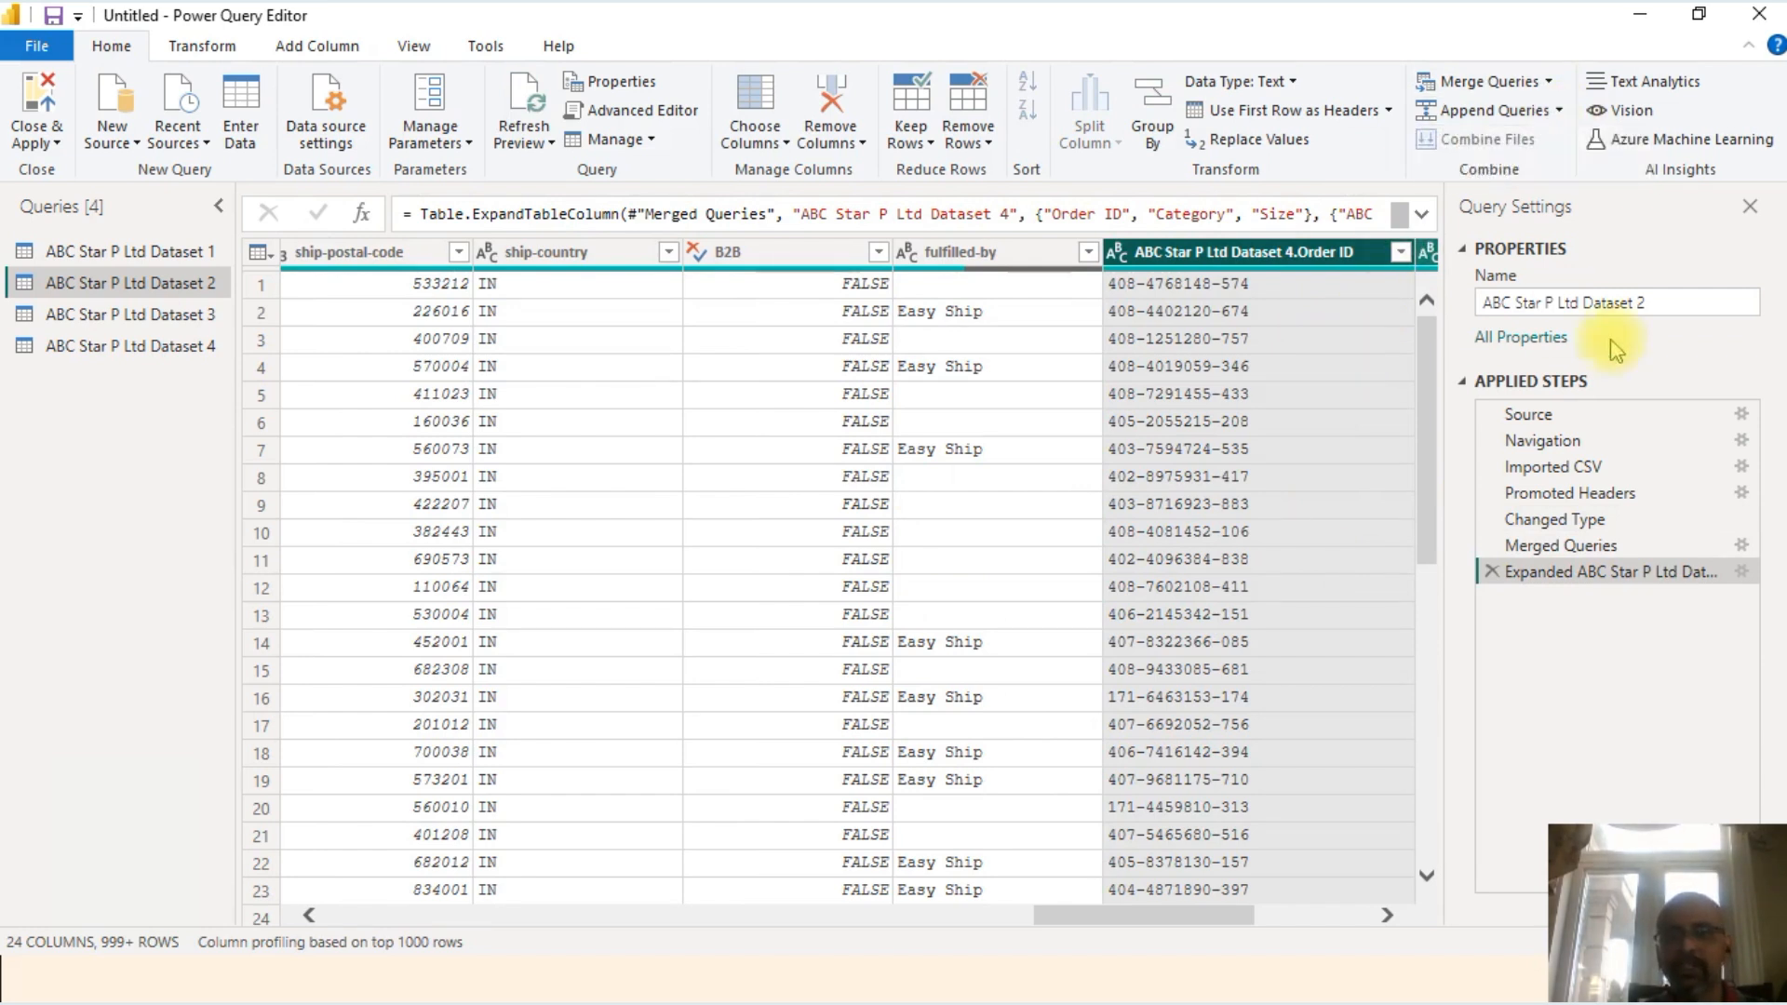
Step: Remove the Dataset 4 expansion and its Merged Queries entry from the applied steps of Dataset 2
{"action": "left_click", "coordinate": [1492, 571]}
{"action": "left_click", "coordinate": [1492, 546]}
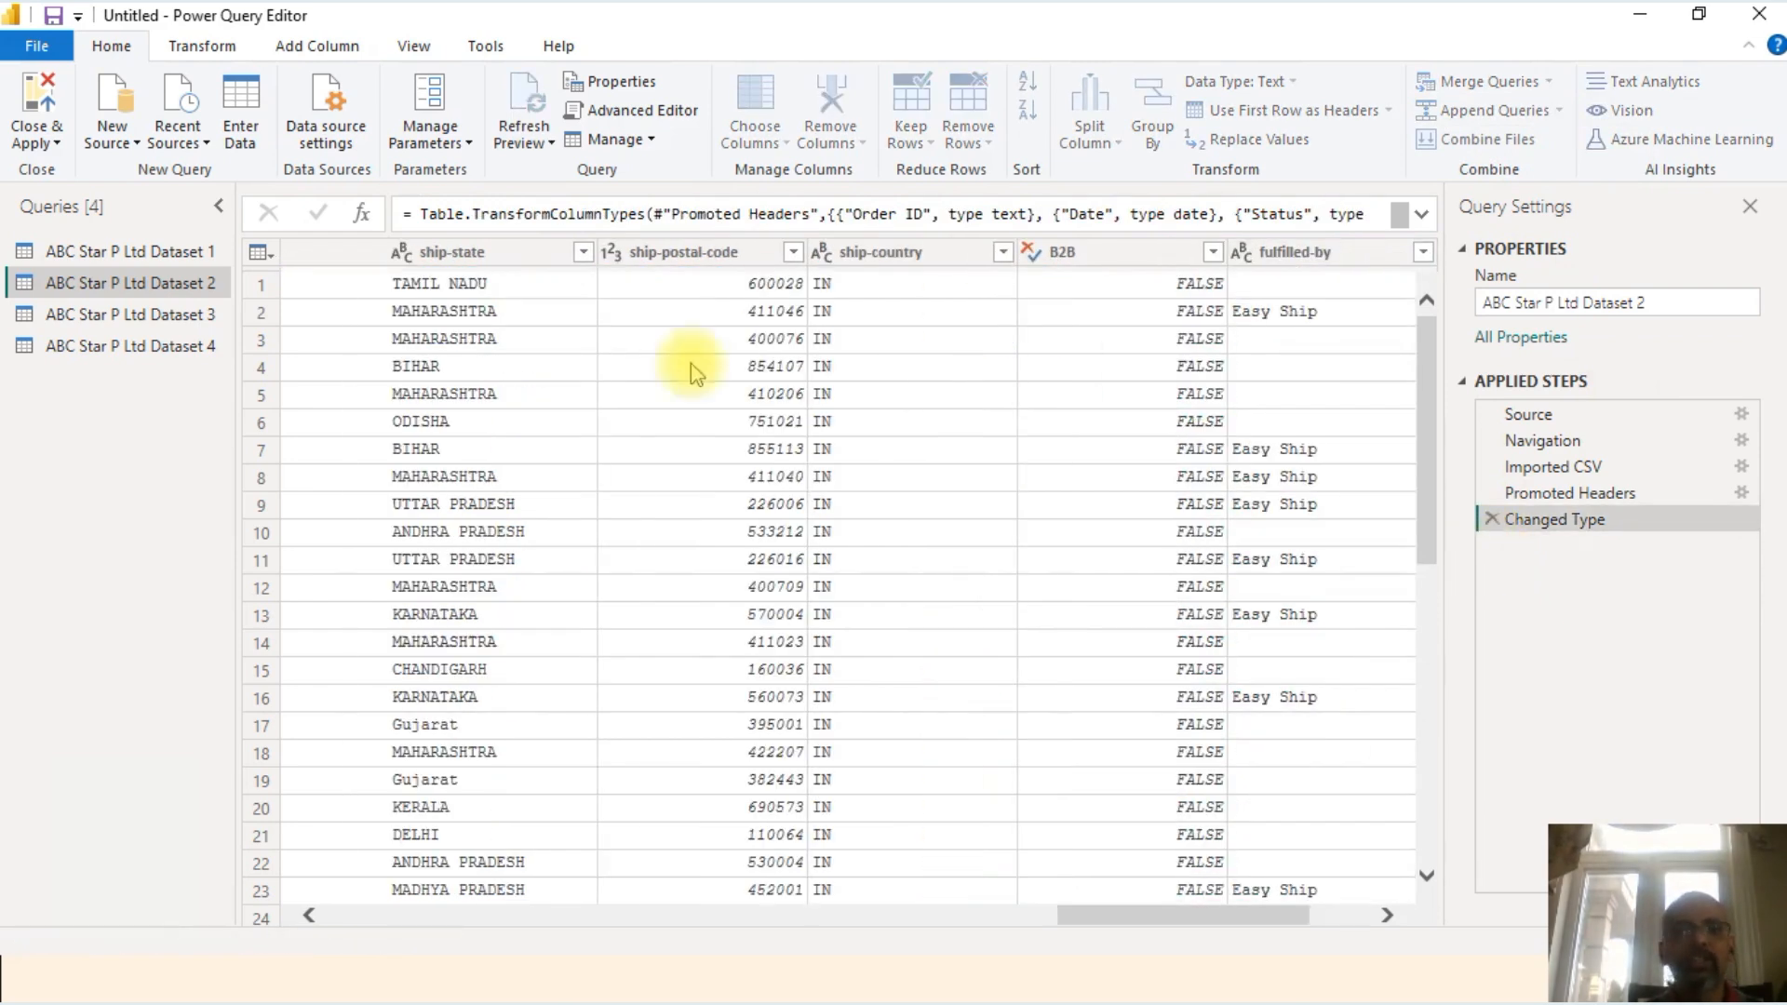
{"action": "left_click", "coordinate": [139, 251]}
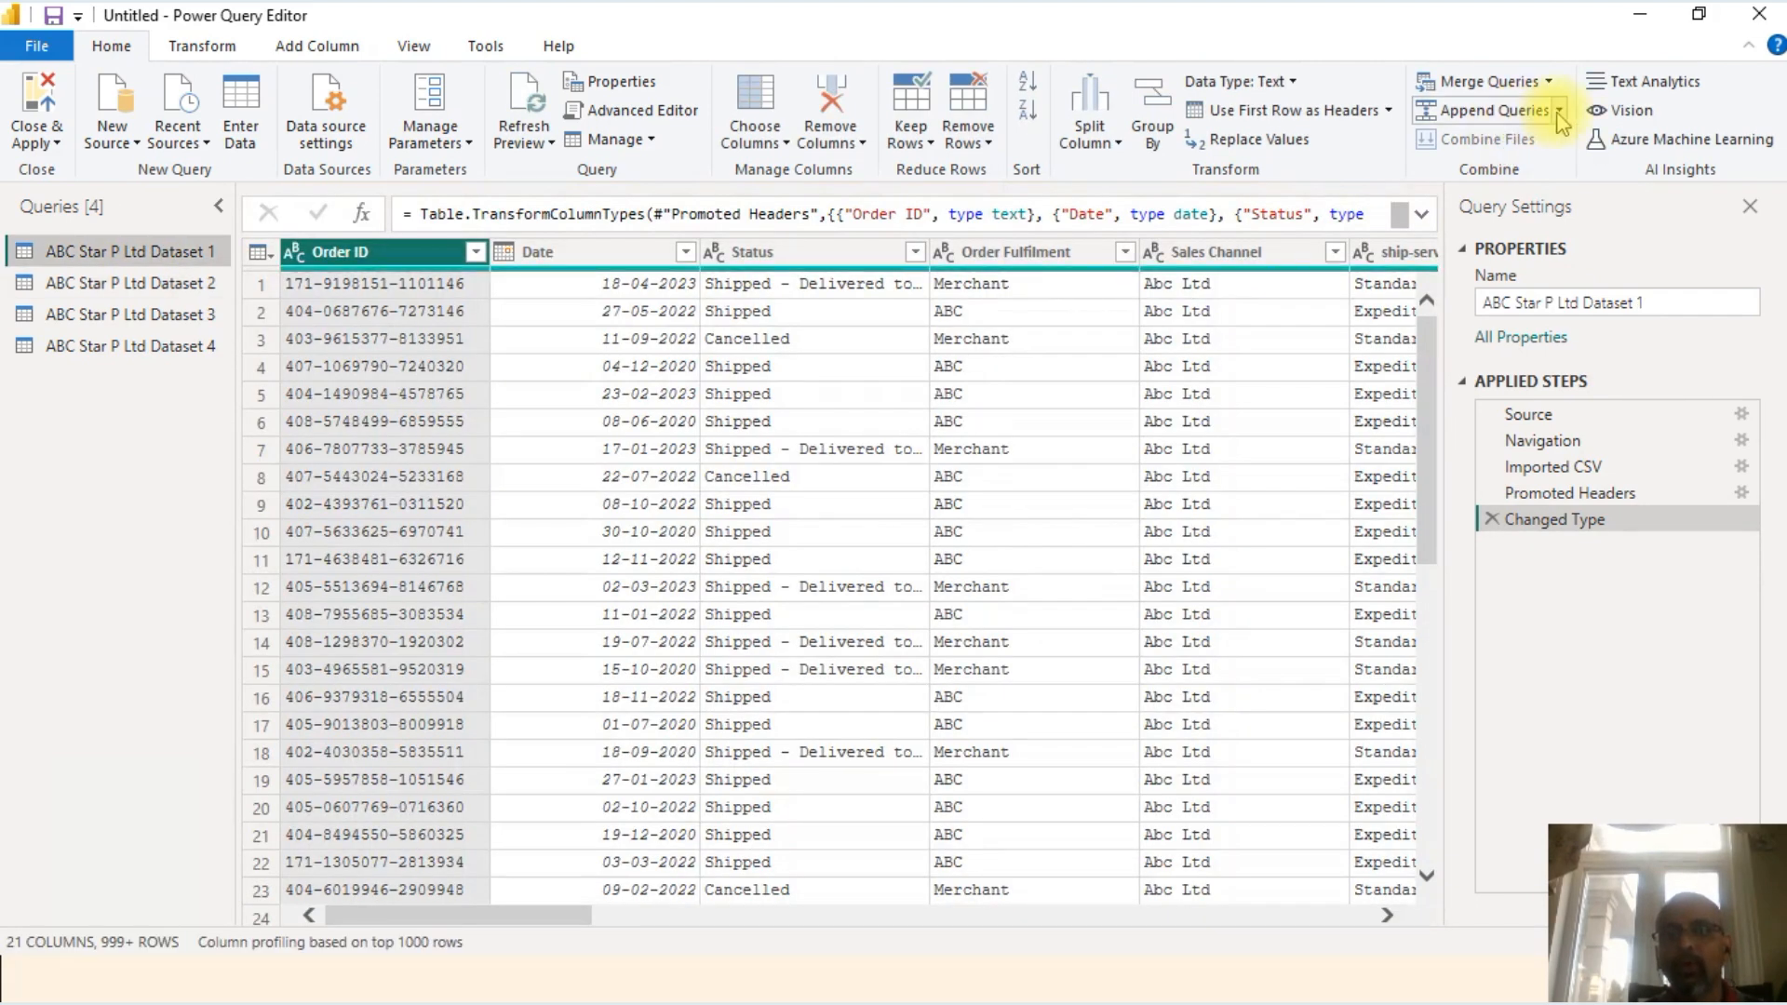
{"action": "left_click", "coordinate": [1508, 112]}
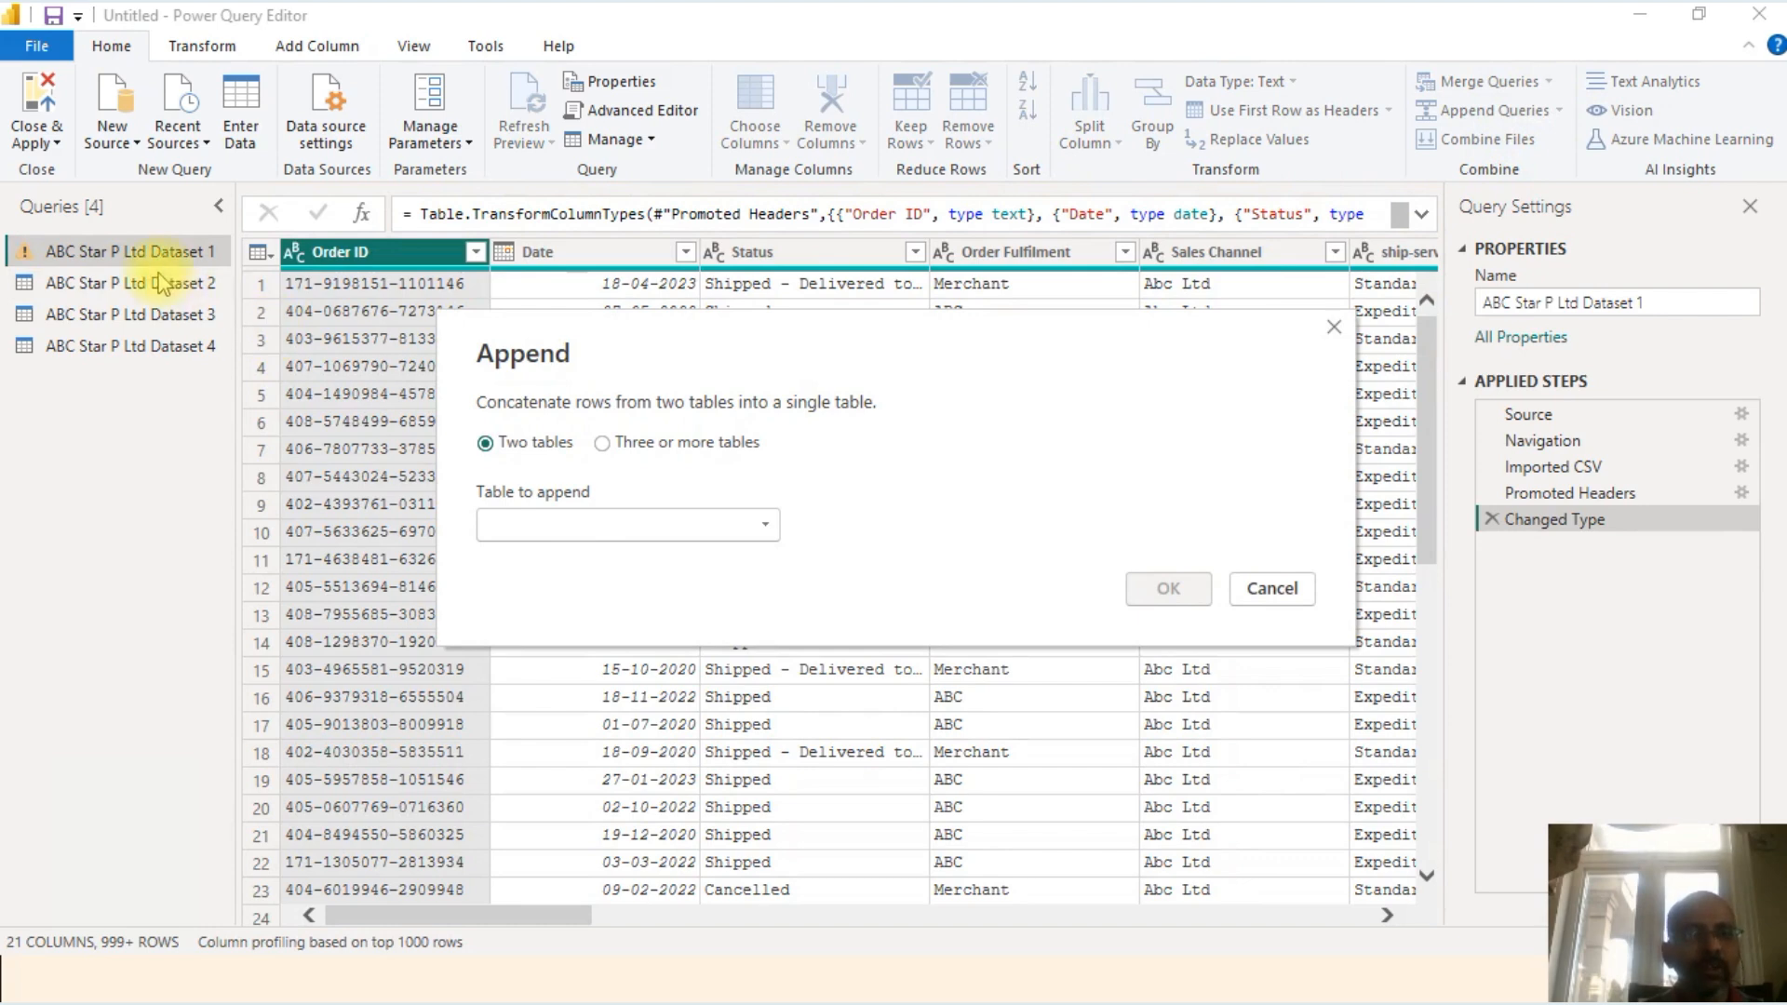
{"action": "left_click", "coordinate": [1333, 327]}
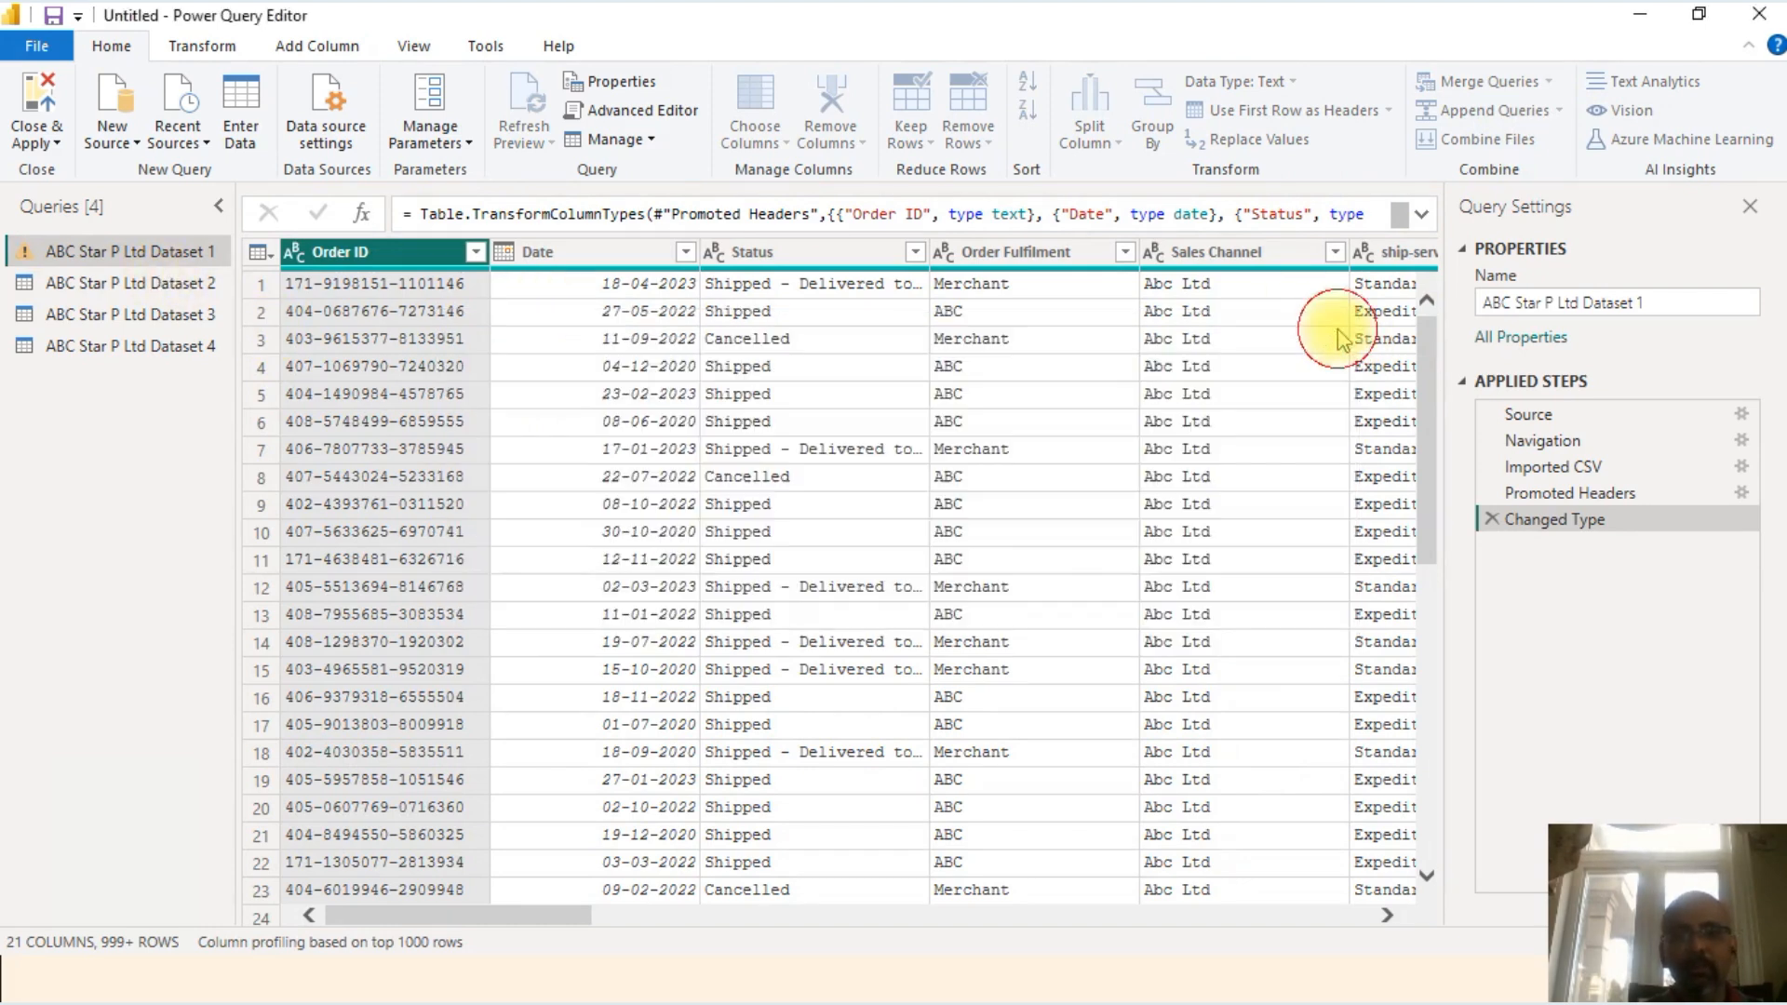
Step: Append the rows of ABC Star P Ltd Dataset 4 to Dataset 2 as a two-table append
{"action": "left_click", "coordinate": [142, 286]}
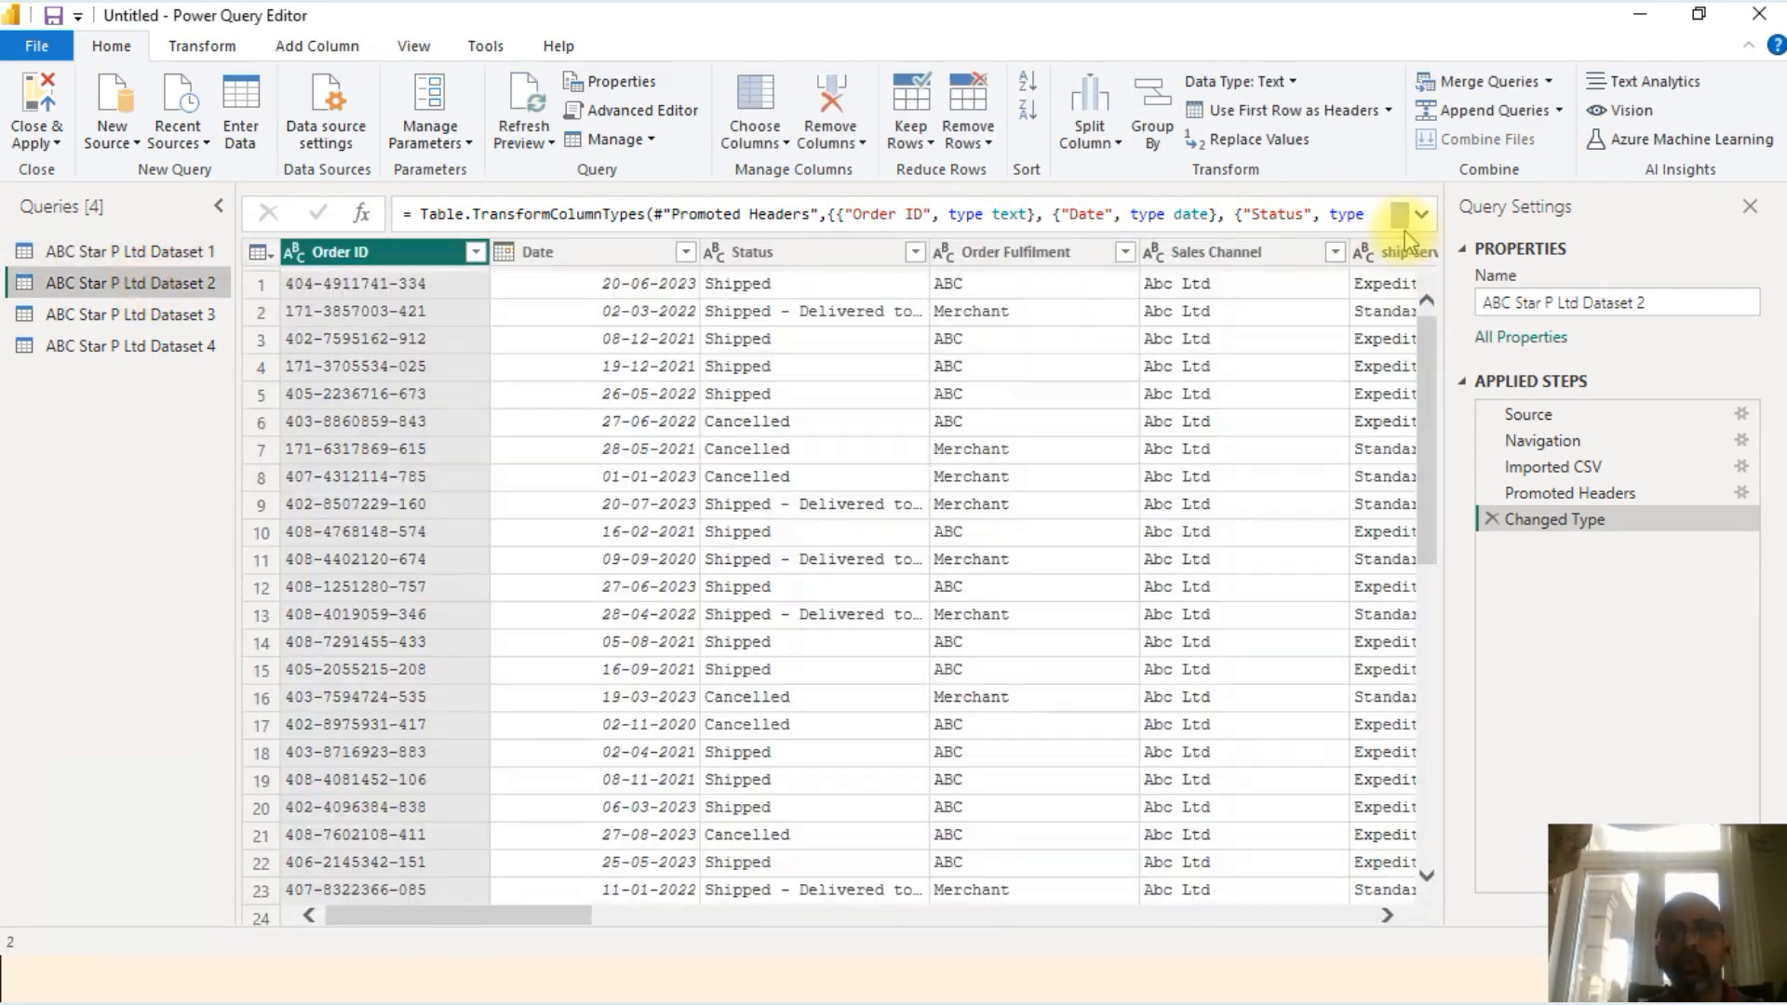
{"action": "left_click", "coordinate": [1531, 121]}
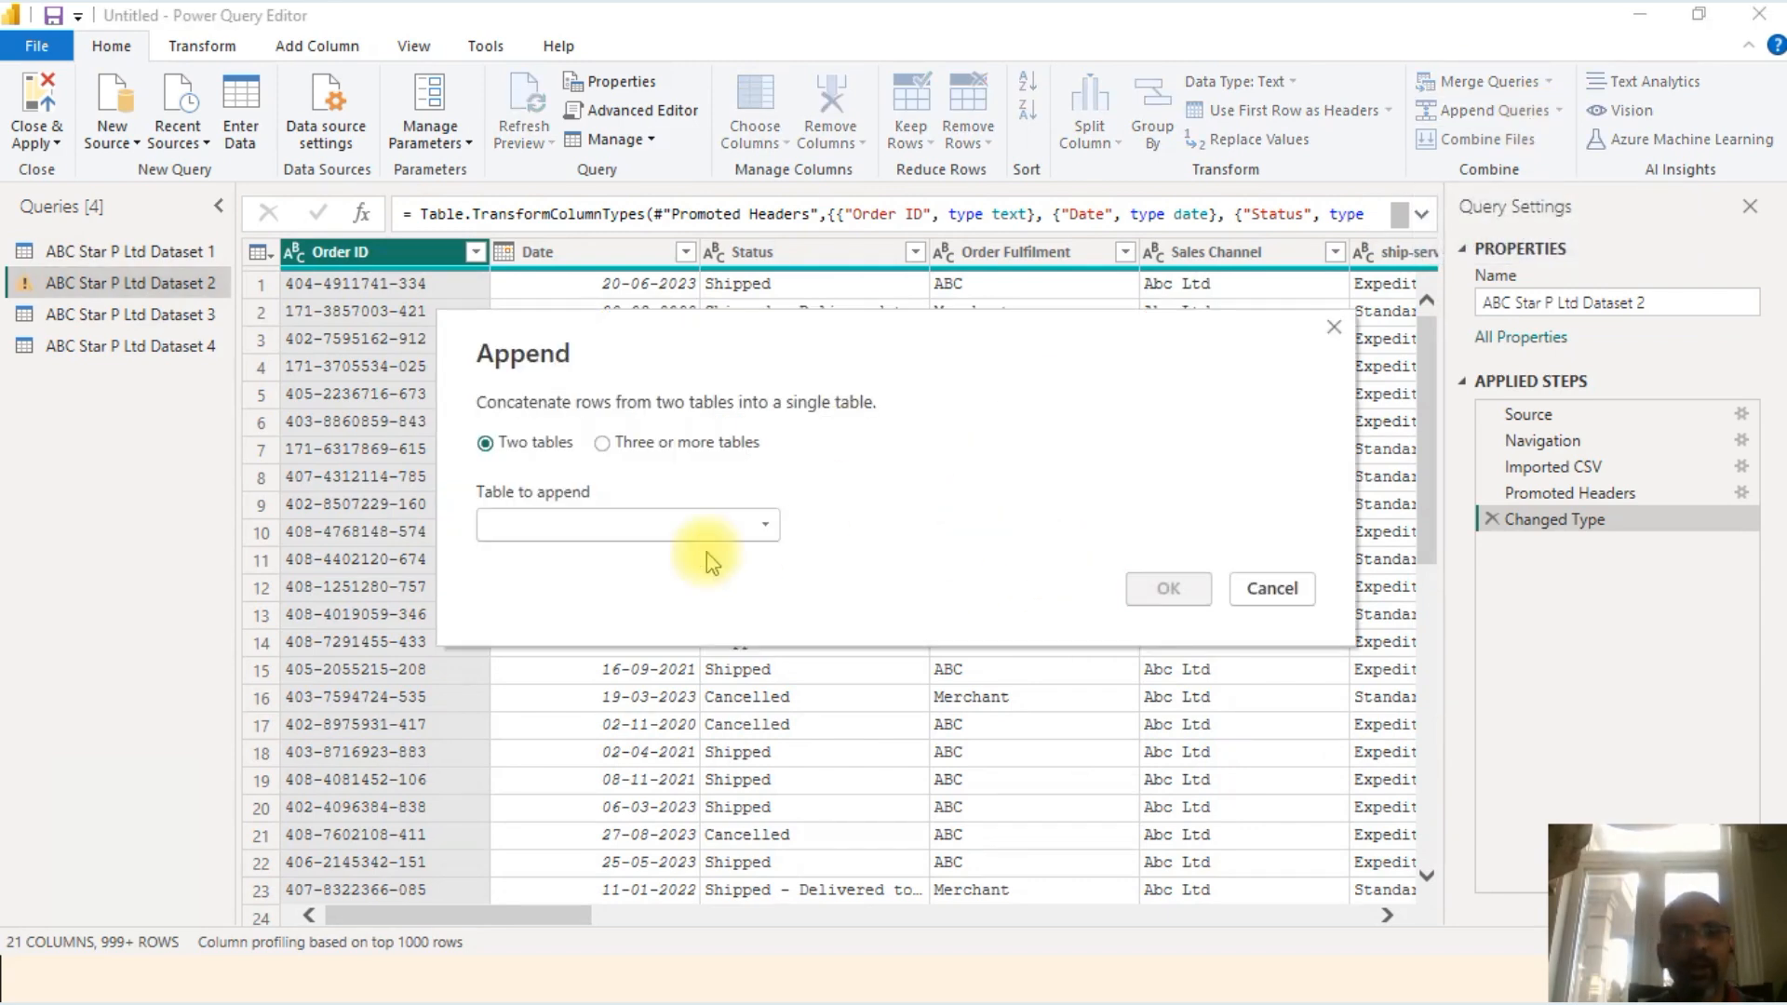
{"action": "left_click", "coordinate": [631, 523]}
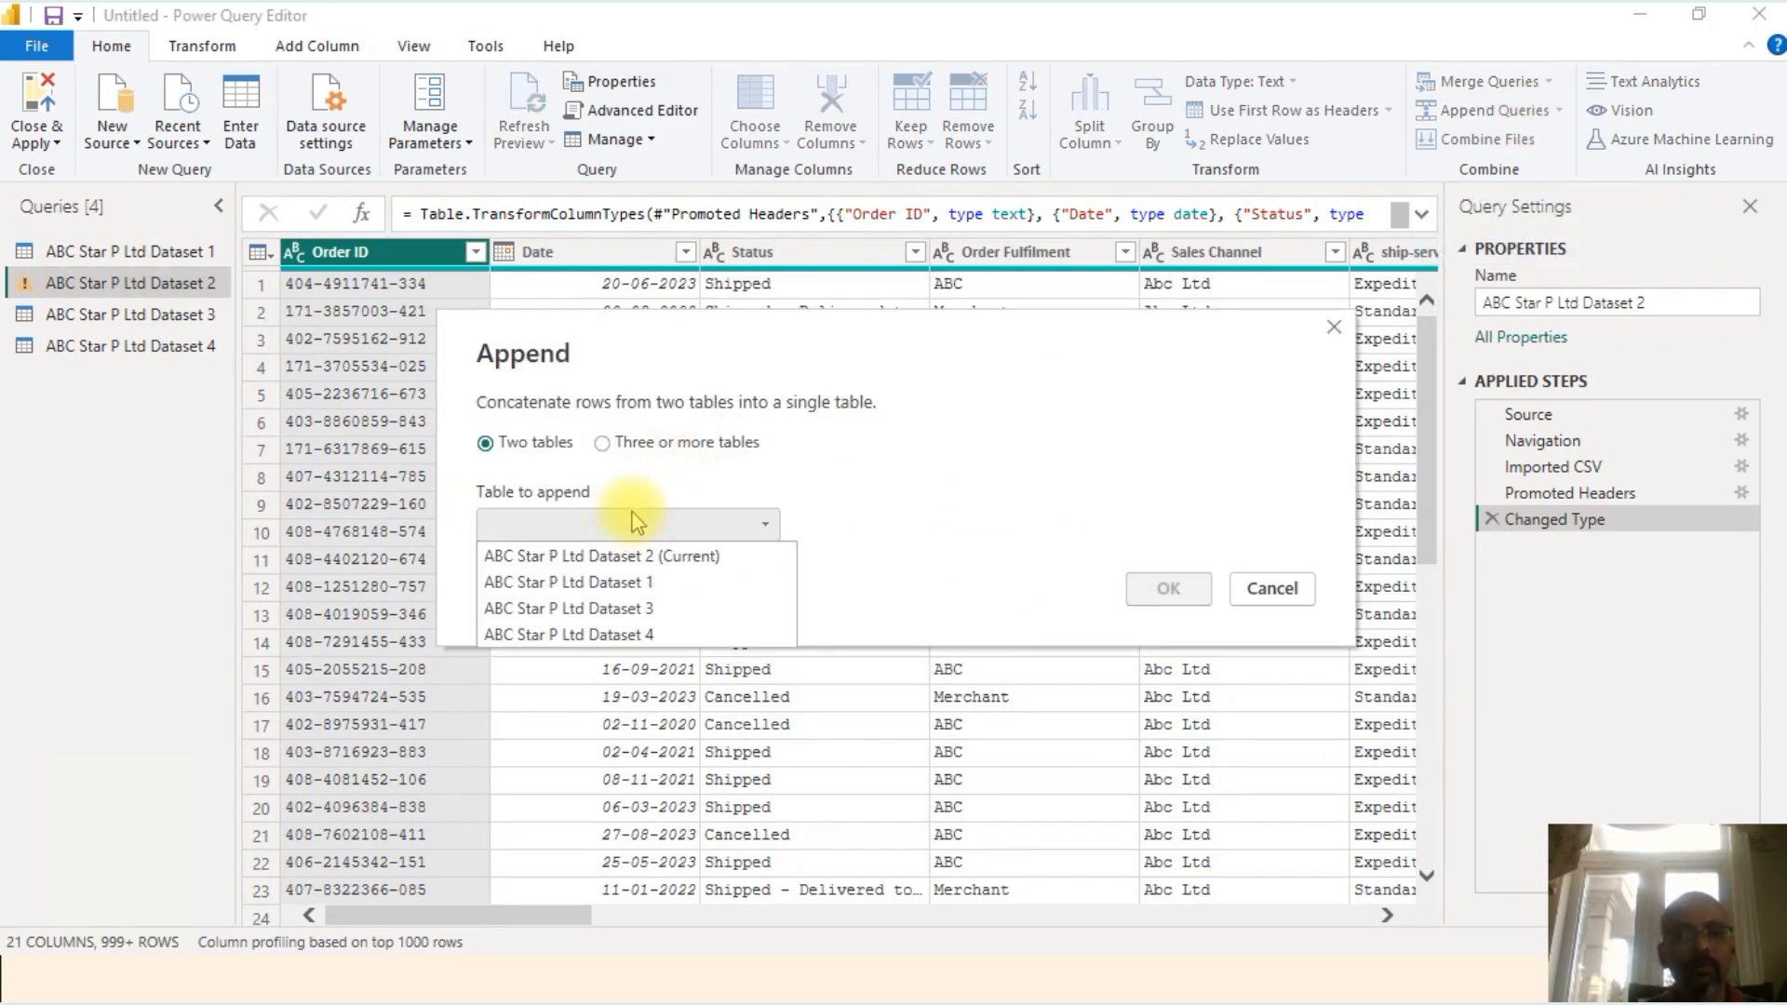
{"action": "left_click", "coordinate": [633, 636]}
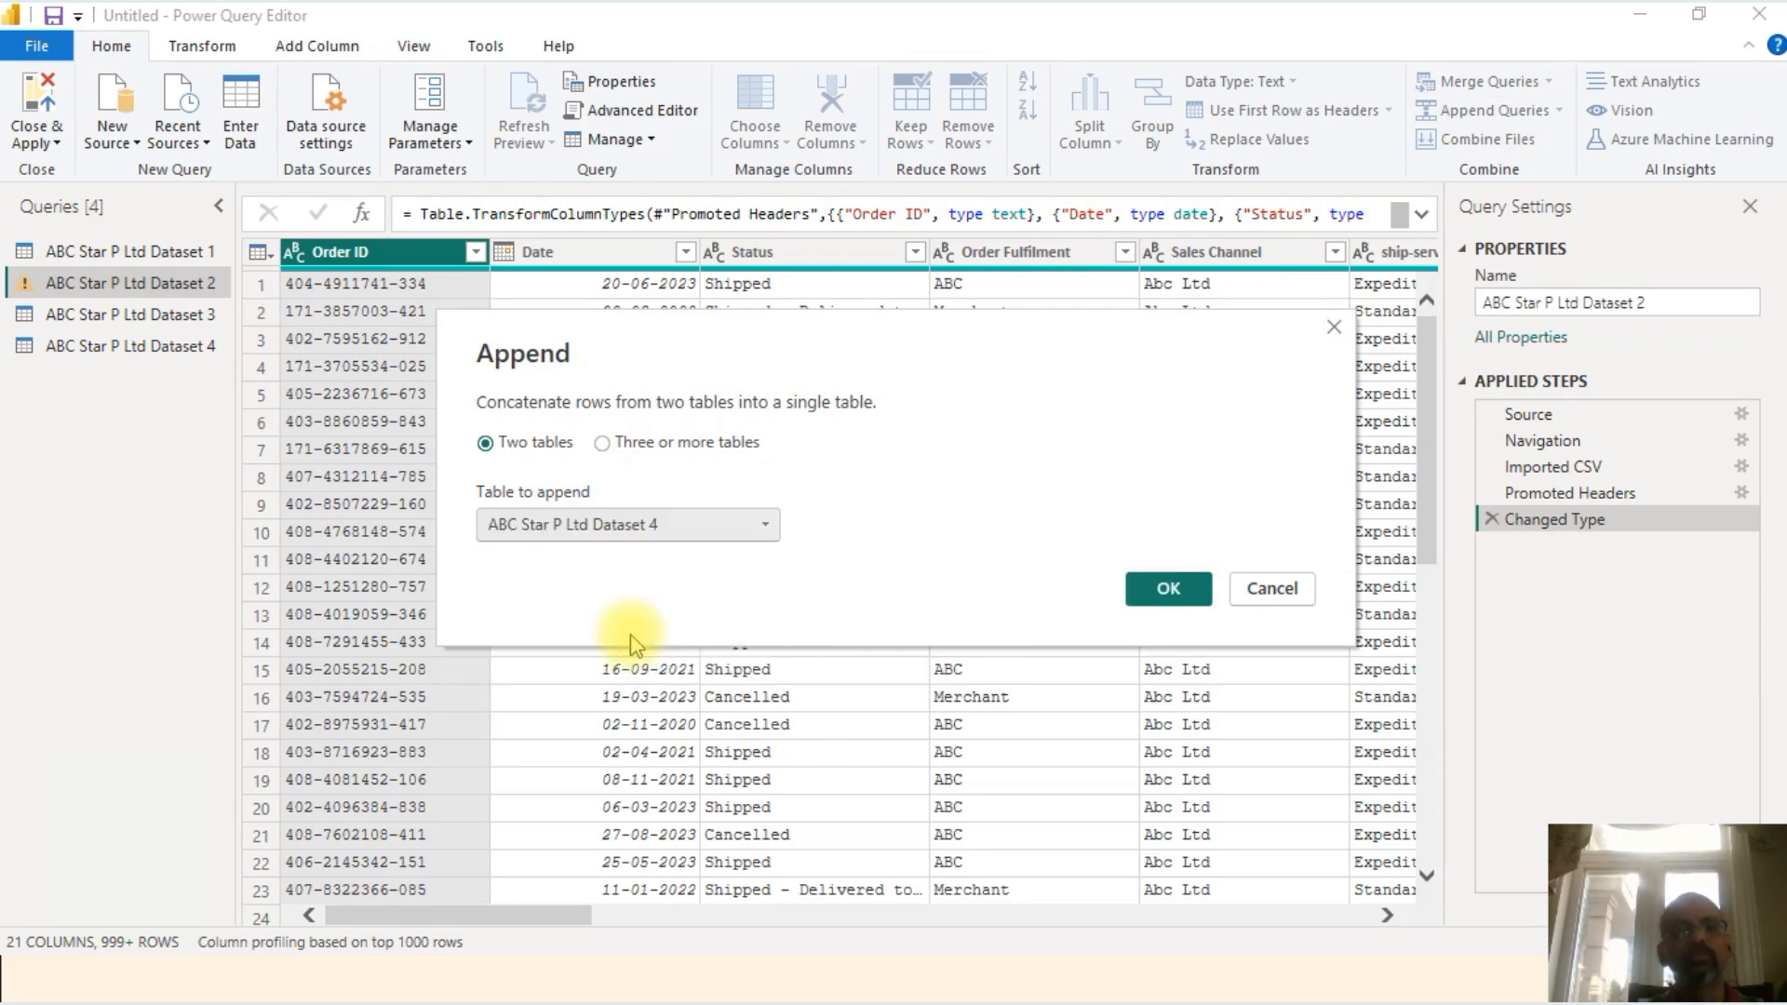
{"action": "left_click", "coordinate": [1171, 589]}
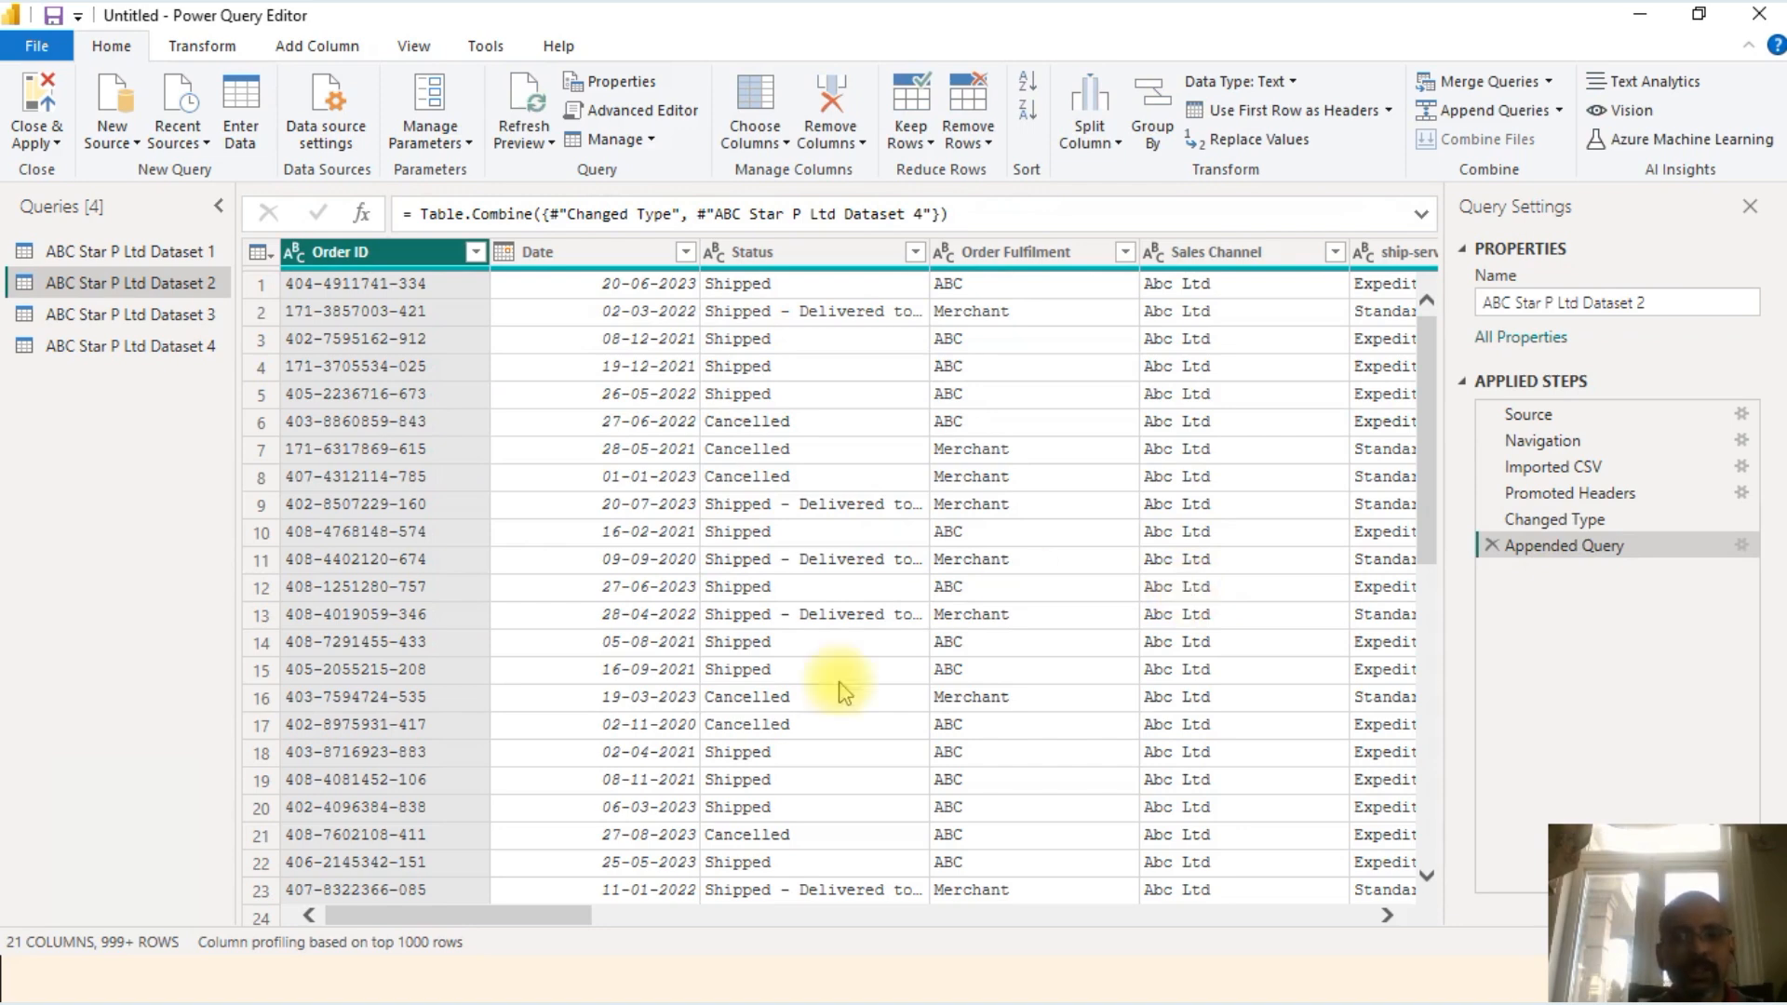
Step: Check the appended rows and last columns of Dataset 2, and remove the Appended Query entry from its applied steps
{"action": "left_click_drag", "start_coordinate": [511, 908], "coordinate": [1438, 988]}
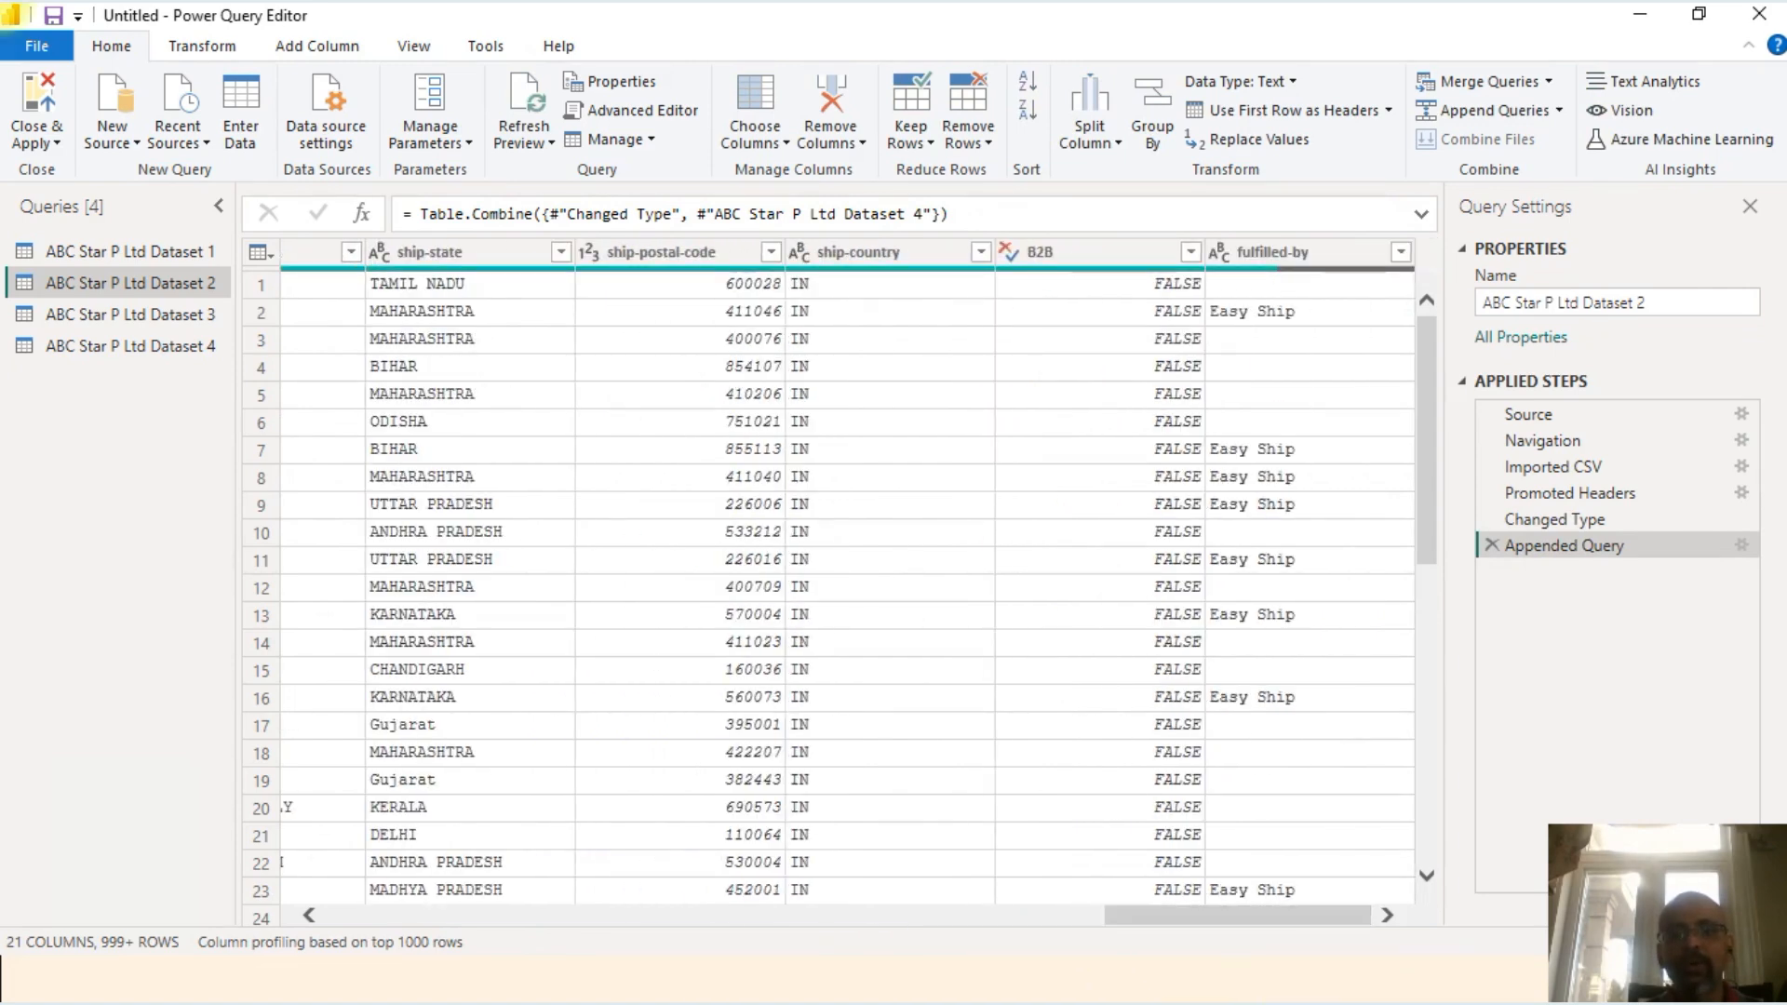
{"action": "scroll", "coordinate": [1411, 543], "scroll_direction": "down", "scroll_amount": 1}
{"action": "left_click_drag", "start_coordinate": [1411, 544], "coordinate": [1472, 897]}
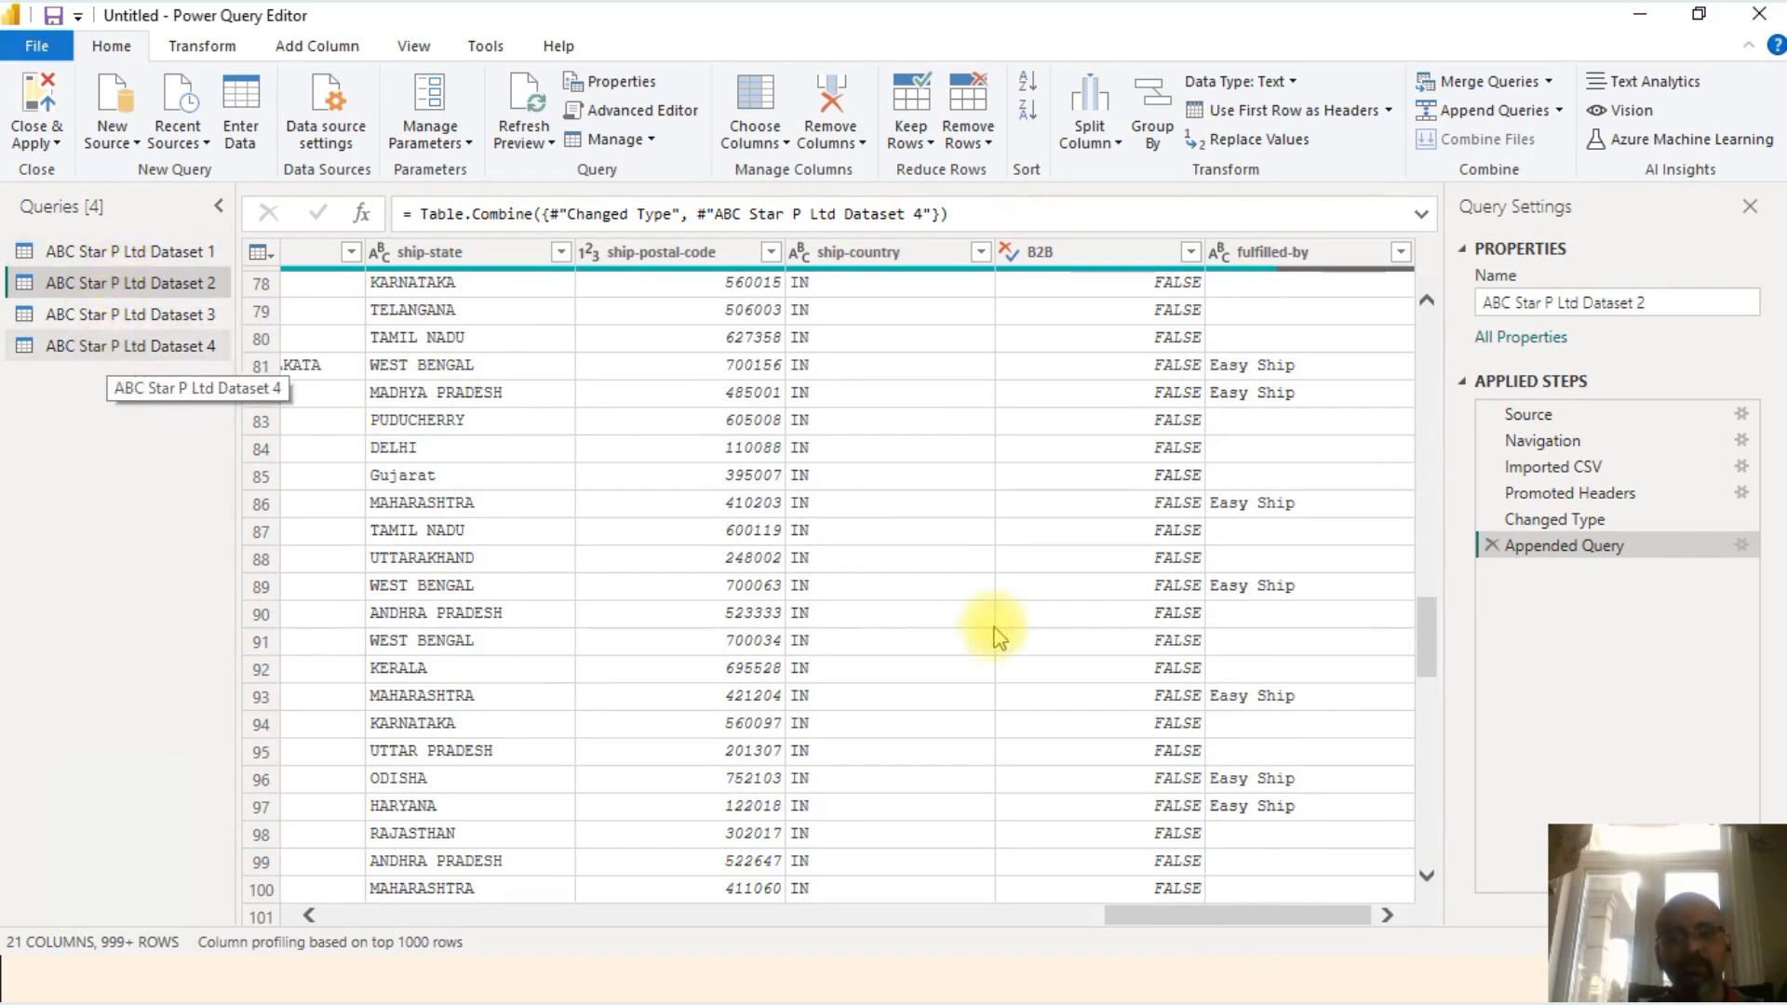
{"action": "left_click_drag", "start_coordinate": [1430, 633], "coordinate": [1399, 258]}
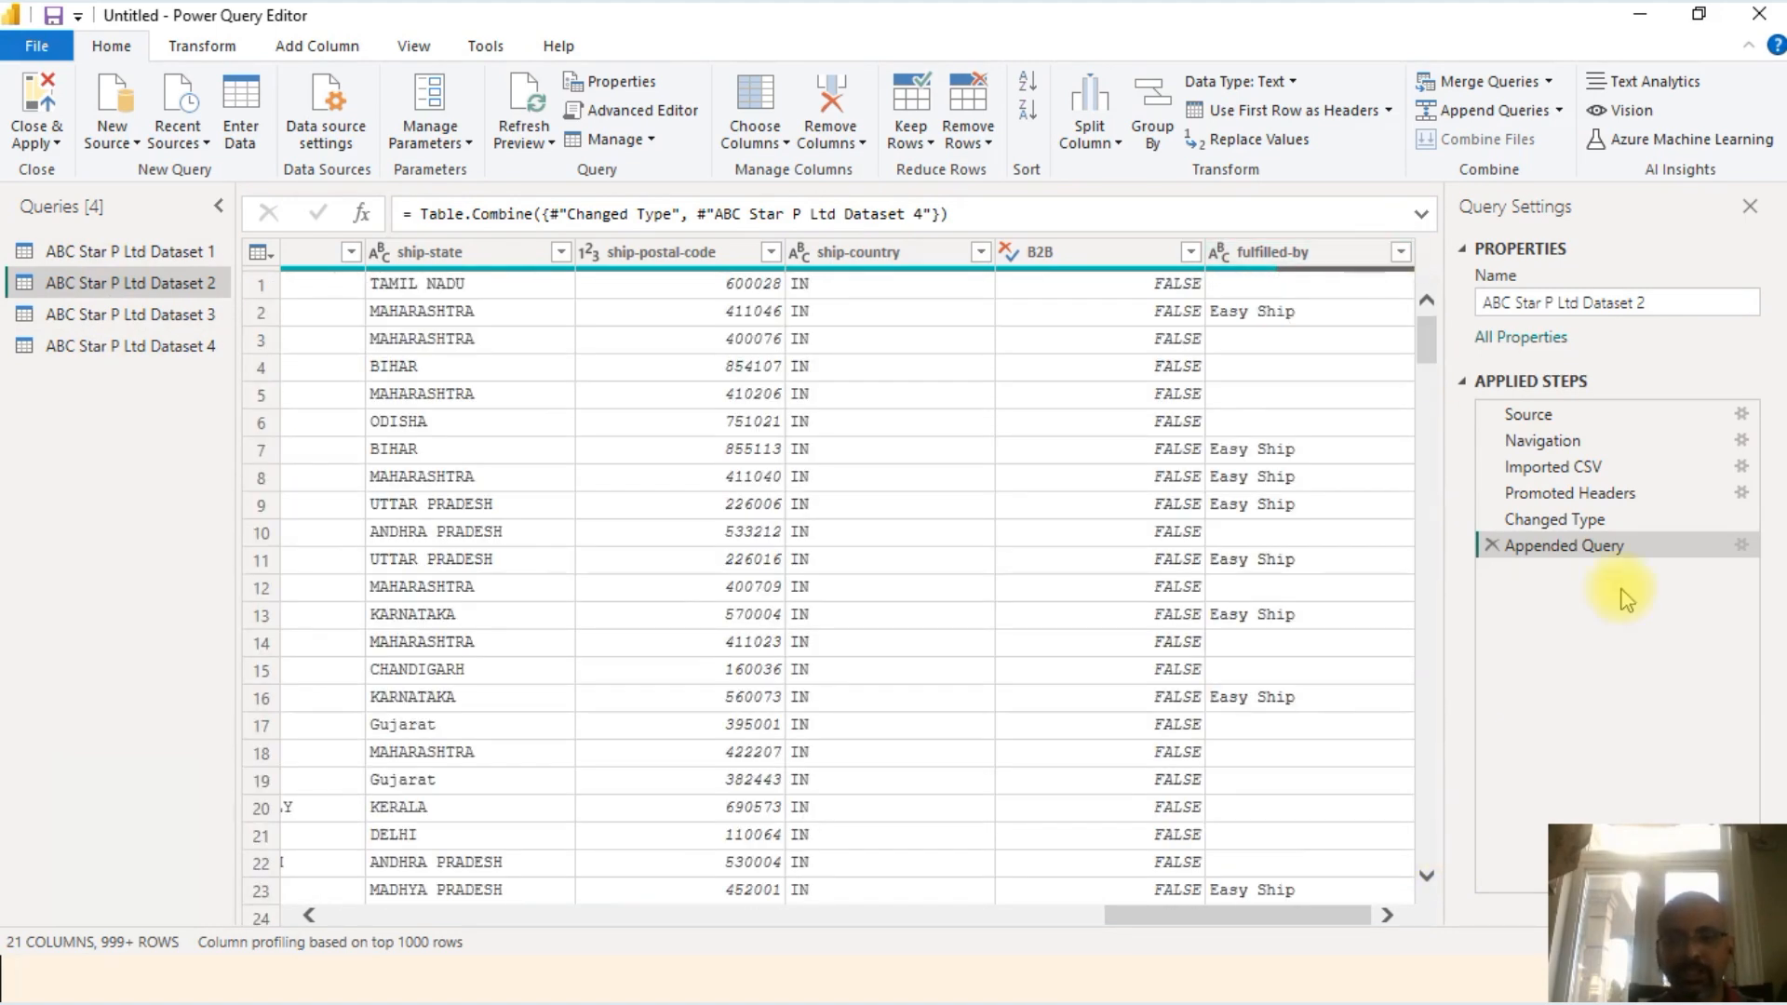
{"action": "left_click", "coordinate": [1493, 546]}
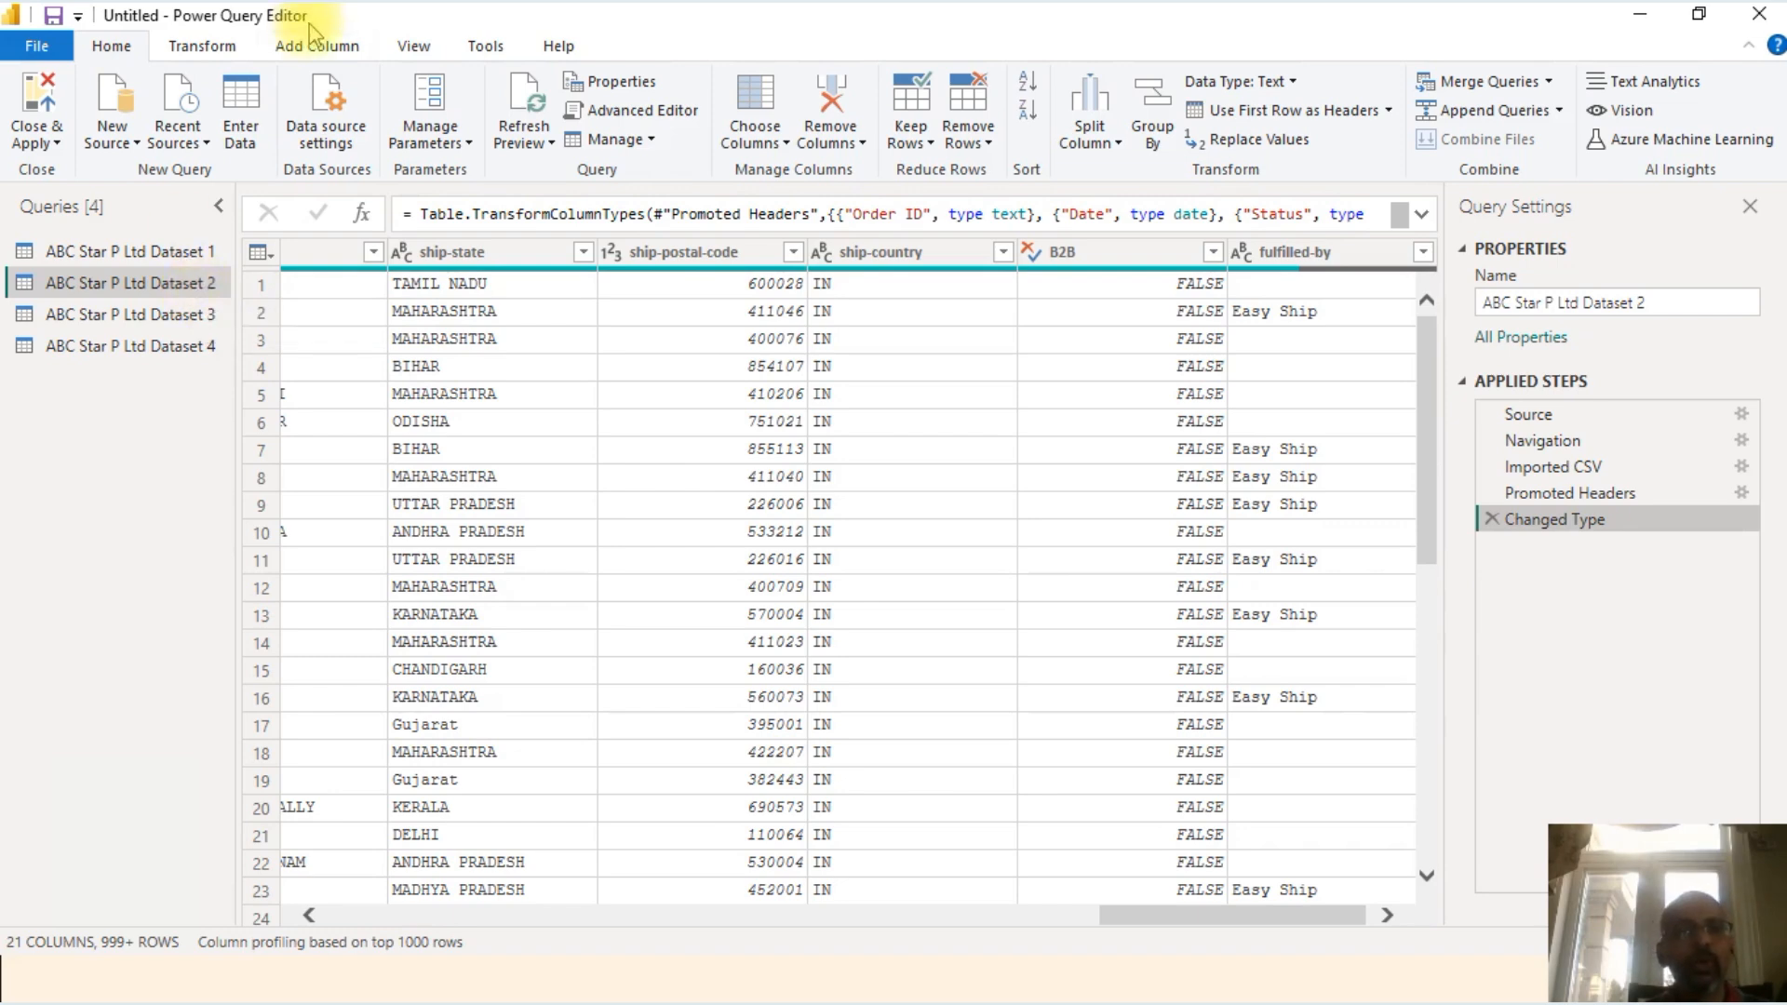
{"action": "left_click", "coordinate": [207, 48]}
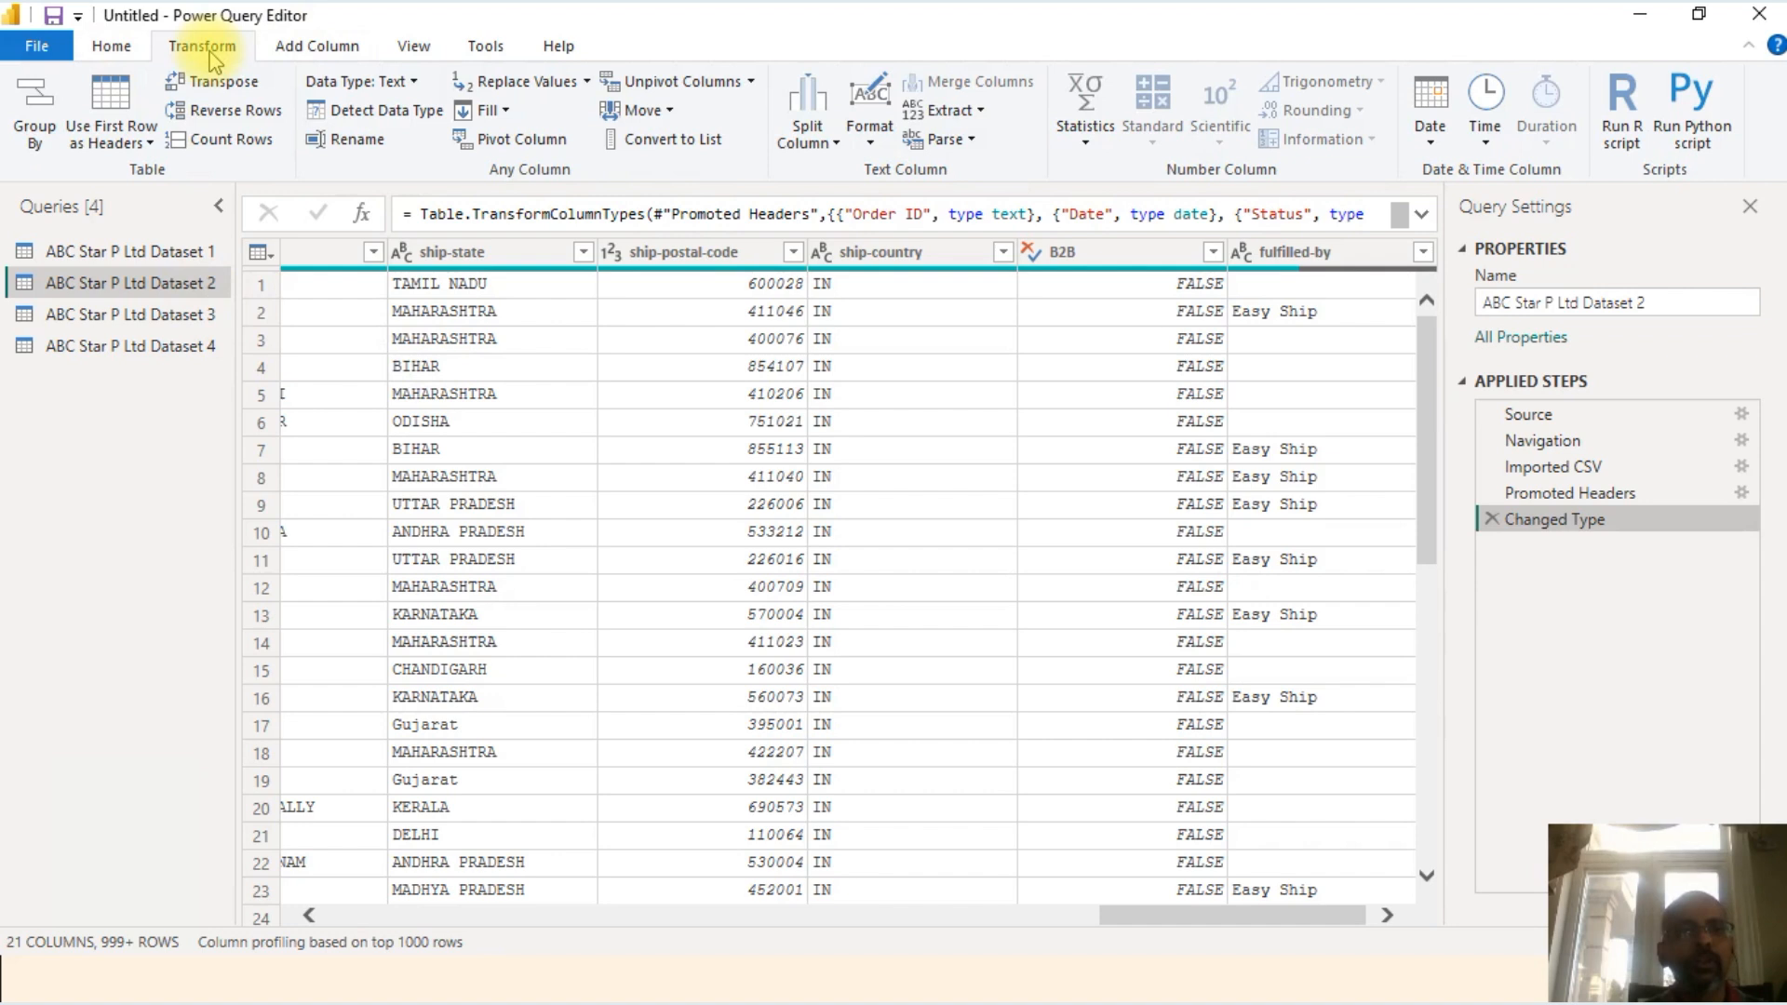
Step: Count the rows of ABC Star P Ltd Dataset 2 and of ABC Star P Ltd Dataset 4
{"action": "left_click", "coordinate": [248, 150]}
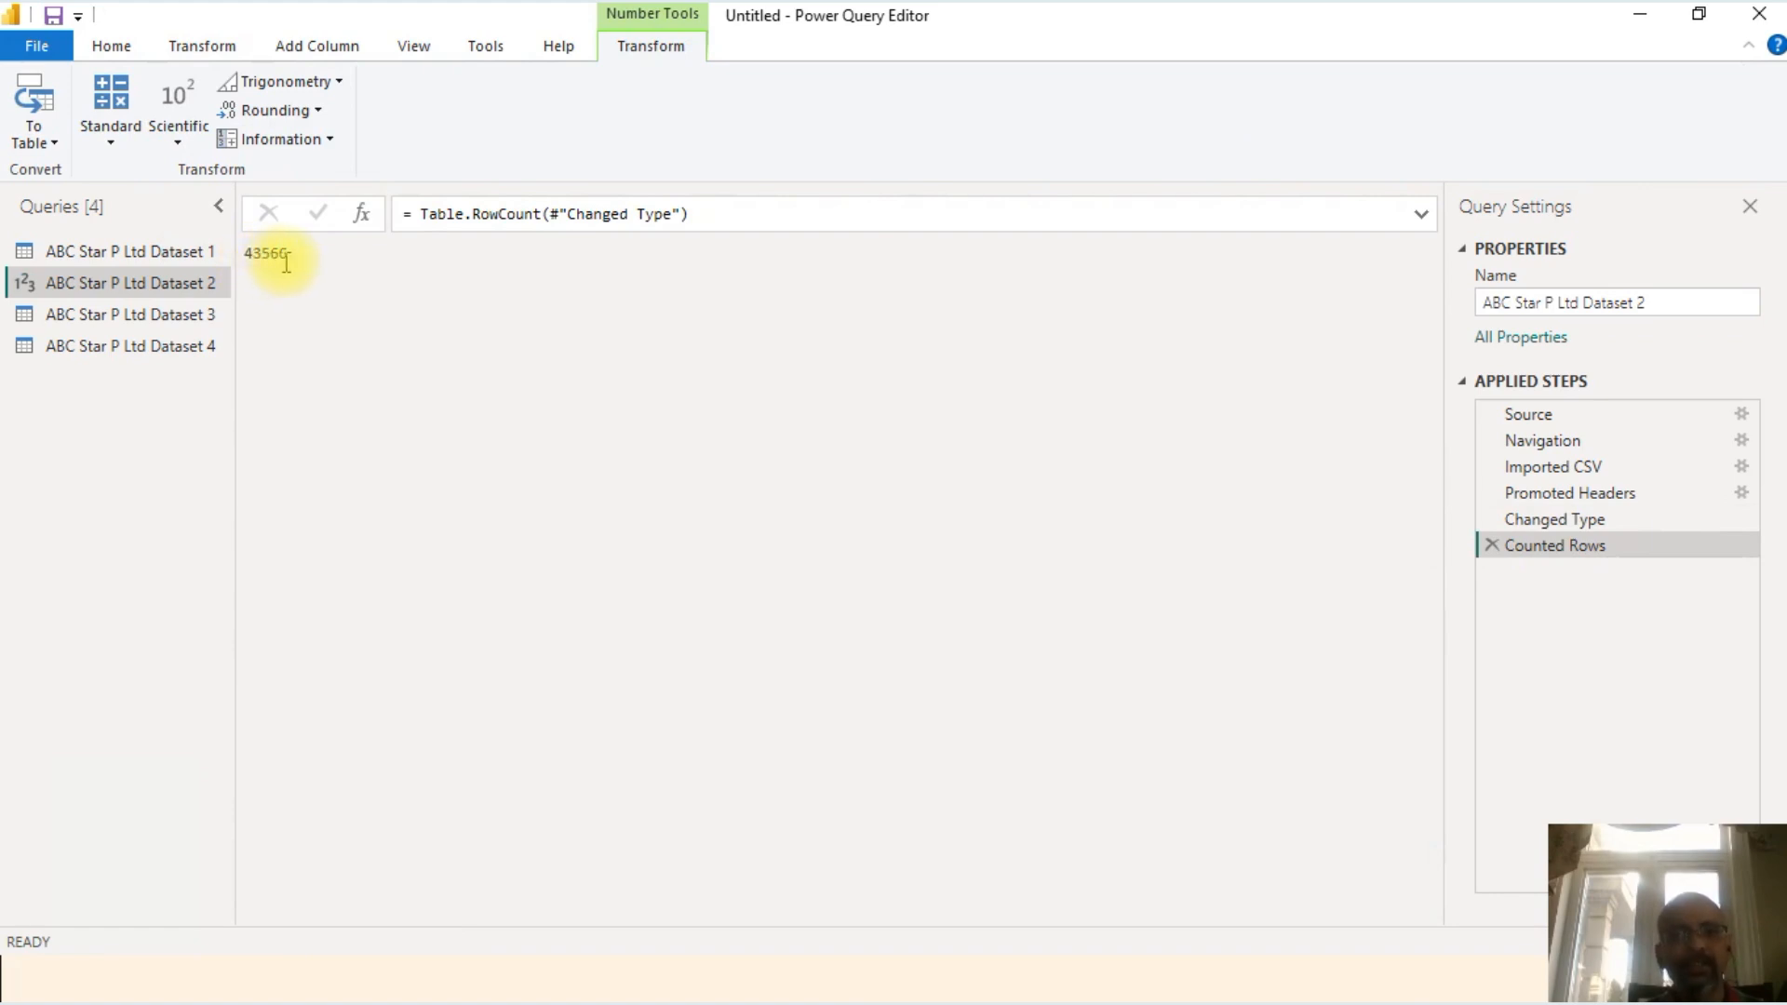
{"action": "left_click", "coordinate": [198, 359]}
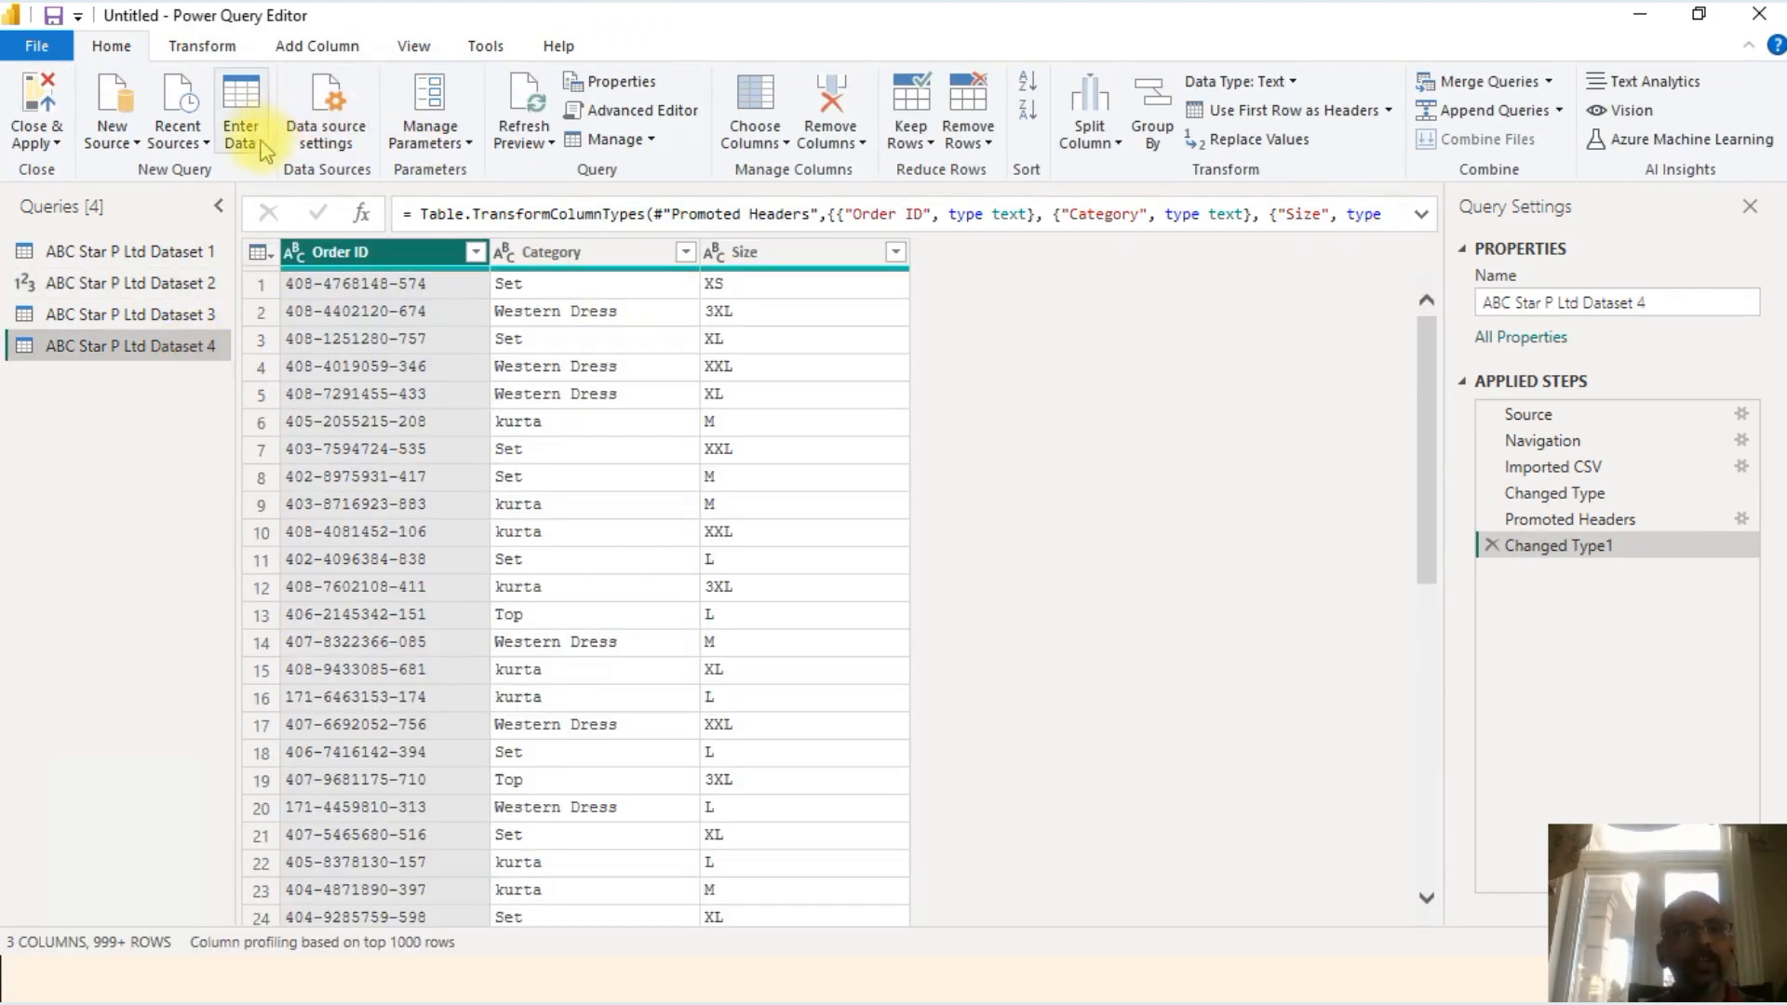
{"action": "left_click", "coordinate": [202, 46]}
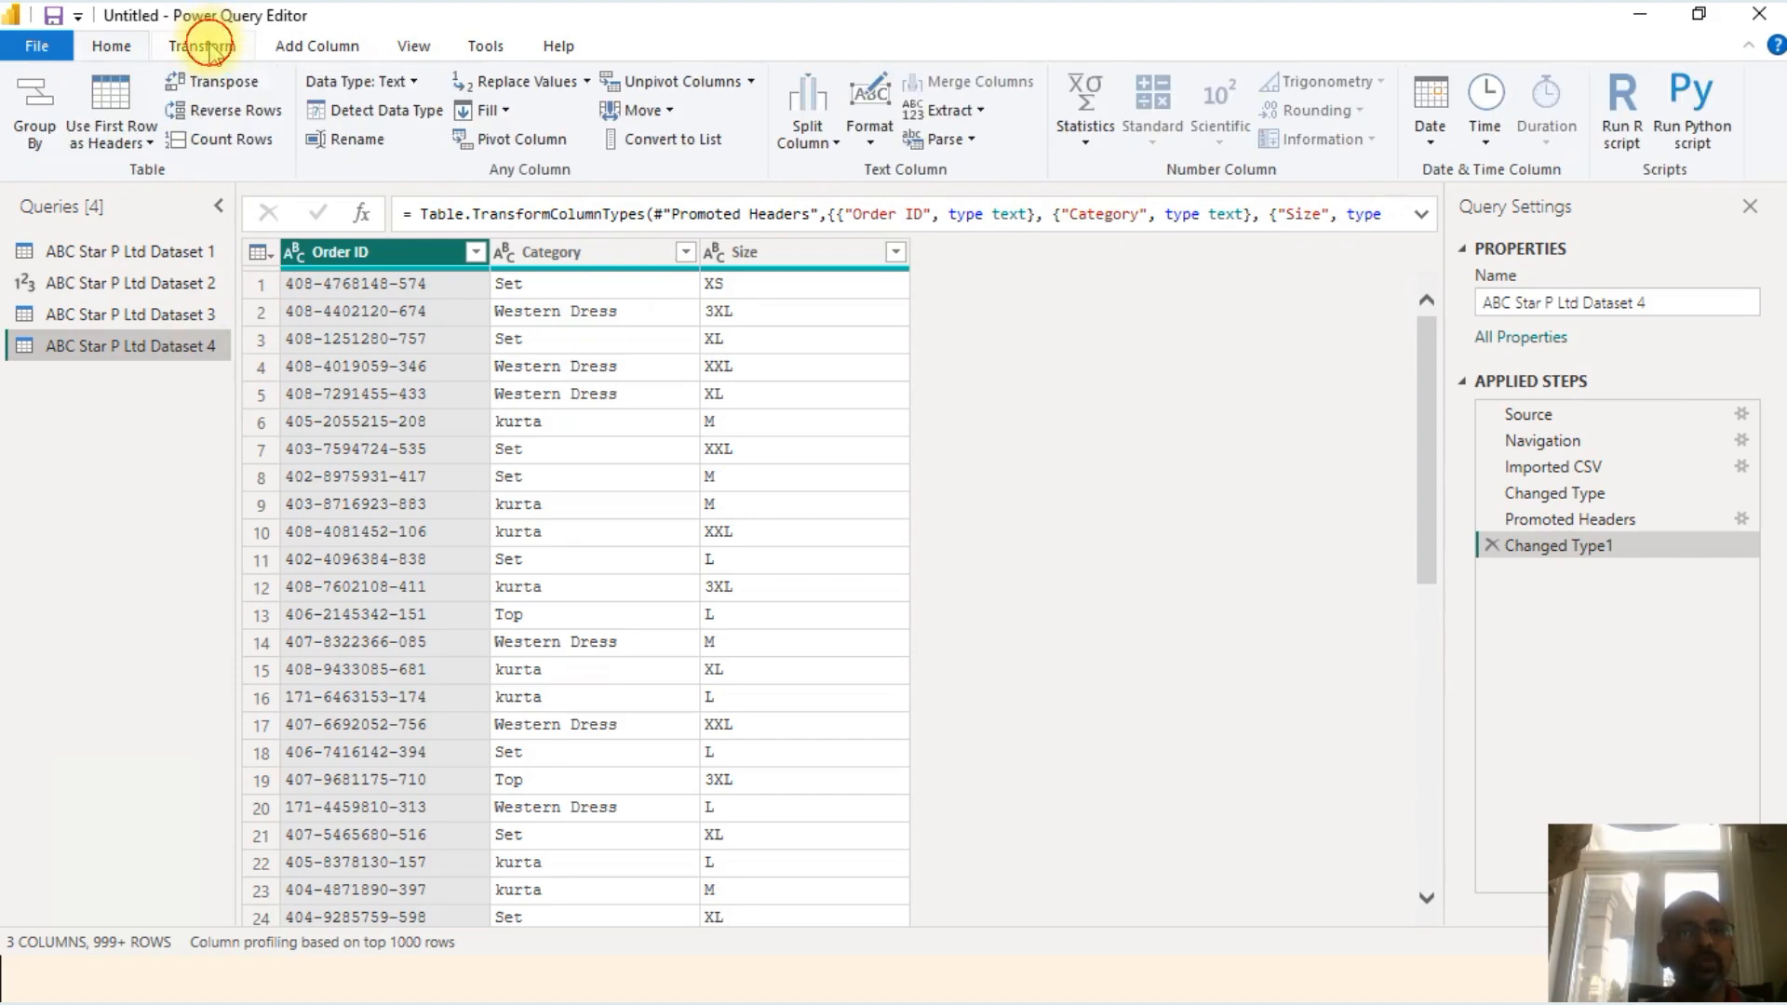
{"action": "left_click", "coordinate": [223, 141]}
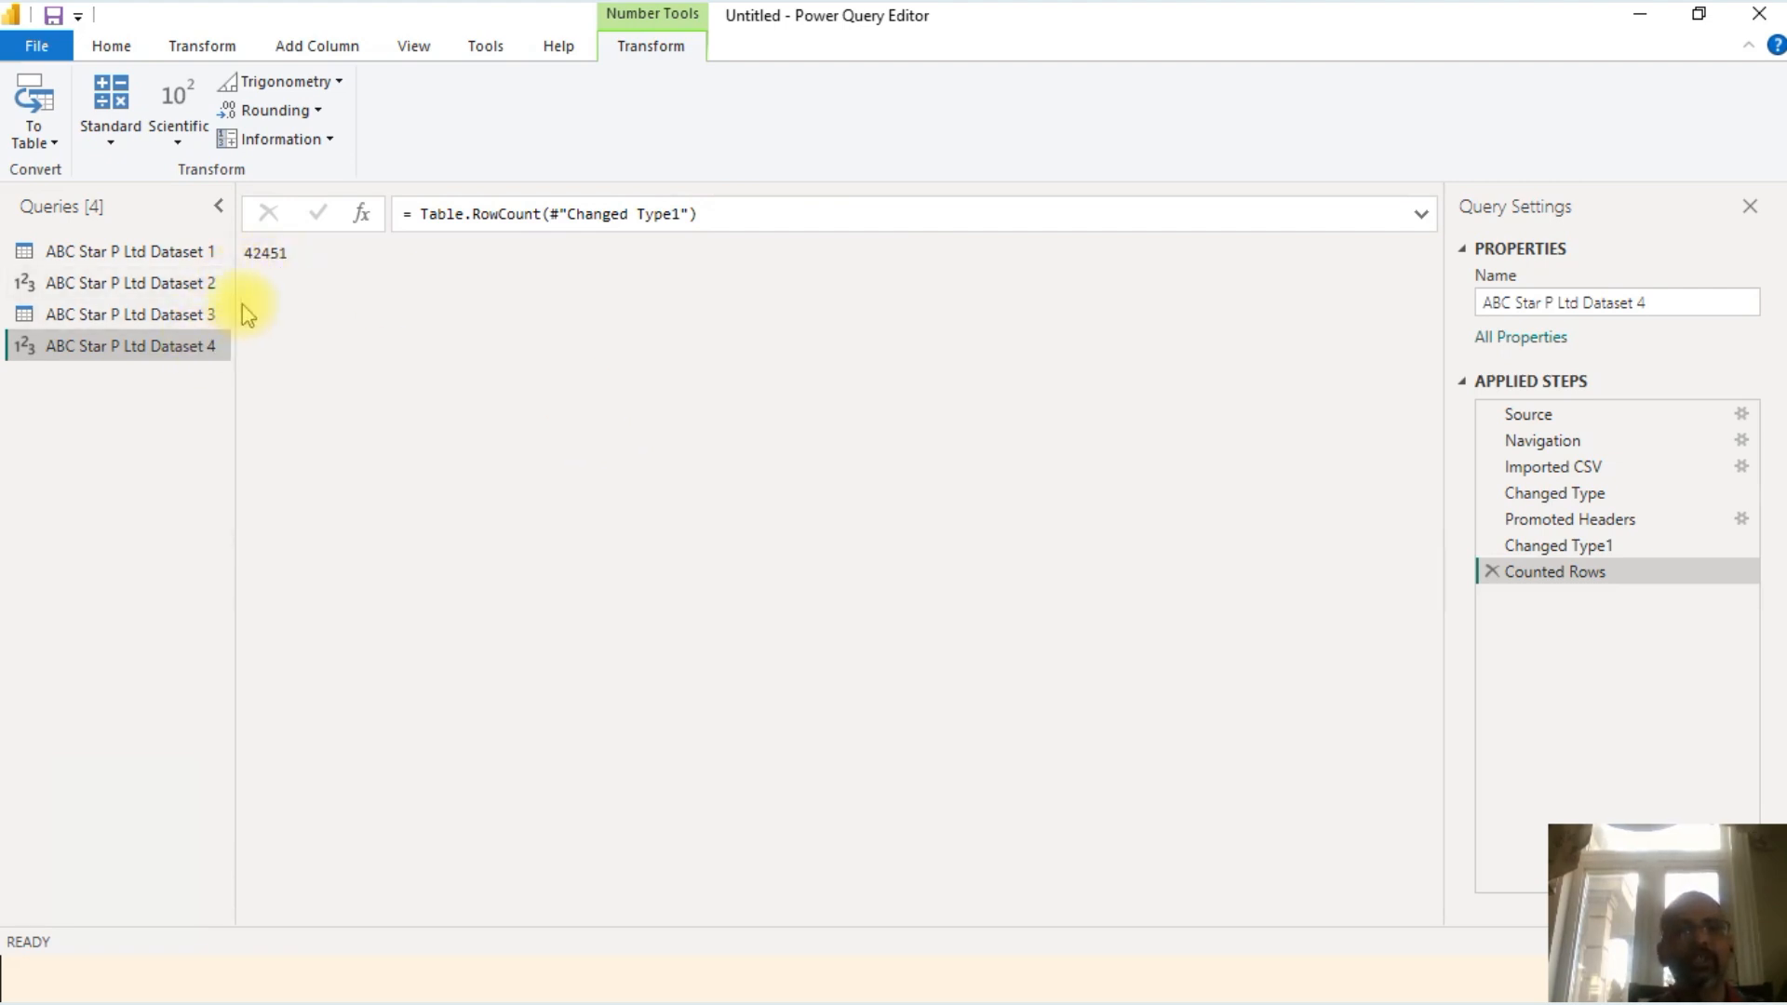
Step: Remove the Counted Rows entries from the applied steps of Dataset 4 and Dataset 2
{"action": "left_click", "coordinate": [1492, 571]}
{"action": "left_click", "coordinate": [139, 252]}
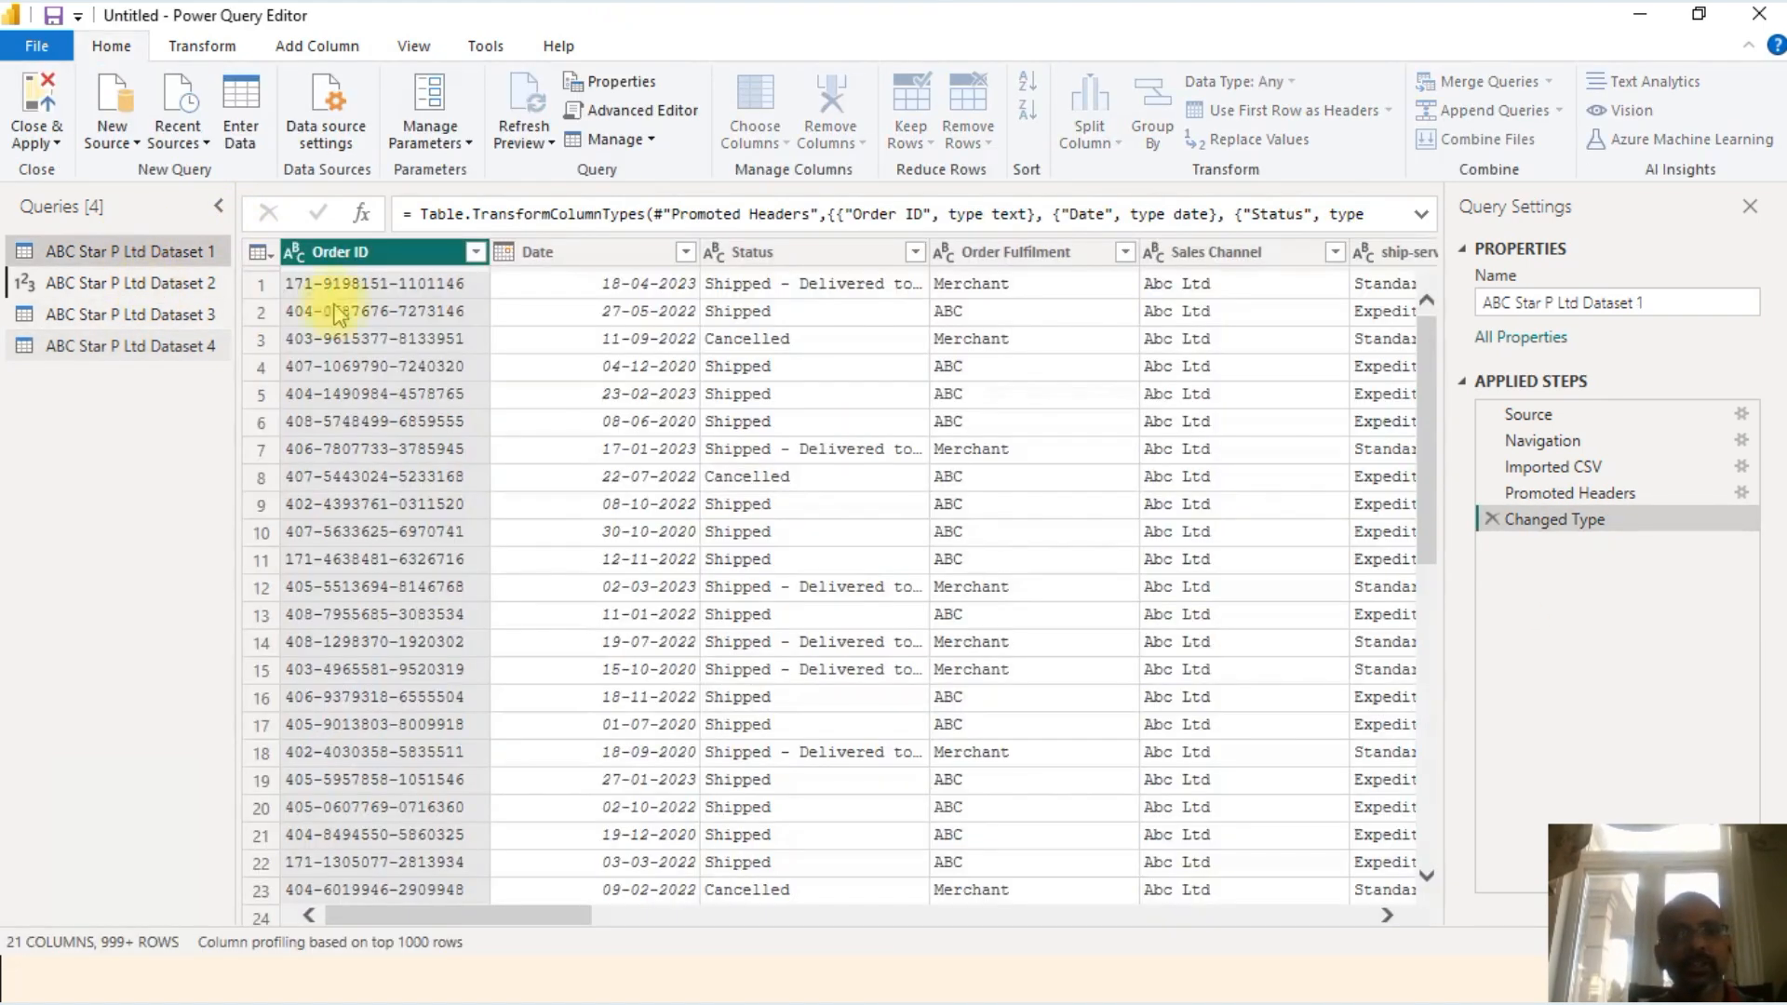
{"action": "left_click", "coordinate": [153, 284]}
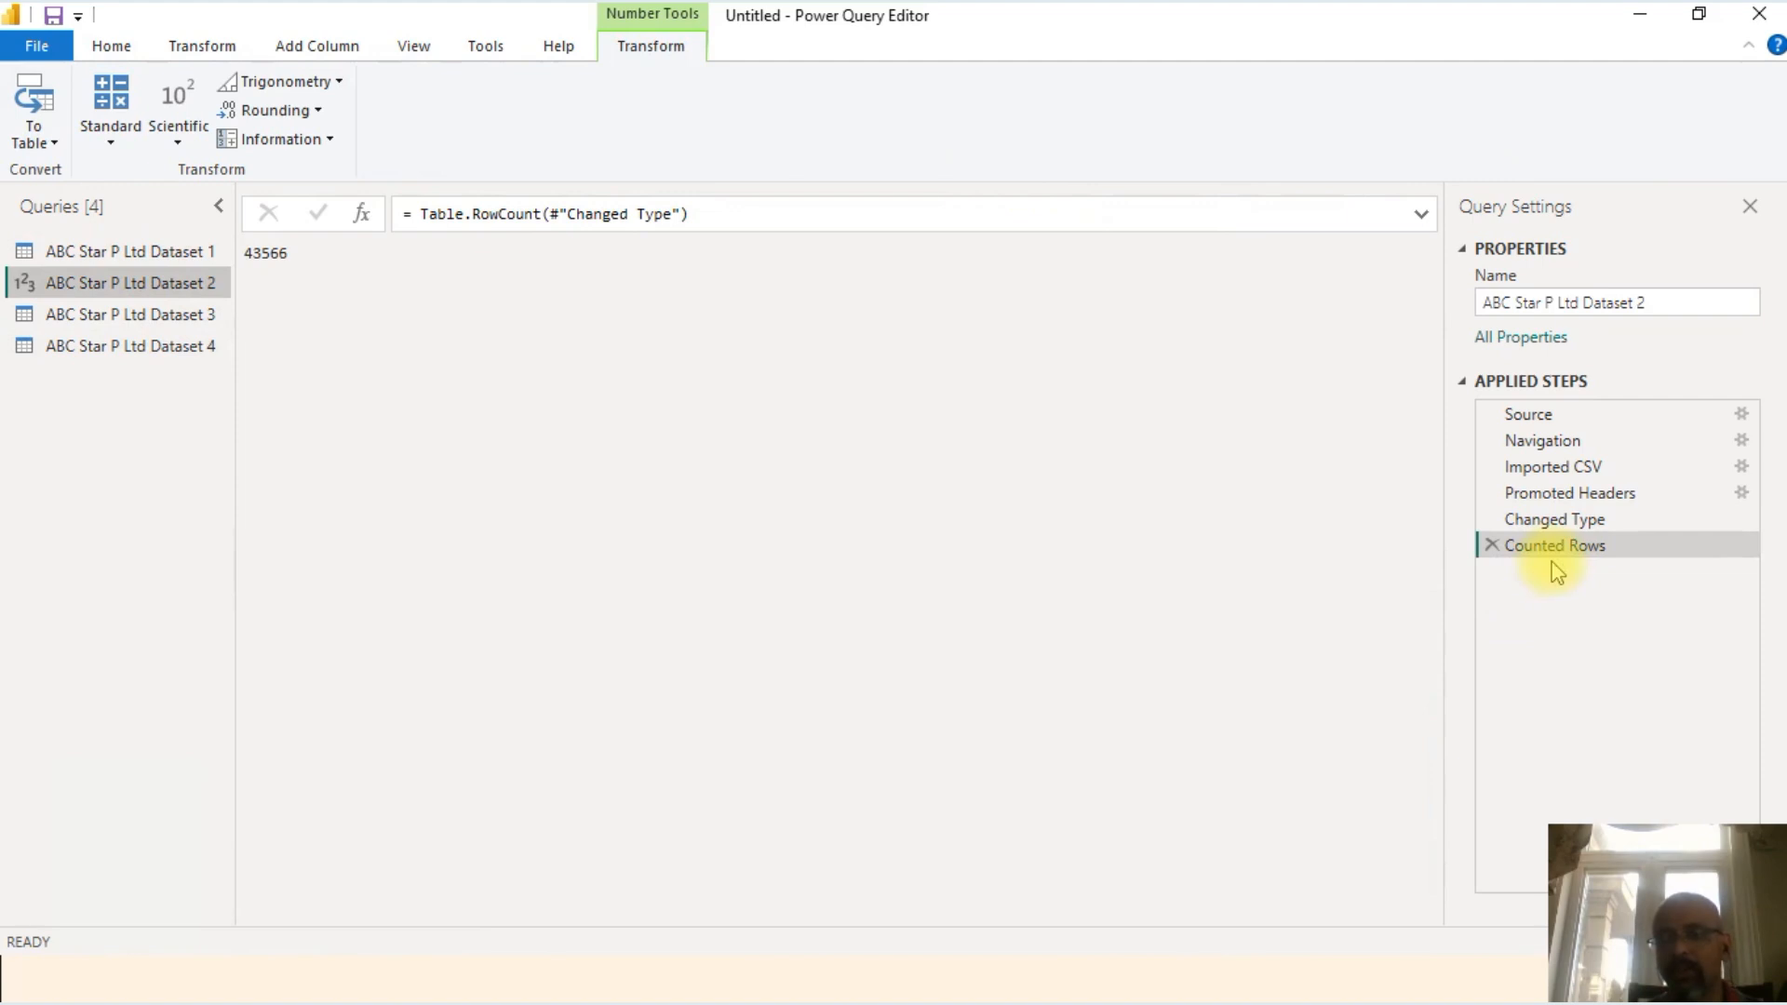
{"action": "left_click", "coordinate": [1492, 547]}
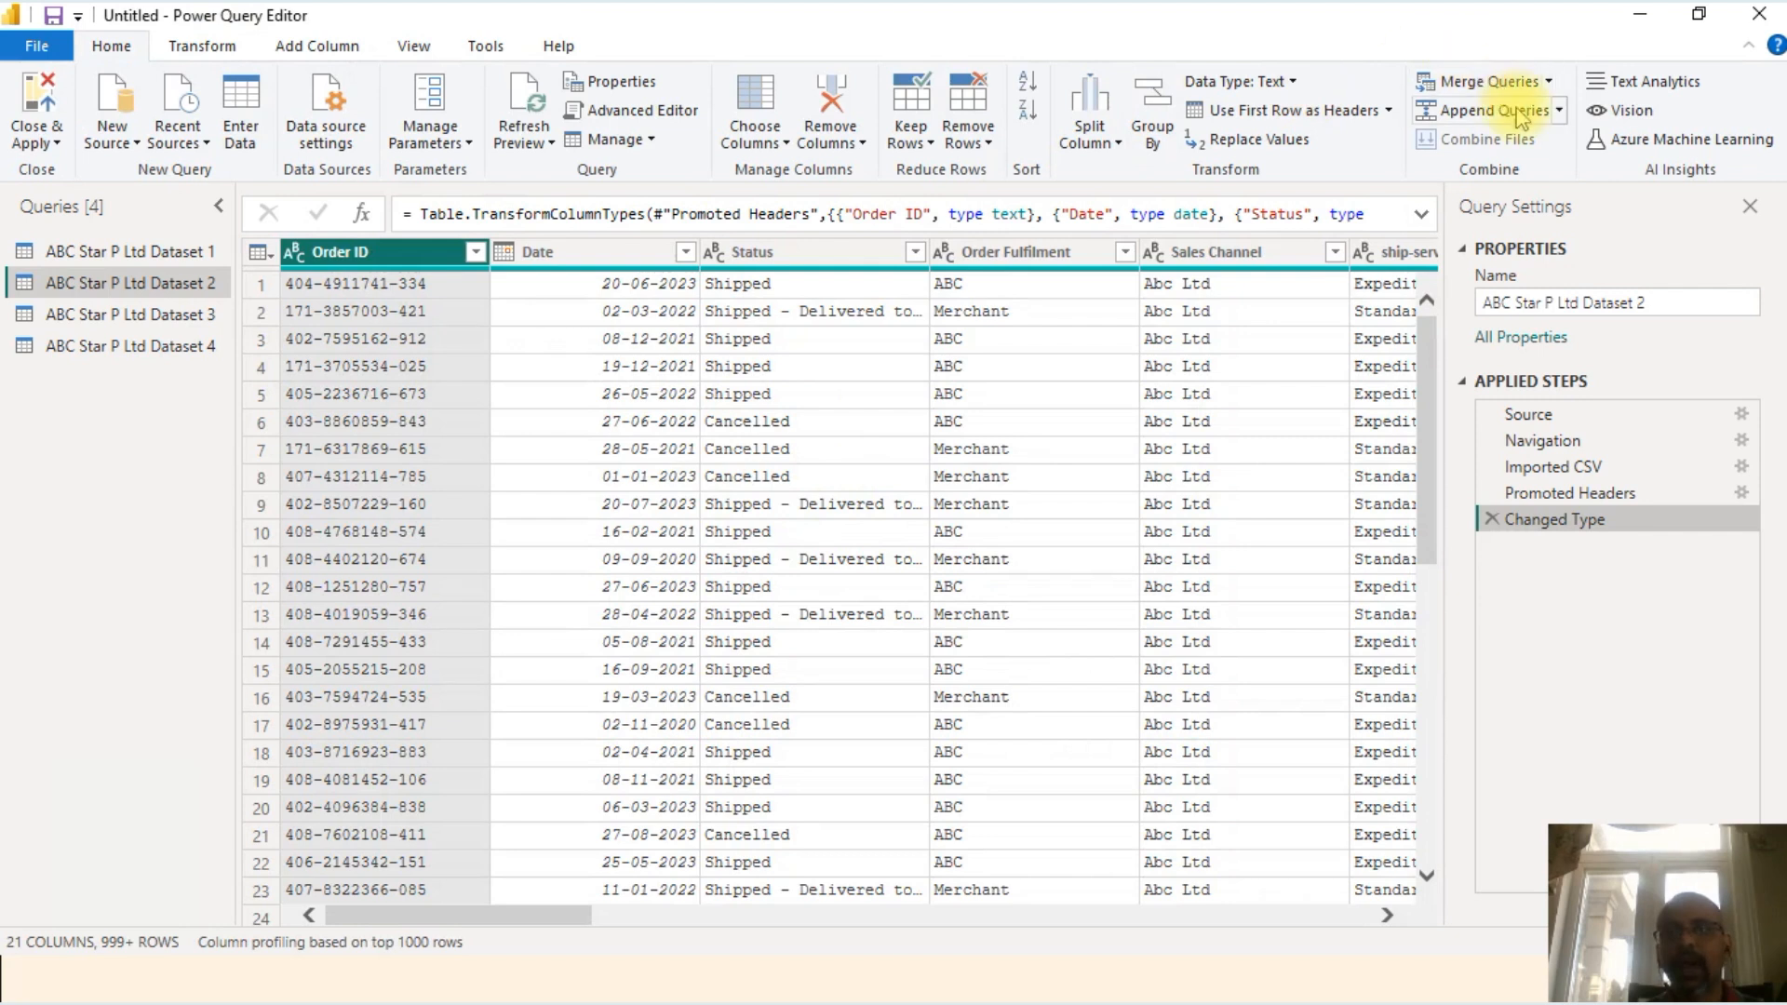
{"action": "left_click", "coordinate": [1559, 112]}
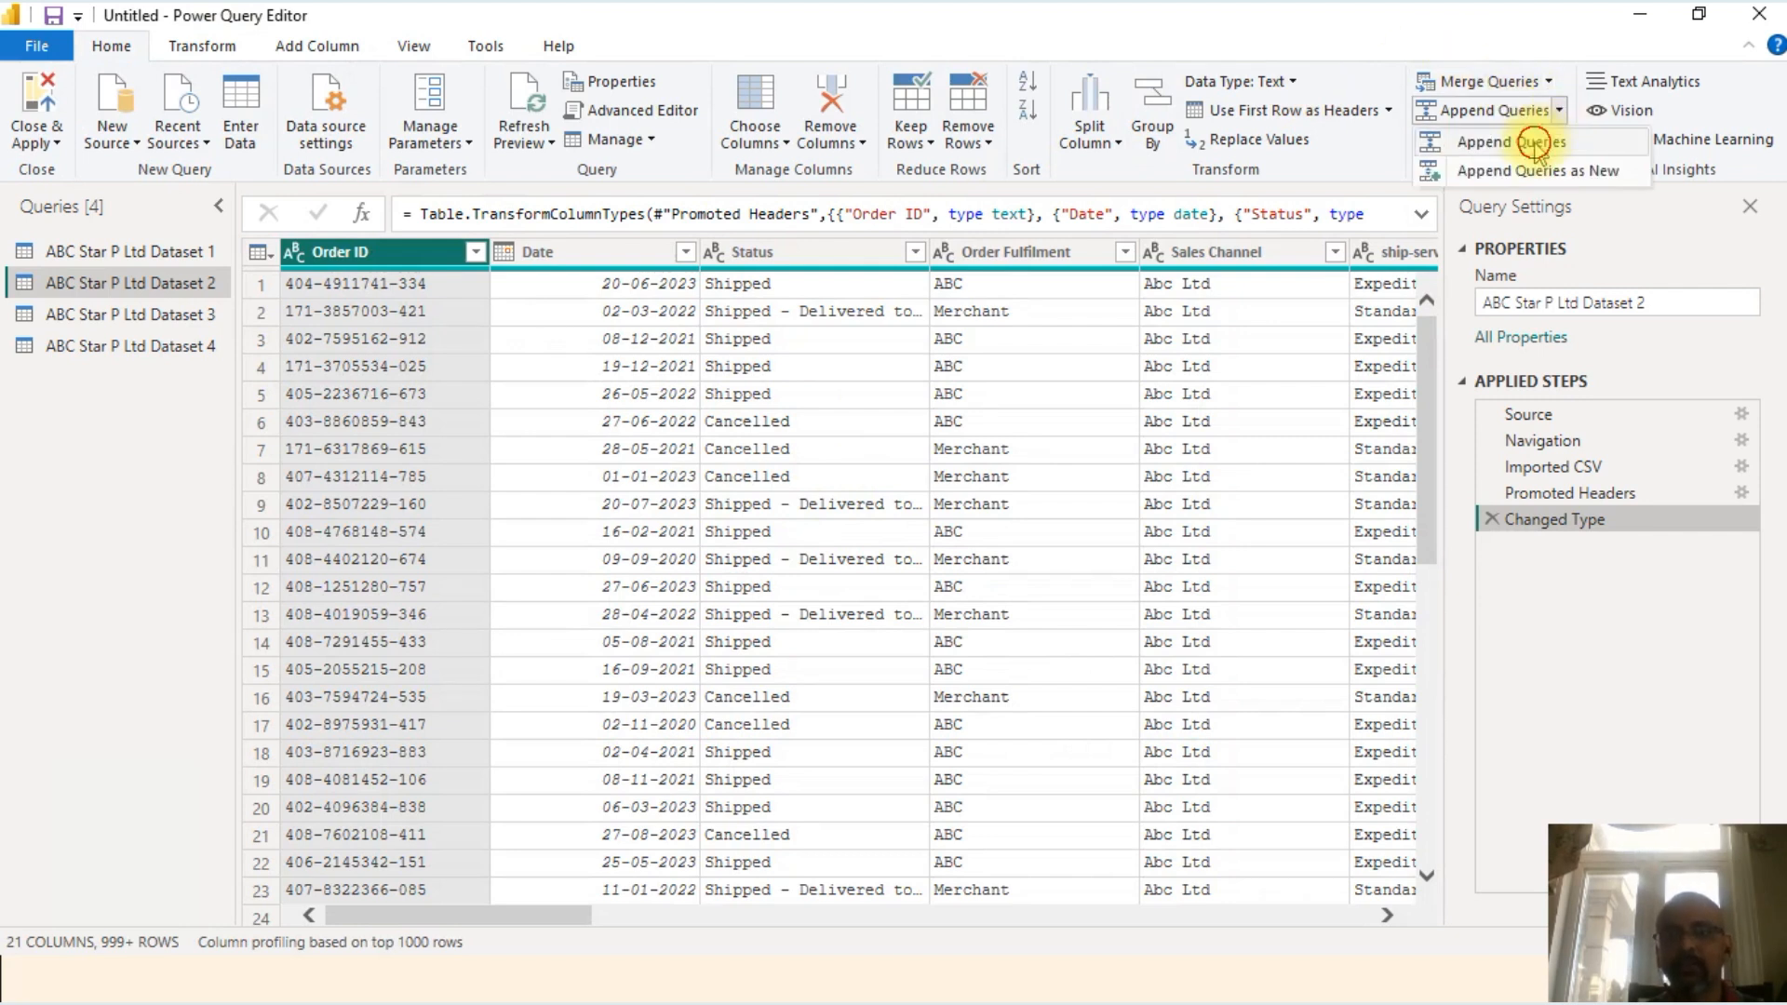
{"action": "left_click", "coordinate": [1534, 146]}
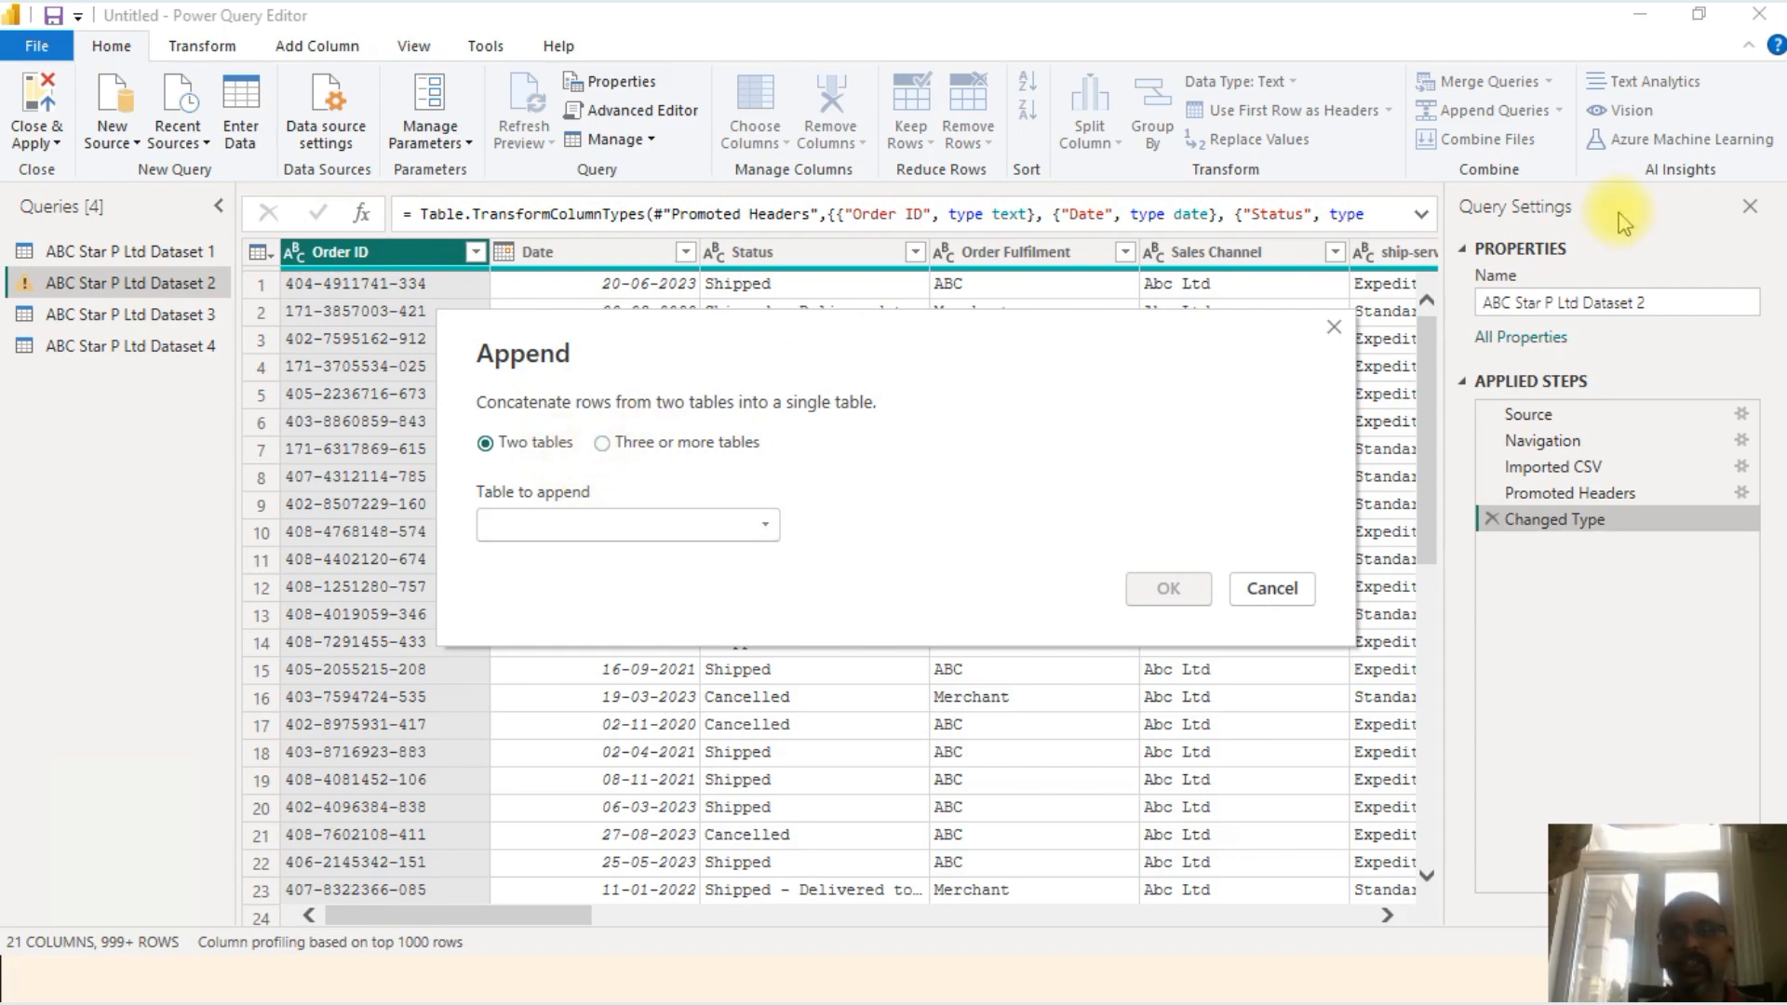
{"action": "left_click", "coordinate": [1334, 328]}
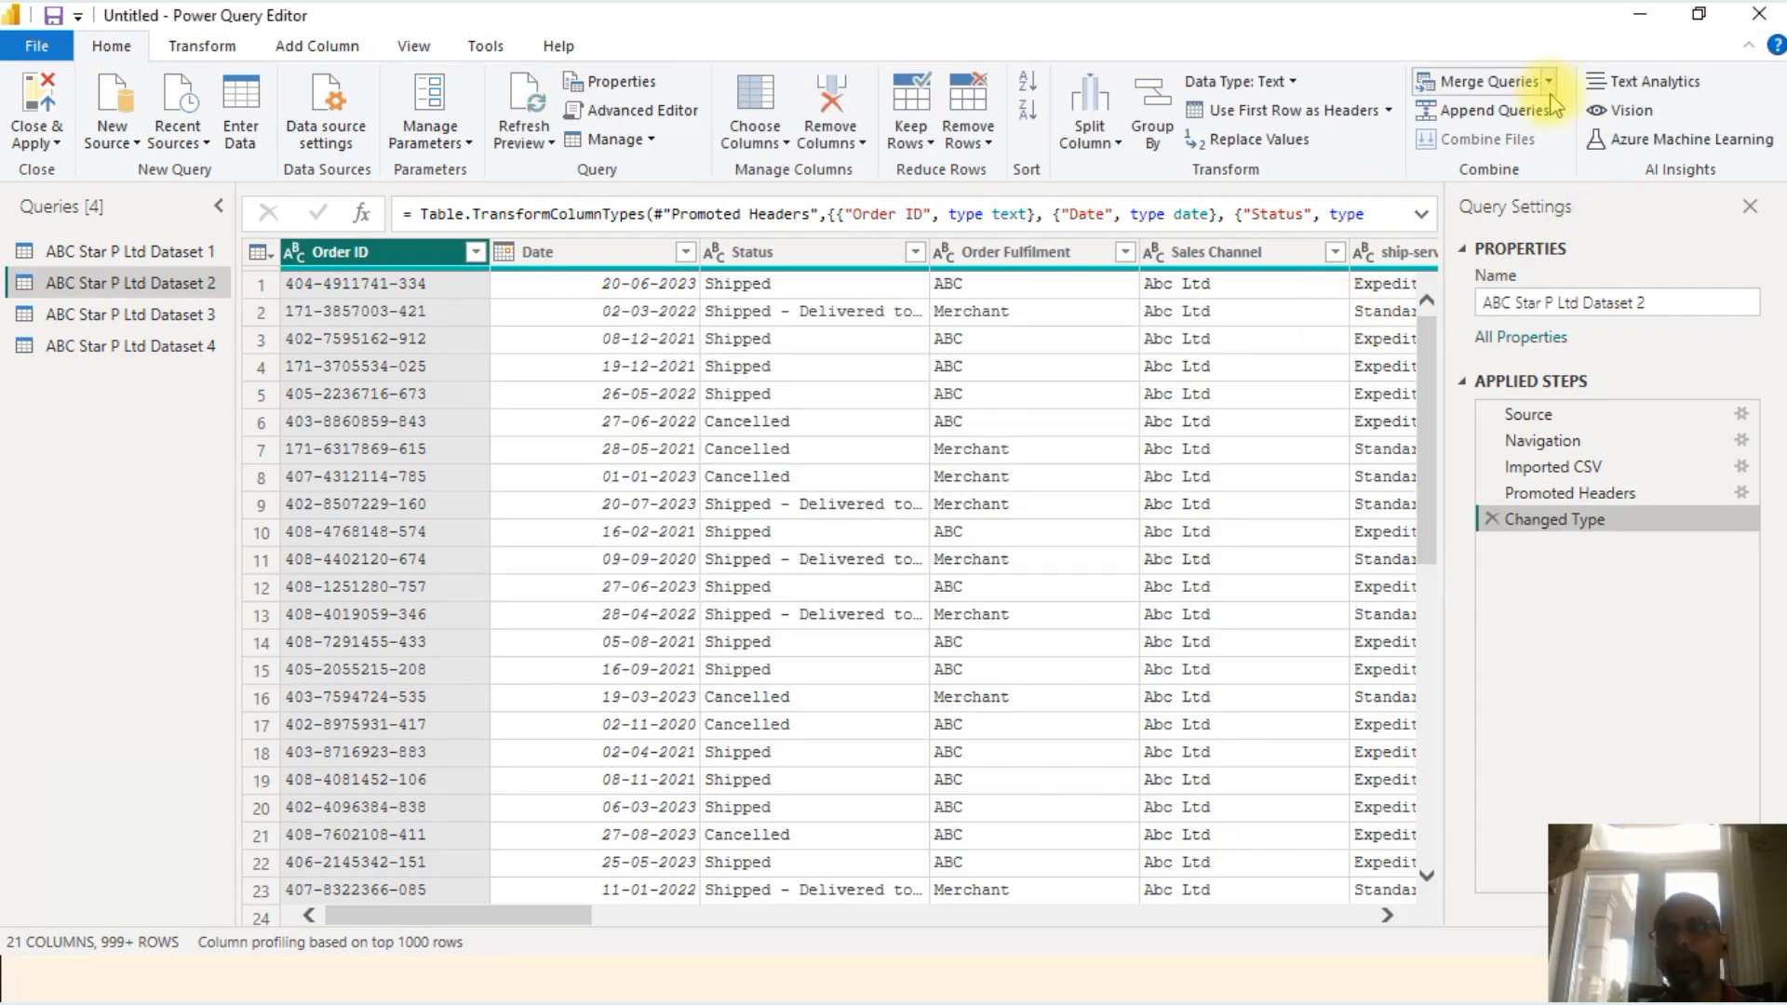
Step: Append ABC Star P Ltd Dataset 2 and ABC Star P Ltd Dataset 4 as a new two-table query
{"action": "left_click", "coordinate": [1556, 110]}
{"action": "left_click", "coordinate": [1556, 171]}
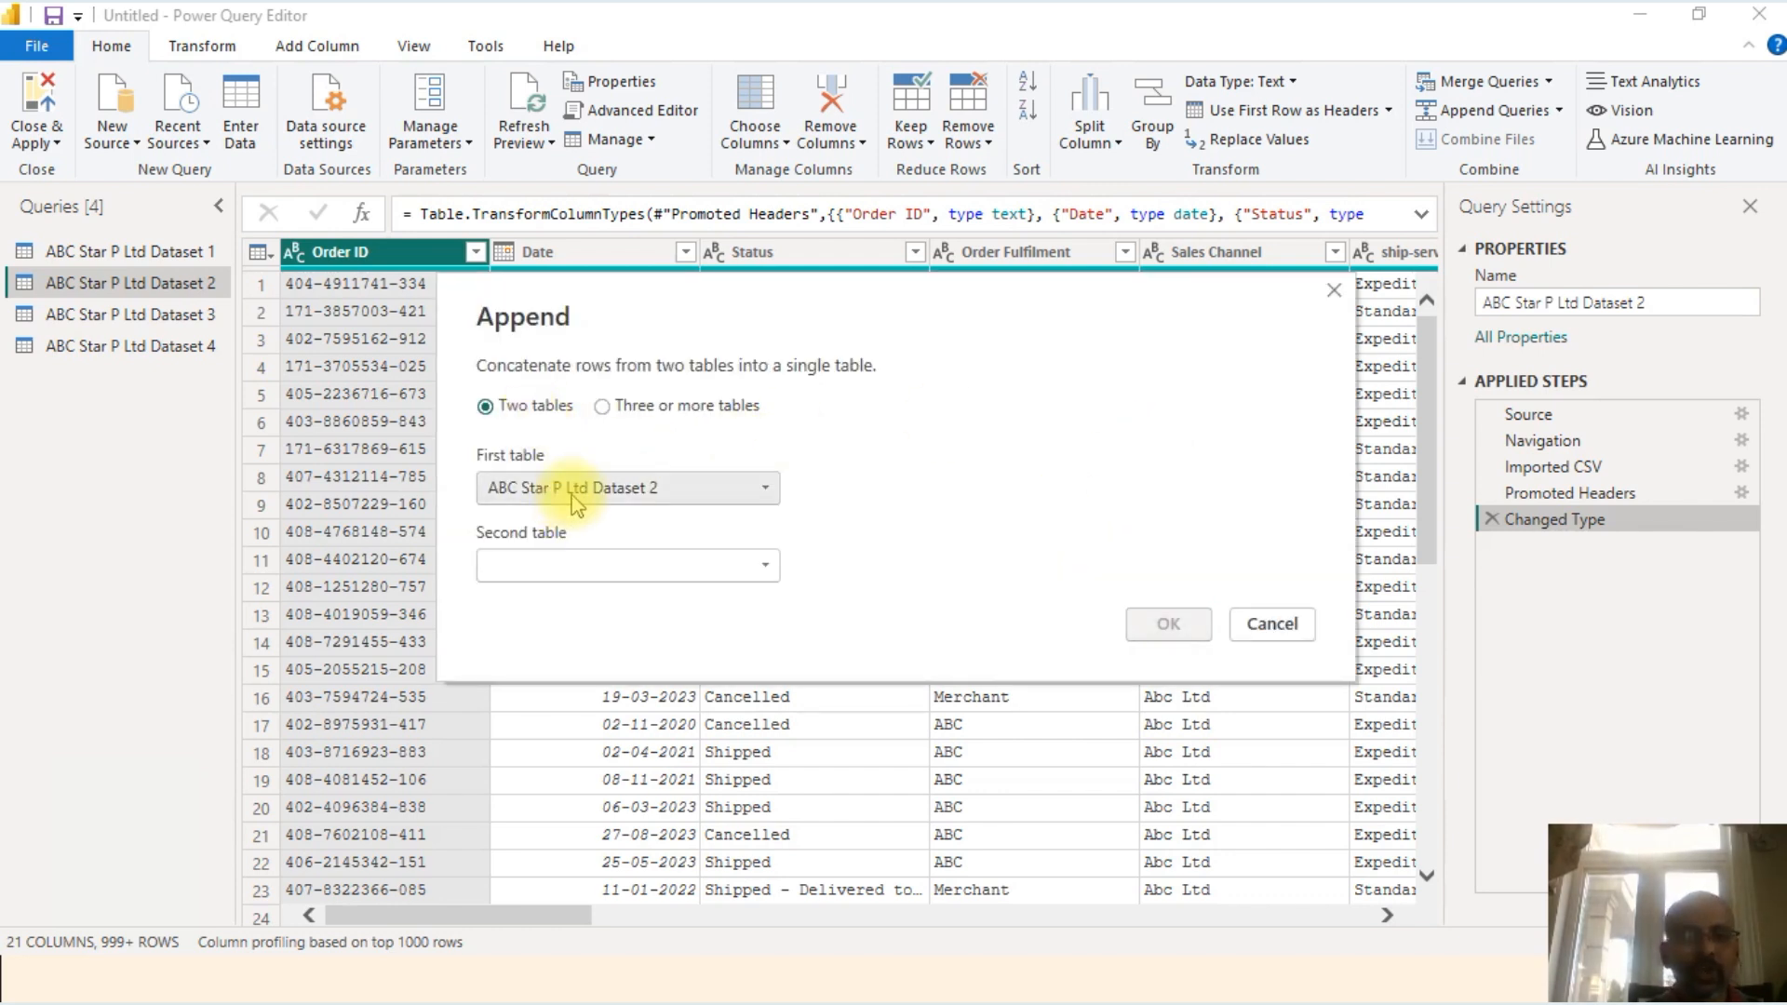
{"action": "left_click", "coordinate": [765, 564]}
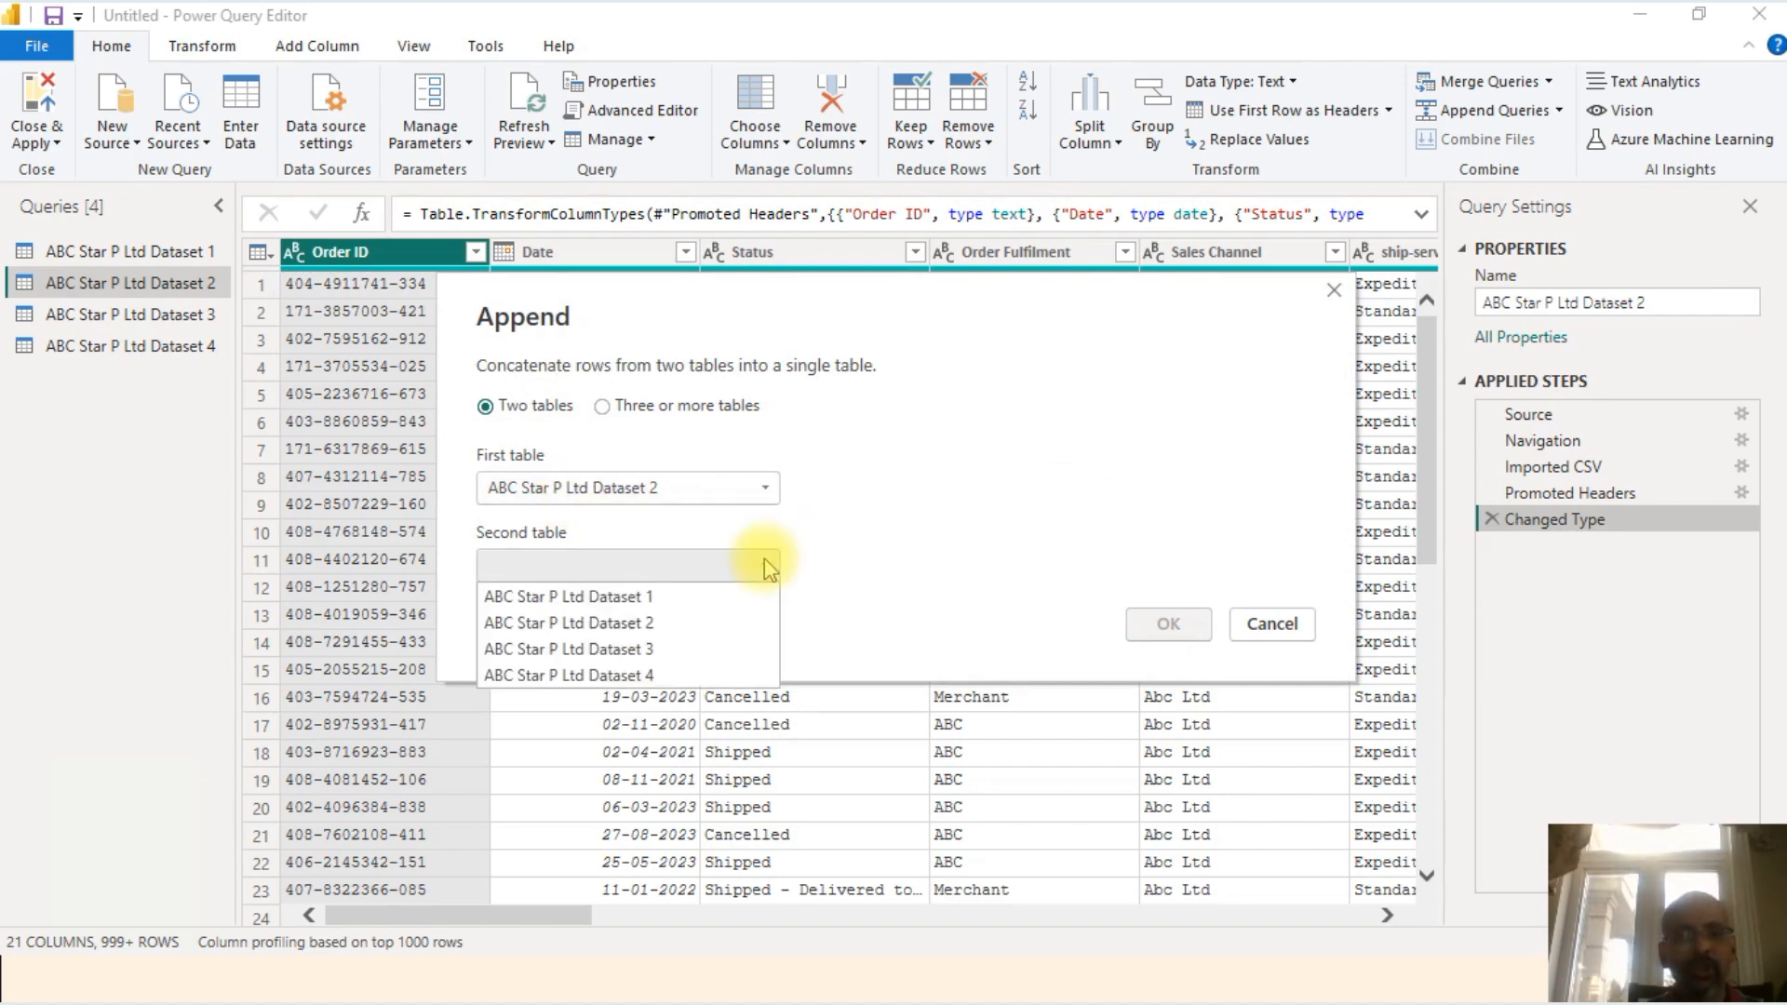
{"action": "left_click", "coordinate": [657, 674]}
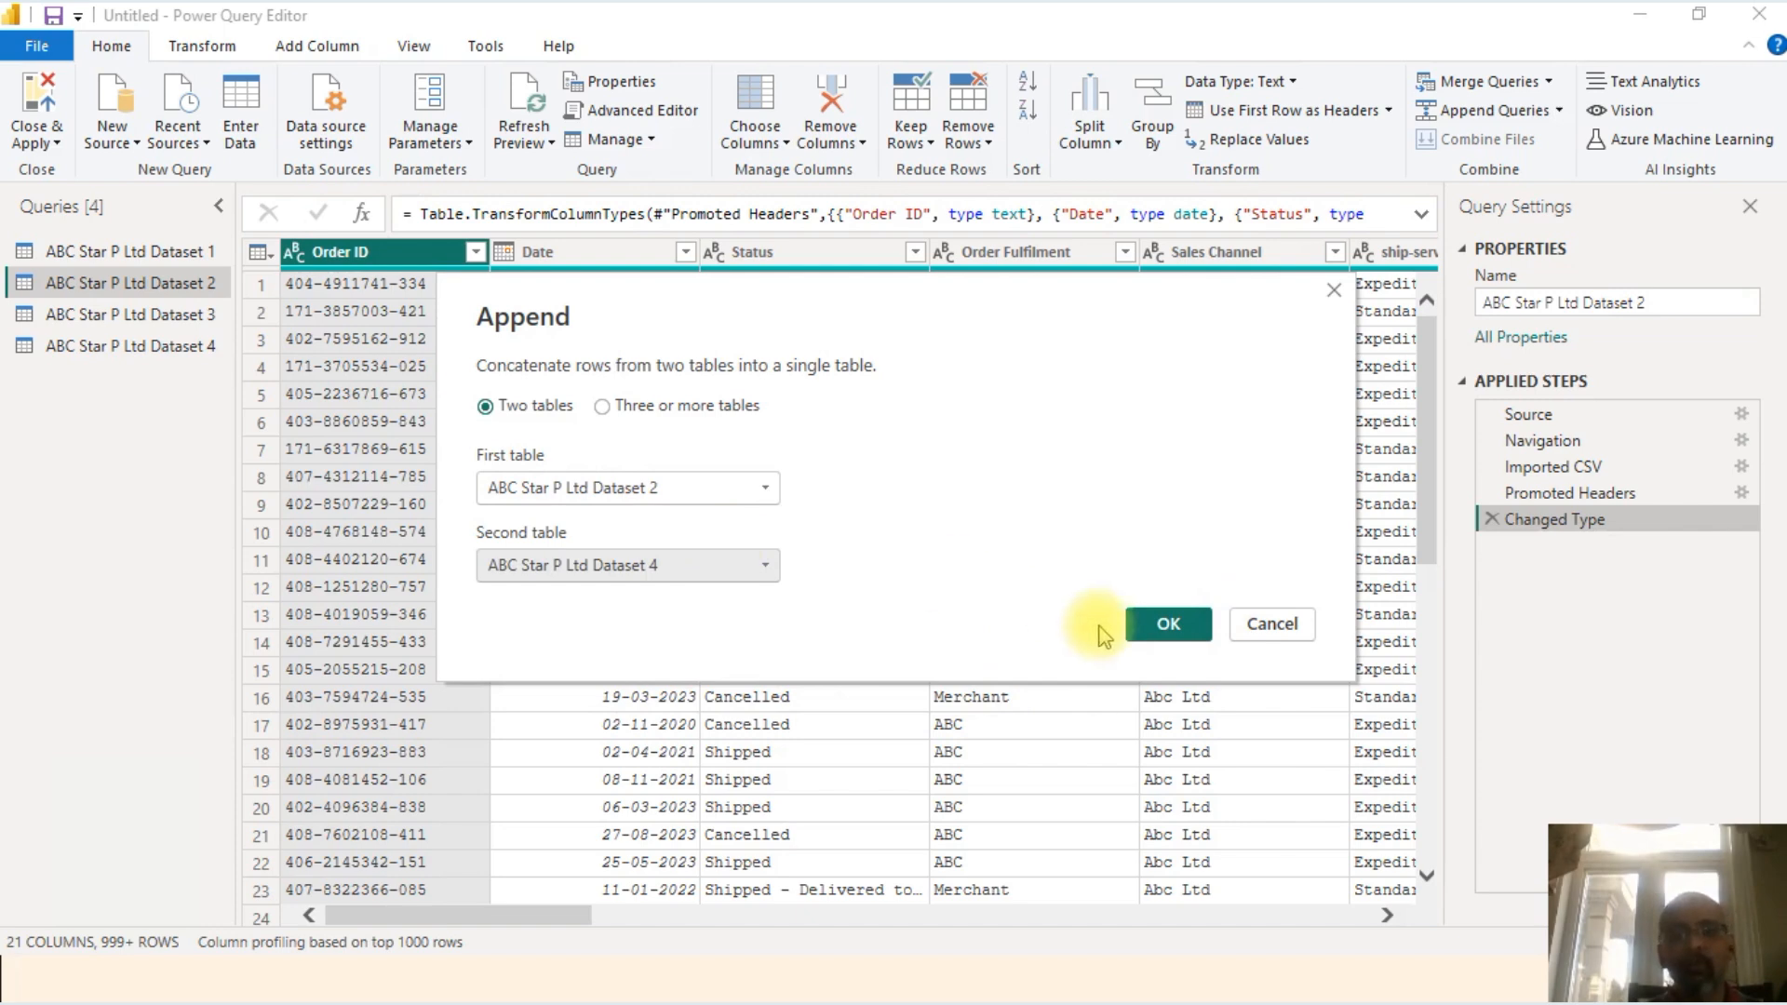
{"action": "left_click", "coordinate": [1147, 617]}
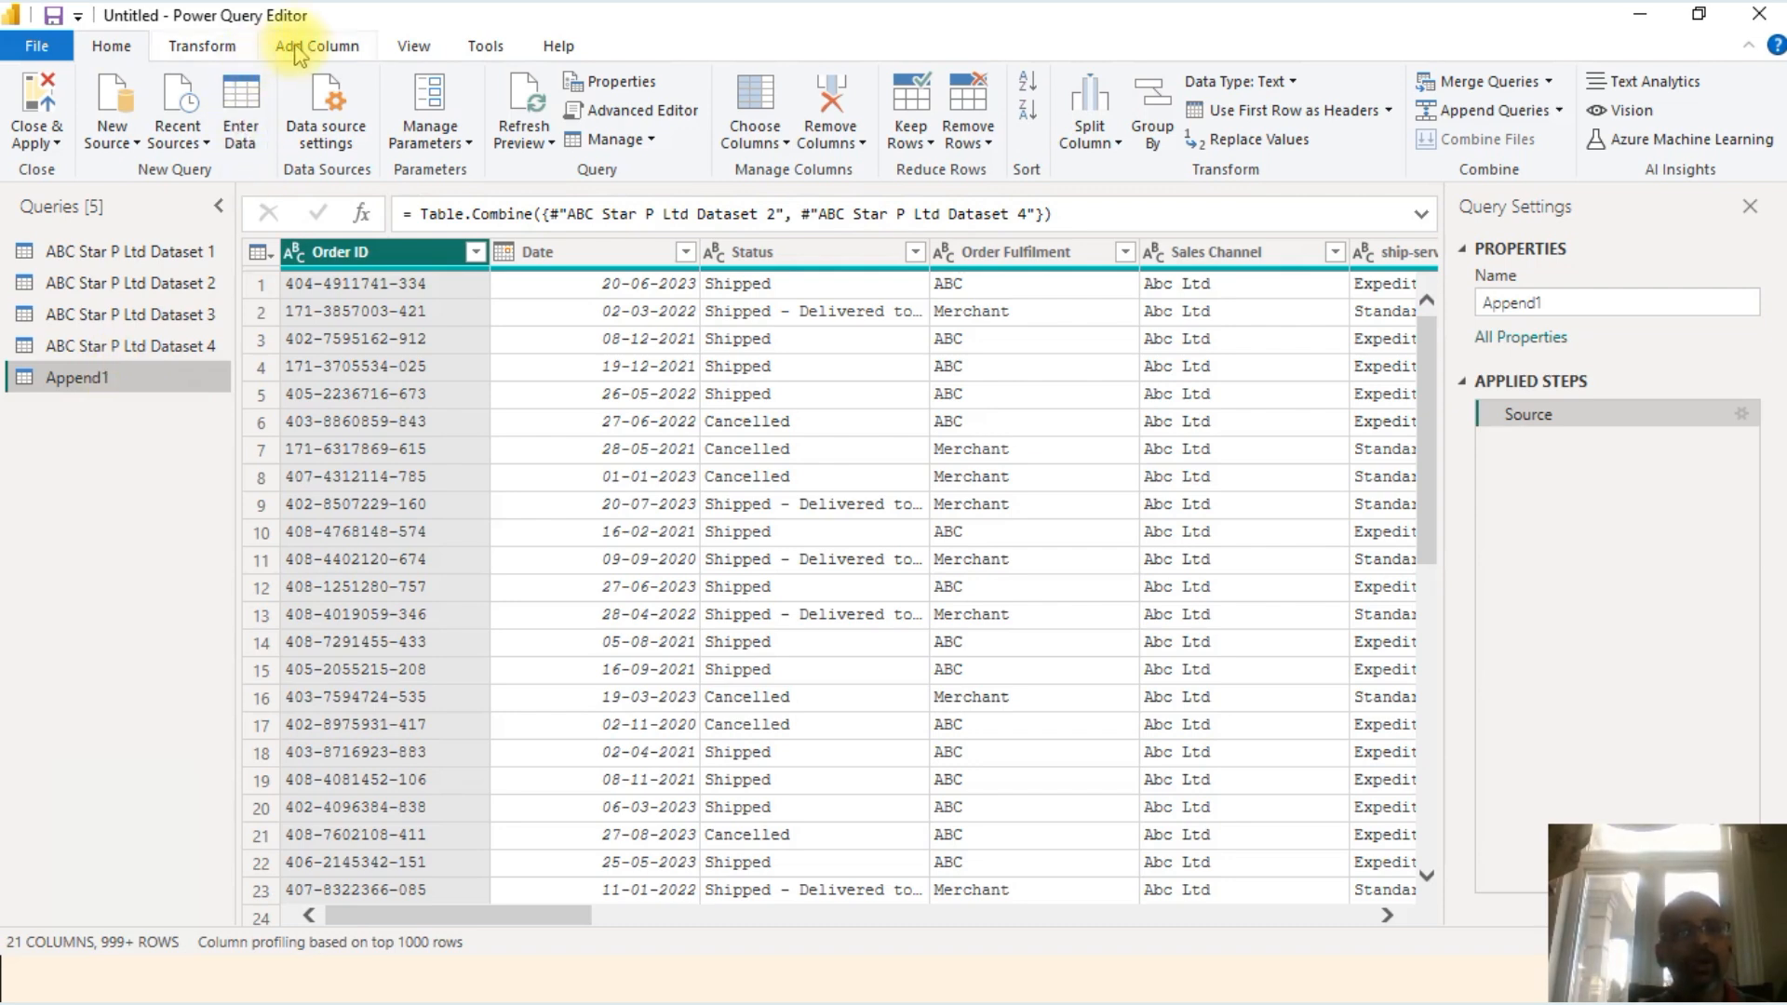
Step: Count the rows of the new appended query and return to Dataset 2
{"action": "left_click", "coordinate": [194, 46]}
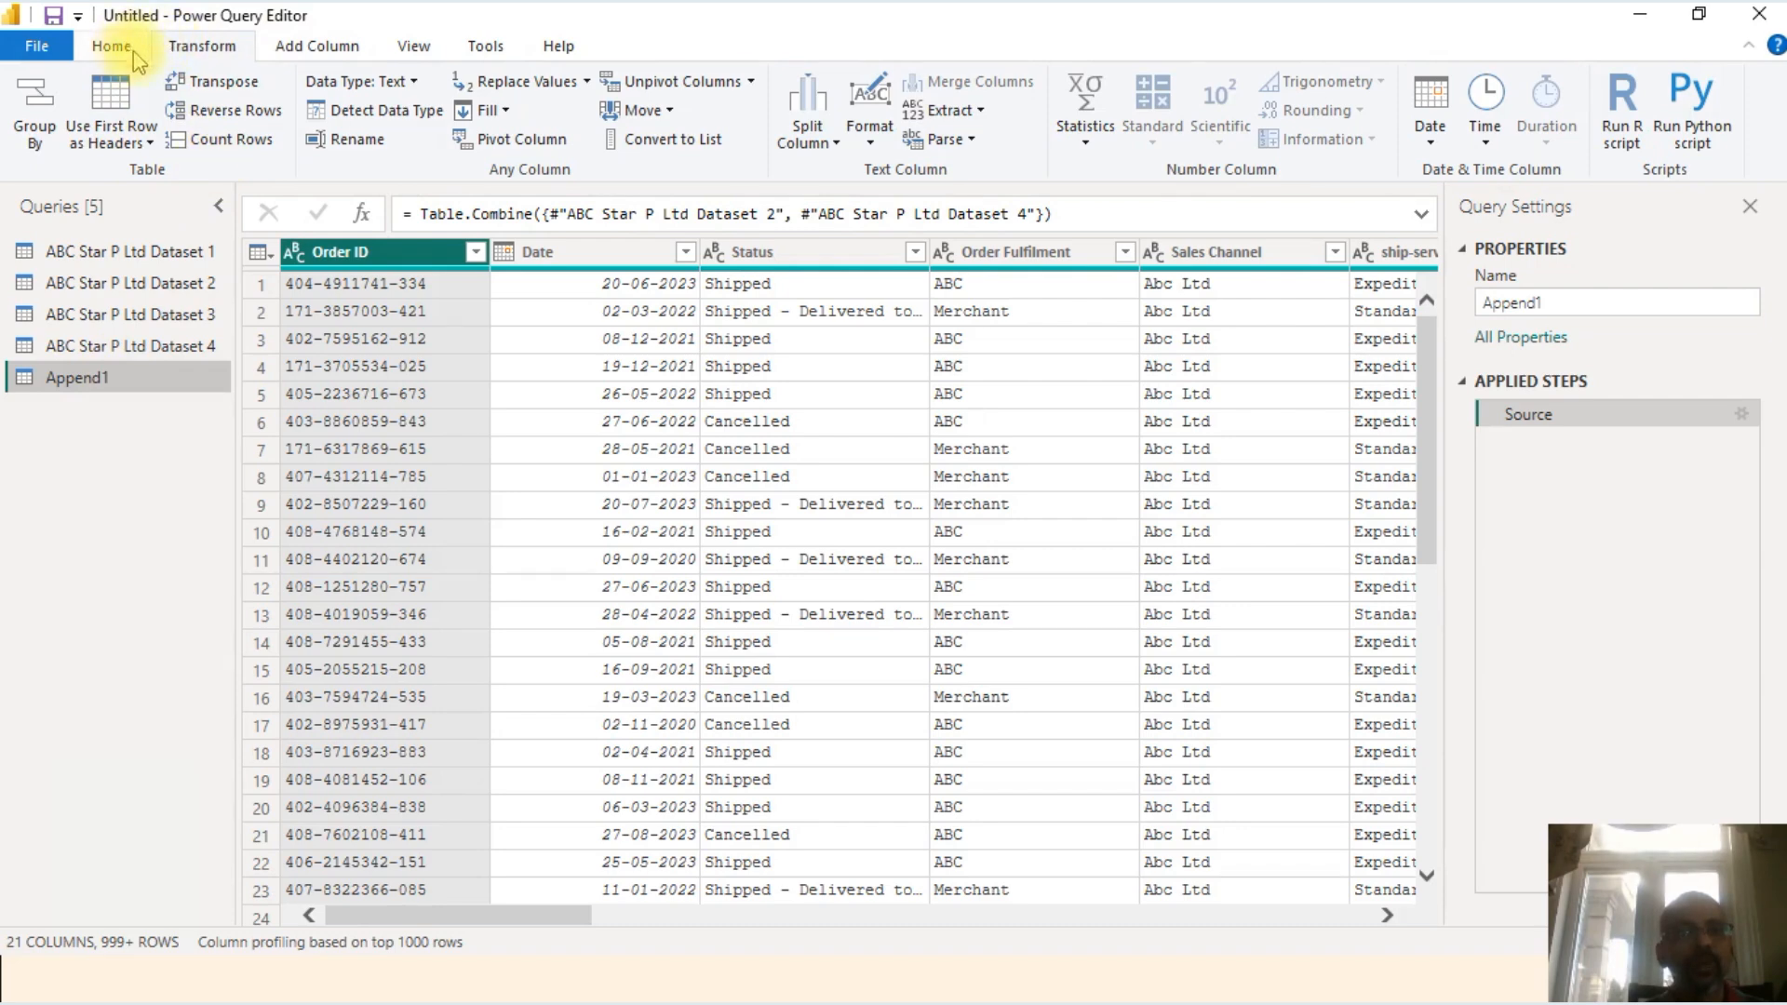
{"action": "left_click", "coordinate": [223, 138]}
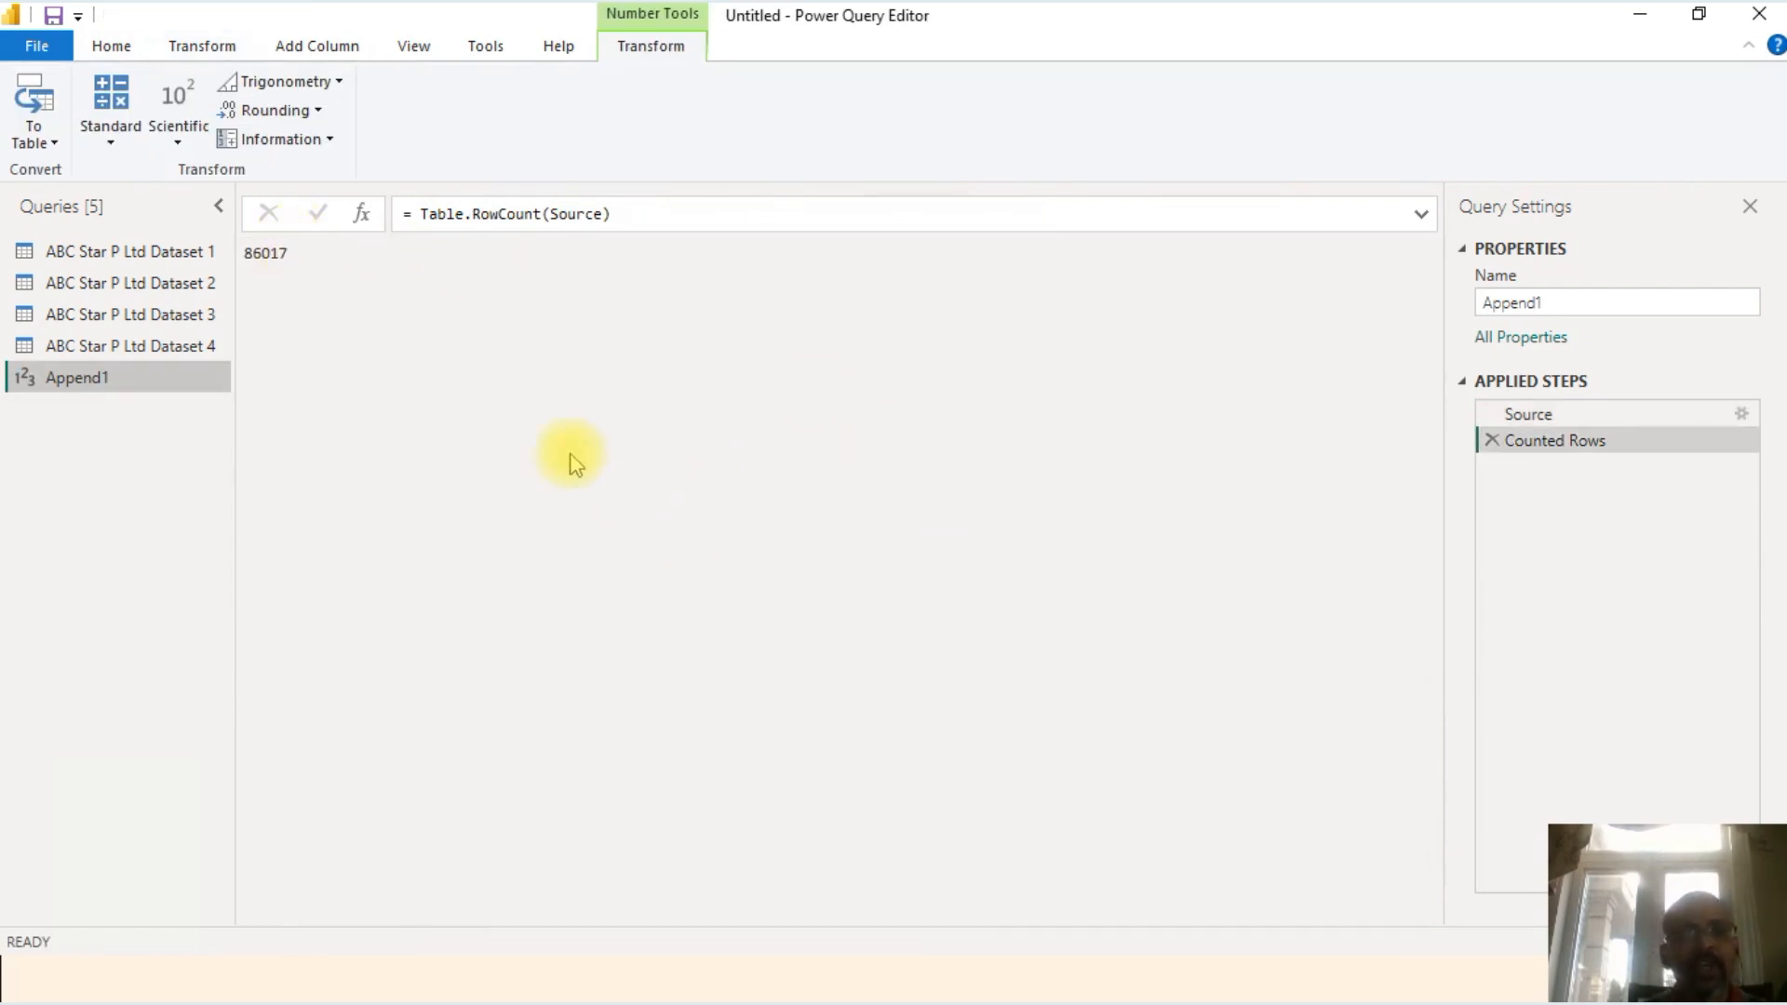
{"action": "left_click", "coordinate": [204, 285]}
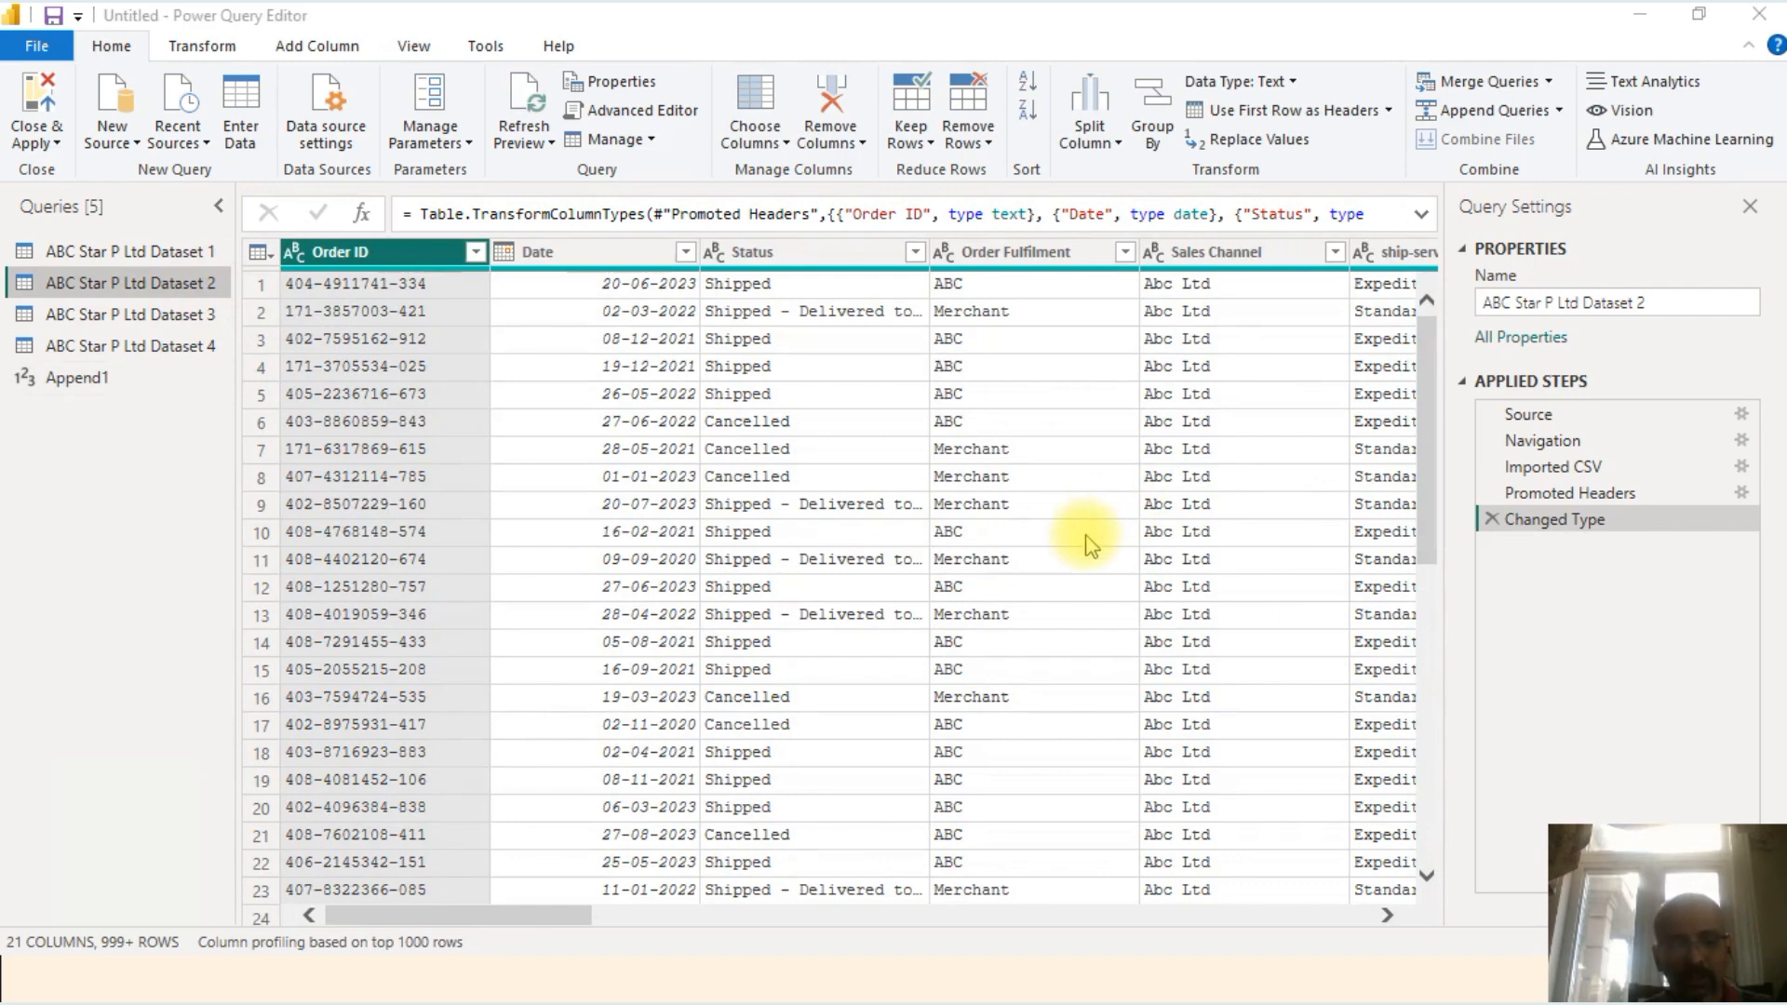
Step: Open the Windows Calculator and restore it from full screen to a small window
{"action": "key", "text": "super"}
{"action": "type", "text": "calc"}
{"action": "key", "text": "Return"}
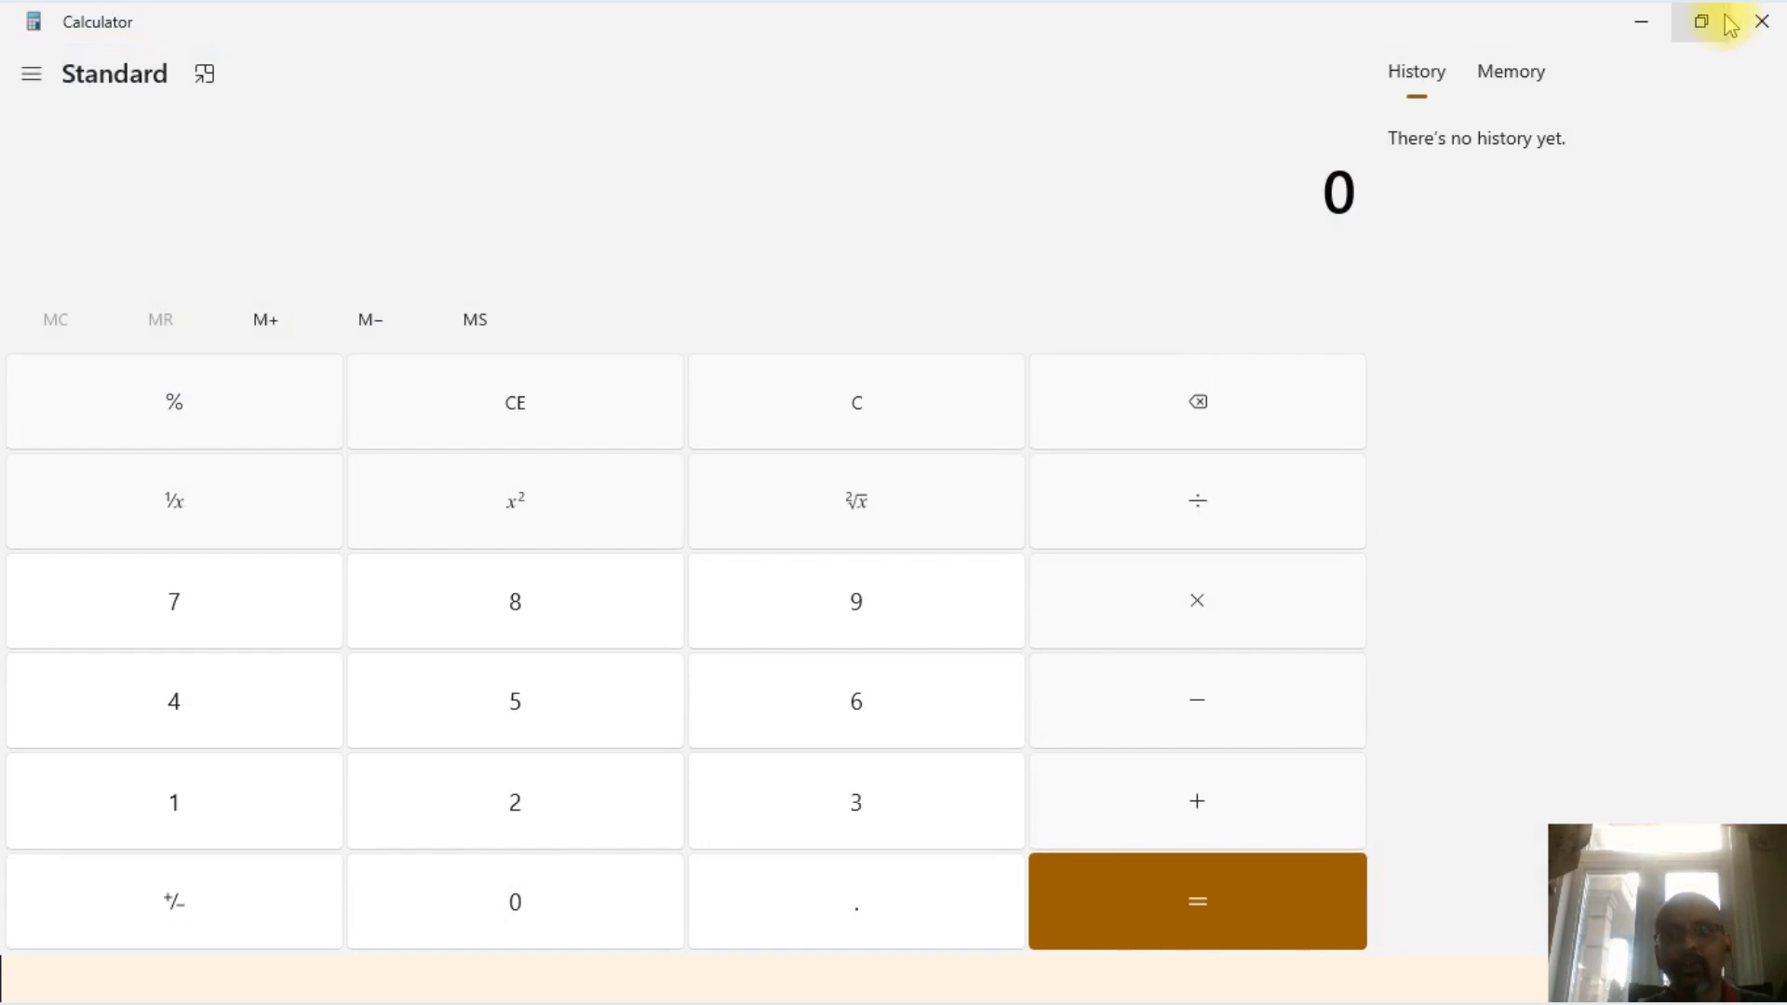
{"action": "left_click", "coordinate": [1727, 22]}
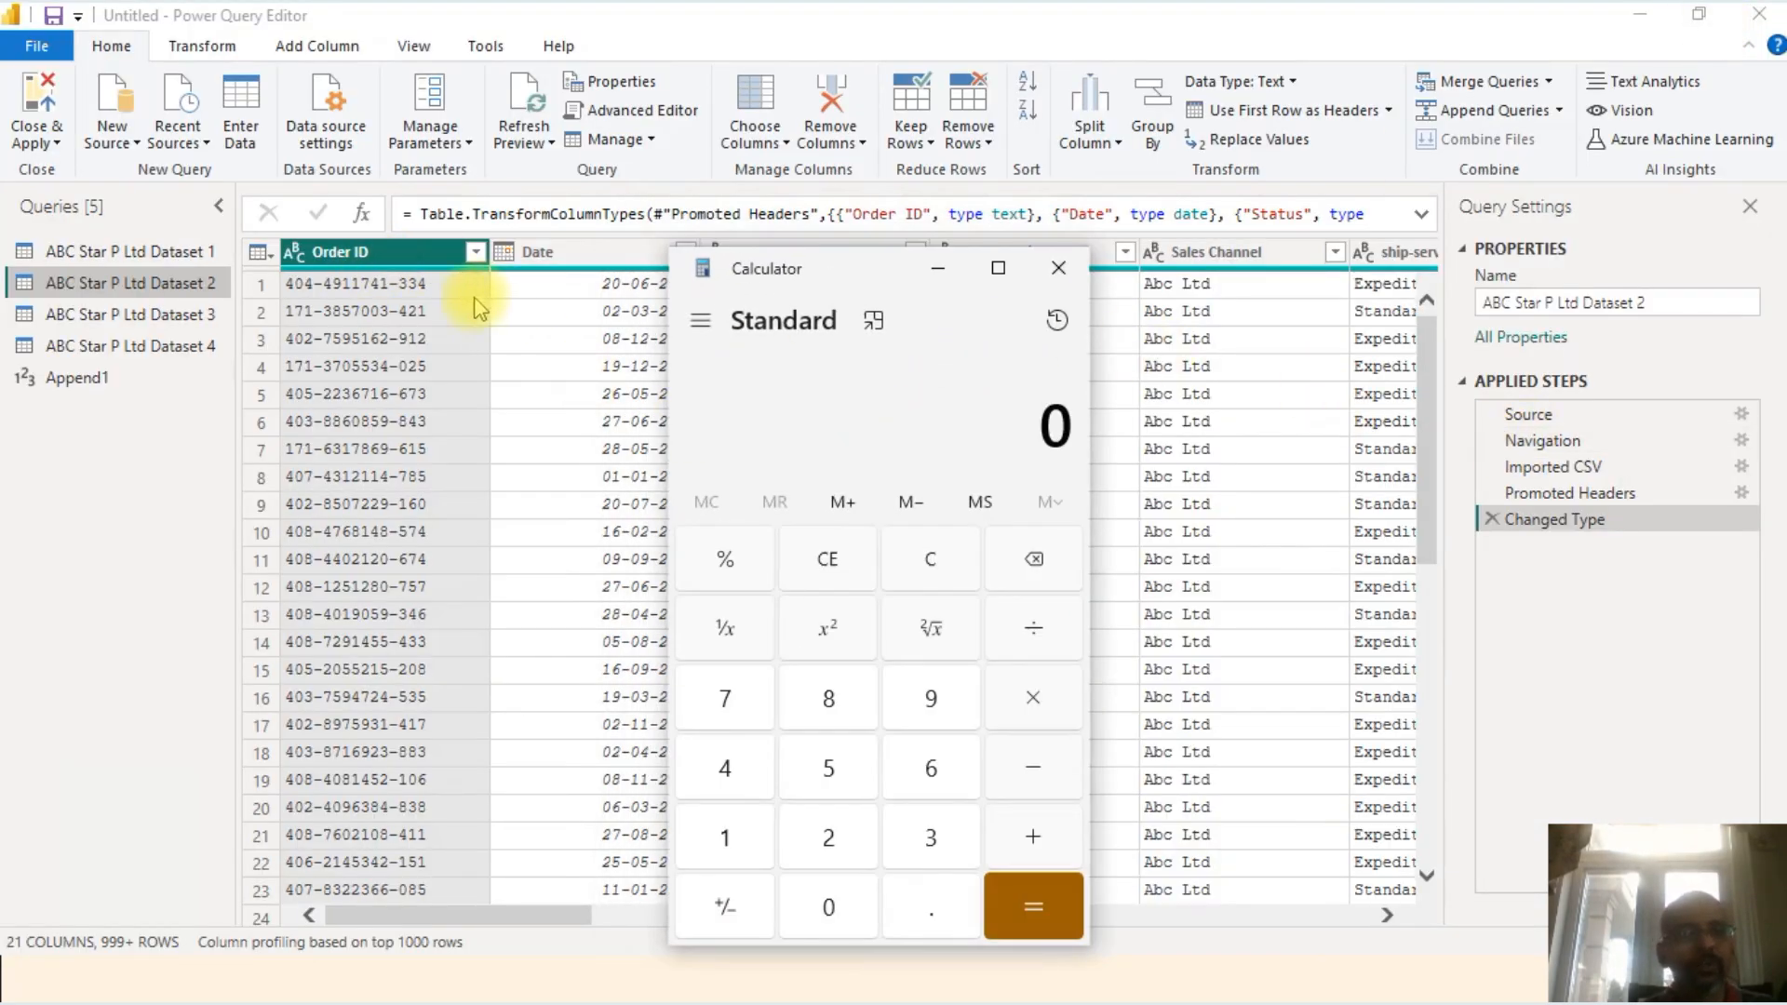
Step: Return to Power Query Editor and count the rows of ABC Star P Ltd Dataset 2
{"action": "left_click", "coordinate": [212, 57]}
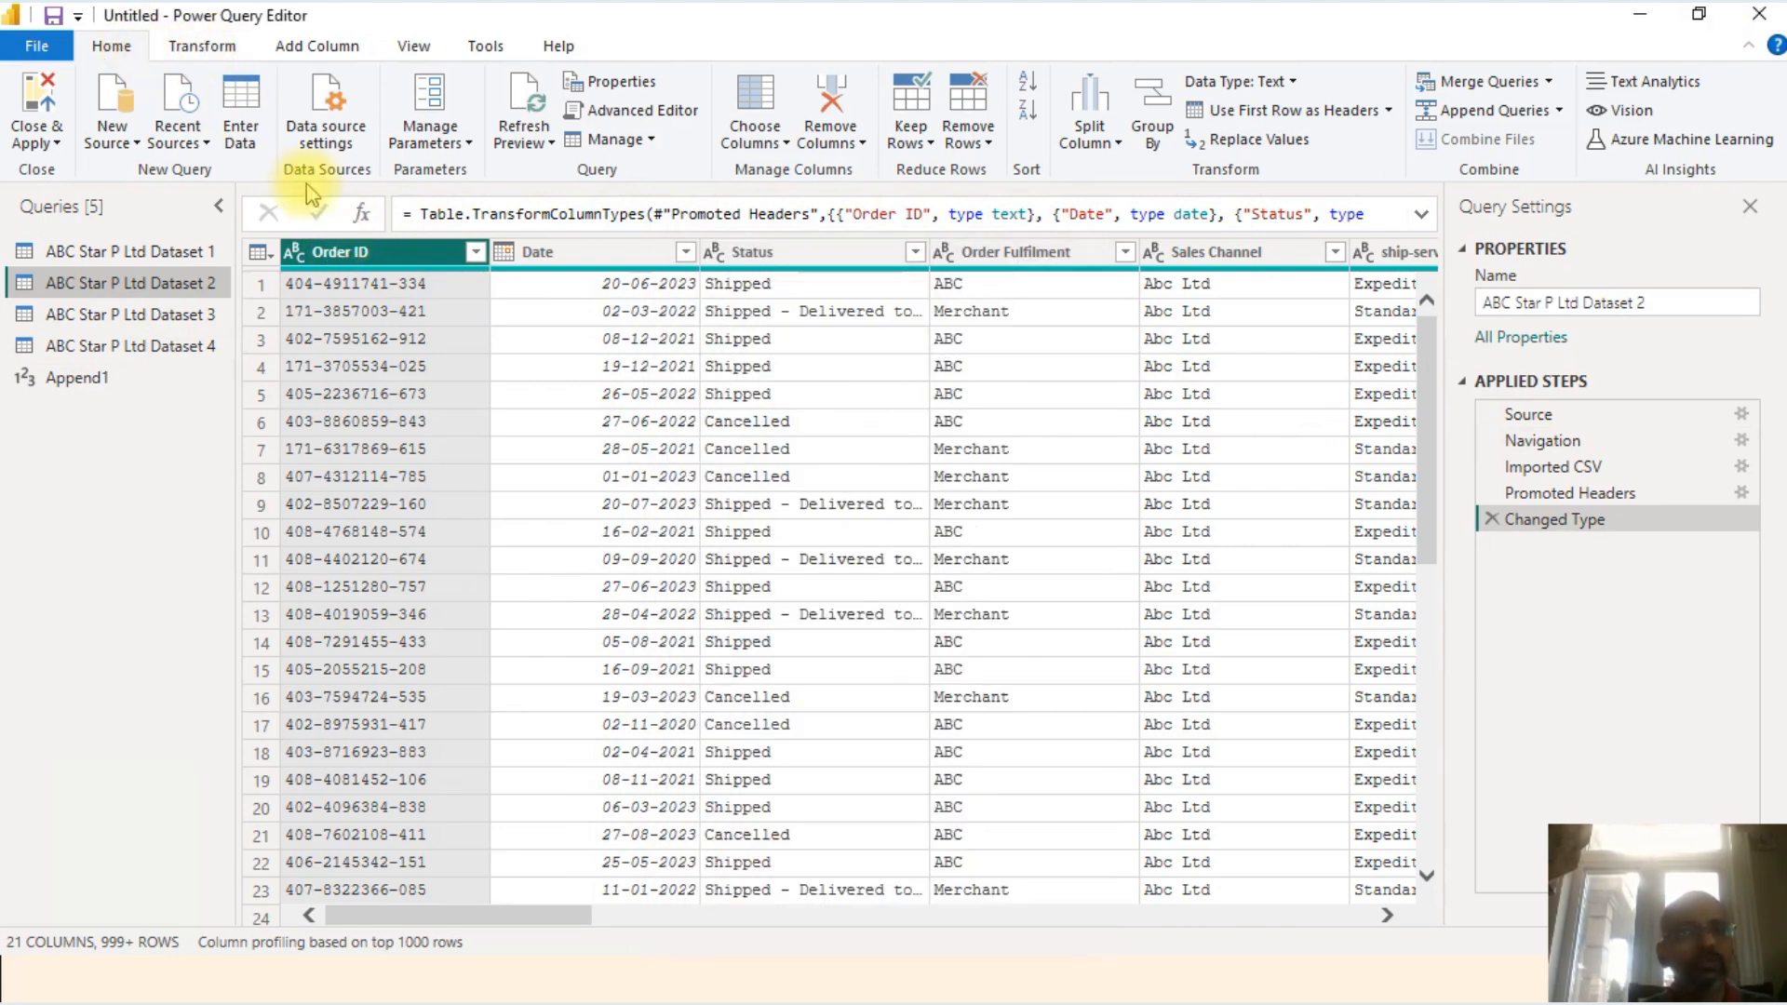
{"action": "left_click", "coordinate": [381, 391]}
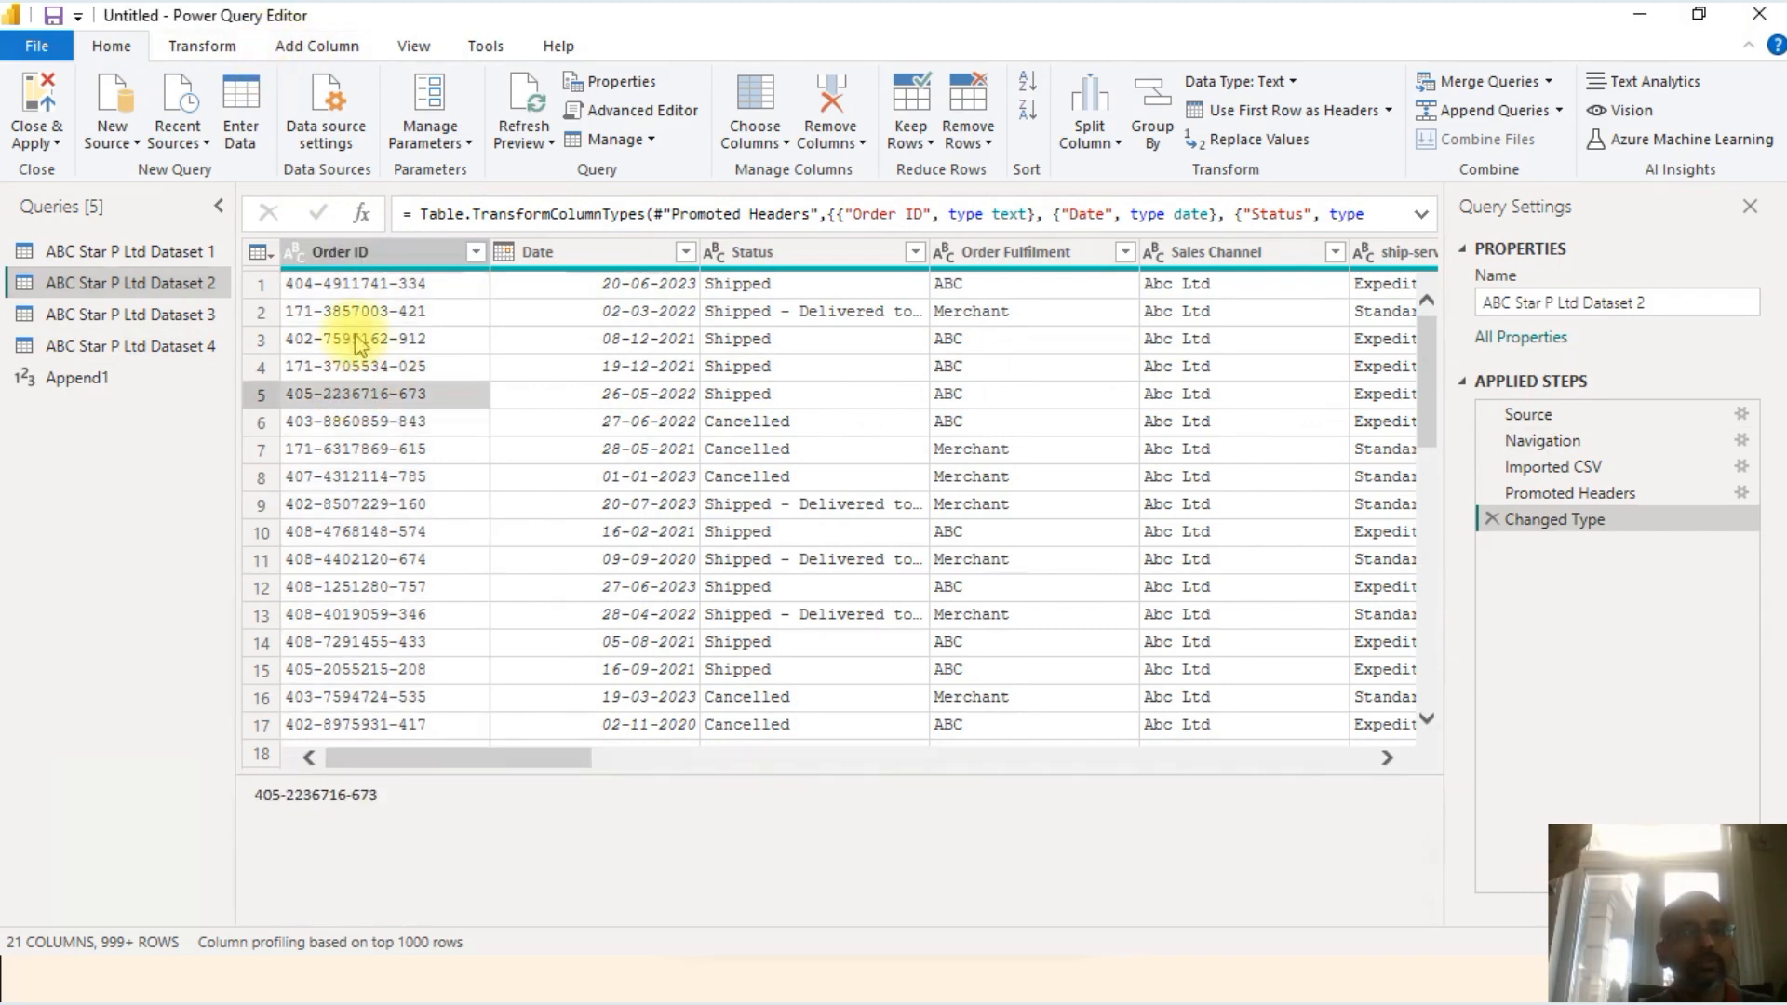
{"action": "left_click", "coordinate": [351, 283]}
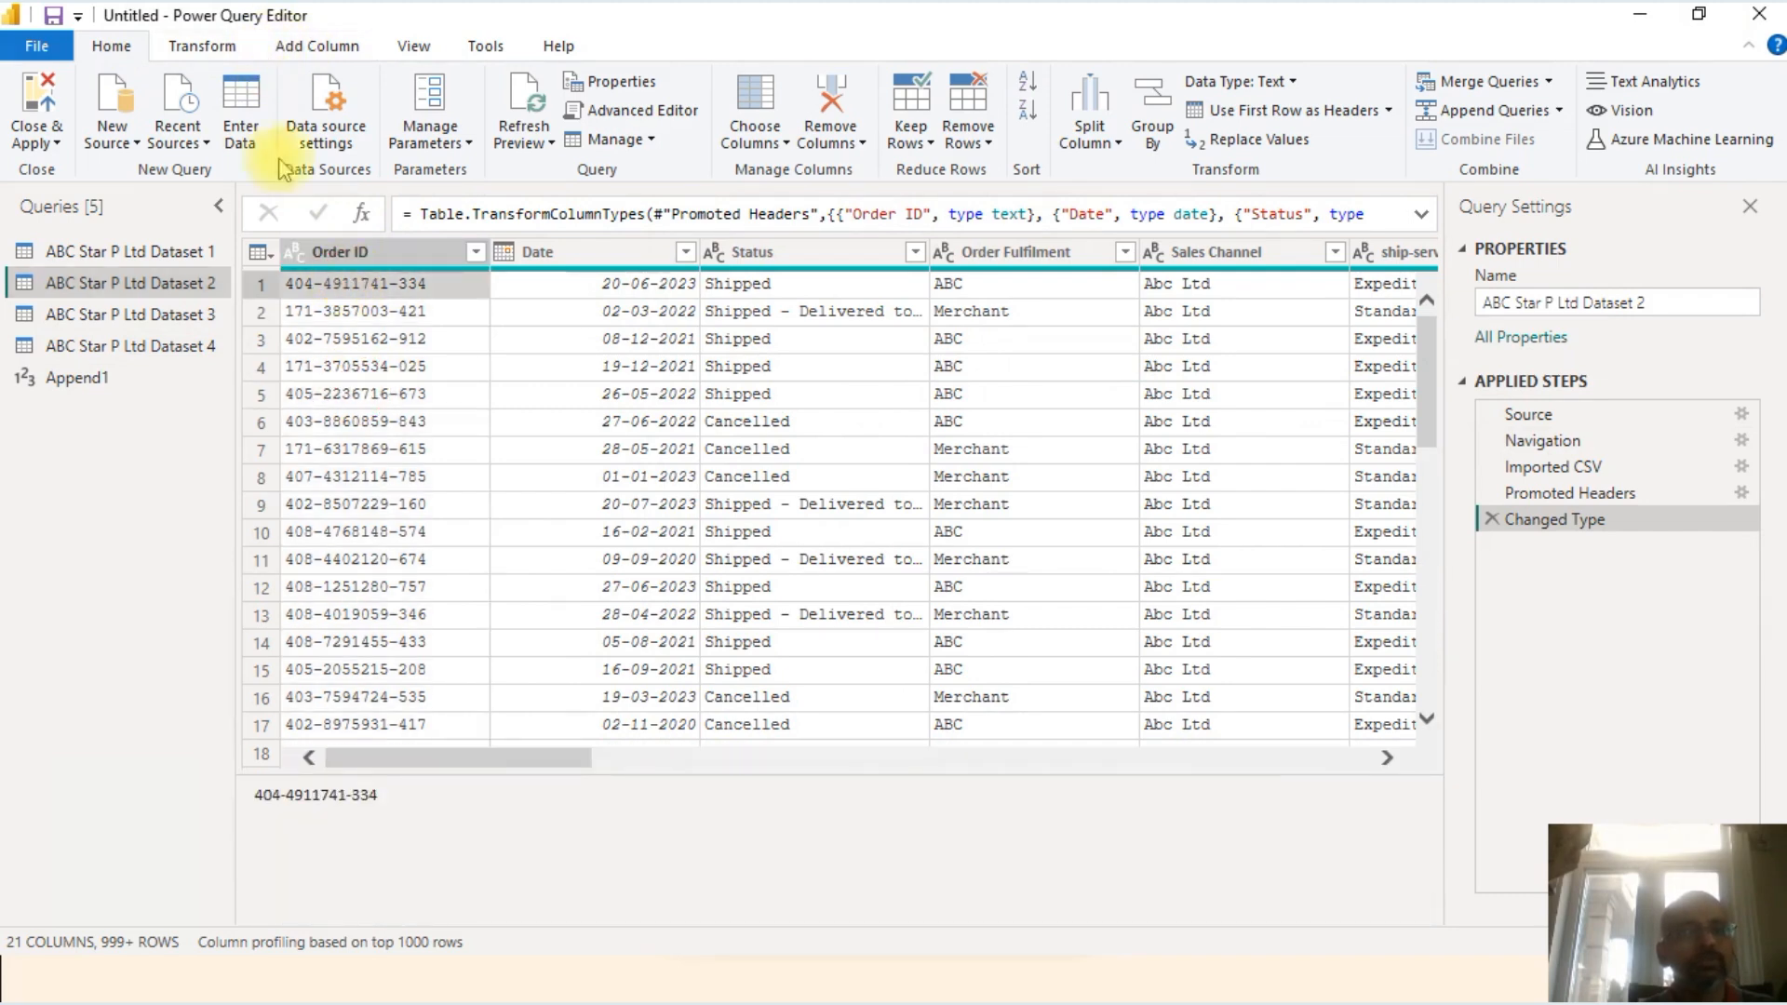
{"action": "left_click", "coordinate": [205, 46]}
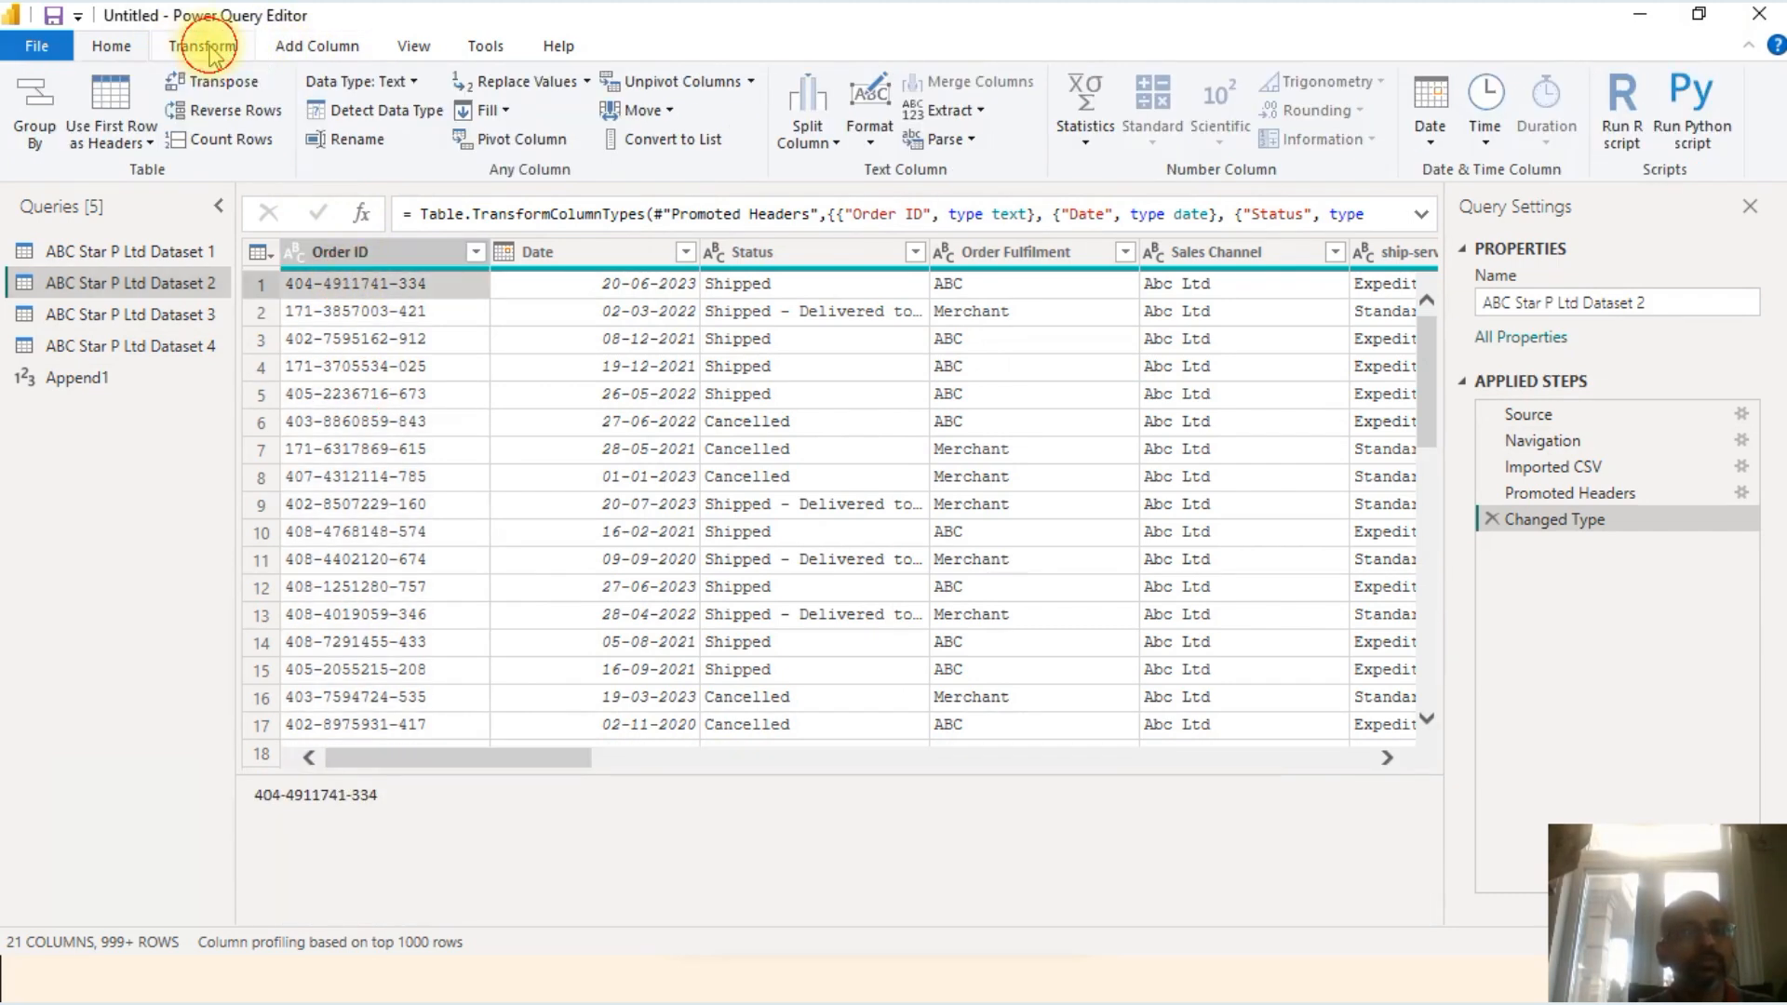
{"action": "left_click", "coordinate": [224, 142]}
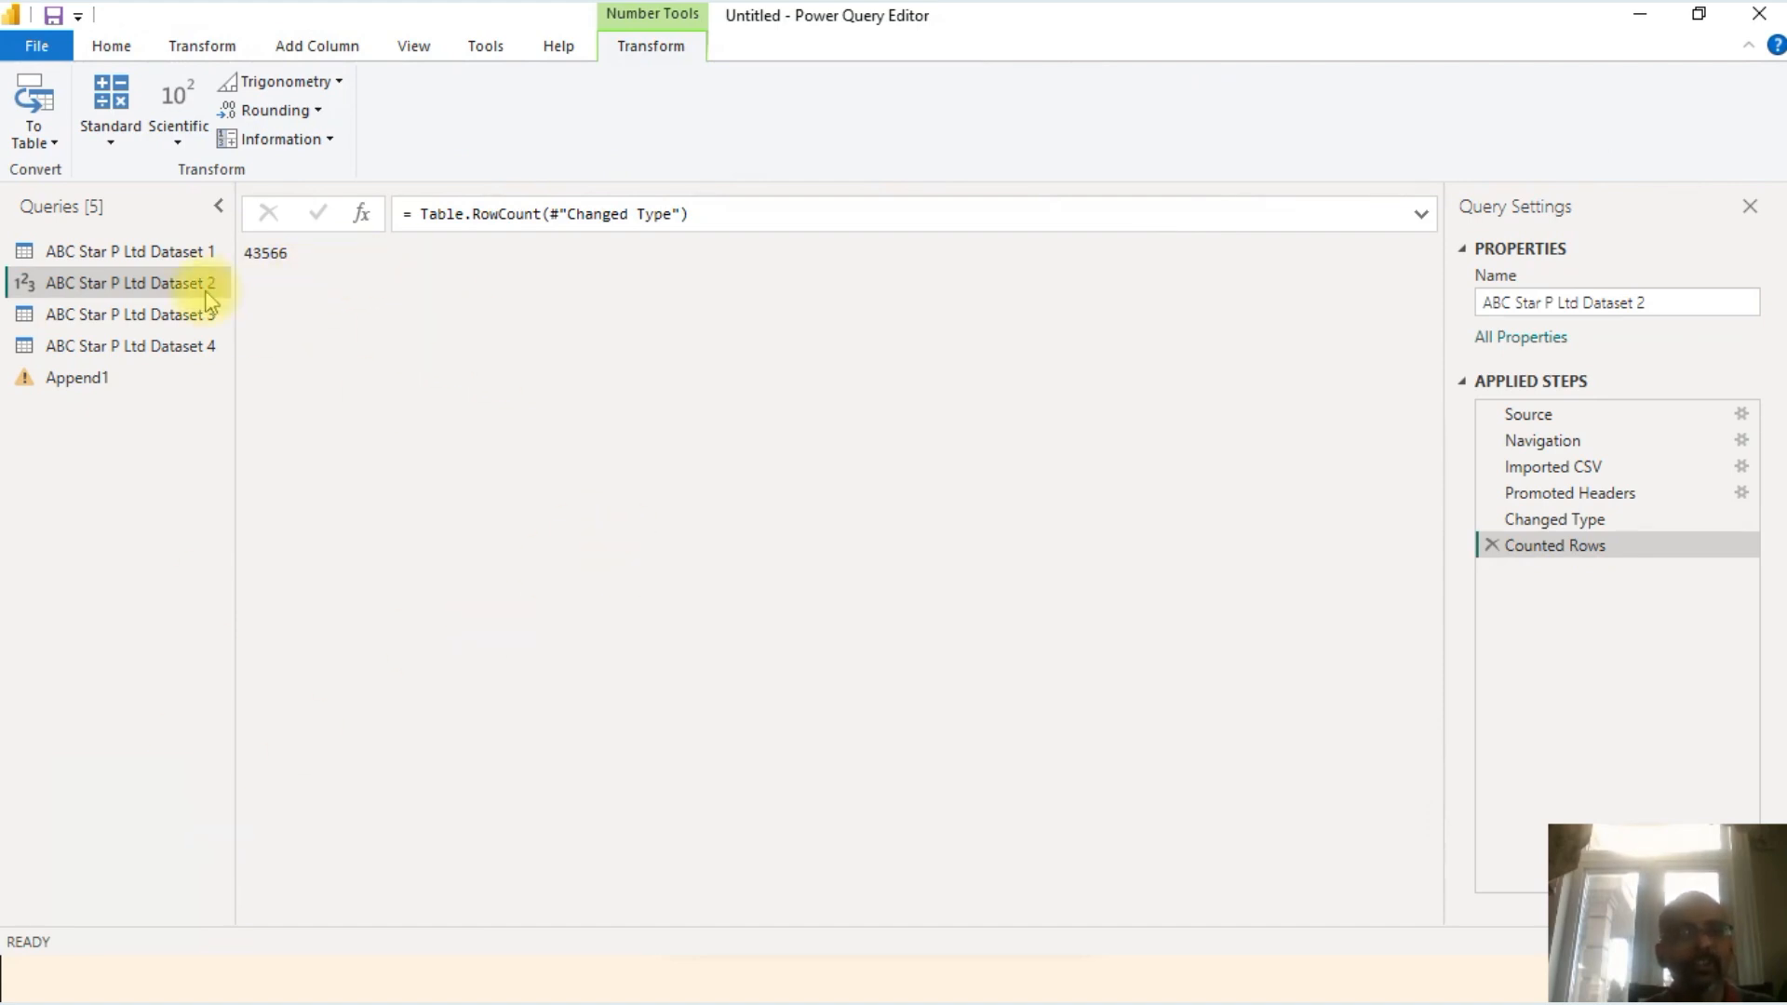
Step: Count the rows of ABC Star P Ltd Dataset 4
{"action": "left_click", "coordinate": [191, 358]}
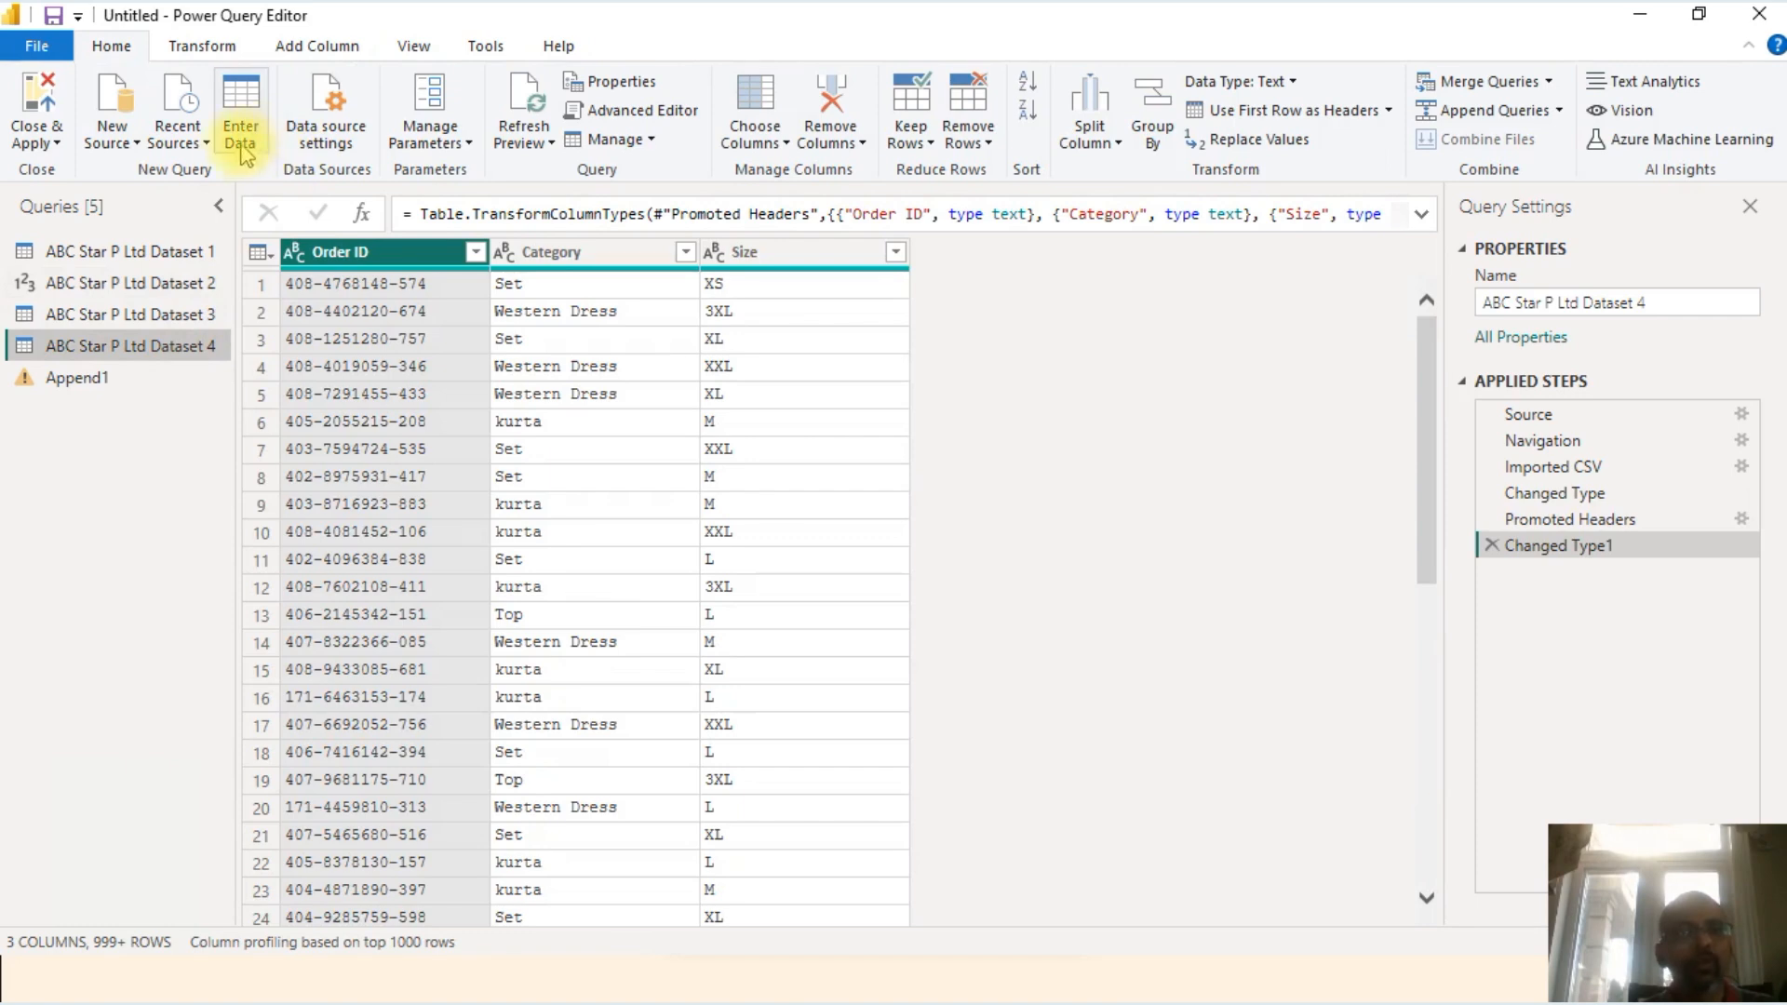
{"action": "left_click", "coordinate": [203, 46]}
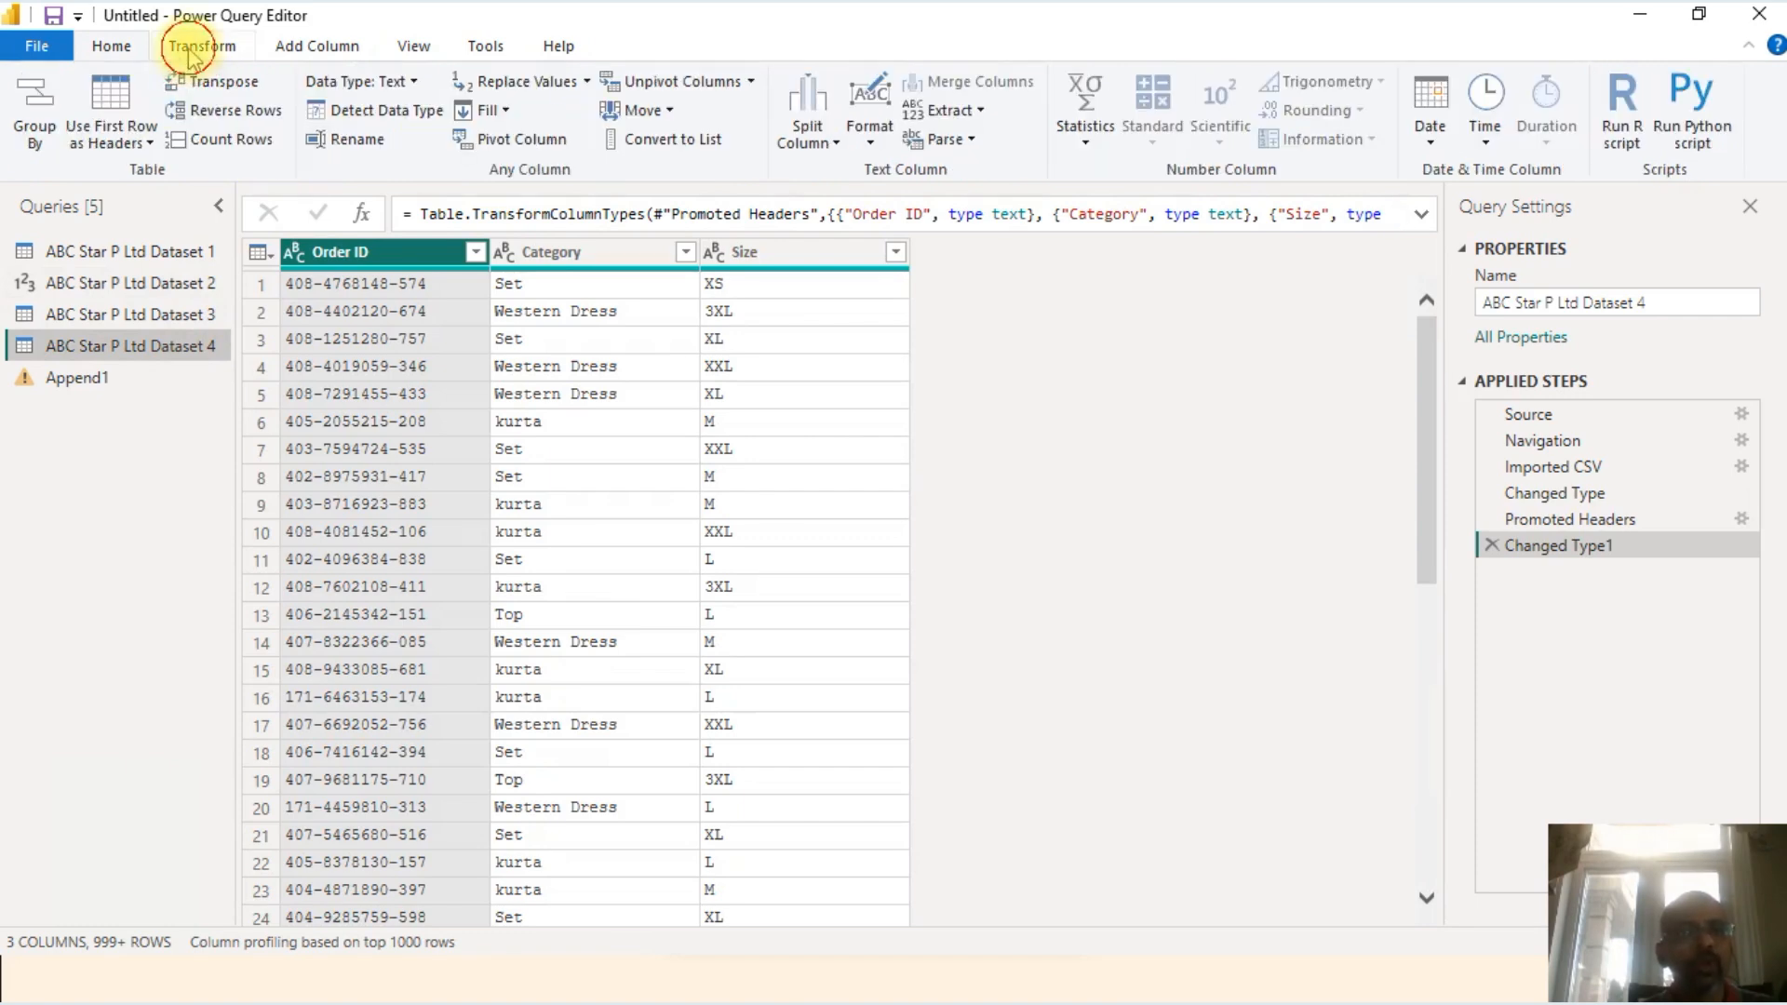
{"action": "left_click", "coordinate": [228, 145]}
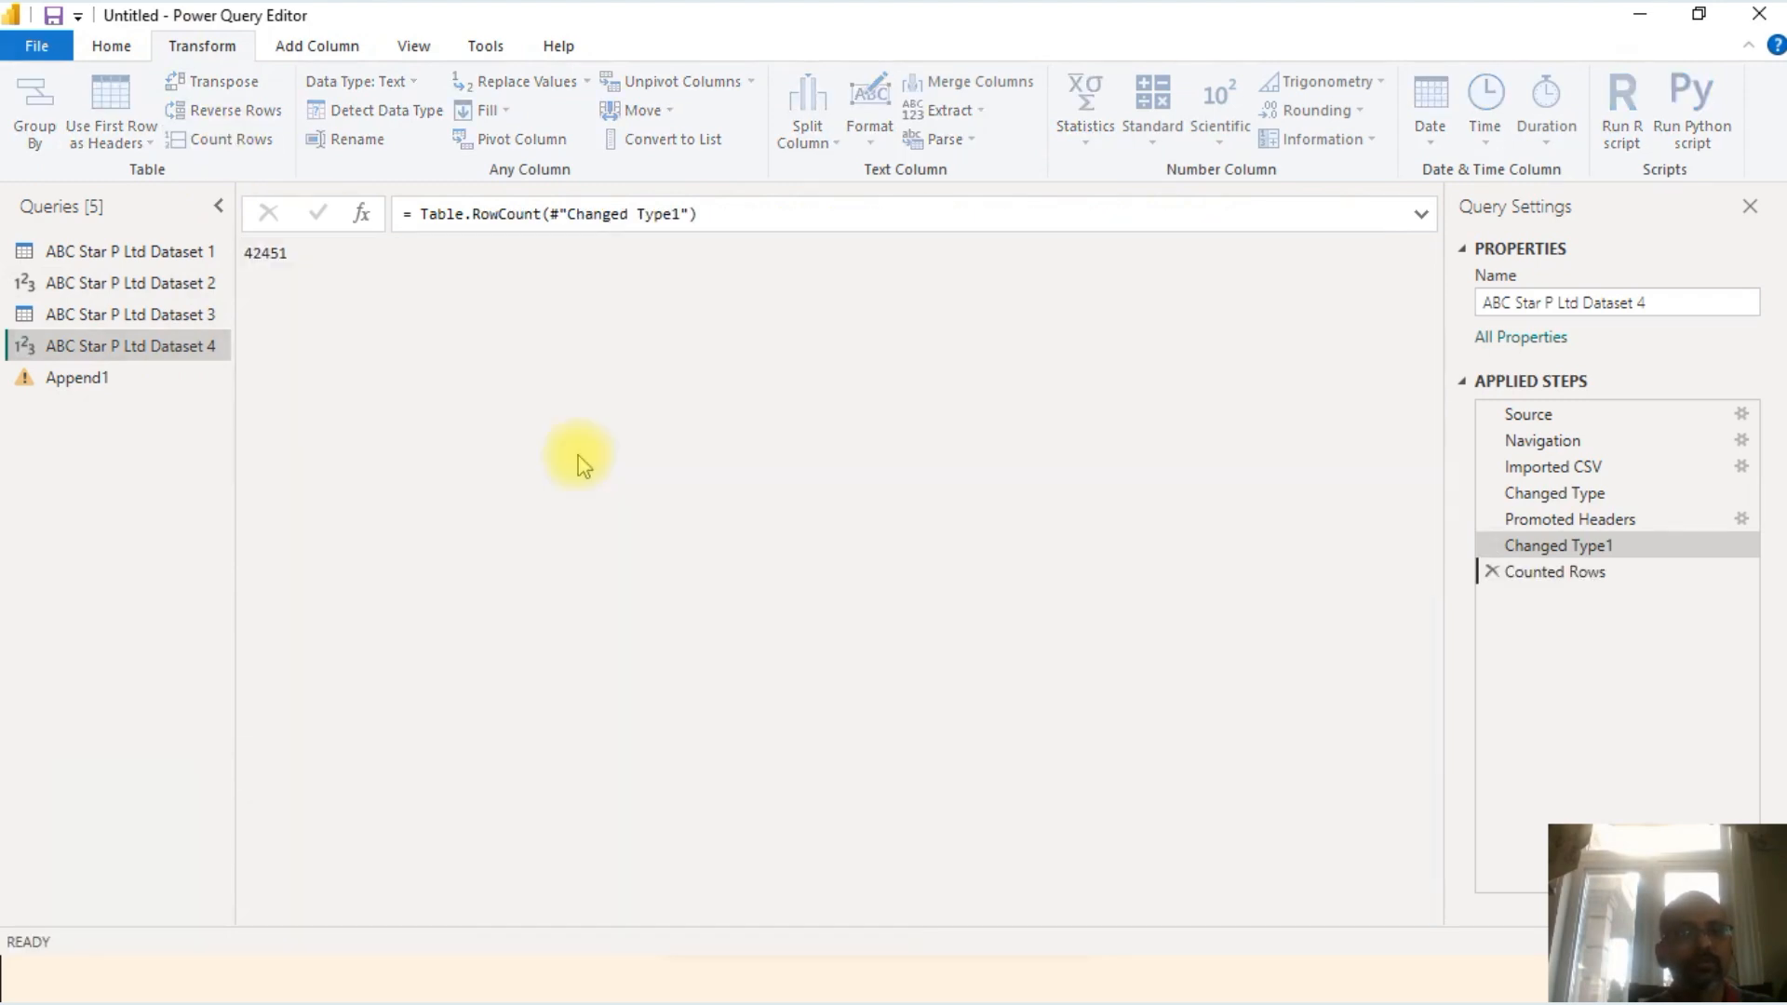
Step: Switch to Calculator, add the two row counts 43566 and 42451, and close it
{"action": "key", "text": "alt+Tab"}
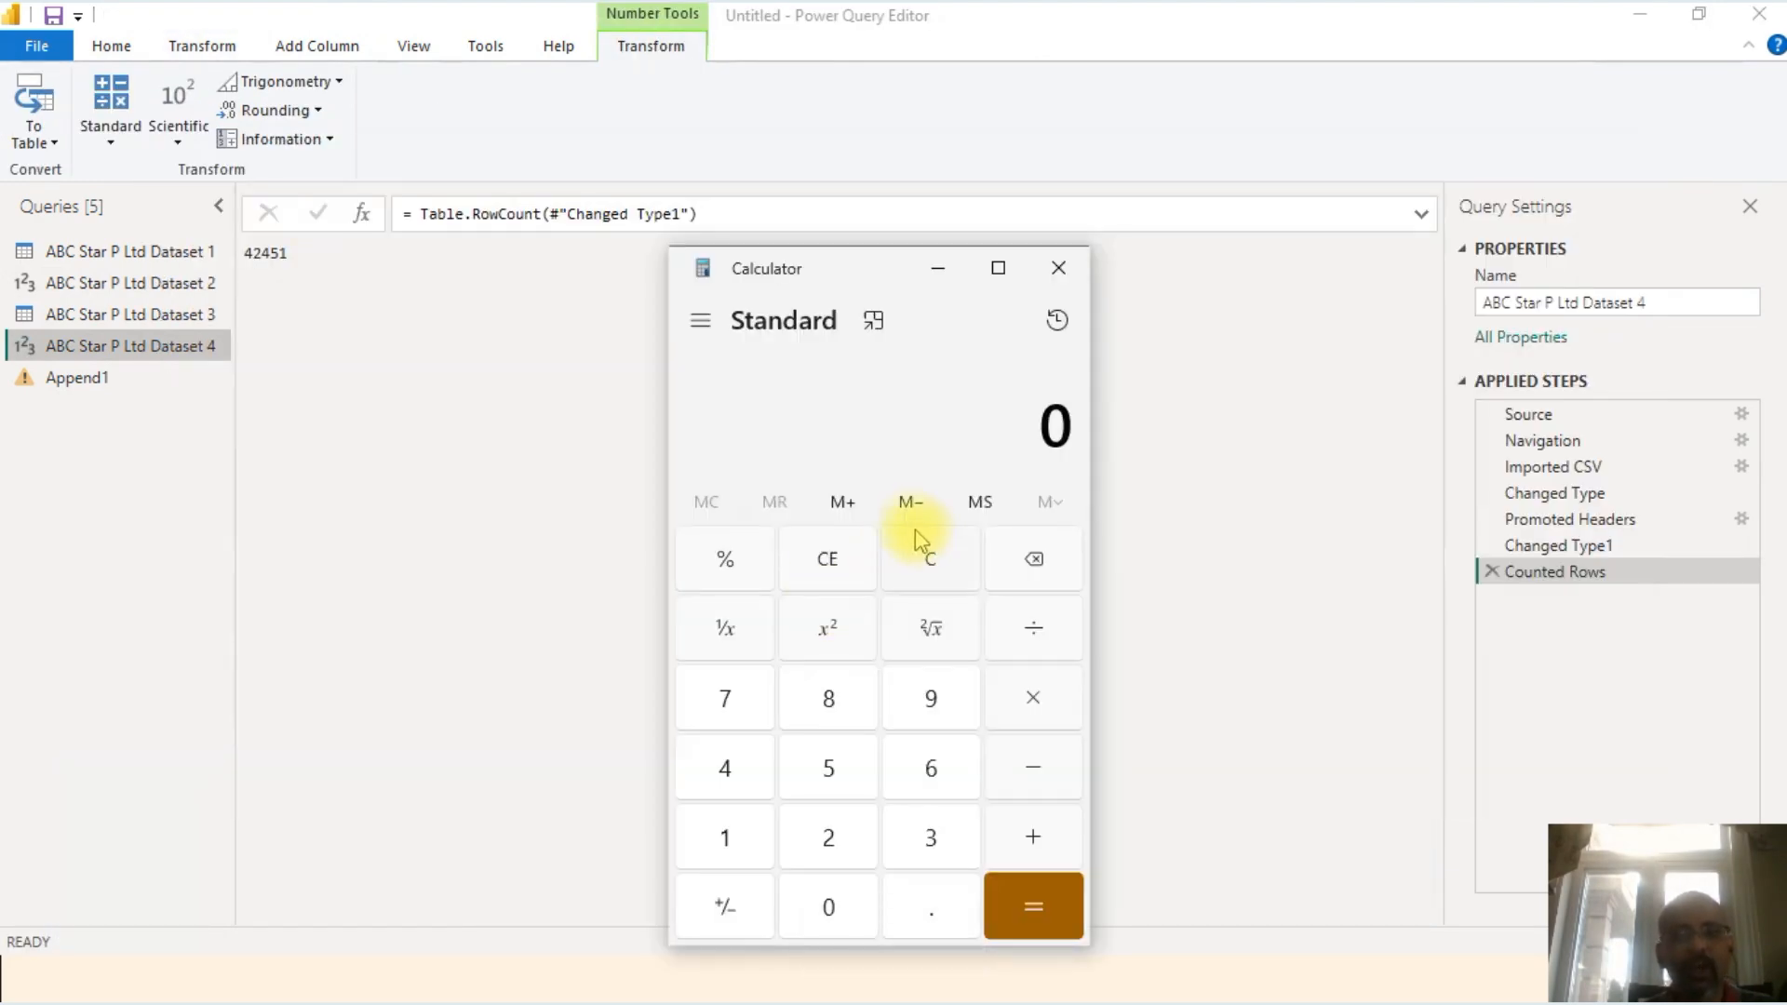
{"action": "left_click", "coordinate": [725, 767]}
{"action": "left_click", "coordinate": [928, 827]}
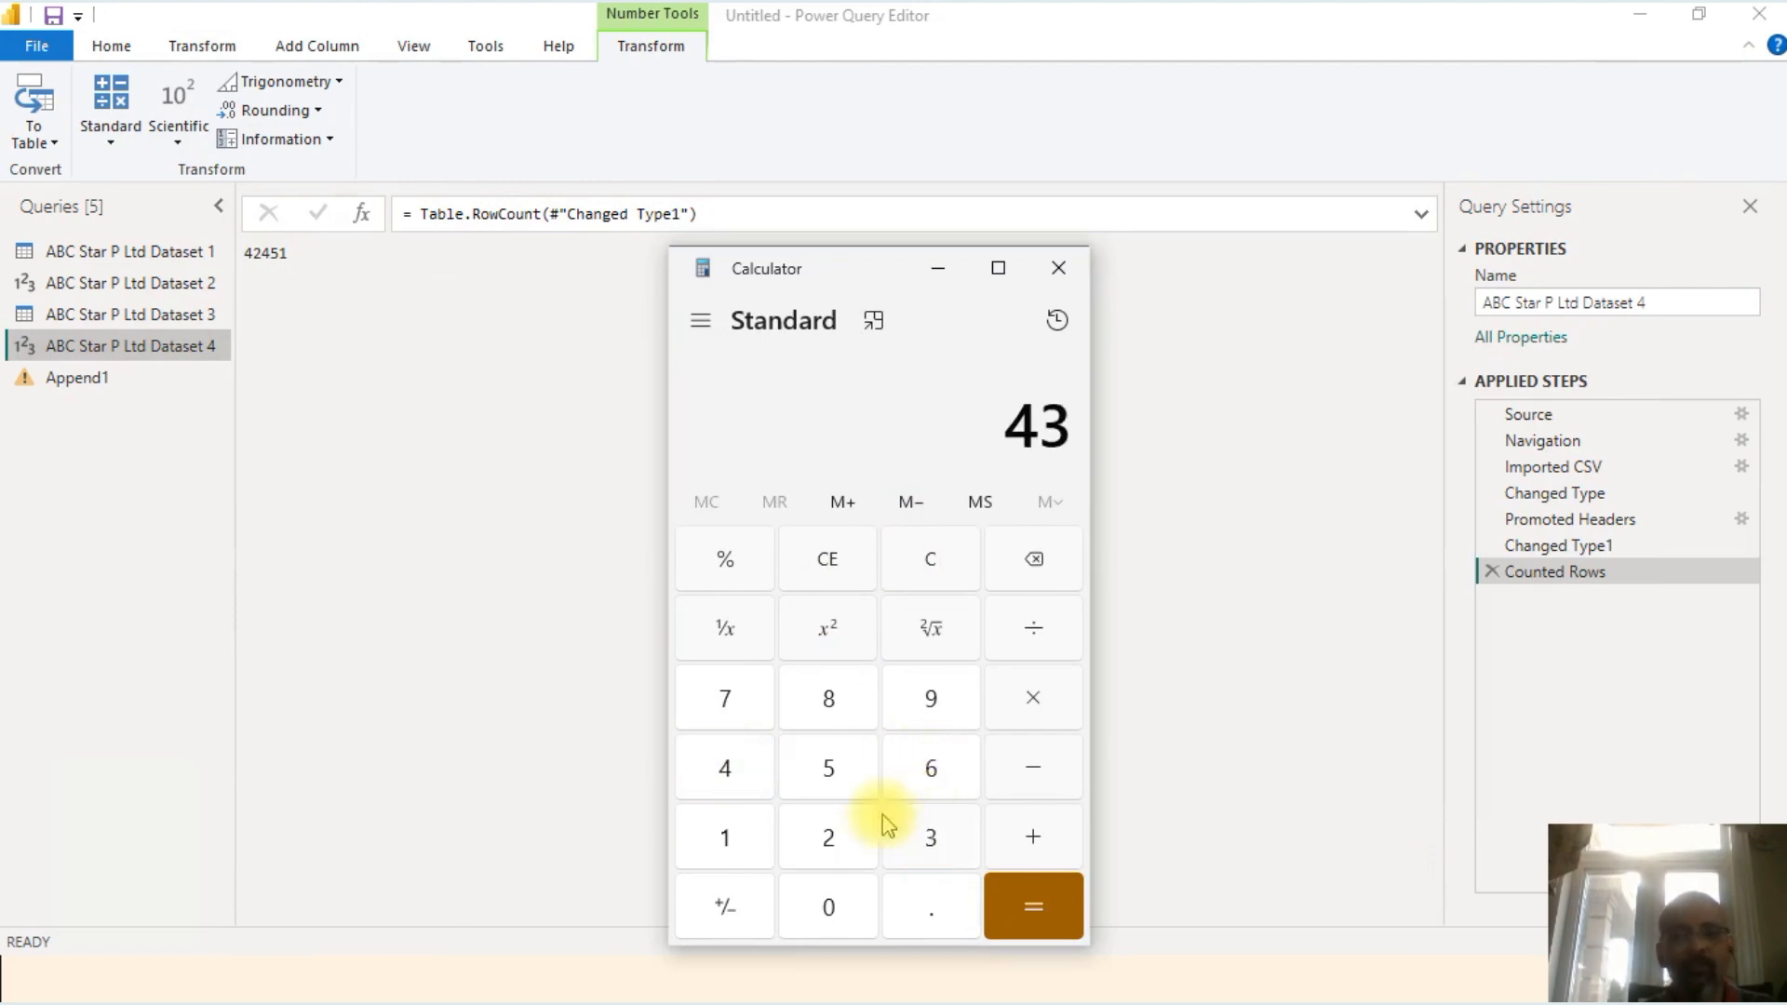
{"action": "left_click", "coordinate": [824, 774]}
{"action": "double_click", "coordinate": [919, 779]}
{"action": "left_click", "coordinate": [1034, 838]}
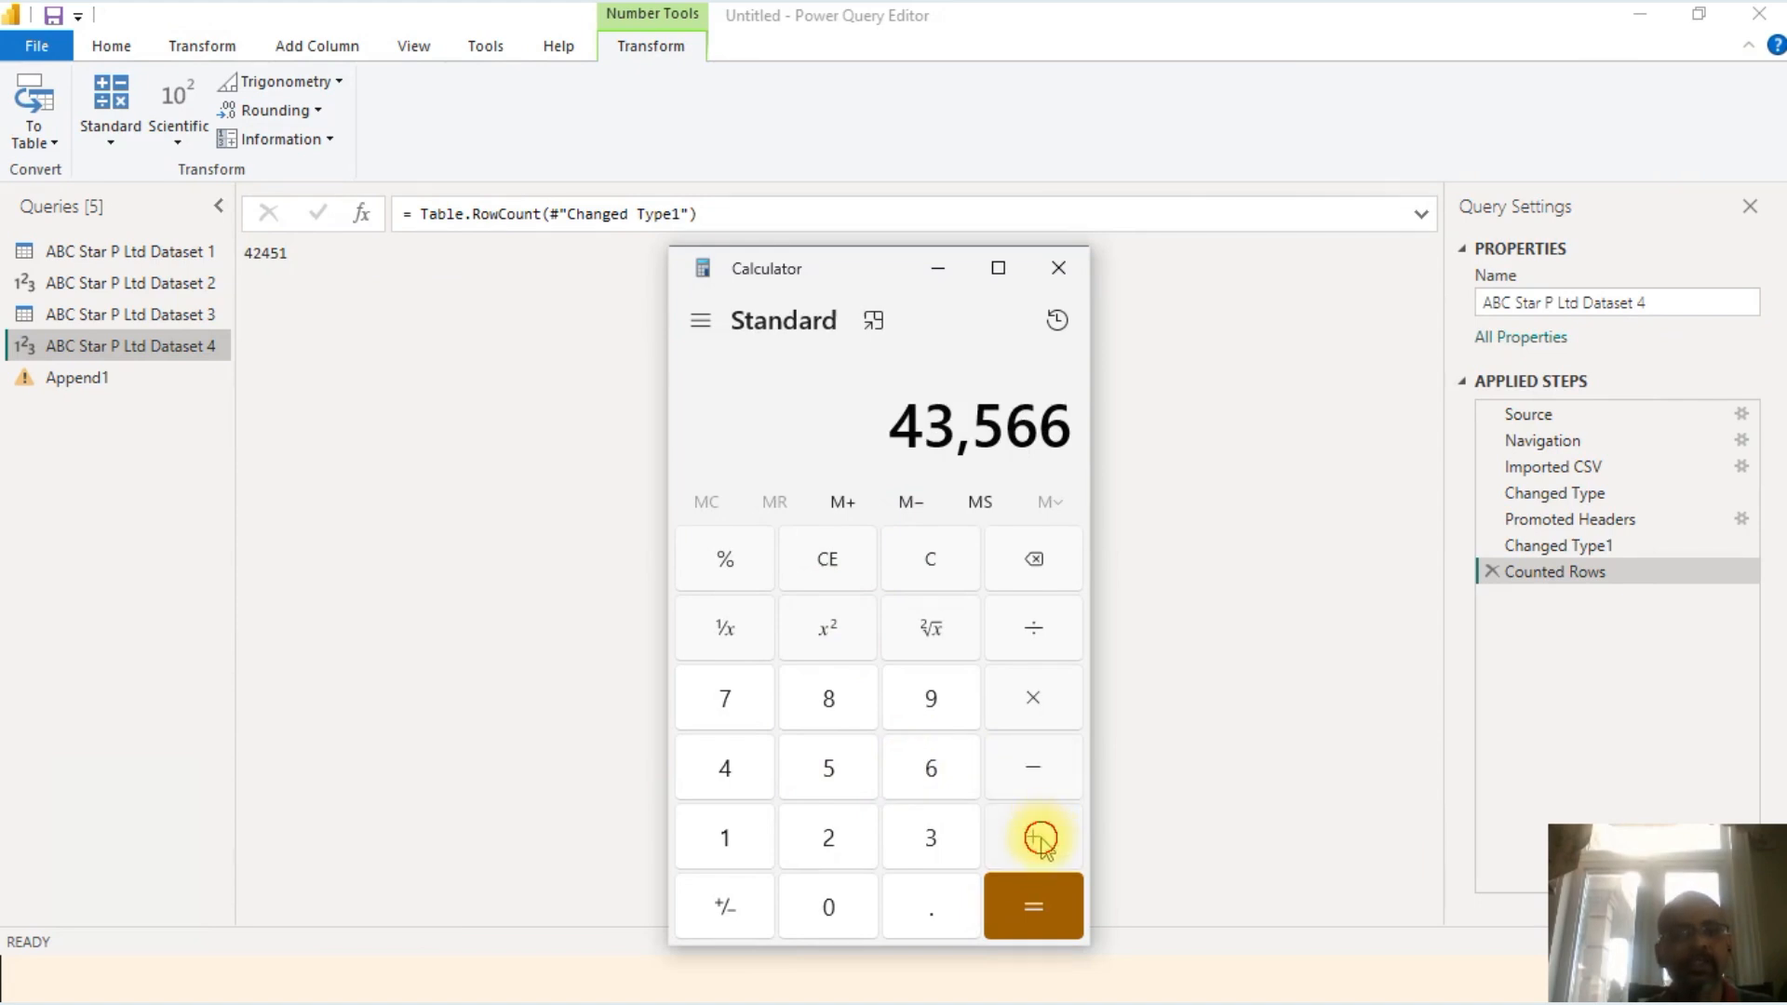
{"action": "left_click", "coordinate": [750, 767]}
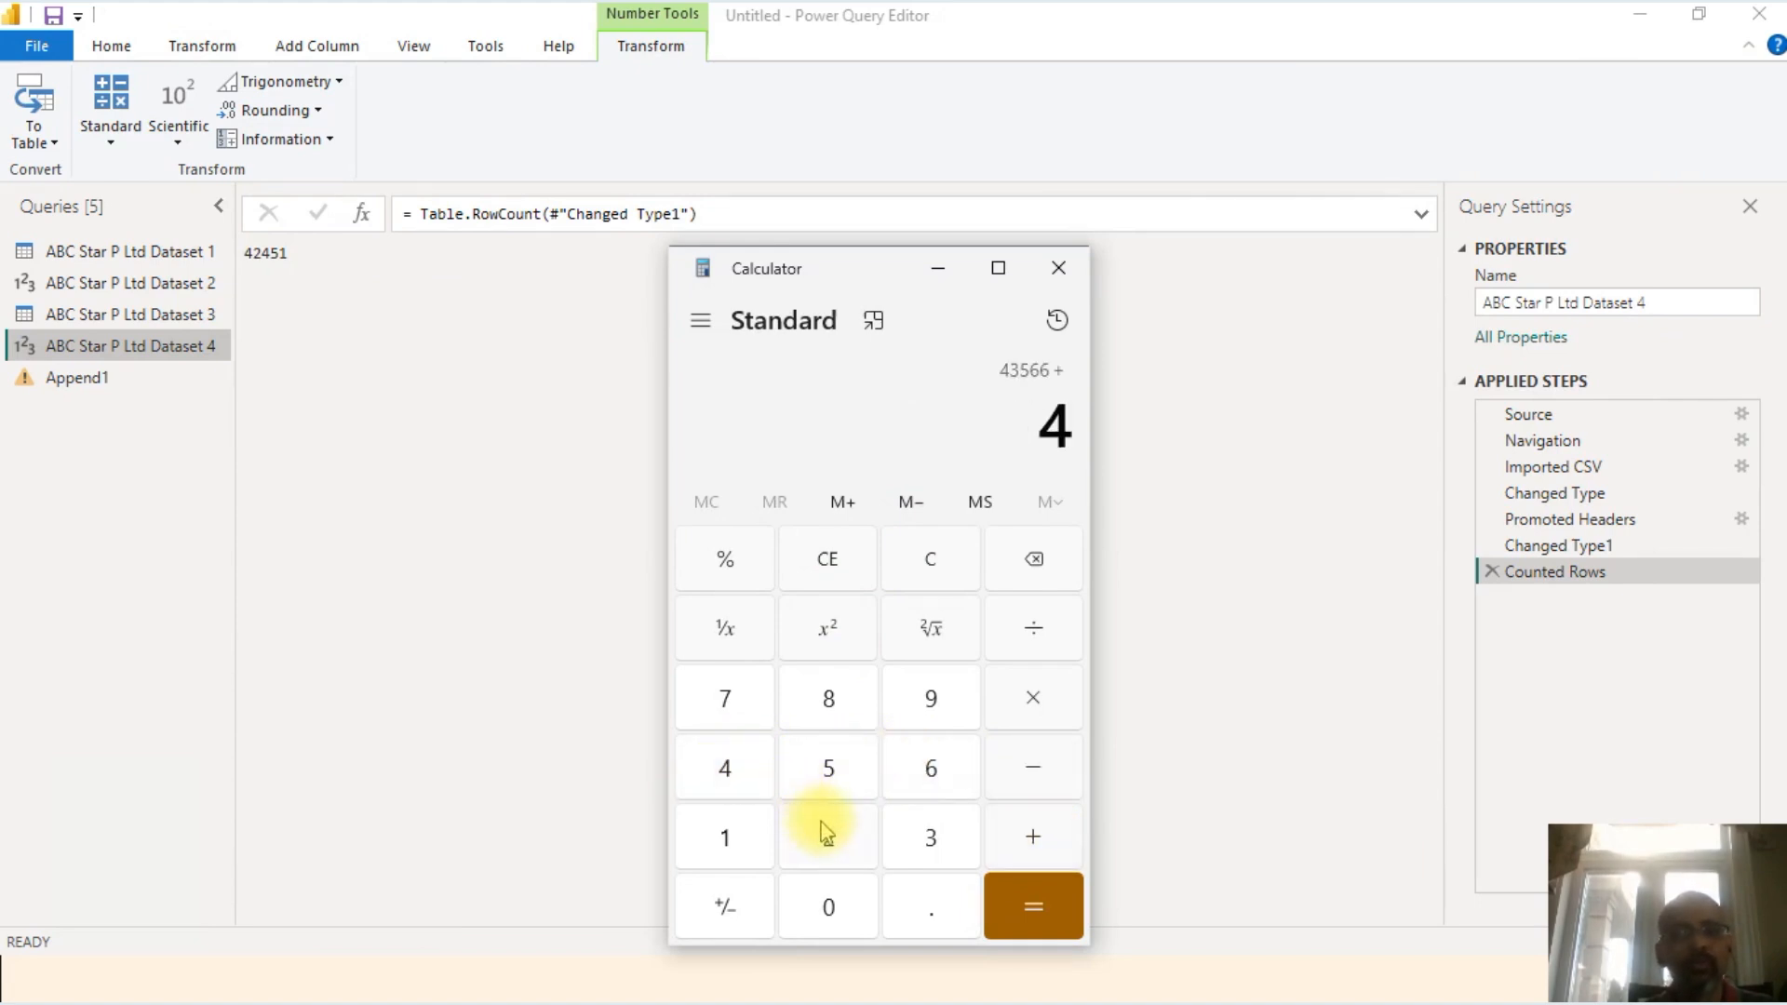
{"action": "left_click", "coordinate": [821, 826]}
{"action": "left_click", "coordinate": [732, 772]}
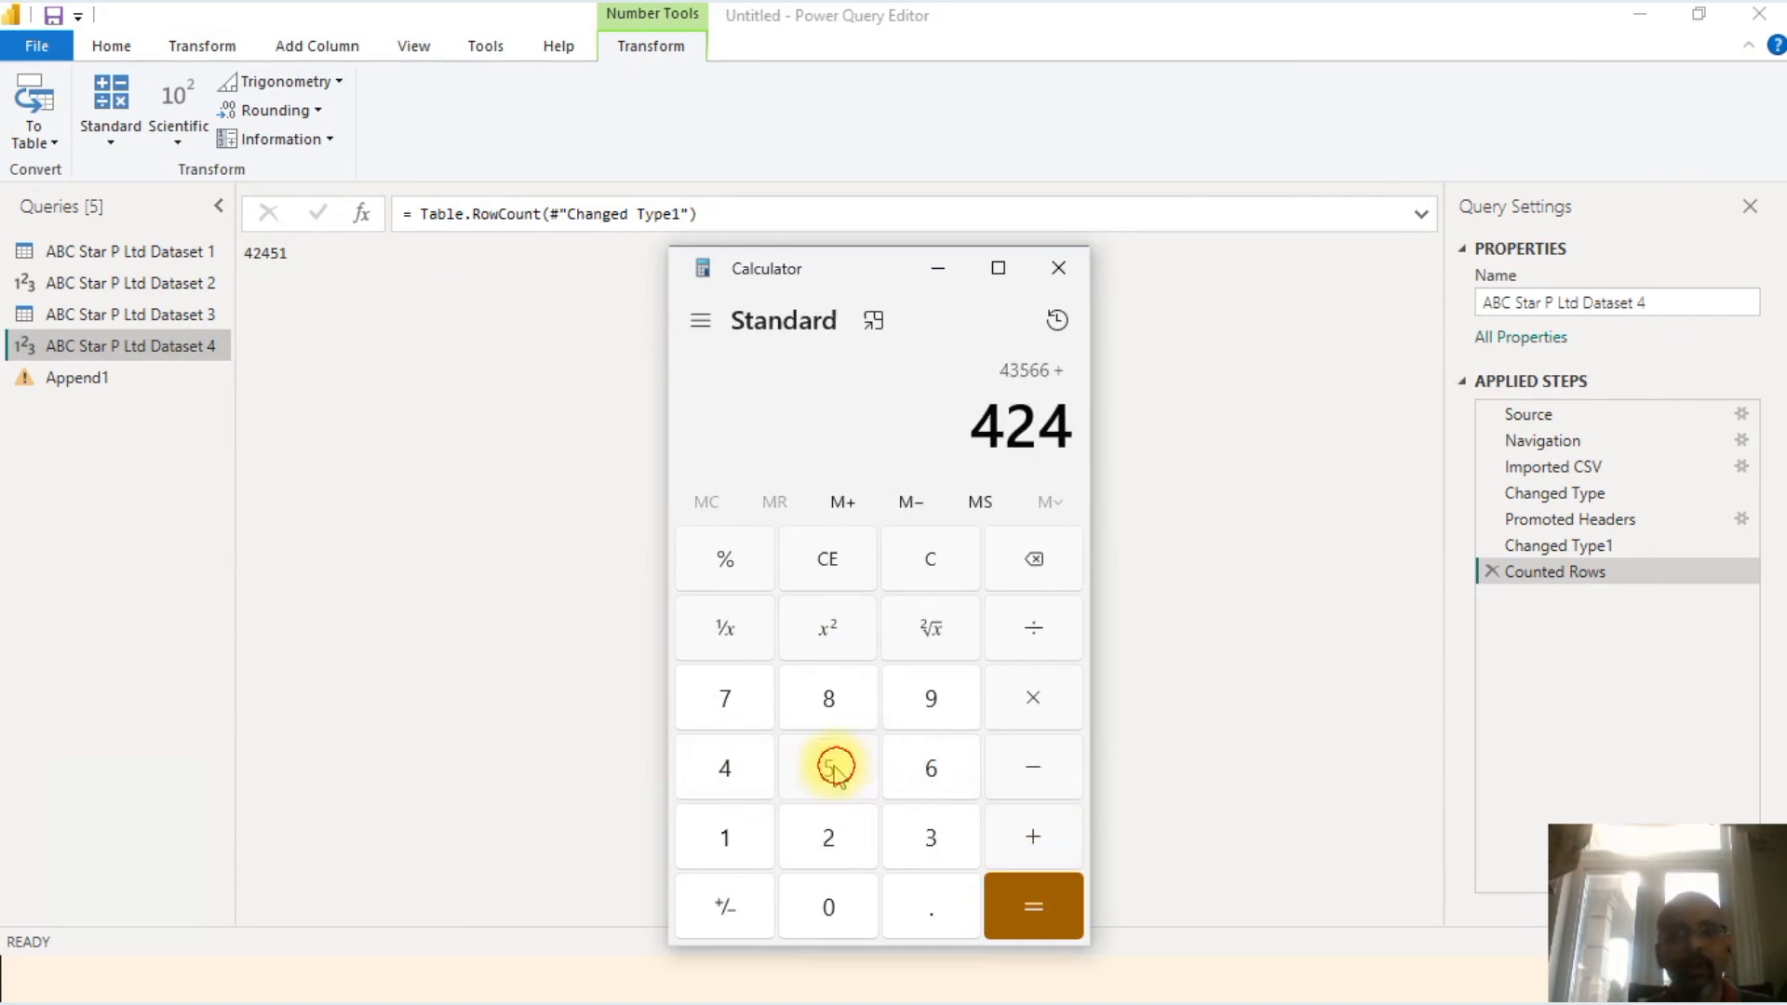
{"action": "left_click", "coordinate": [834, 761]}
{"action": "left_click", "coordinate": [733, 835]}
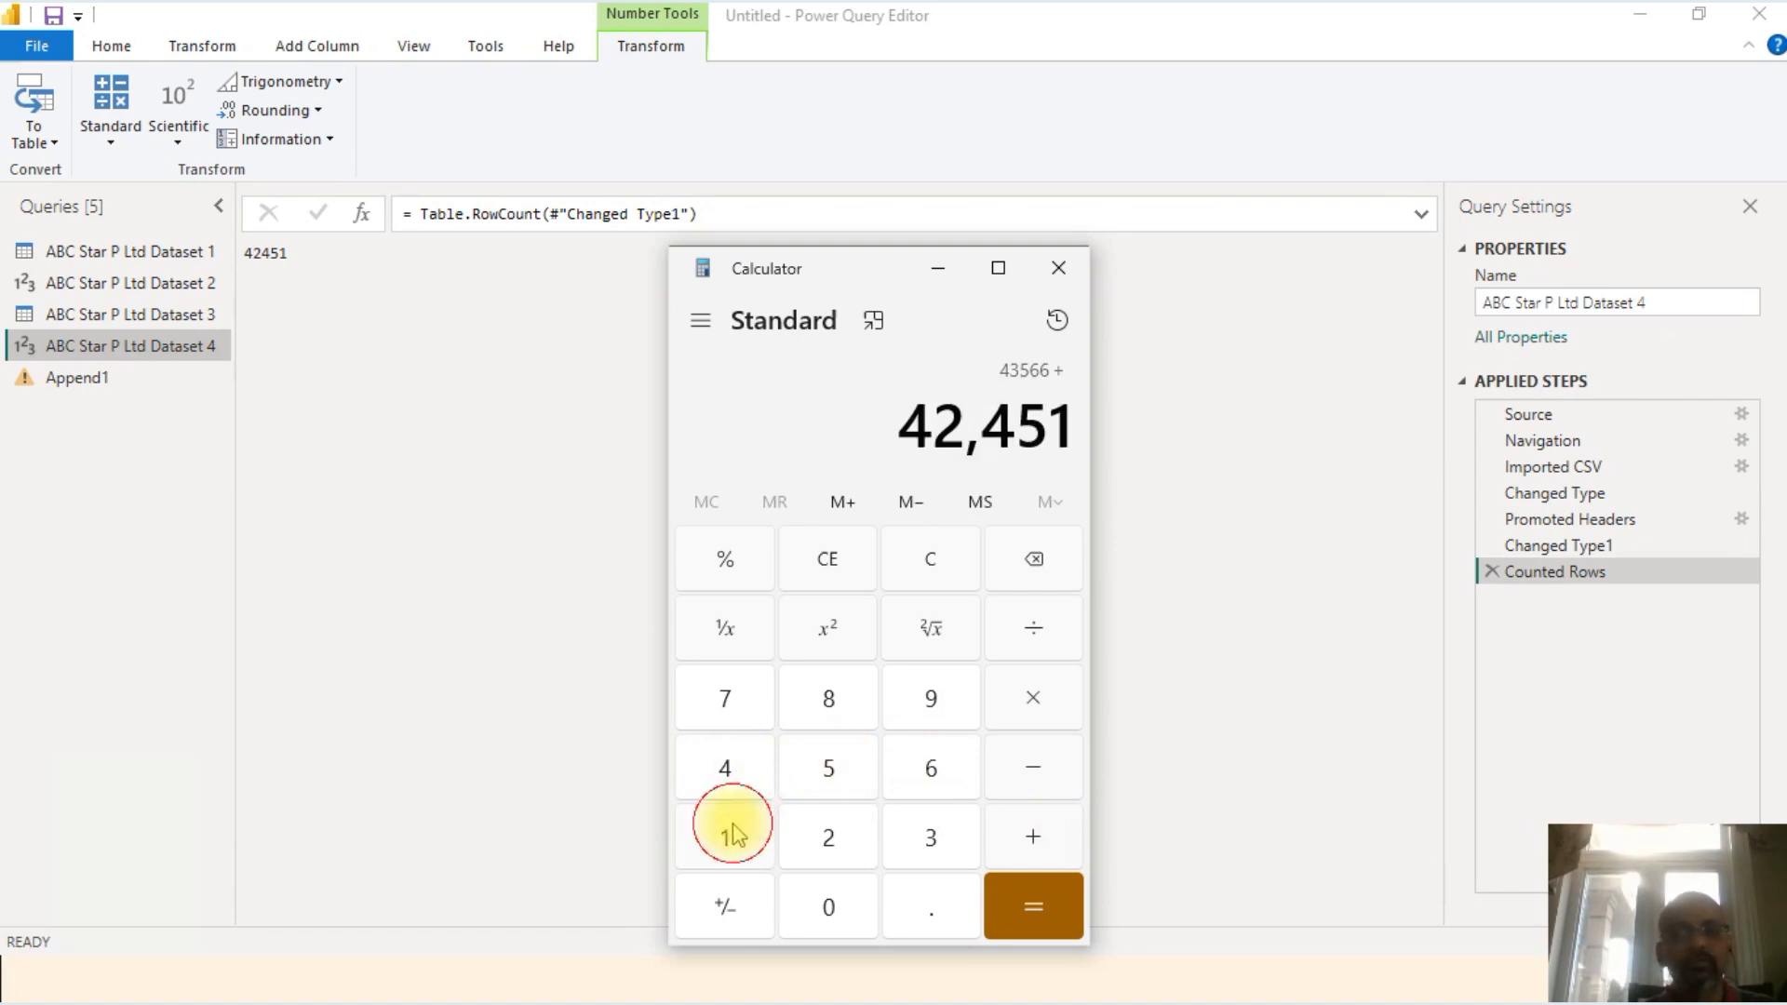
{"action": "left_click", "coordinate": [1014, 912]}
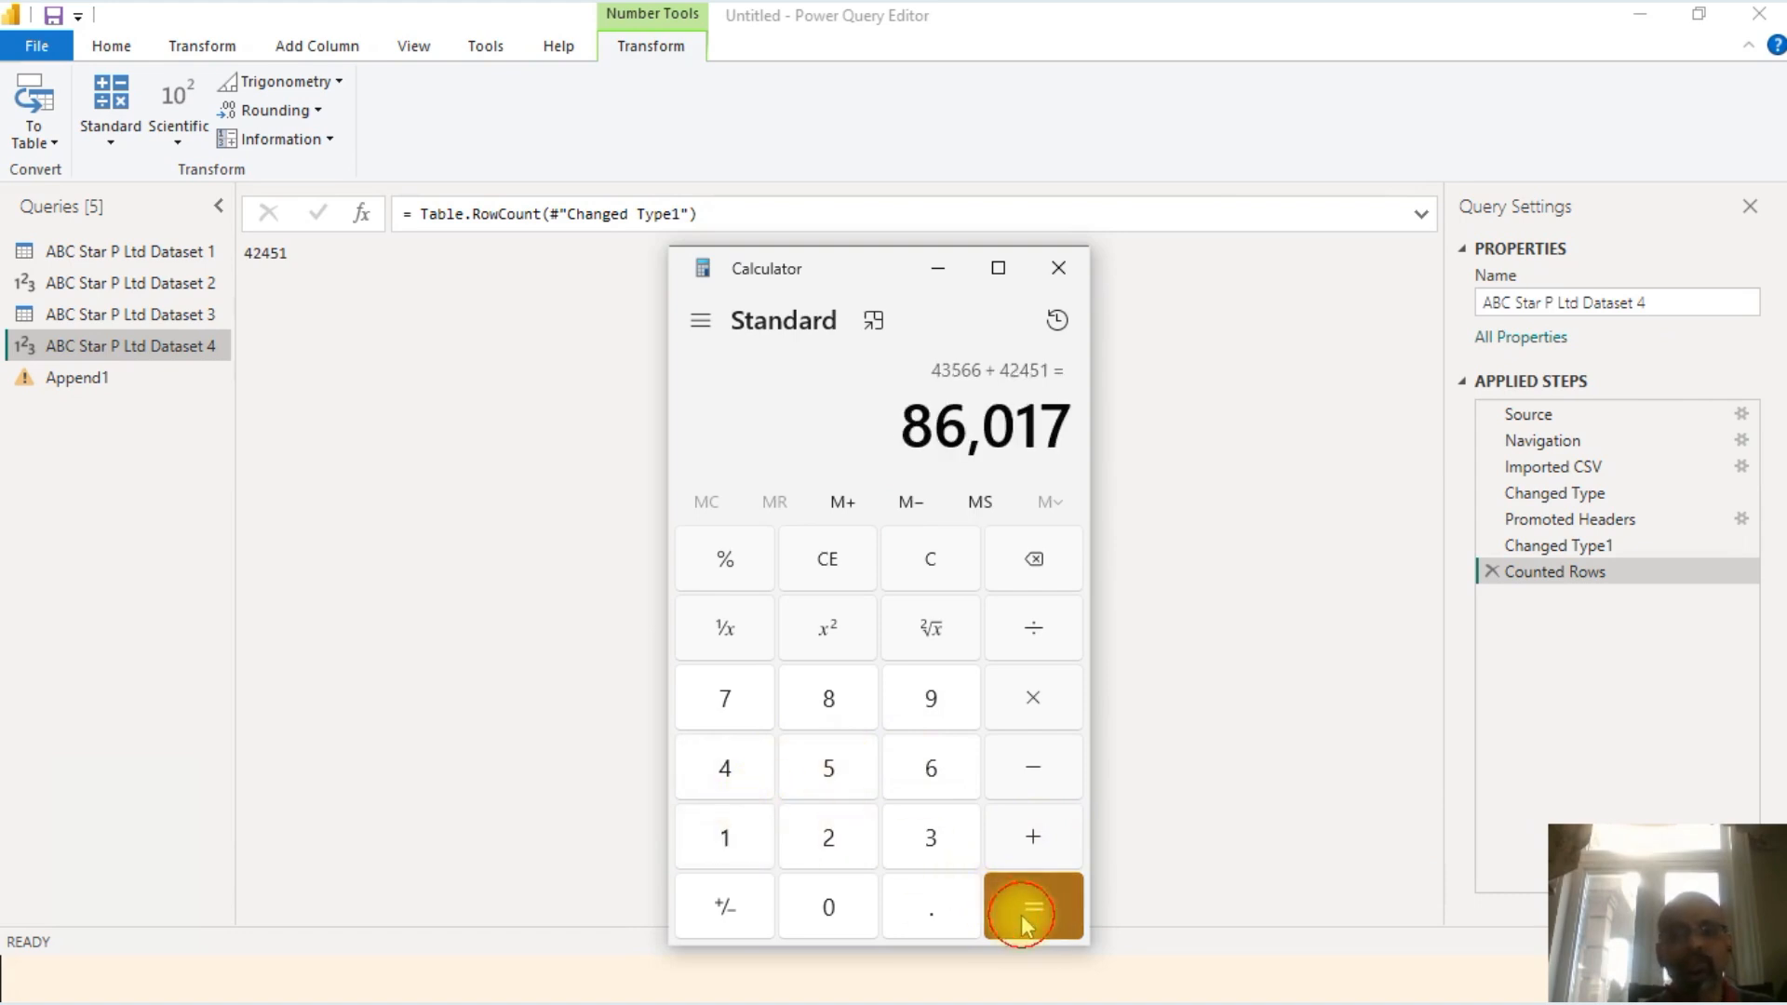
{"action": "left_click", "coordinate": [1066, 262]}
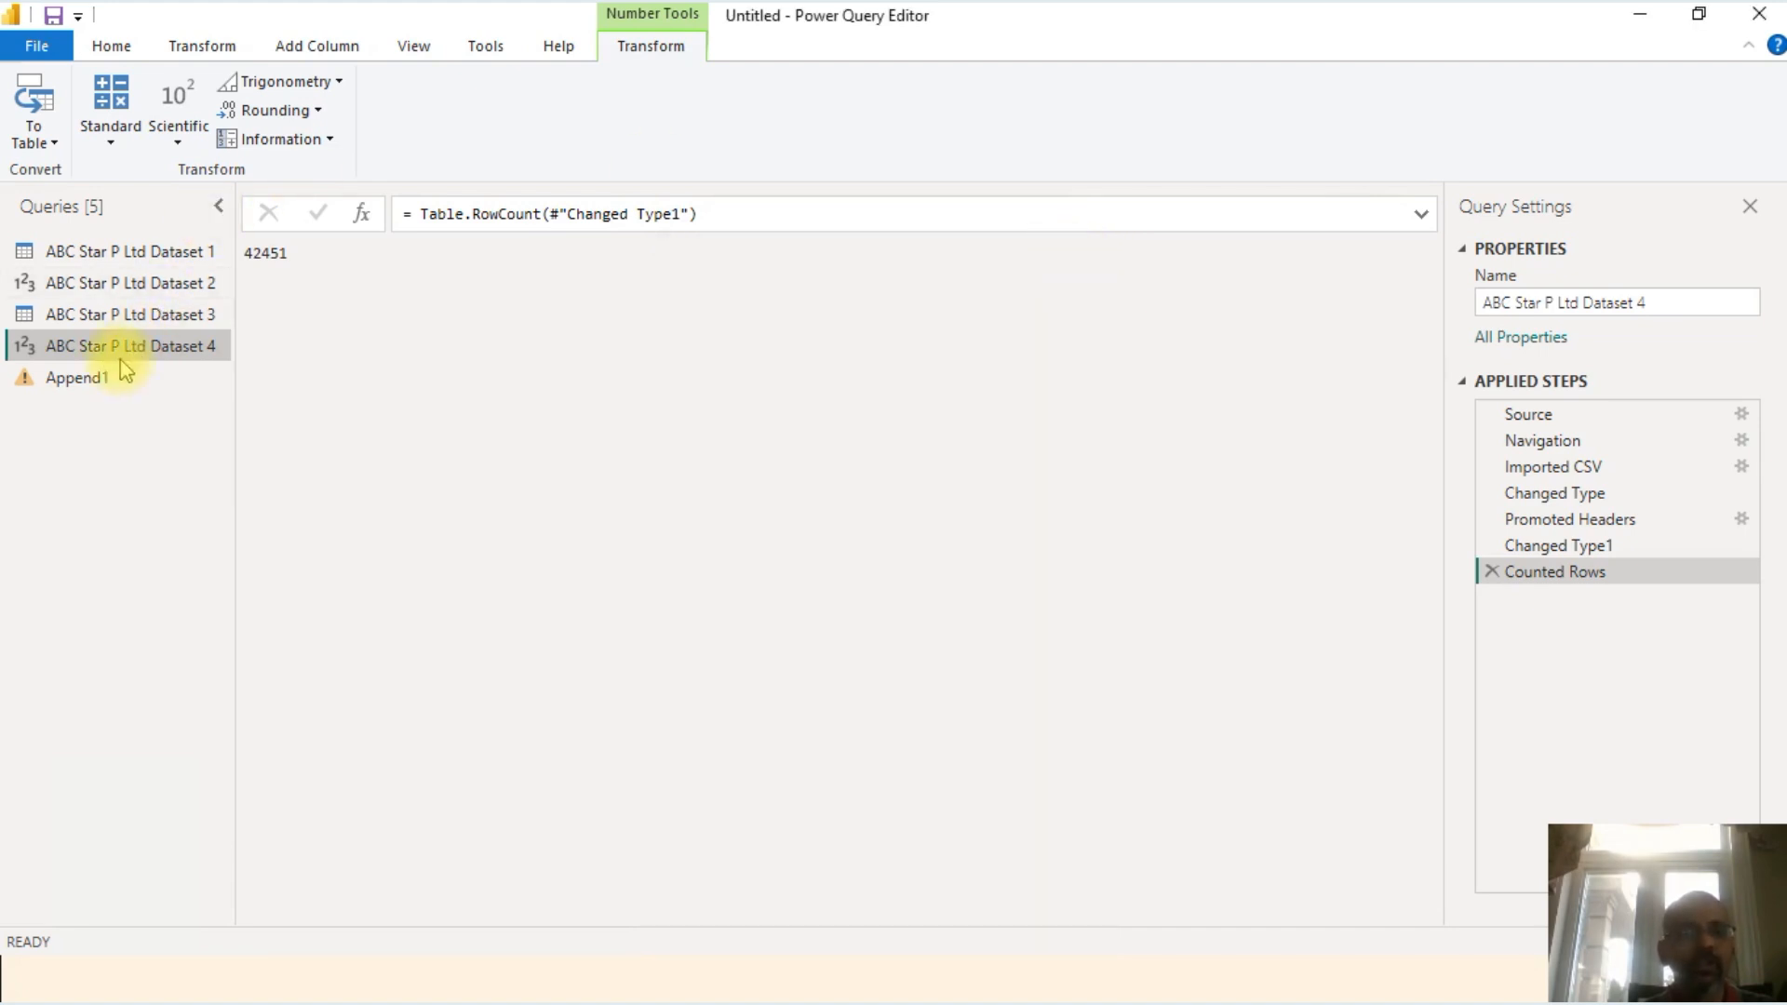
Step: Remove the Counted Rows step from both ABC Star P Ltd Dataset 2 and ABC Star P Ltd Dataset 4
{"action": "left_click", "coordinate": [76, 377]}
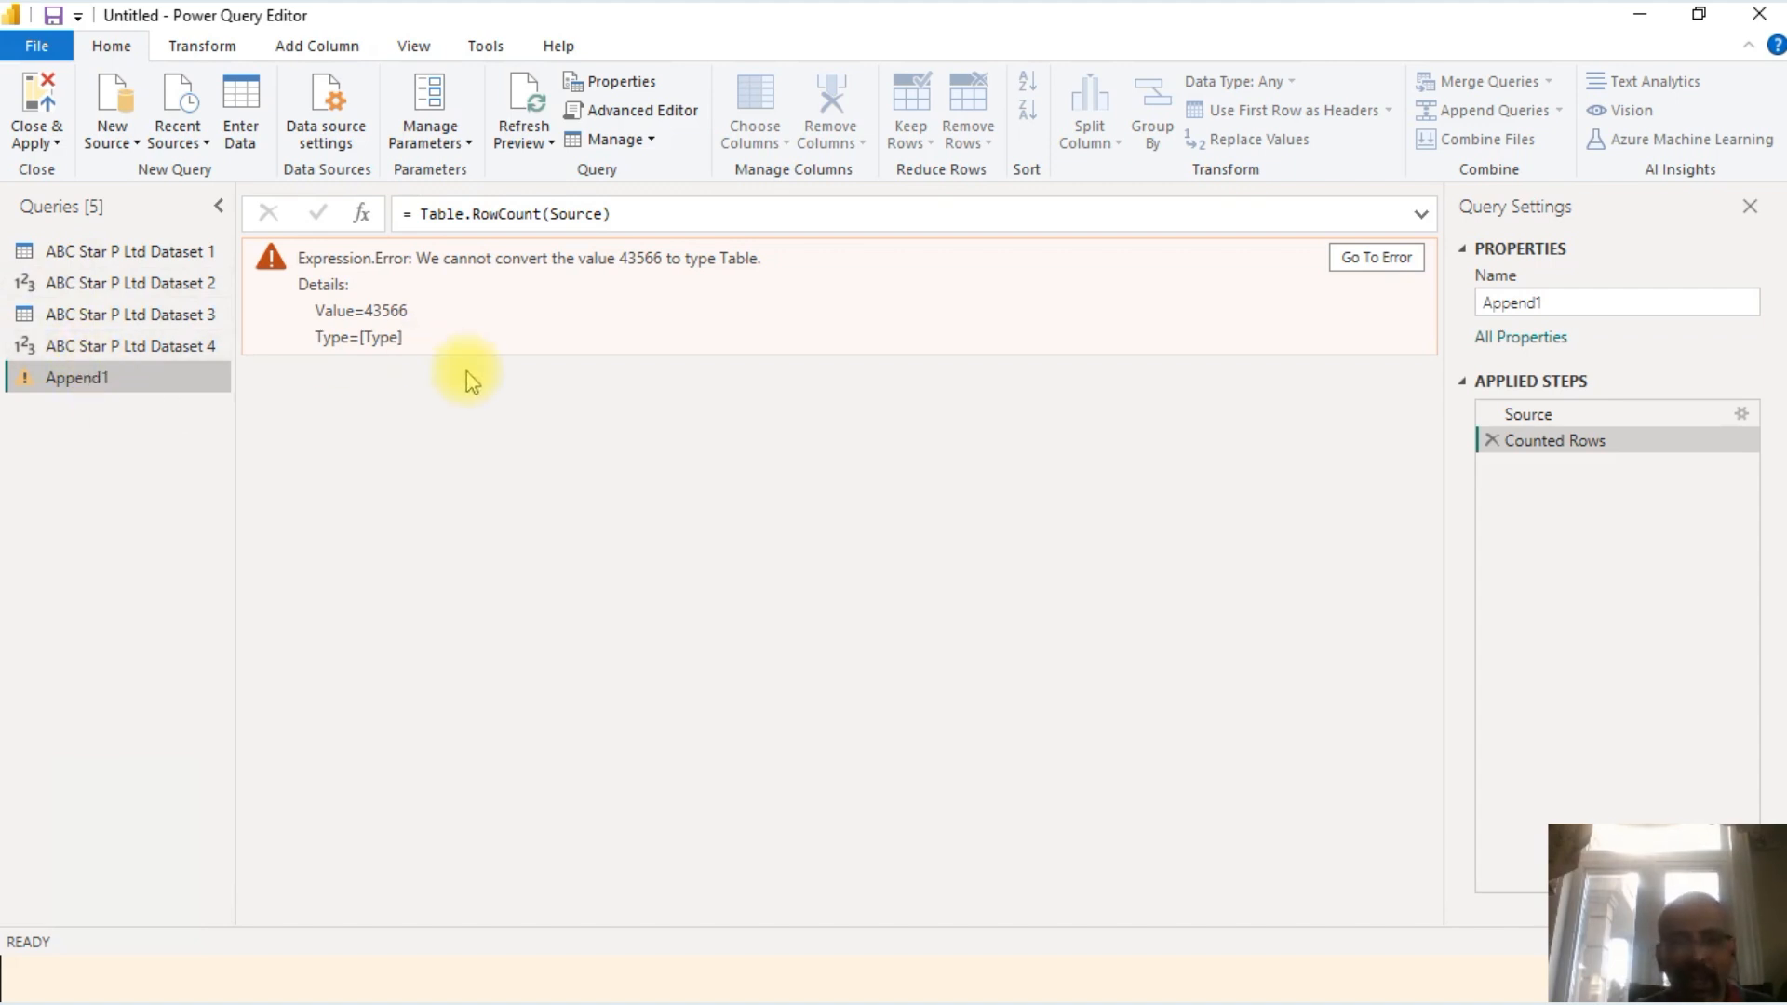
{"action": "left_click", "coordinate": [179, 289]}
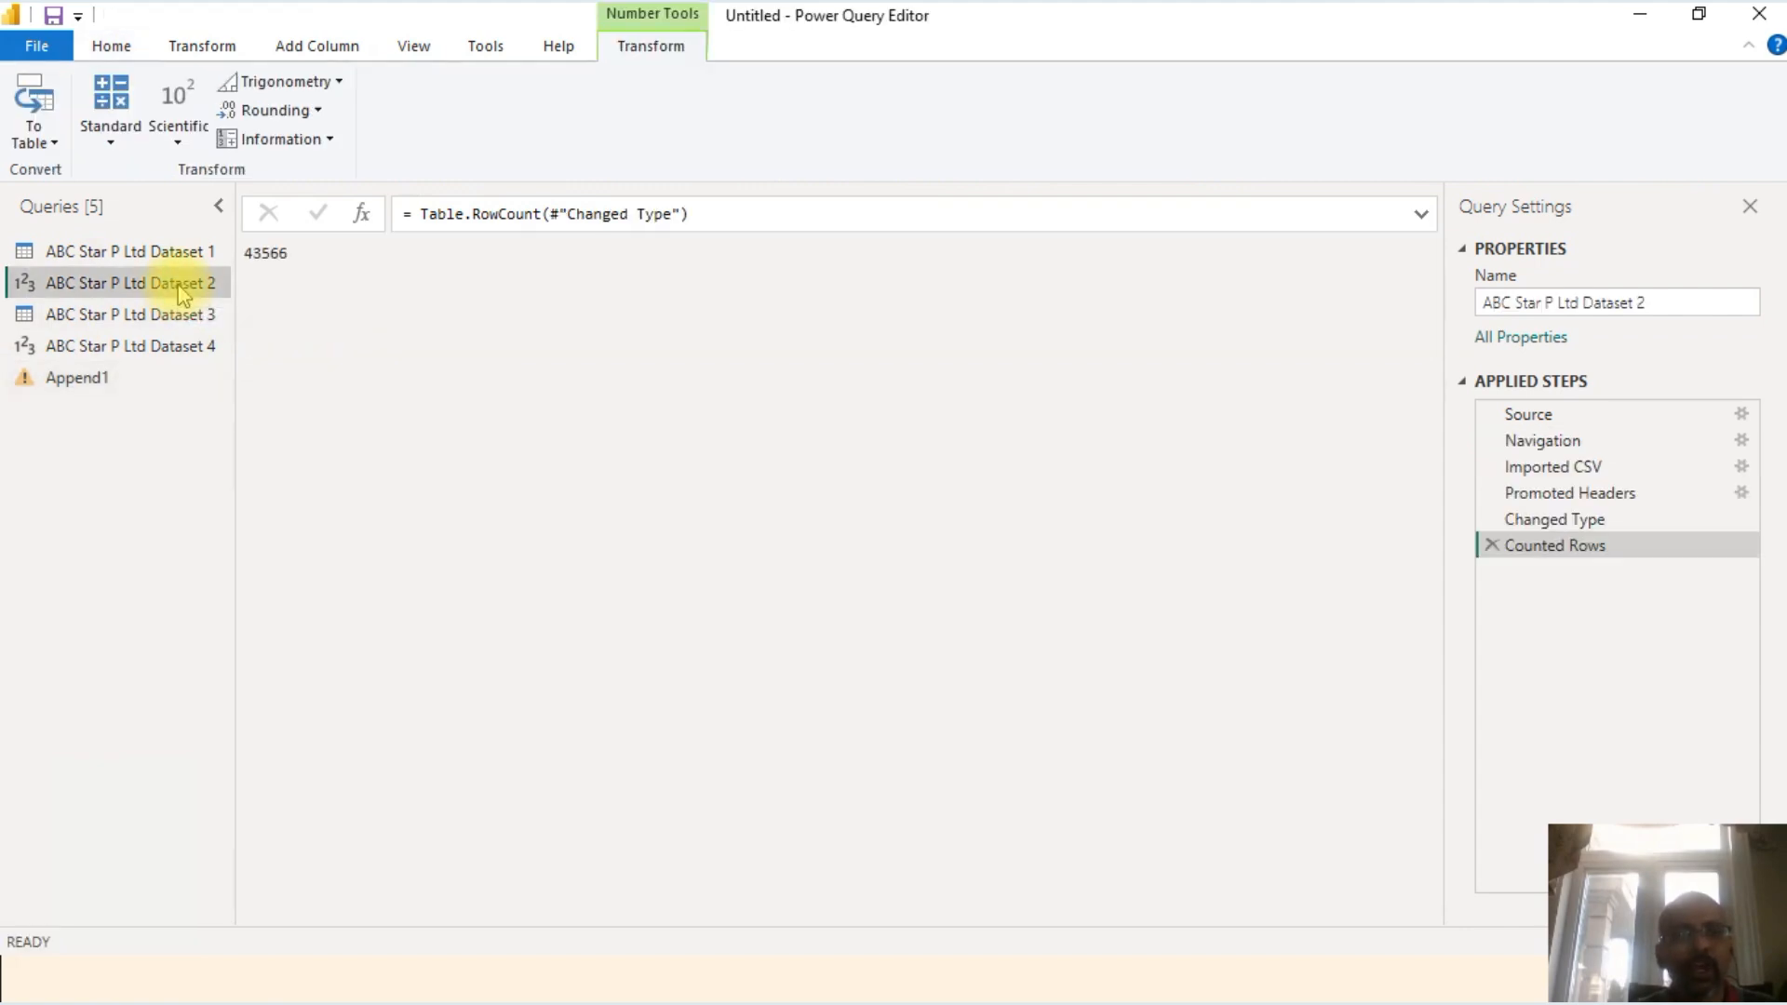
{"action": "left_click", "coordinate": [1492, 545]}
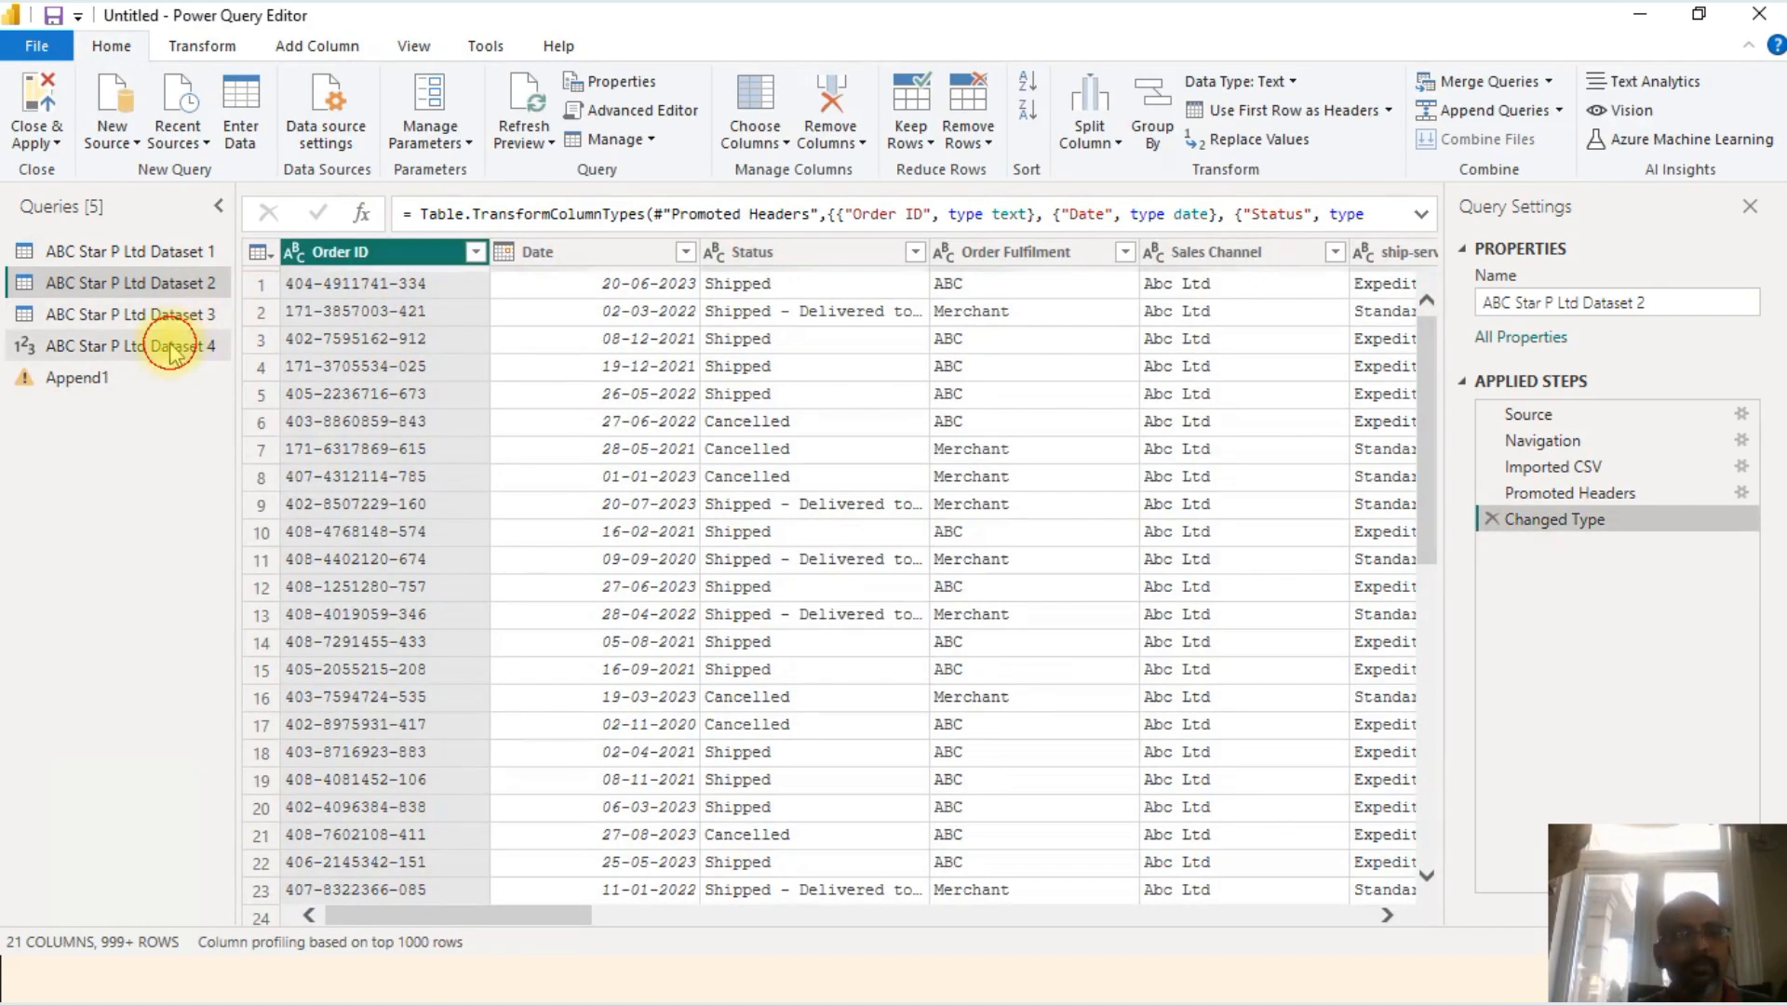
{"action": "left_click", "coordinate": [159, 345]}
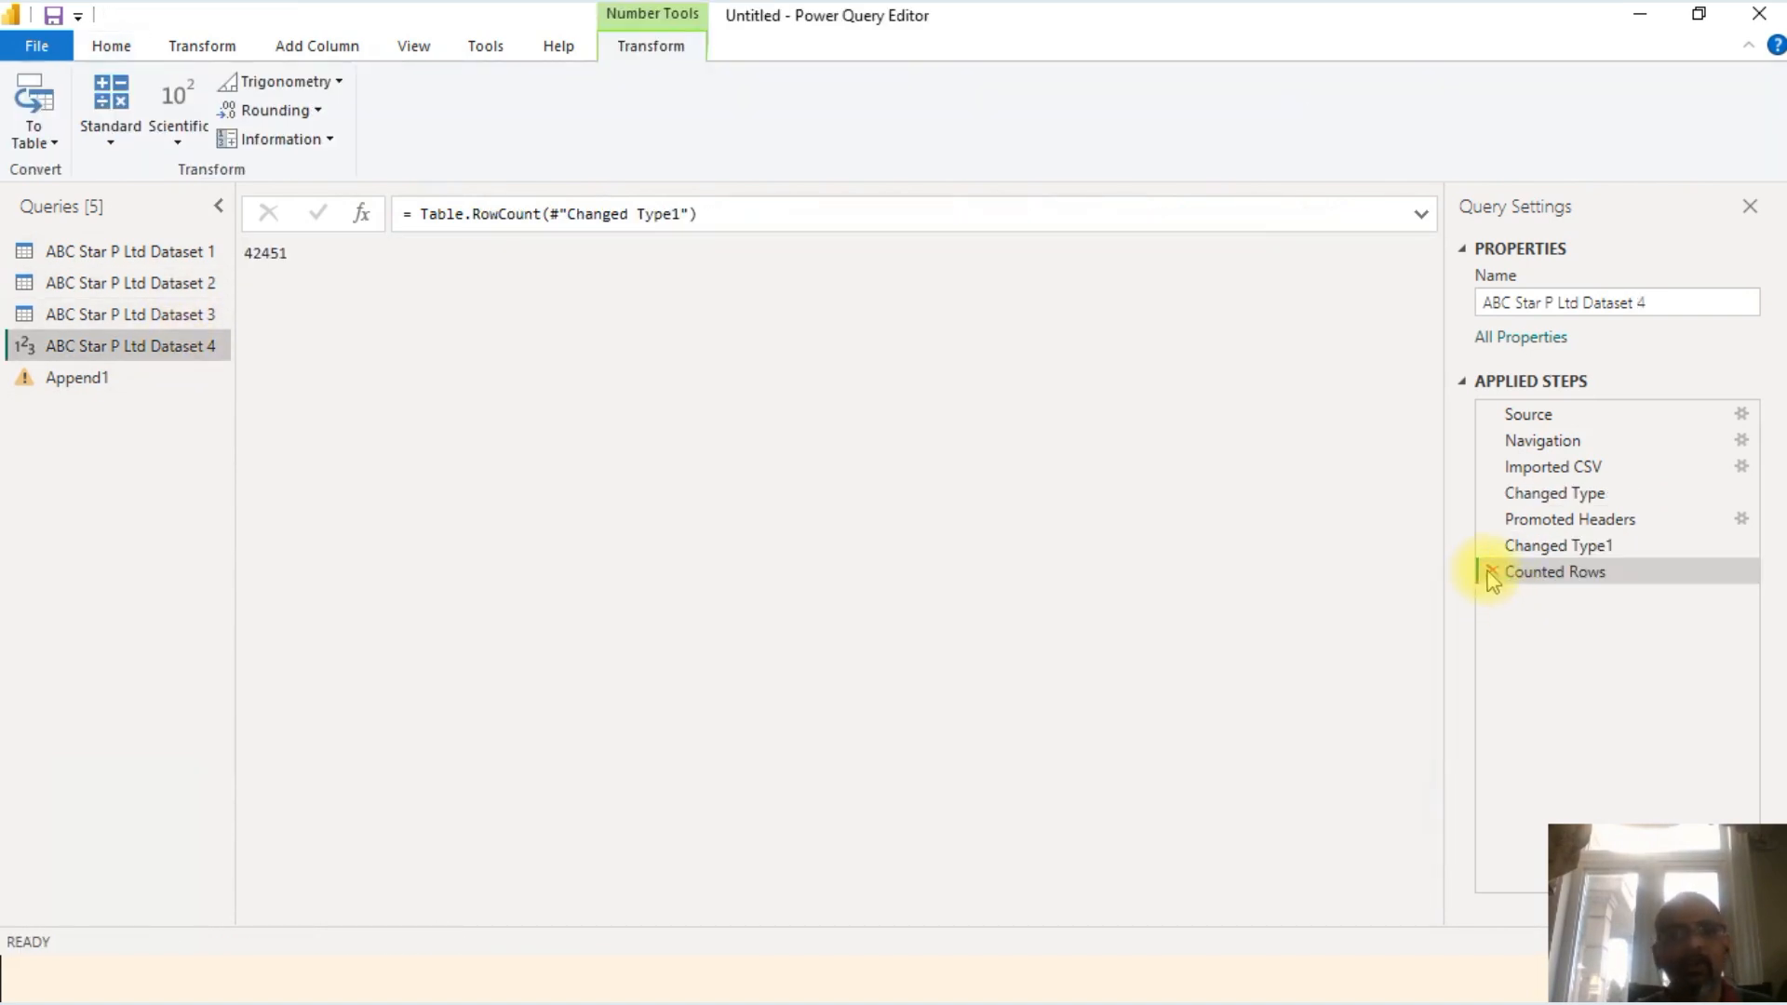
{"action": "left_click", "coordinate": [1492, 572]}
Step: Compare the row count of the Append1 query with the sum in Calculator, and return to Power Query Editor
{"action": "left_click", "coordinate": [88, 381]}
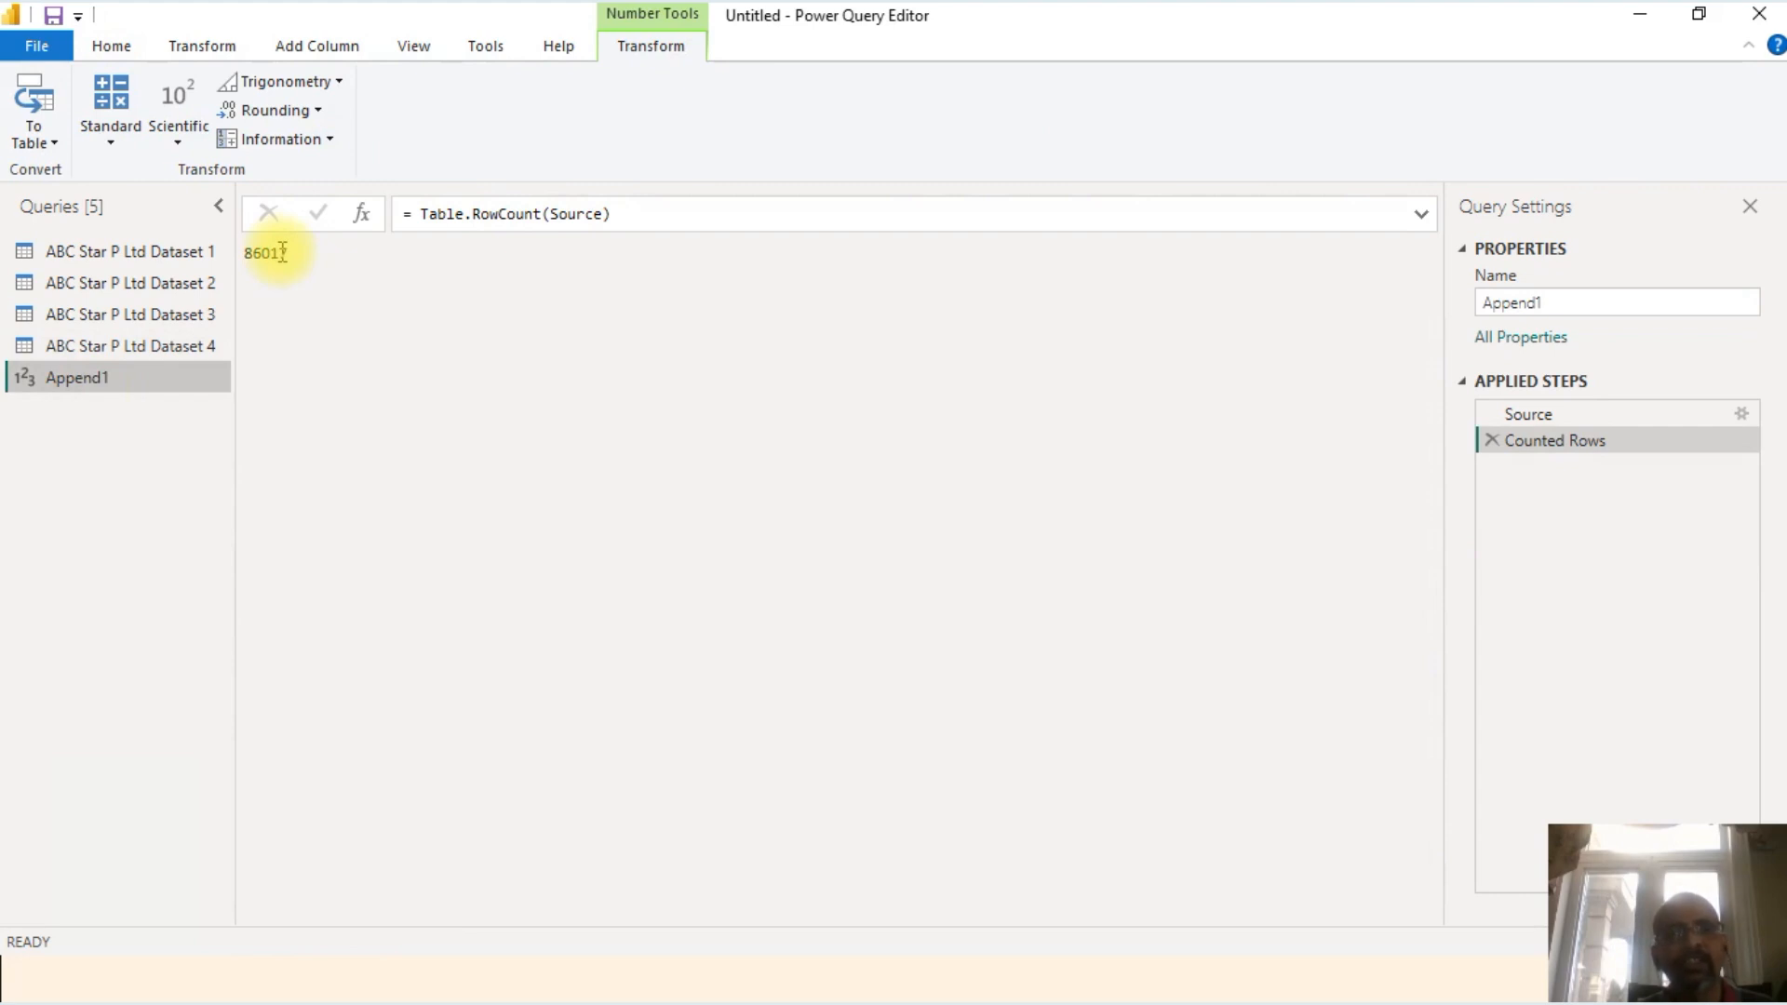
{"action": "key", "text": "alt+Tab"}
{"action": "left_click", "coordinate": [1031, 550]}
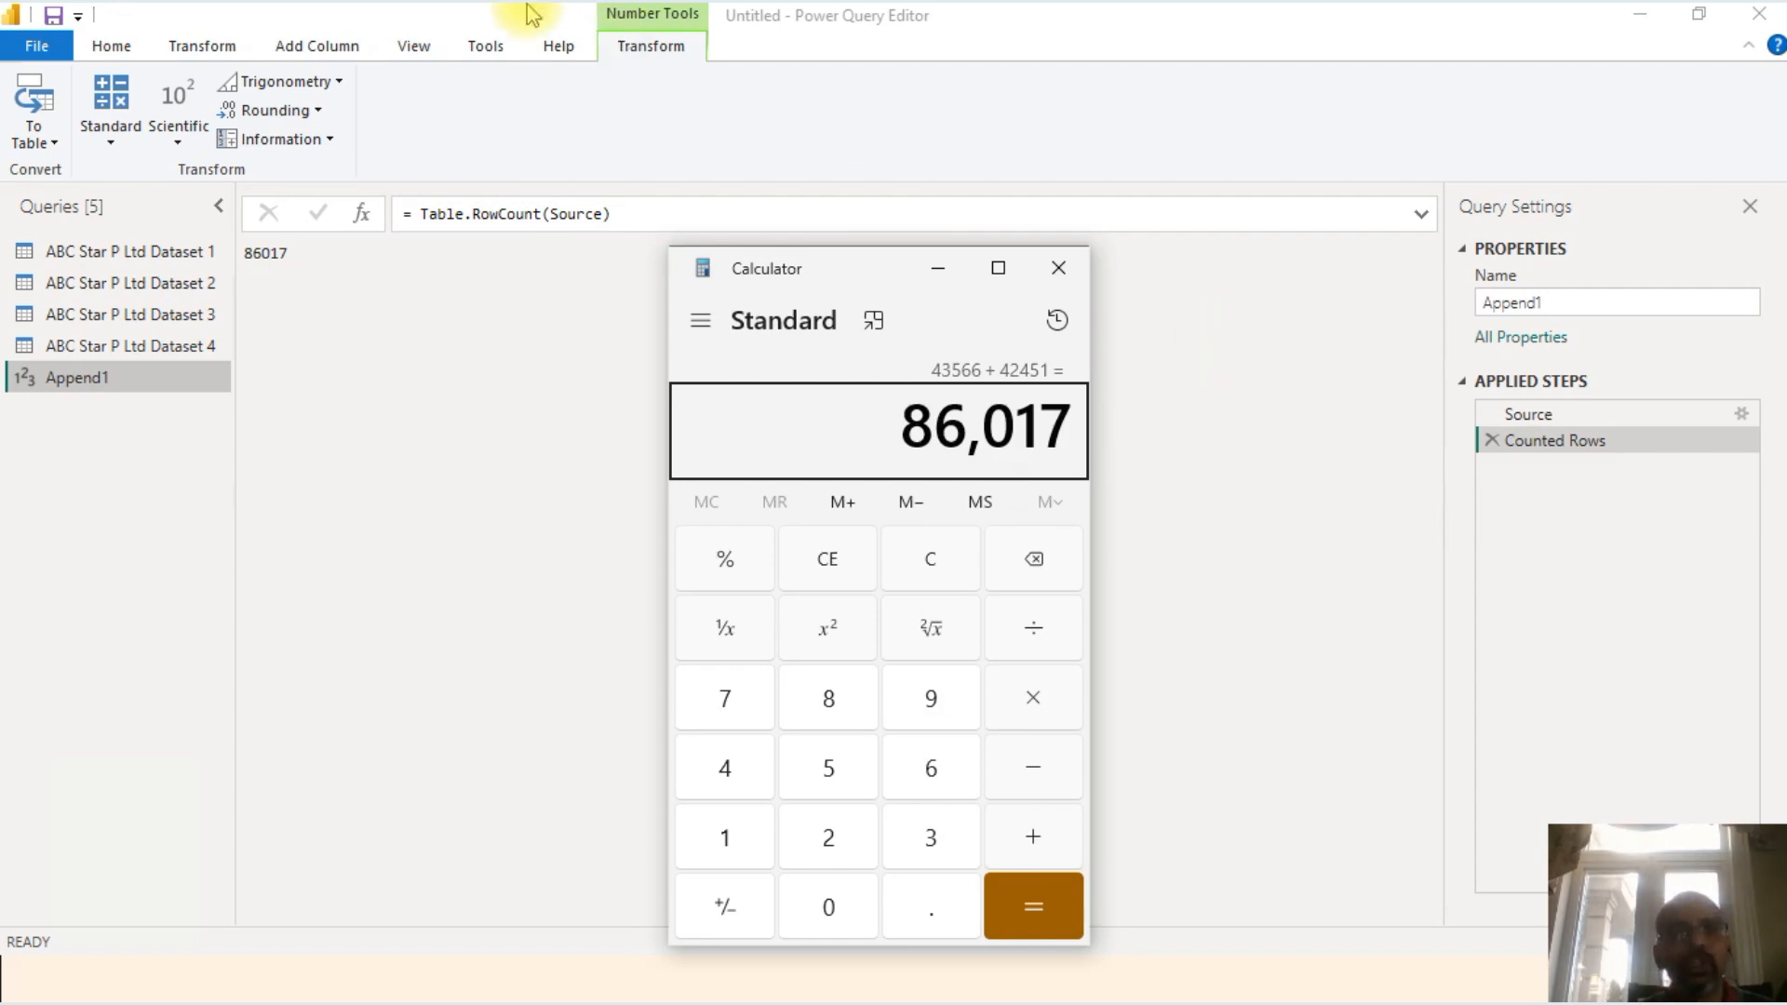
{"action": "left_click", "coordinate": [207, 53]}
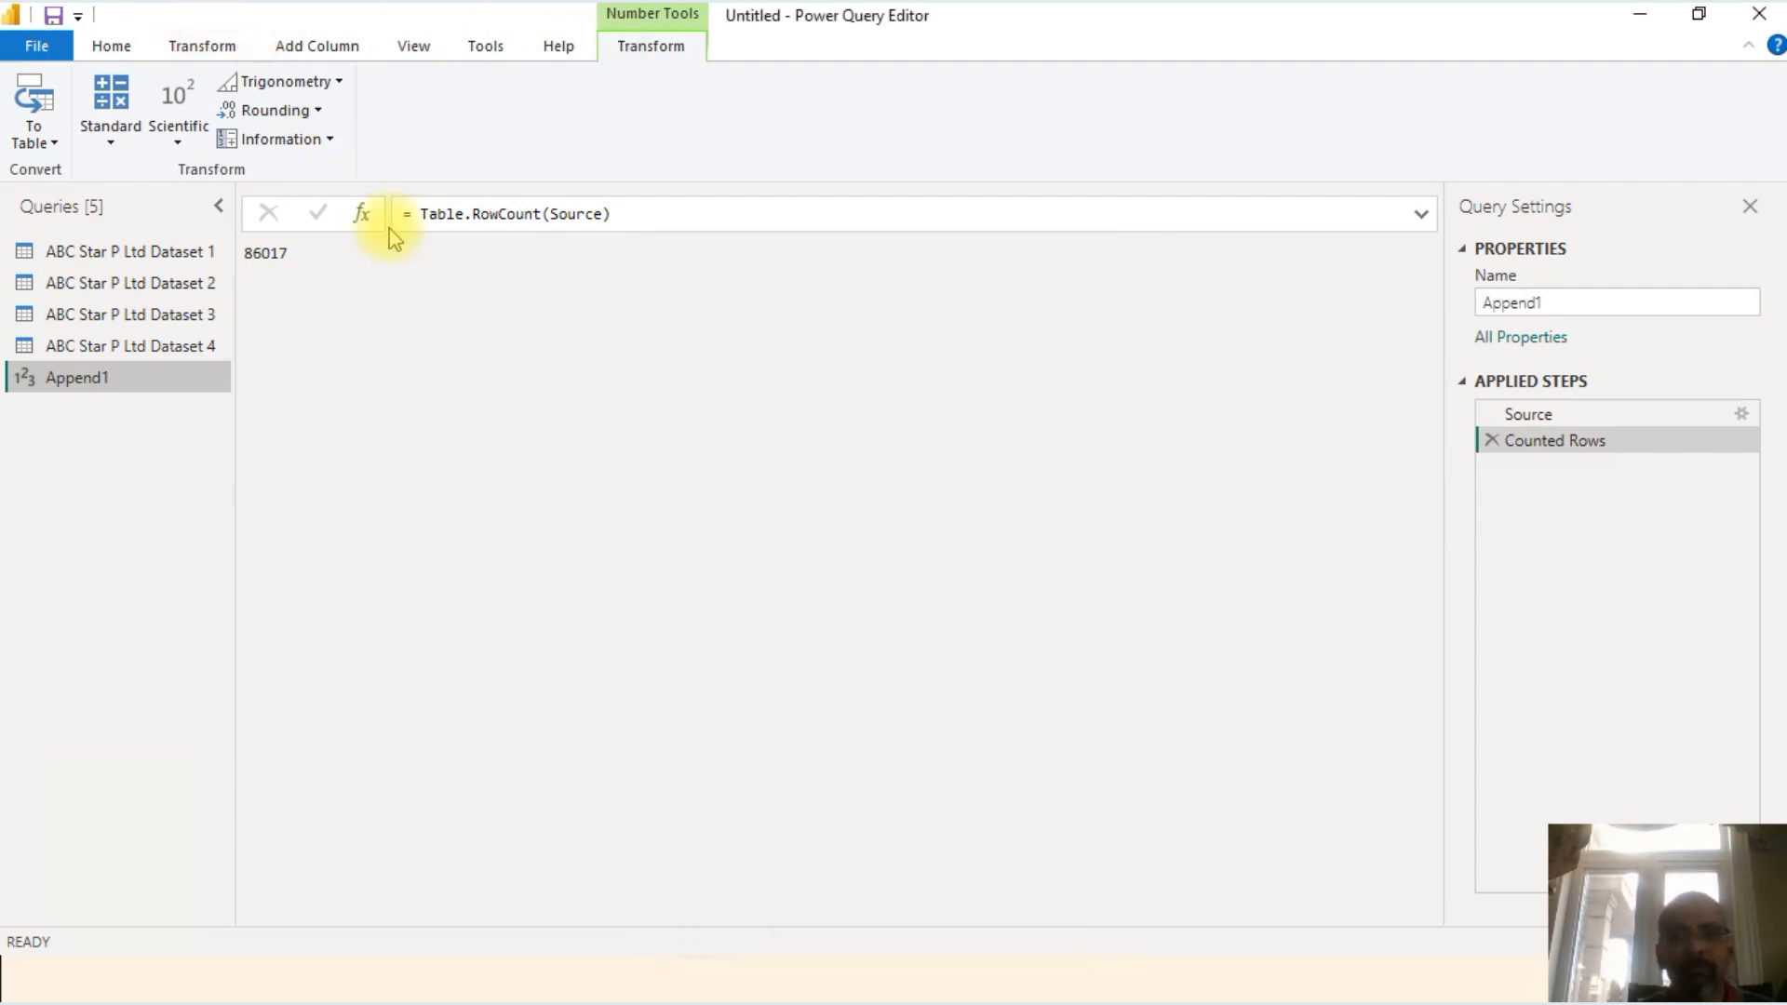
Step: Remove the Counted Rows step from the Append1 query and close the query settings
{"action": "left_click", "coordinate": [1492, 440]}
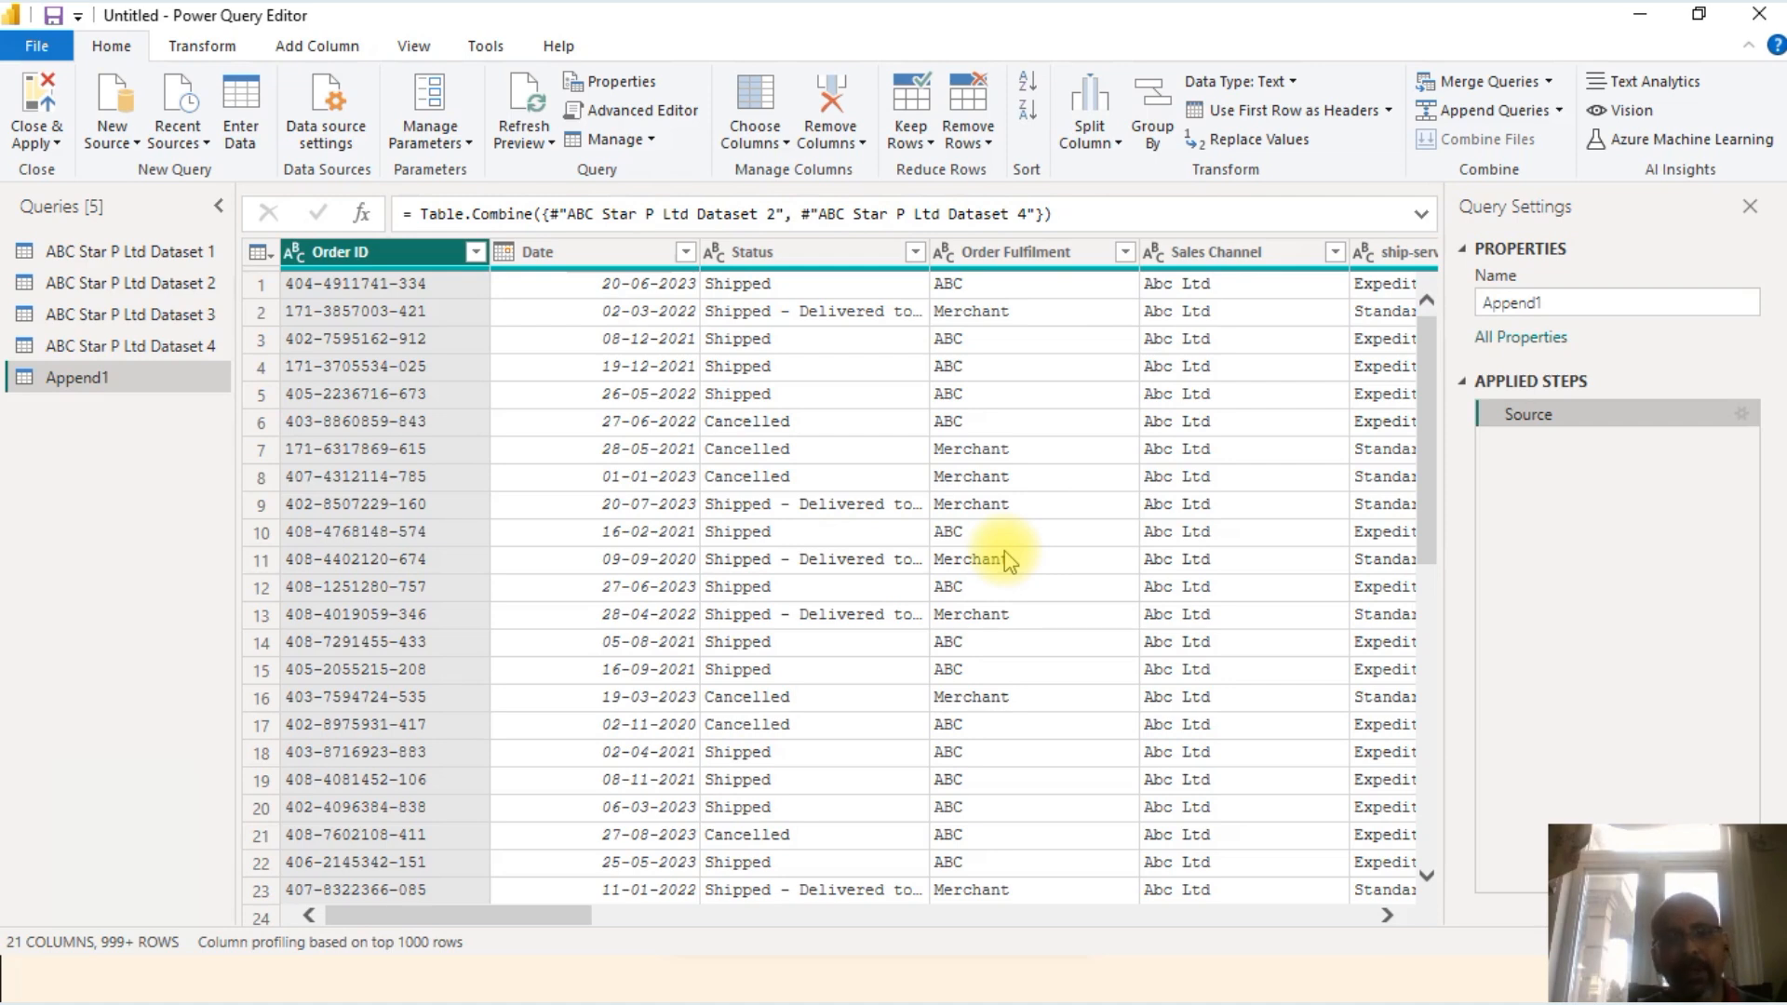
{"action": "left_click", "coordinate": [1749, 211]}
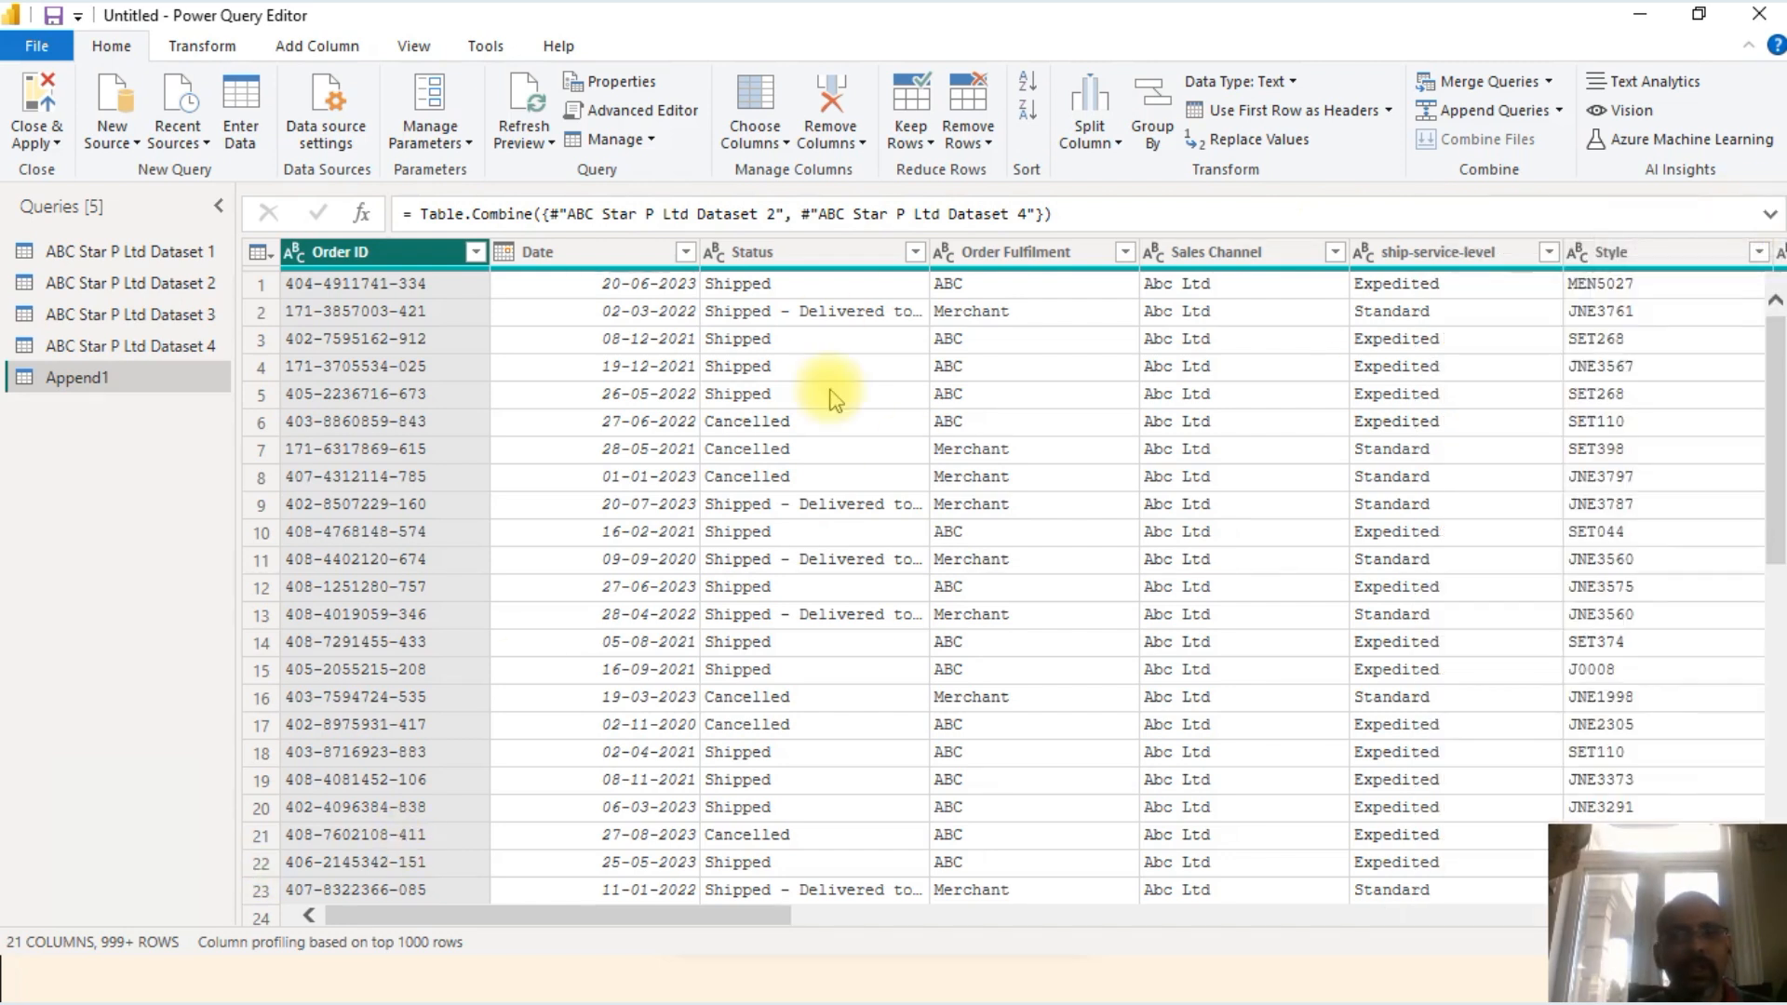
Step: Delete all four ABC Star P Ltd dataset queries together with the Append1 query
{"action": "left_click", "coordinate": [178, 254]}
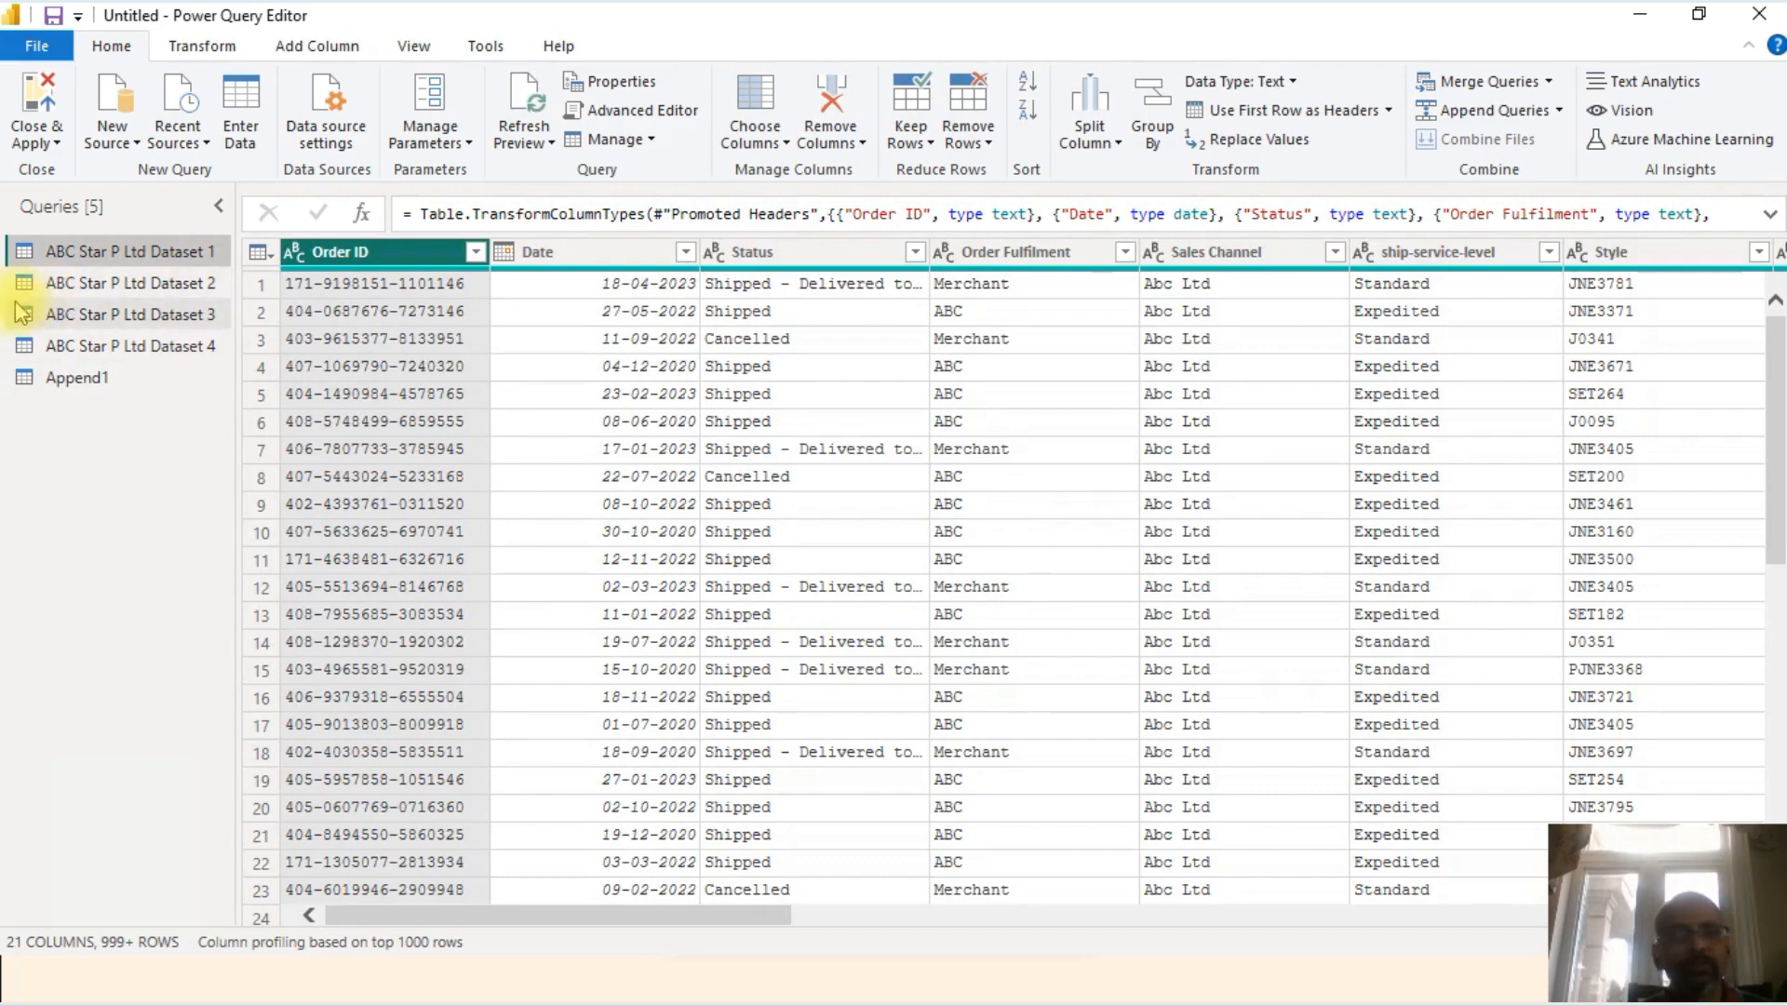
{"action": "left_click", "coordinate": [69, 282]}
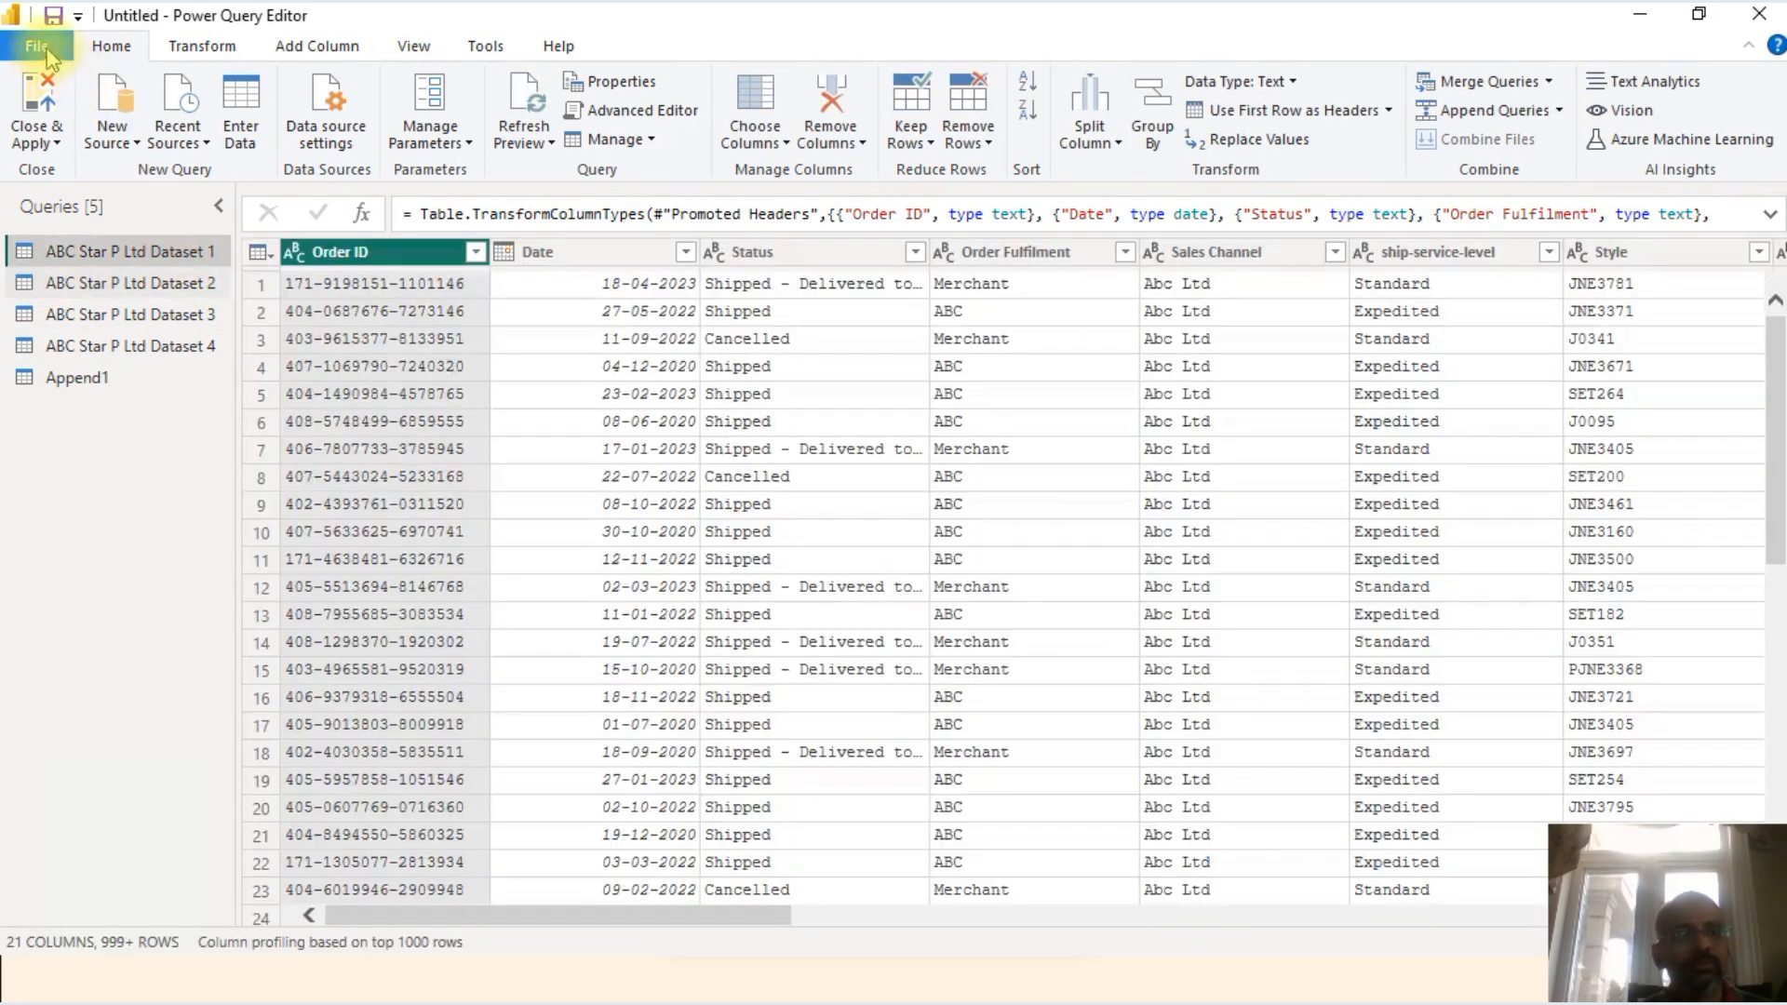
{"action": "left_click", "coordinate": [37, 46]}
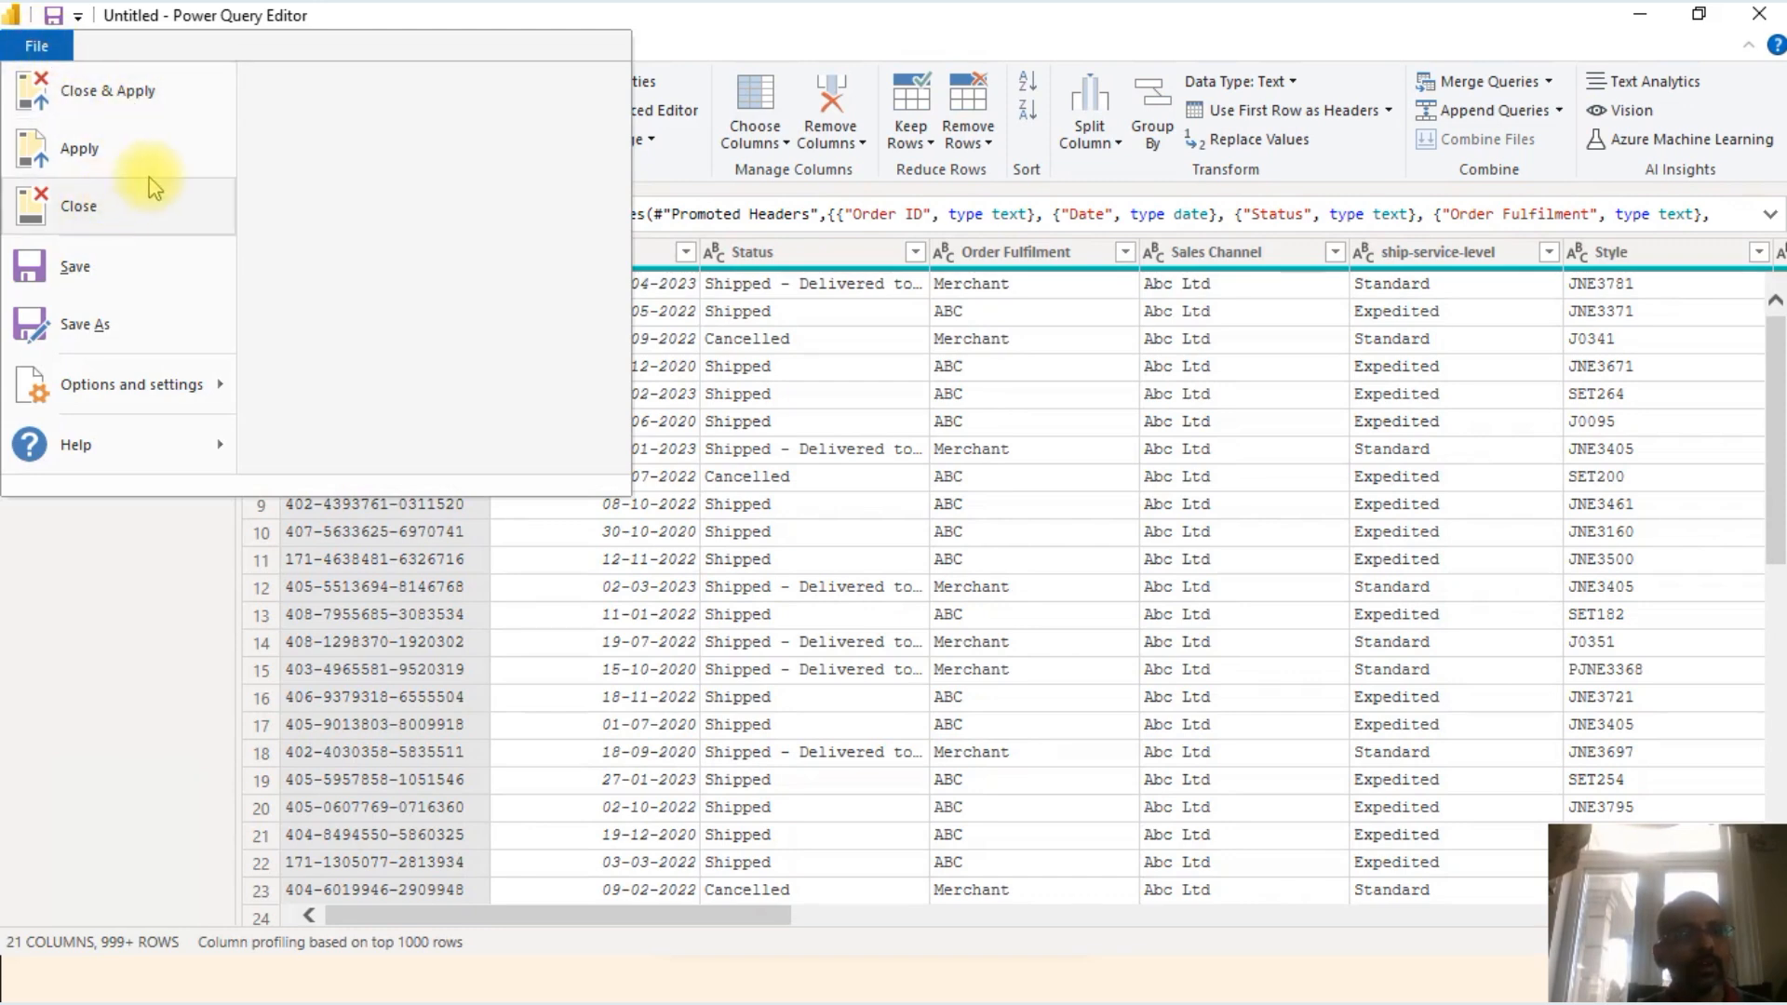
{"action": "key", "text": "Escape"}
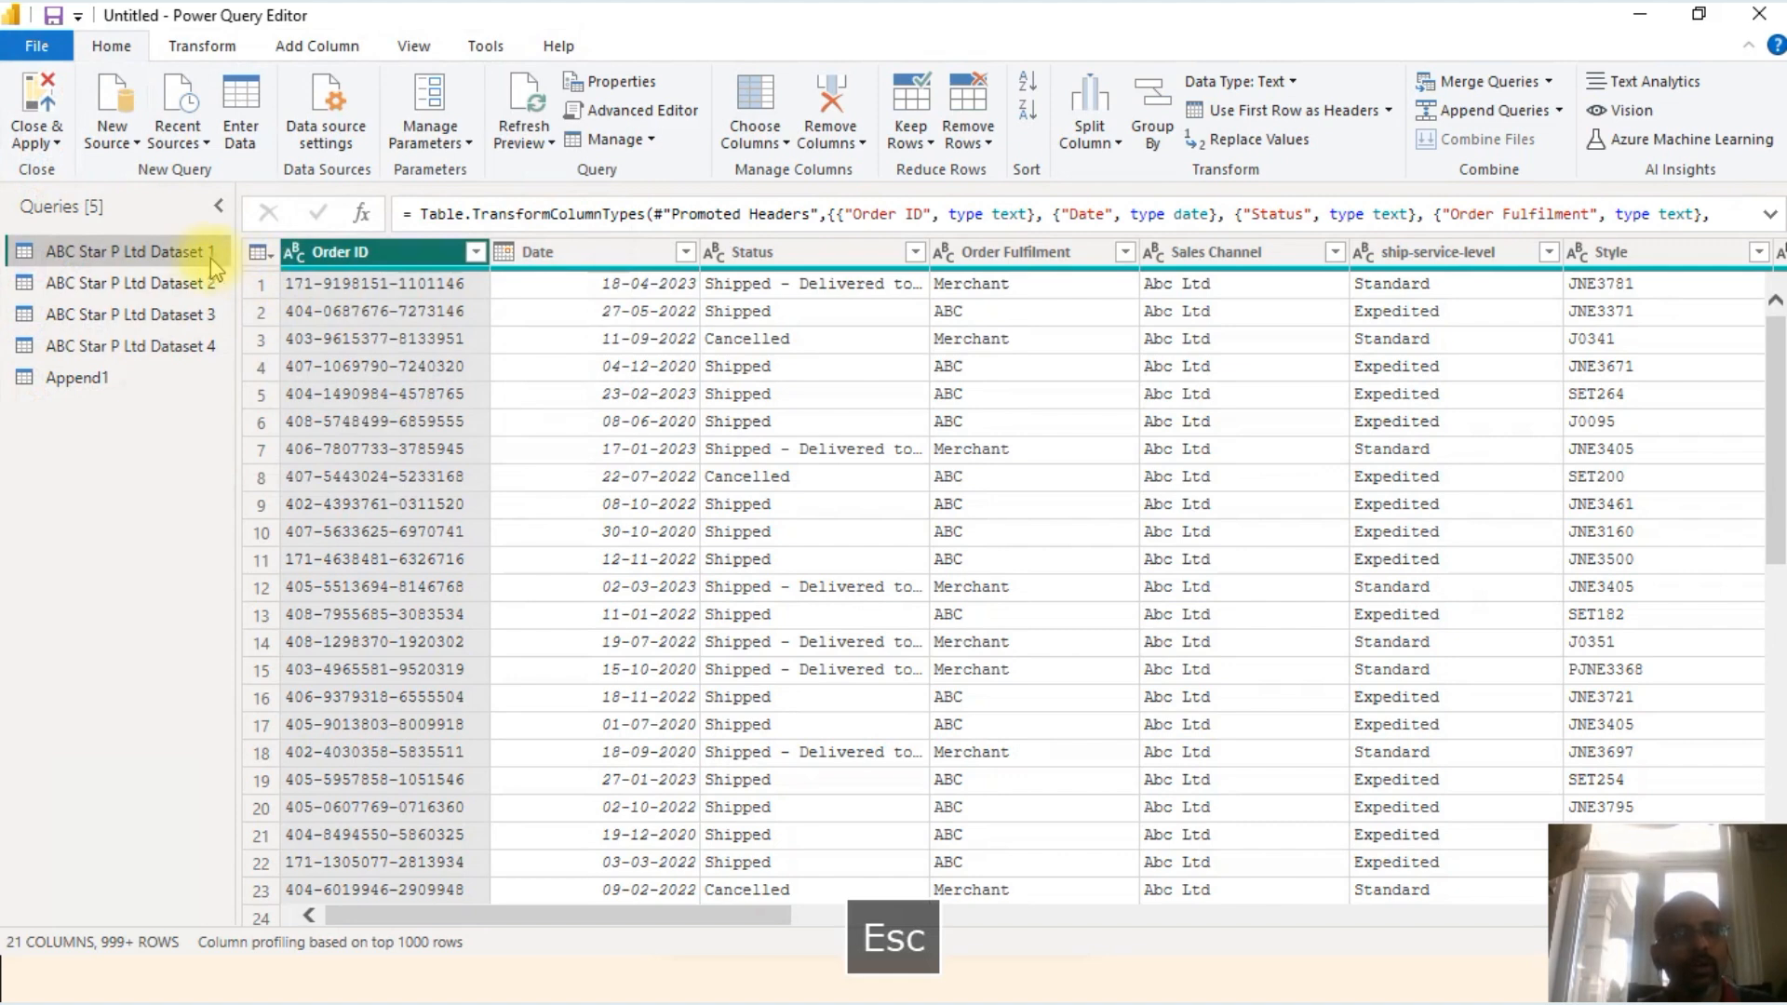
{"action": "key", "text": "shift+Down"}
{"action": "key", "text": "shift+Down"}
{"action": "key", "text": "shift+Down"}
{"action": "key", "text": "shift+Down"}
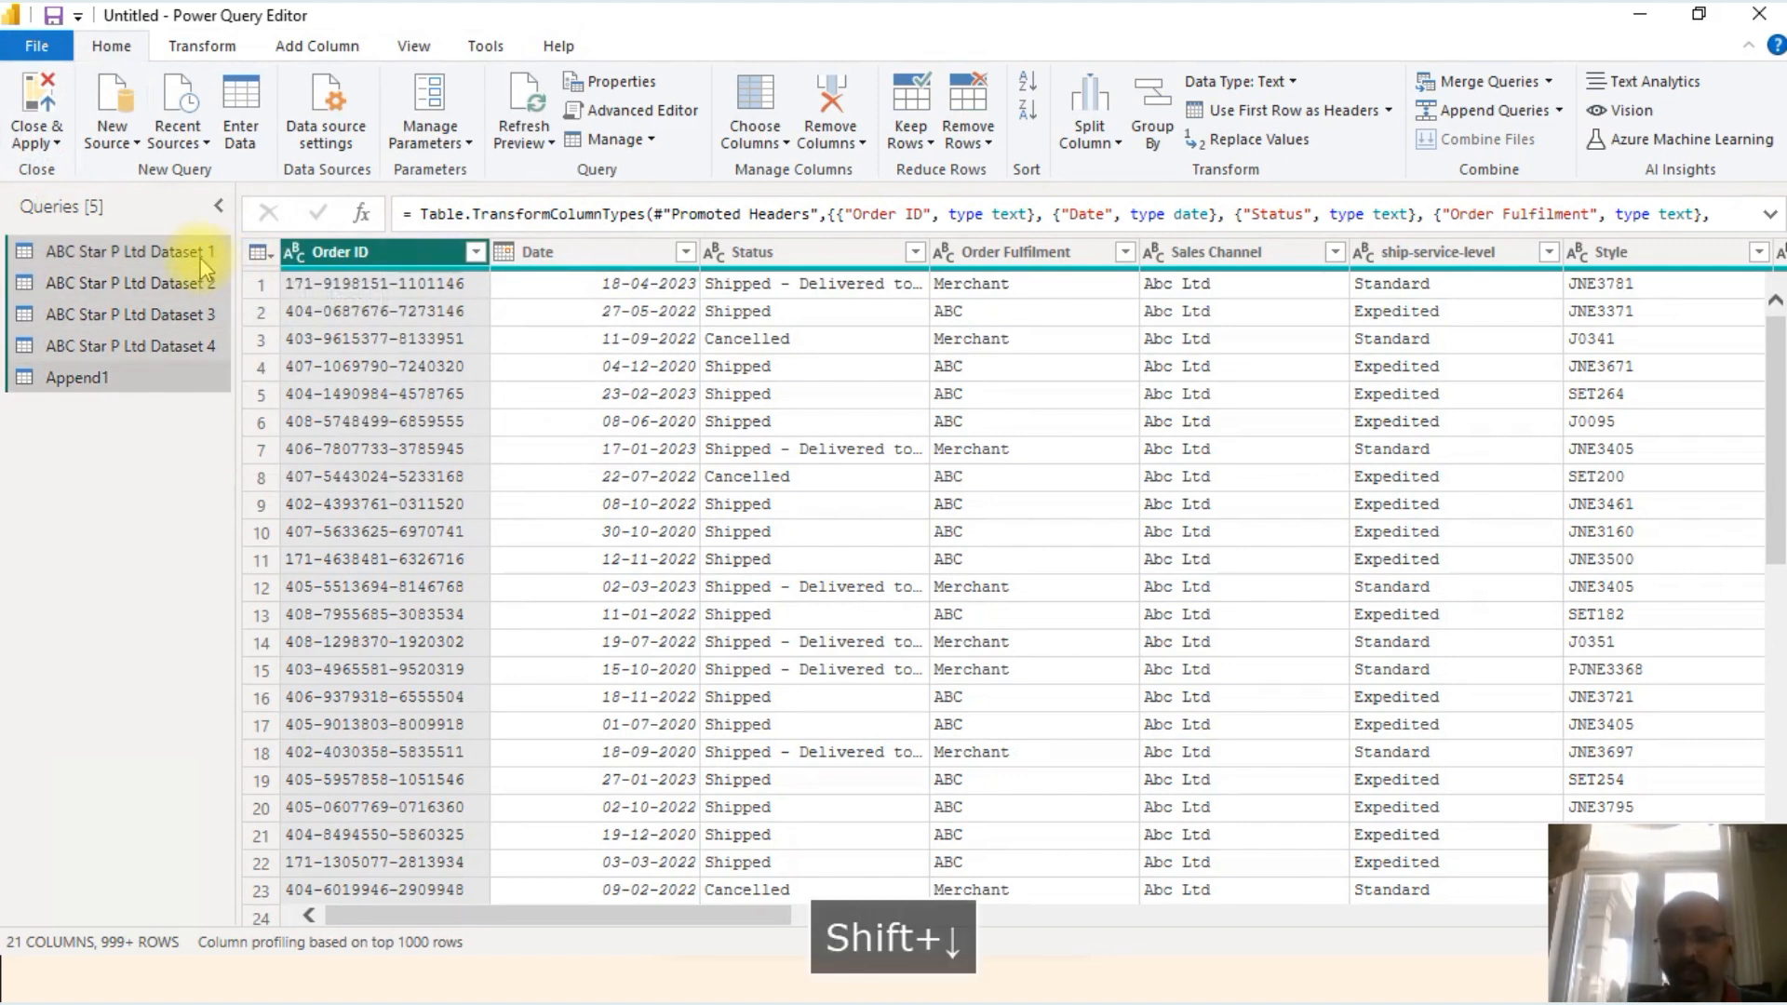
{"action": "key", "text": "Delete"}
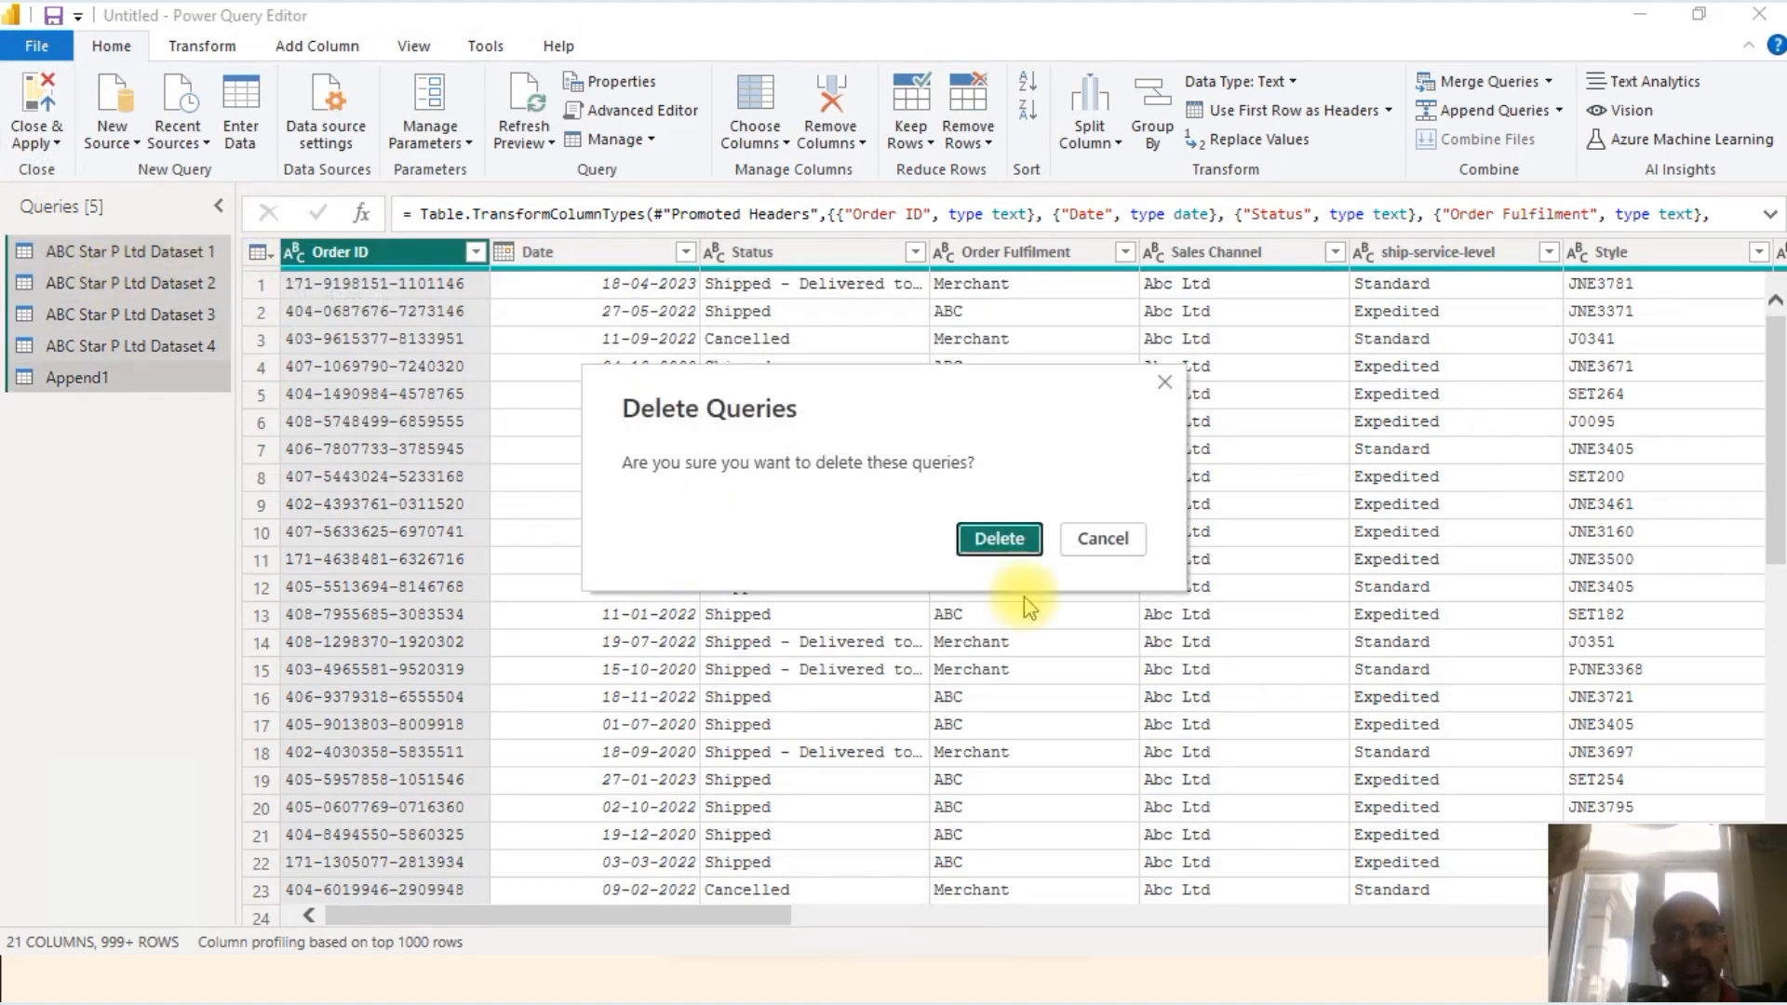
{"action": "left_click", "coordinate": [994, 542]}
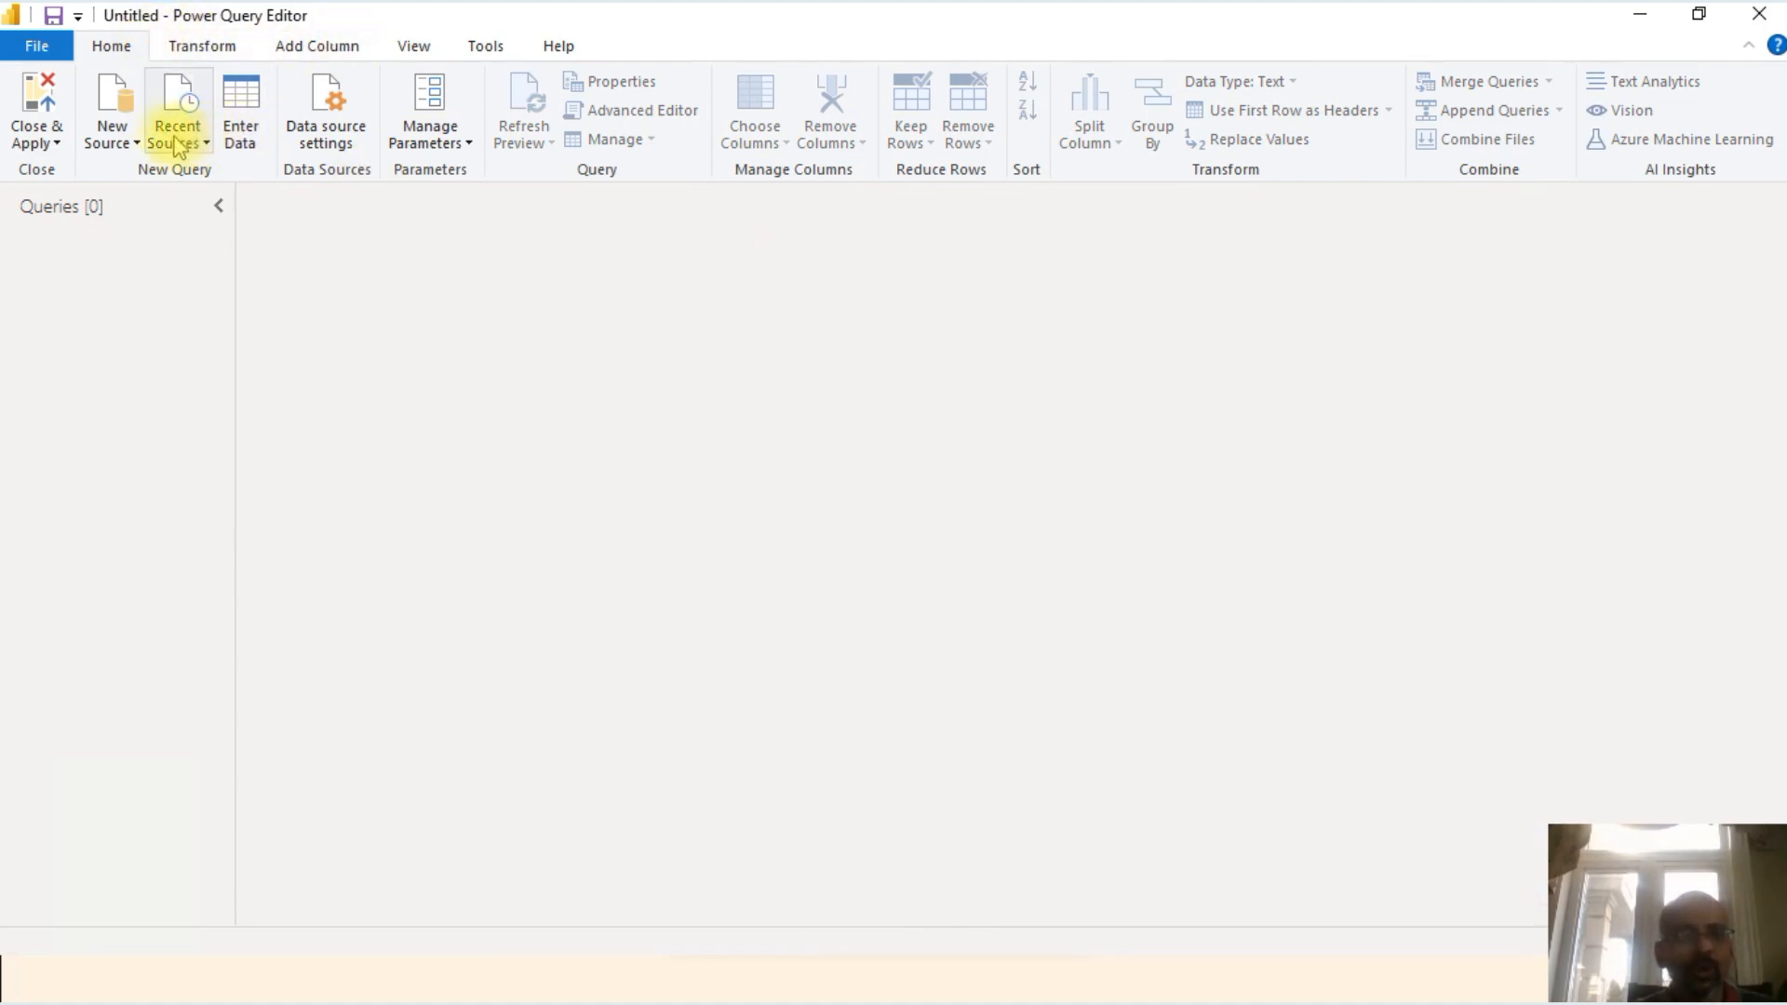
Step: Start a new query that uses a Folder as its data source
{"action": "left_click", "coordinate": [116, 138]}
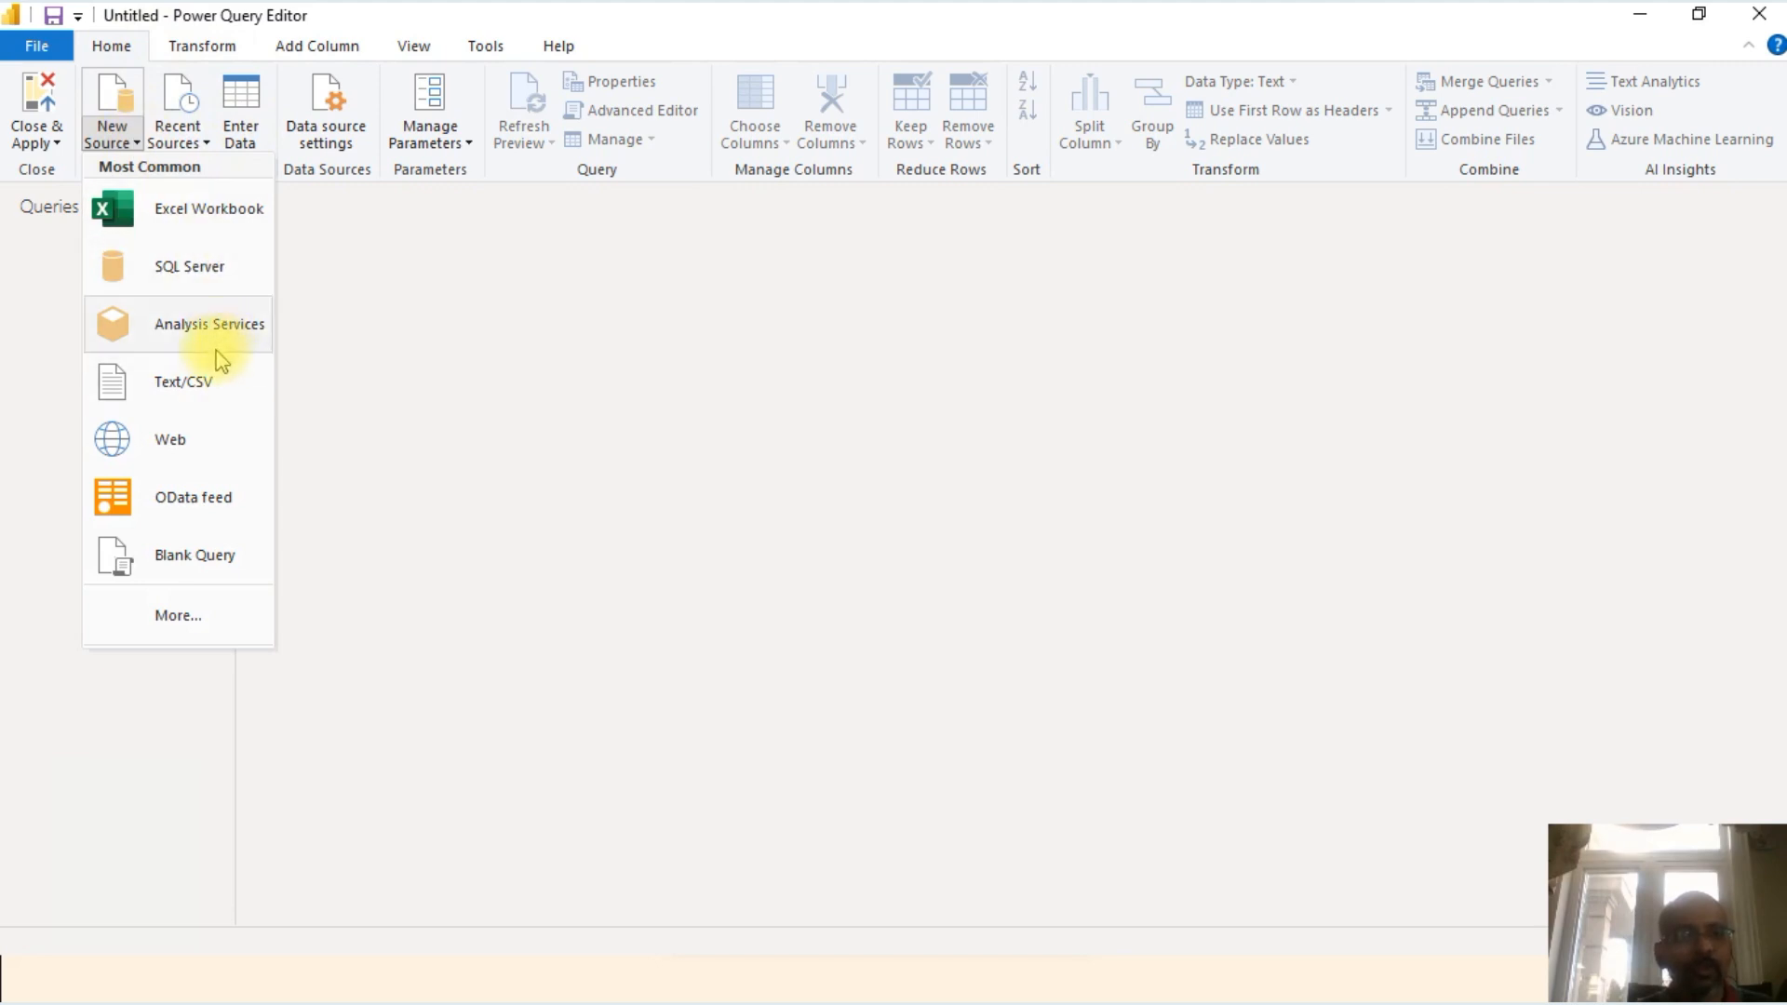
{"action": "left_click", "coordinate": [191, 612]}
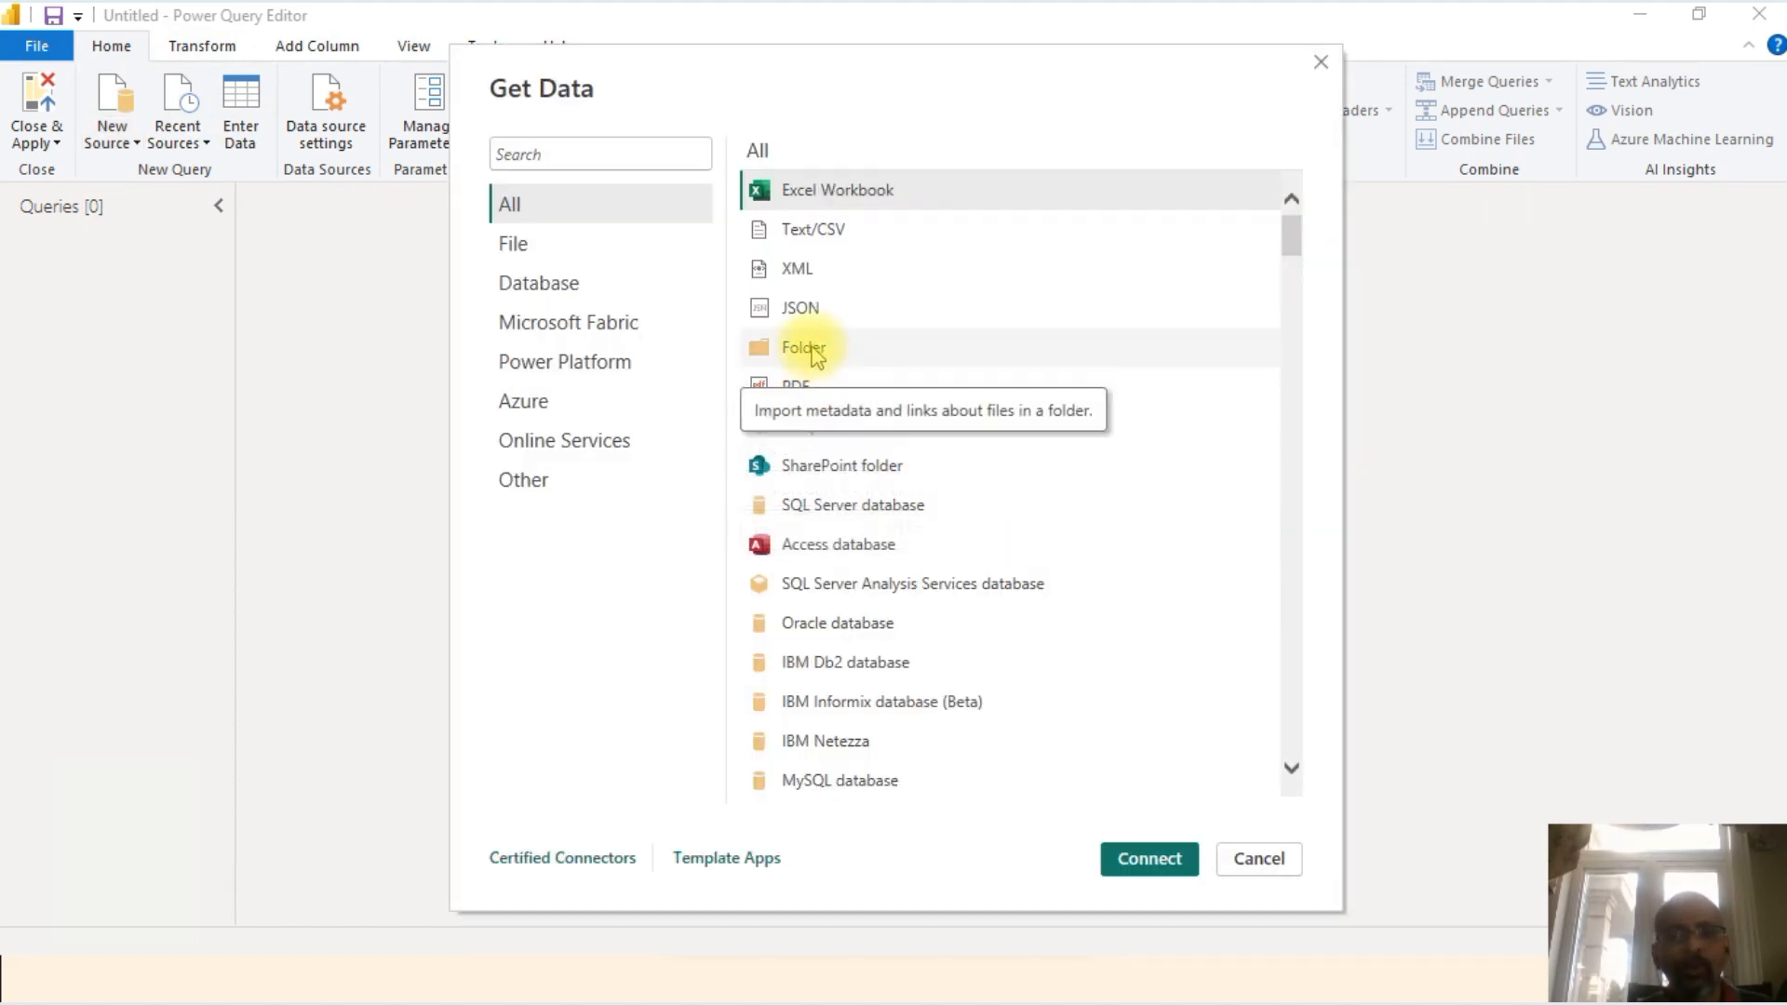
{"action": "double_click", "coordinate": [813, 352]}
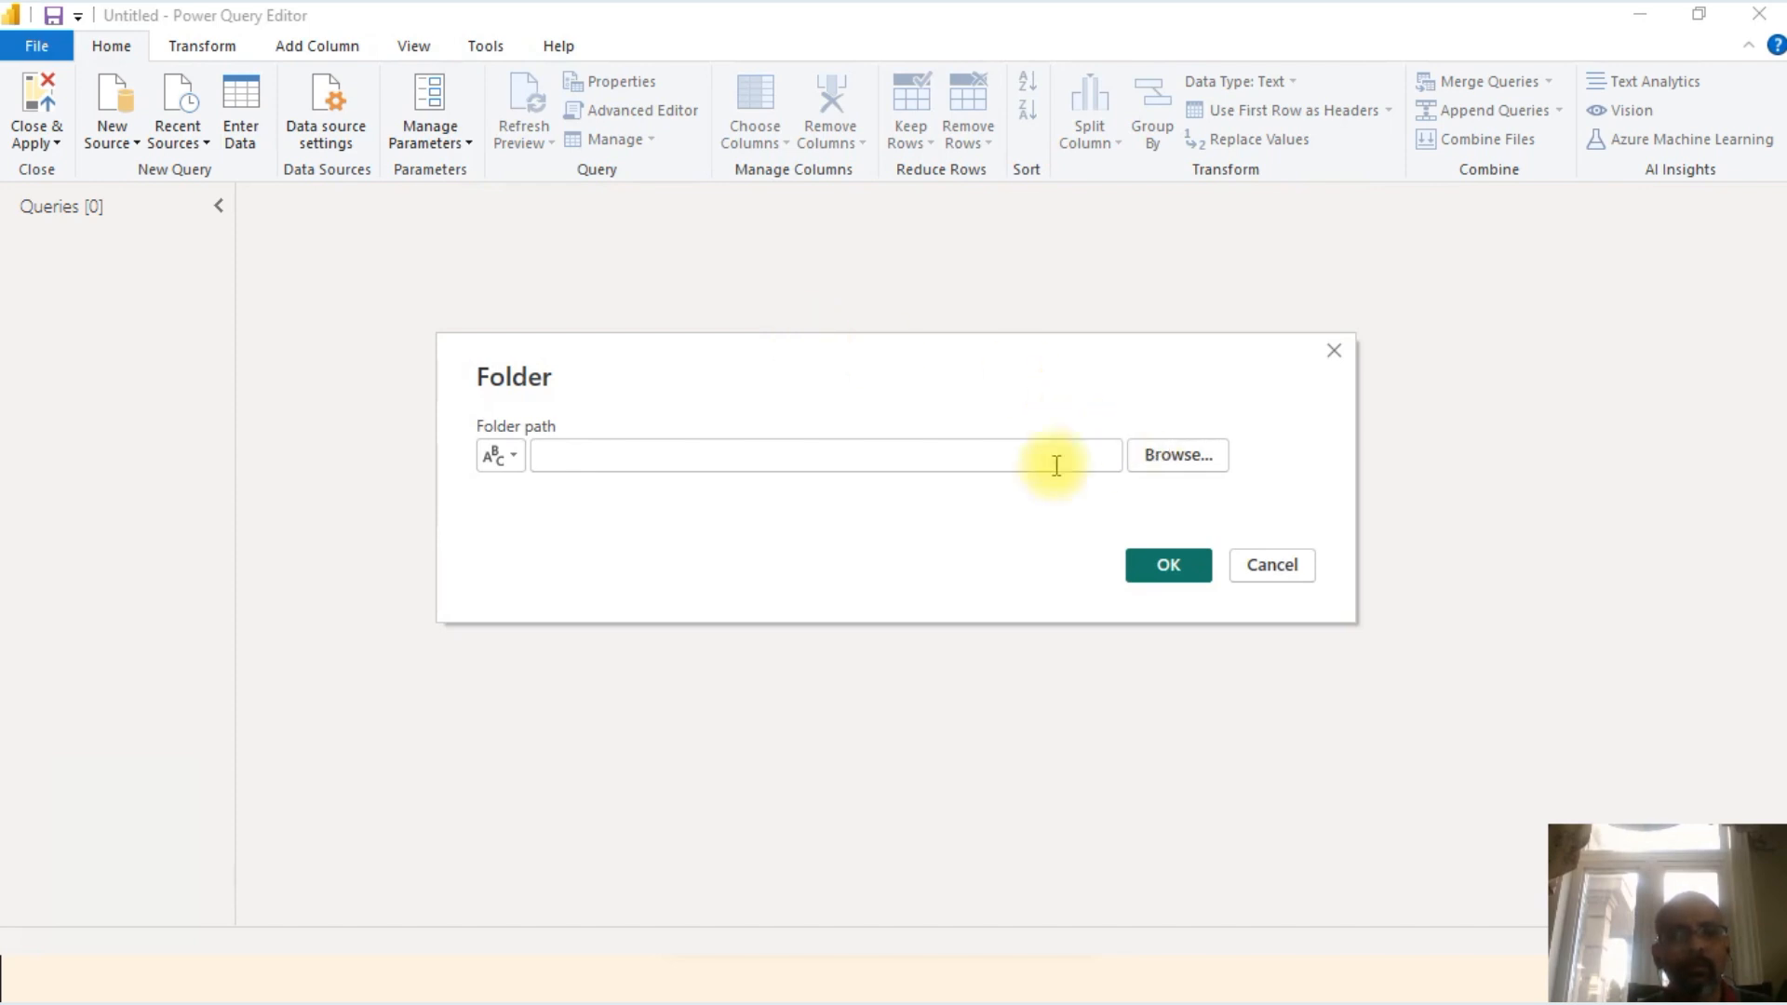
Step: Set the source folder to C:\Employability+\Power BI\Dataset\Dataset and load its file list for transformation without combining
{"action": "left_click", "coordinate": [1172, 457]}
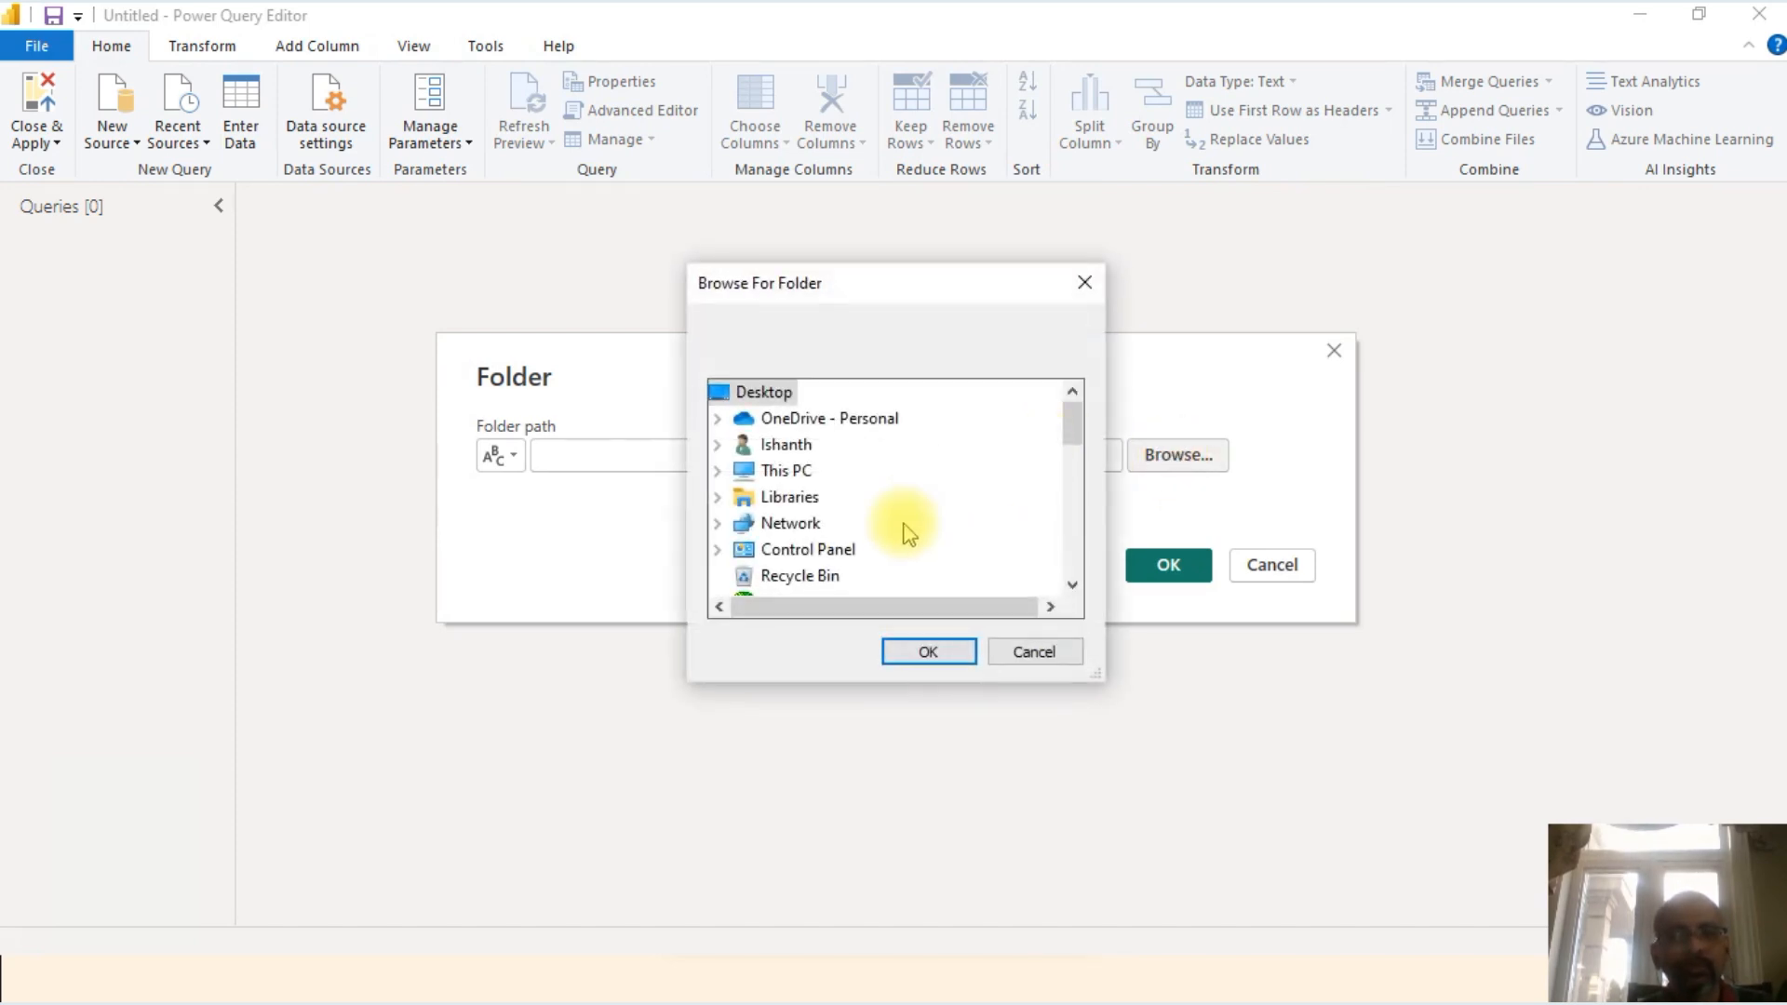
{"action": "double_click", "coordinate": [797, 477]}
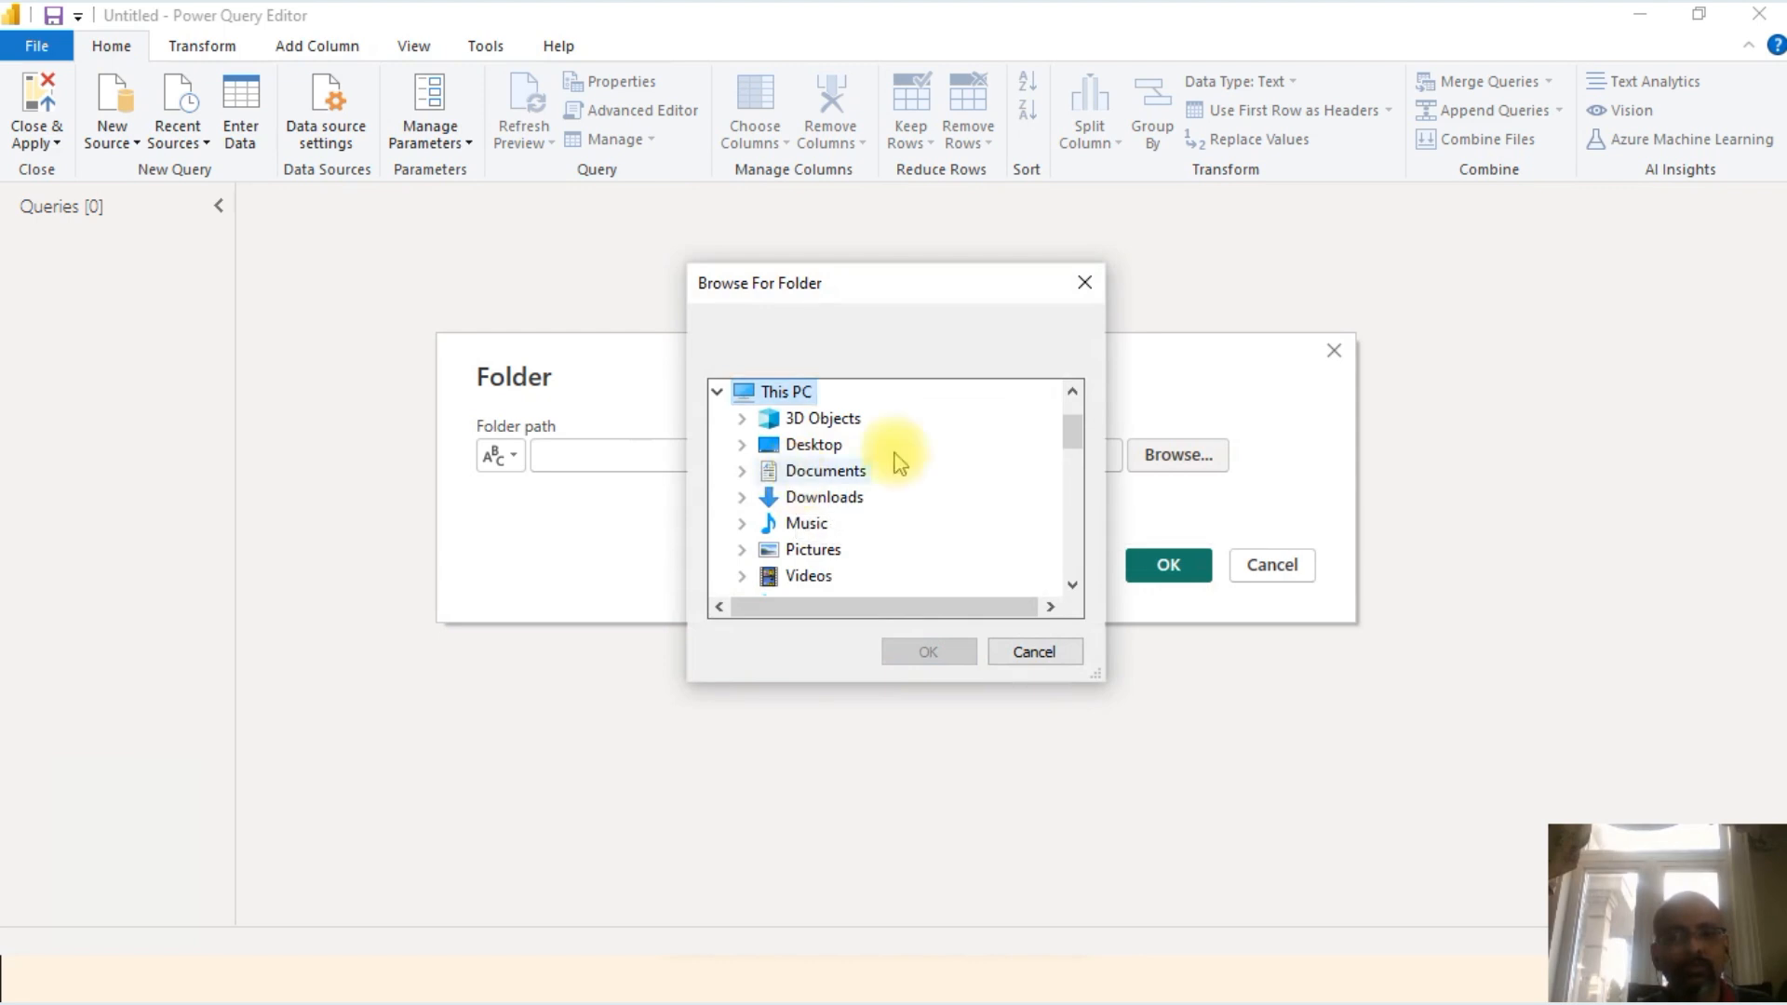
{"action": "left_click_drag", "start_coordinate": [1070, 433], "coordinate": [1069, 451]}
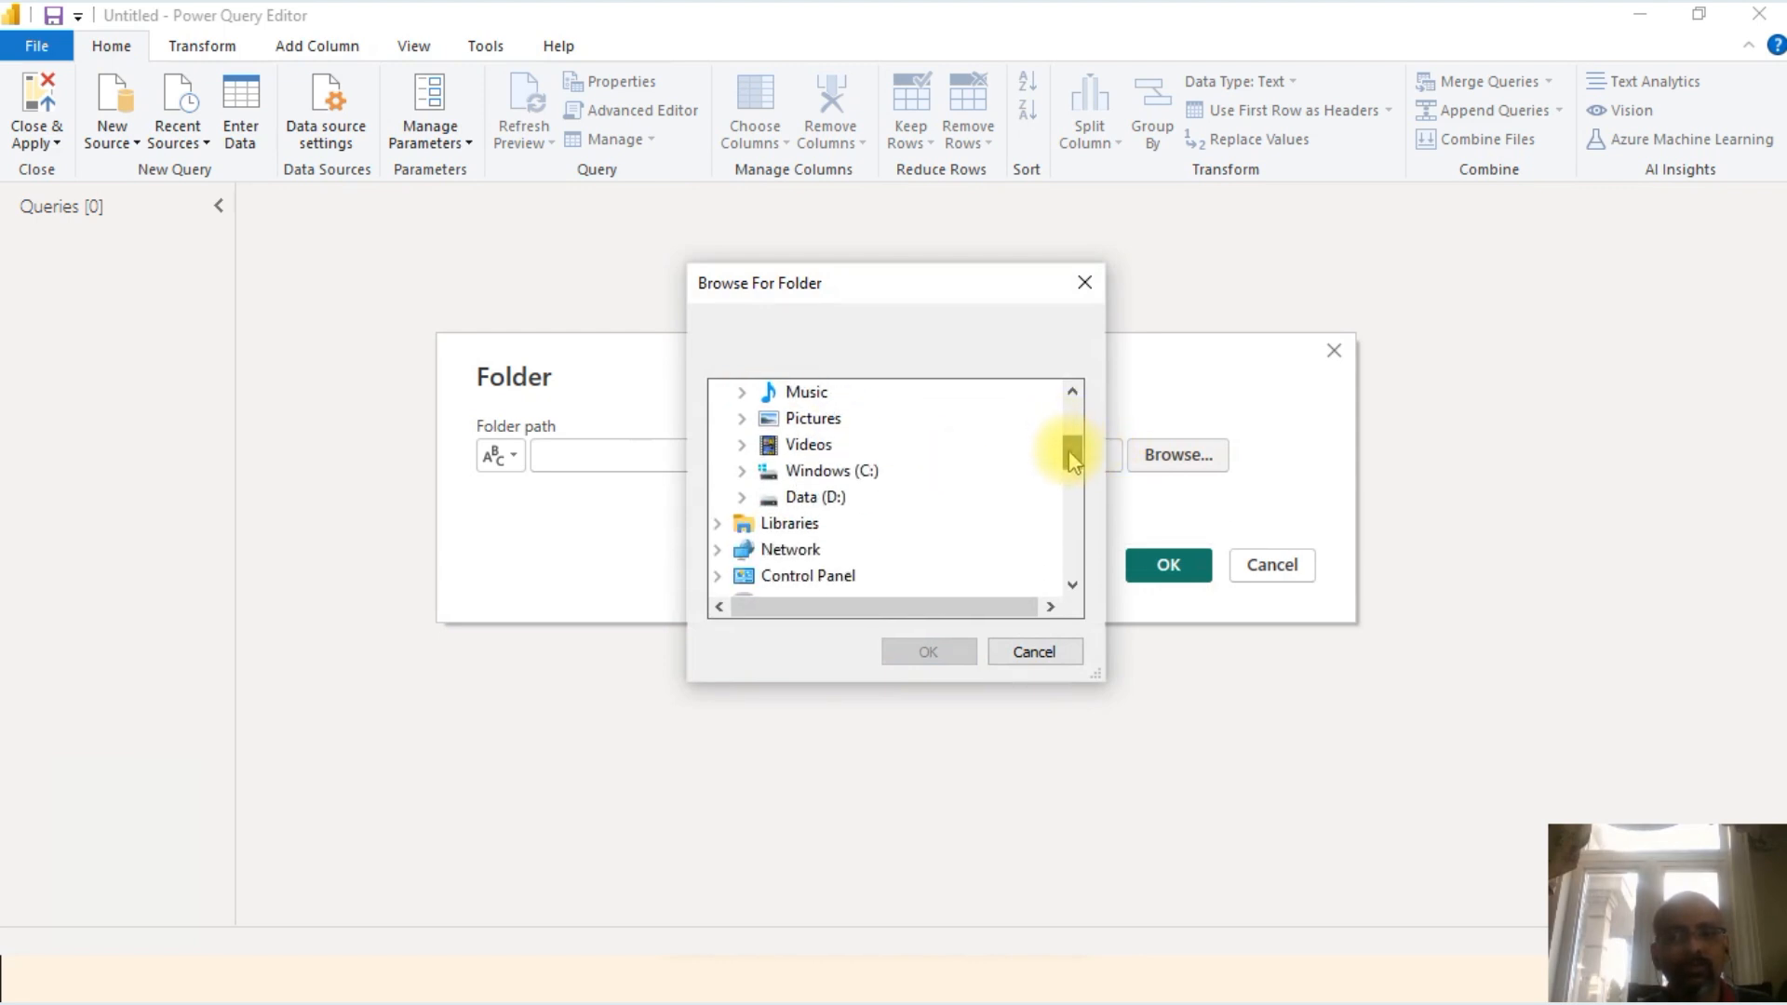
{"action": "double_click", "coordinate": [857, 470]}
{"action": "double_click", "coordinate": [875, 471]}
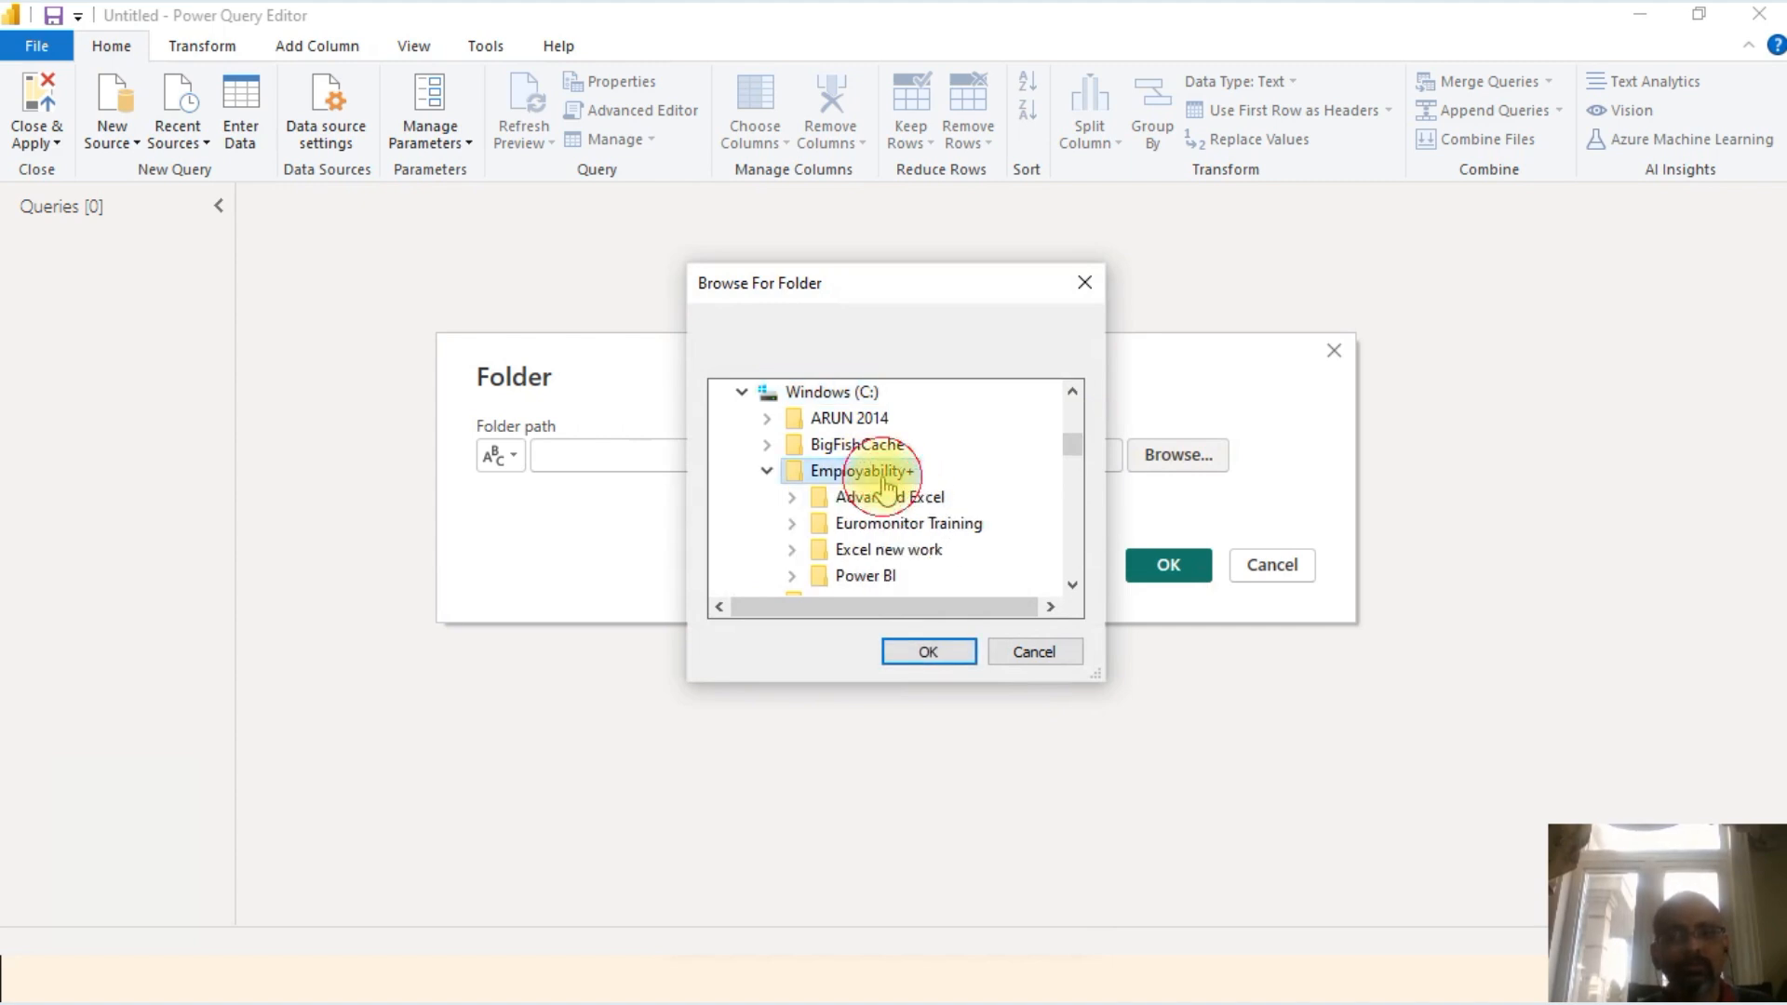
{"action": "double_click", "coordinate": [894, 576]}
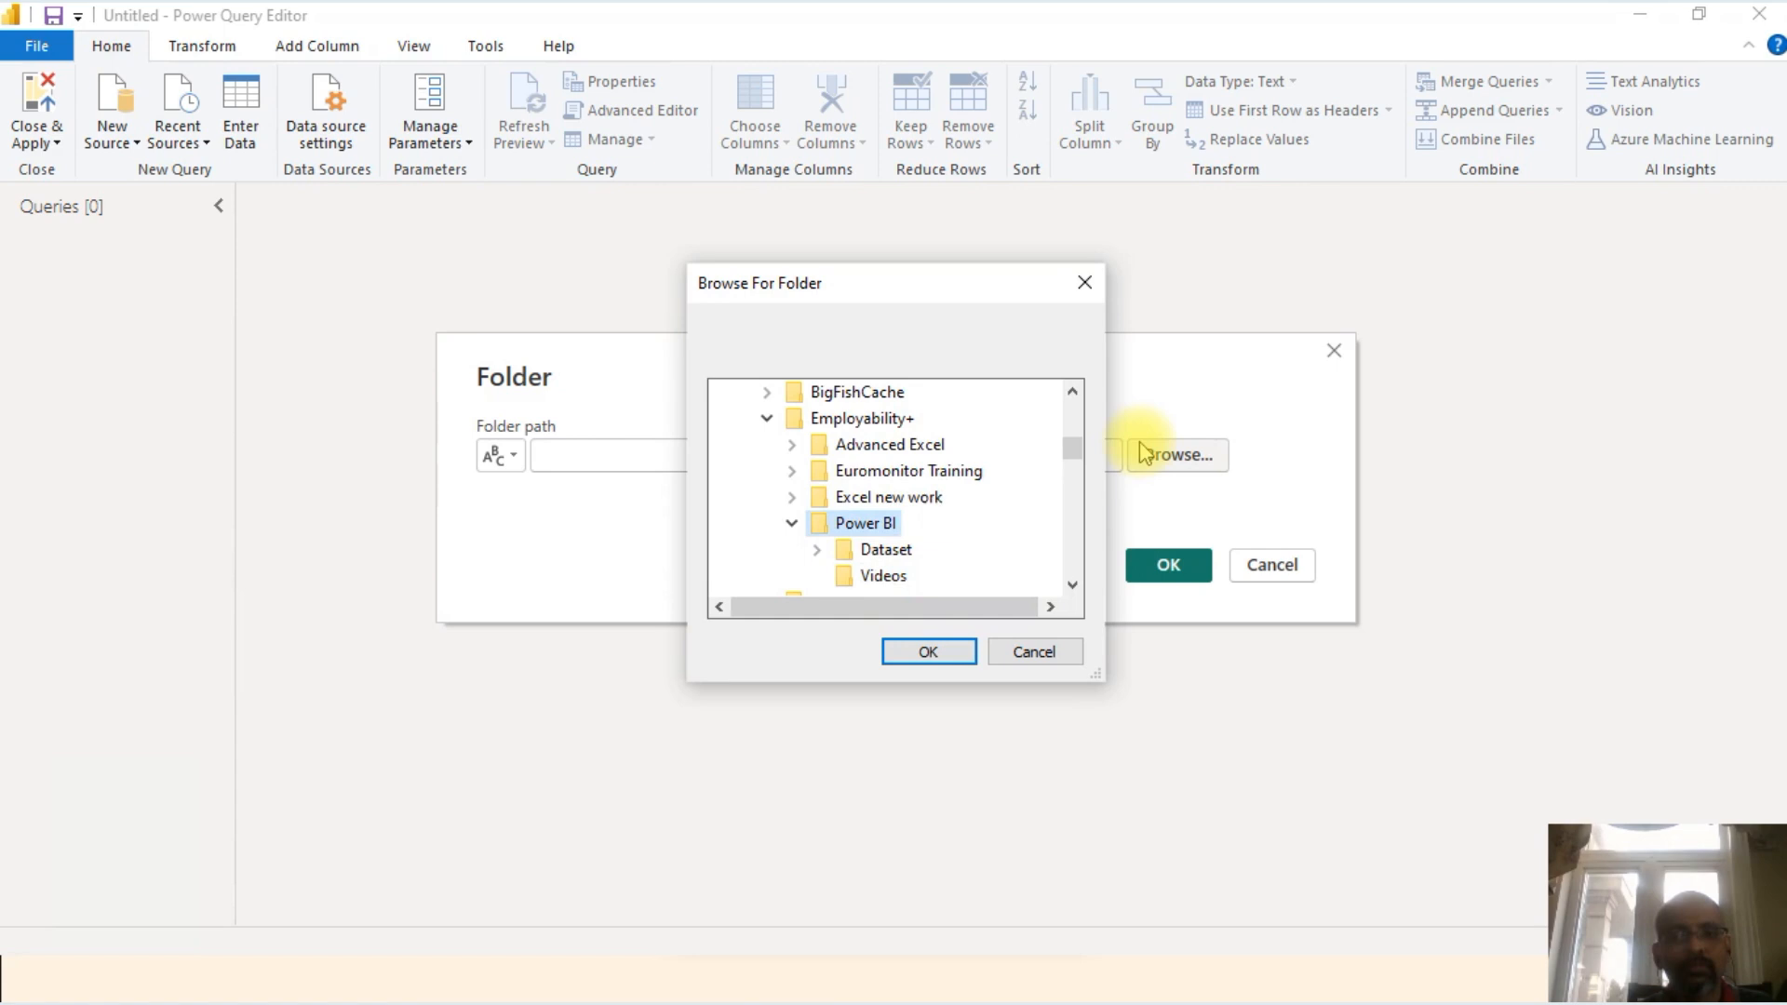
{"action": "double_click", "coordinate": [899, 553]}
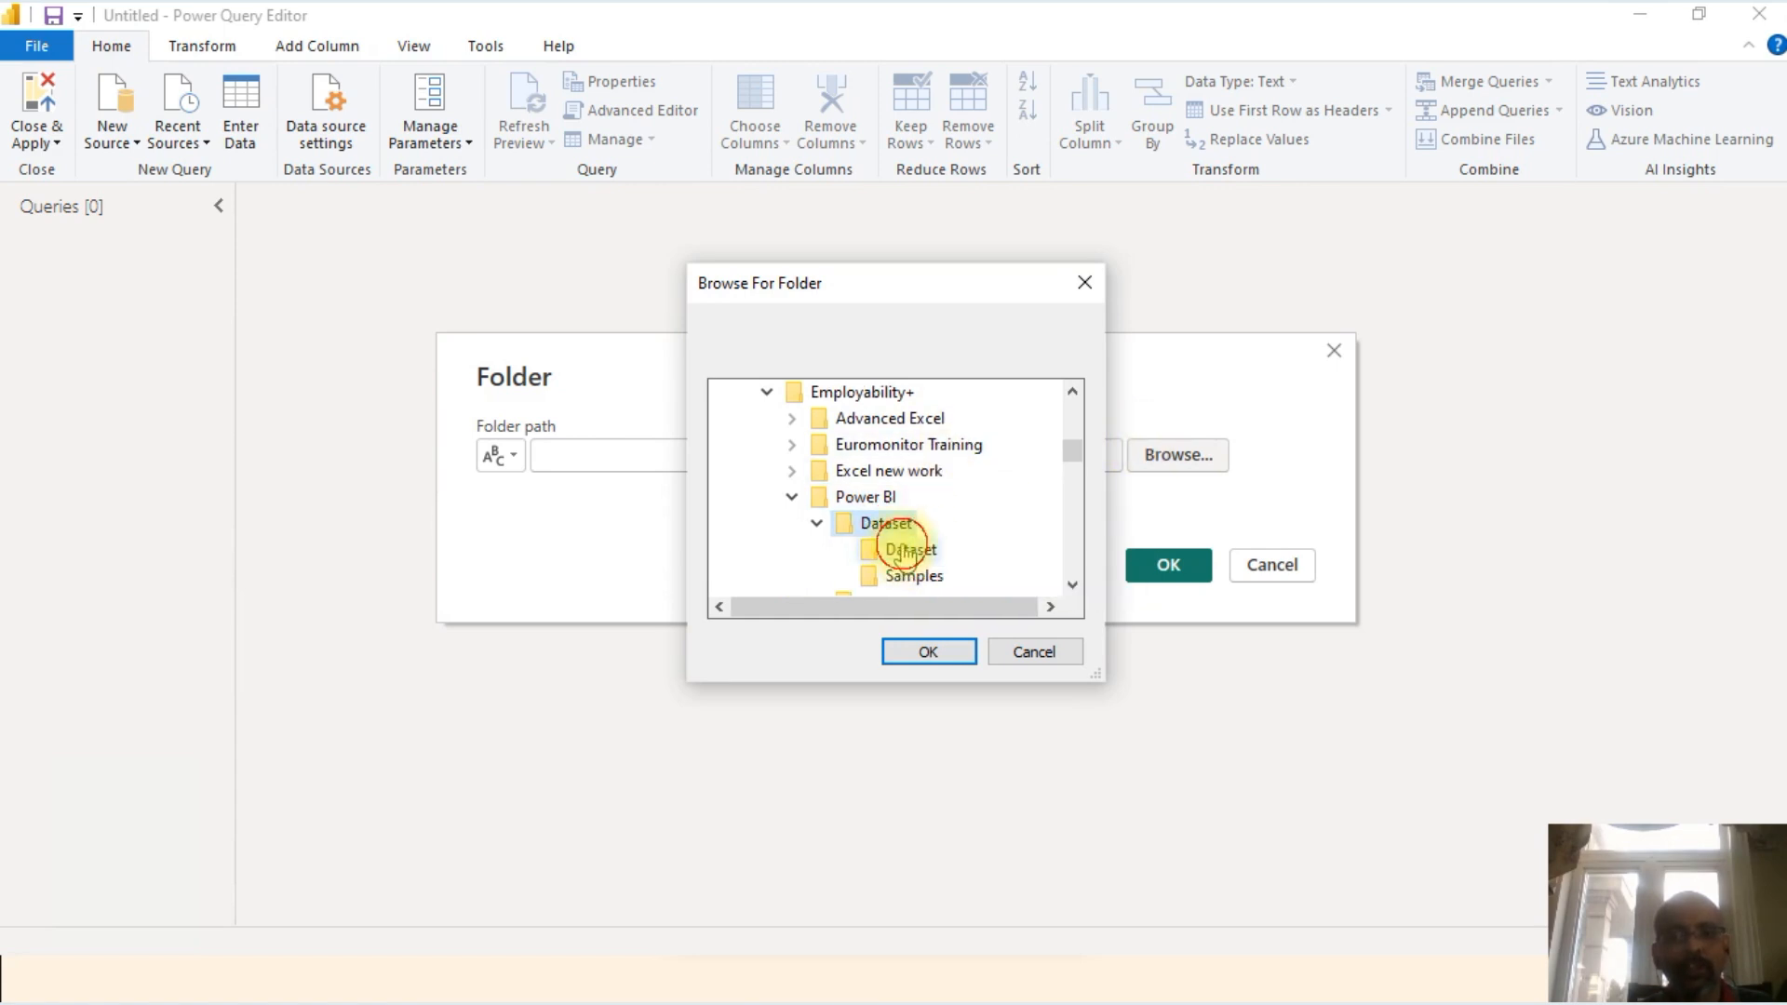
{"action": "left_click", "coordinate": [902, 553]}
{"action": "left_click", "coordinate": [928, 650]}
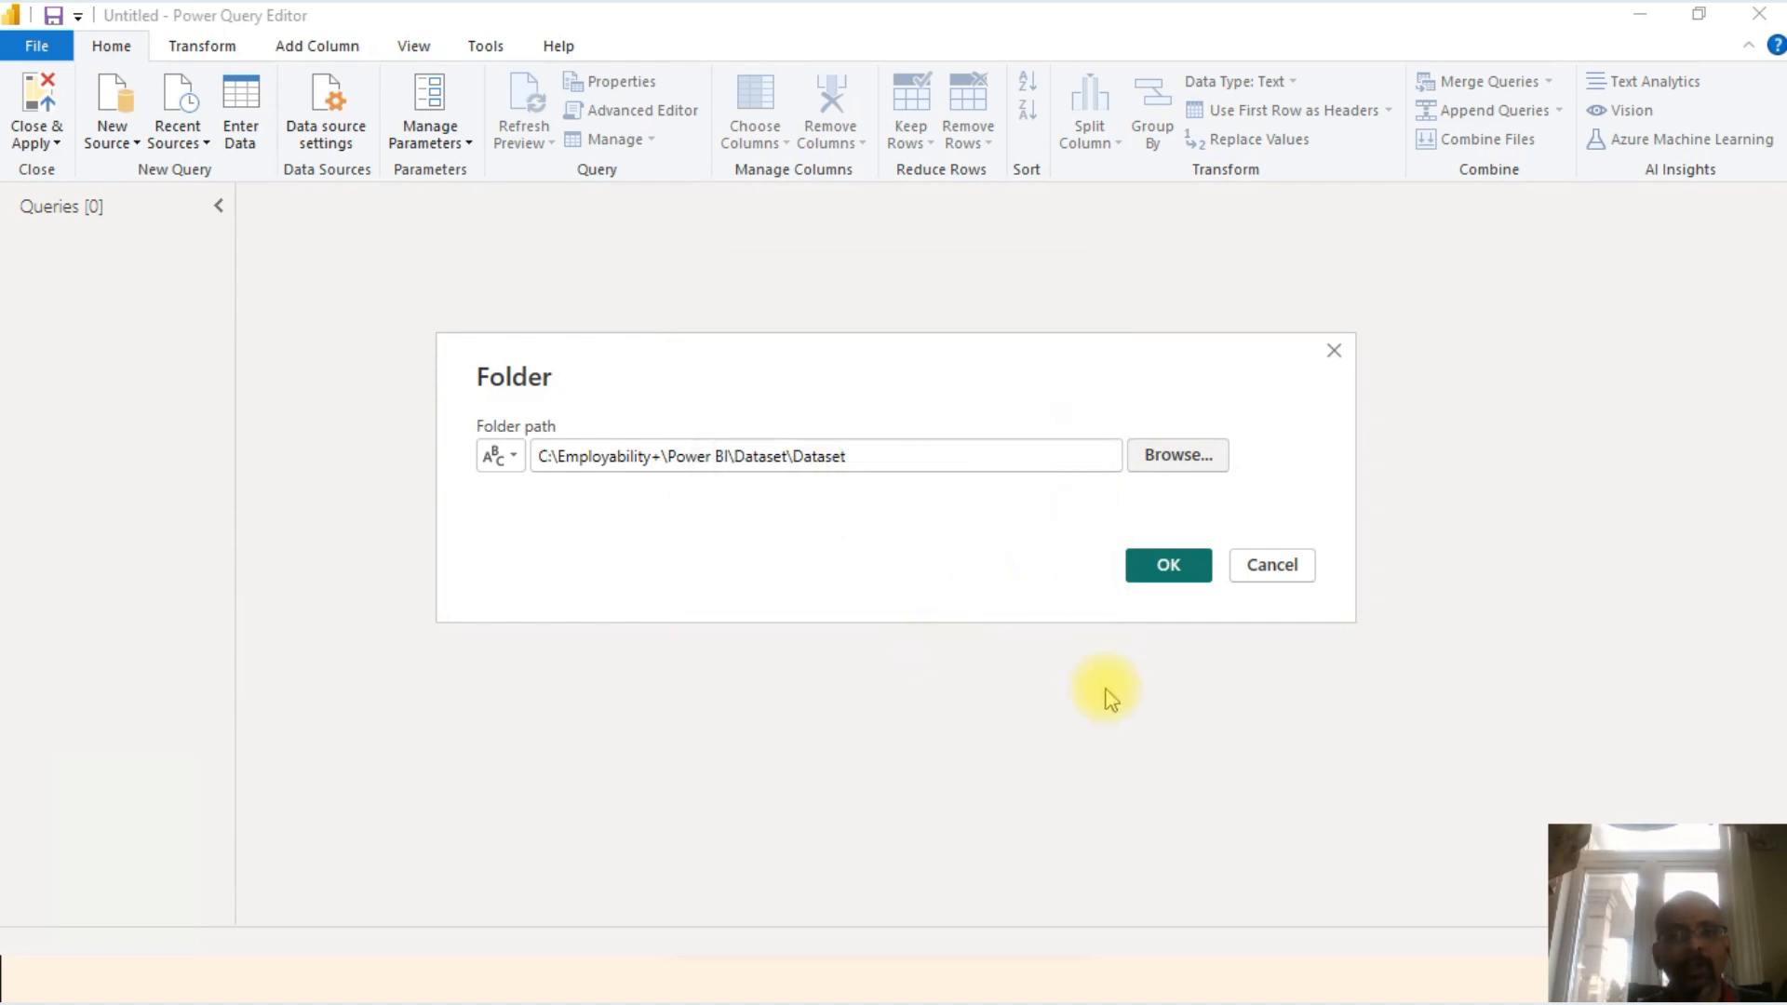
{"action": "left_click", "coordinate": [1177, 565]}
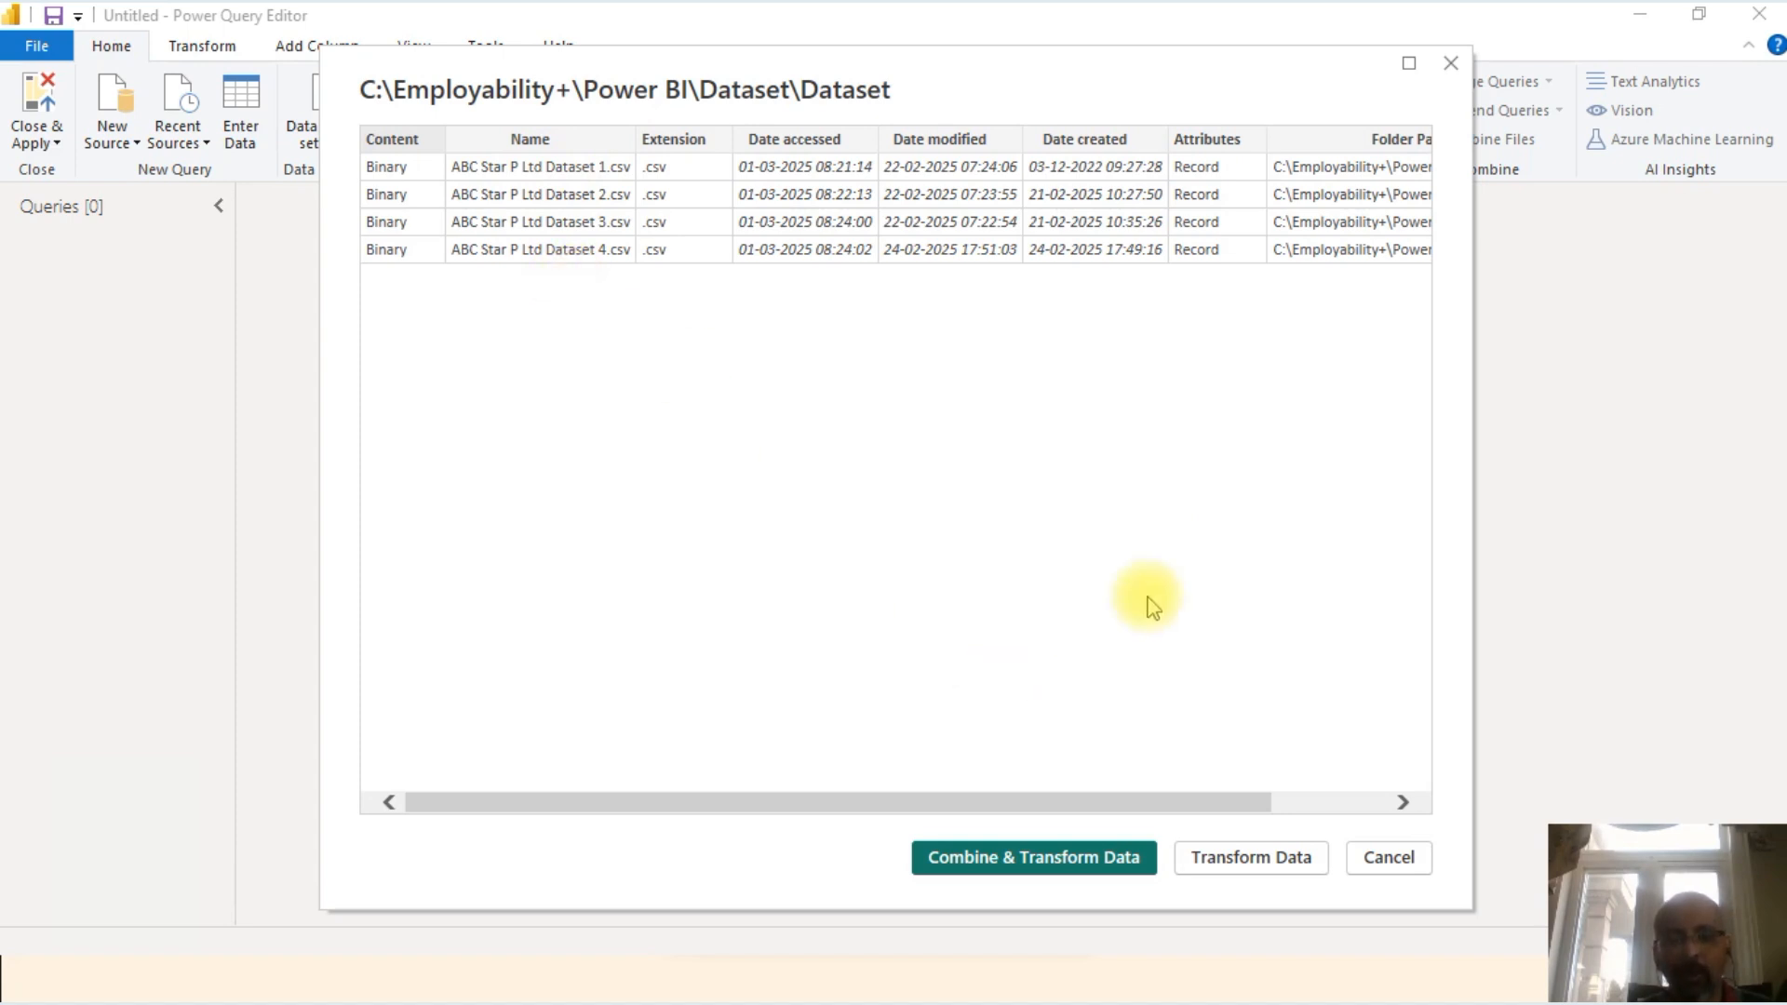
{"action": "left_click", "coordinate": [1293, 867]}
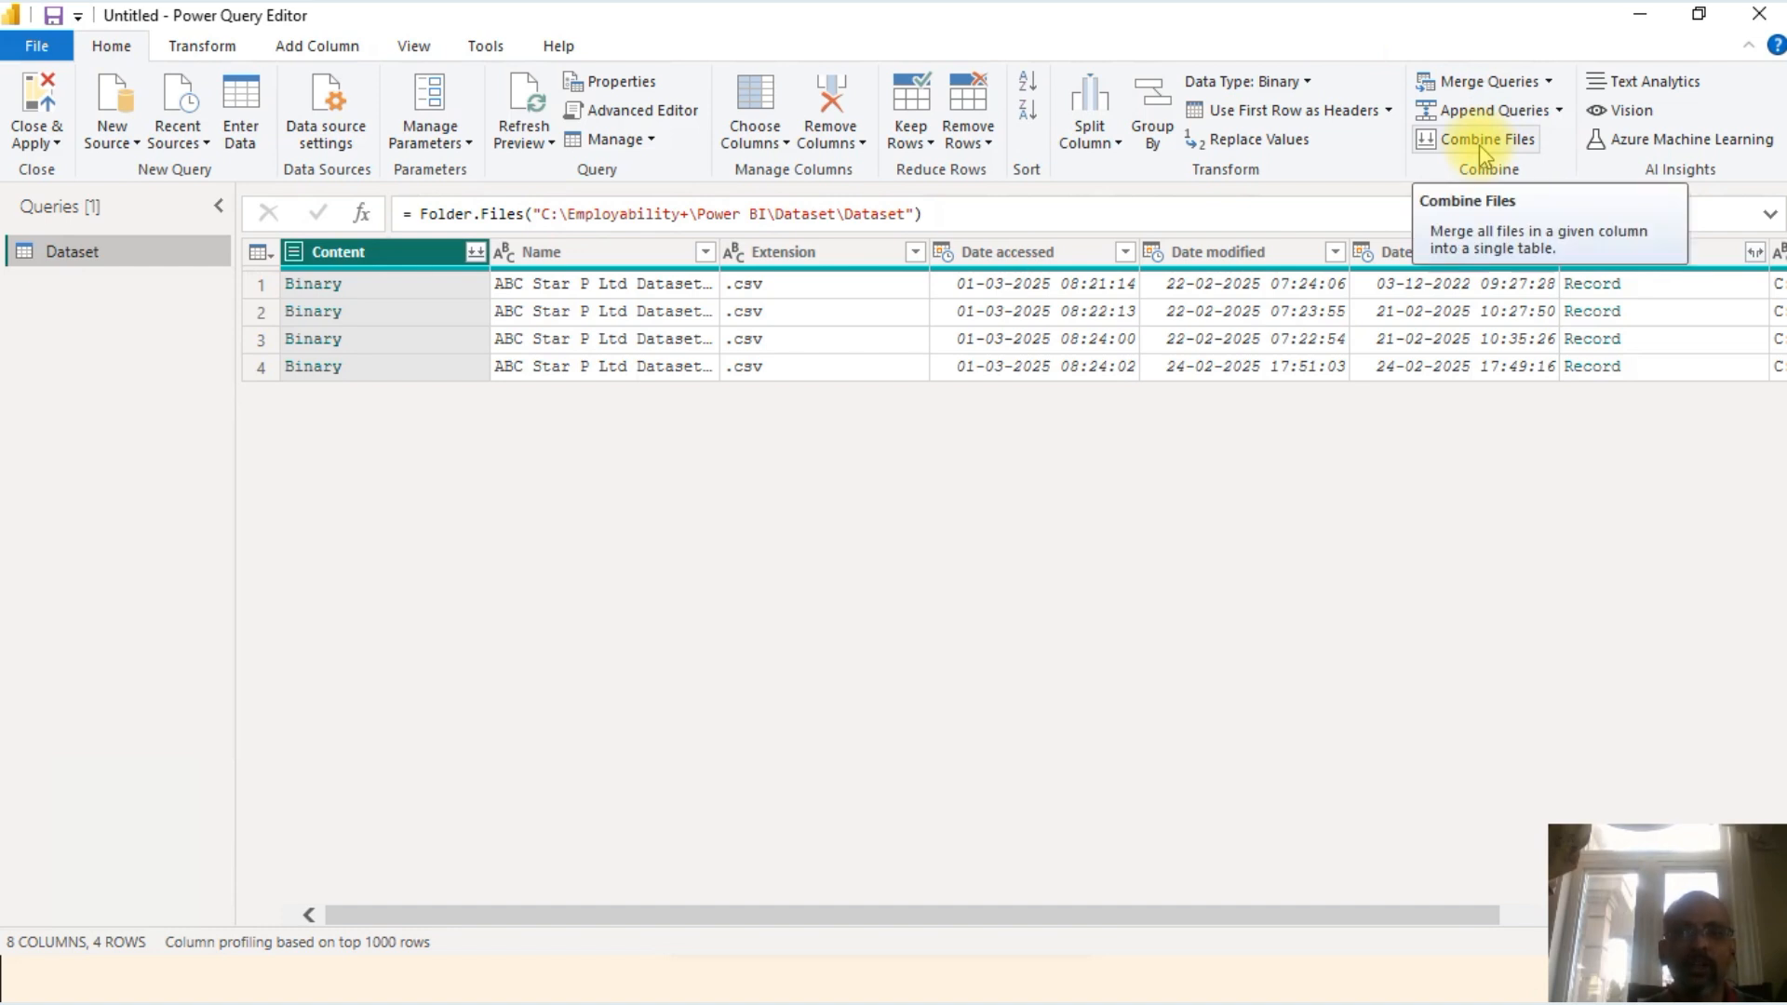
Step: Combine the binary files in the Content column, keeping the first file as sample and comma as delimiter
{"action": "left_click", "coordinate": [475, 253]}
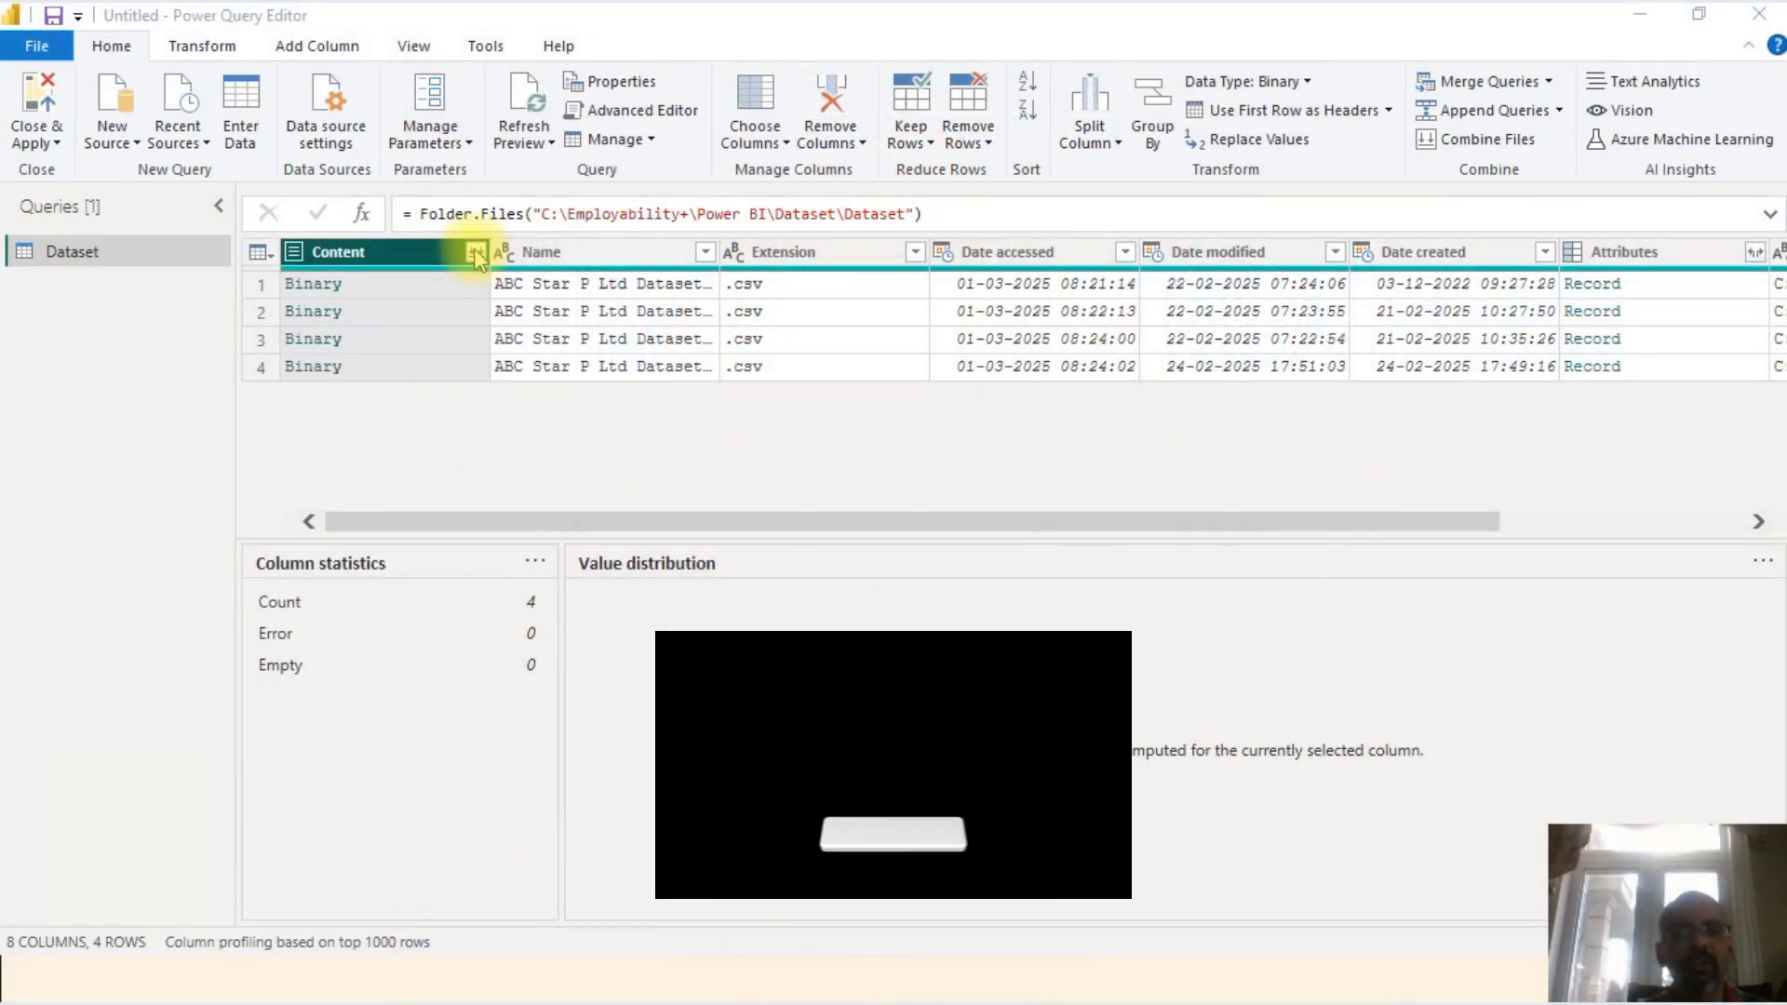
{"action": "left_click", "coordinate": [476, 252]}
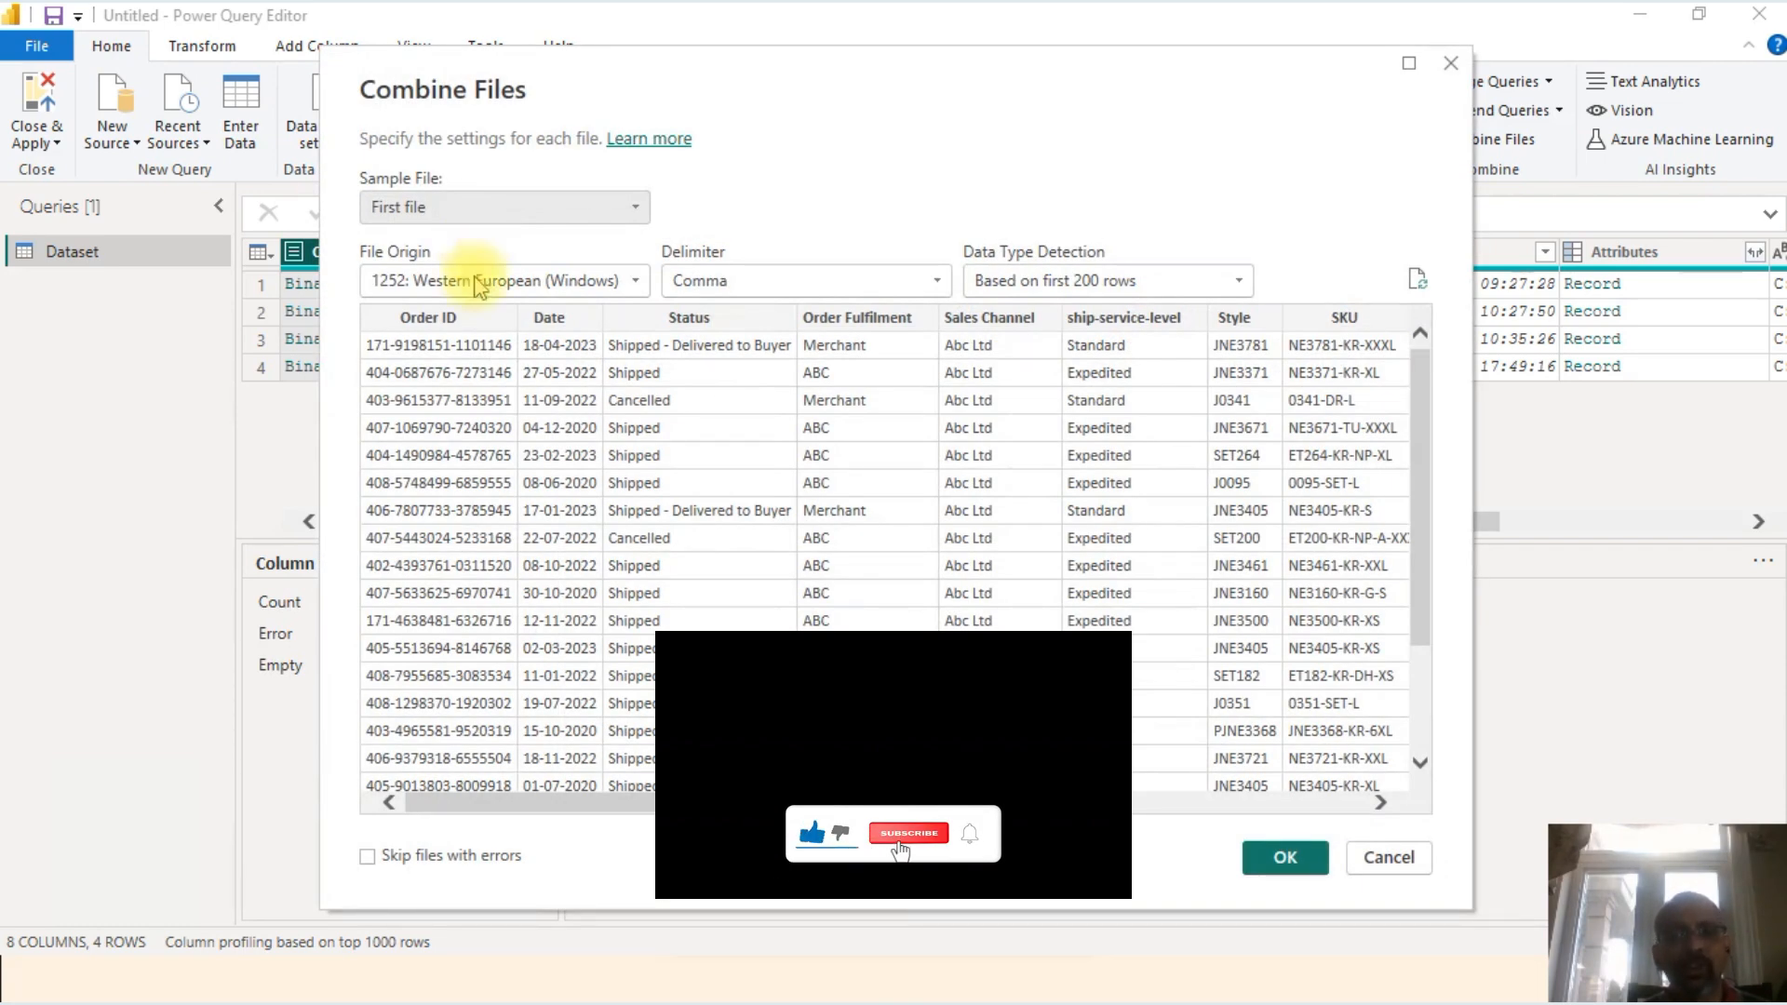
{"action": "left_click", "coordinate": [1286, 856]}
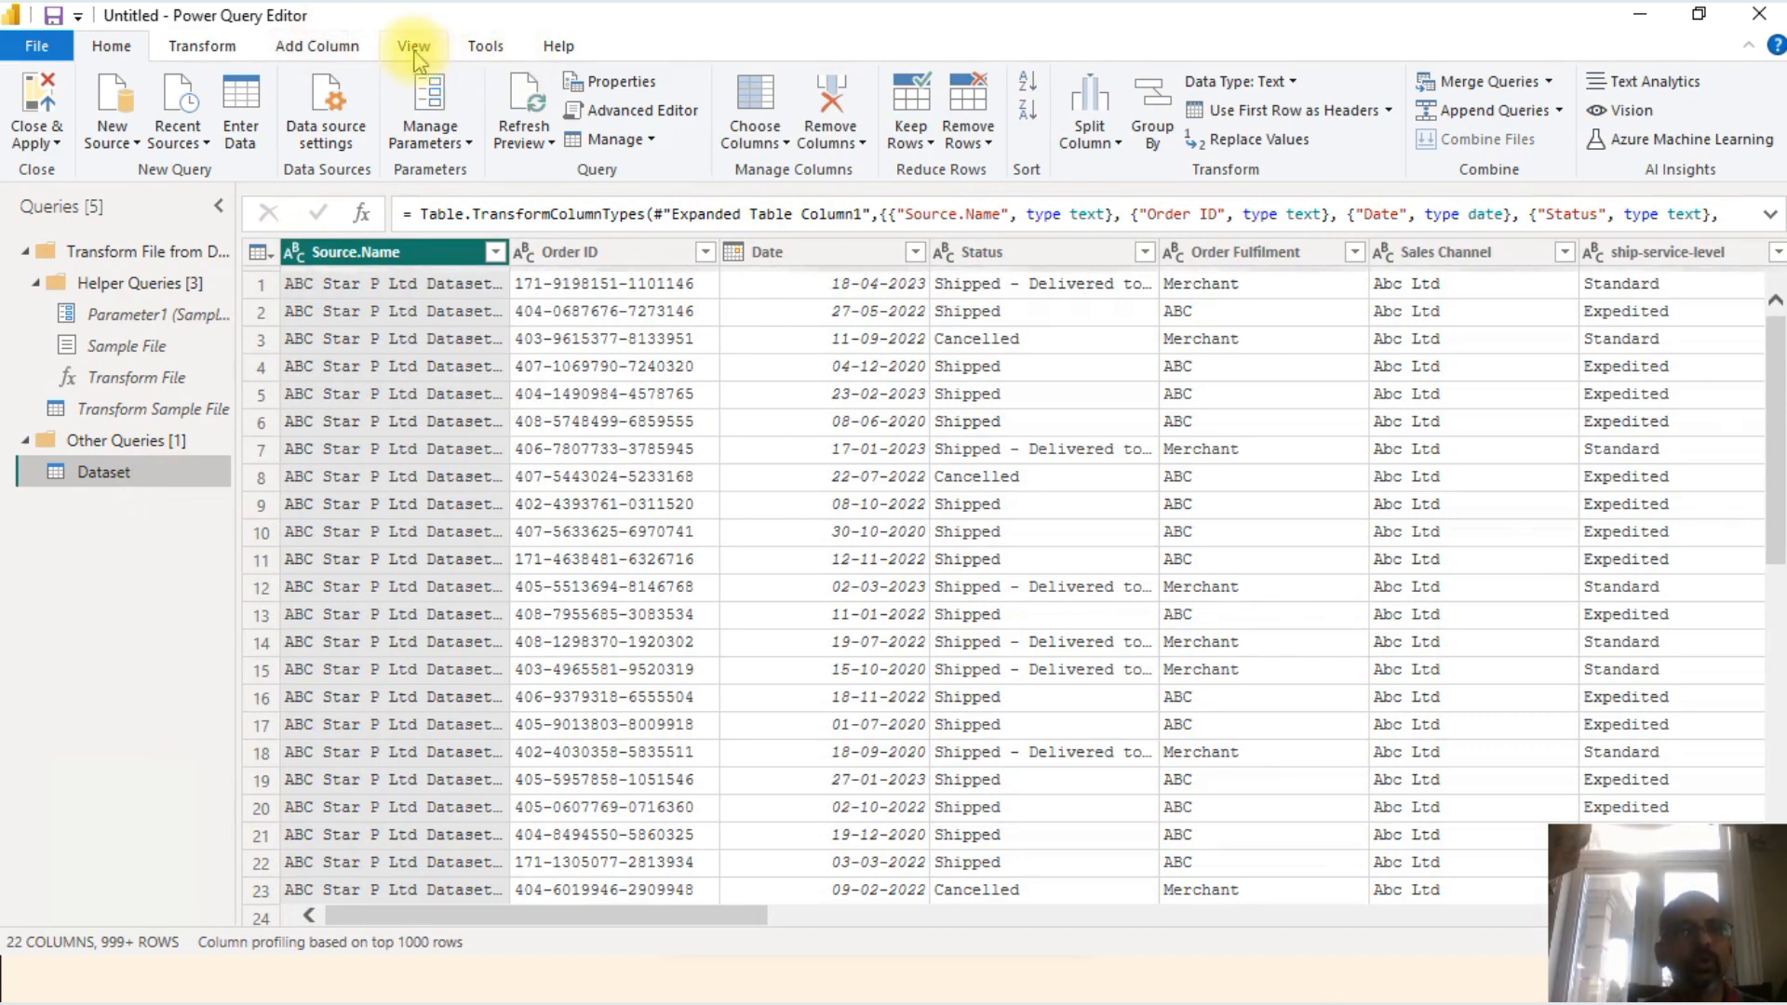
Step: Count the rows of the combined Dataset query
{"action": "left_click", "coordinate": [202, 48]}
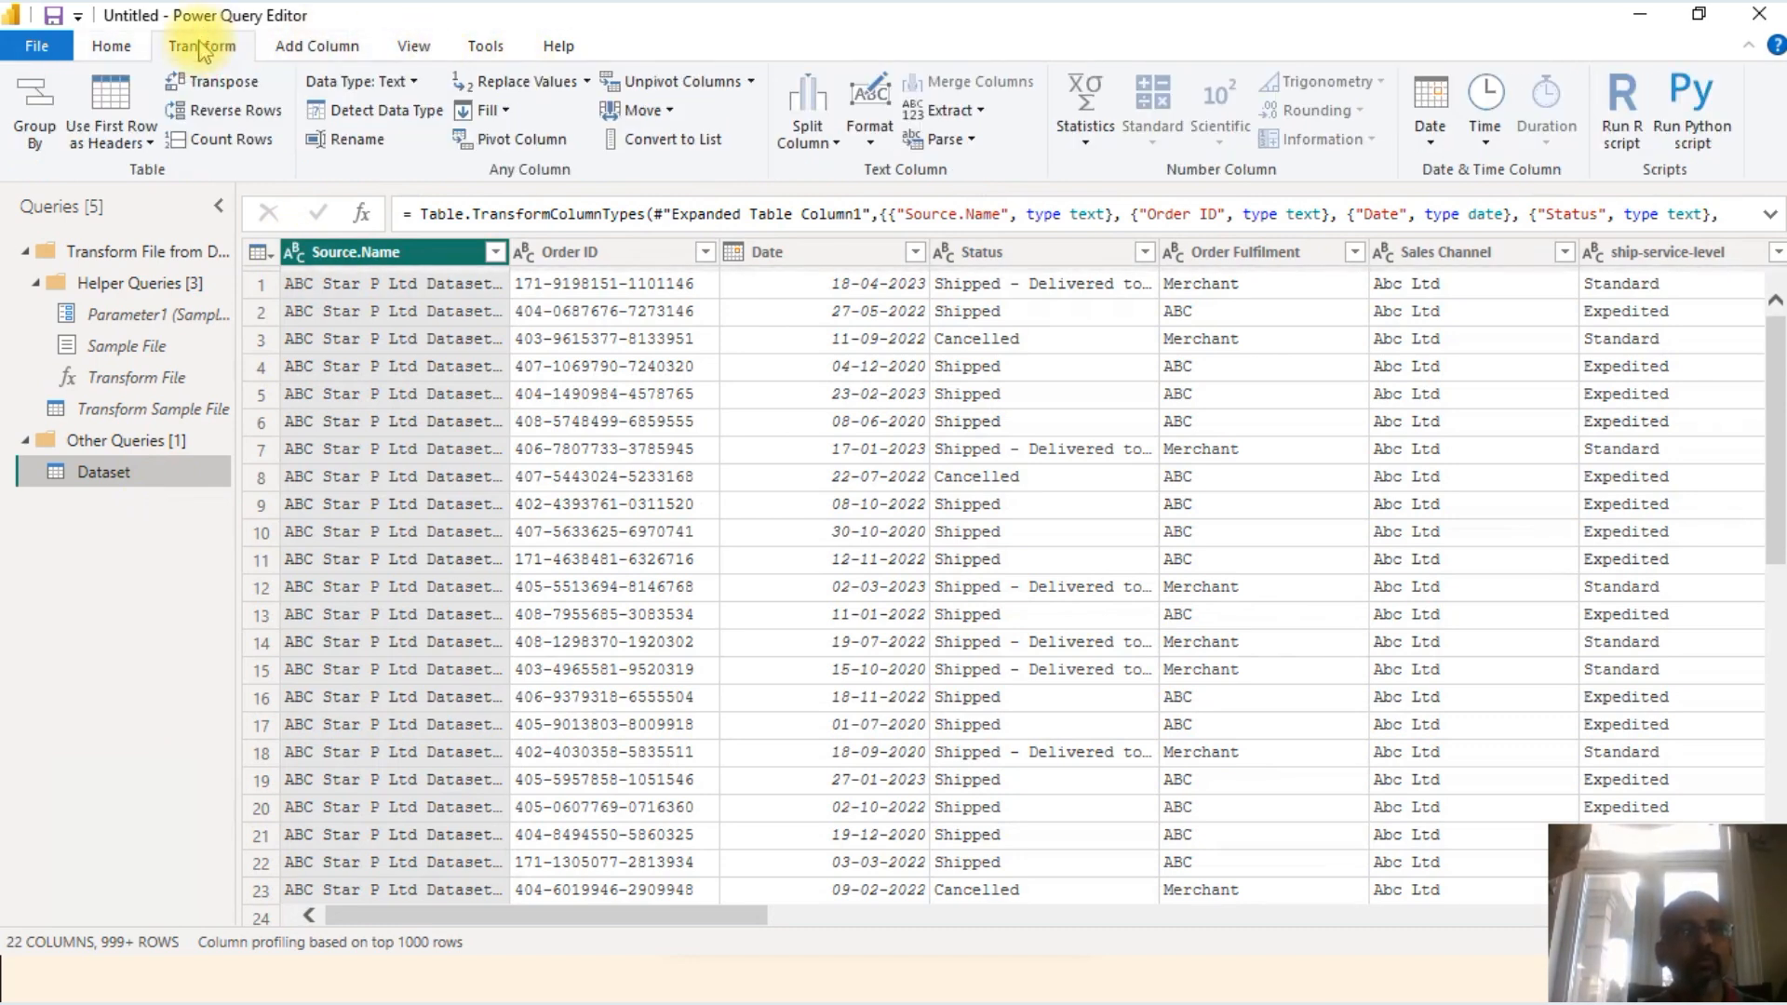
{"action": "left_click", "coordinate": [225, 142]}
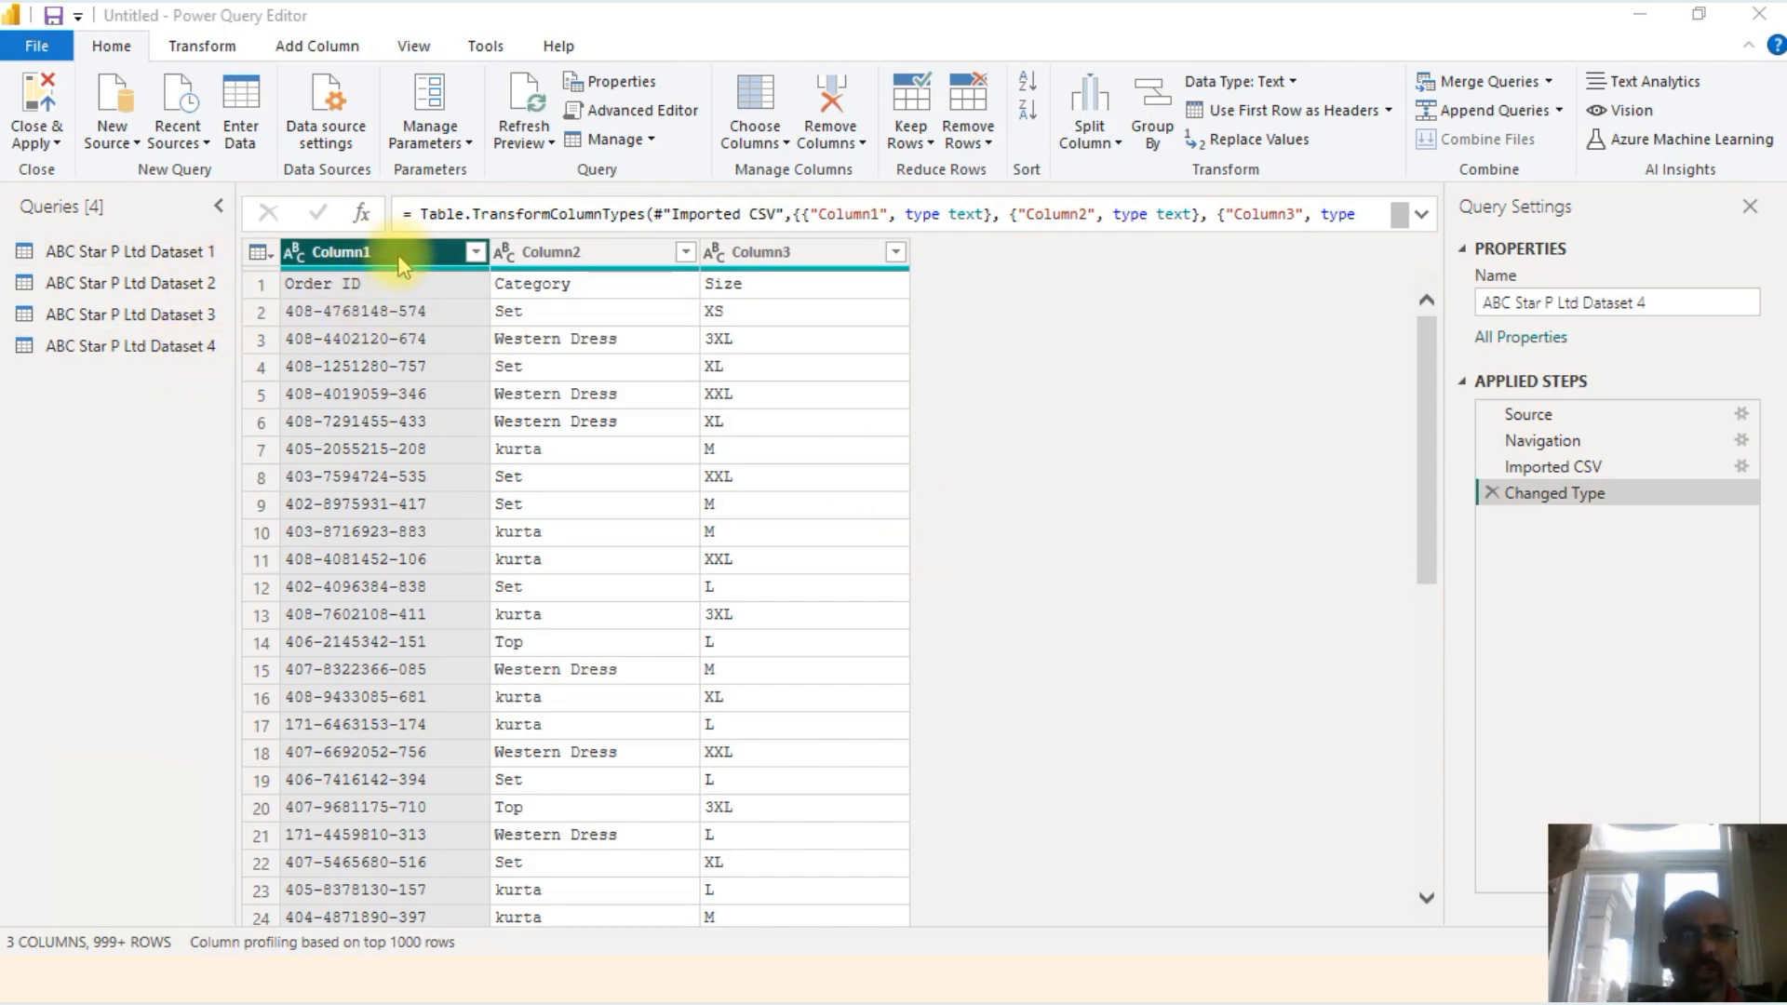
Step: Promote the first row of ABC Star P Ltd Dataset 4 to column headers
{"action": "left_click", "coordinate": [358, 283]}
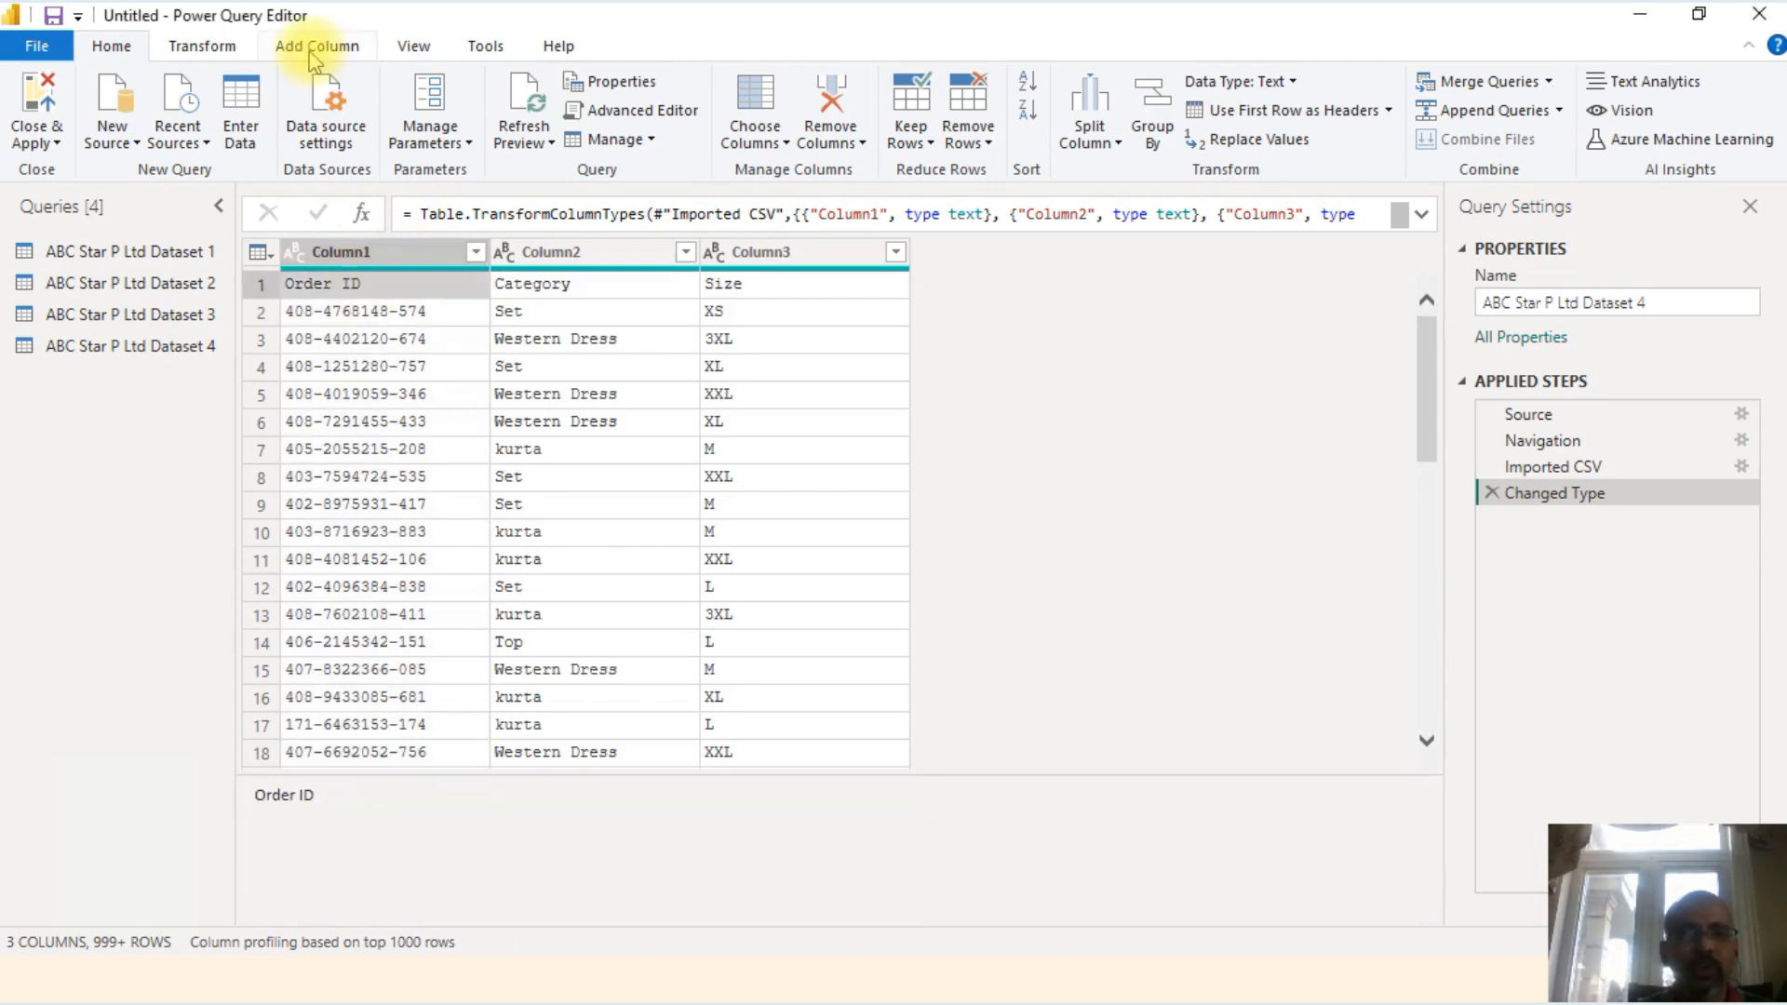
{"action": "left_click", "coordinate": [201, 46]}
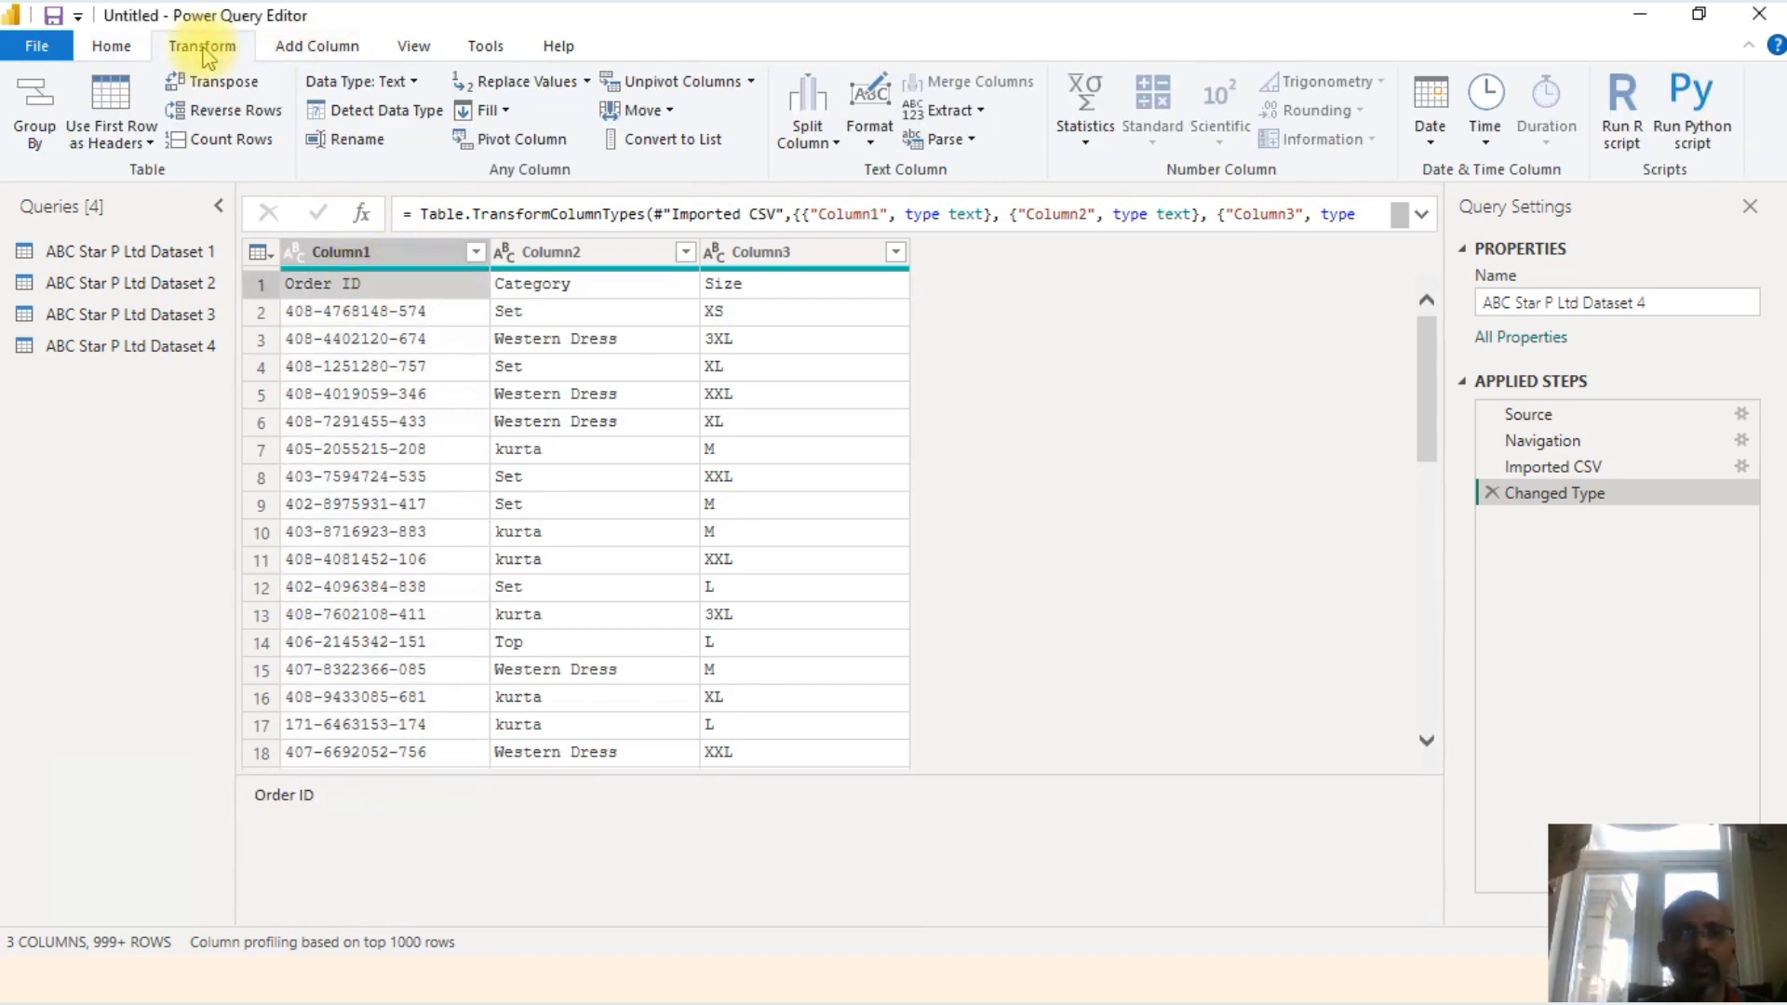
{"action": "left_click", "coordinate": [112, 142]}
{"action": "left_click", "coordinate": [191, 173]}
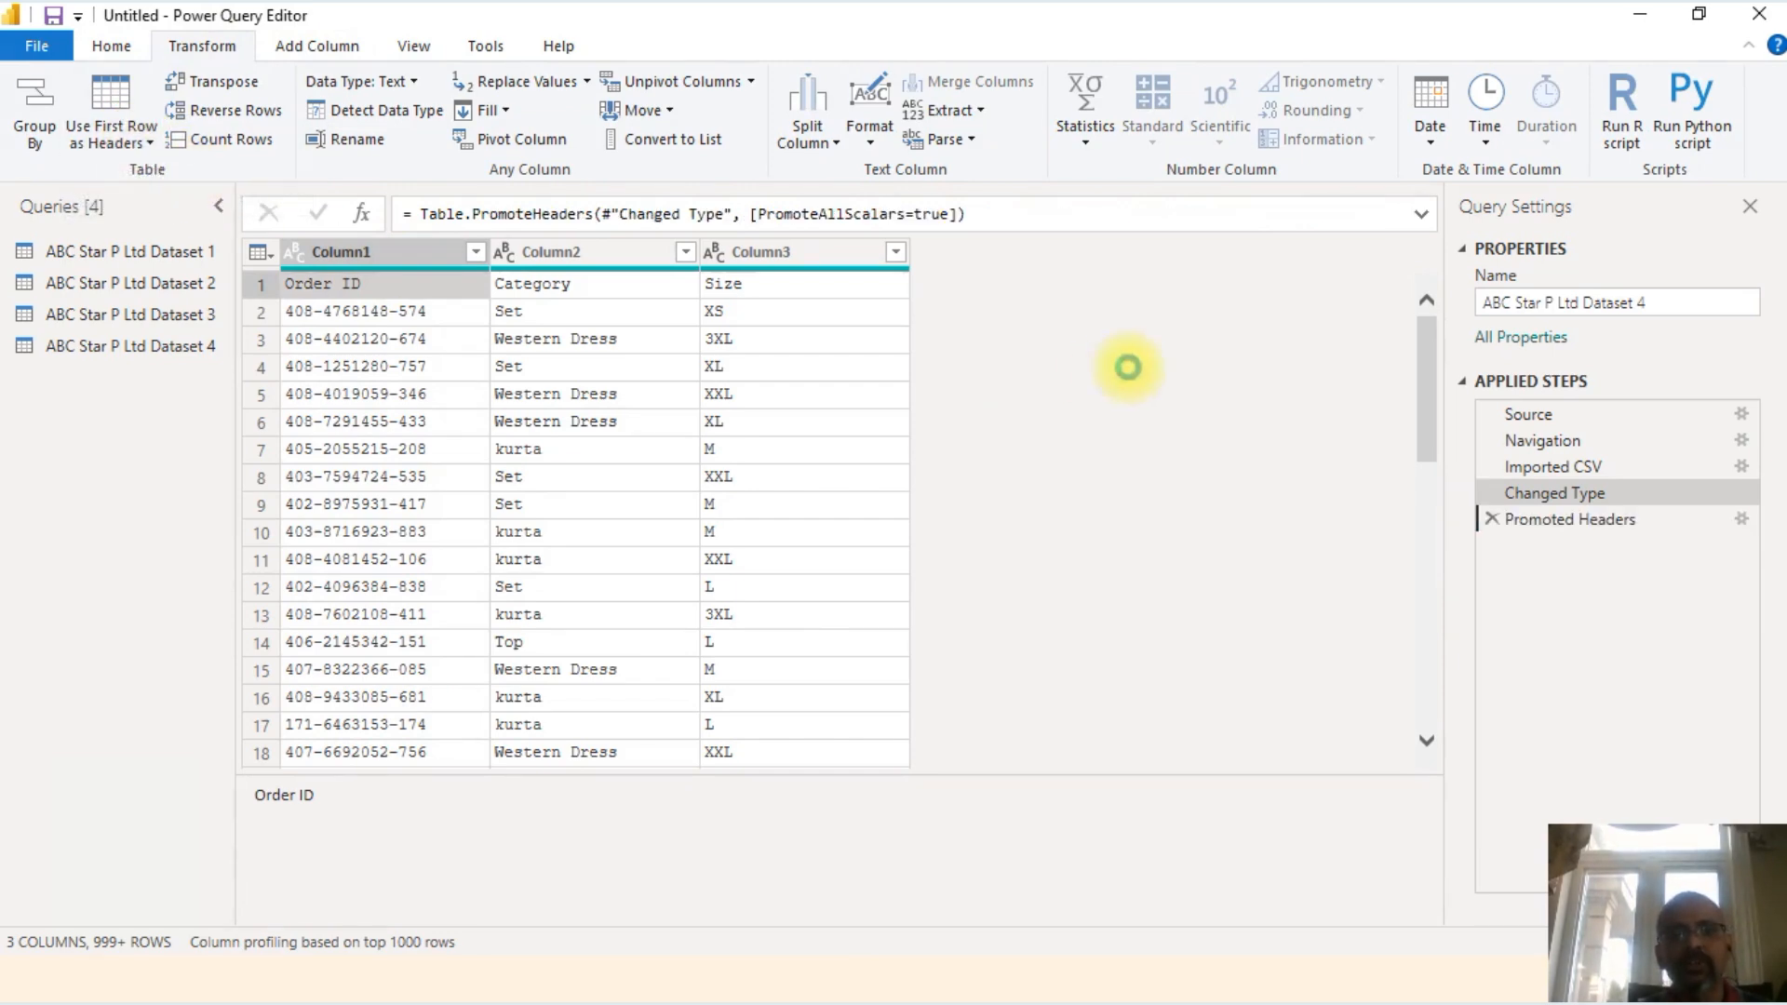
{"action": "left_click", "coordinate": [188, 255]}
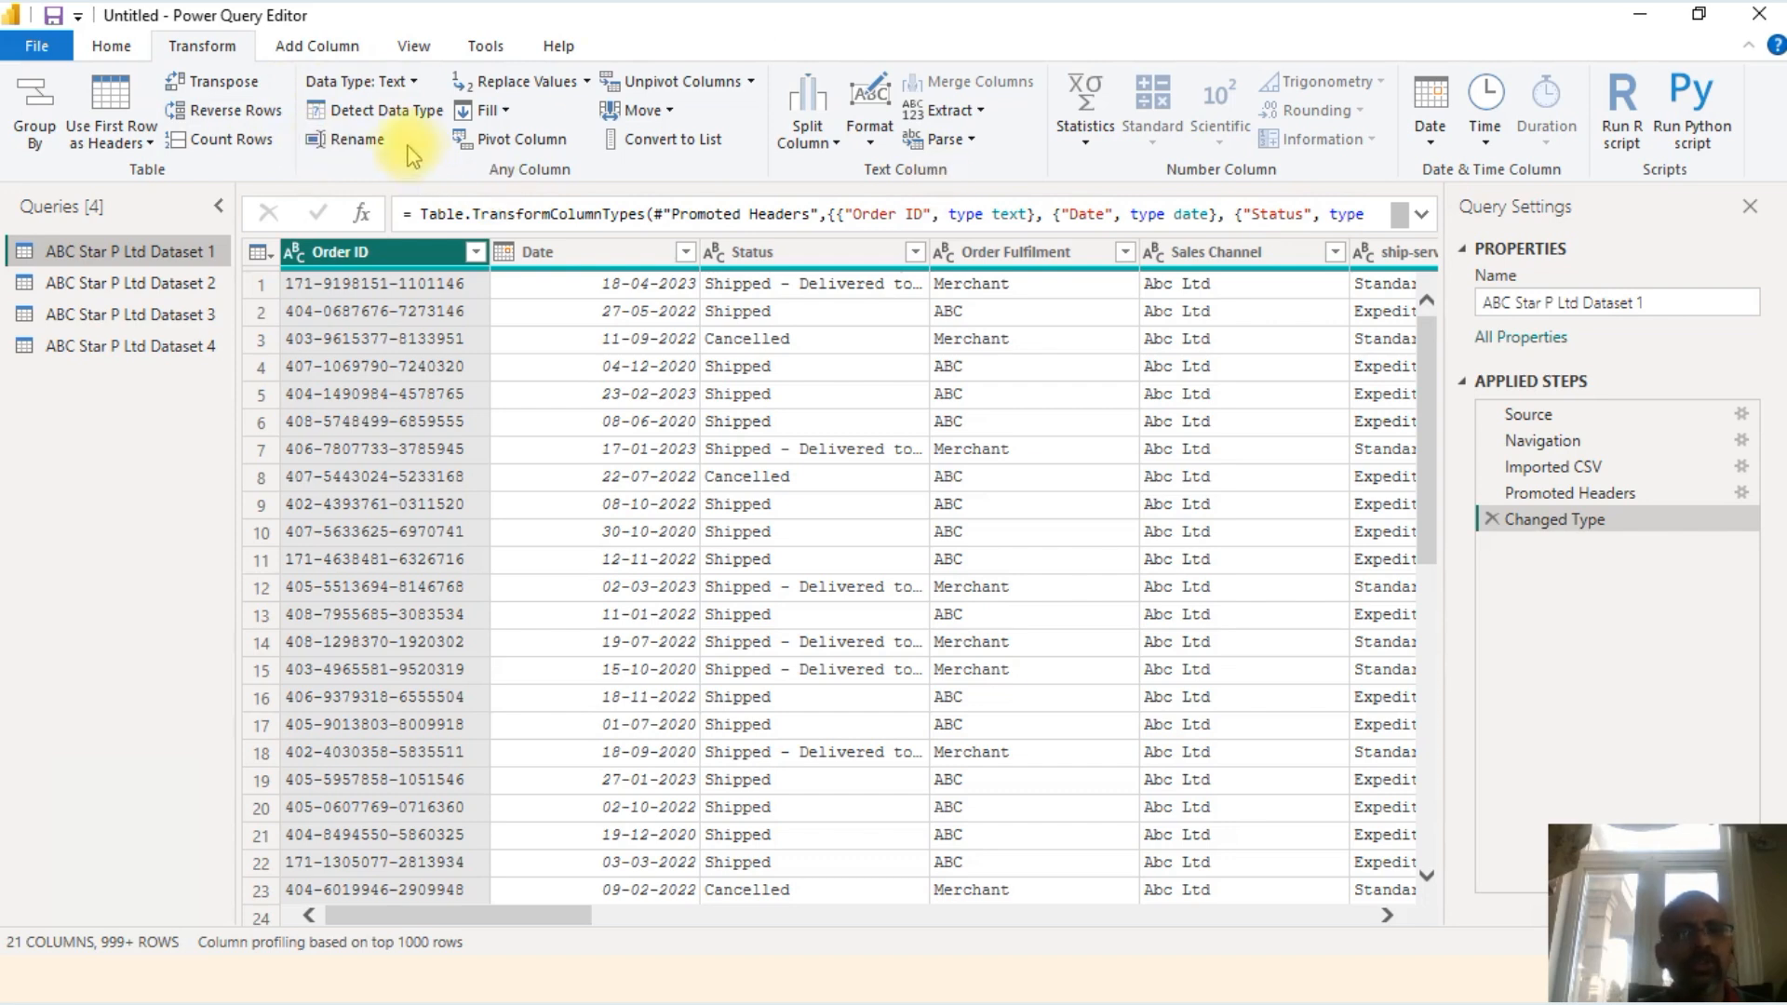
{"action": "left_click", "coordinate": [142, 54]}
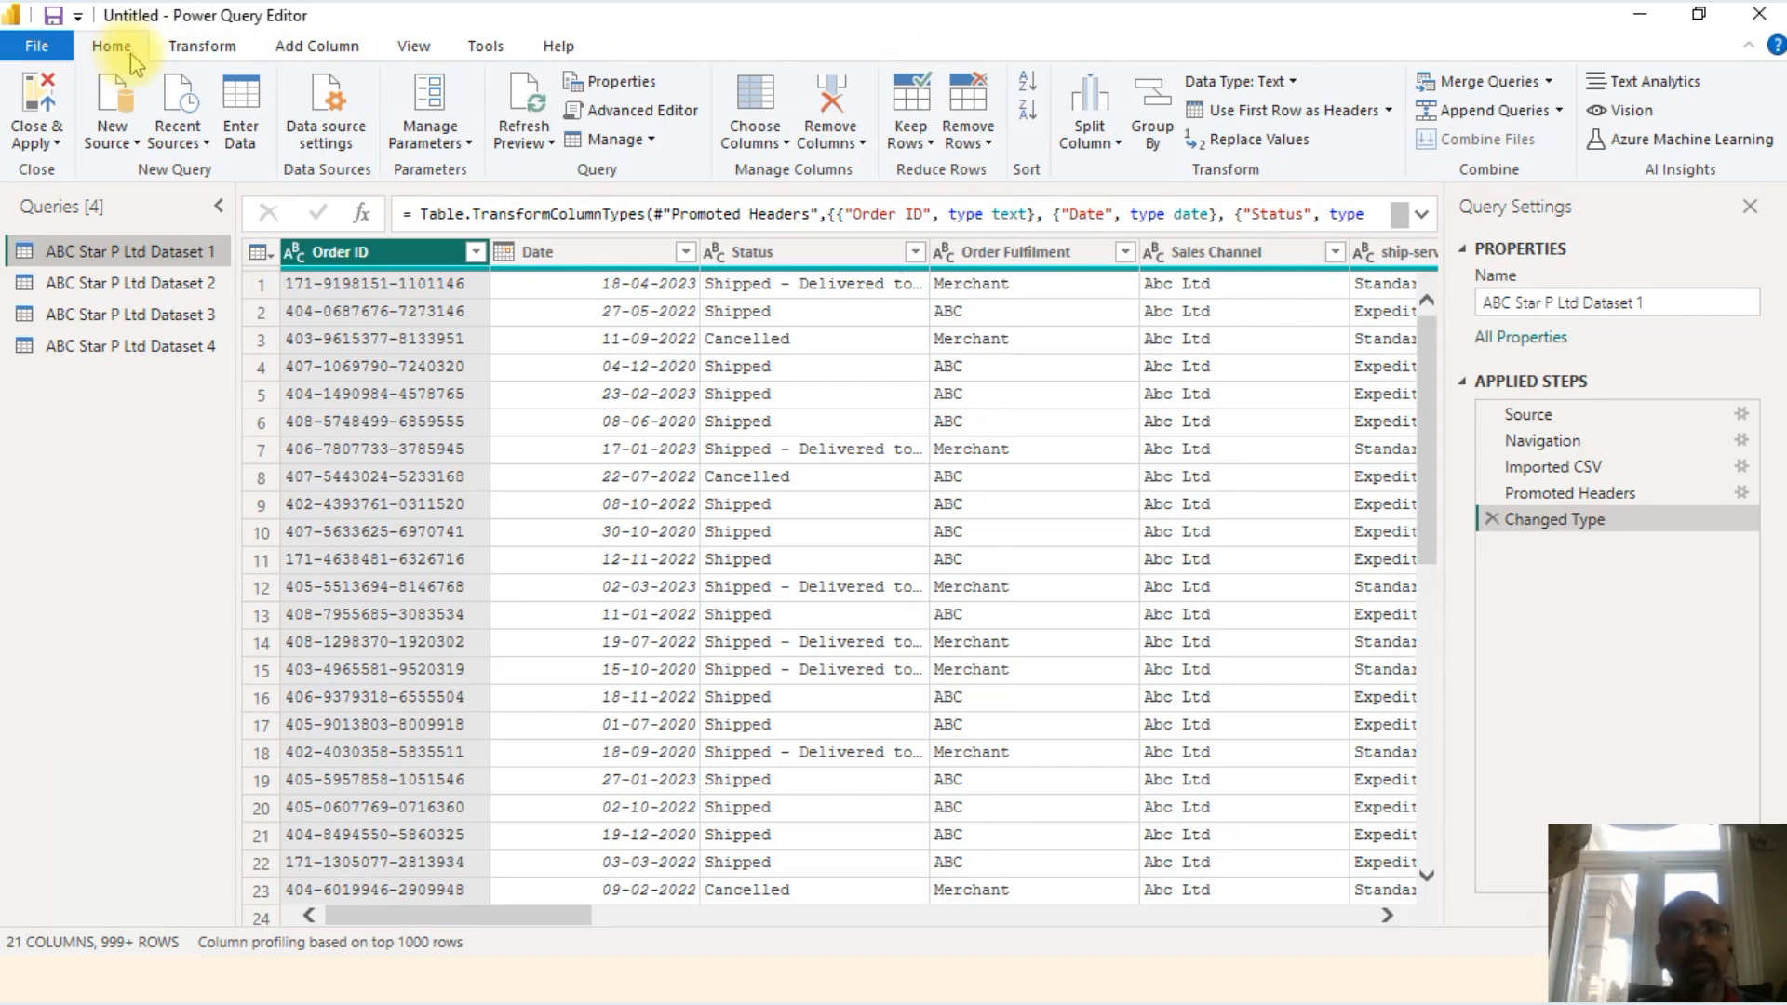
{"action": "left_click", "coordinate": [469, 149]}
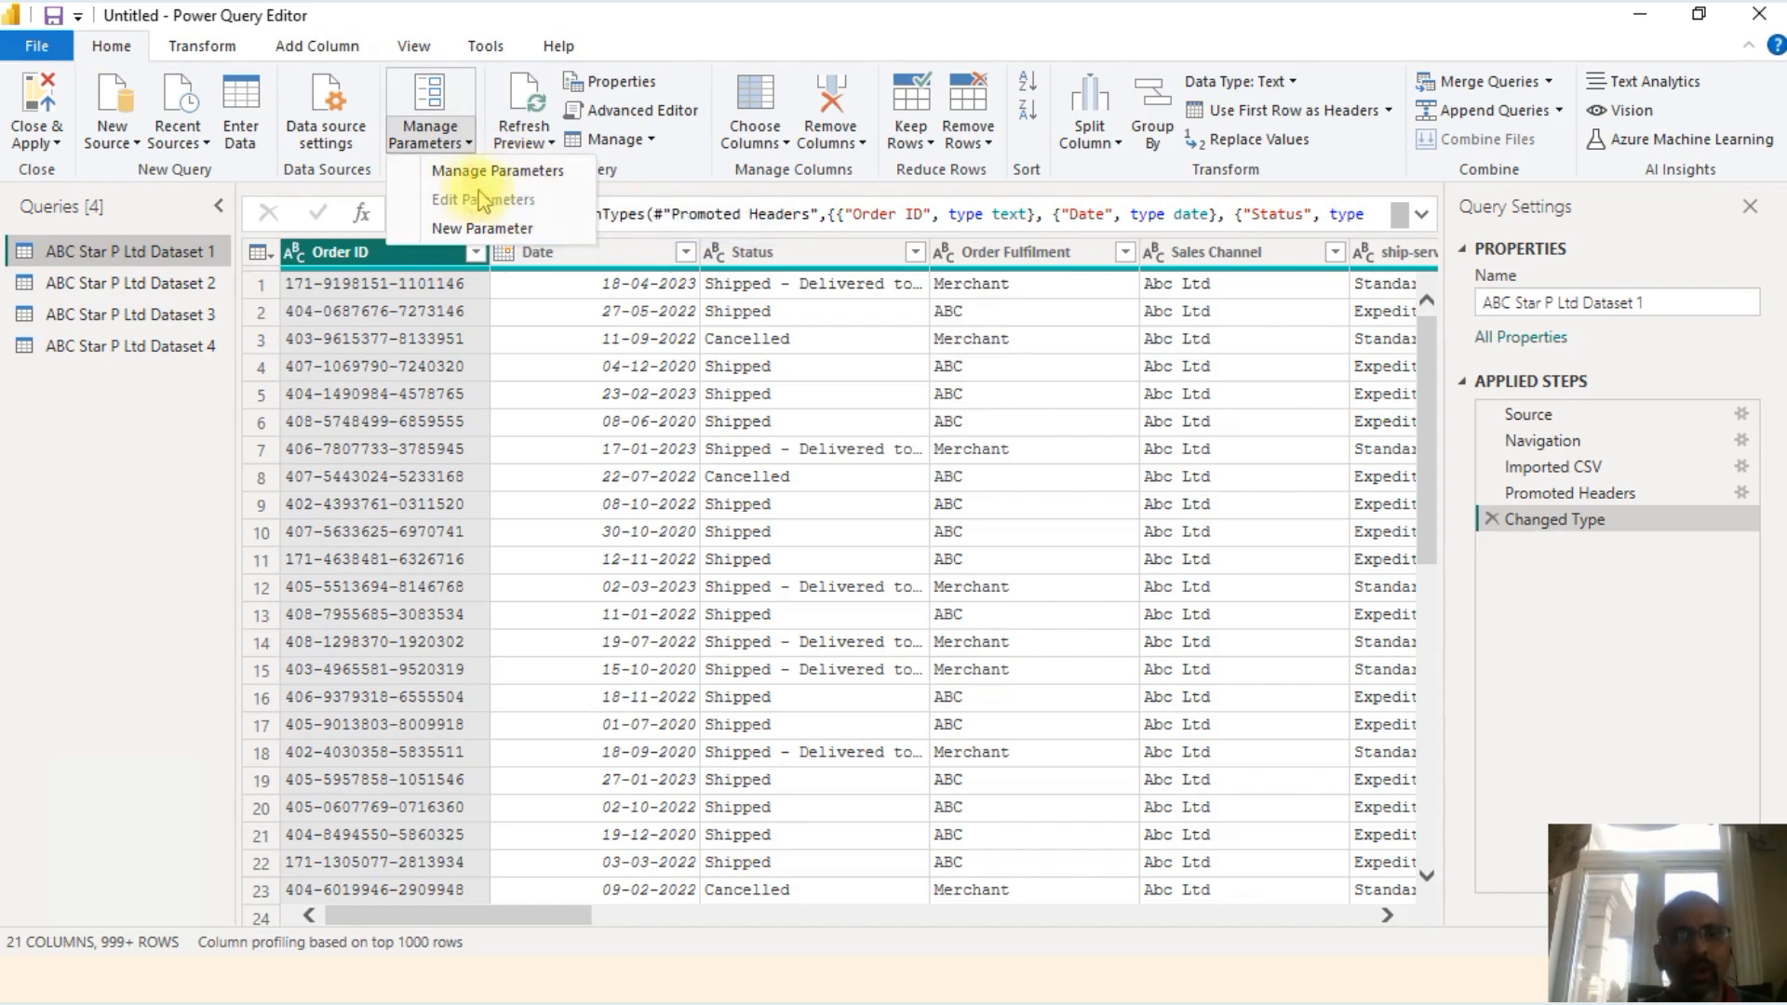
{"action": "left_click", "coordinate": [491, 236]}
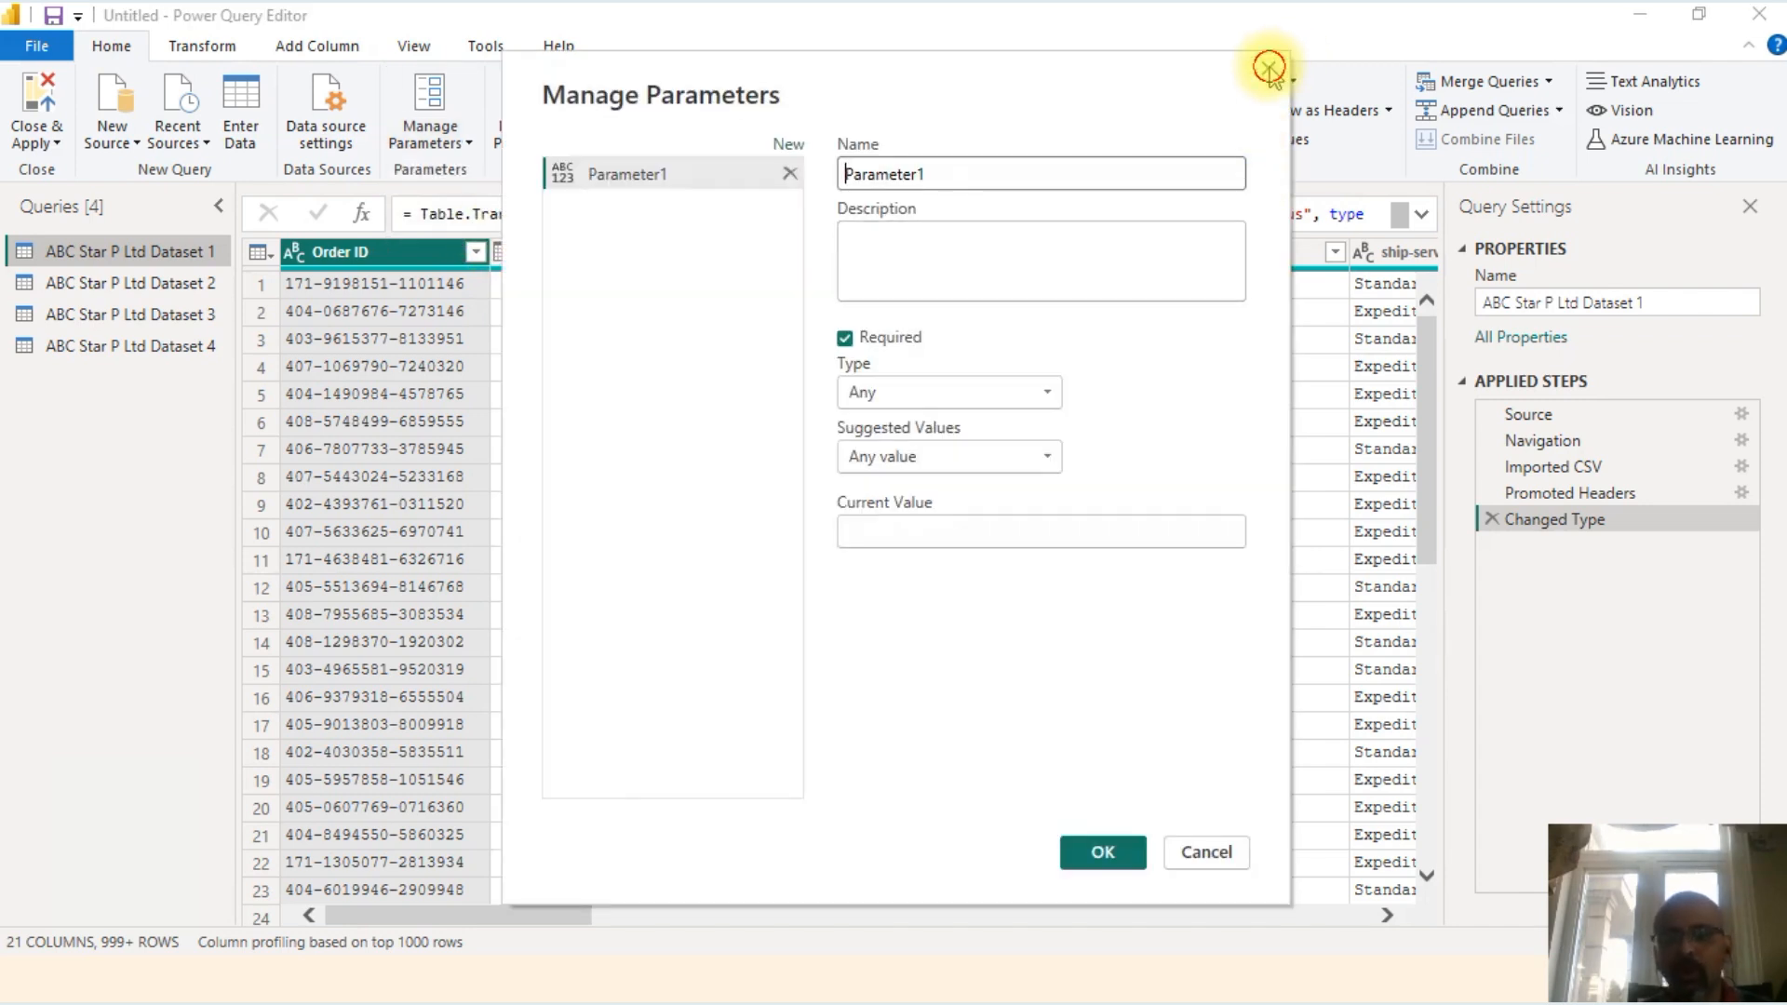
{"action": "left_click", "coordinate": [1270, 65]}
Step: Examine the full list of distinct values in the Courier Status column of ABC Star P Ltd Dataset 1
{"action": "left_click", "coordinate": [1152, 285]}
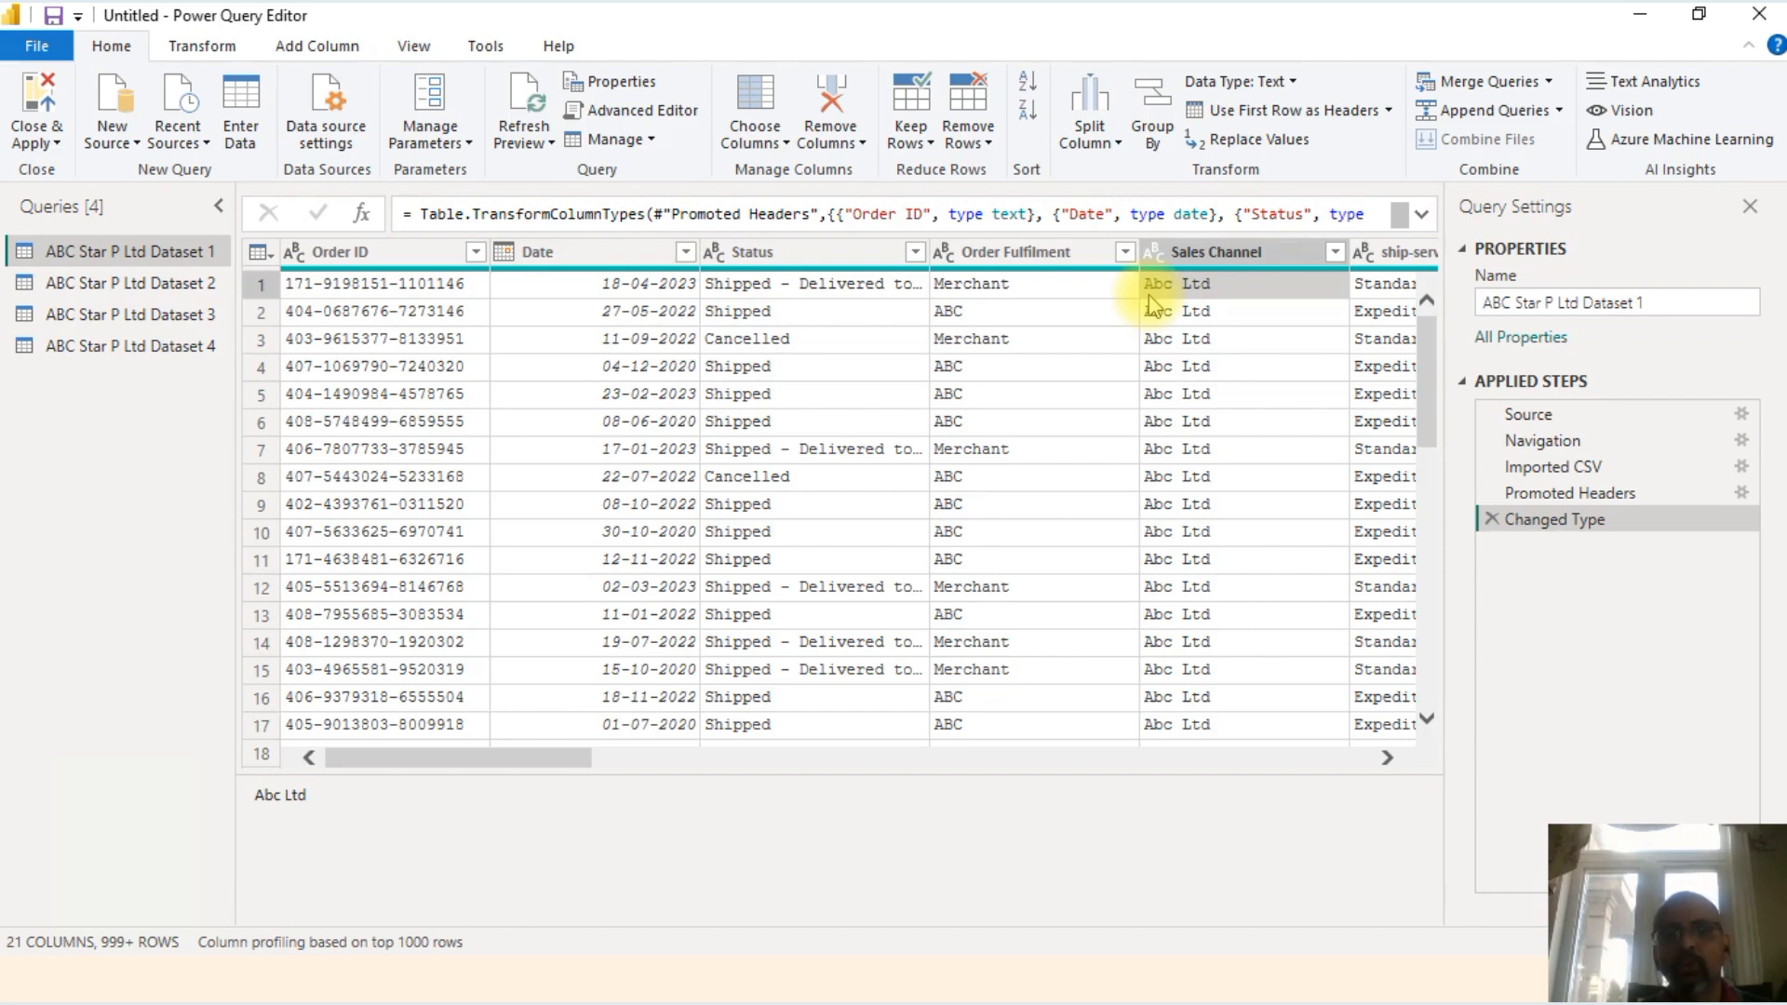
{"action": "key", "text": "Right"}
{"action": "key", "text": "Right"}
{"action": "key", "text": "Right"}
{"action": "key", "text": "Right"}
{"action": "key", "text": "Right"}
{"action": "key", "text": "Right"}
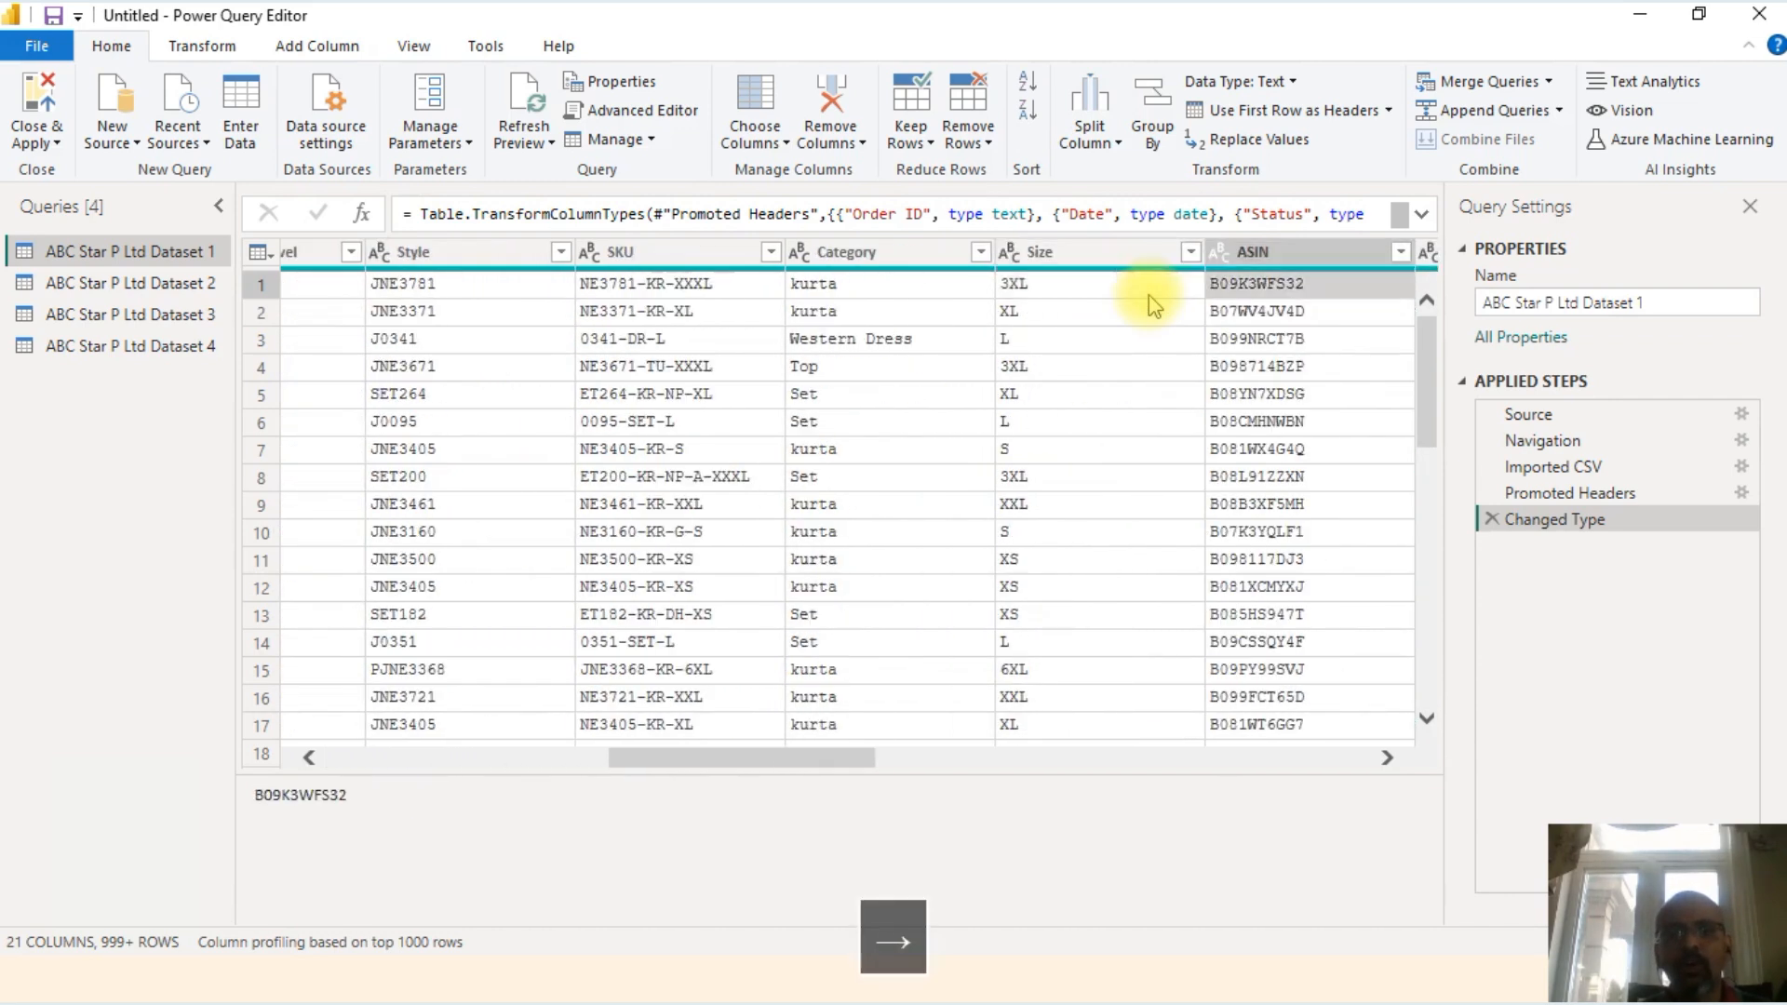
{"action": "key", "text": "Right"}
{"action": "key", "text": "Right"}
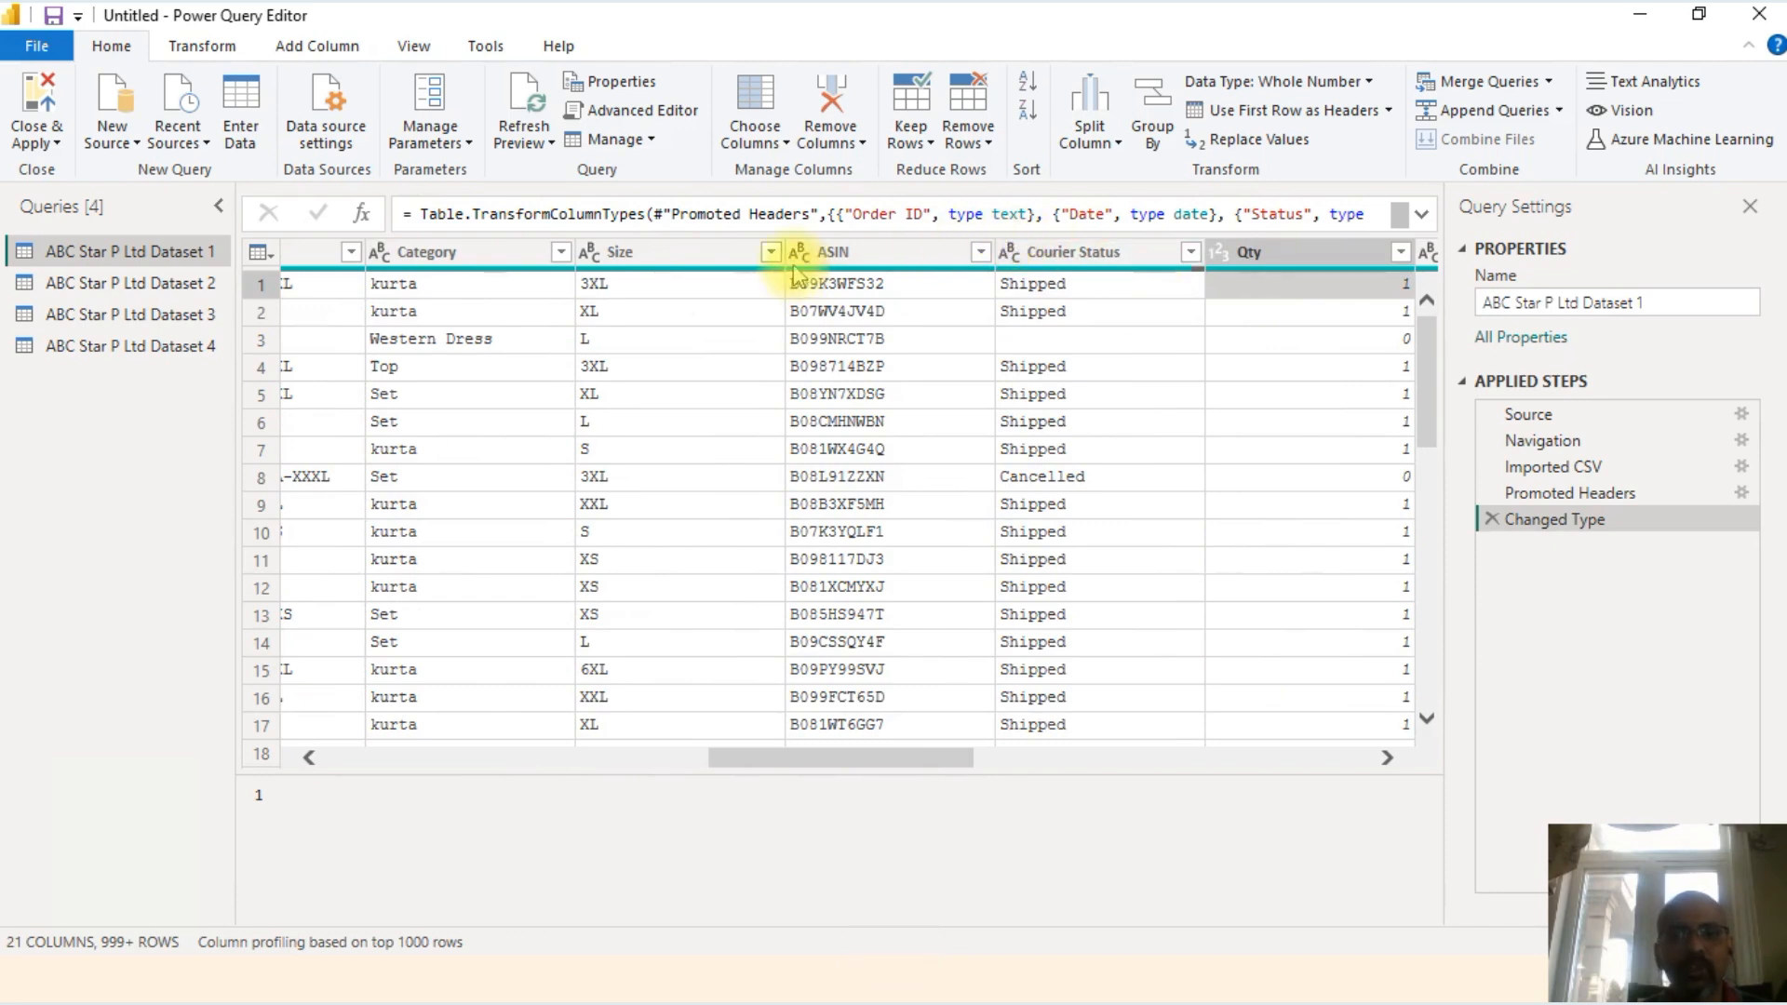
{"action": "left_click", "coordinate": [883, 260]}
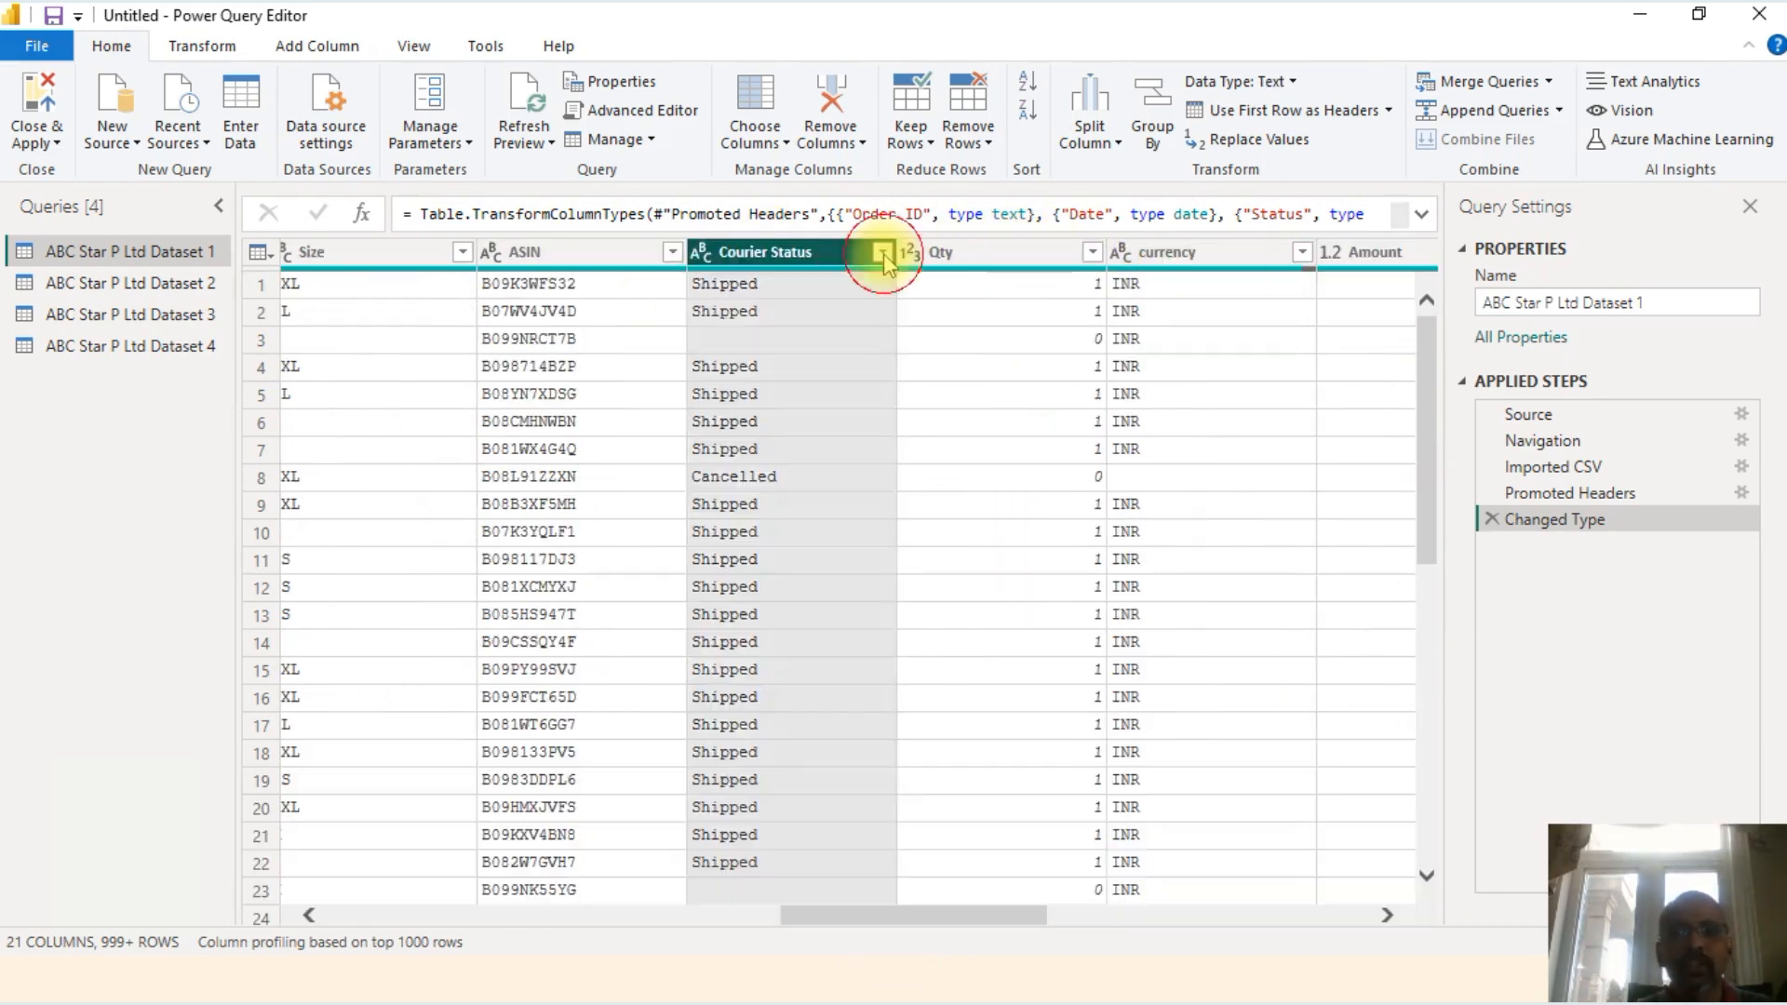
{"action": "left_click", "coordinate": [882, 253]}
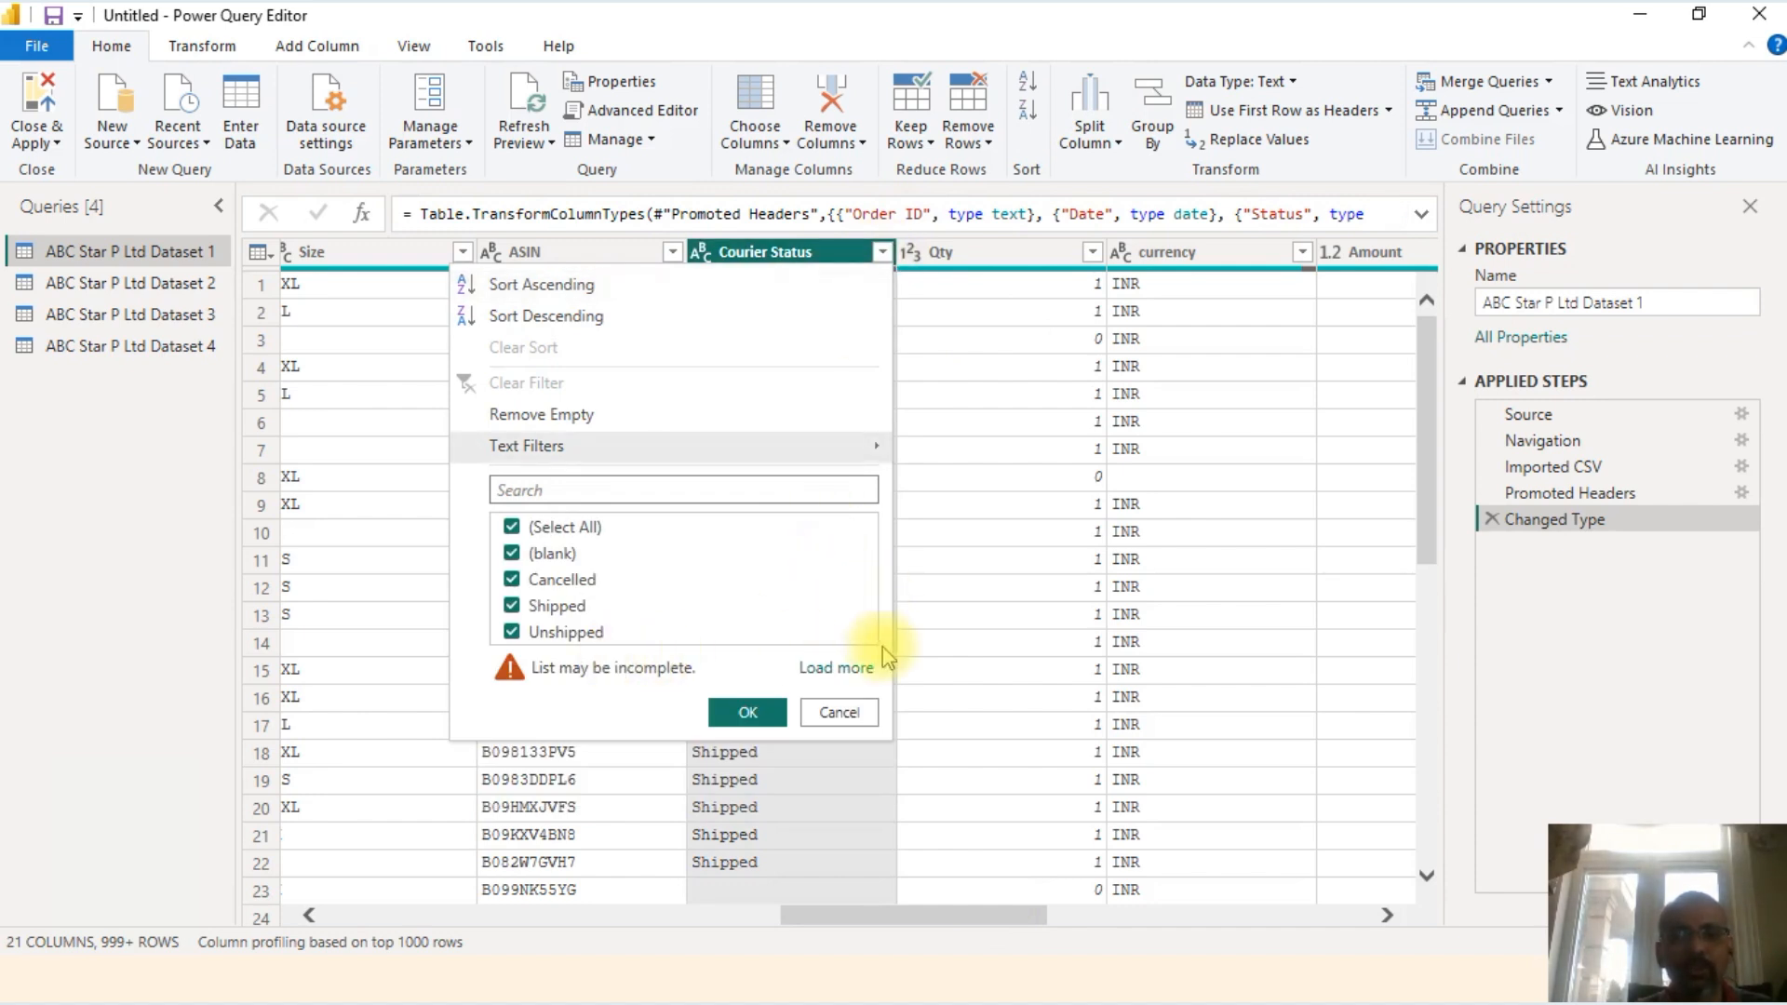
{"action": "left_click", "coordinate": [842, 668]}
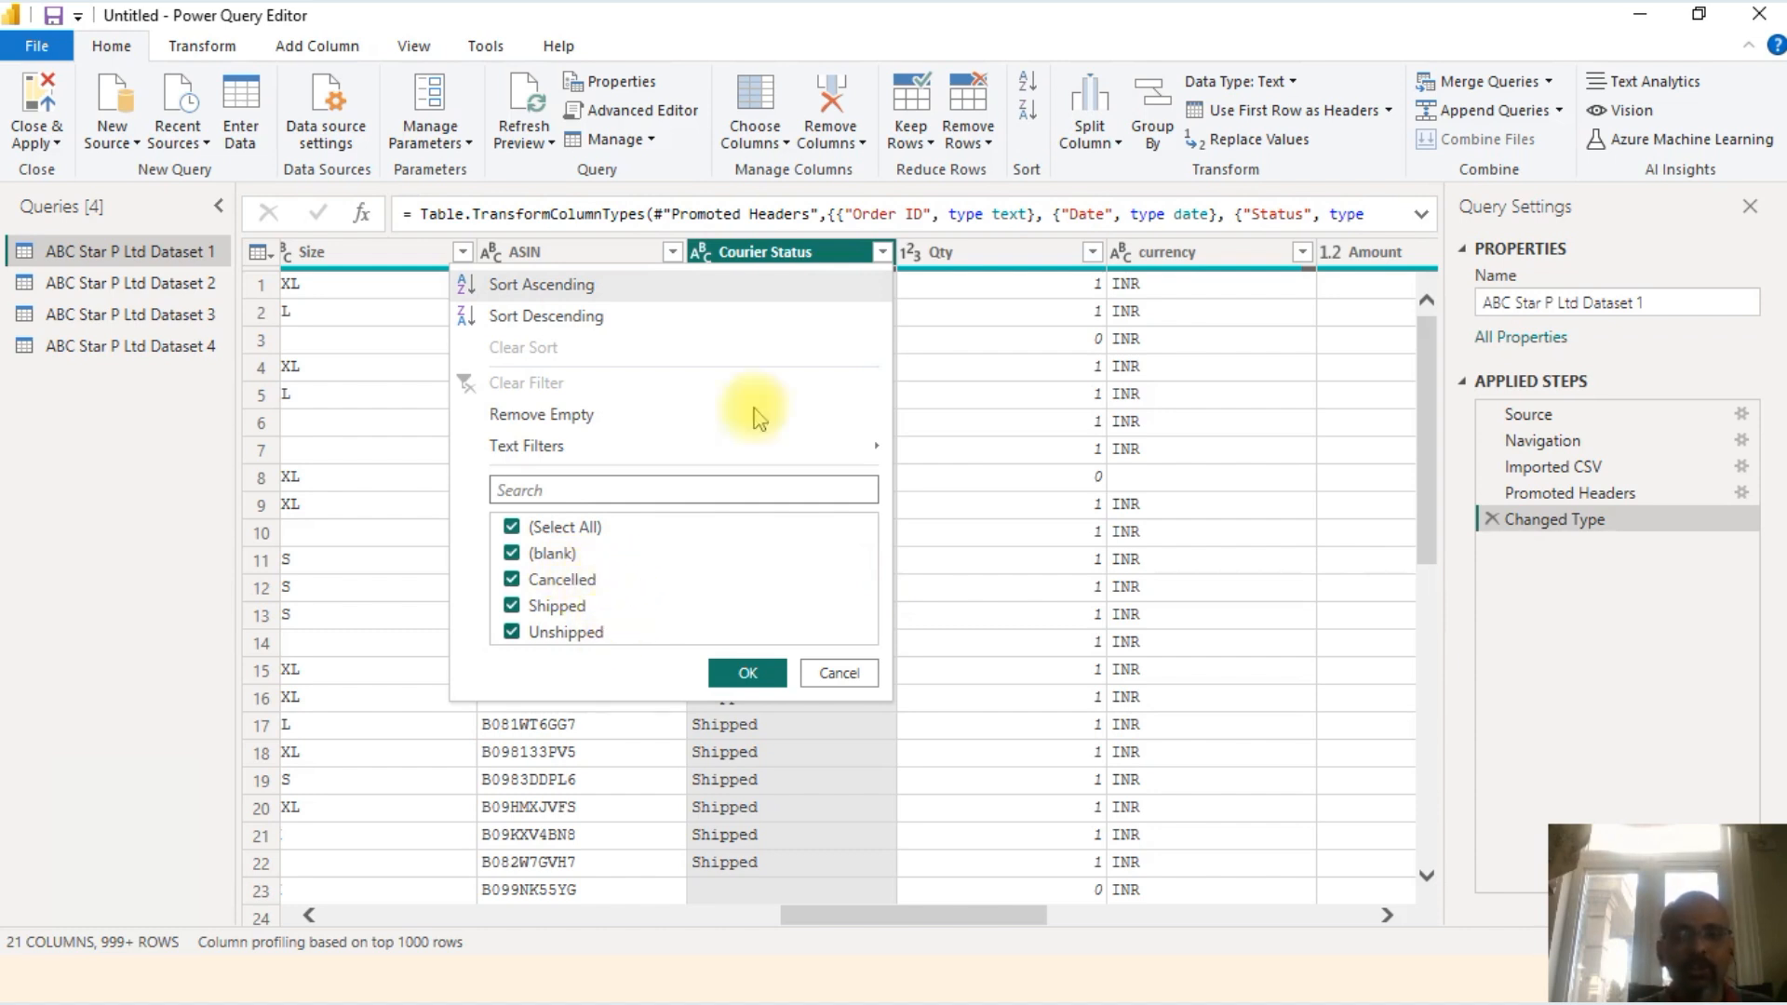
{"action": "left_click", "coordinate": [836, 674]}
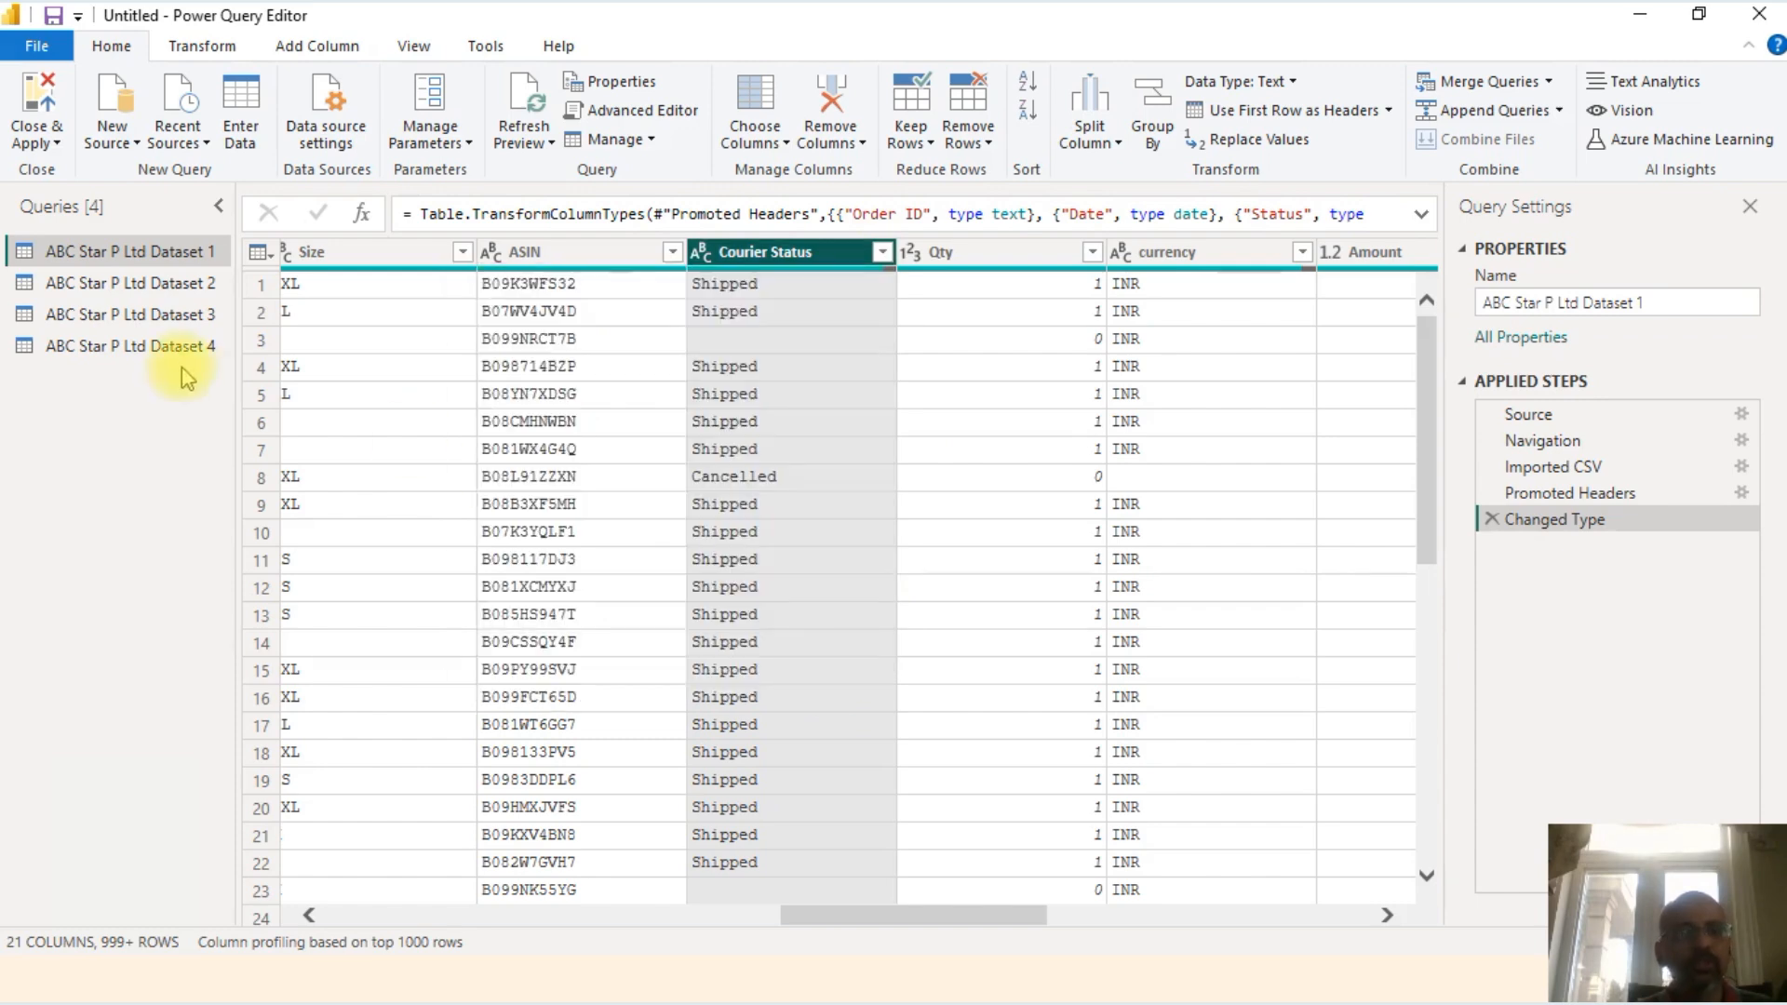
Step: Filter the Courier Status column of ABC Star P Ltd Dataset 2 to keep only Cancelled rows
{"action": "left_click", "coordinate": [157, 286]}
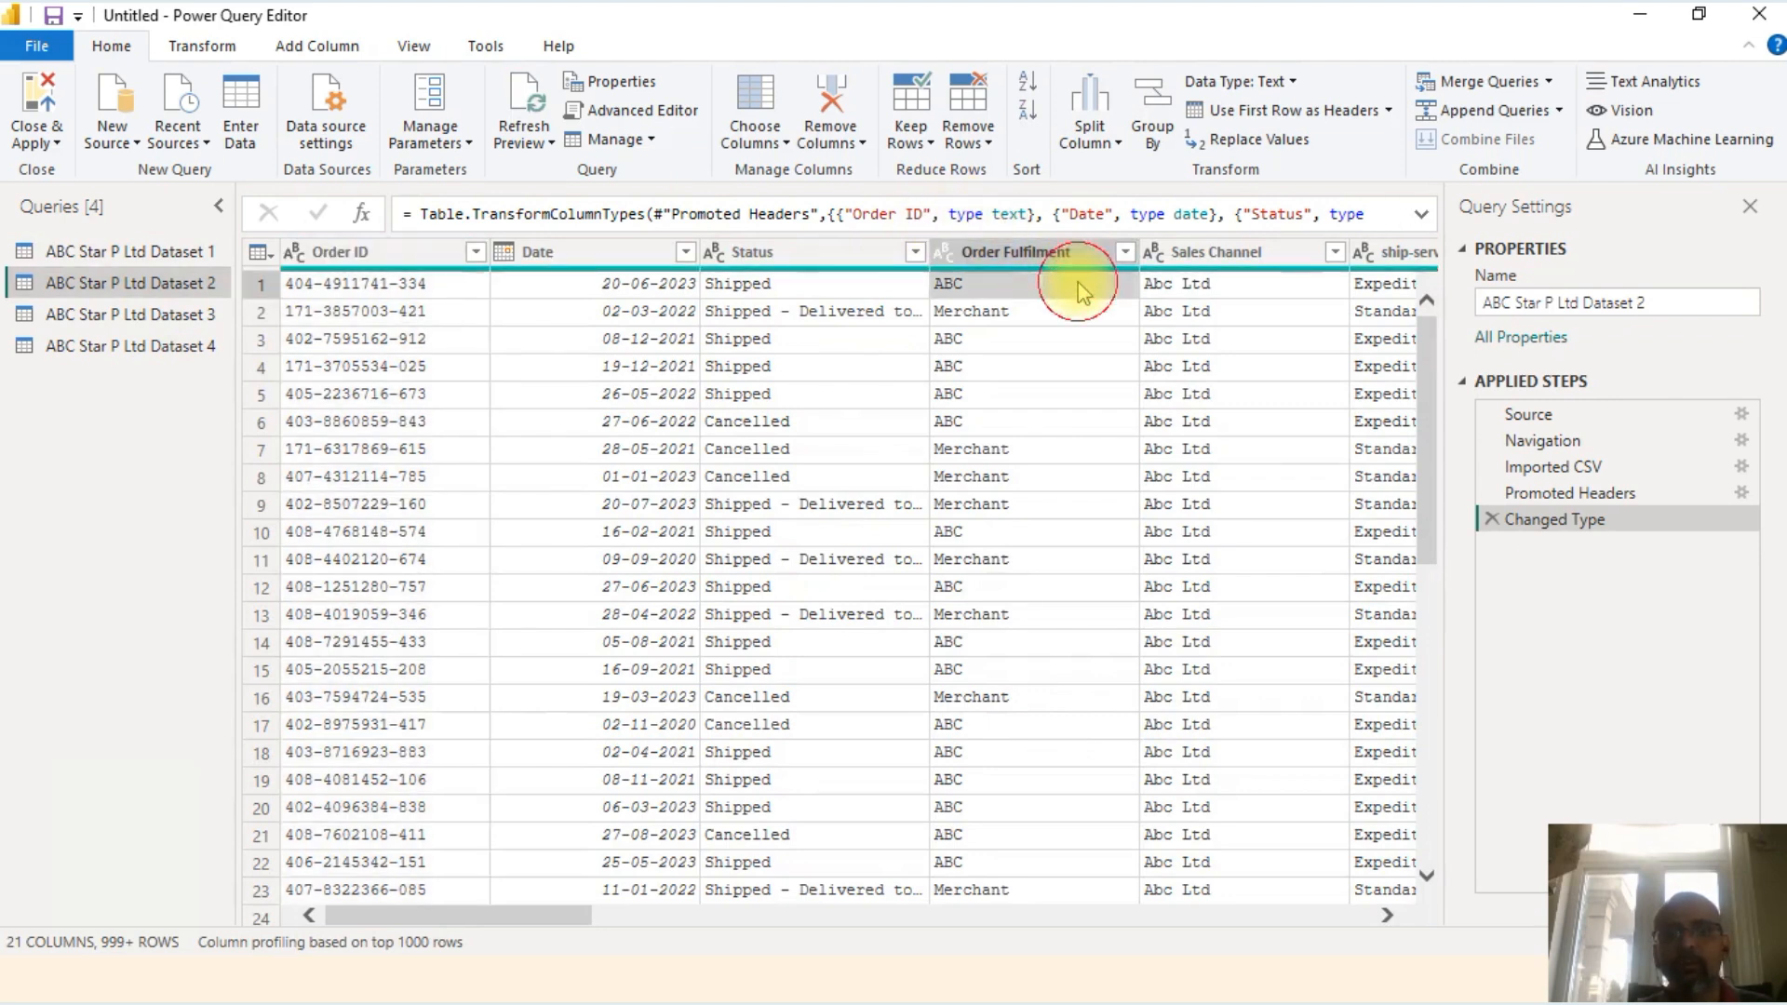
{"action": "left_click", "coordinate": [1080, 289]}
{"action": "key", "text": "Right"}
{"action": "key", "text": "Right"}
{"action": "key", "text": "Right"}
{"action": "key", "text": "Right"}
{"action": "key", "text": "Right"}
{"action": "key", "text": "Right"}
{"action": "key", "text": "Right"}
{"action": "key", "text": "Right"}
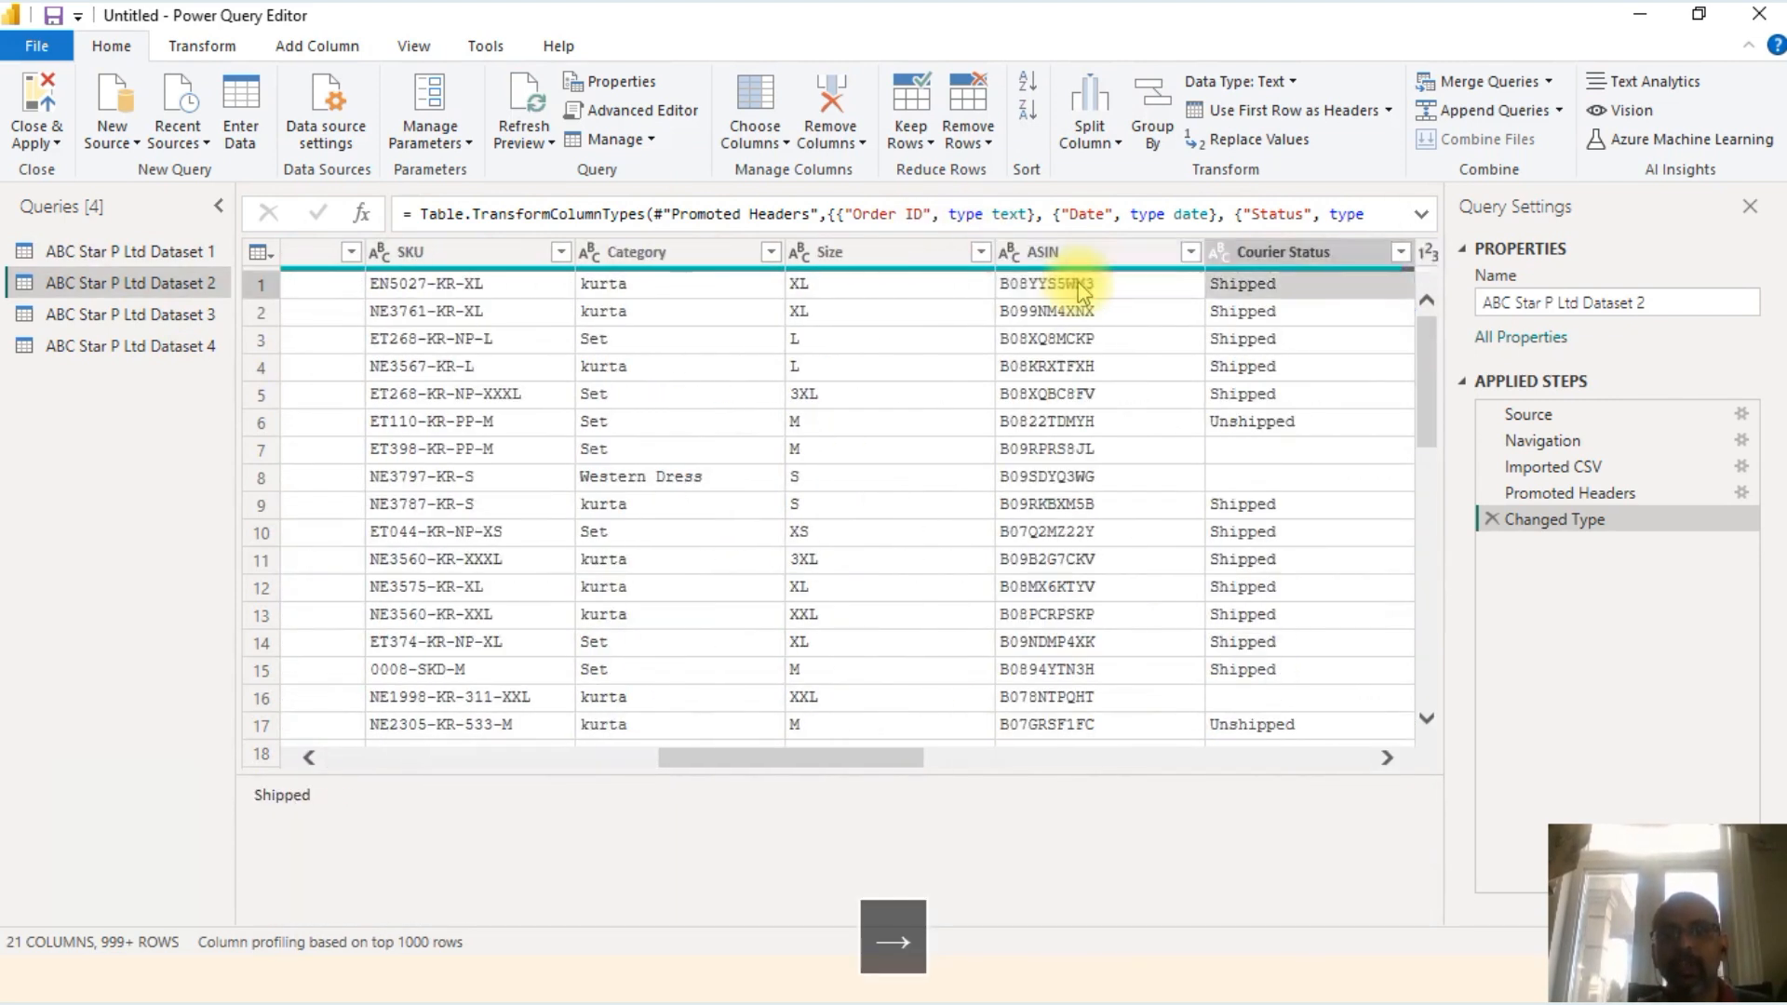
{"action": "key", "text": "Right"}
{"action": "key", "text": "Right"}
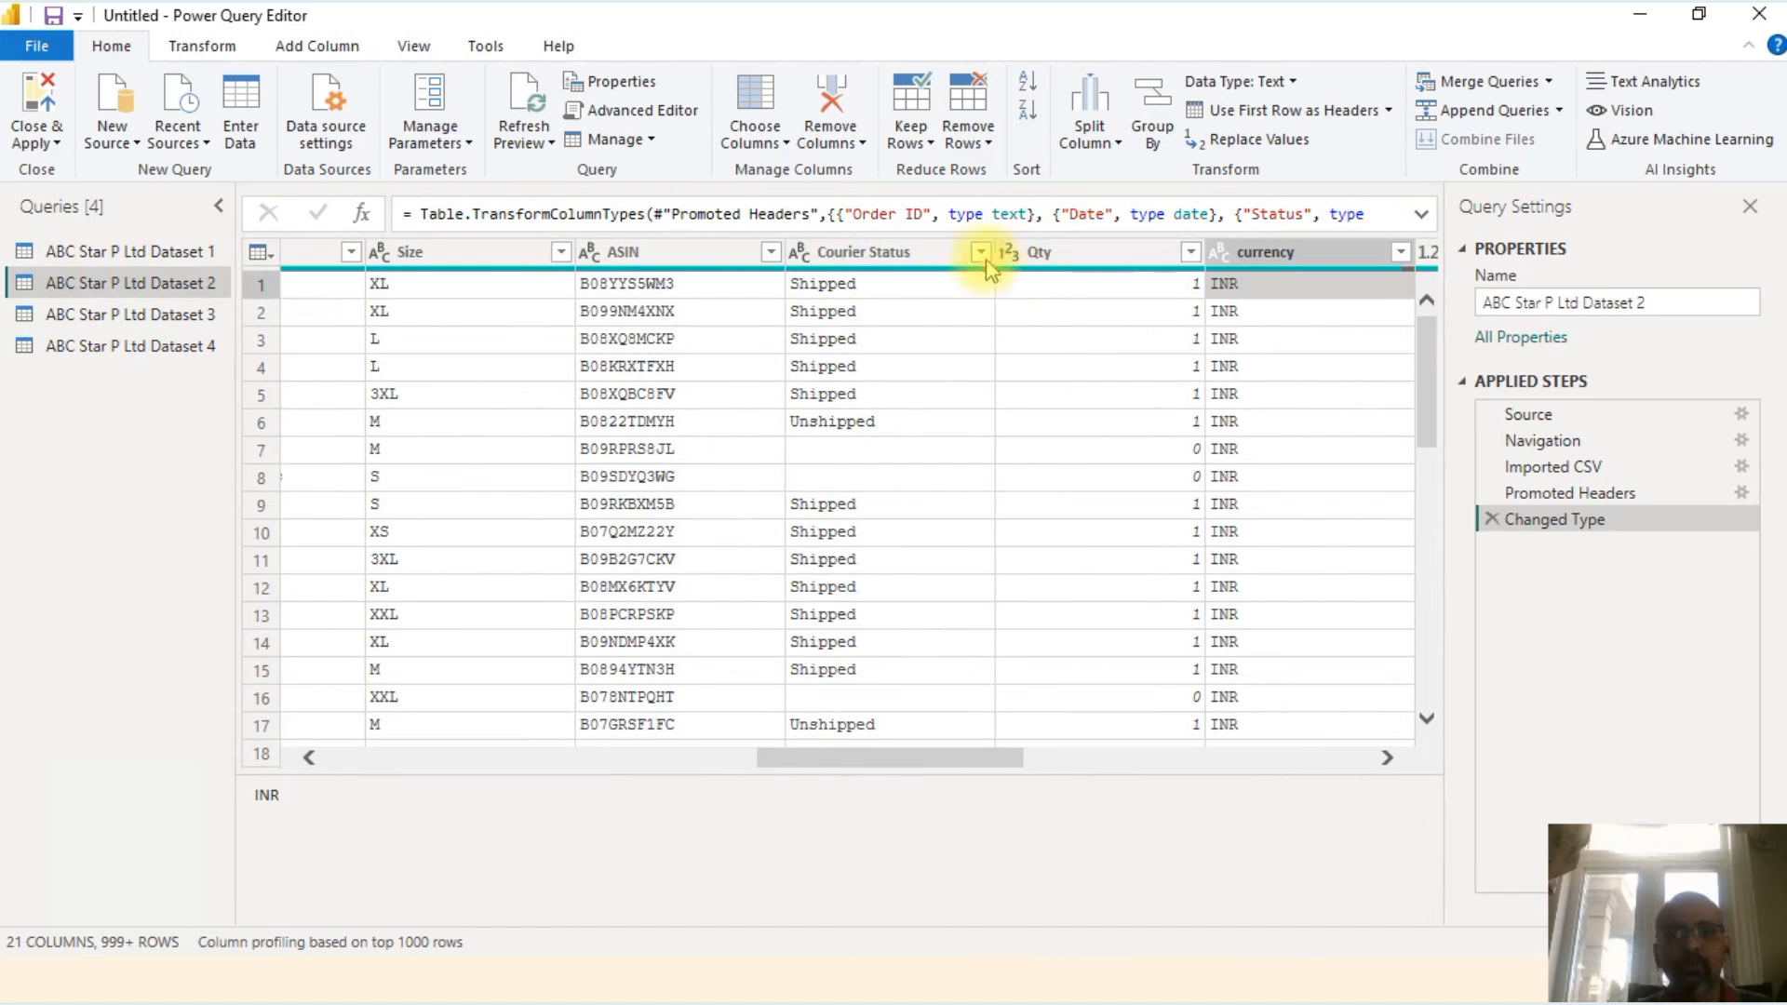
{"action": "left_click", "coordinate": [980, 251]}
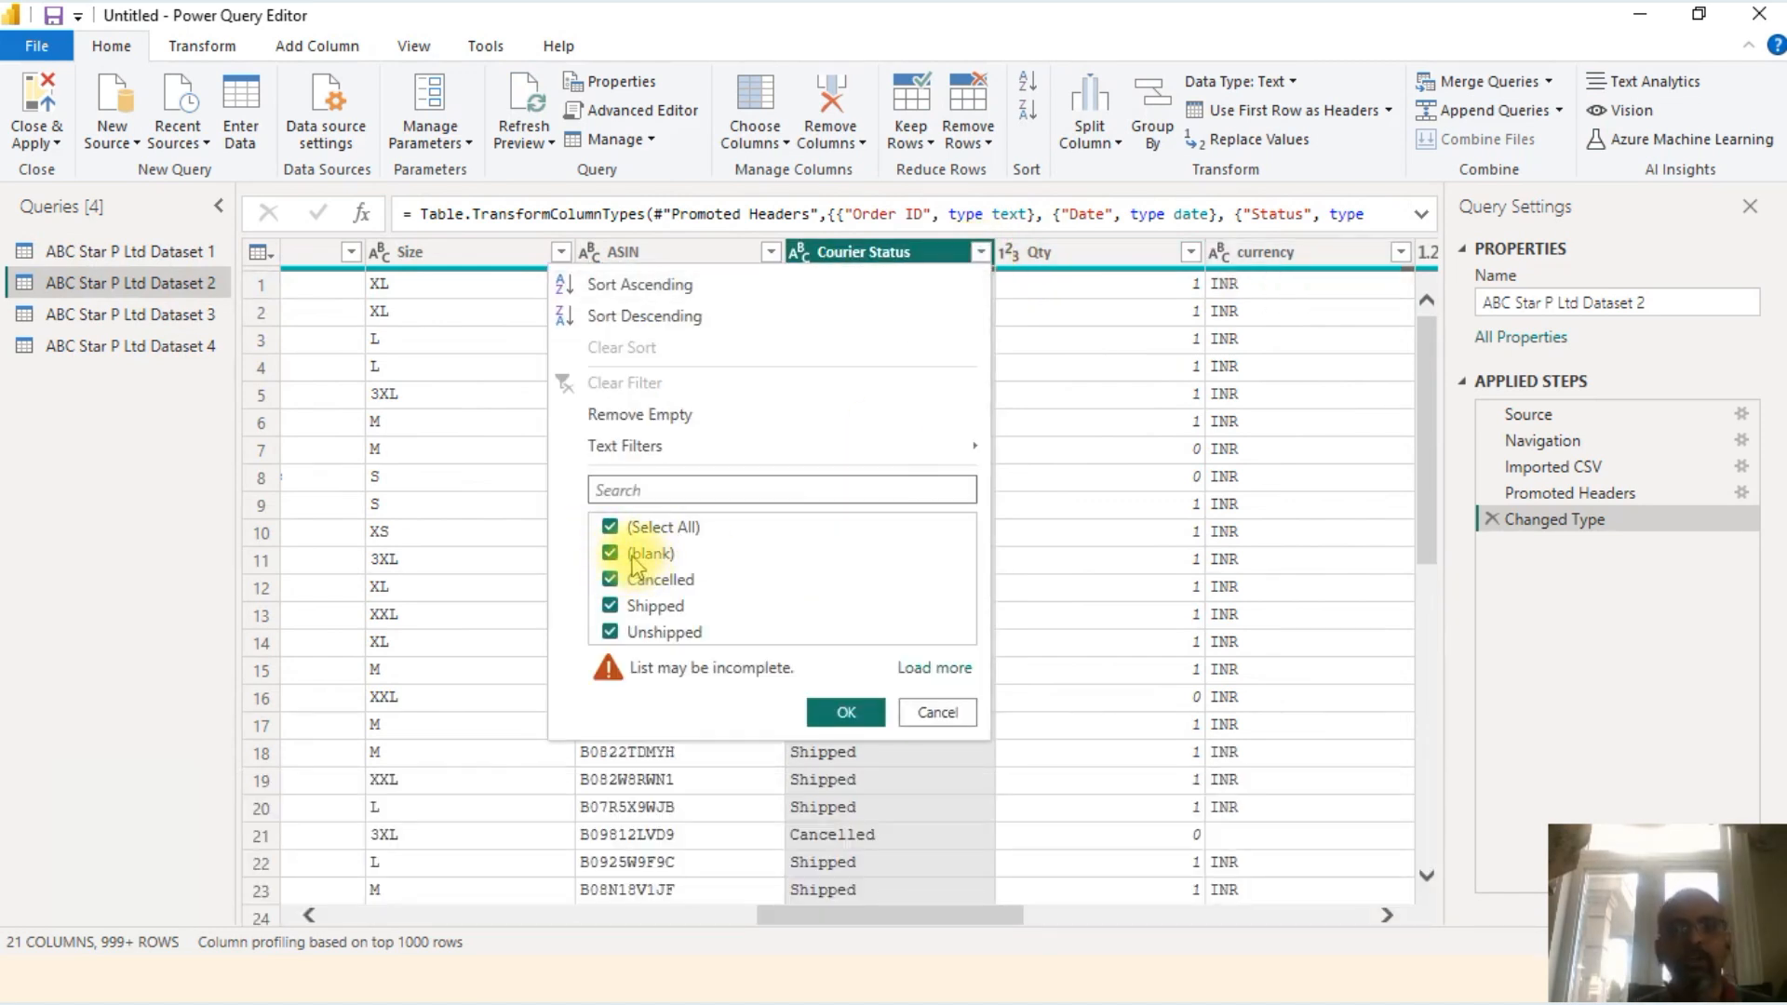
{"action": "left_click", "coordinate": [941, 670]}
{"action": "left_click", "coordinate": [610, 528]}
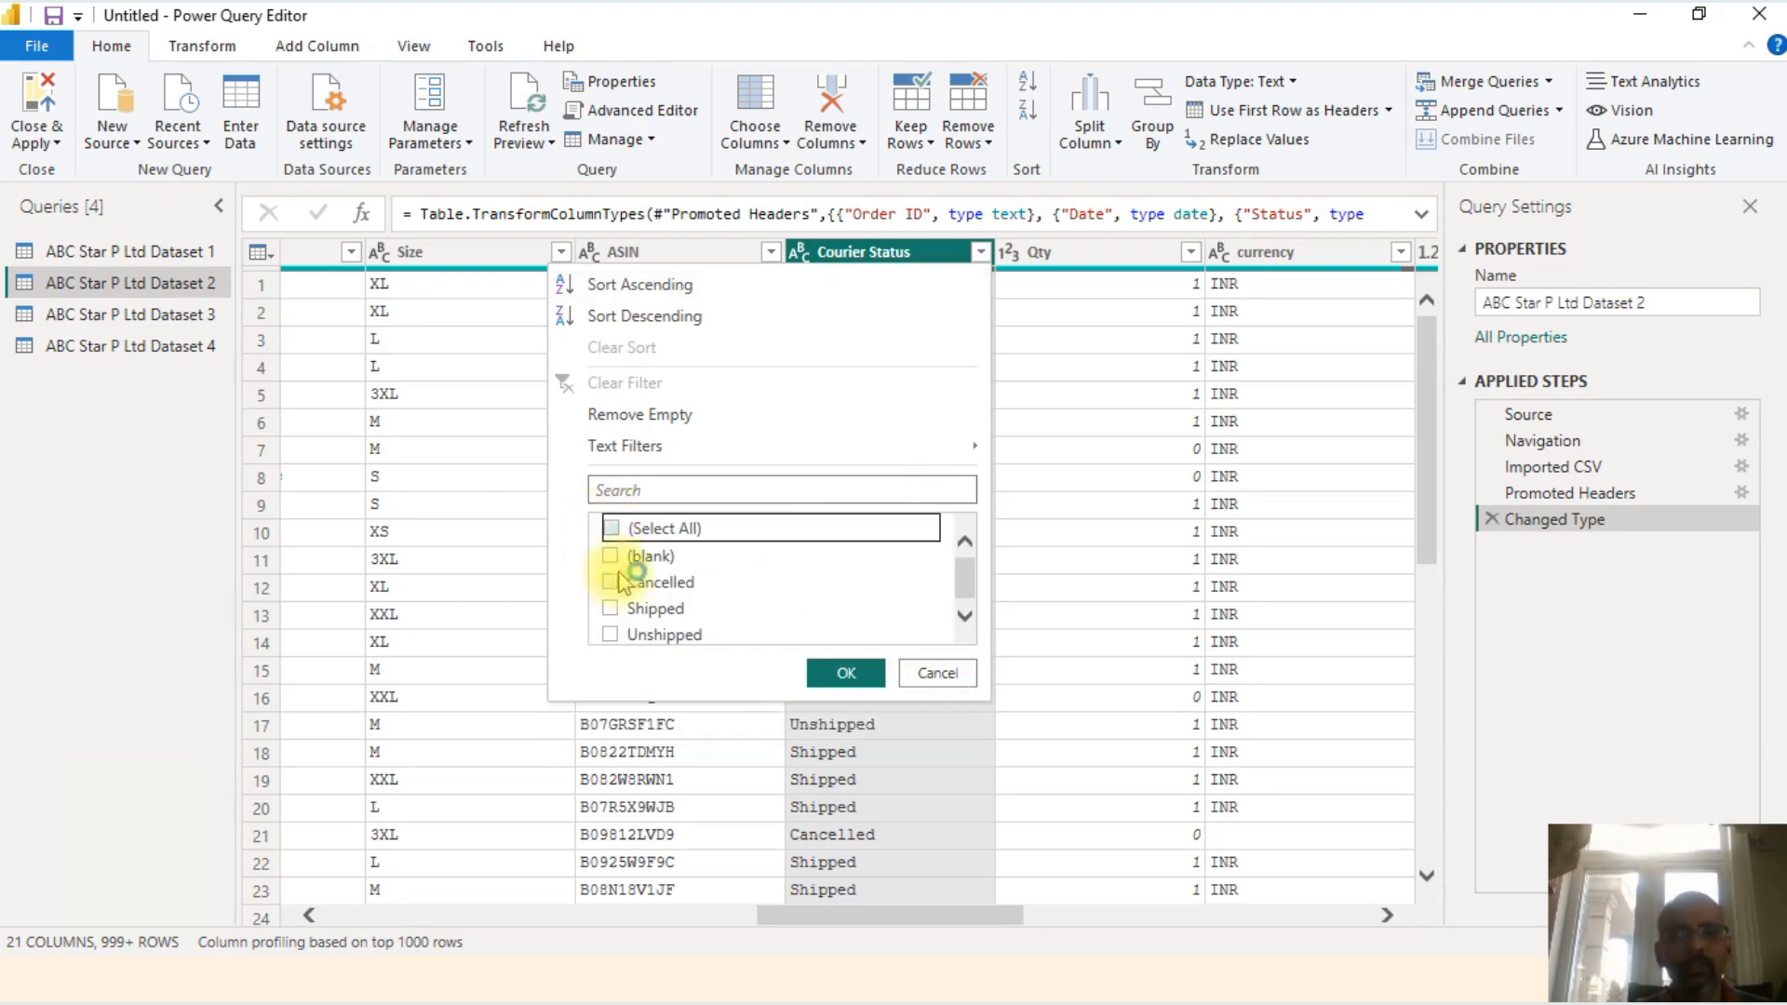
{"action": "left_click", "coordinate": [618, 582]}
{"action": "left_click", "coordinate": [838, 675]}
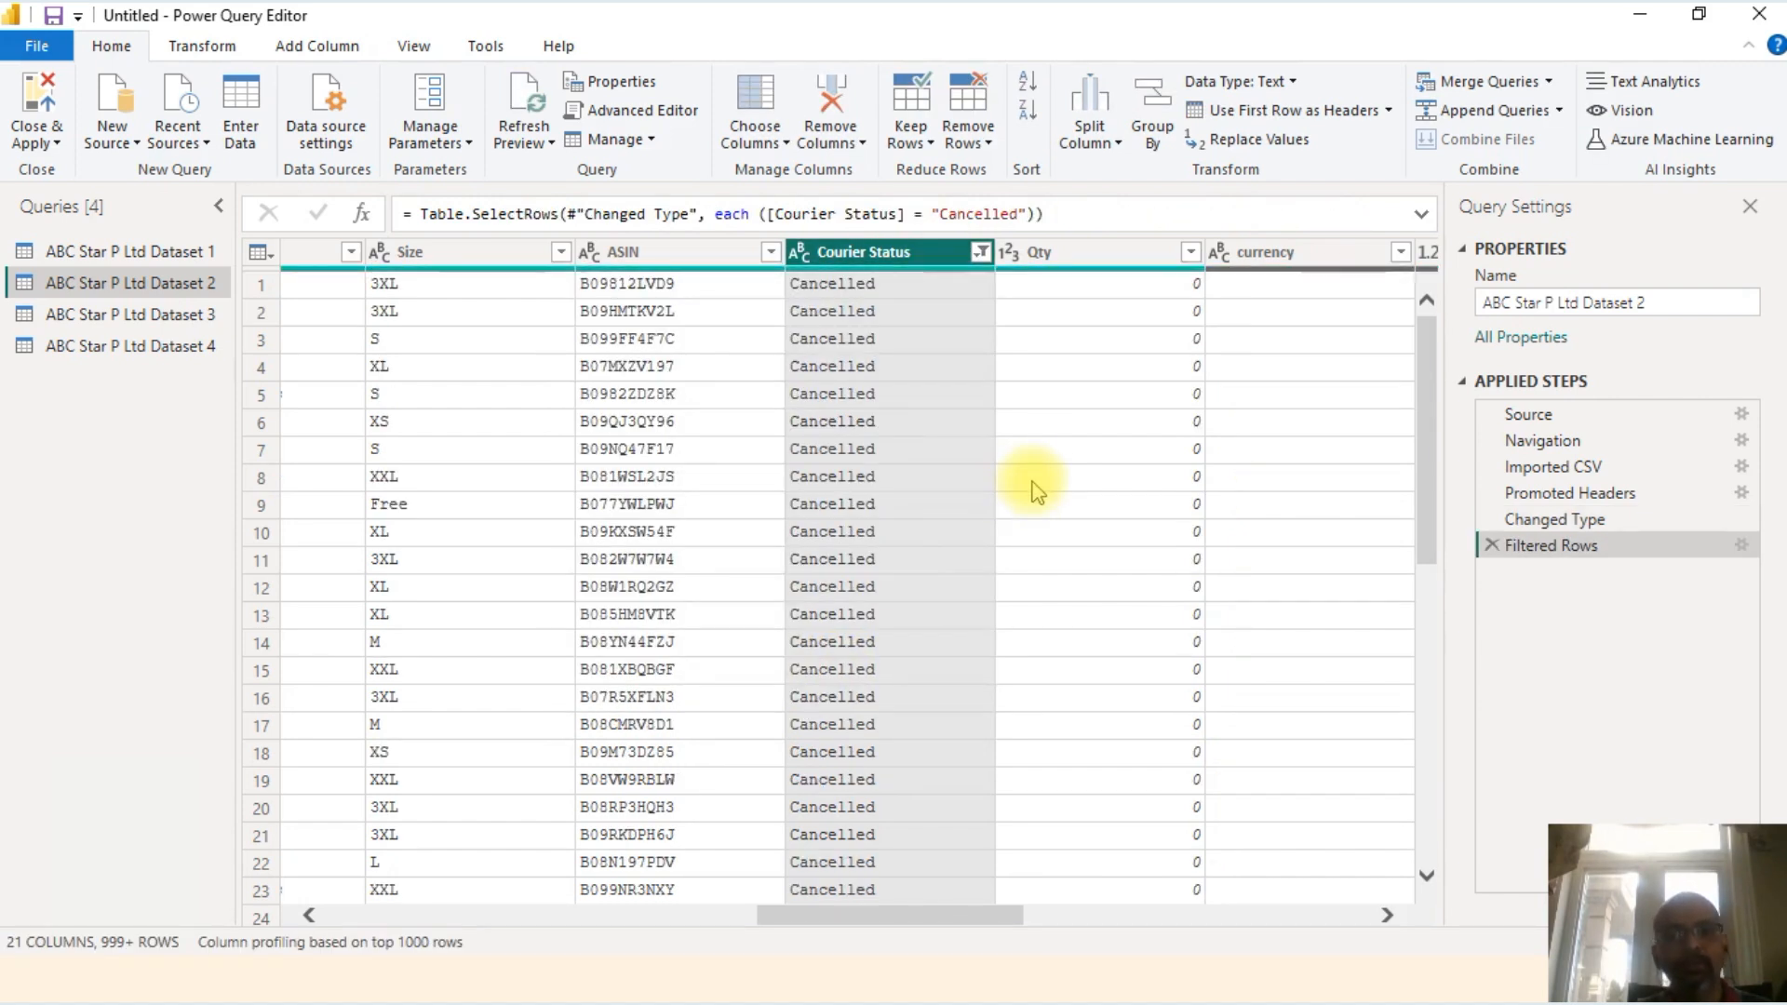
{"action": "left_click", "coordinate": [981, 252]}
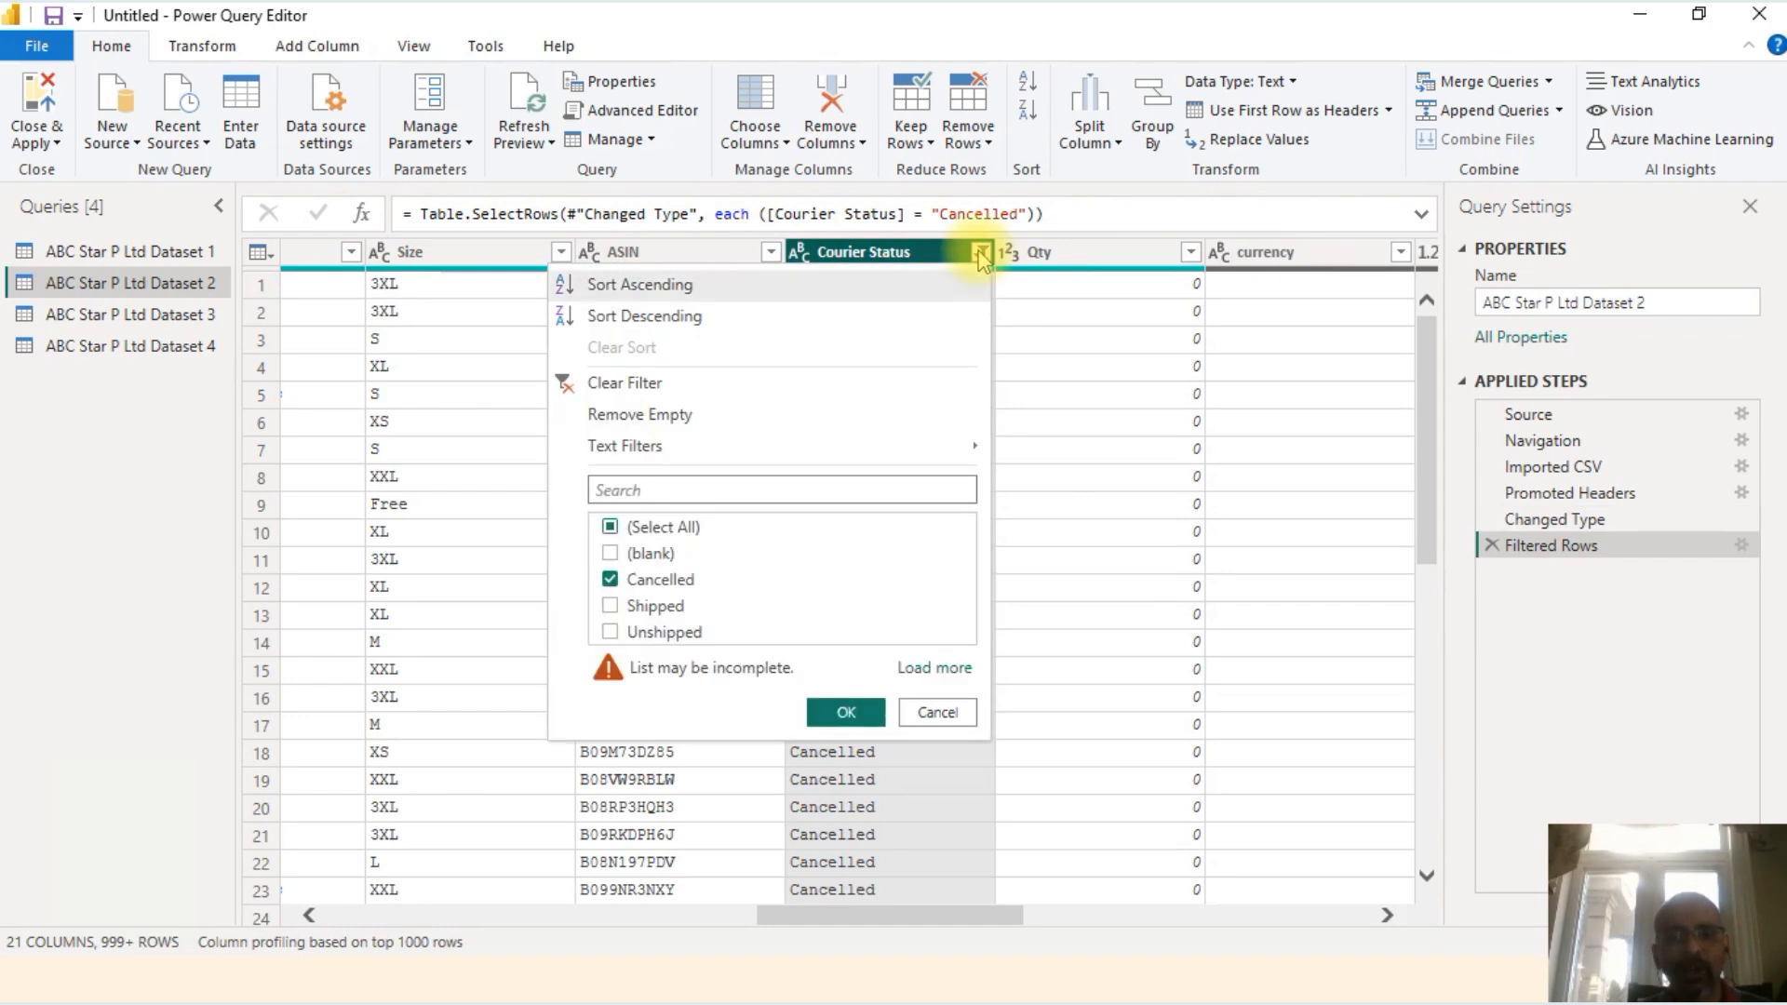
{"action": "key", "text": "Escape"}
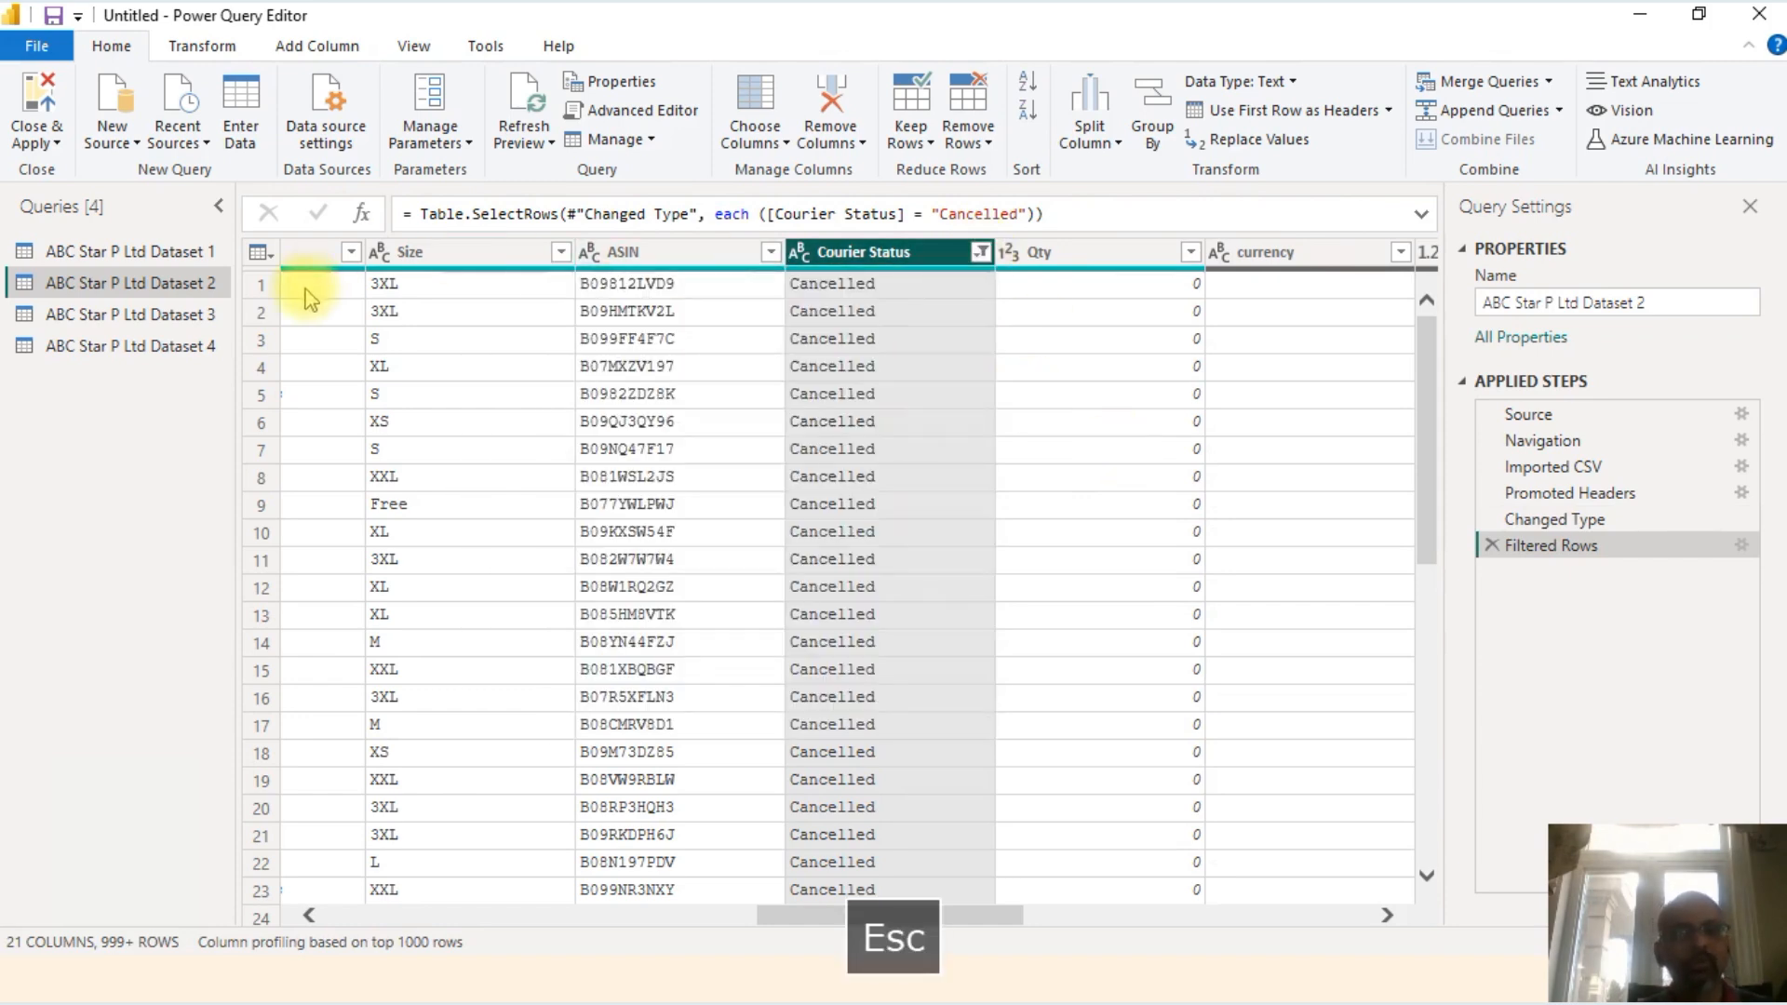
Step: Start a new query parameter and name it Filtering
{"action": "left_click", "coordinate": [202, 46]}
{"action": "left_click", "coordinate": [106, 54]}
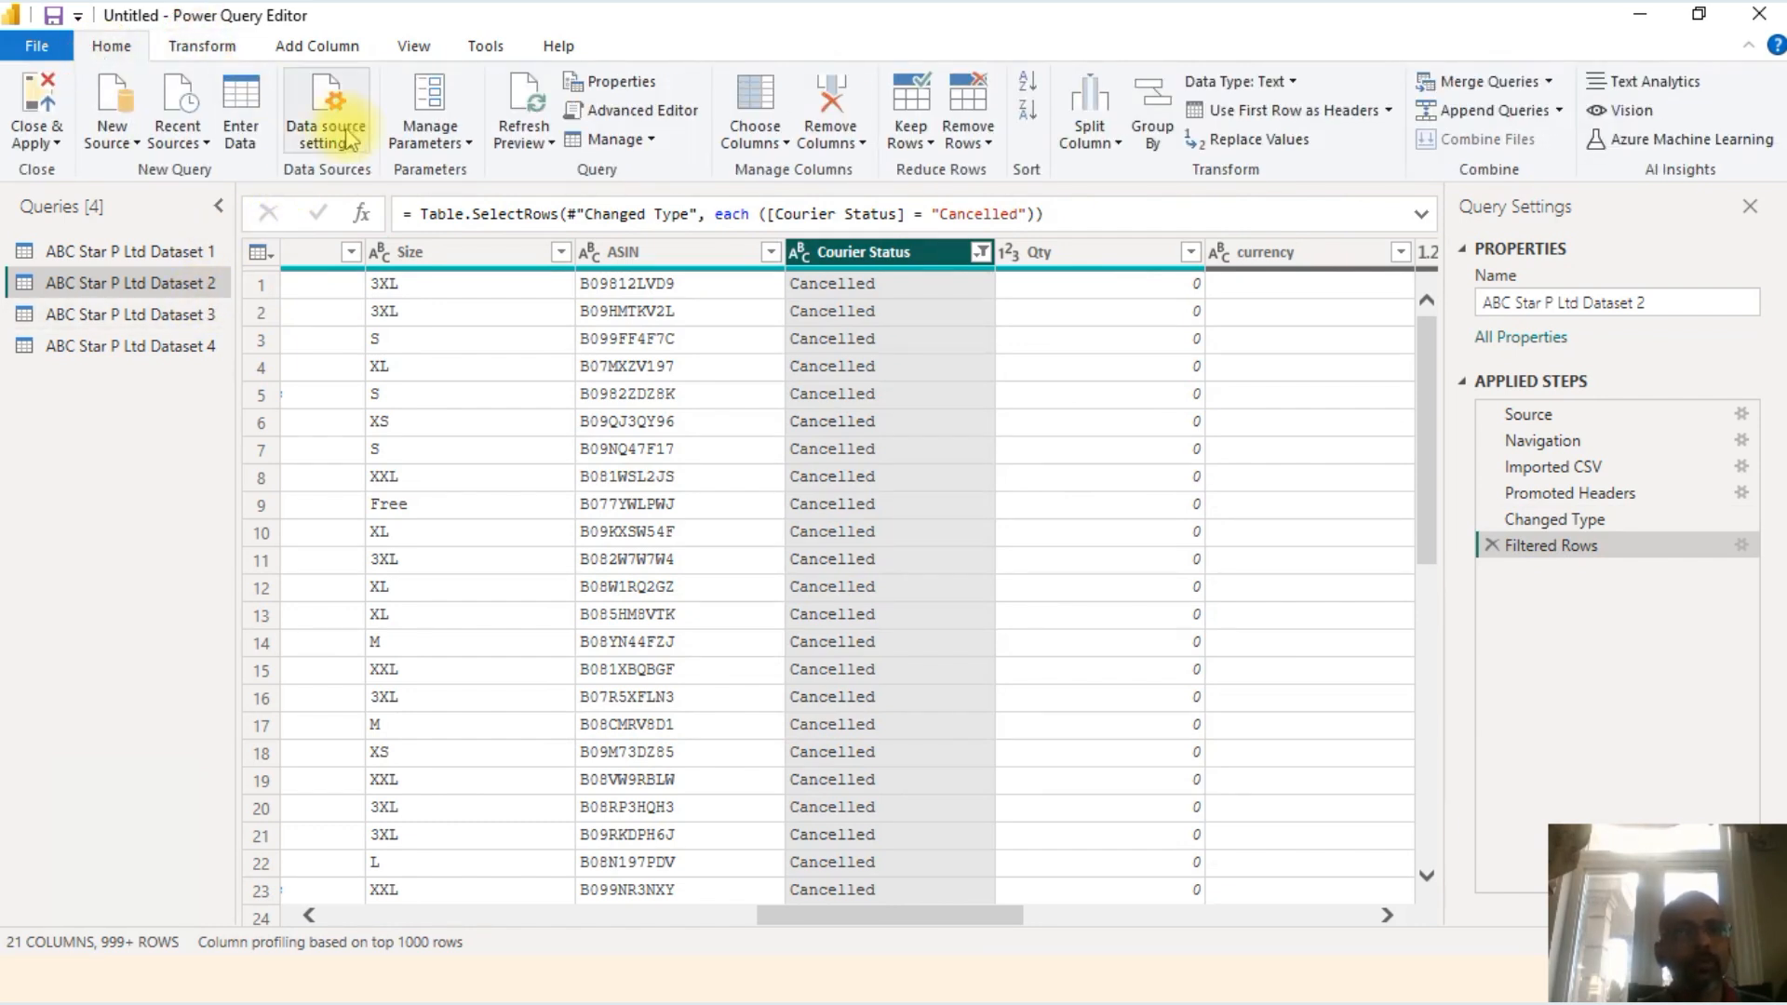
{"action": "left_click", "coordinate": [428, 138]}
{"action": "left_click", "coordinate": [491, 232]}
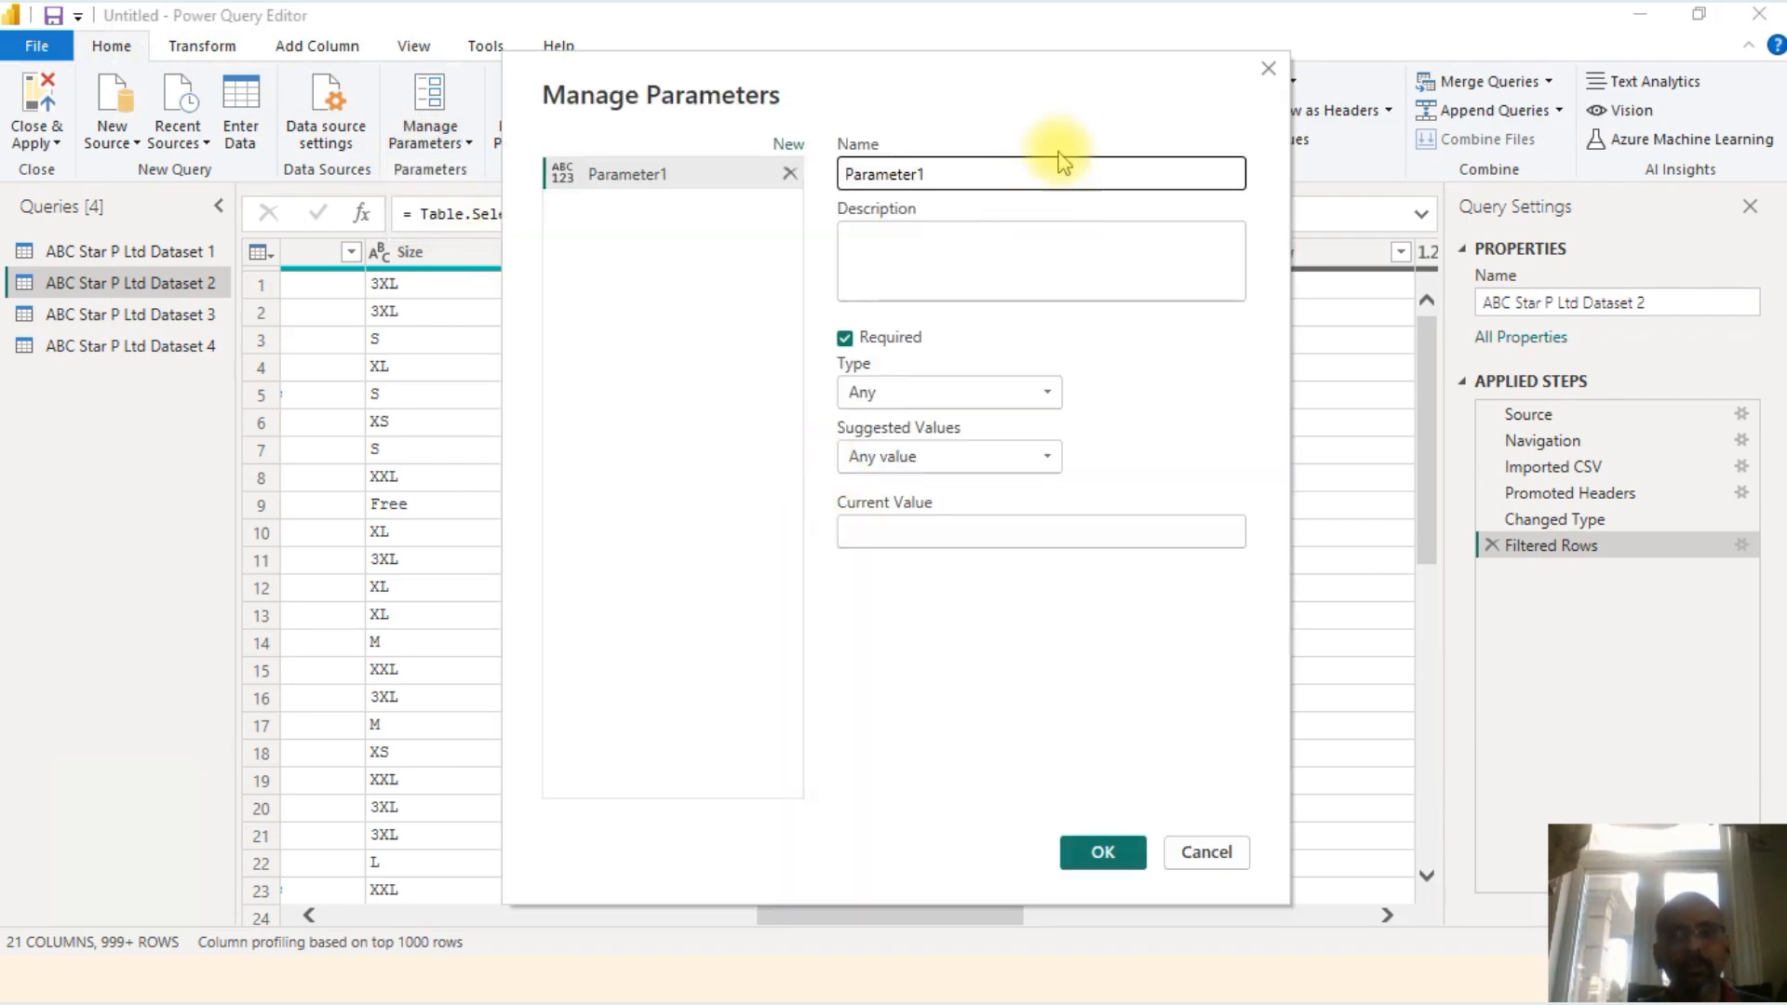
{"action": "left_click", "coordinate": [949, 245]}
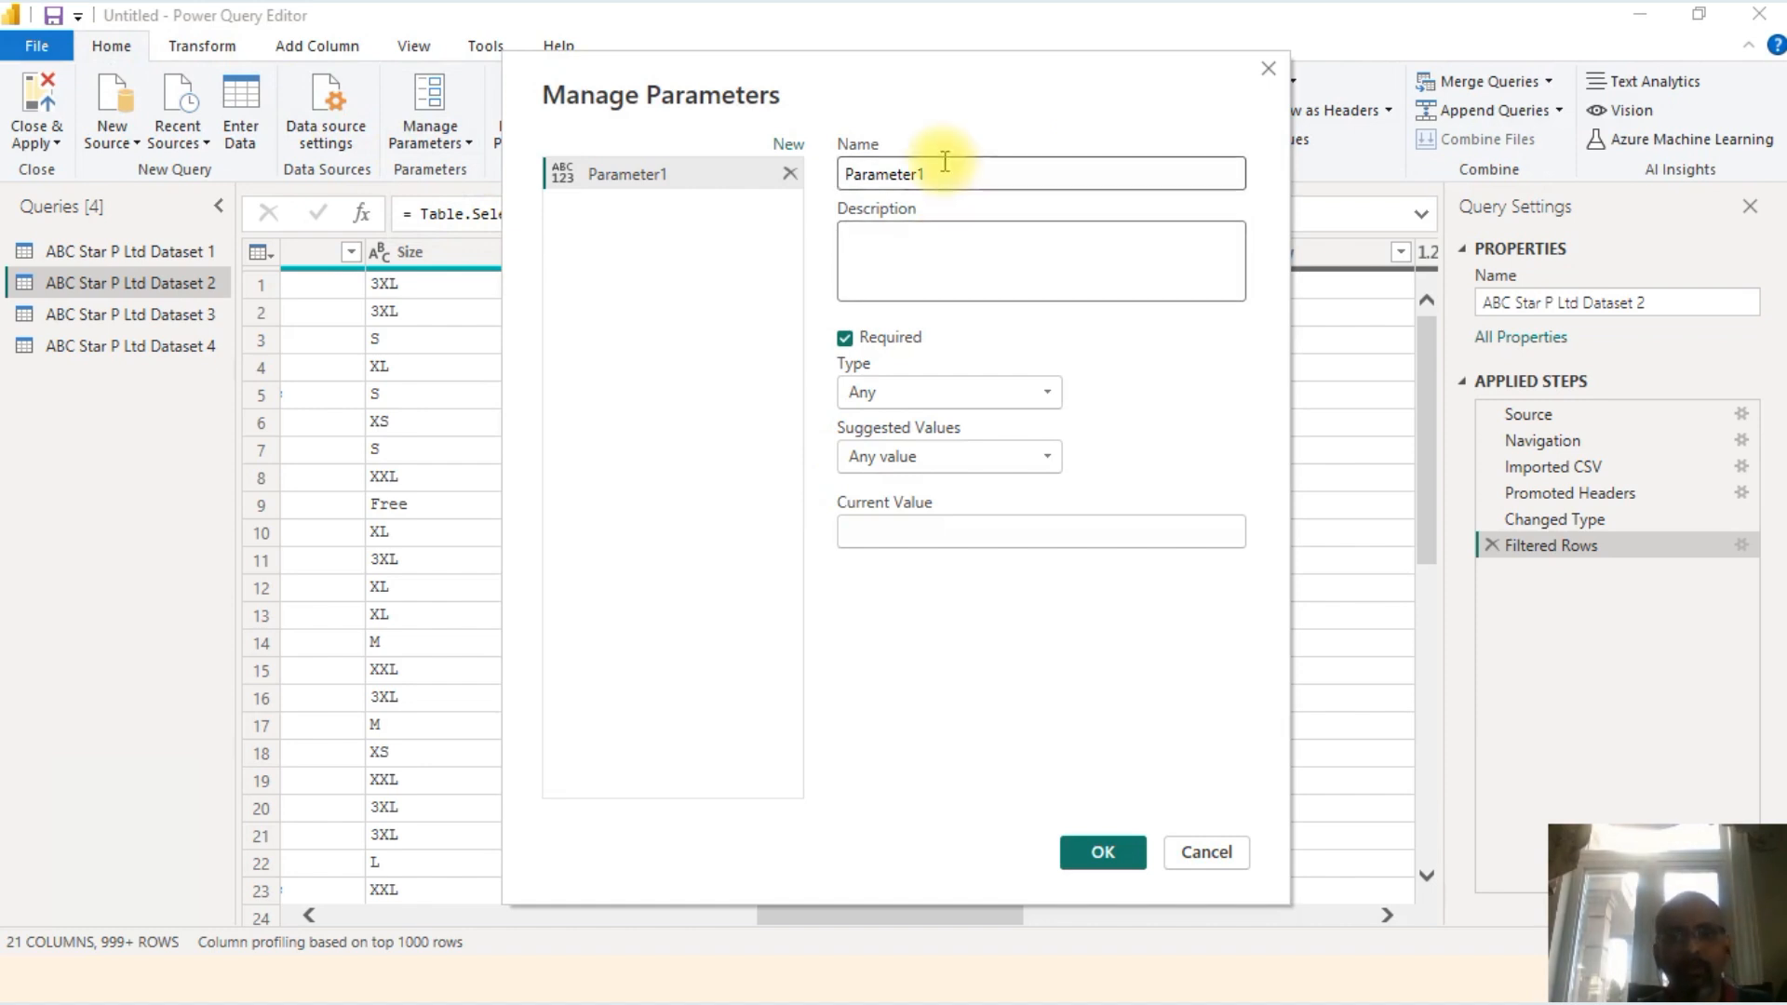
{"action": "left_click_drag", "start_coordinate": [943, 172], "coordinate": [748, 143]}
{"action": "key", "text": "Caps_Lock"}
{"action": "type", "text": "Sort=="}
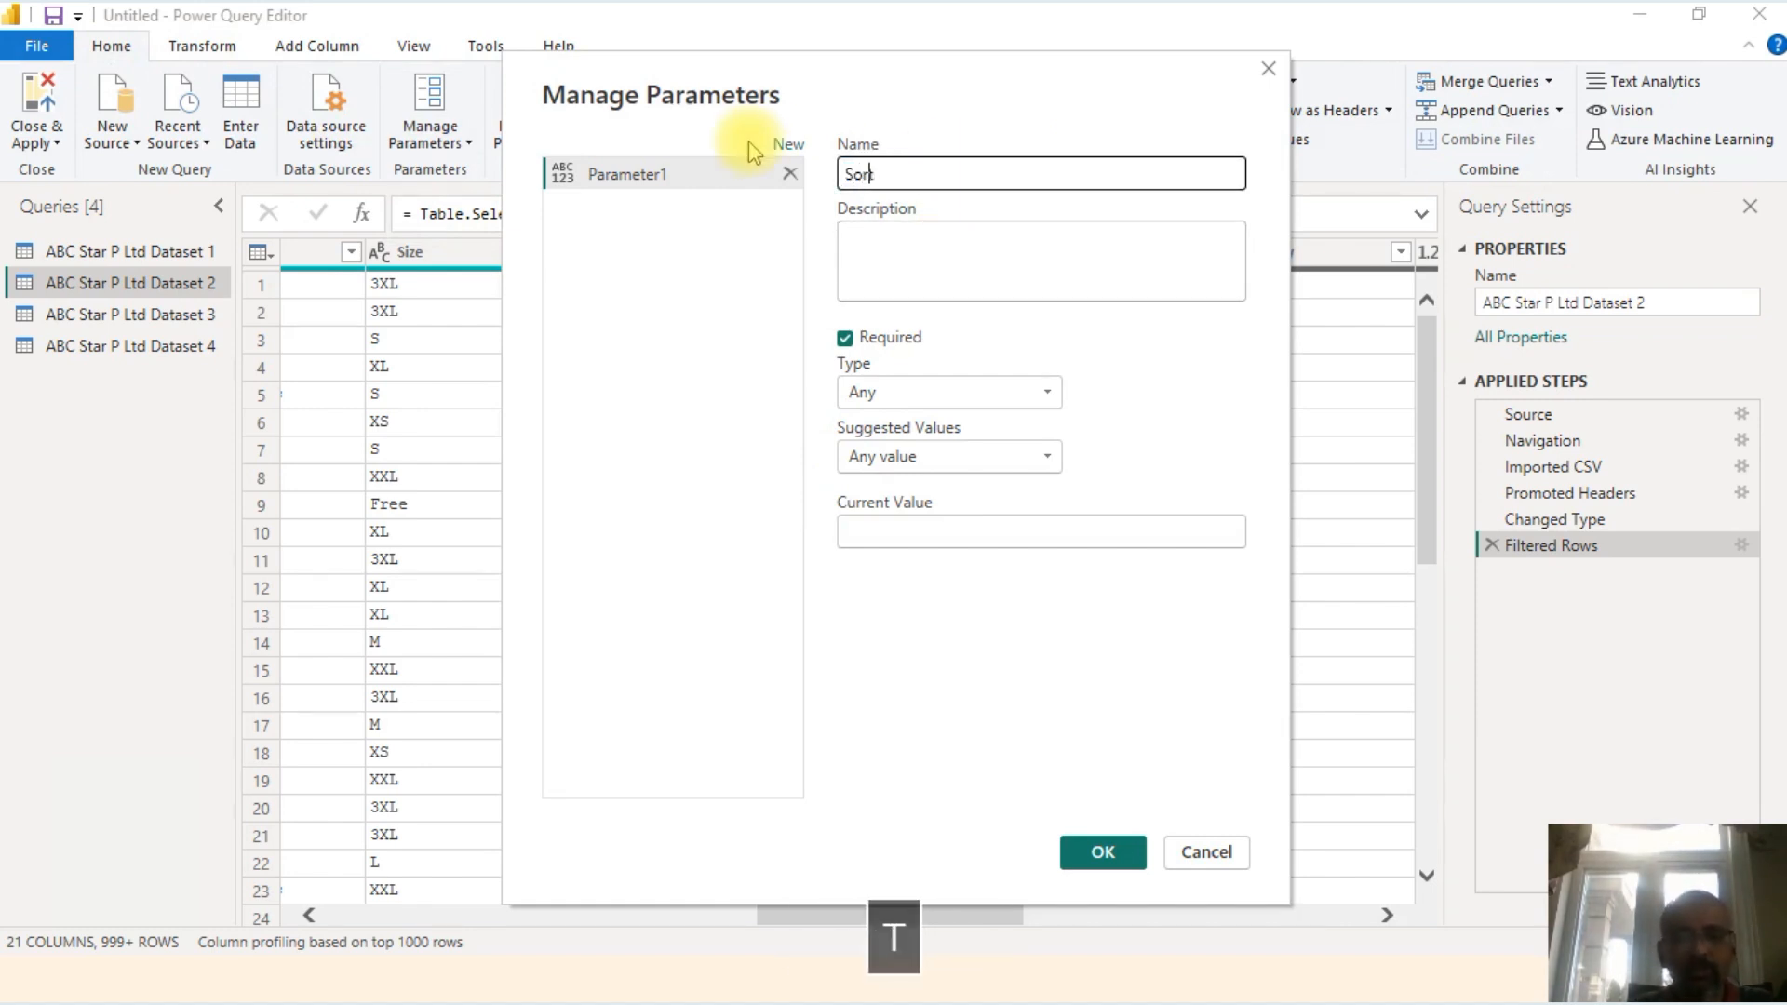
{"action": "key", "text": "BackSpace"}
{"action": "key", "text": "BackSpace"}
{"action": "key", "text": "BackSpace"}
{"action": "key", "text": "BackSpace"}
{"action": "key", "text": "BackSpace"}
{"action": "key", "text": "BackSpace"}
{"action": "type", "text": "Filt"}
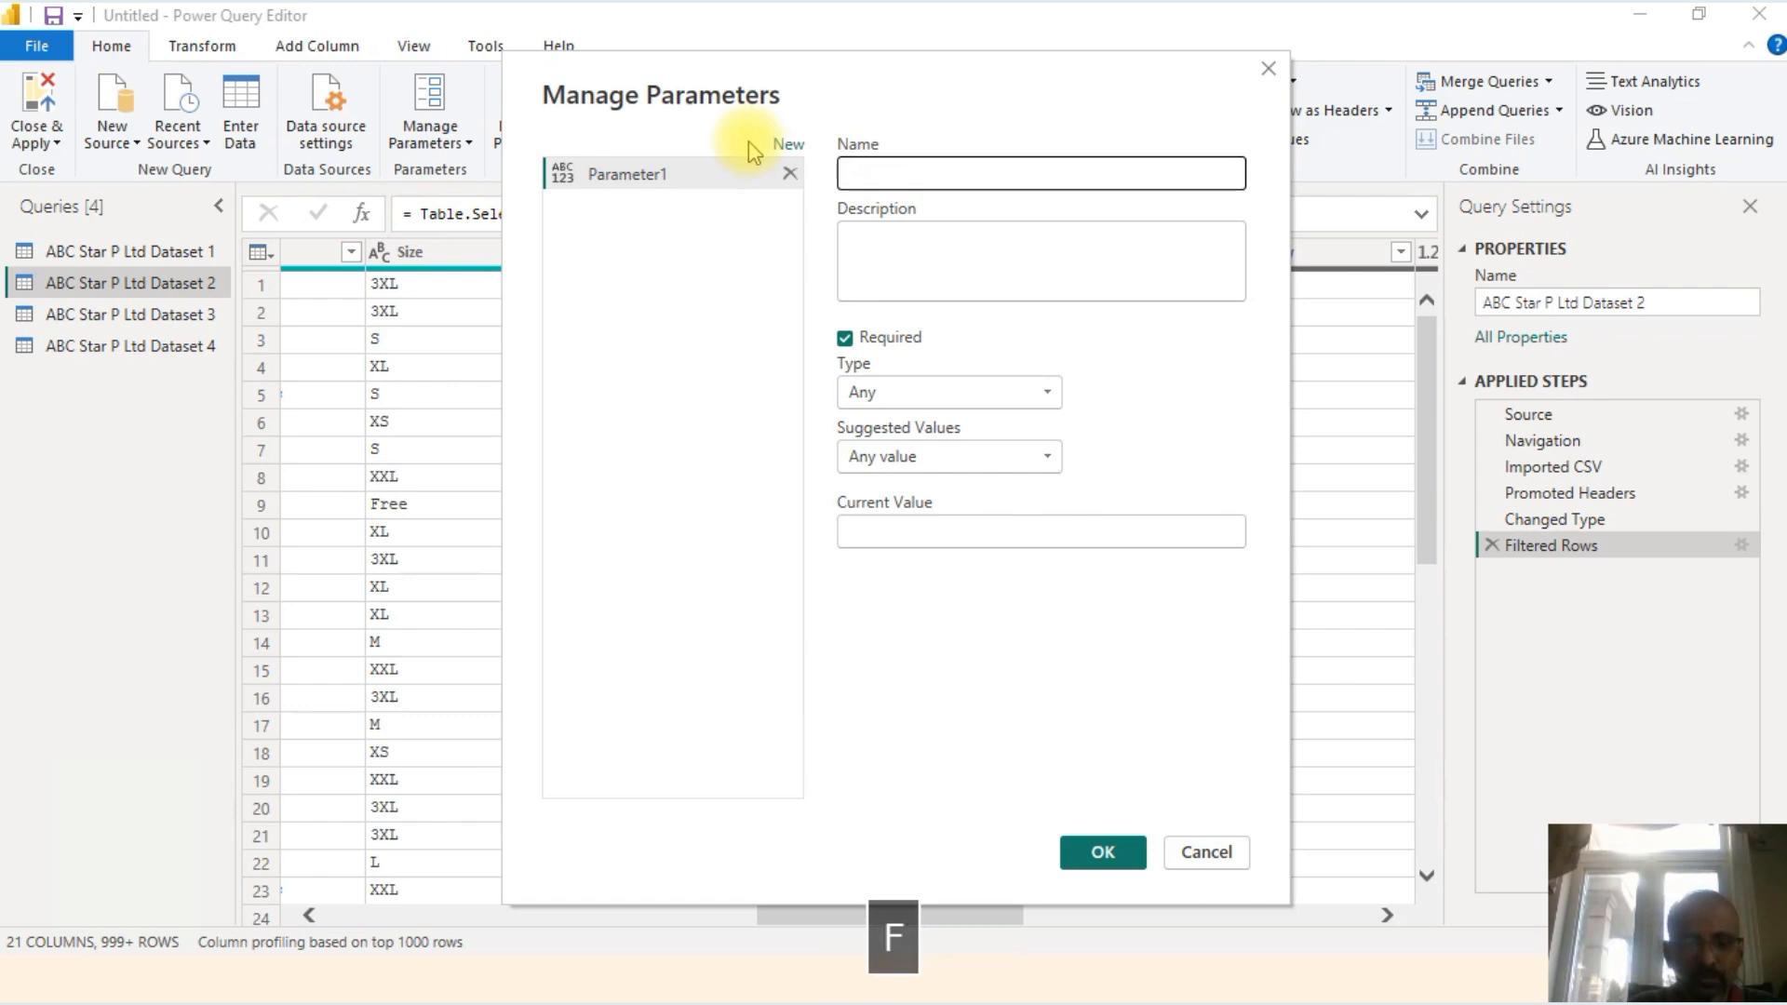
{"action": "type", "text": "ng"}
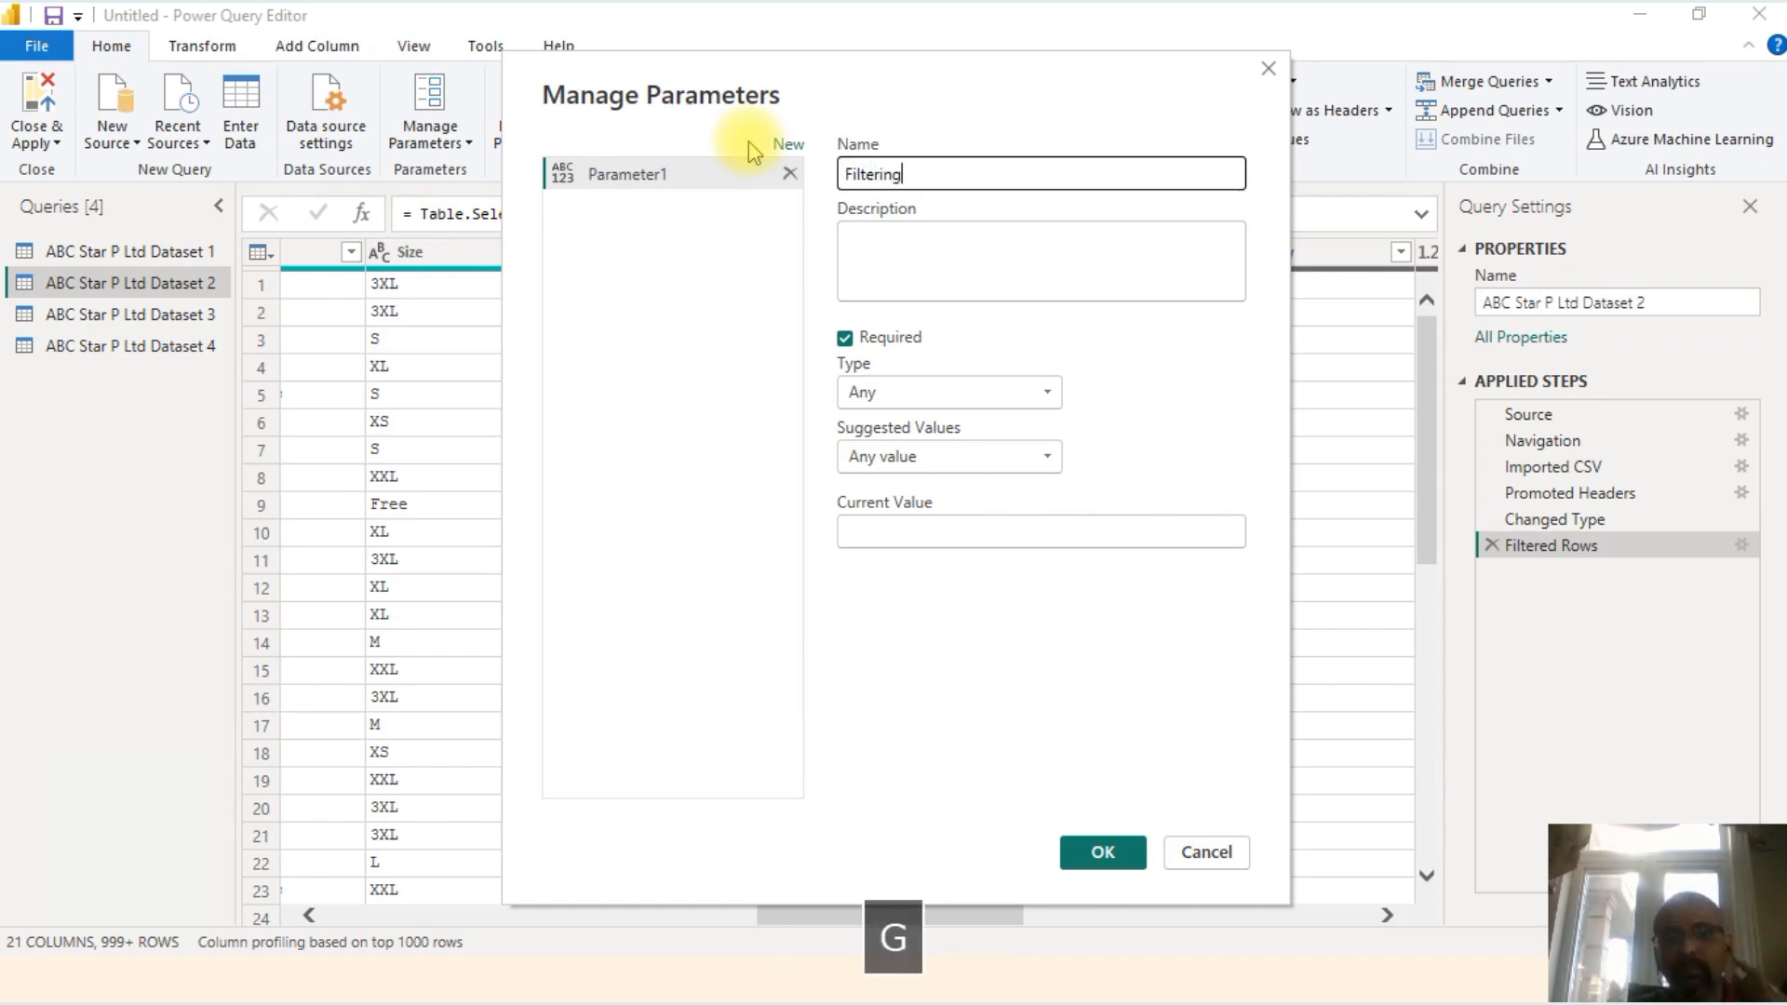
Step: Keep the Filtering parameter's type as Any and set its suggested values to a list of values
{"action": "left_click", "coordinate": [936, 262]}
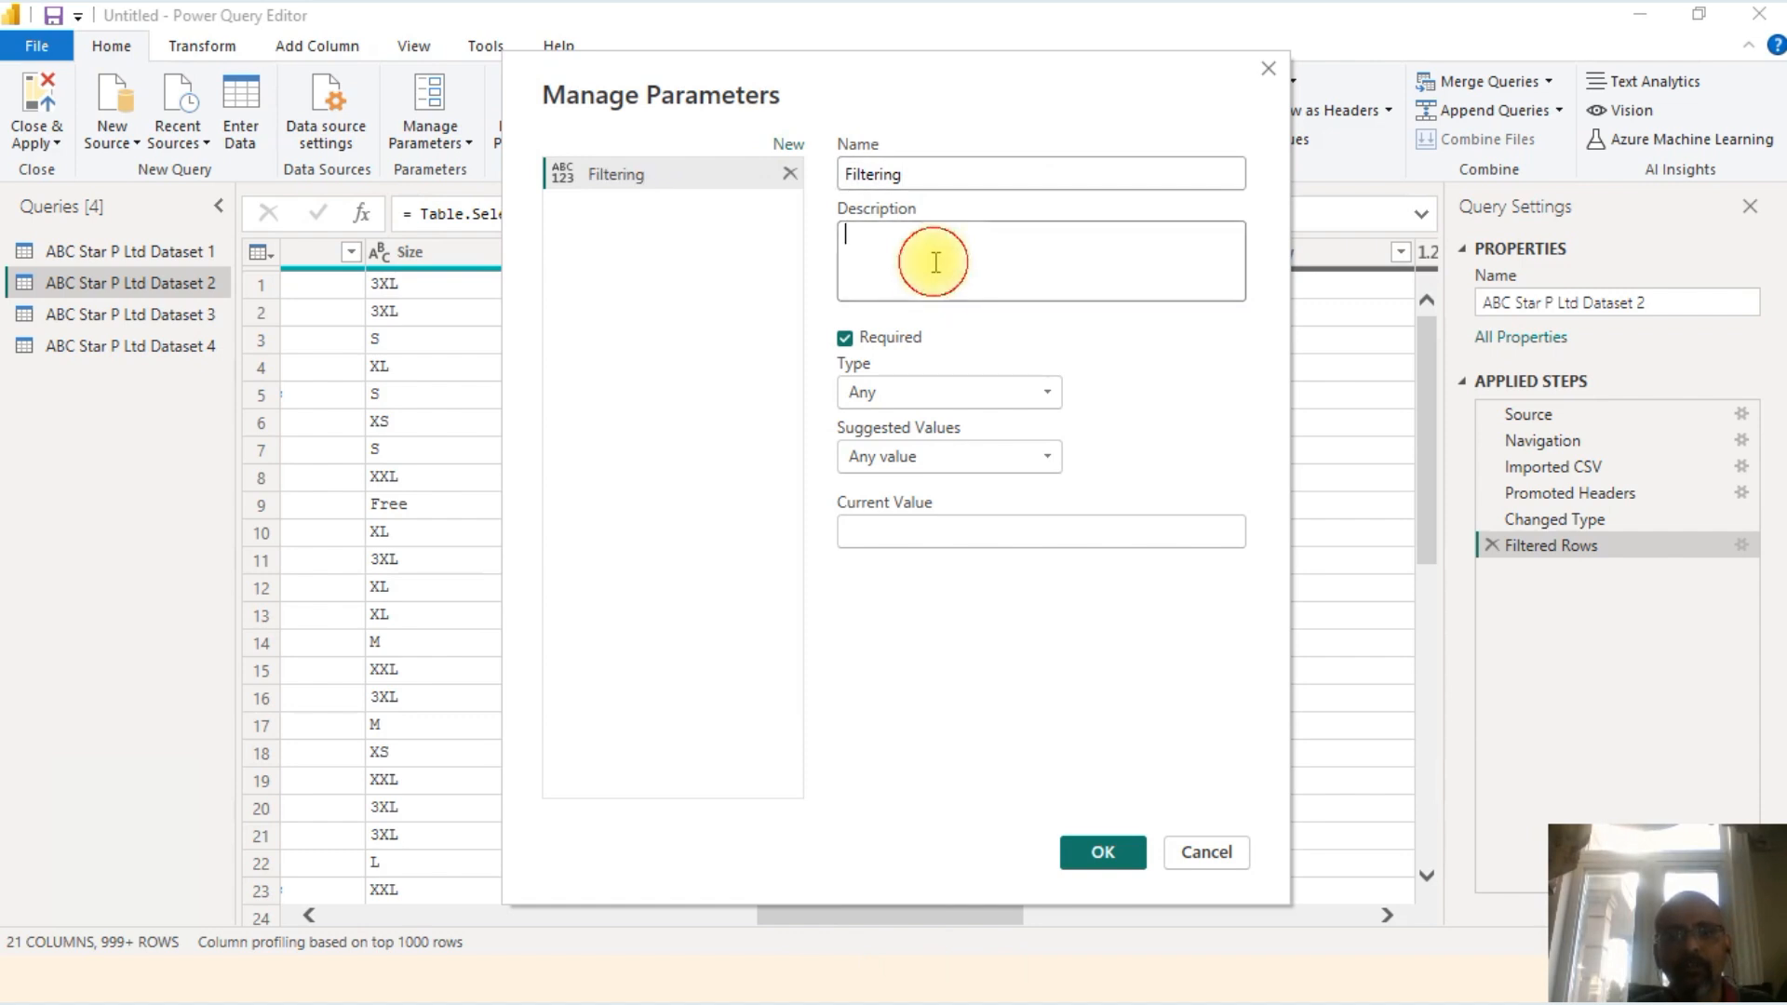
{"action": "left_click", "coordinate": [991, 395]}
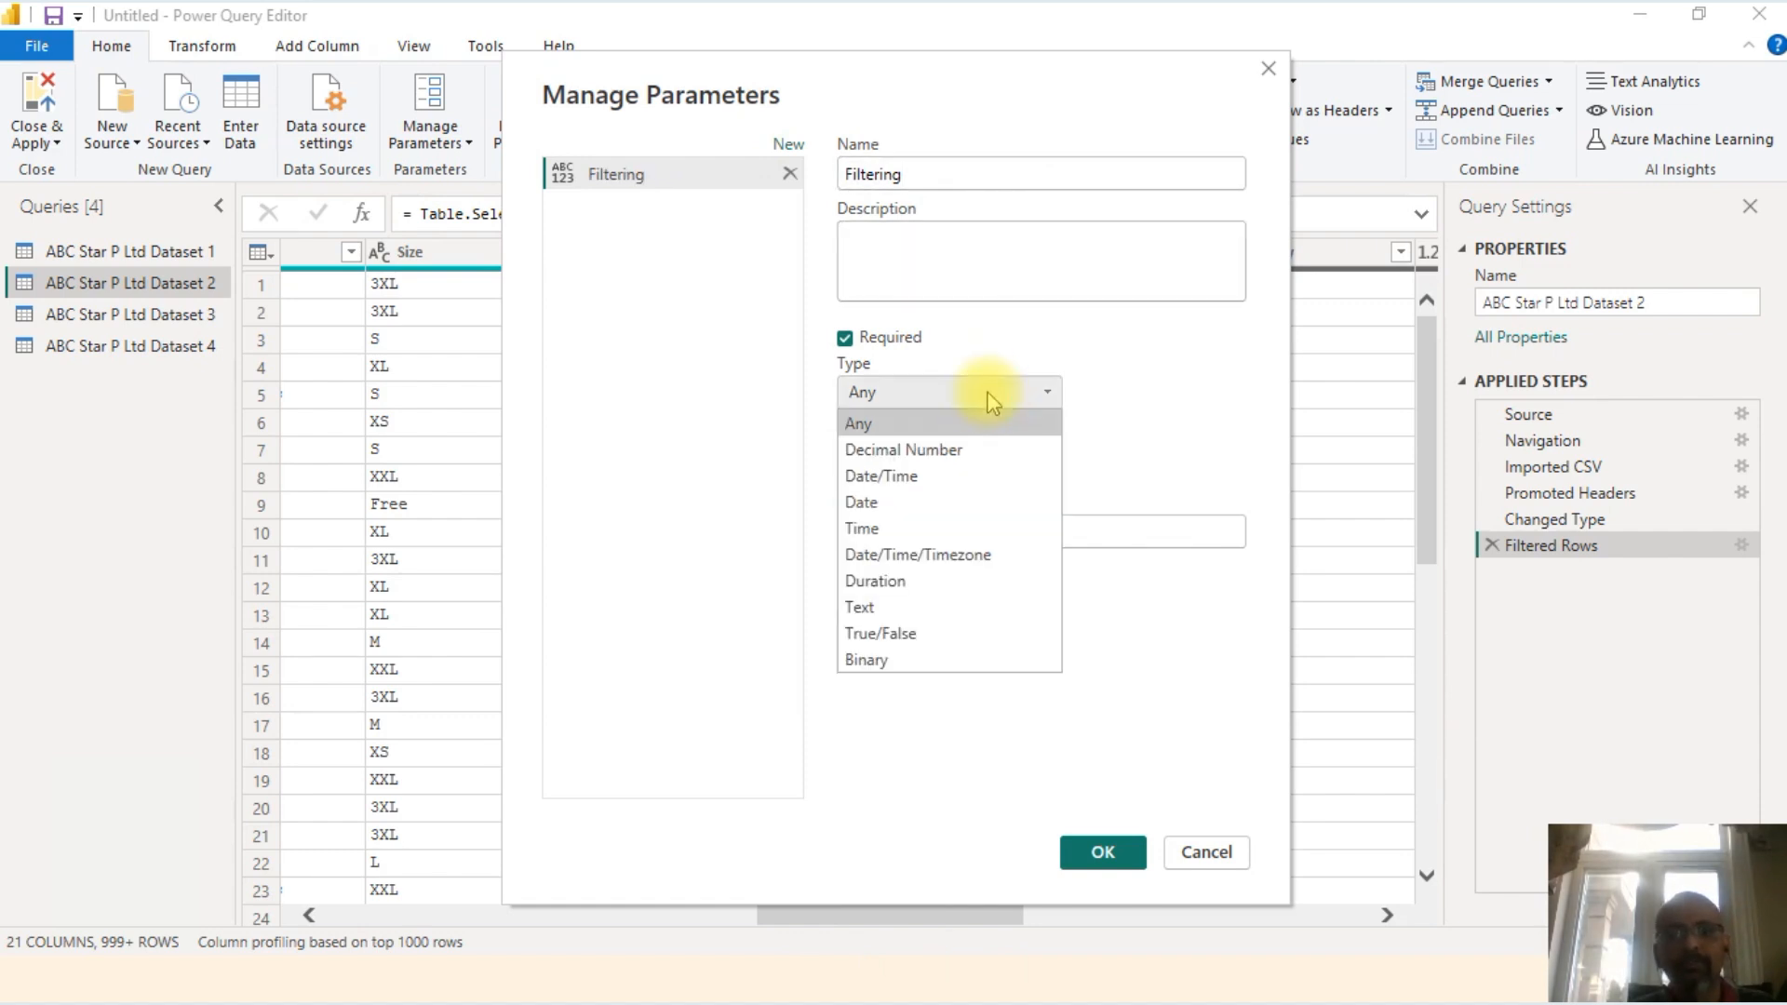
{"action": "left_click", "coordinate": [901, 424]}
{"action": "left_click", "coordinate": [1000, 452]}
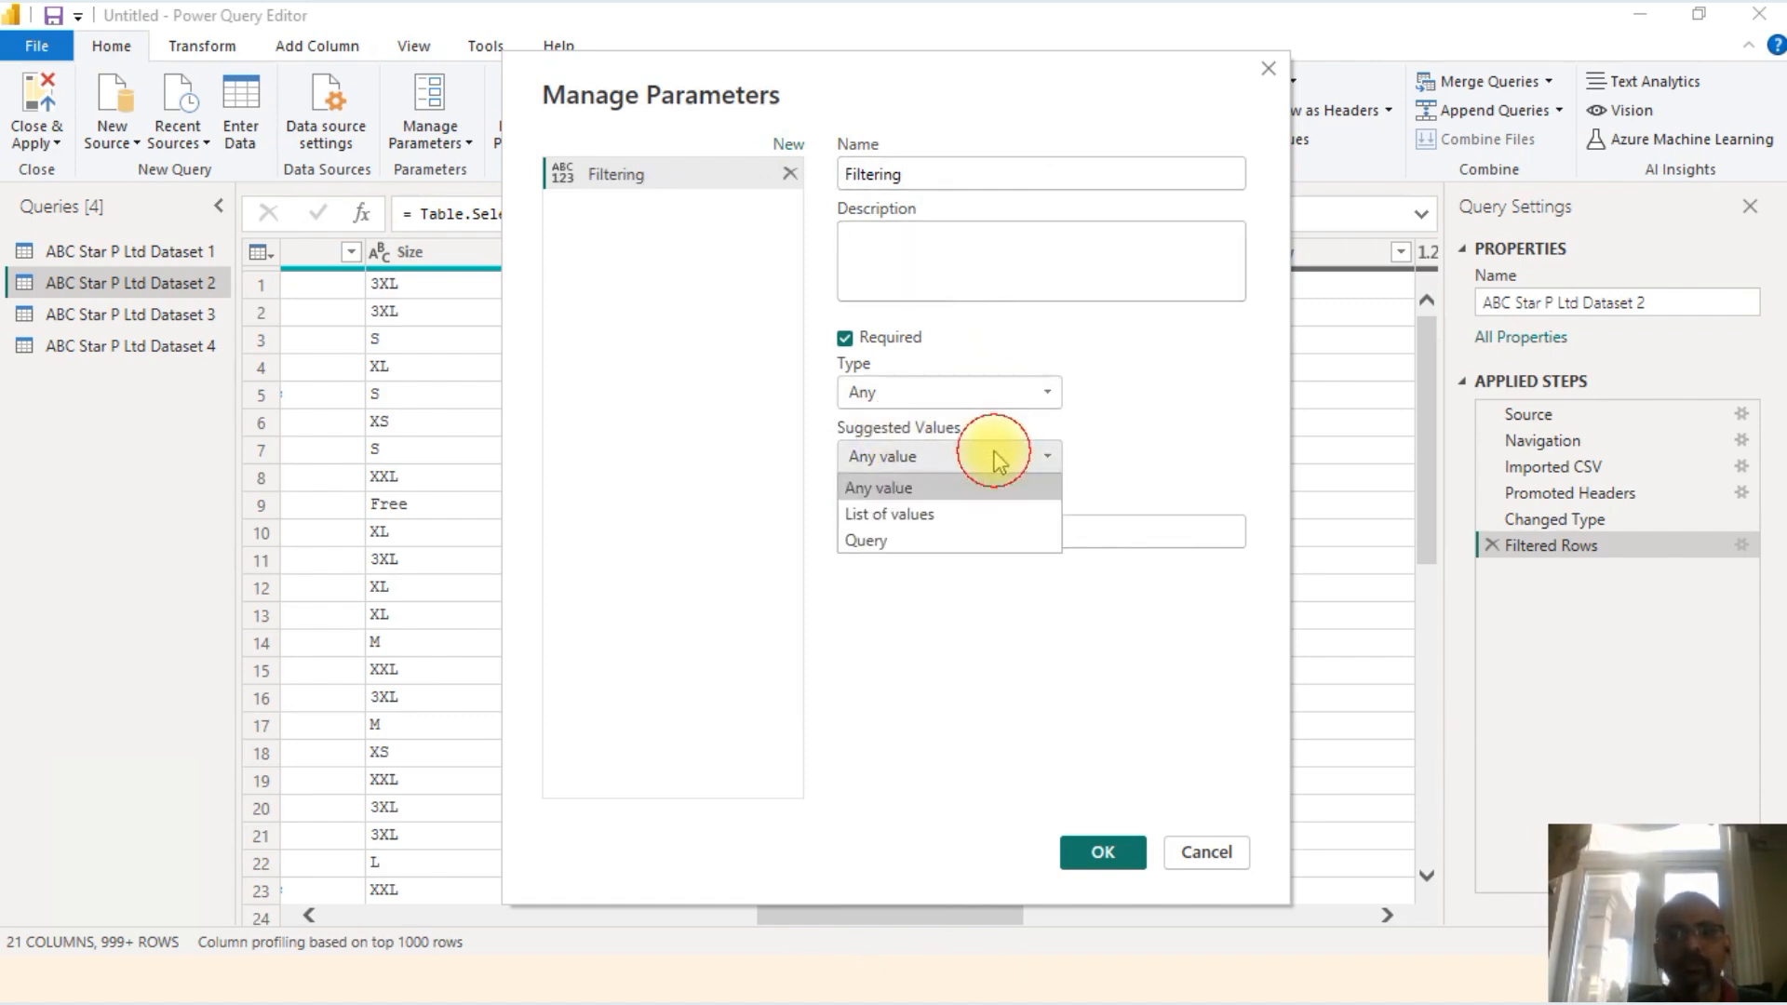
{"action": "left_click", "coordinate": [917, 511]}
{"action": "left_click", "coordinate": [935, 516]}
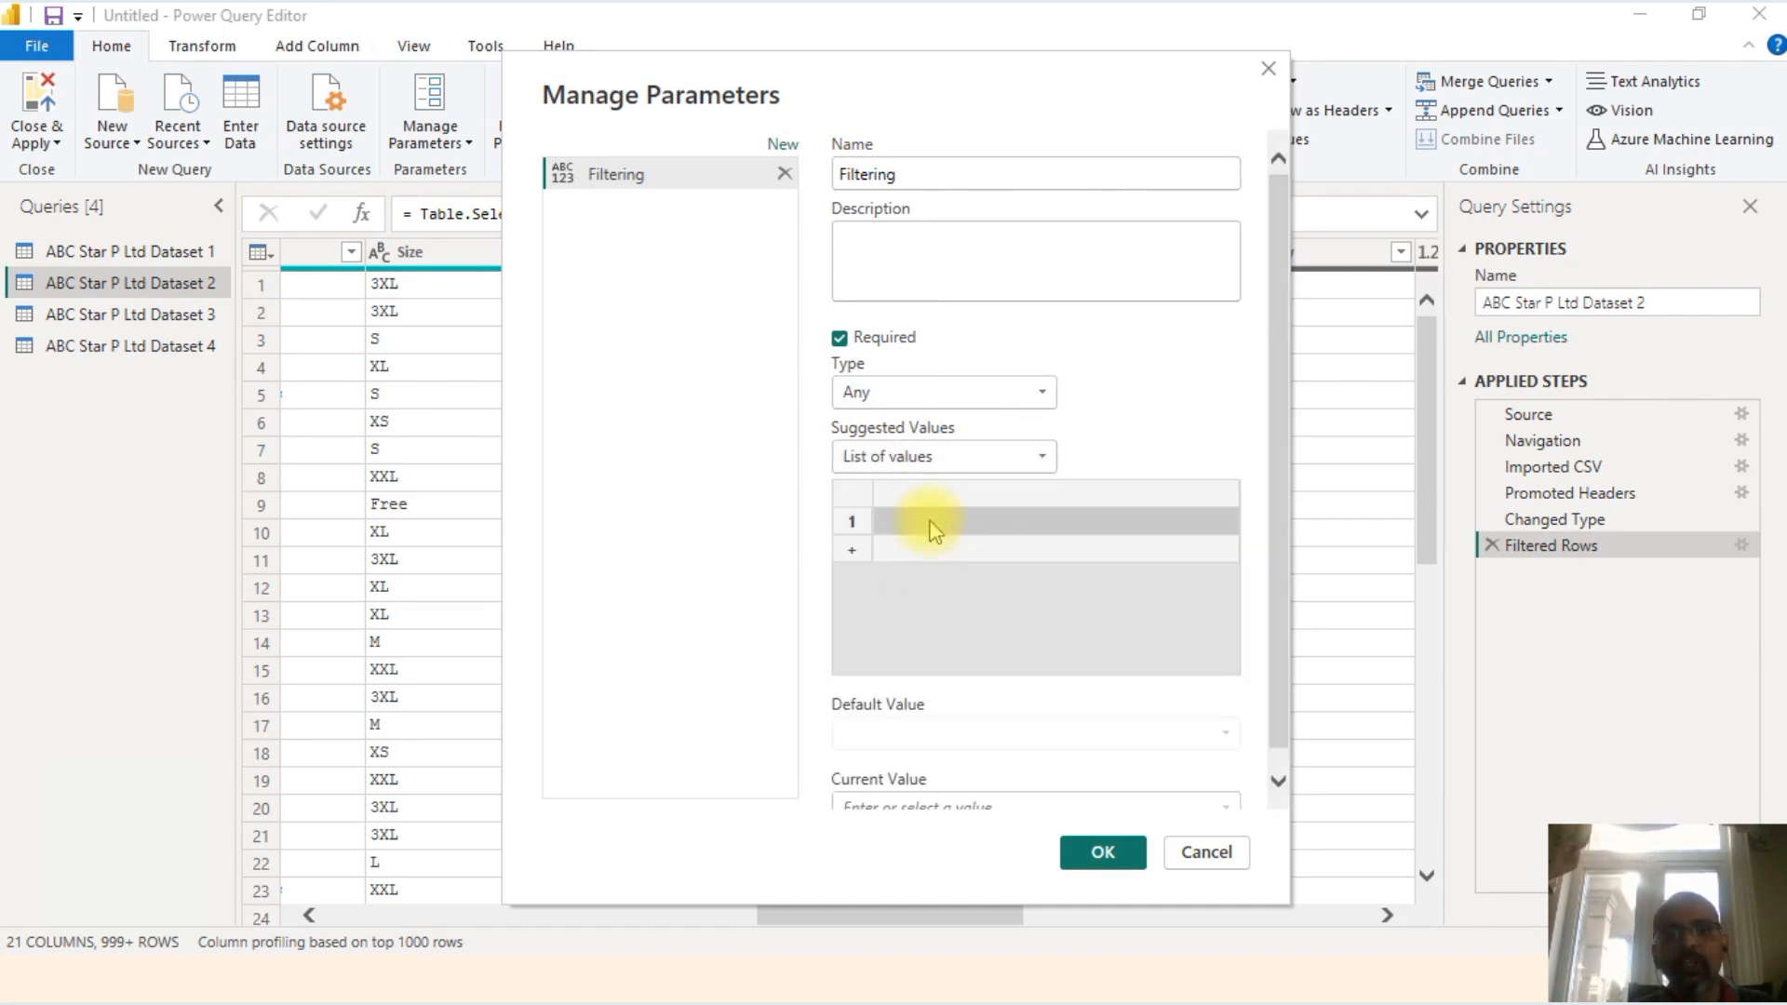
Step: Enter Cancelled, Shipped and Unshipped as the Filtering parameter's suggested values
{"action": "left_click_drag", "start_coordinate": [920, 96], "coordinate": [815, 228]}
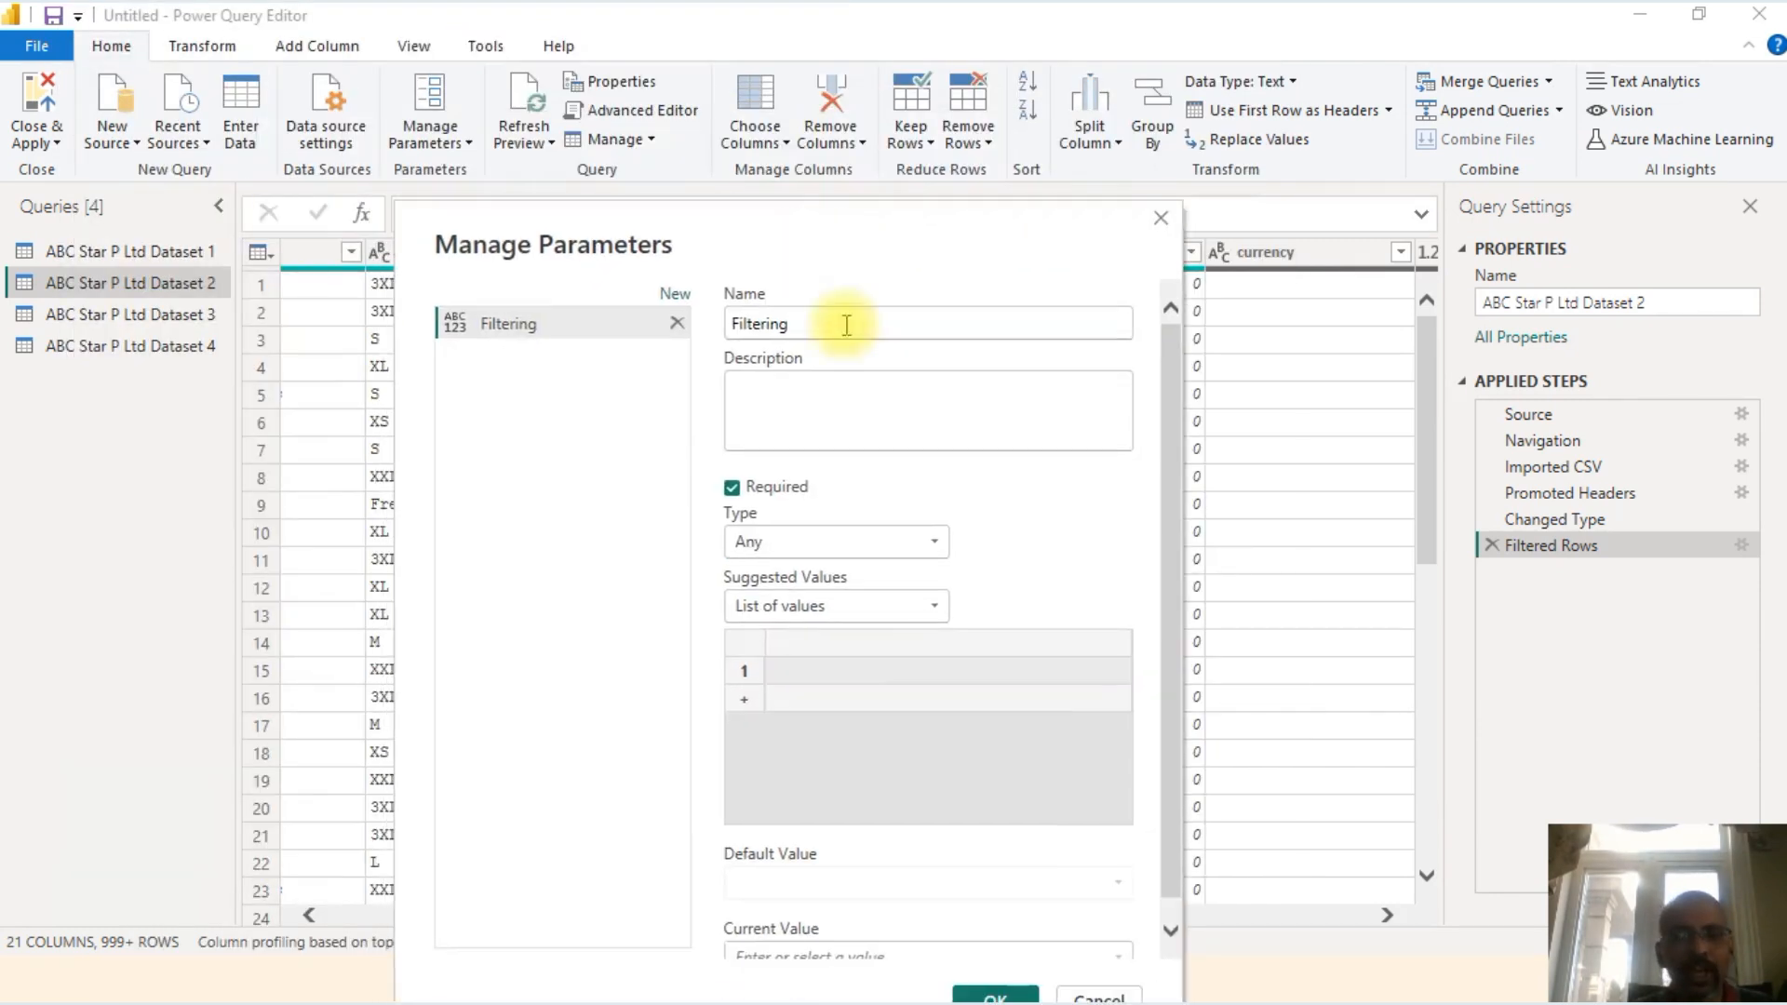
{"action": "left_click", "coordinate": [800, 668]}
{"action": "key", "text": "Caps_Lock"}
{"action": "type", "text": "Cancelled"}
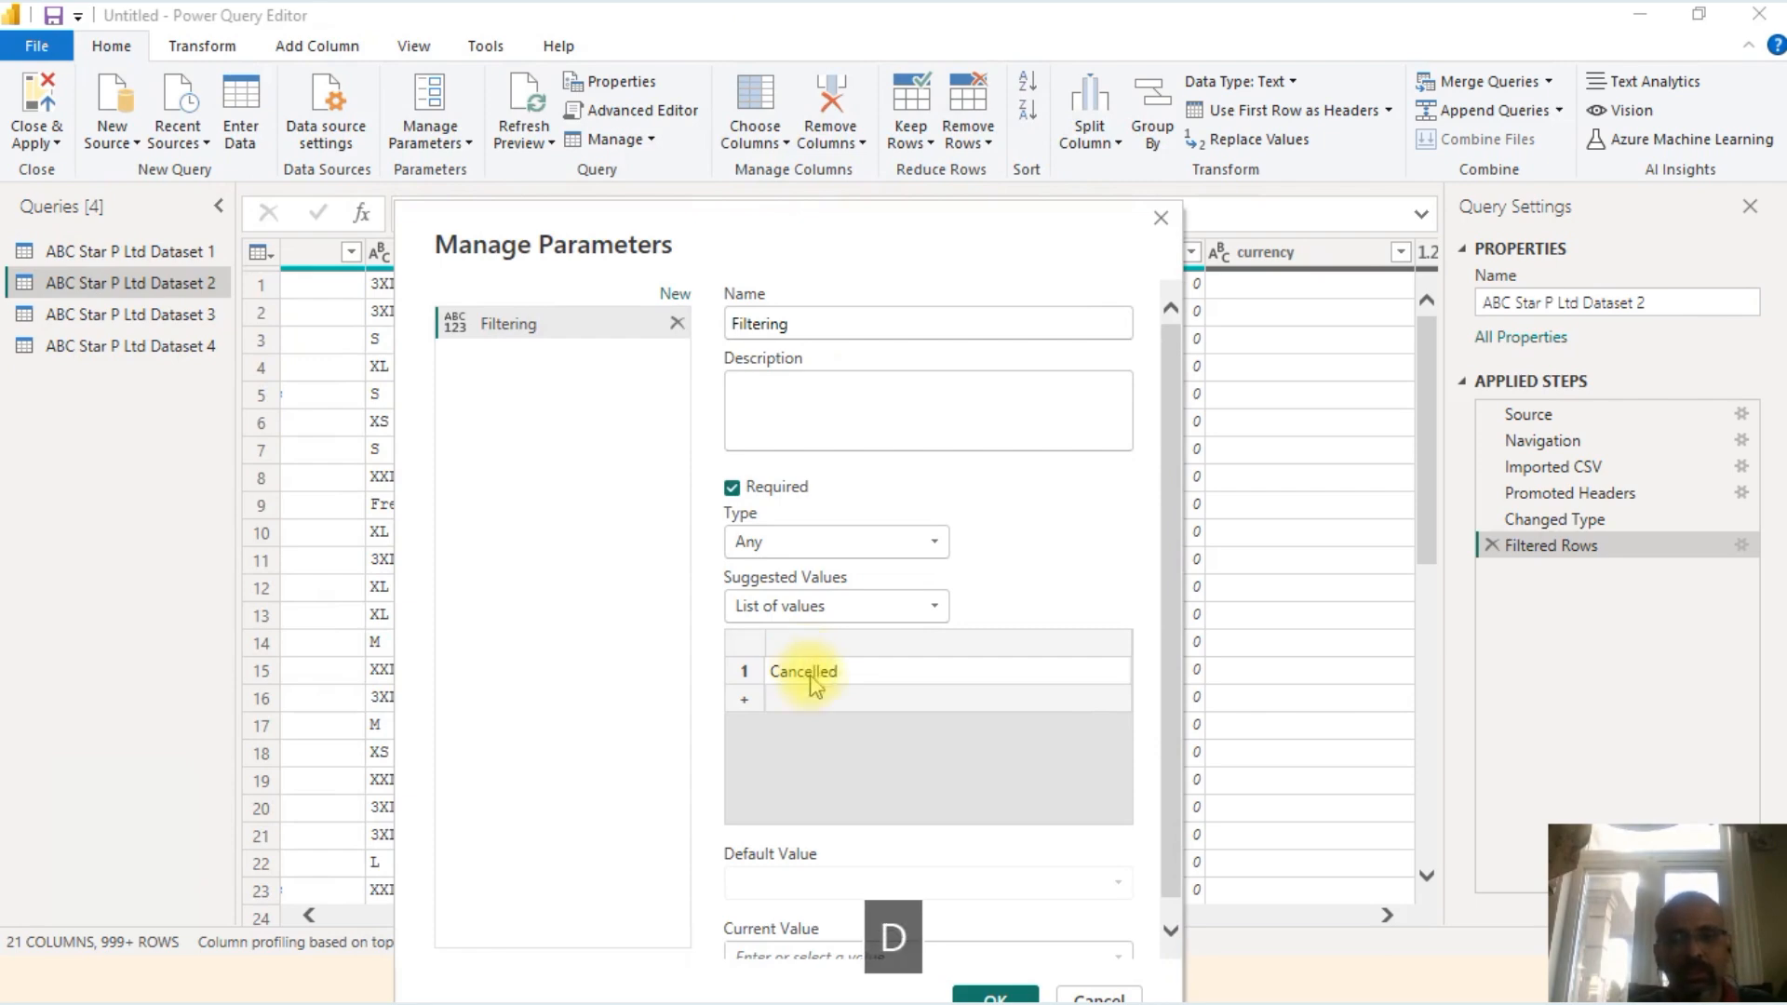
{"action": "left_click", "coordinate": [816, 702]}
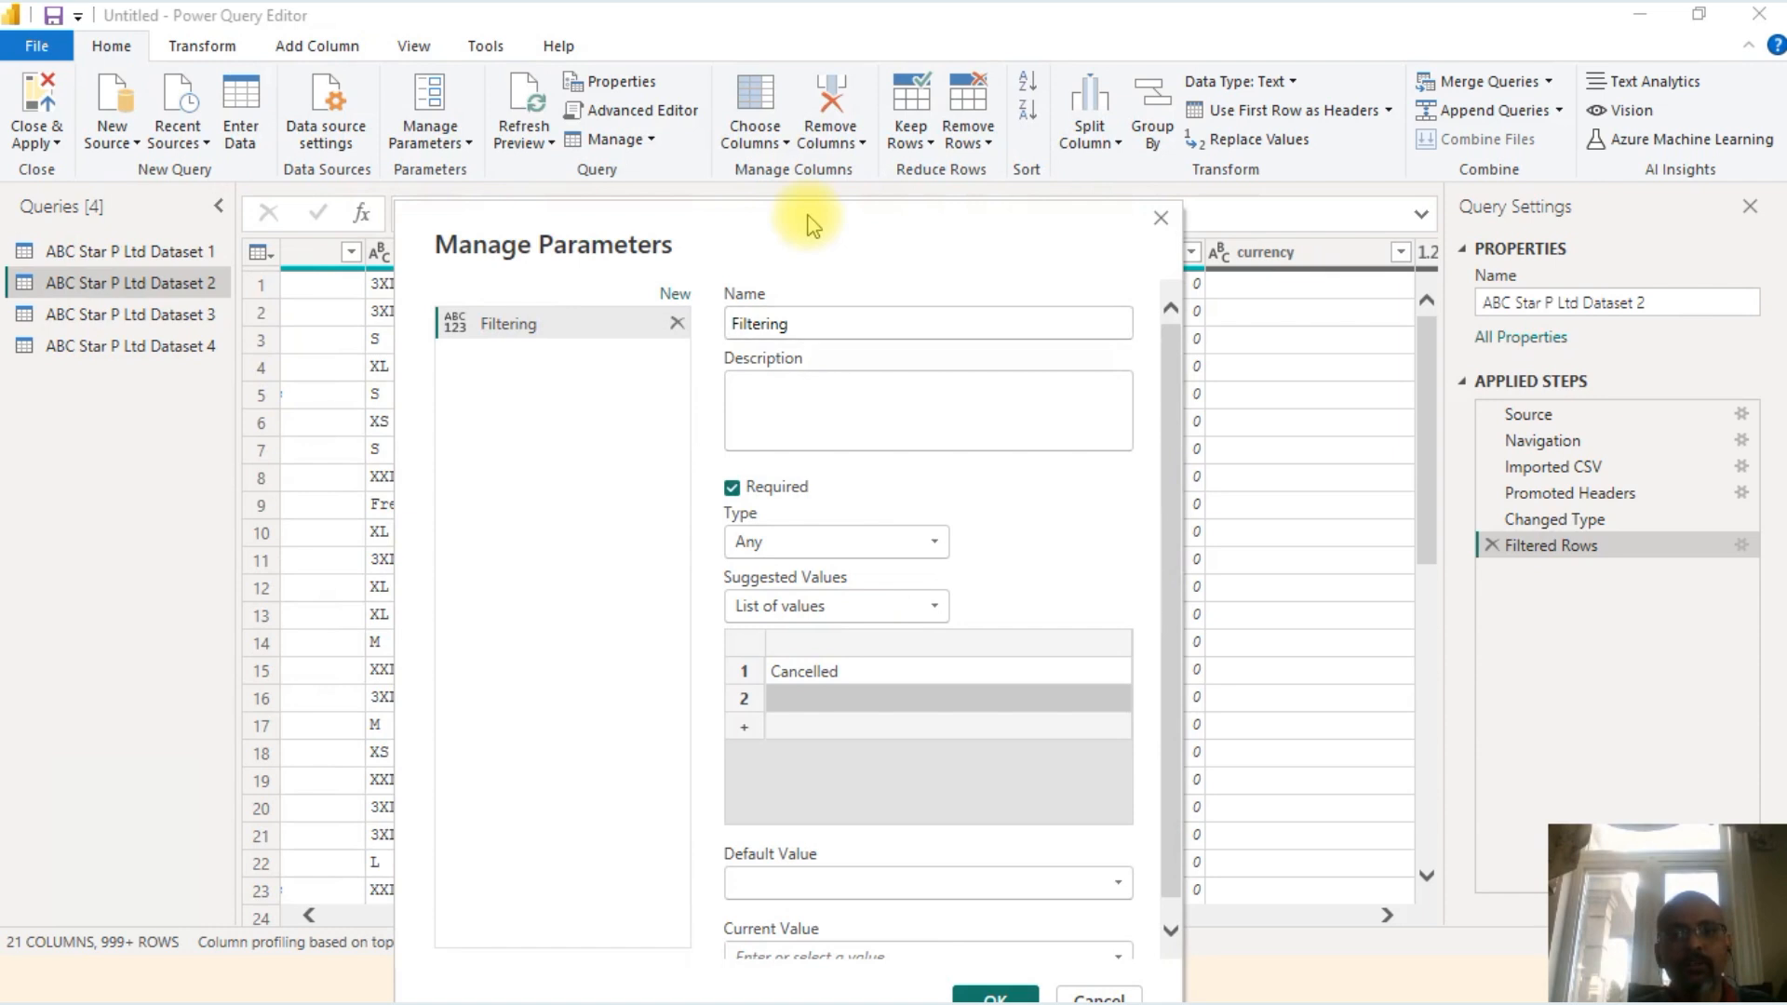
{"action": "mouse_move", "coordinate": [810, 220]}
{"action": "left_mouse_down"}
{"action": "mouse_move", "coordinate": [819, 548]}
{"action": "mouse_move", "coordinate": [791, 218]}
{"action": "left_mouse_up"}
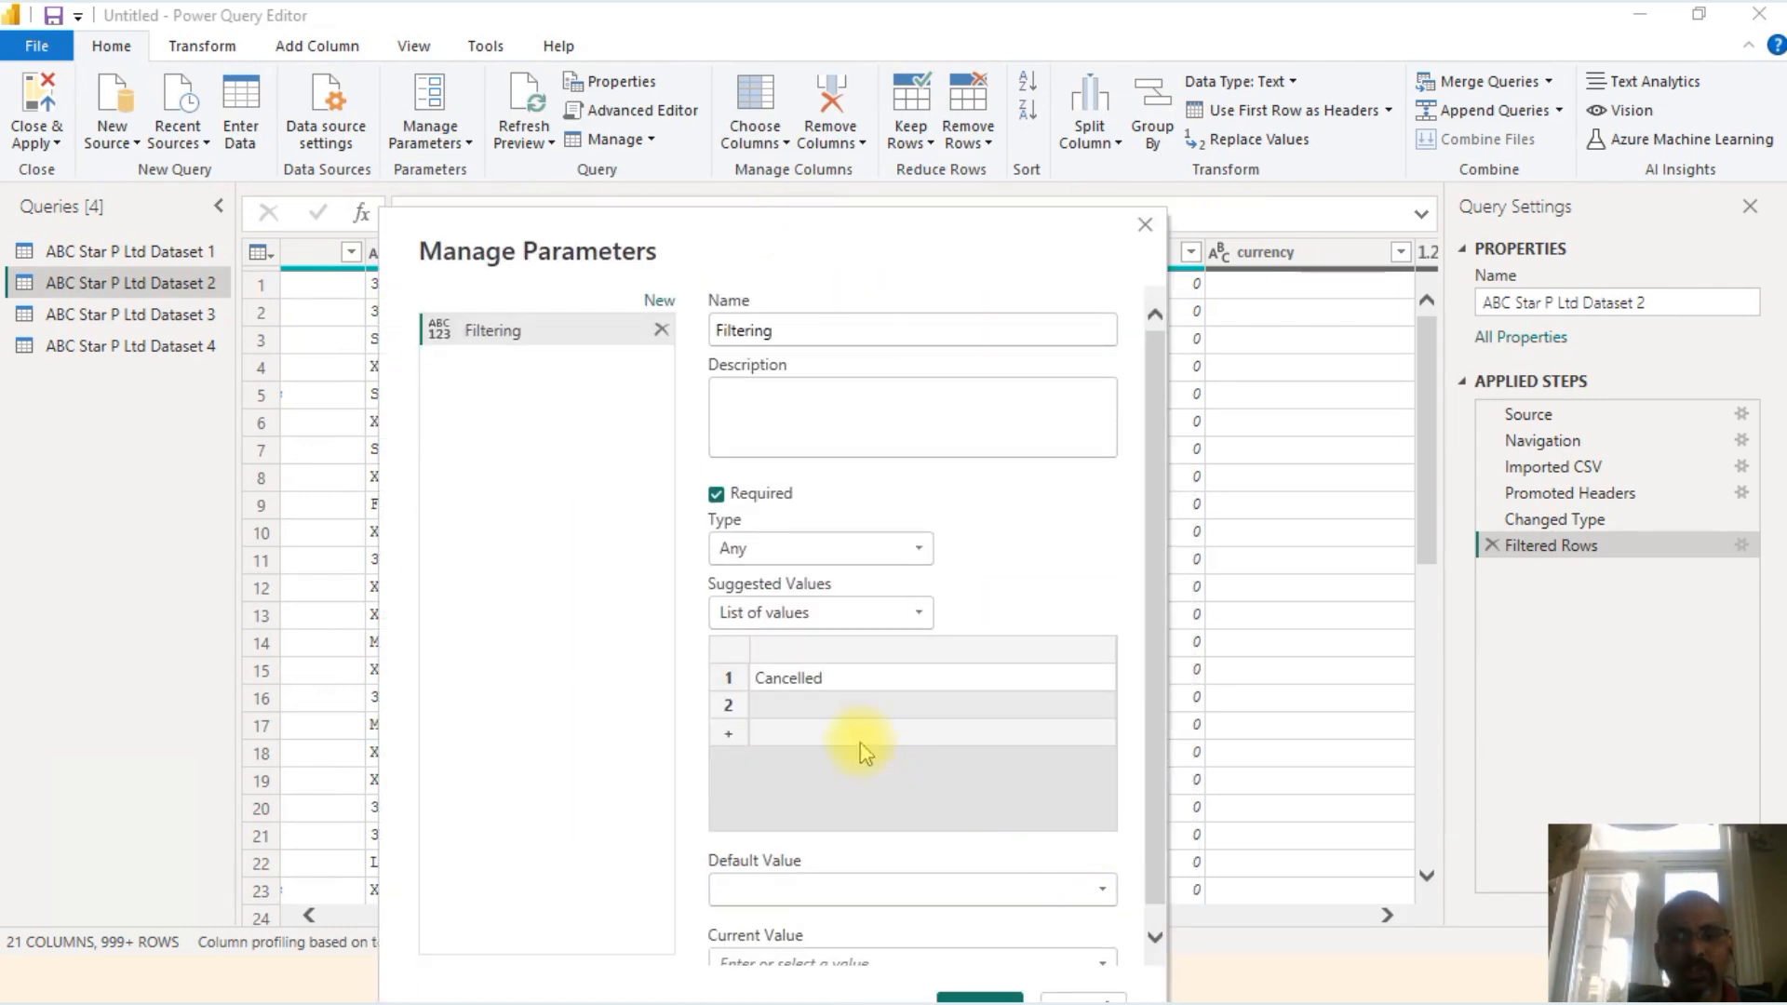
{"action": "left_click", "coordinate": [815, 700]}
{"action": "key", "text": "Caps_Lock"}
{"action": "type", "text": "Shipped"}
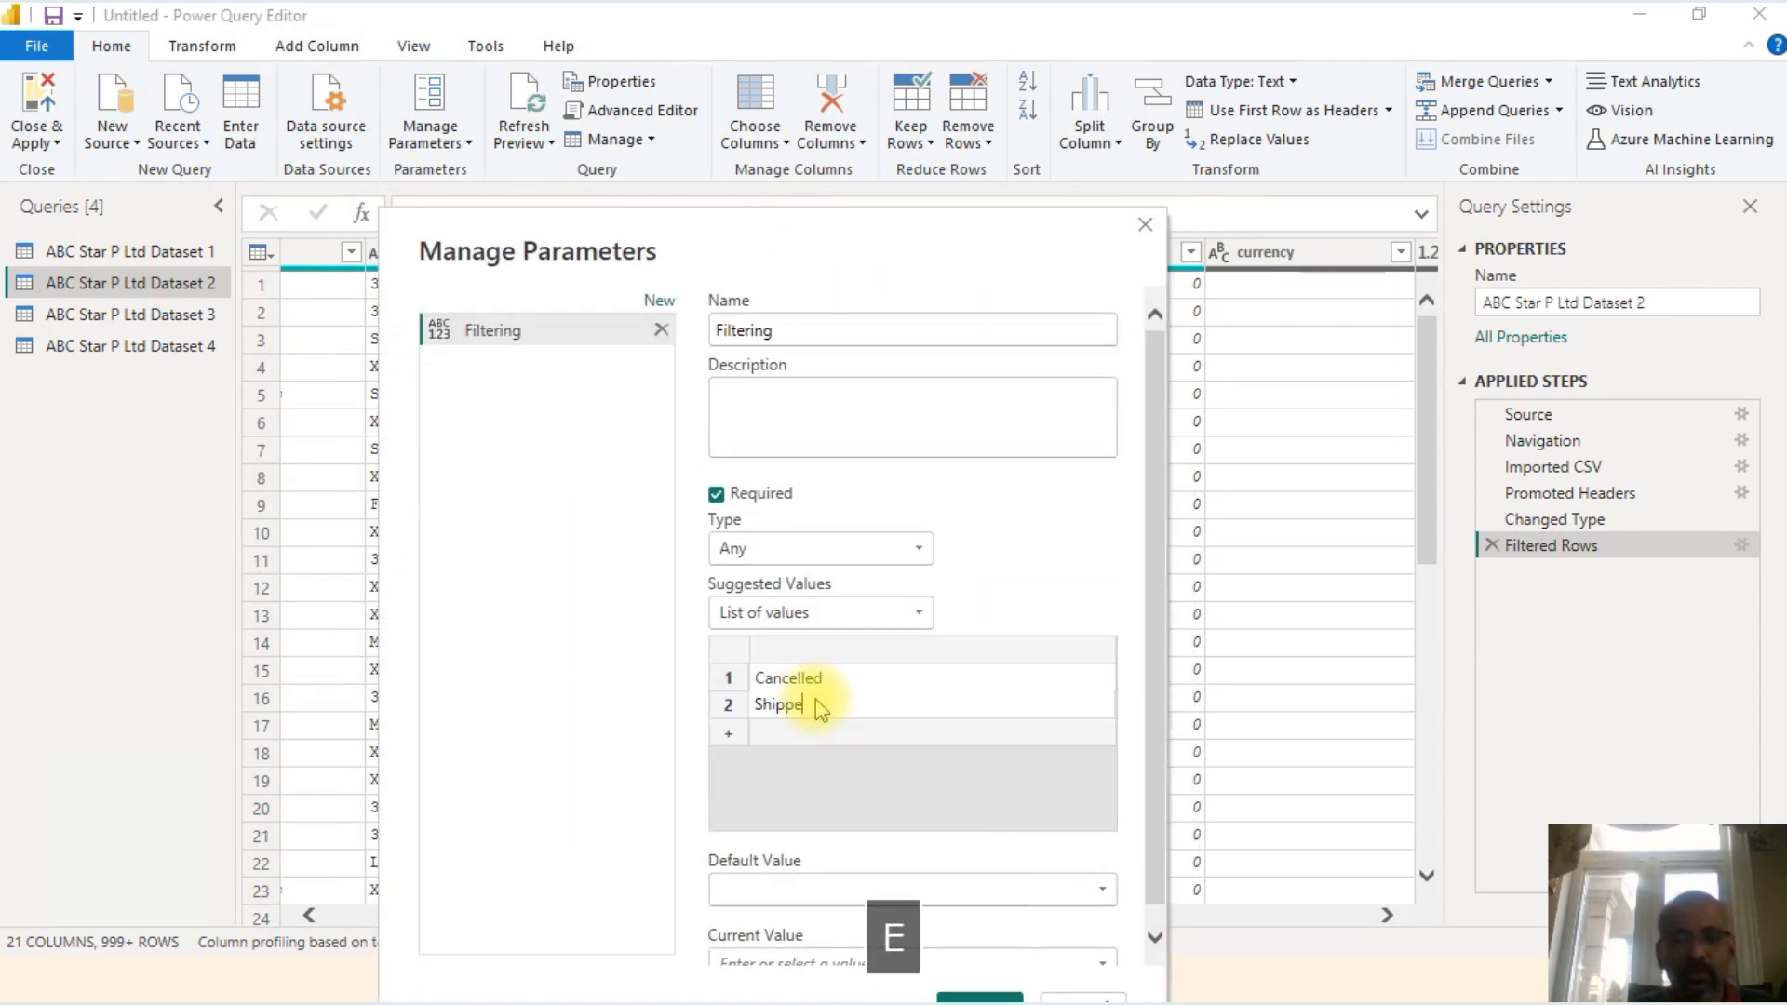
{"action": "left_click", "coordinate": [787, 740]}
{"action": "key", "text": "Caps_Lock"}
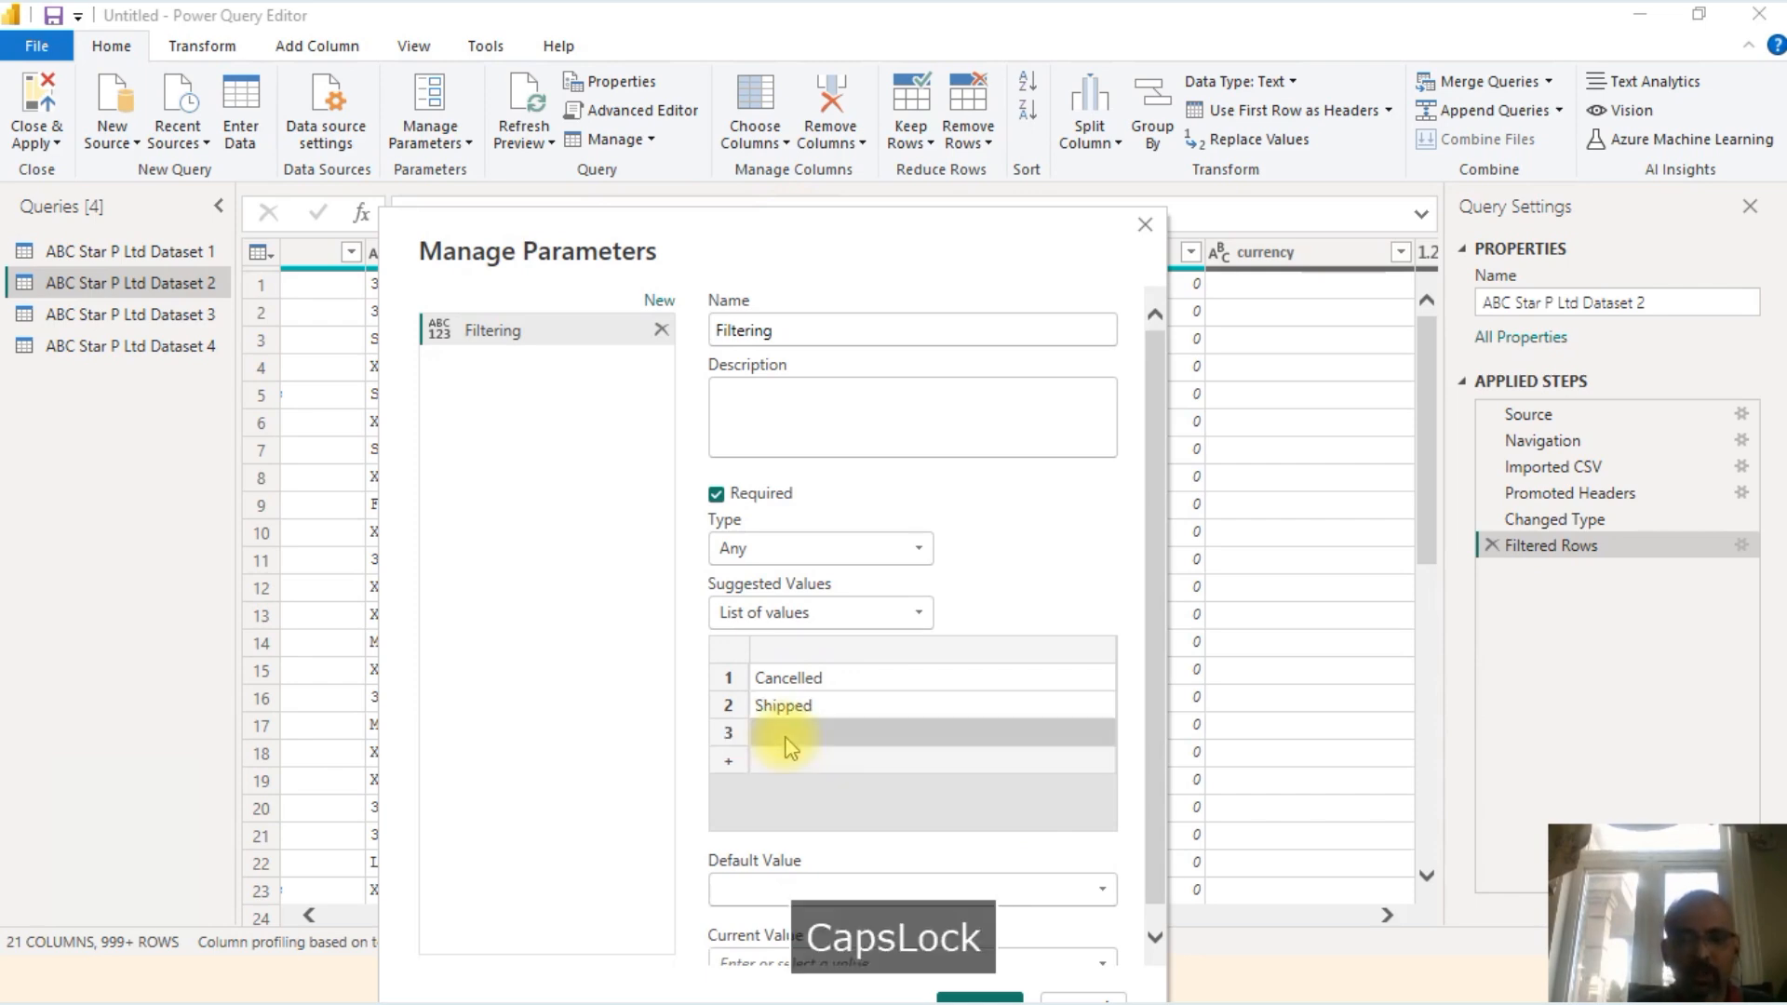
{"action": "type", "text": "Unshipped"}
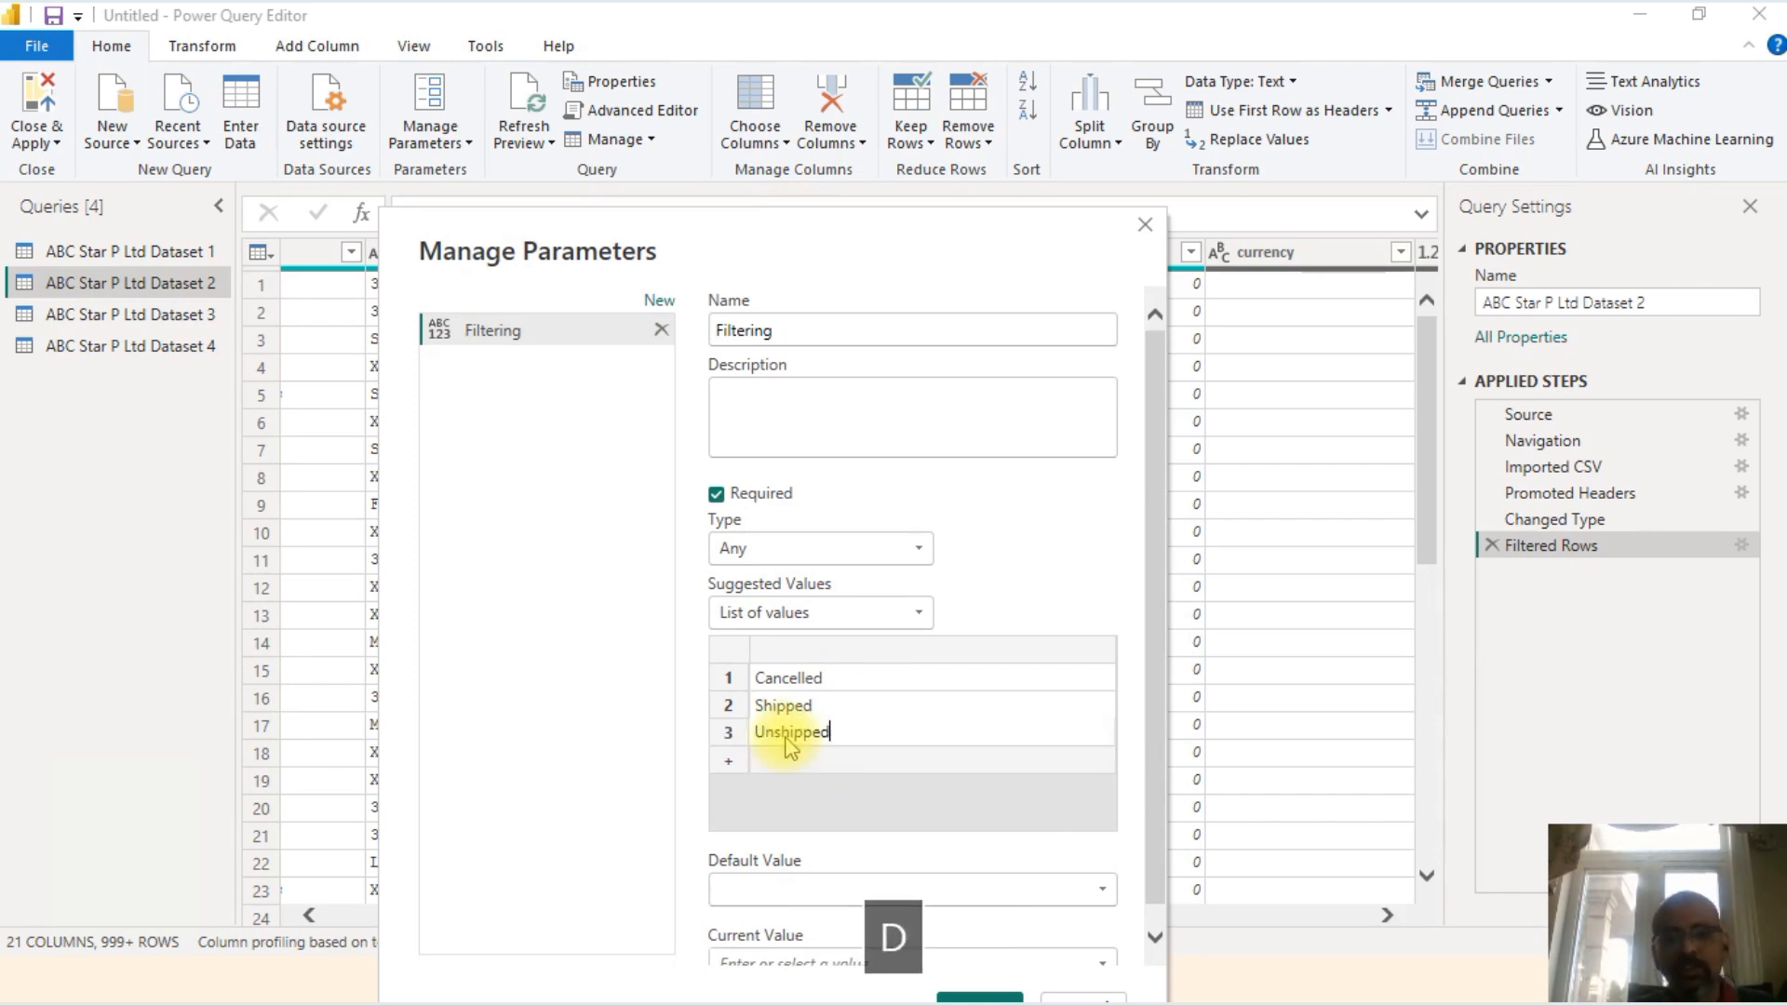
Step: Set both the default value and the current value of the Filtering parameter to Cancelled and create the parameter
{"action": "left_click_drag", "start_coordinate": [1017, 251], "coordinate": [941, 45]}
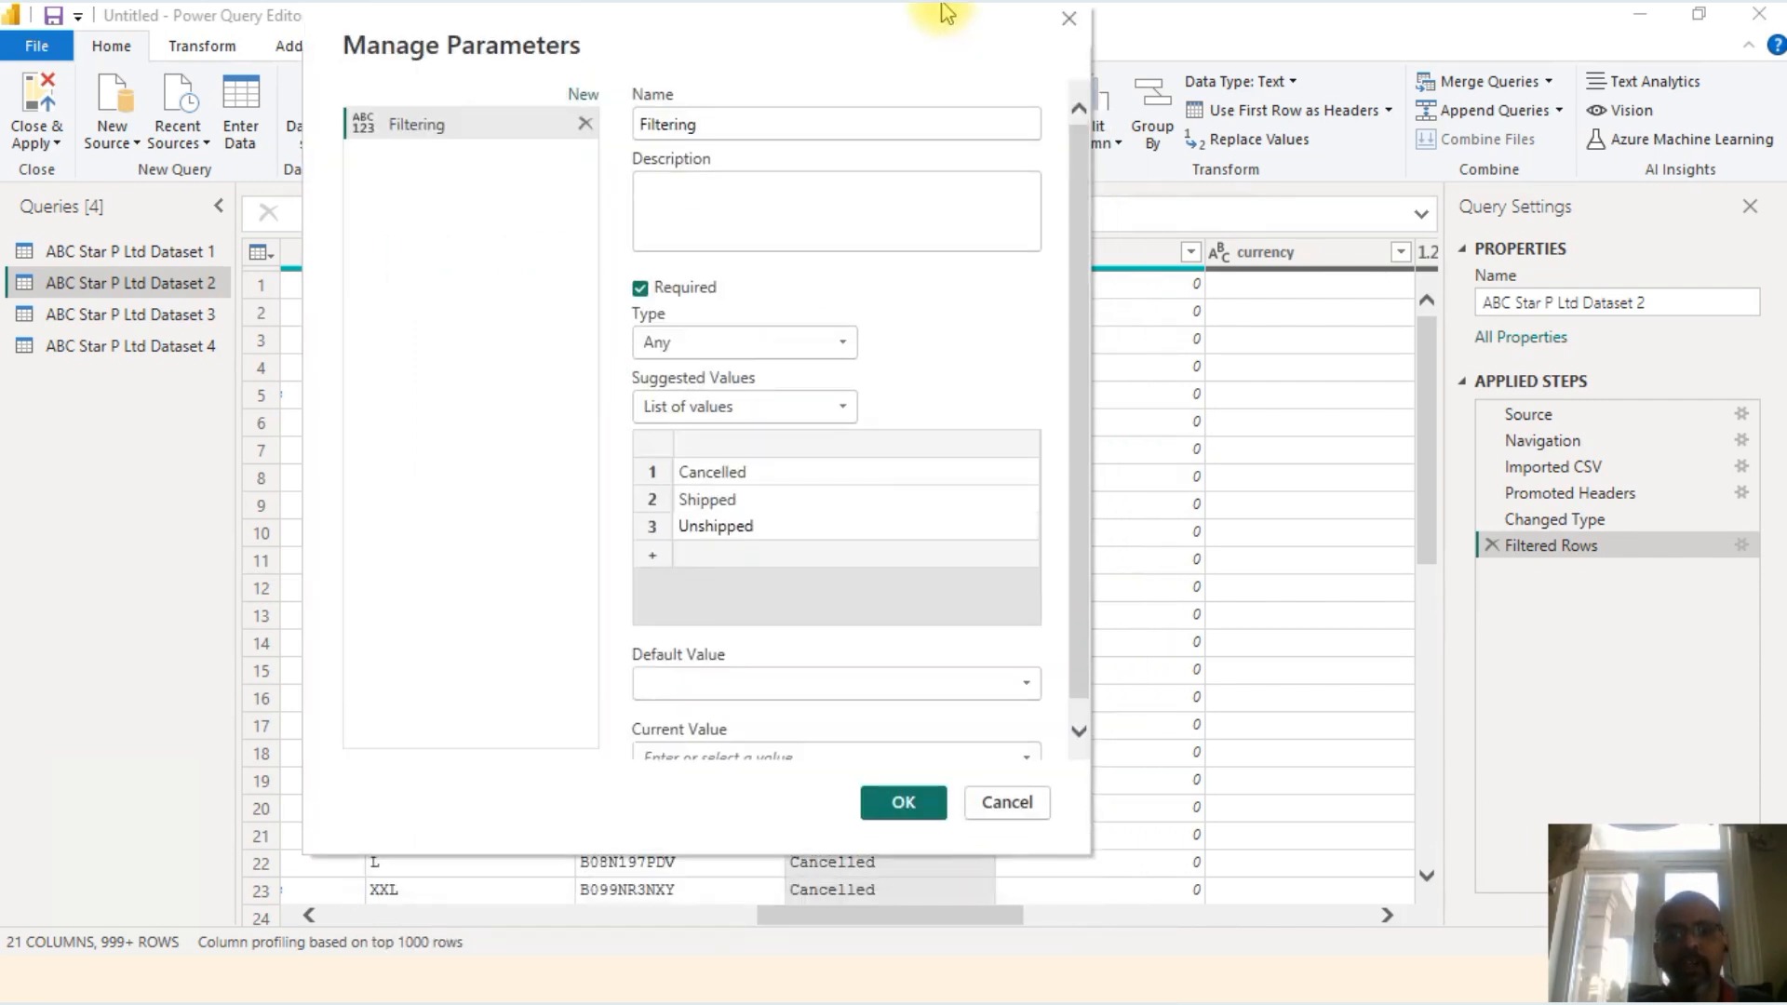
{"action": "scroll", "coordinate": [1077, 483], "scroll_direction": "down", "scroll_amount": 1}
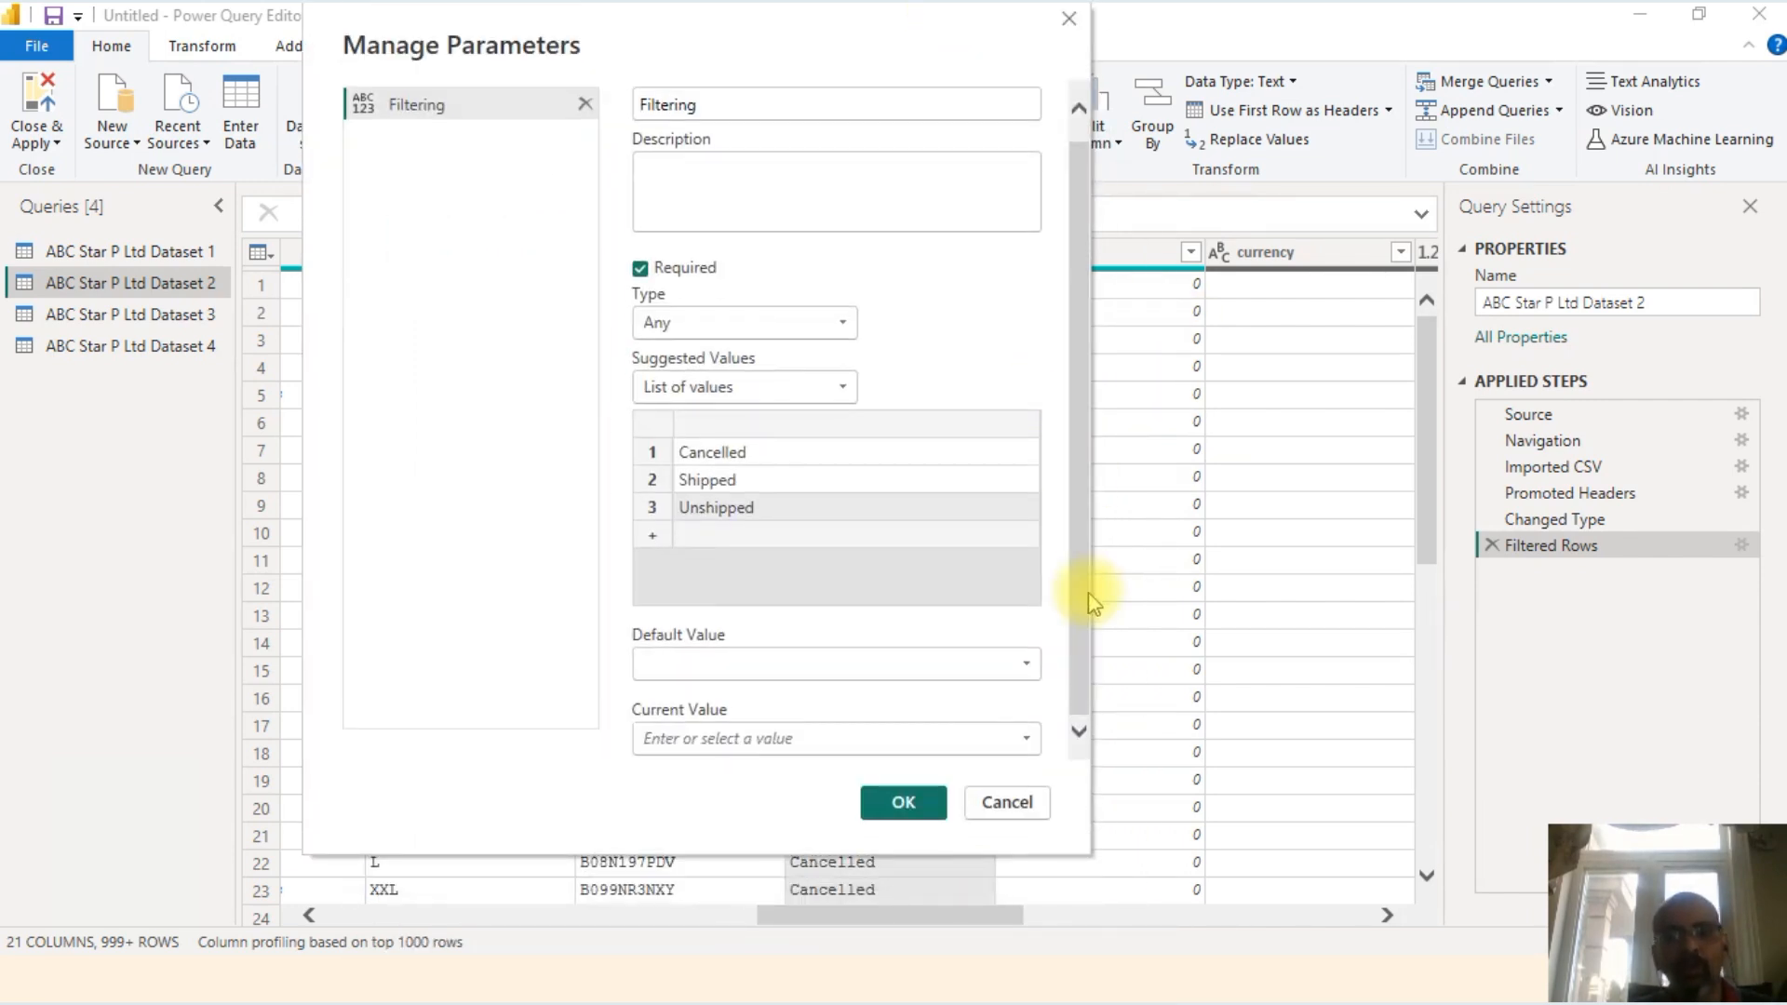
{"action": "left_click", "coordinate": [1026, 665]}
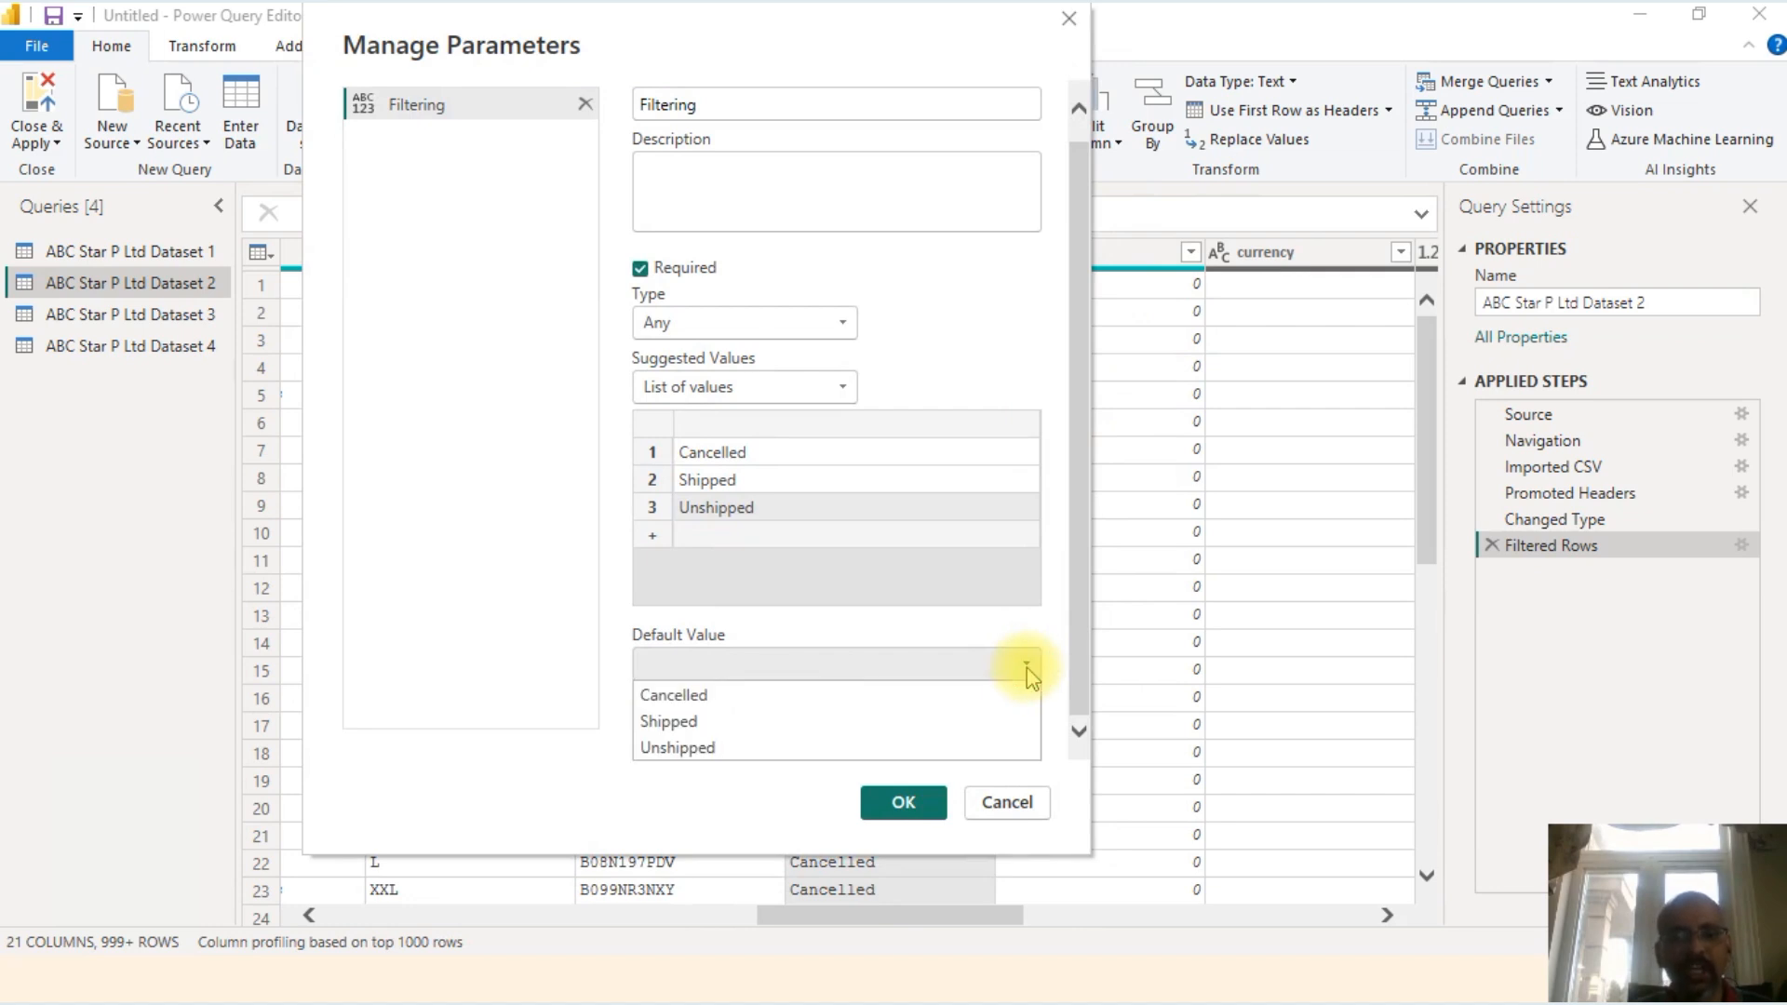
{"action": "left_click", "coordinate": [736, 696]}
{"action": "left_click", "coordinate": [718, 739]}
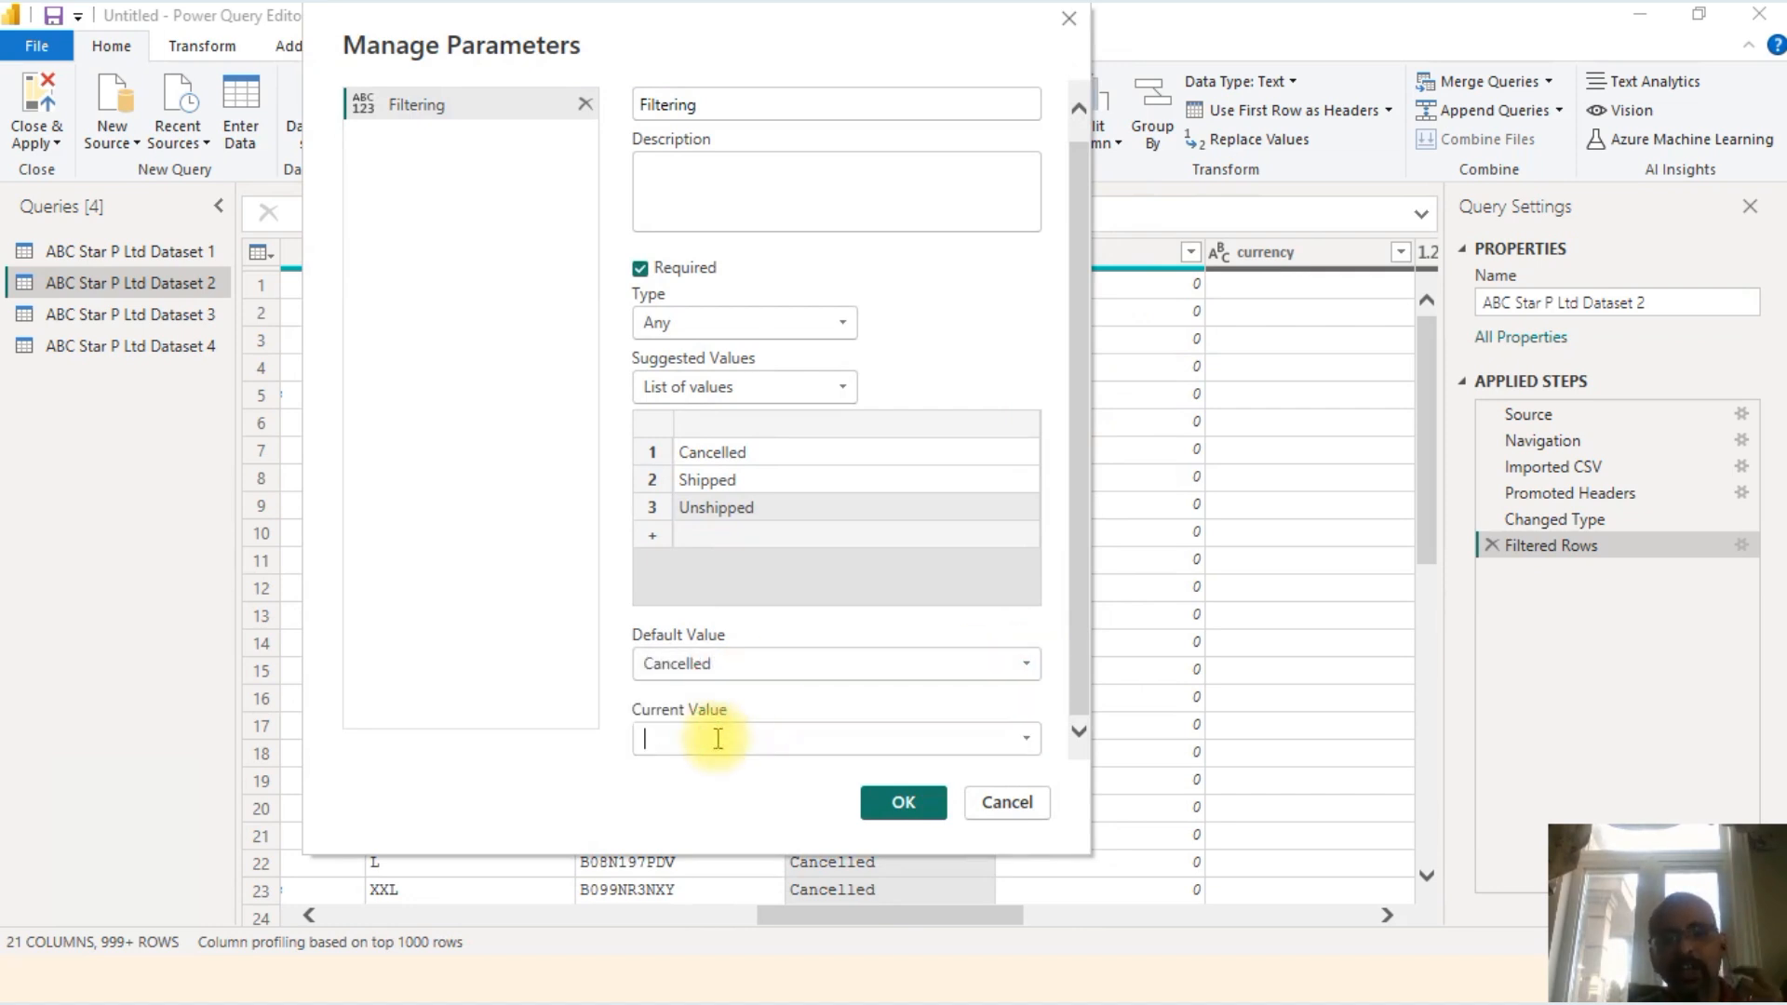
{"action": "key", "text": "Caps_Lock"}
{"action": "type", "text": "C"}
{"action": "key", "text": "Caps_Lock"}
{"action": "type", "text": "ancelled"}
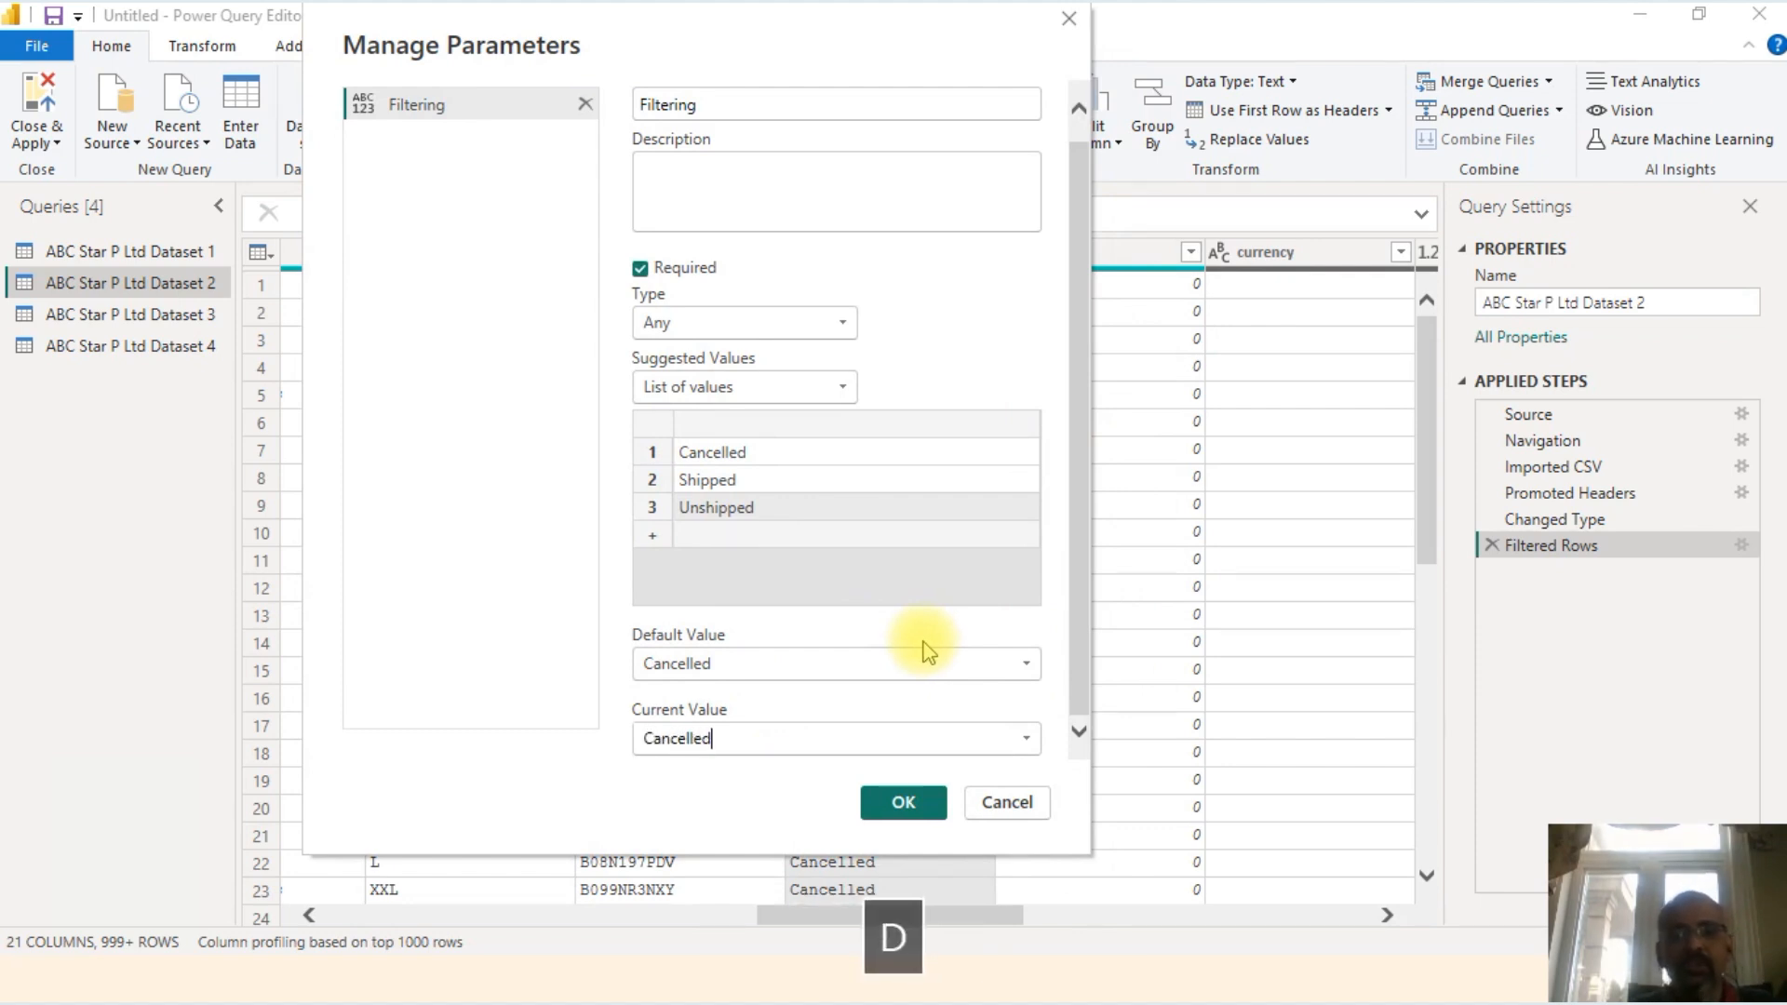
{"action": "key", "text": "Caps_Lock"}
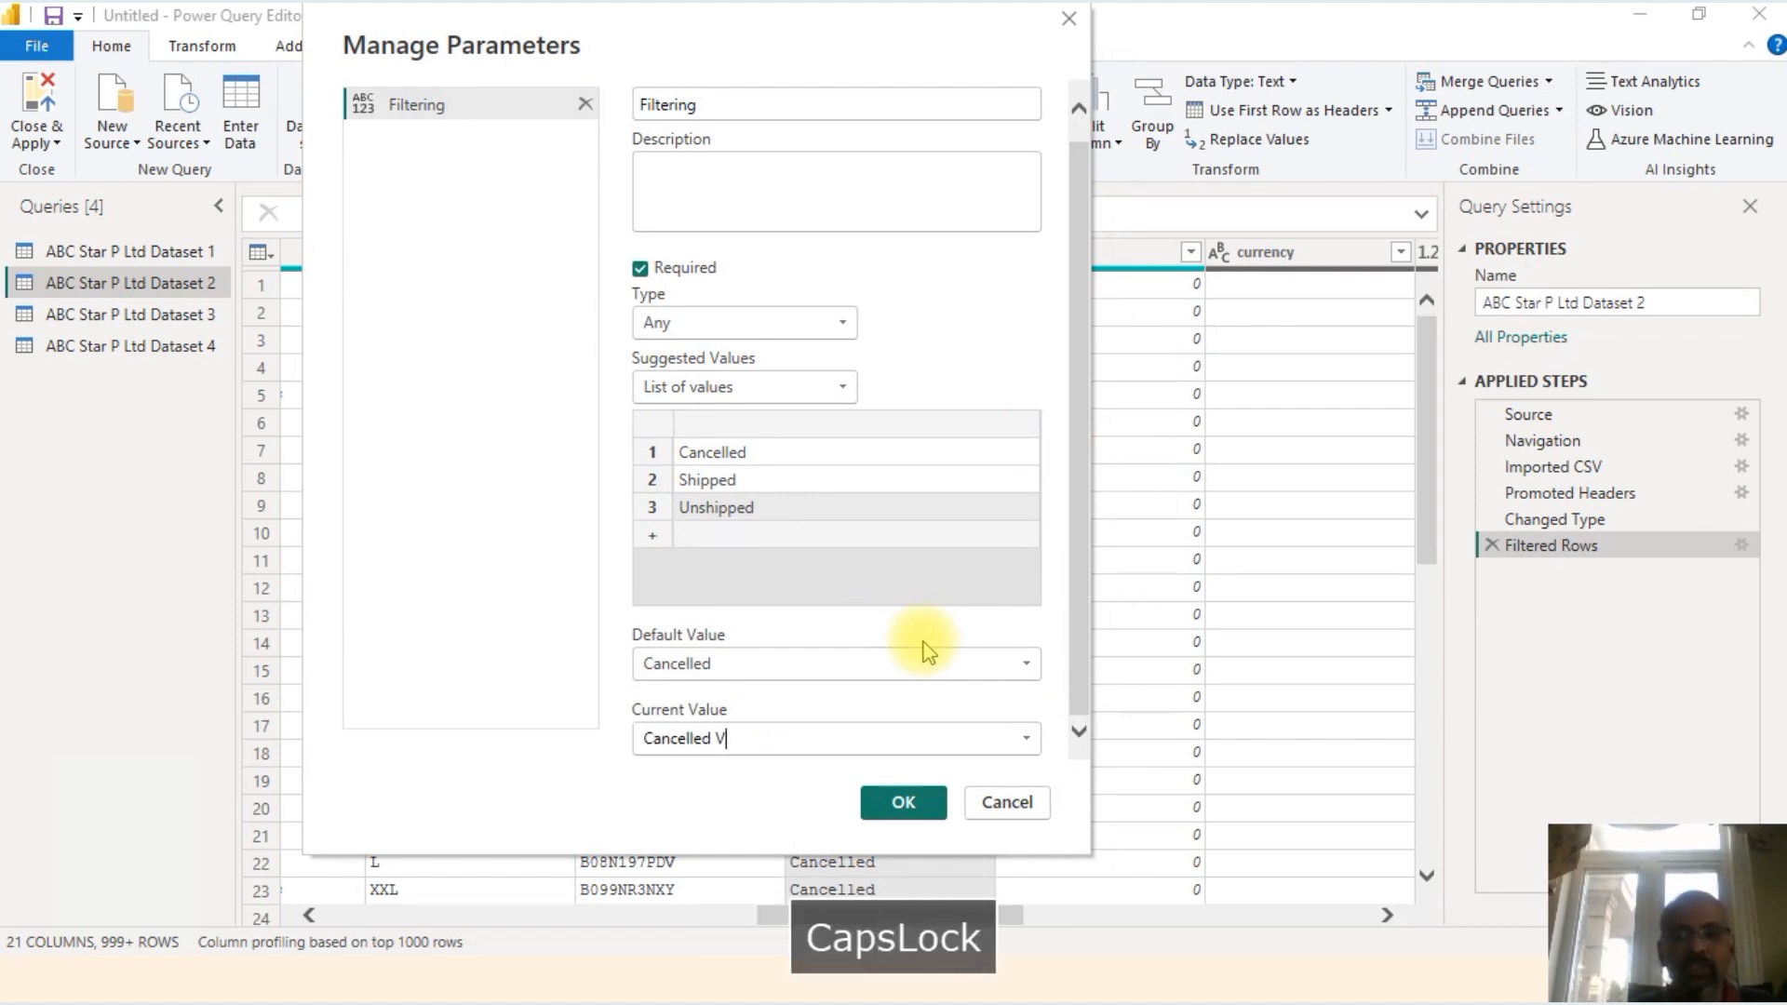
{"action": "key", "text": "BackSpace"}
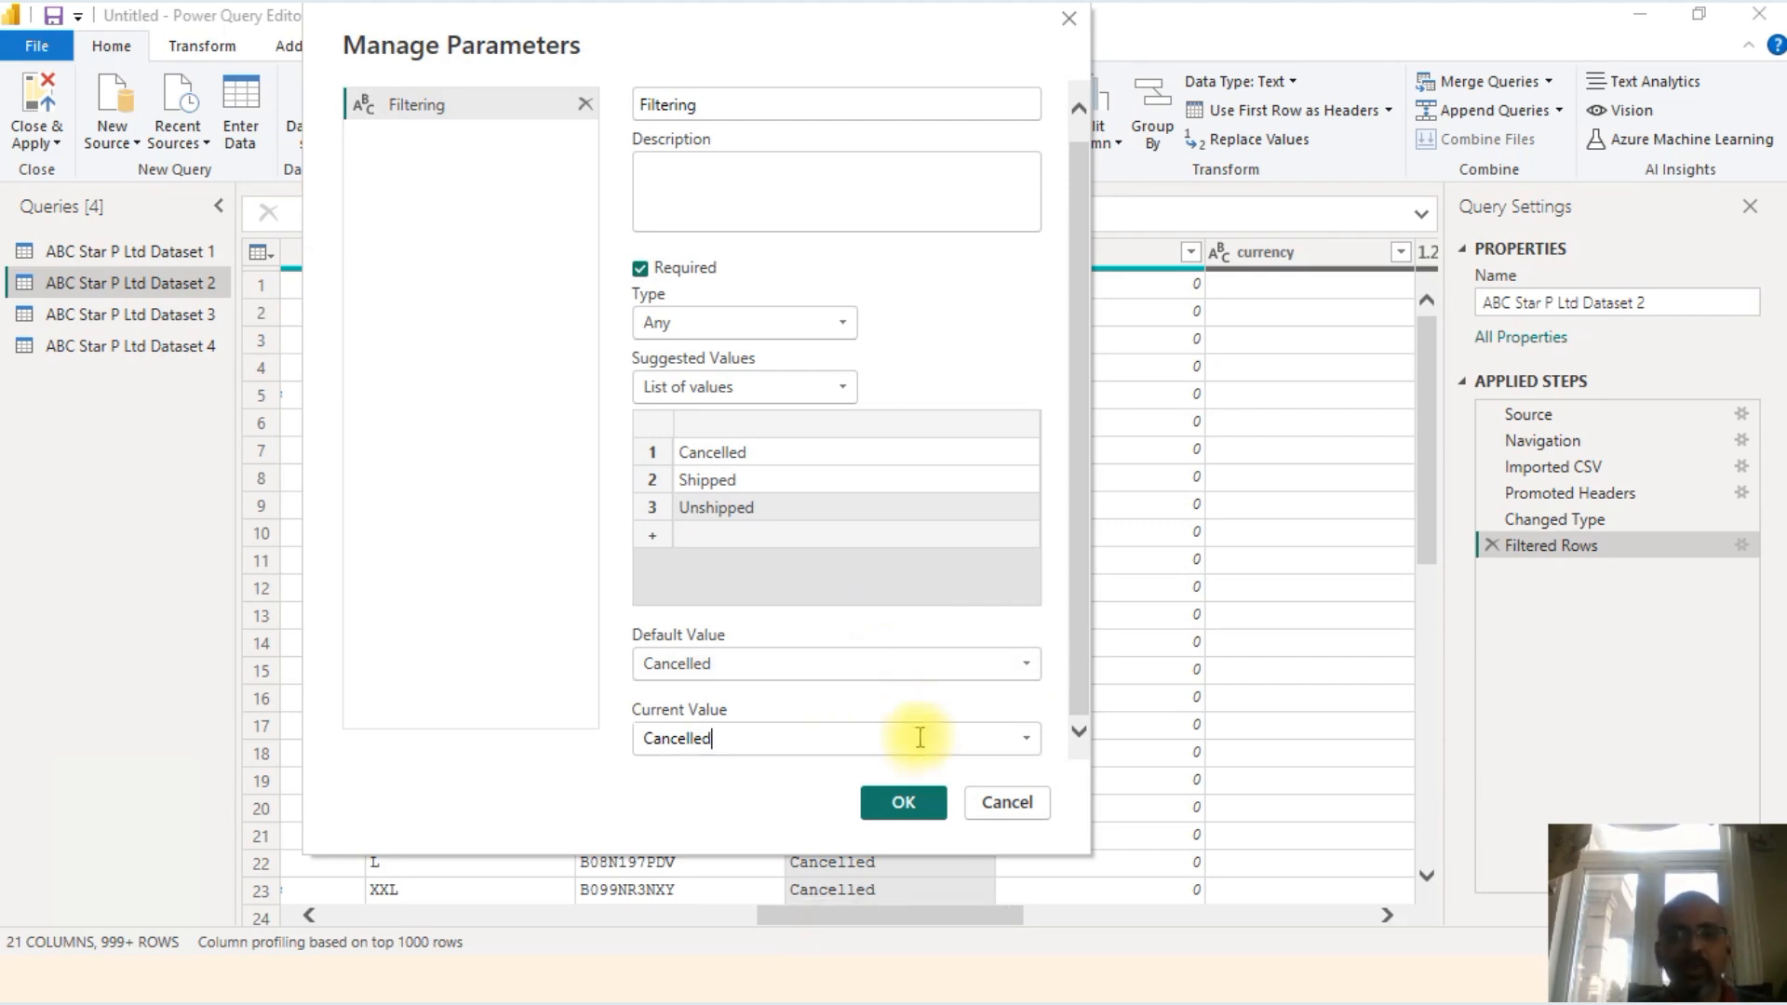
{"action": "left_click", "coordinate": [904, 802]}
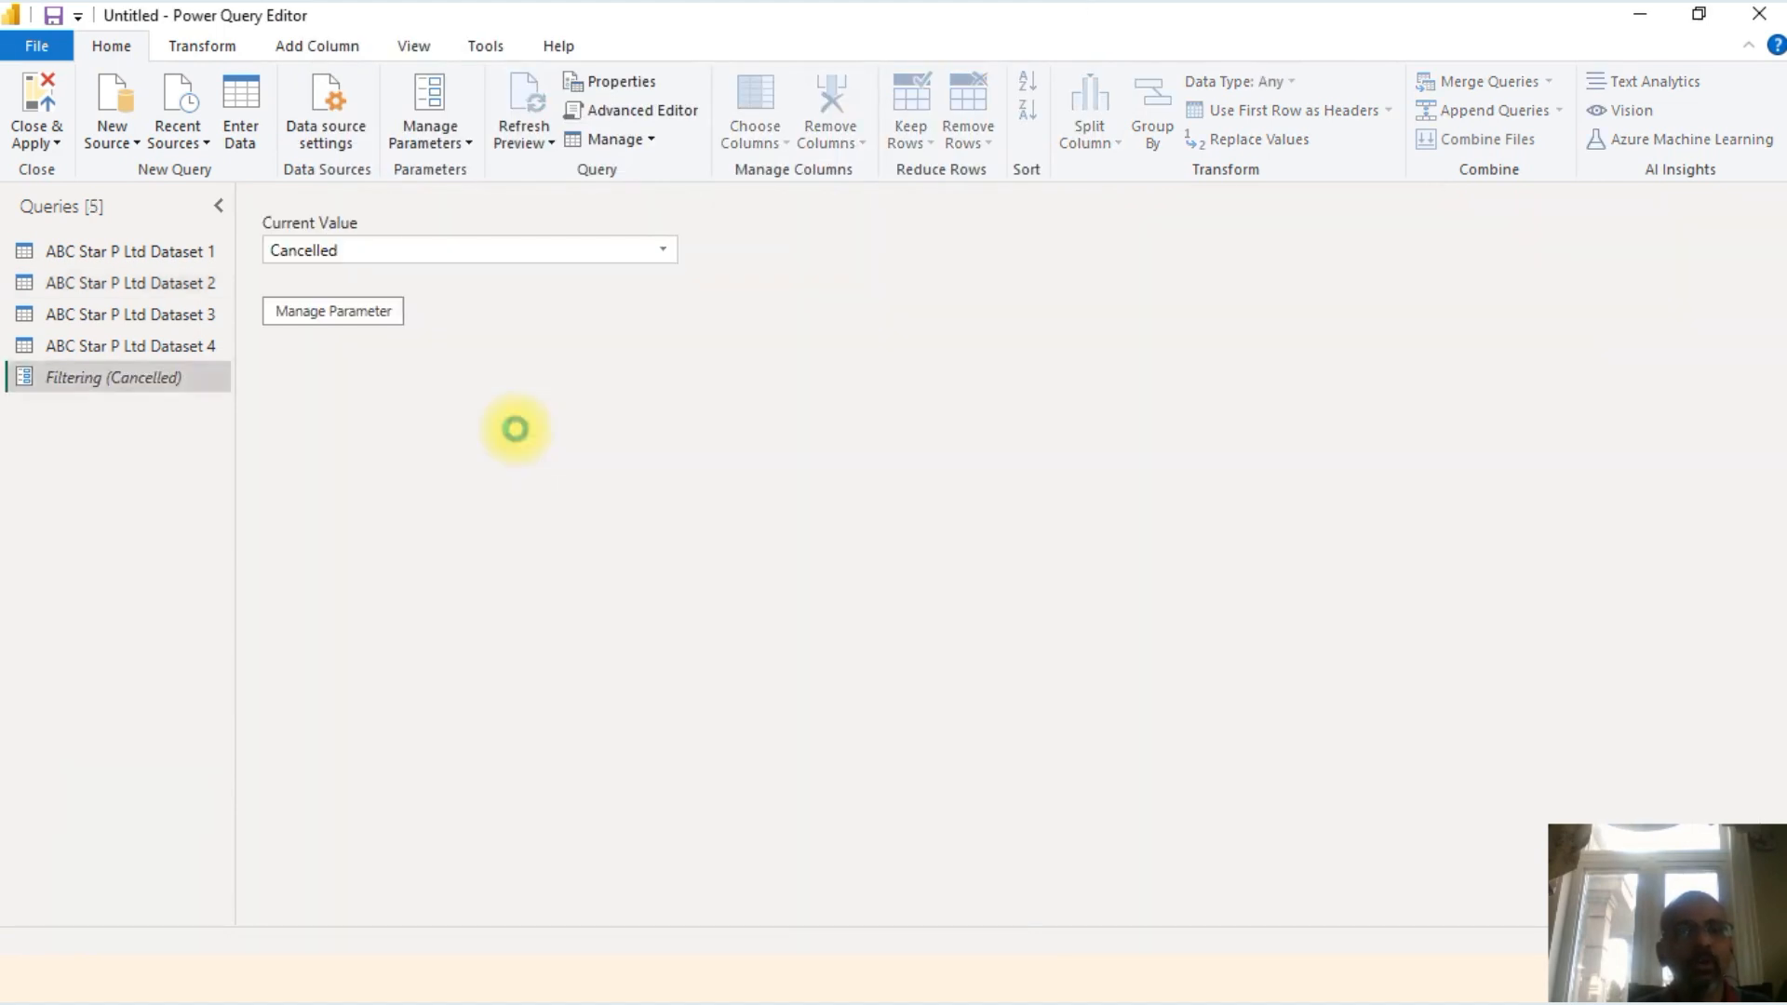
Step: Set the Filtering parameter's current value to Shipped and open ABC Star P Ltd Dataset 2
{"action": "left_click", "coordinate": [656, 250]}
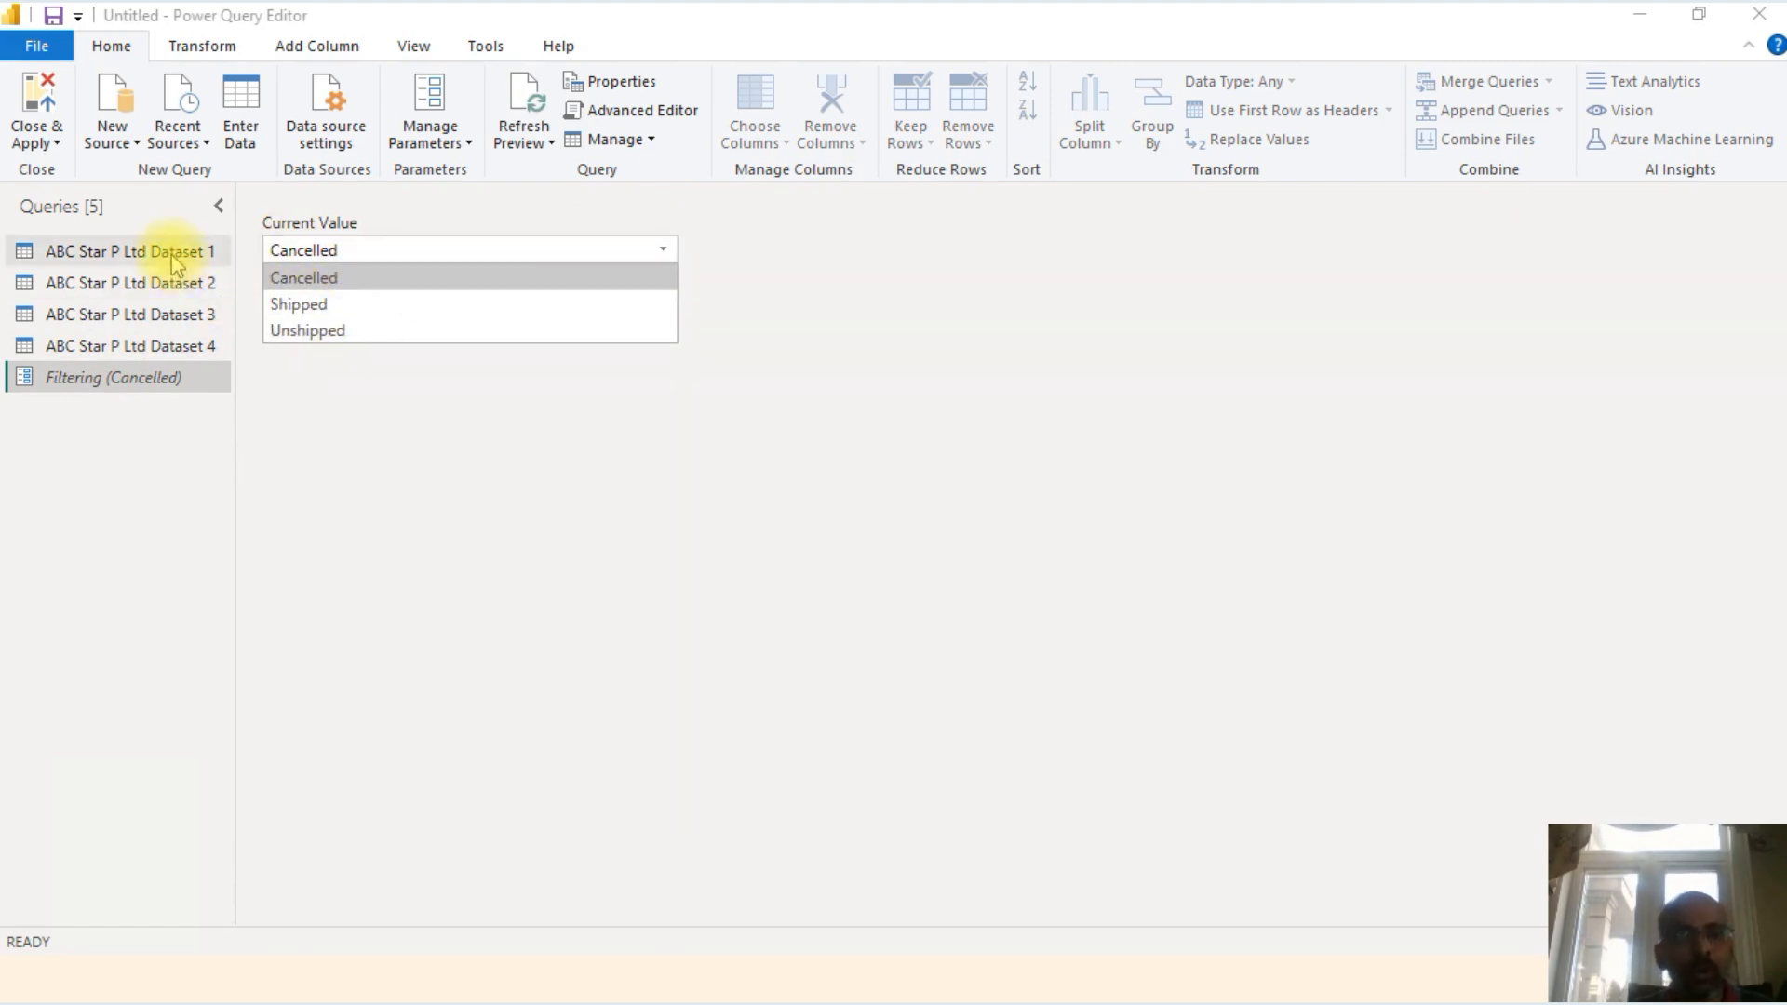
{"action": "left_click", "coordinate": [192, 288]}
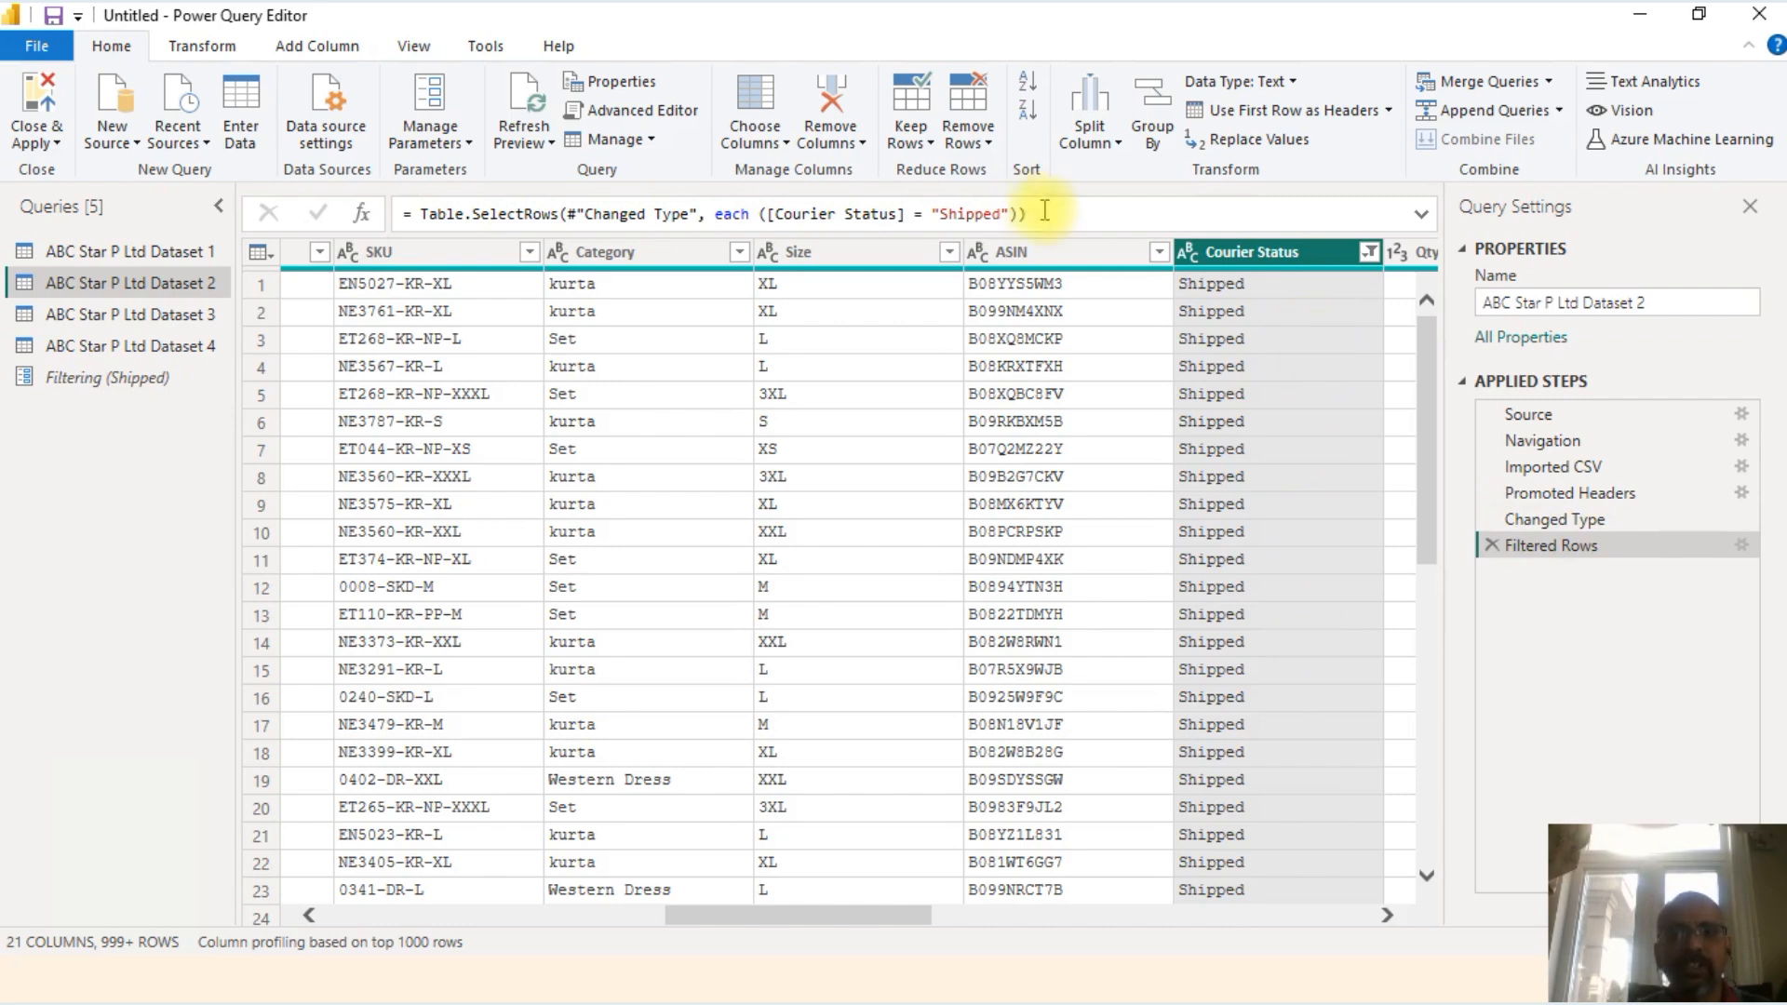
Step: Examine the formula and the filter settings of the Filtered Rows step in ABC Star P Ltd Dataset 2
{"action": "left_click_drag", "start_coordinate": [1052, 213], "coordinate": [433, 200]}
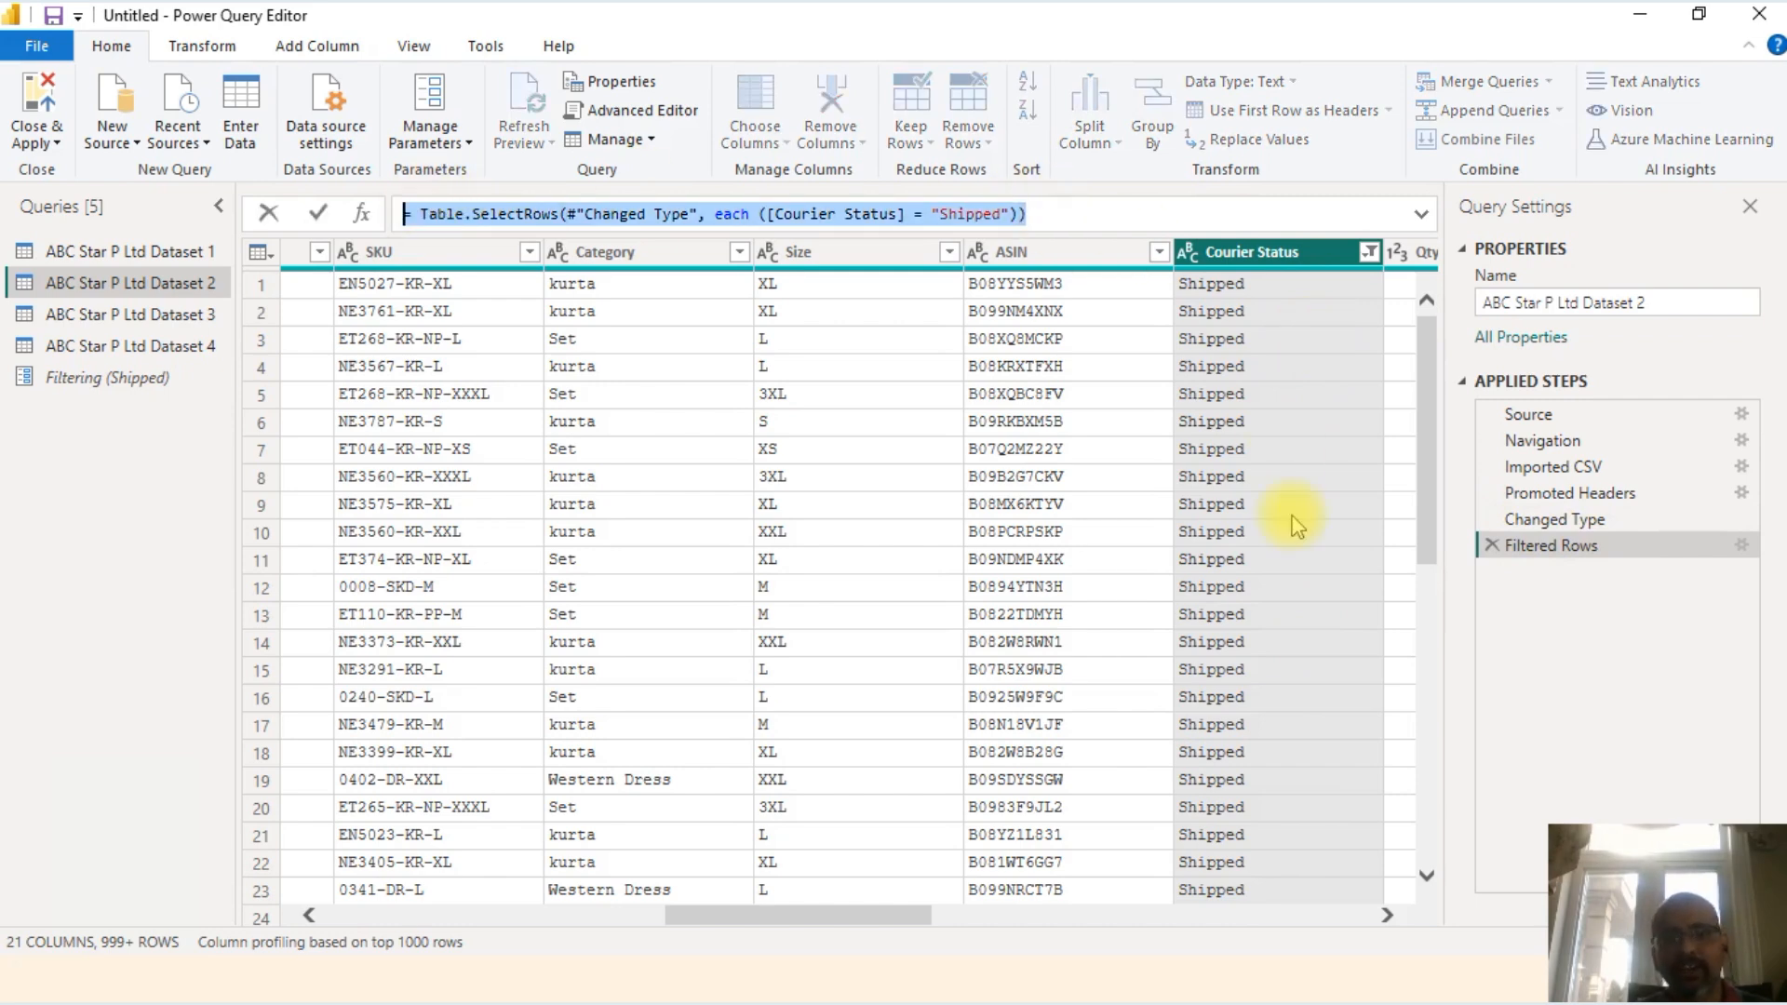
{"action": "left_click", "coordinate": [1047, 212]}
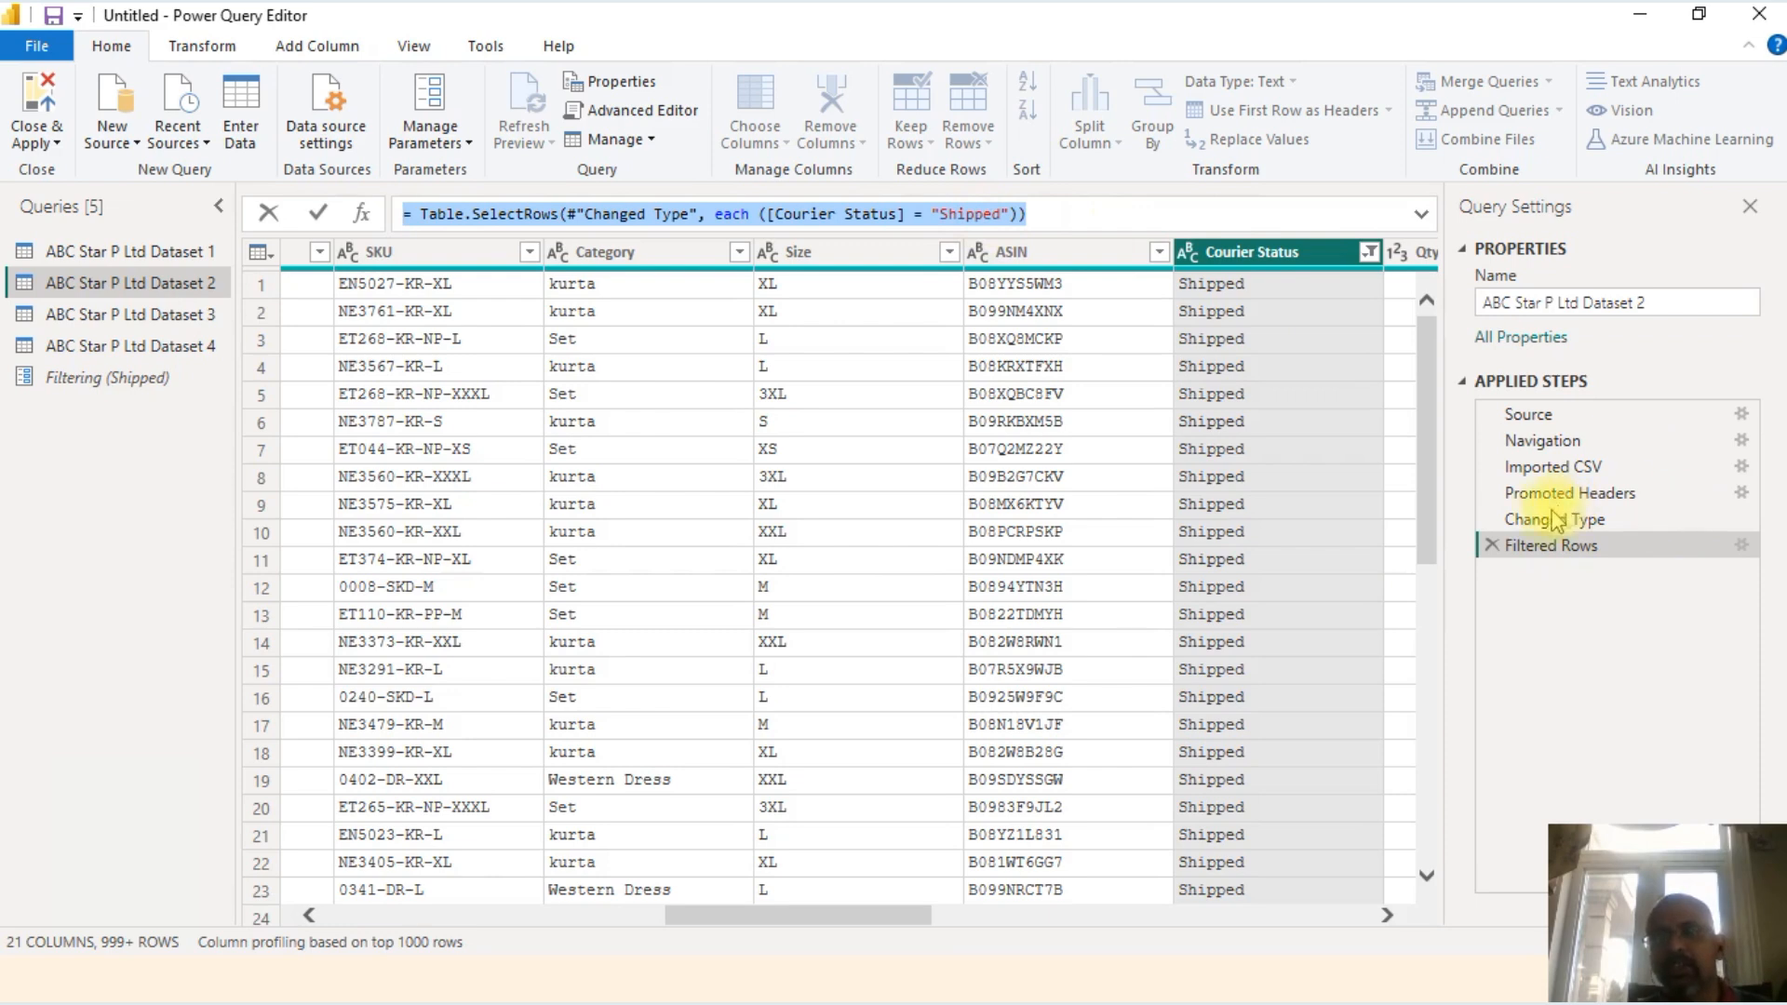
{"action": "left_click", "coordinate": [1184, 375]}
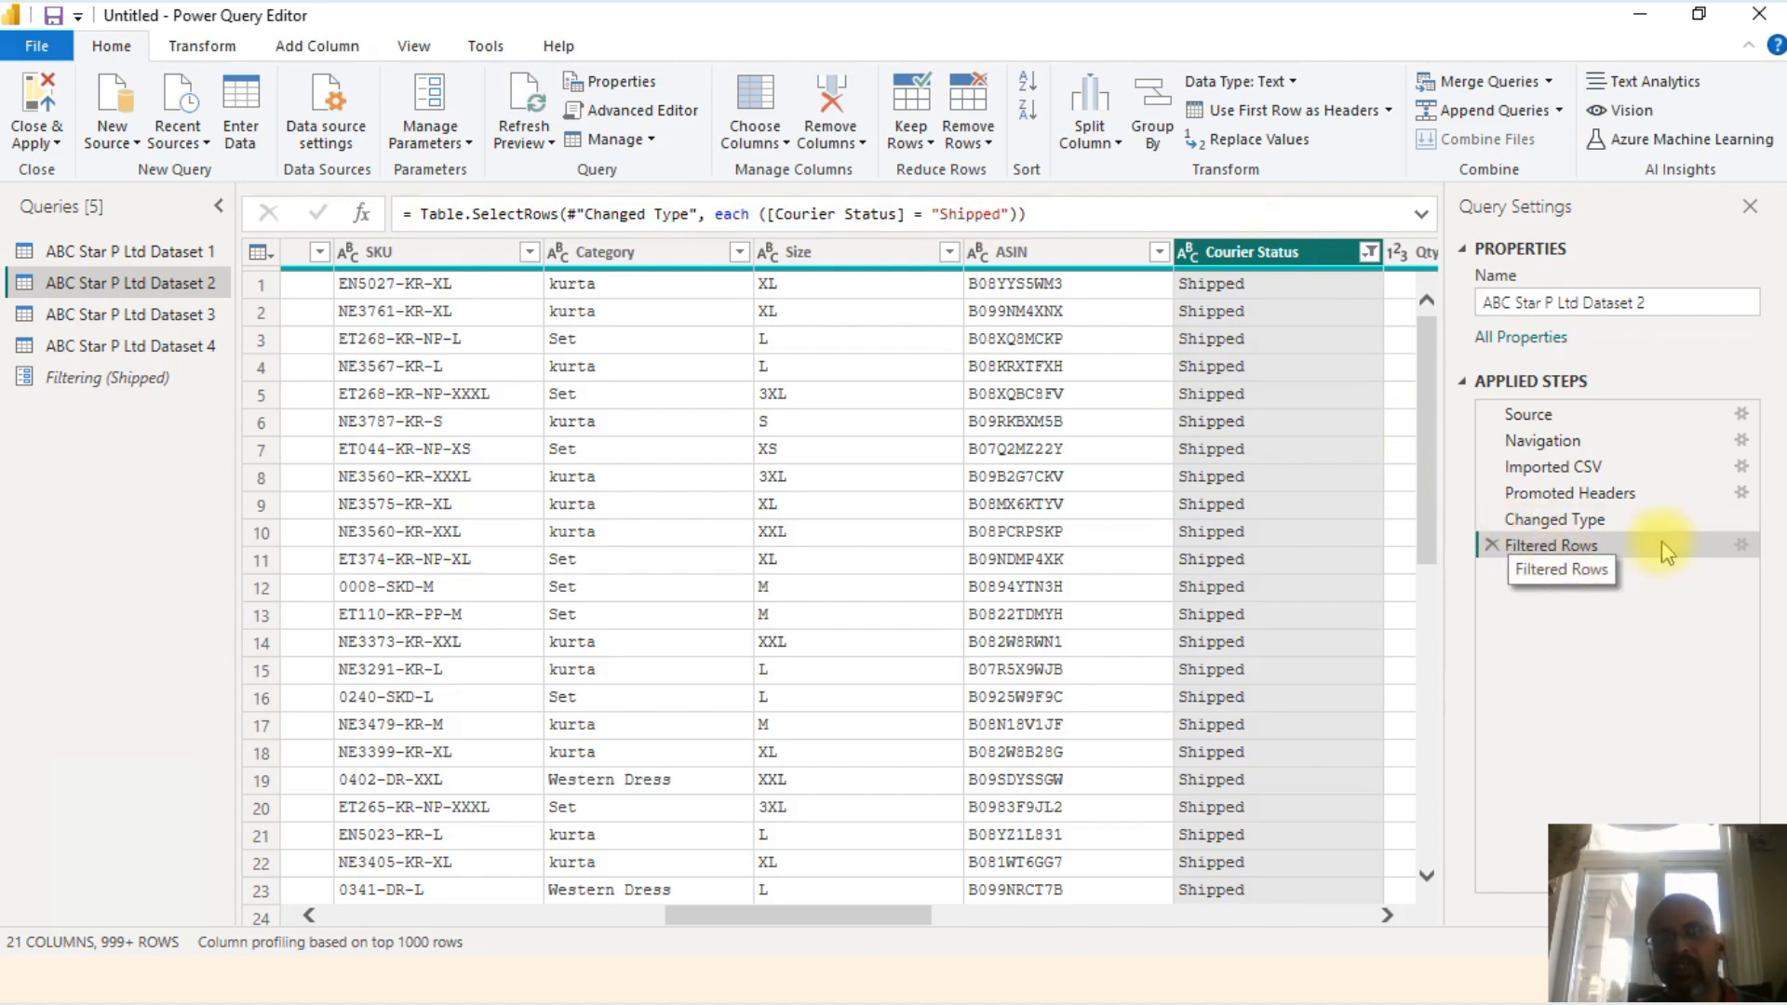
{"action": "left_click", "coordinate": [1743, 547]}
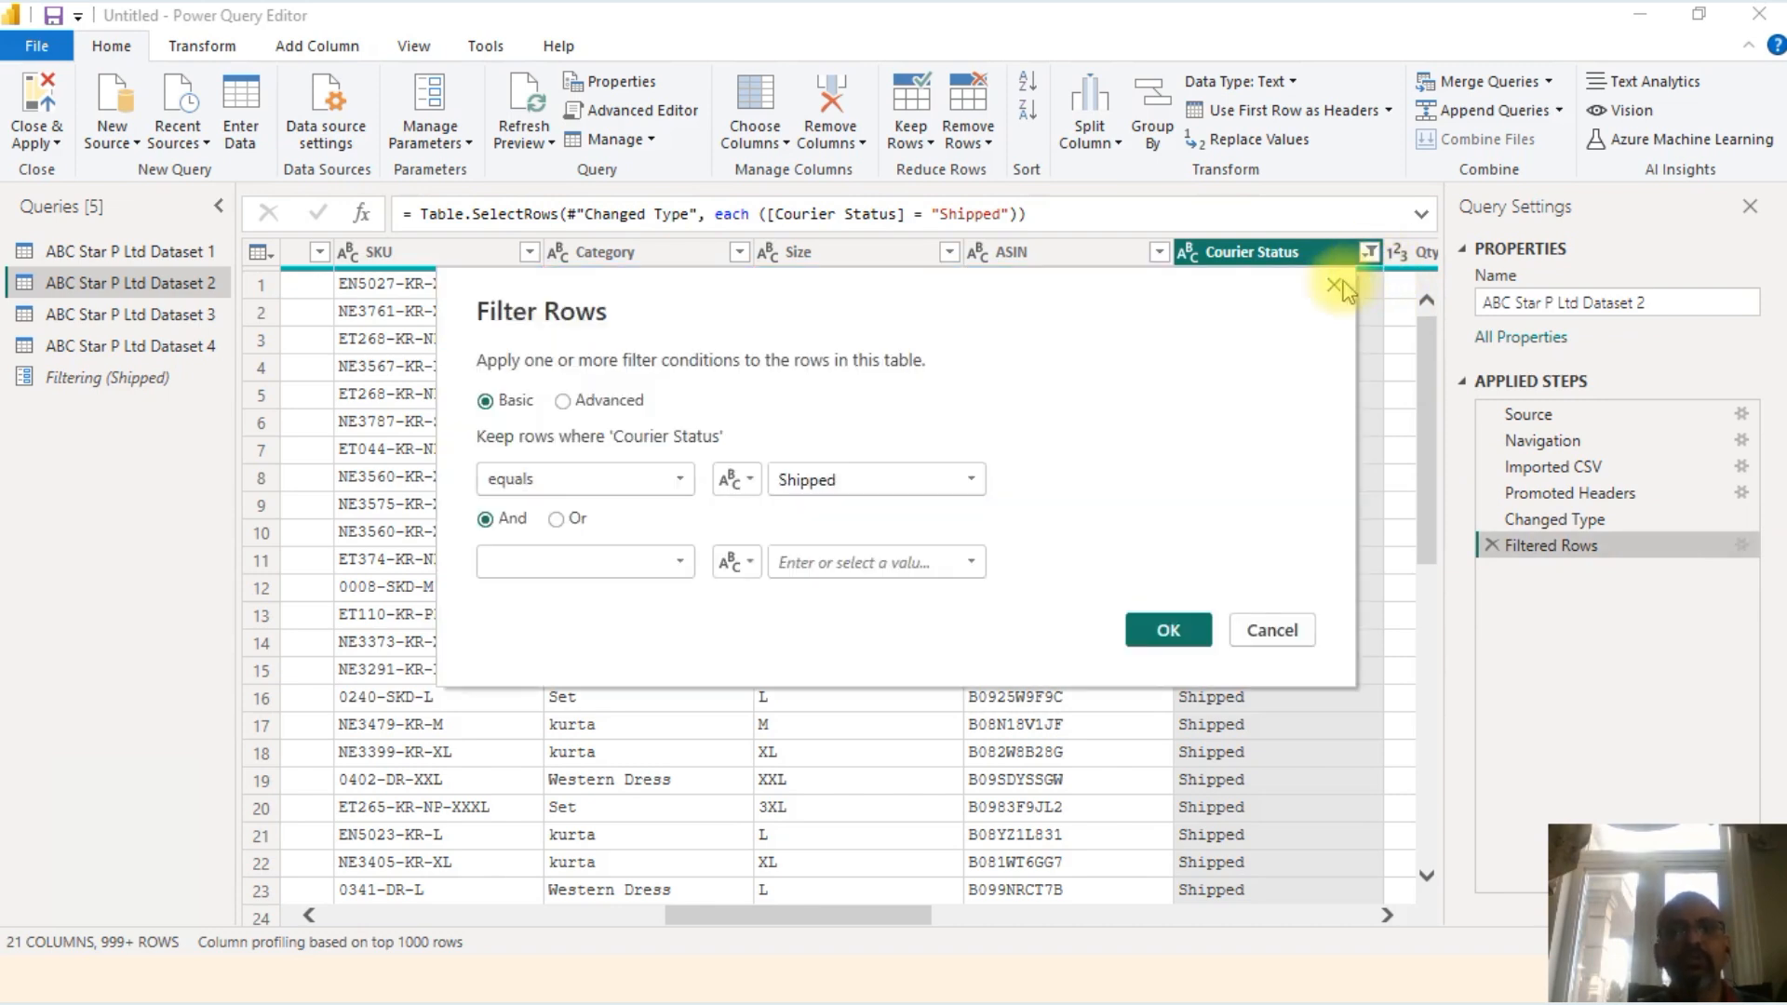
{"action": "left_click", "coordinate": [1333, 285]}
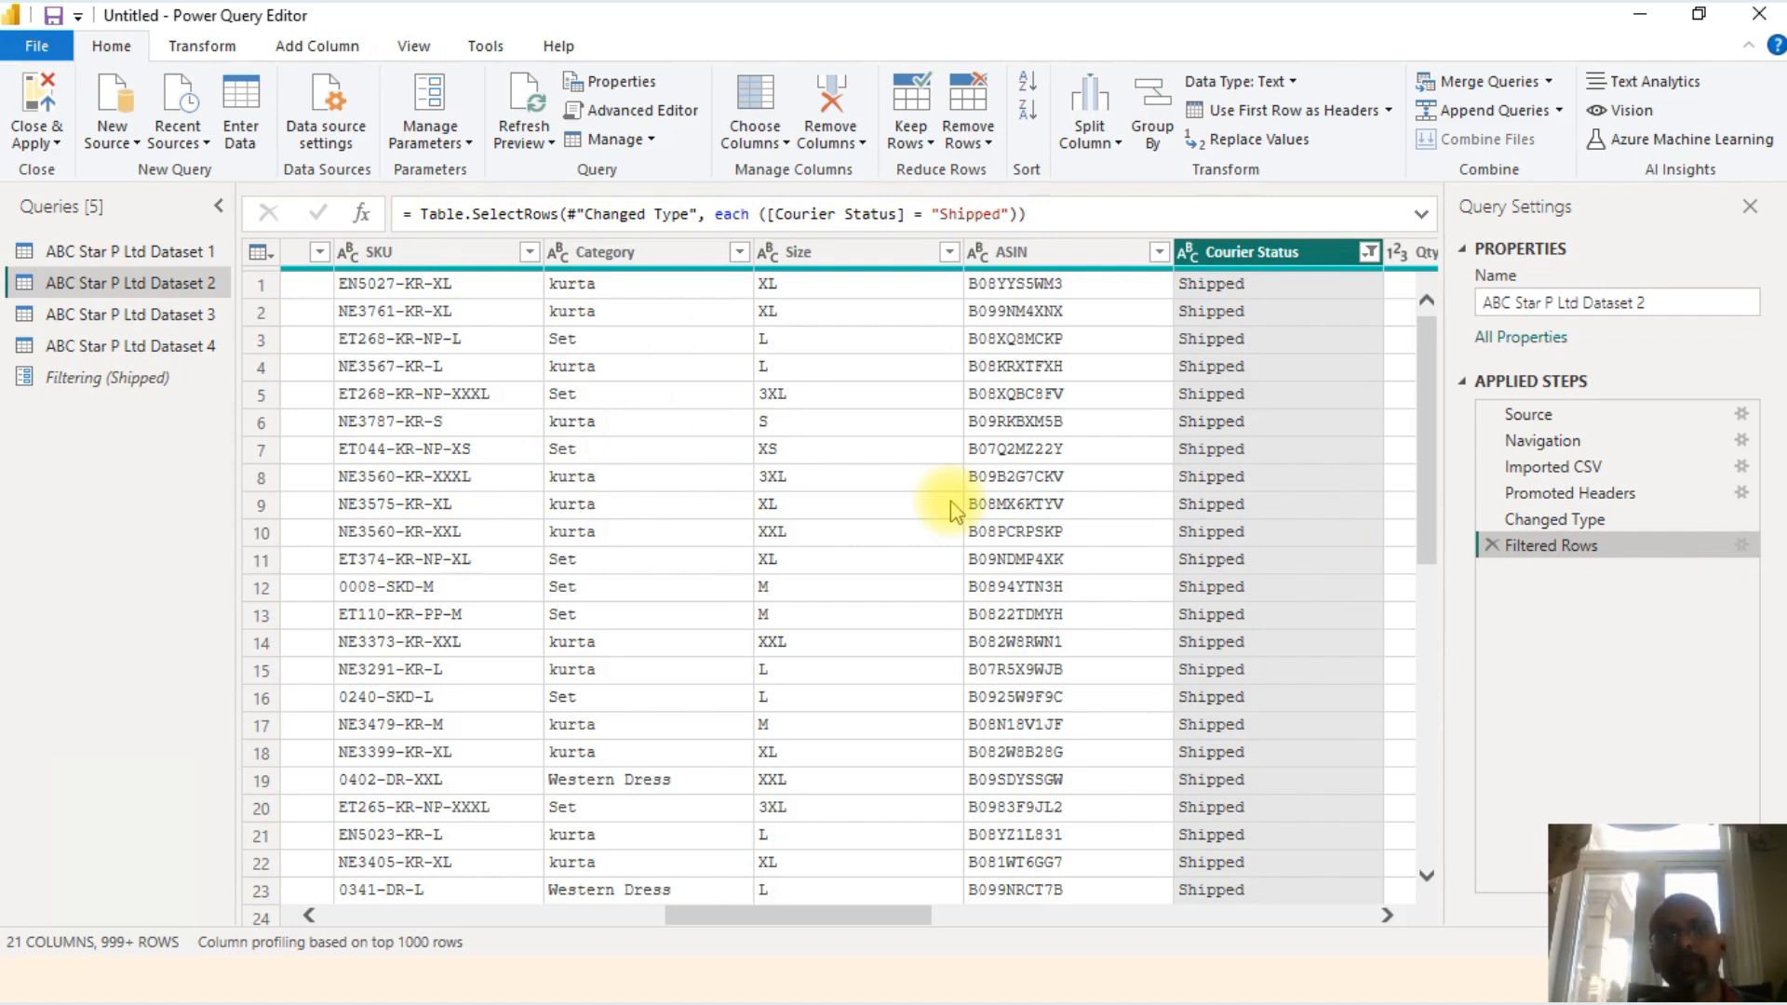
Step: Replace the fixed text "Shipped" in the Filtered Rows formula with the Filtering parameter, giving [Courier Status] = Filtering
{"action": "left_click", "coordinate": [1002, 213]}
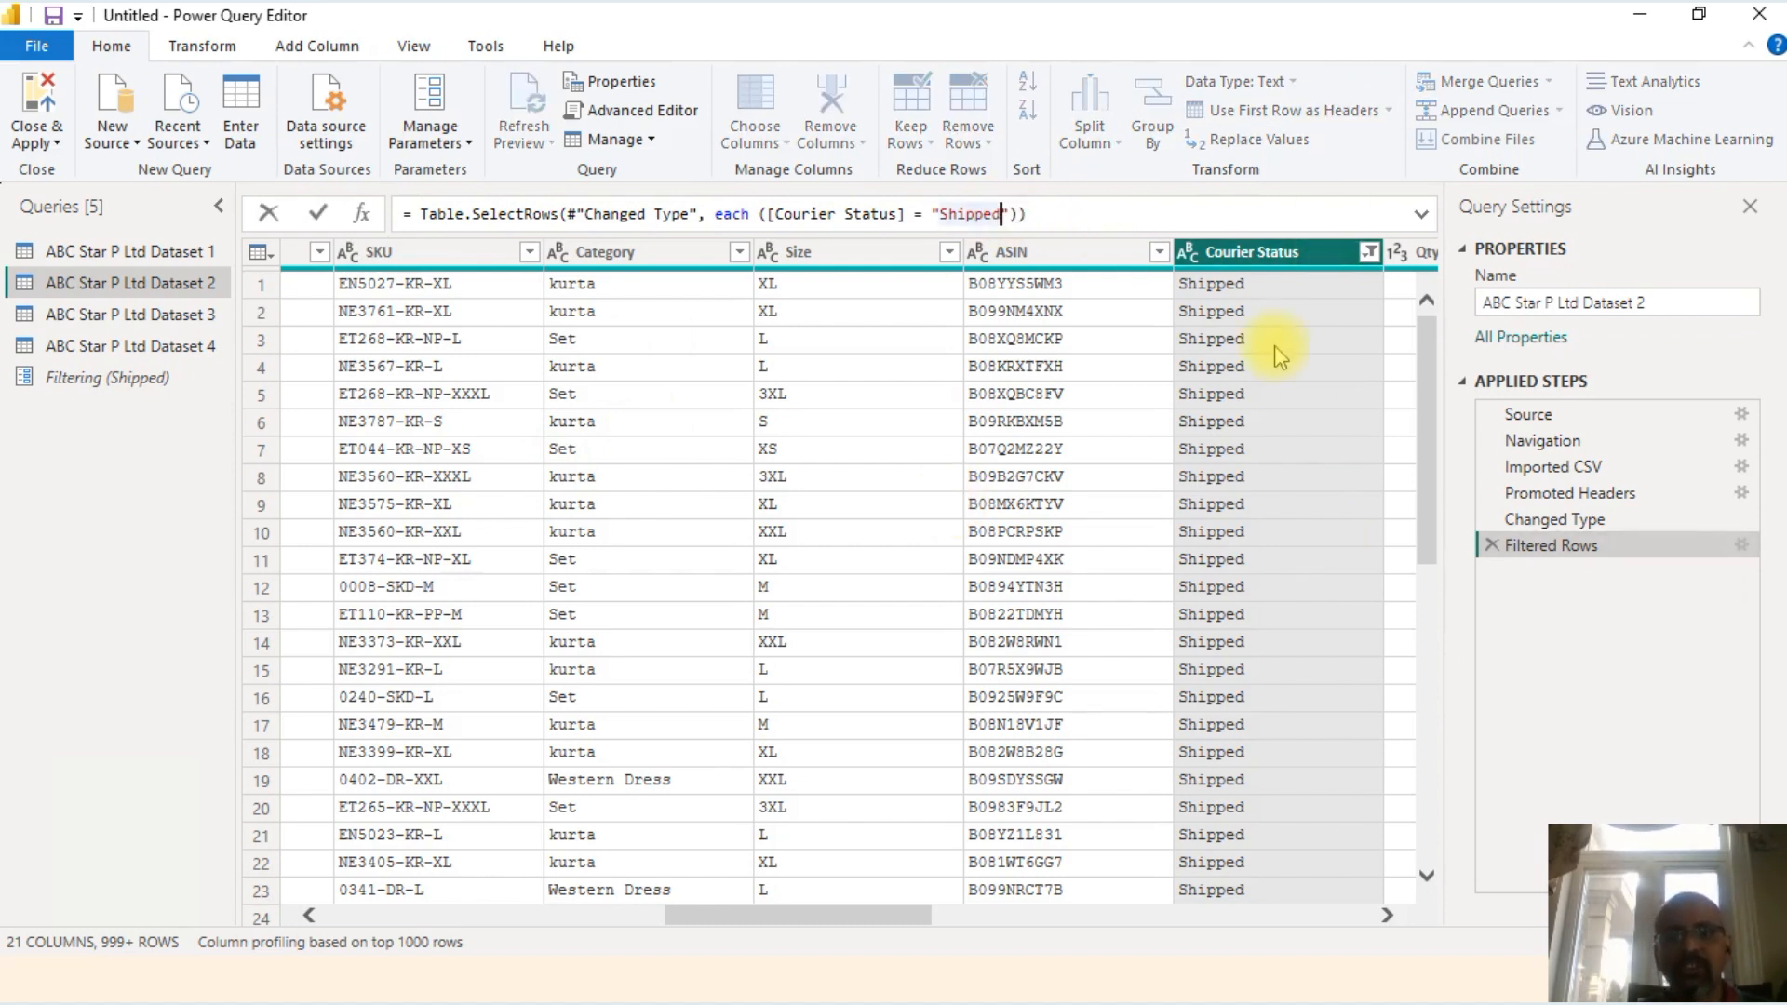
{"action": "key", "text": "Right"}
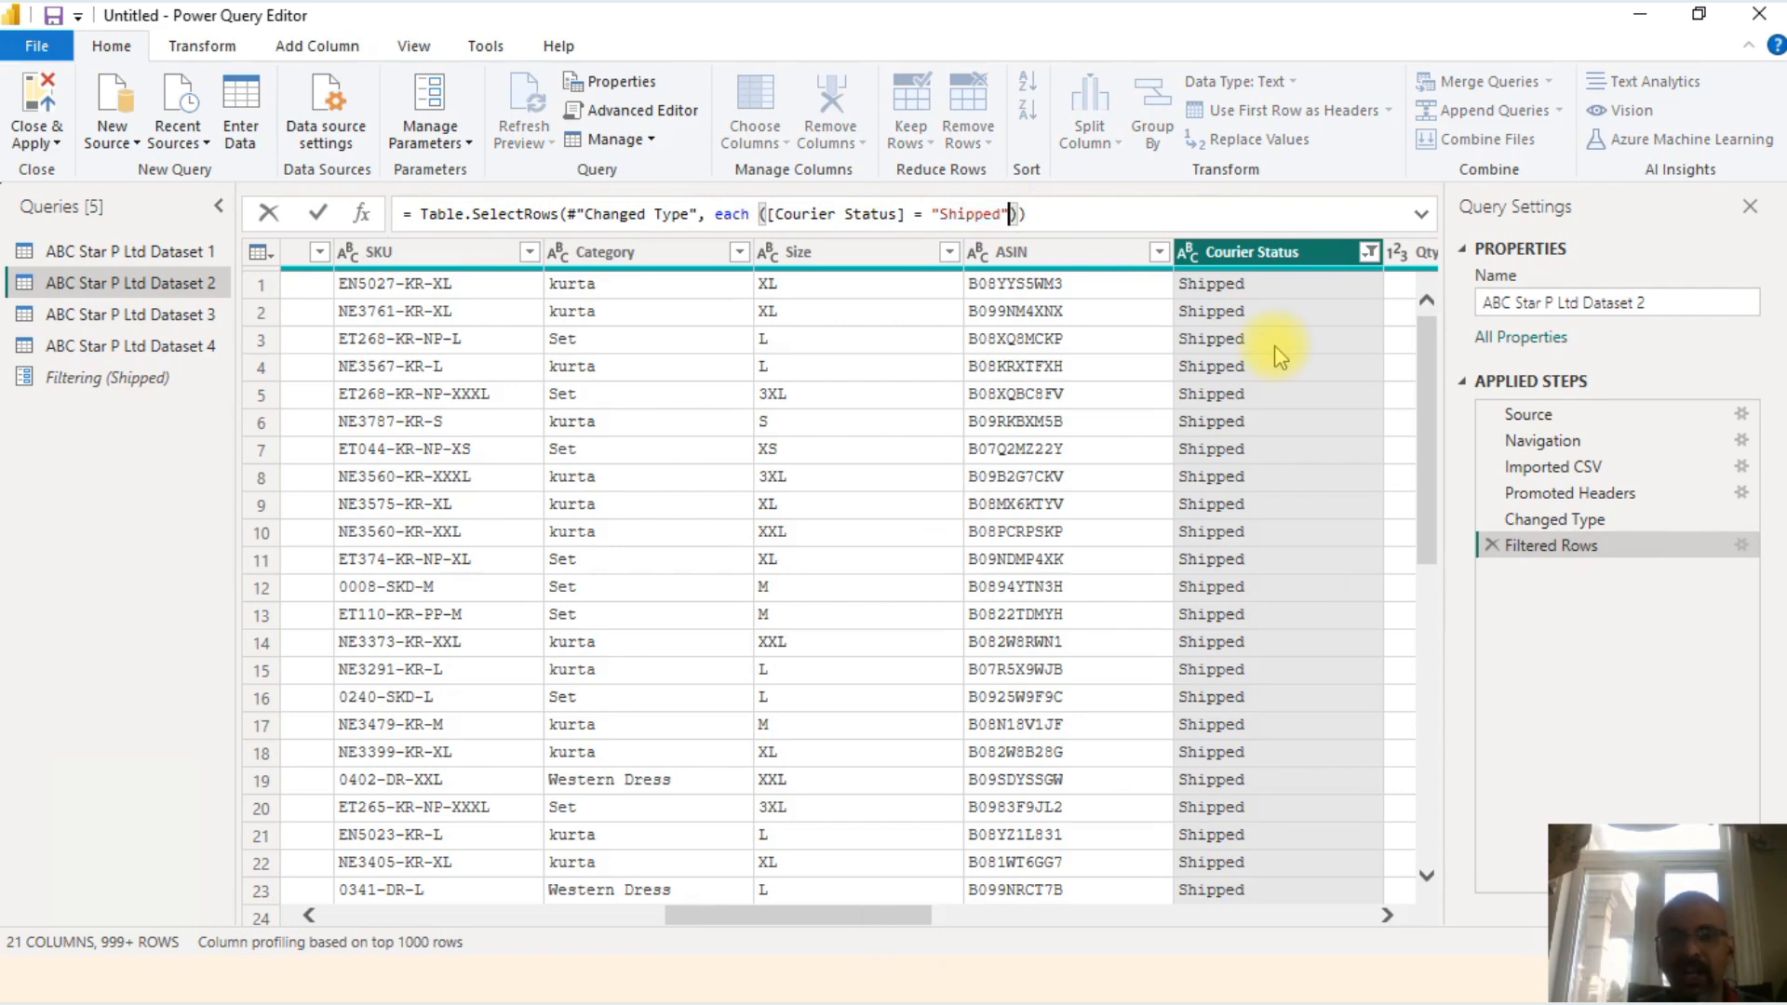
{"action": "key", "text": "BackSpace"}
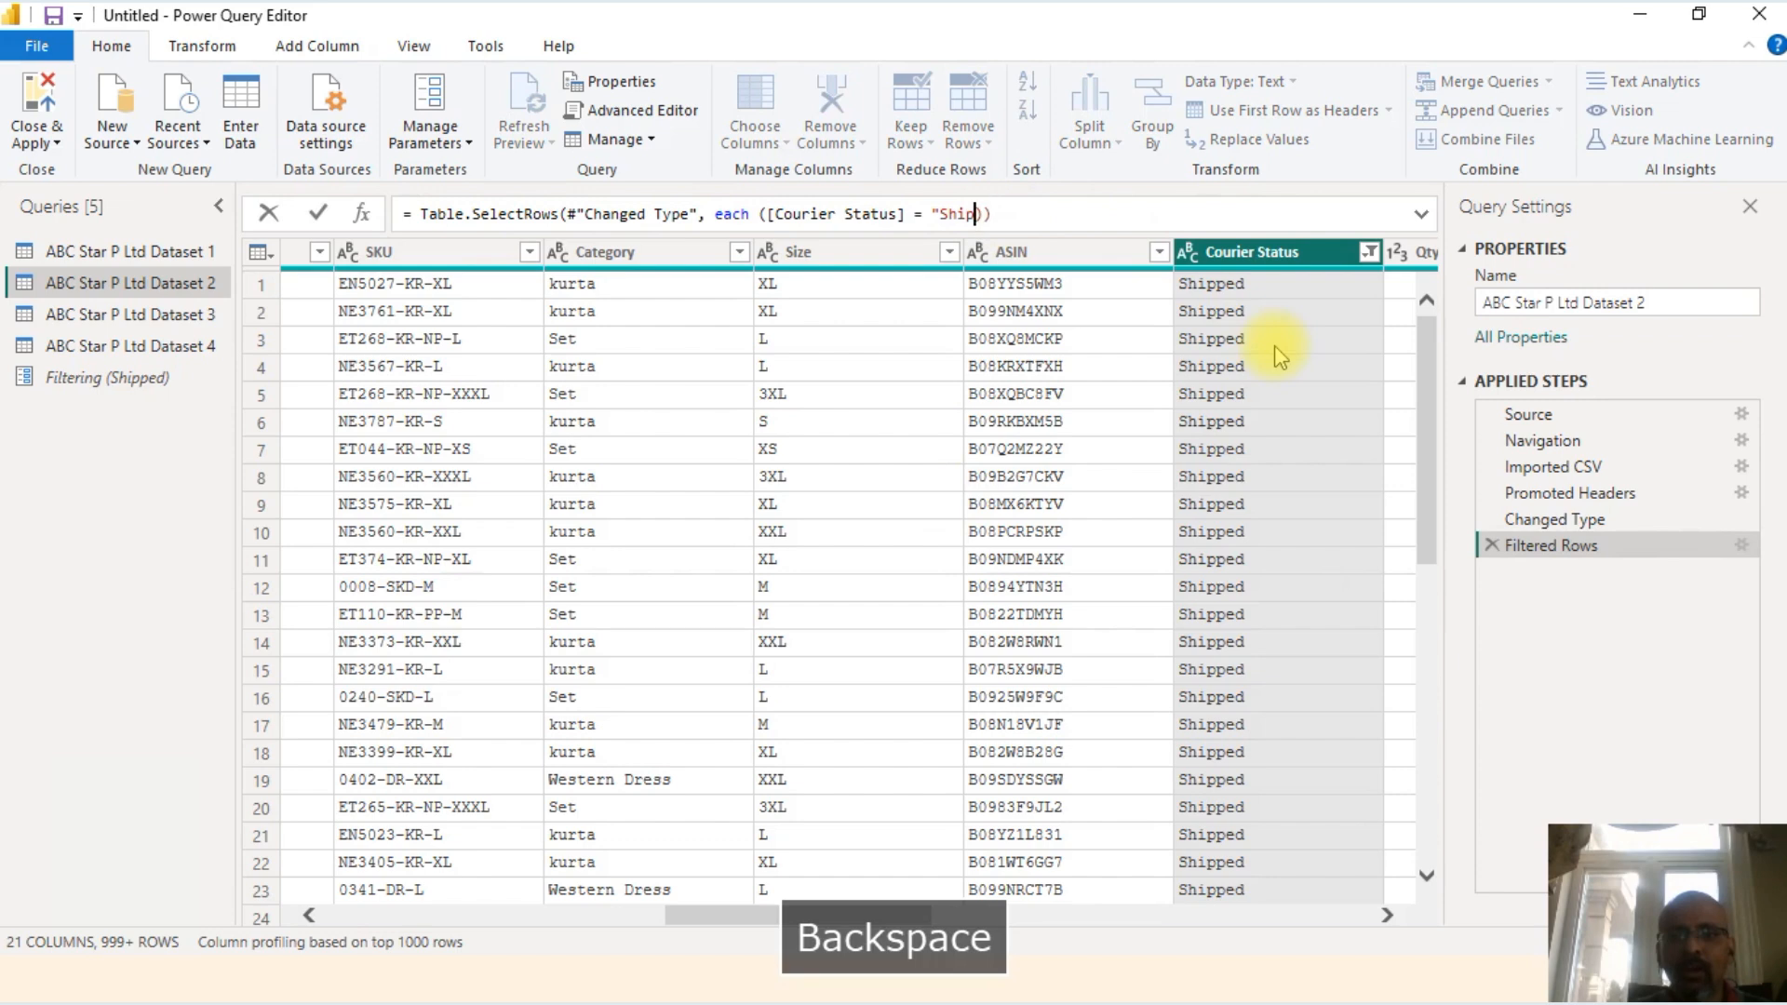
{"action": "key", "text": "BackSpace"}
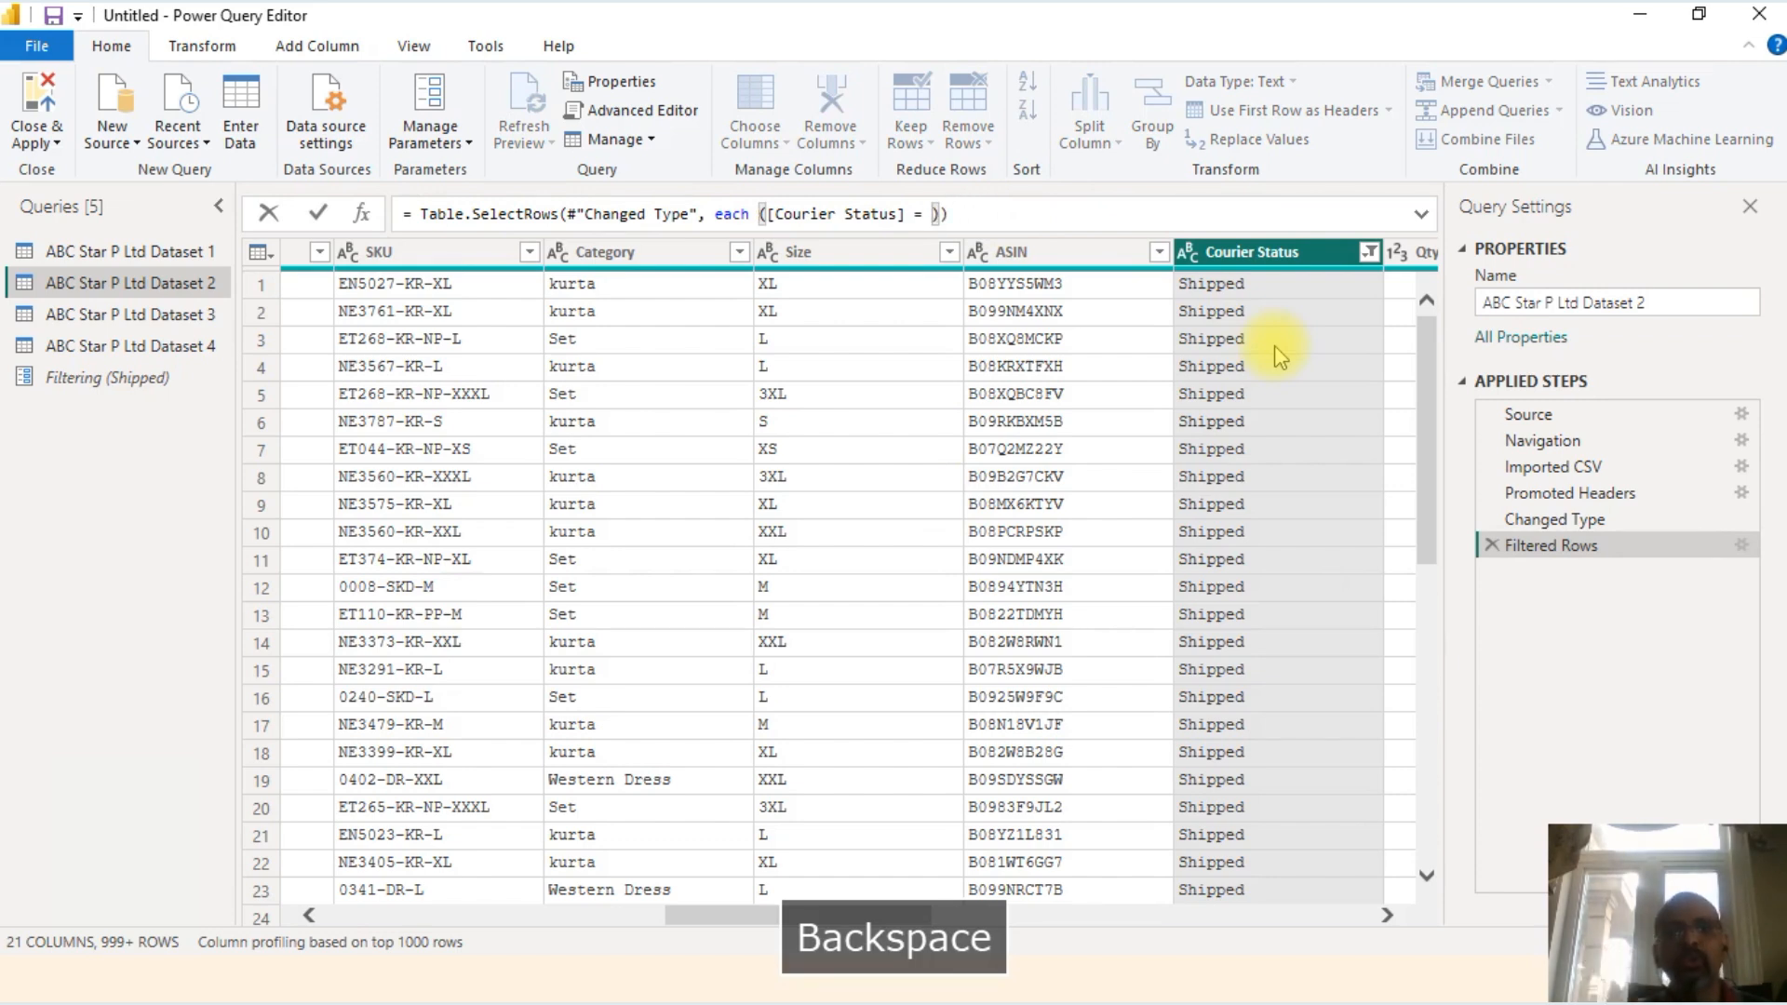
{"action": "type", "text": "filter"}
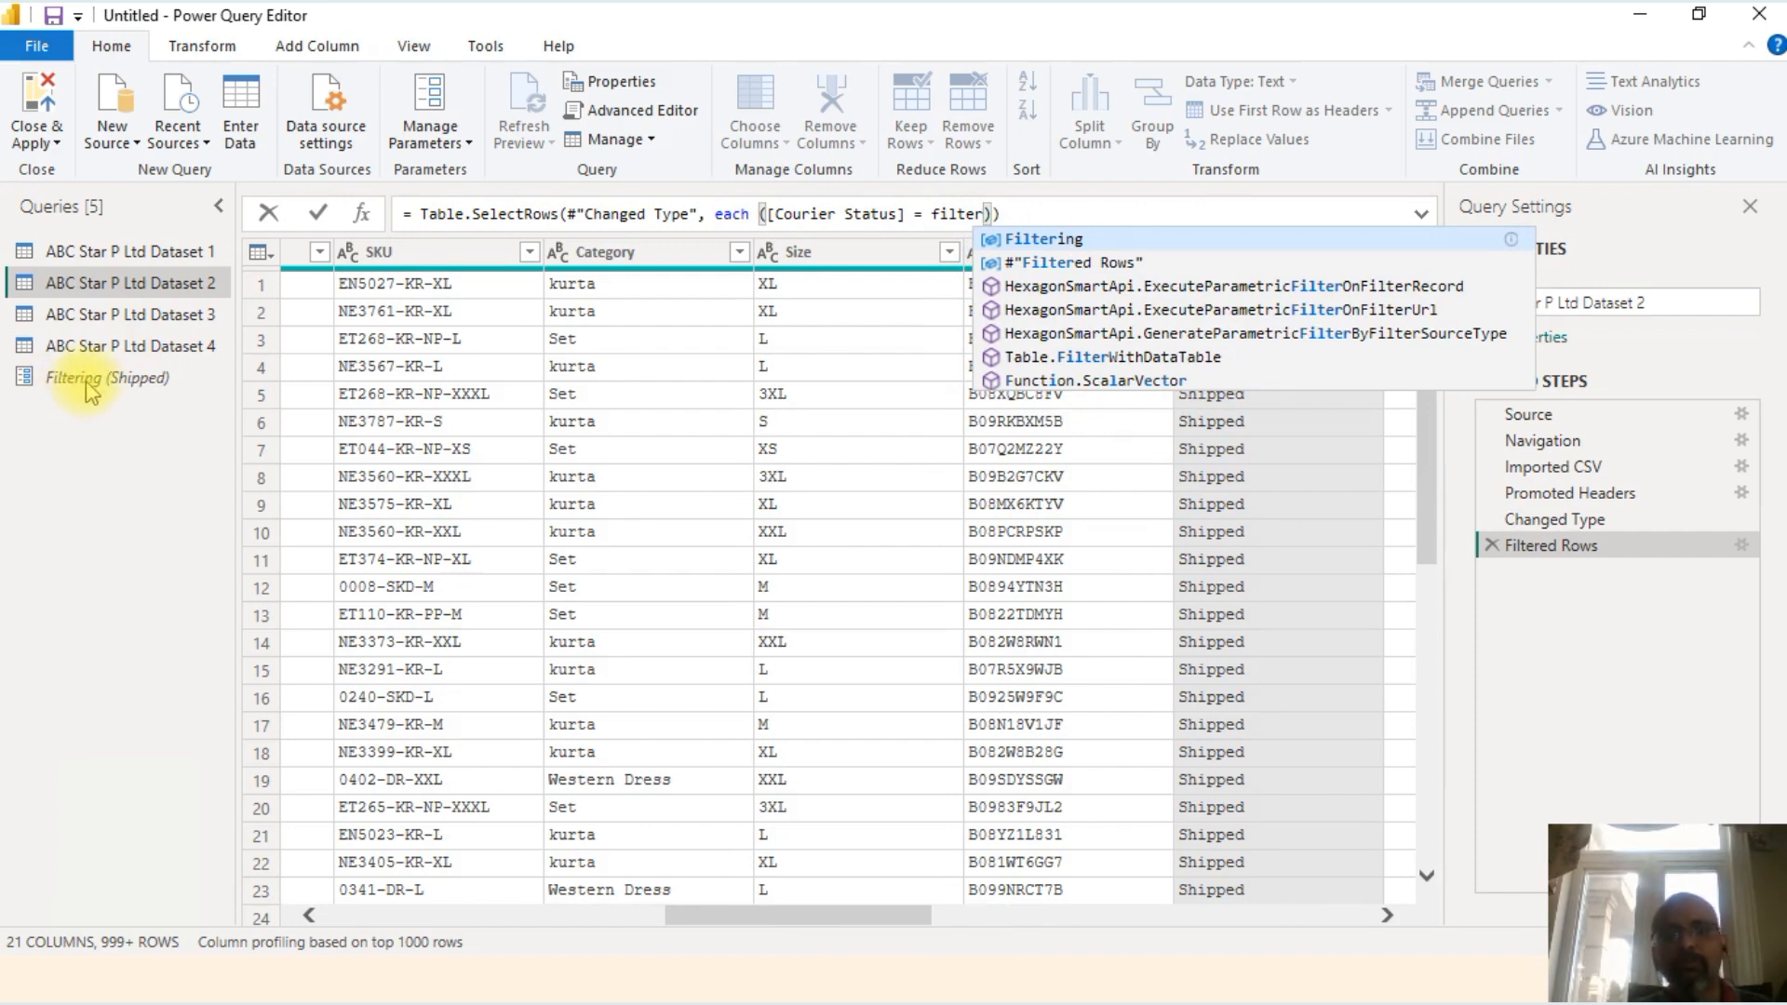
{"action": "left_click", "coordinate": [1040, 240]}
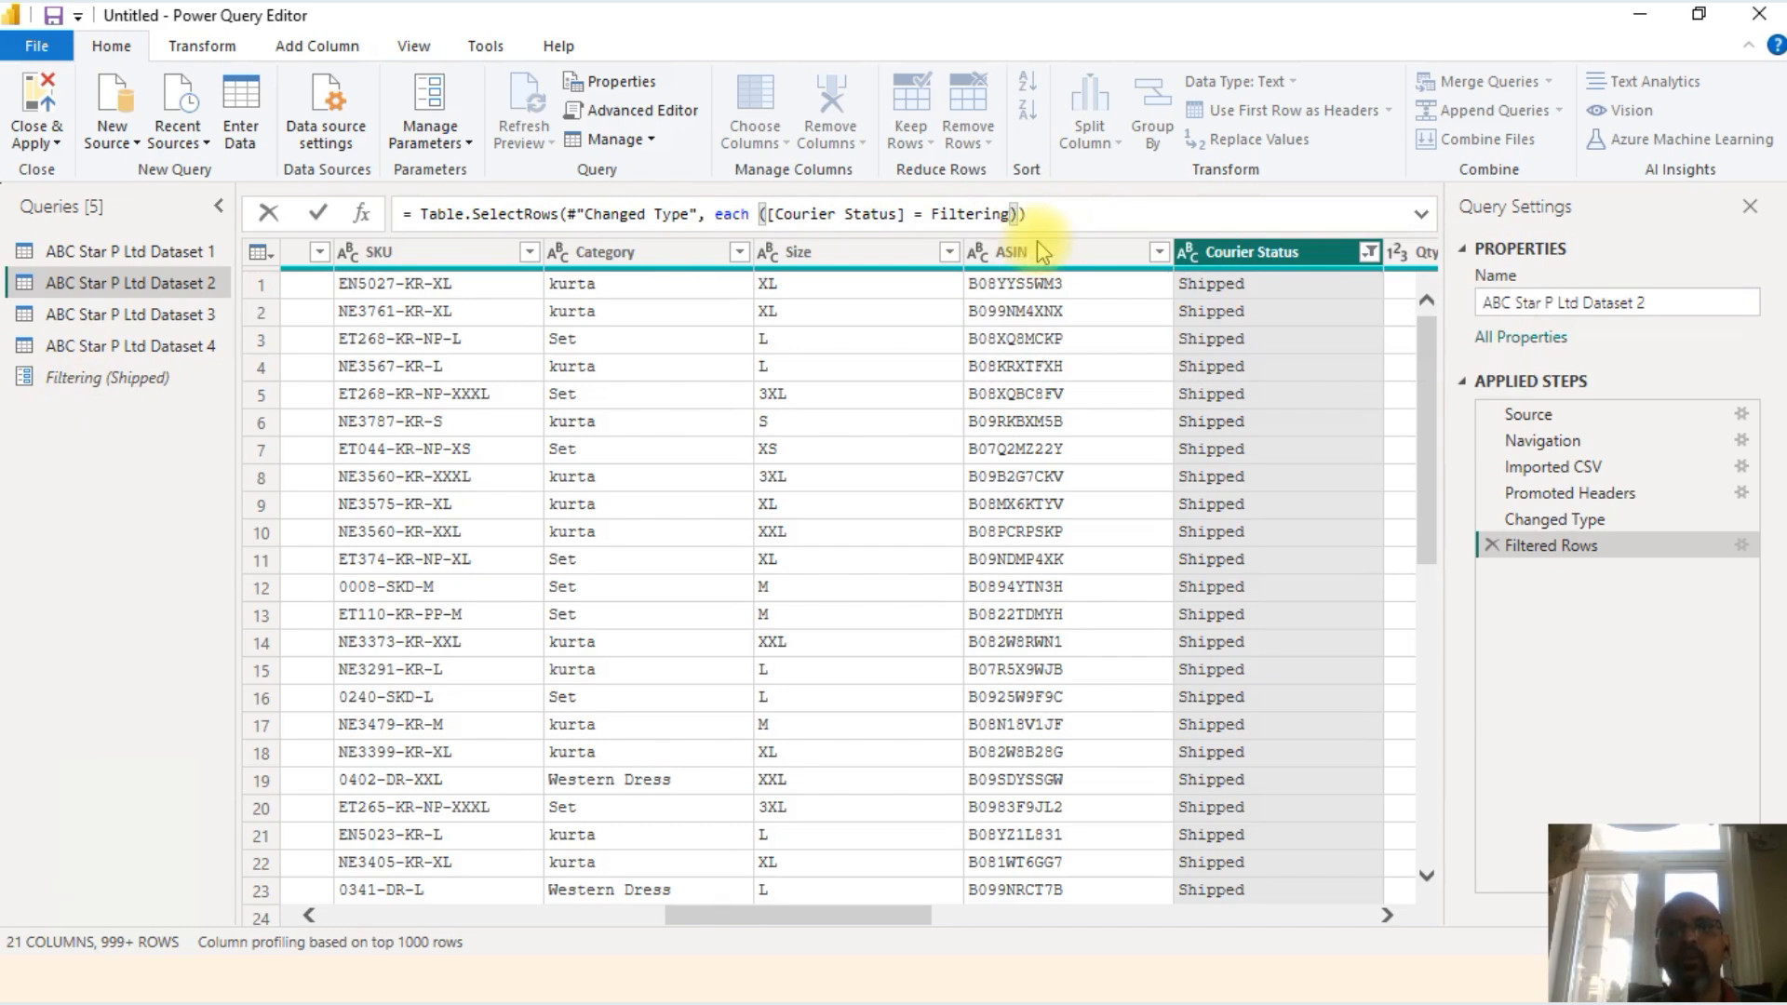
{"action": "key", "text": "Return"}
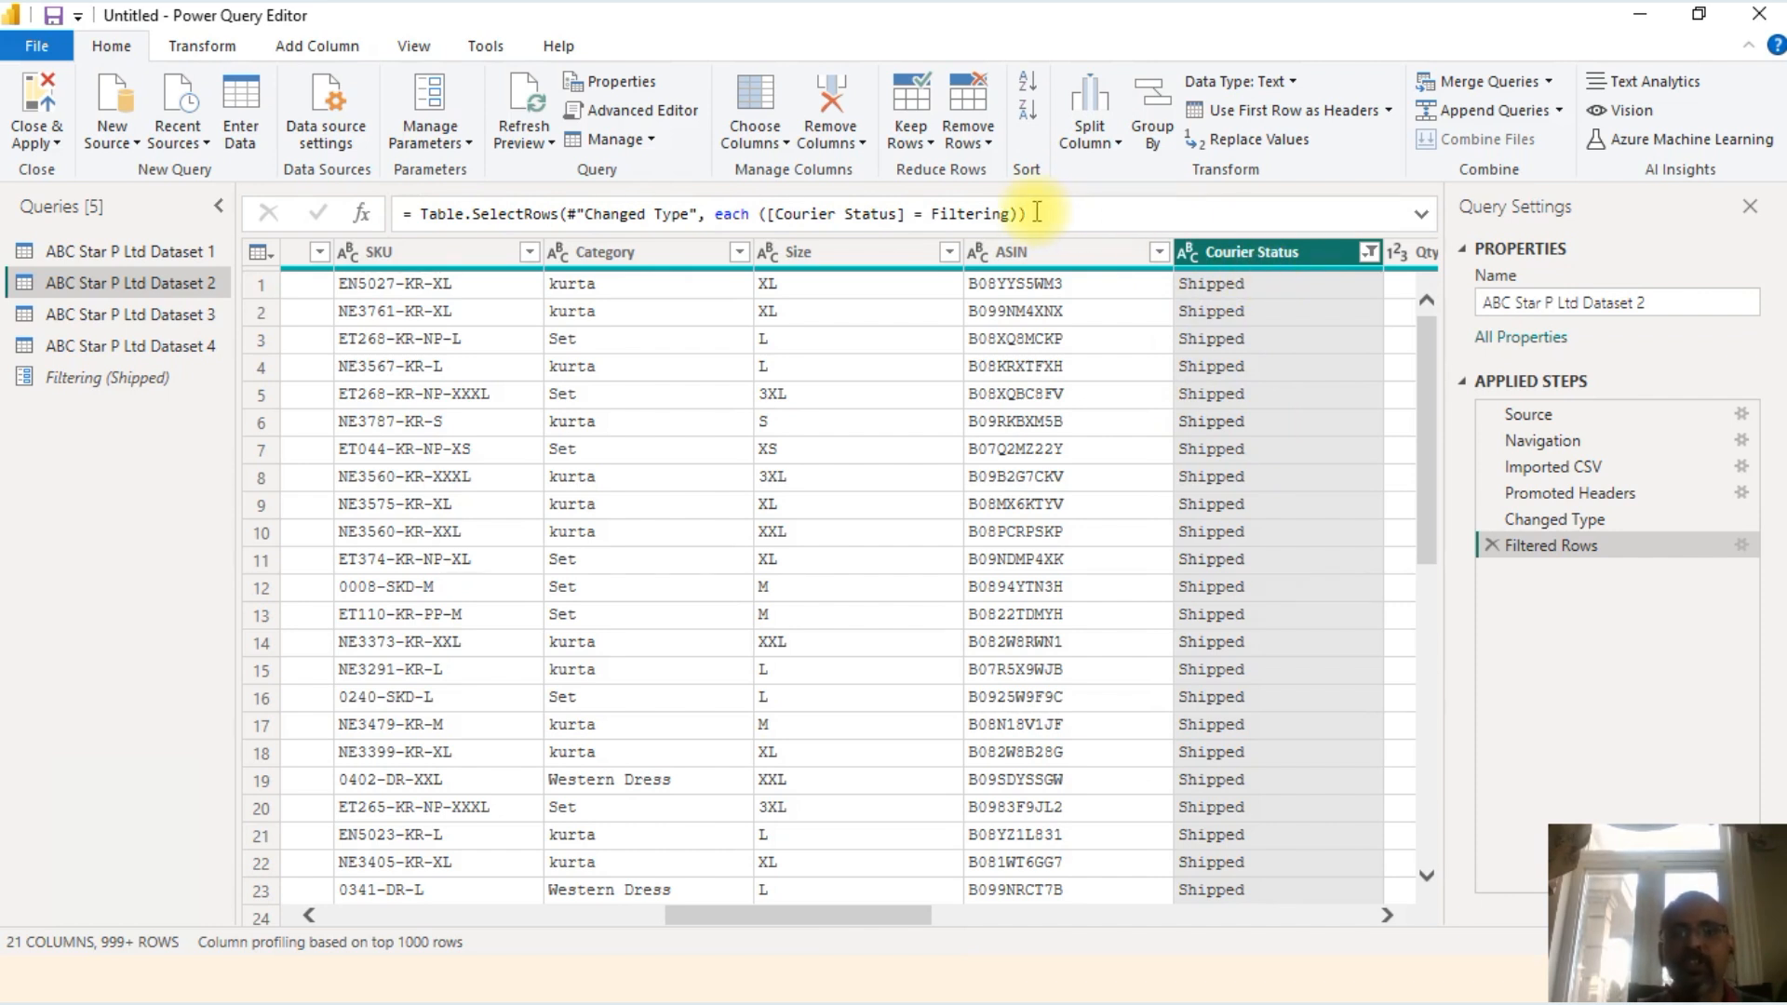
Step: Check the Filtering parameter's current value against the Courier Status column of ABC Star P Ltd Dataset 2
{"action": "left_click", "coordinate": [143, 384]}
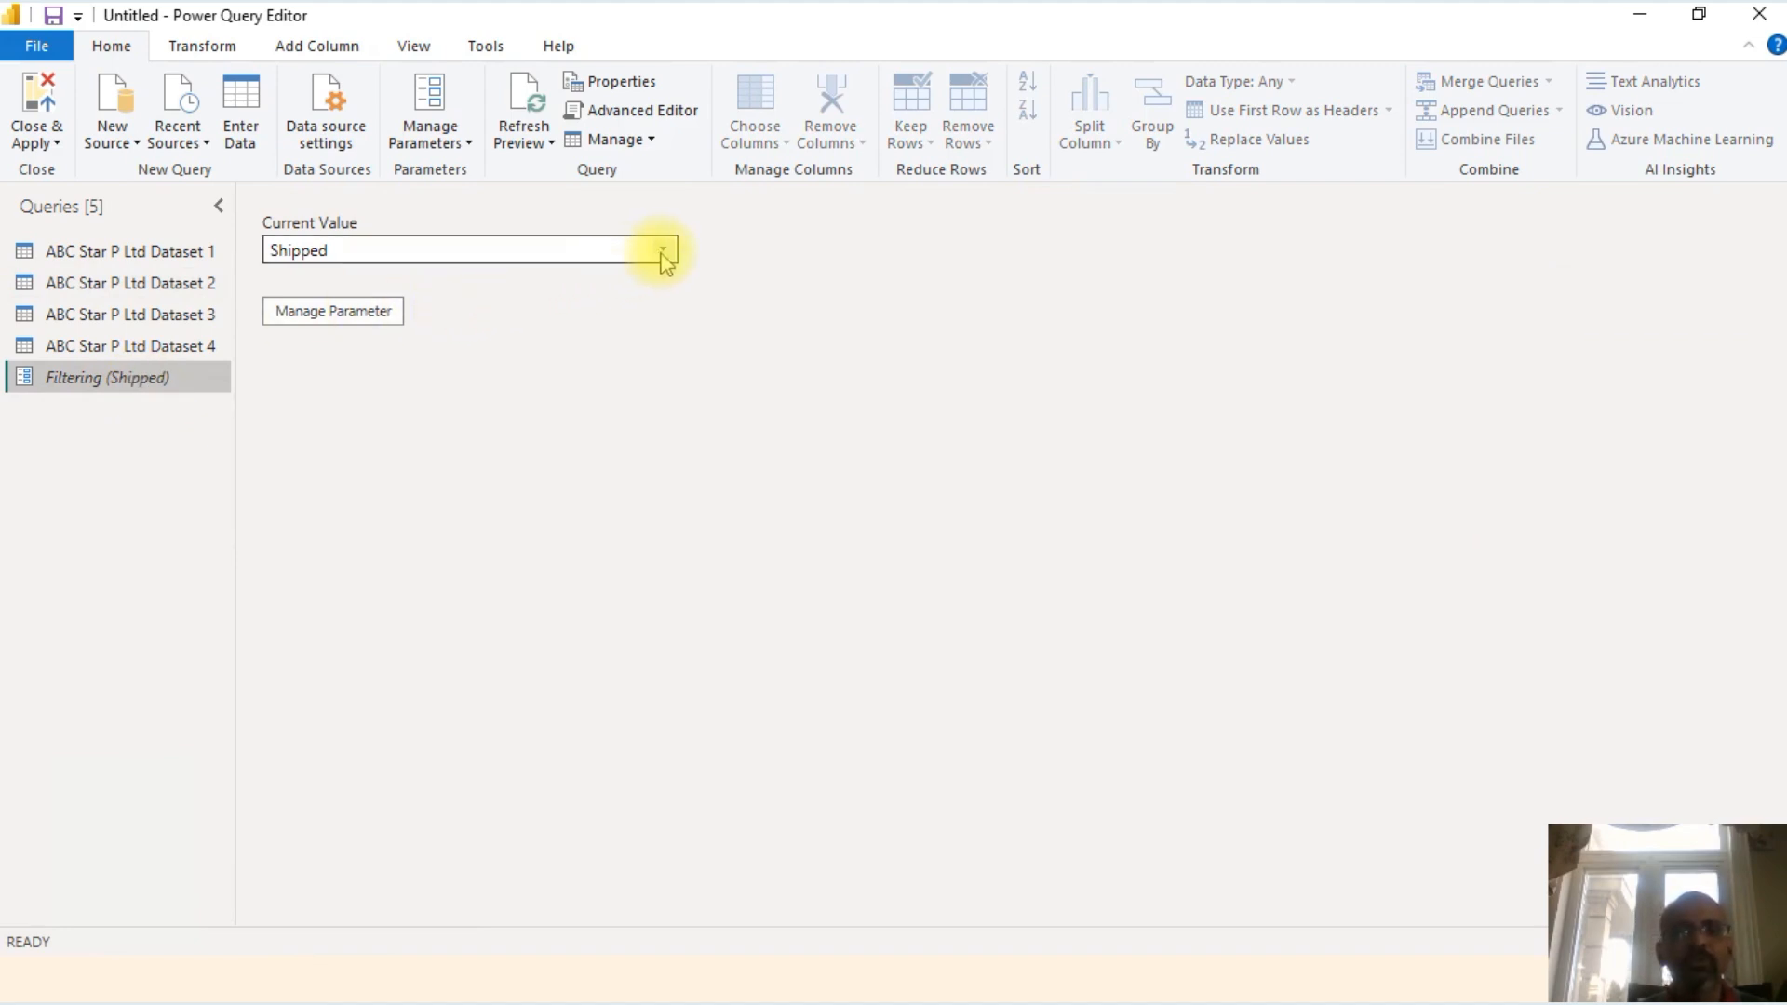
{"action": "double_click", "coordinate": [176, 287]}
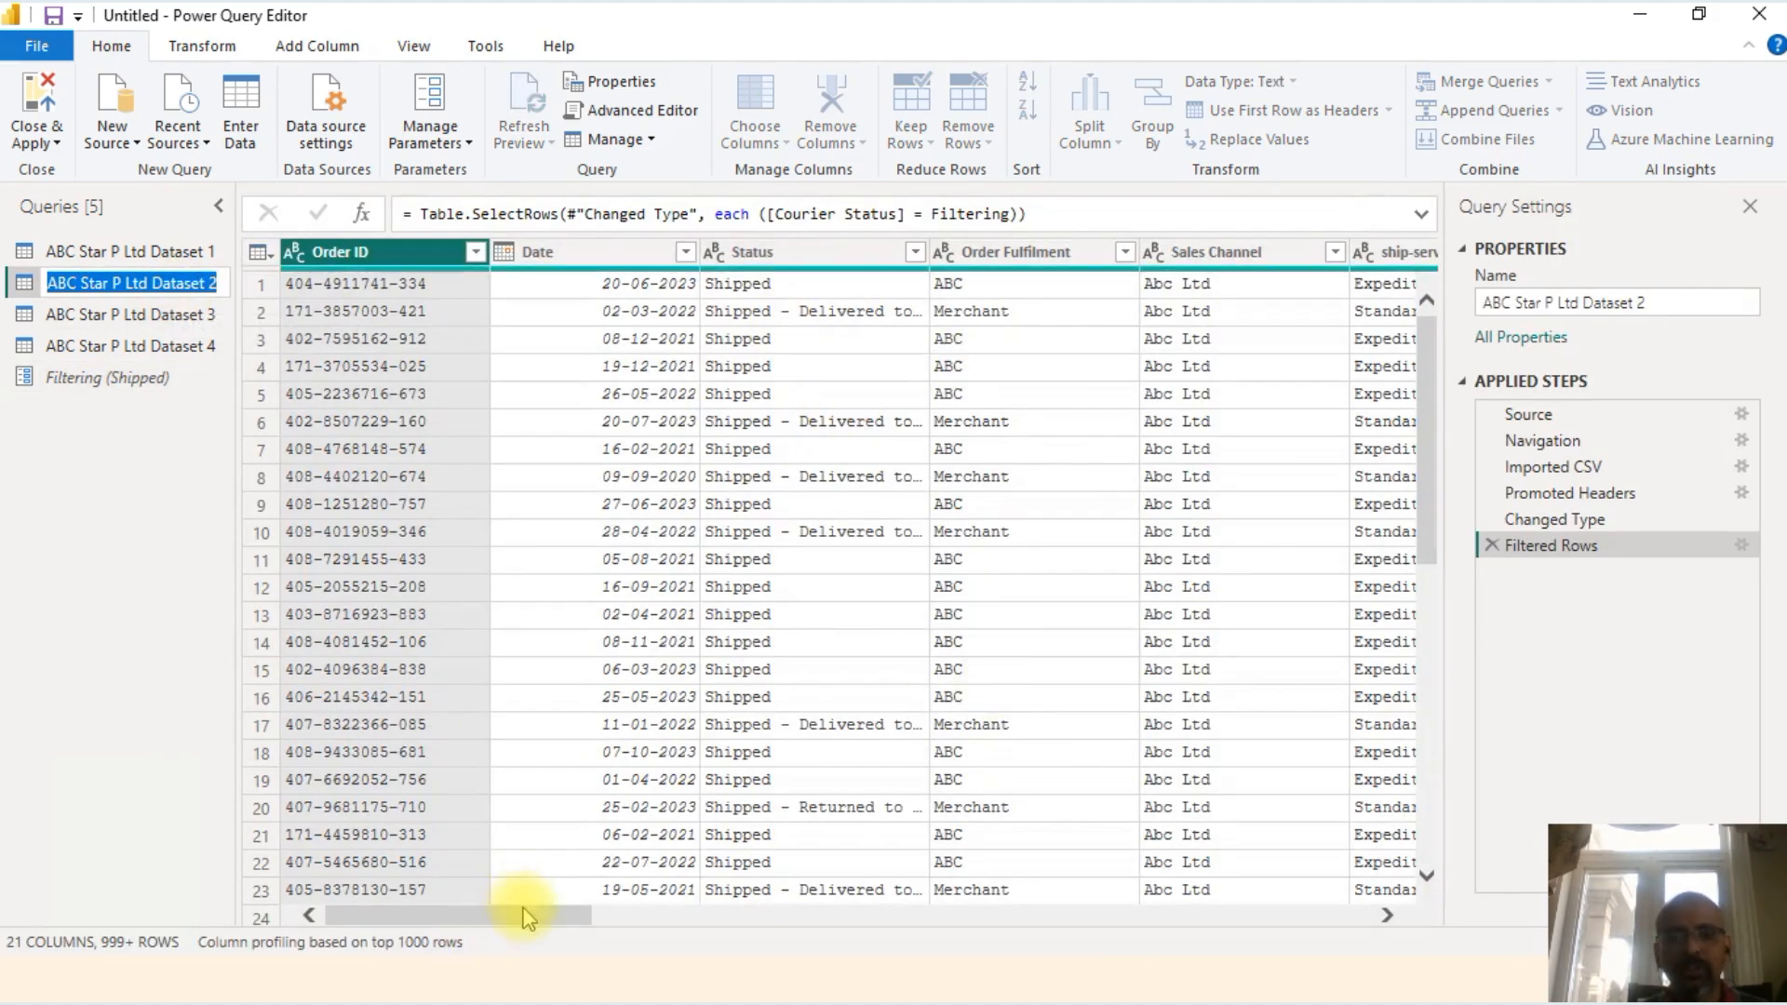
{"action": "left_click", "coordinate": [517, 899]}
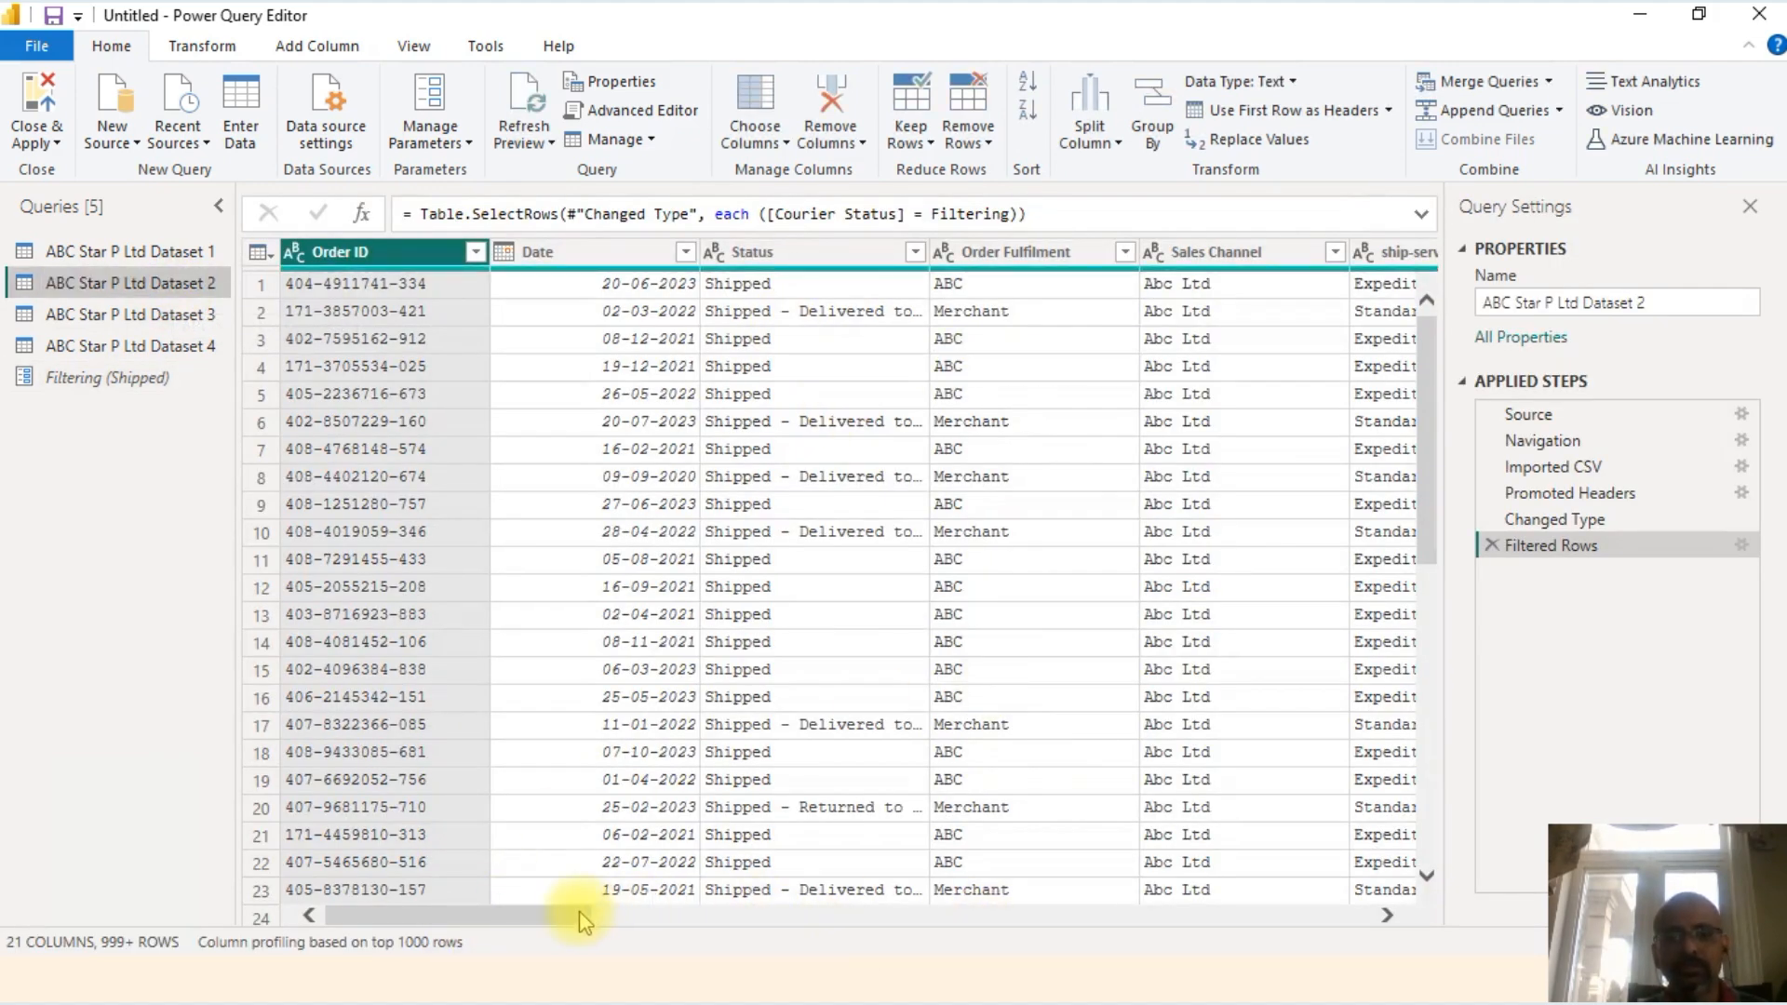
{"action": "left_click_drag", "start_coordinate": [582, 921], "coordinate": [996, 936]}
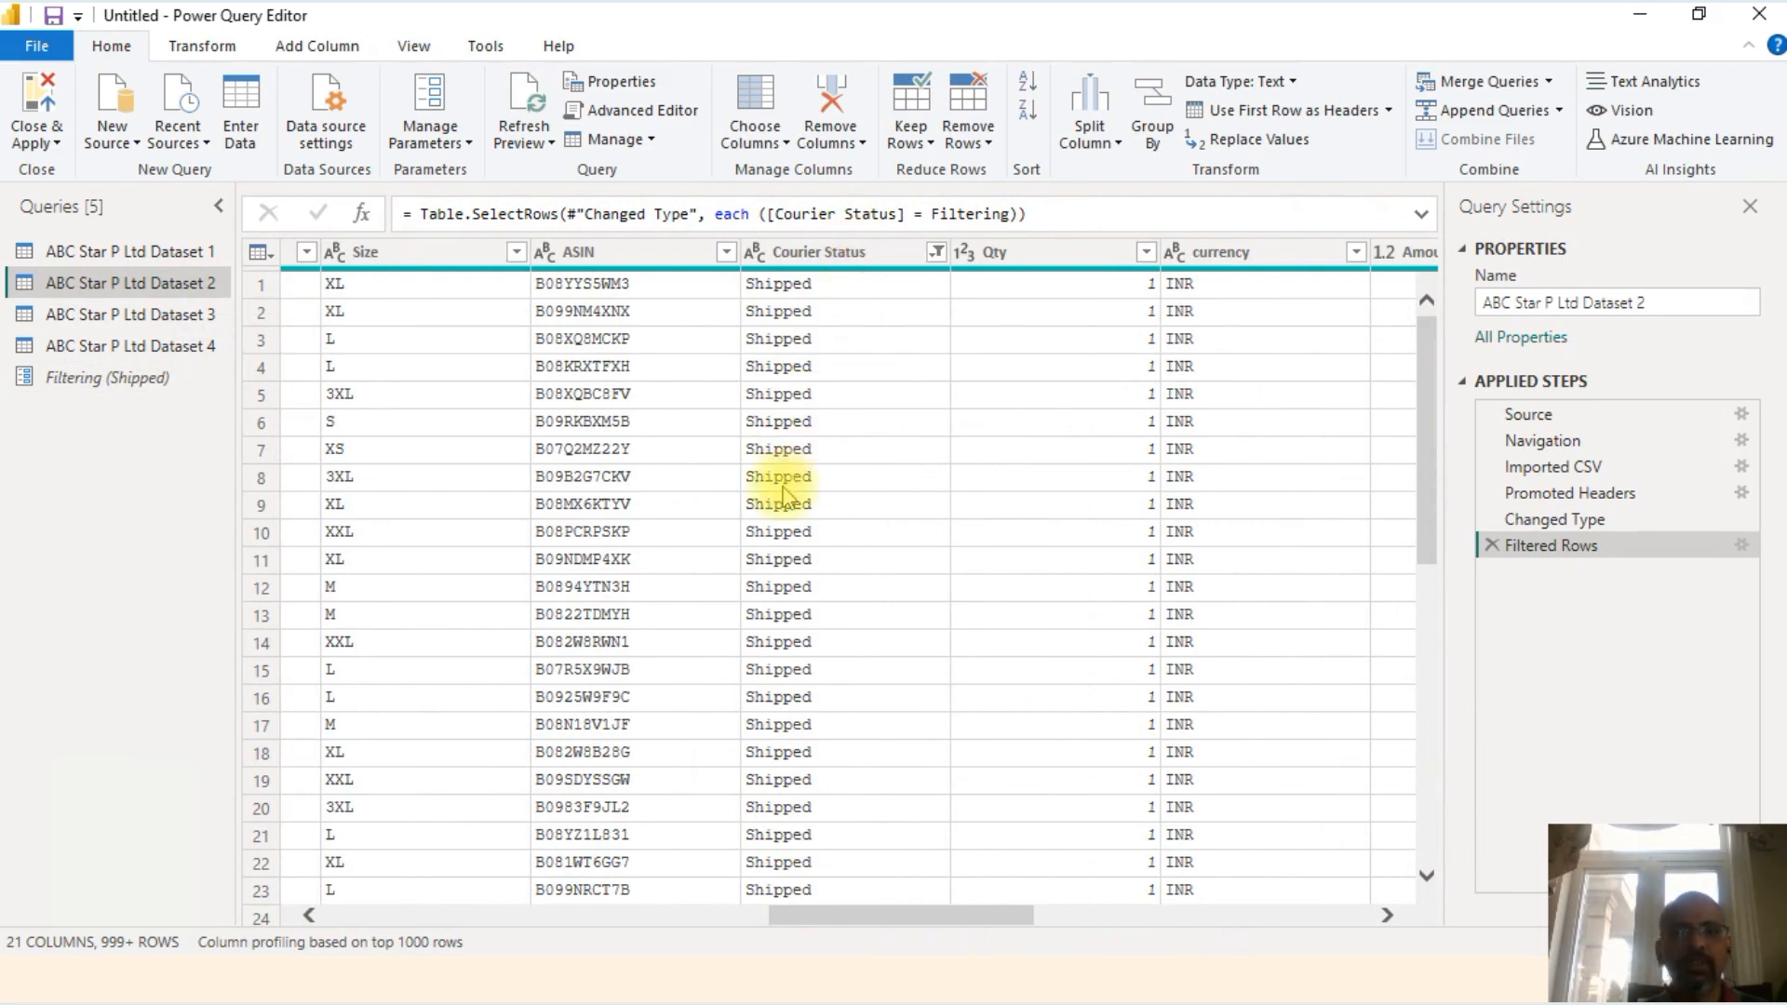
Step: Set the Filtering parameter's current value to Unshipped and check the Courier Status column of ABC Star P Ltd Dataset 2
{"action": "left_click", "coordinate": [111, 382]}
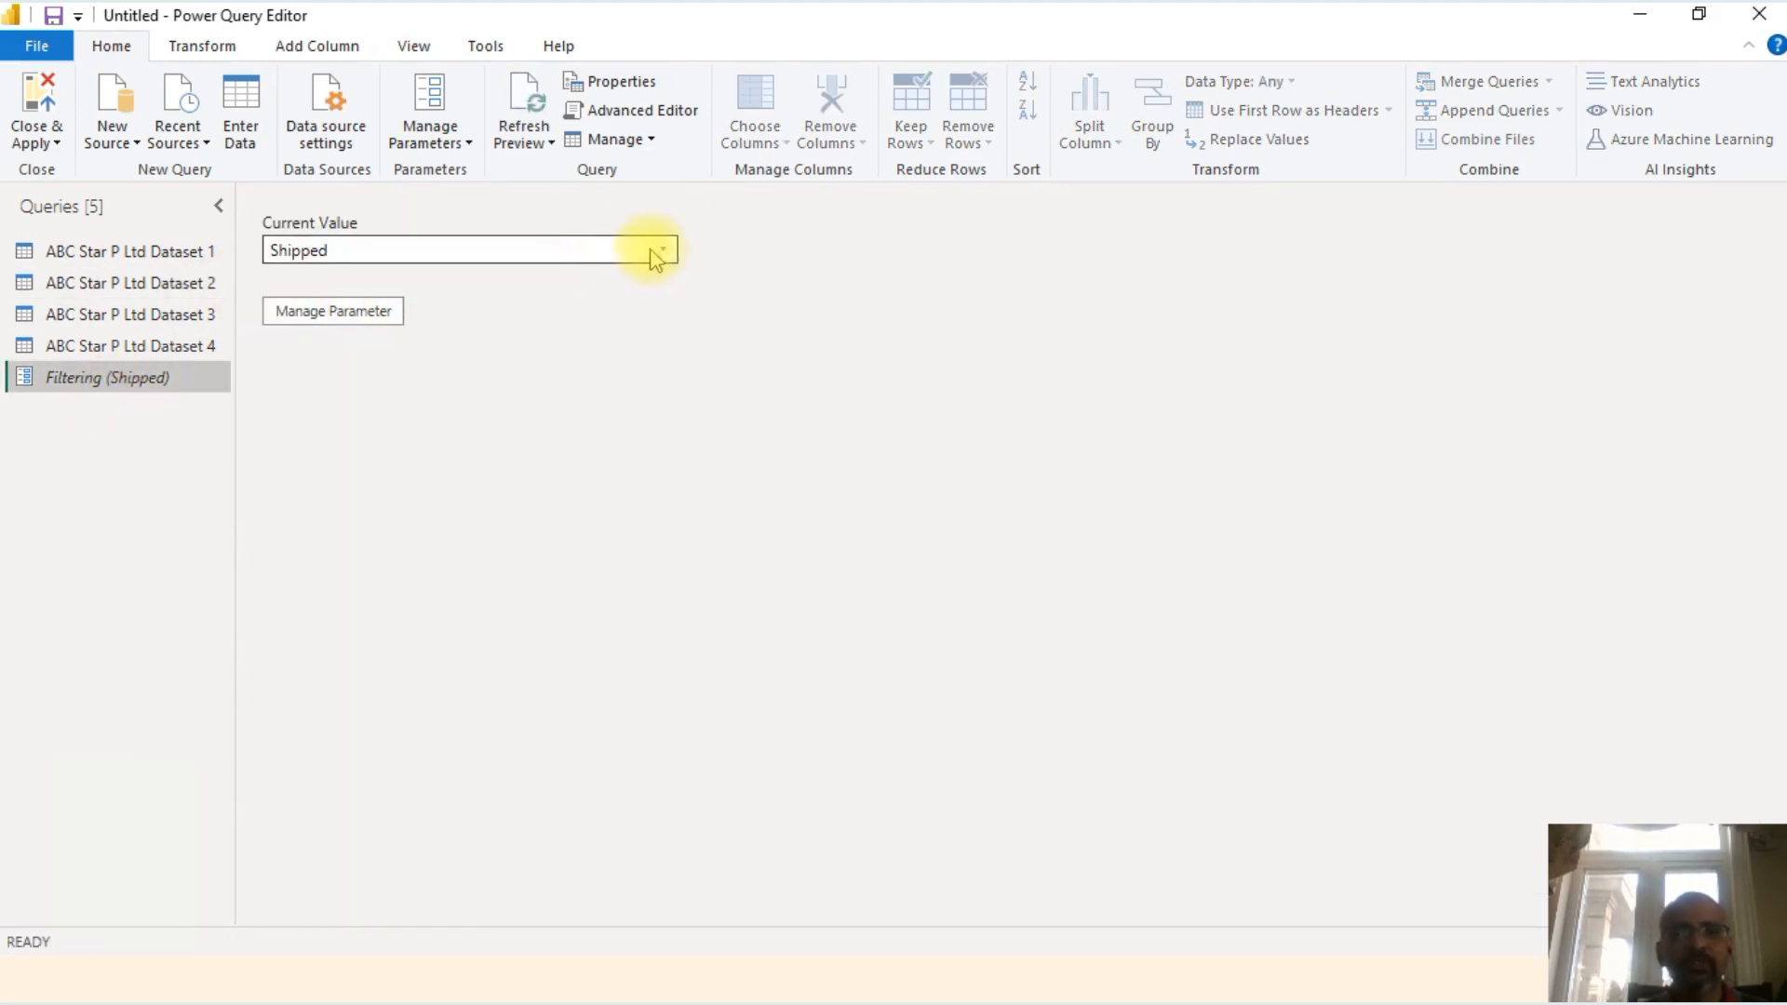
{"action": "left_click", "coordinate": [660, 251]}
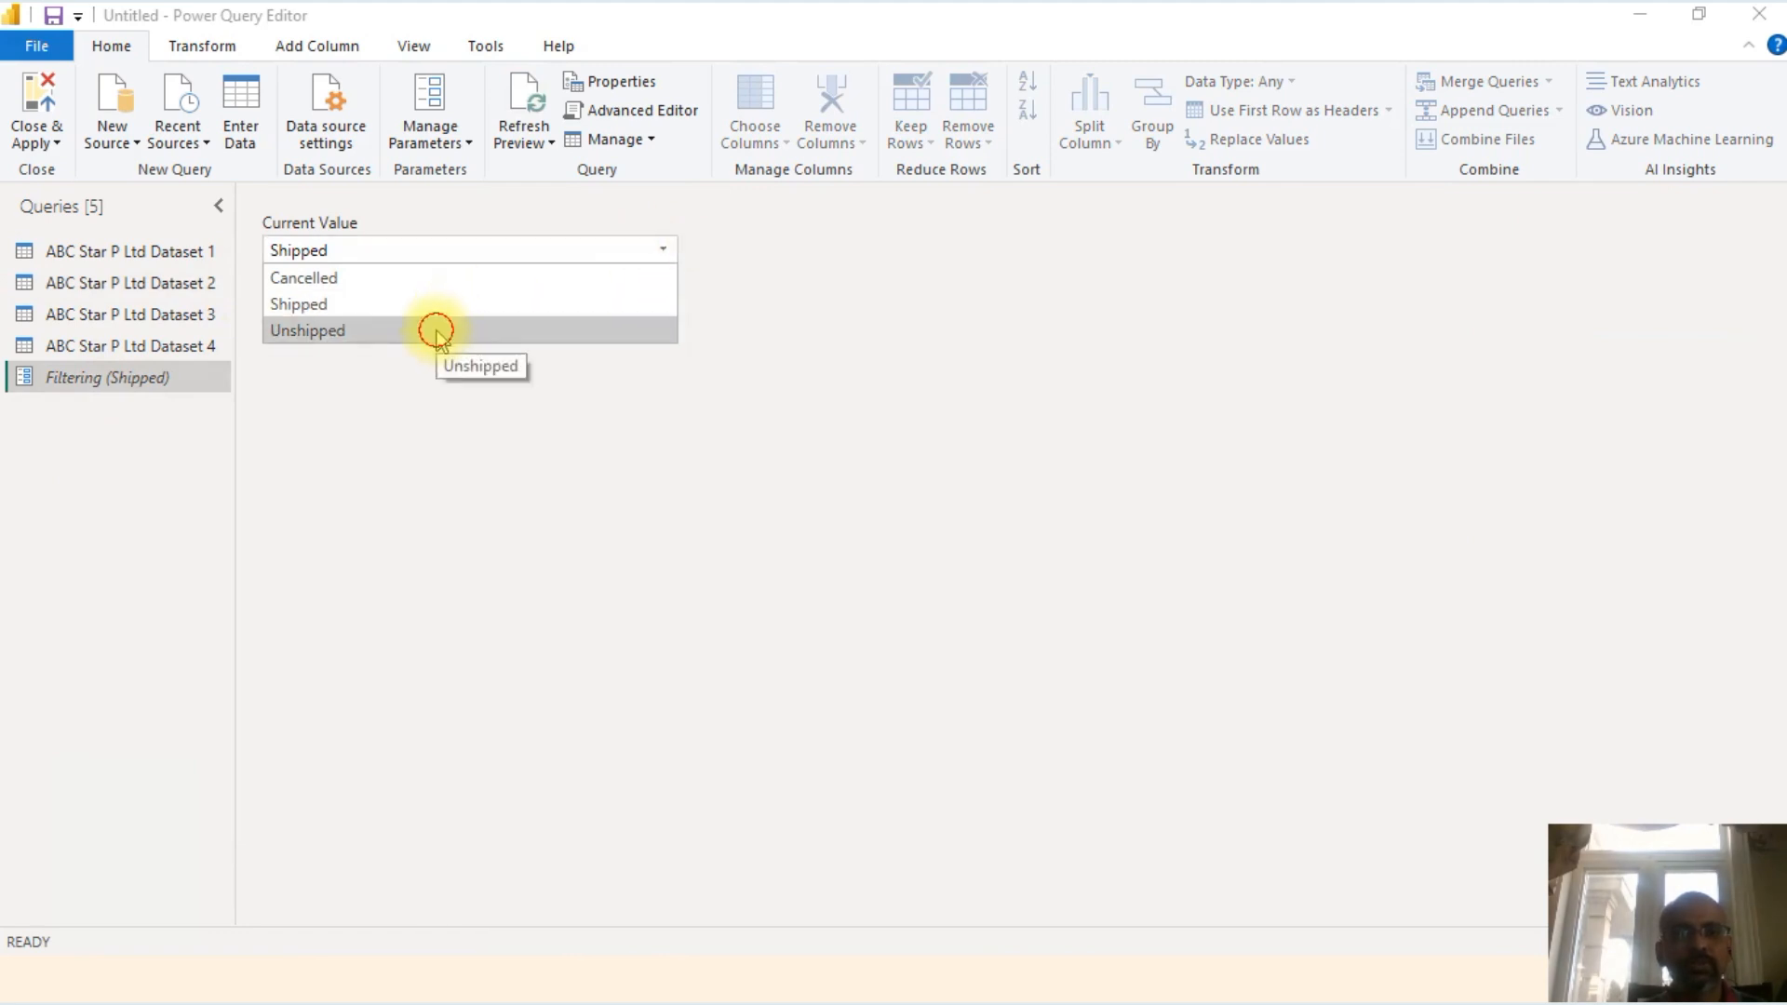
{"action": "left_click", "coordinate": [436, 331]}
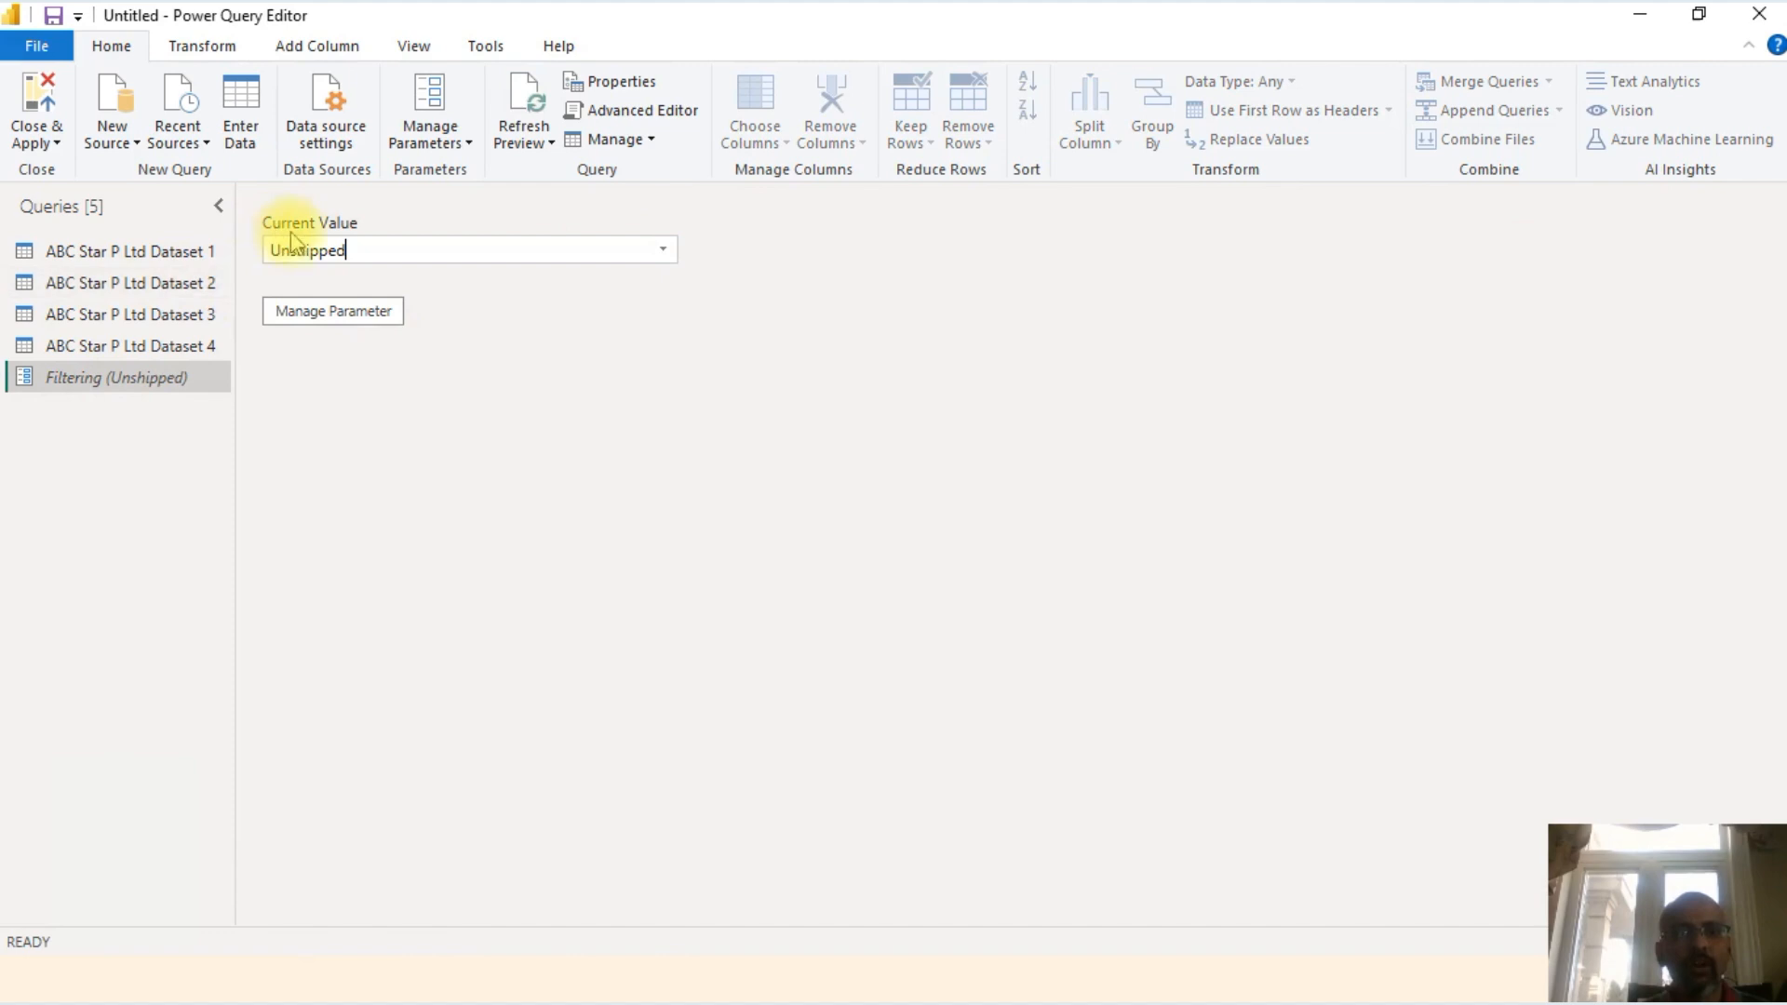
{"action": "double_click", "coordinate": [193, 283]}
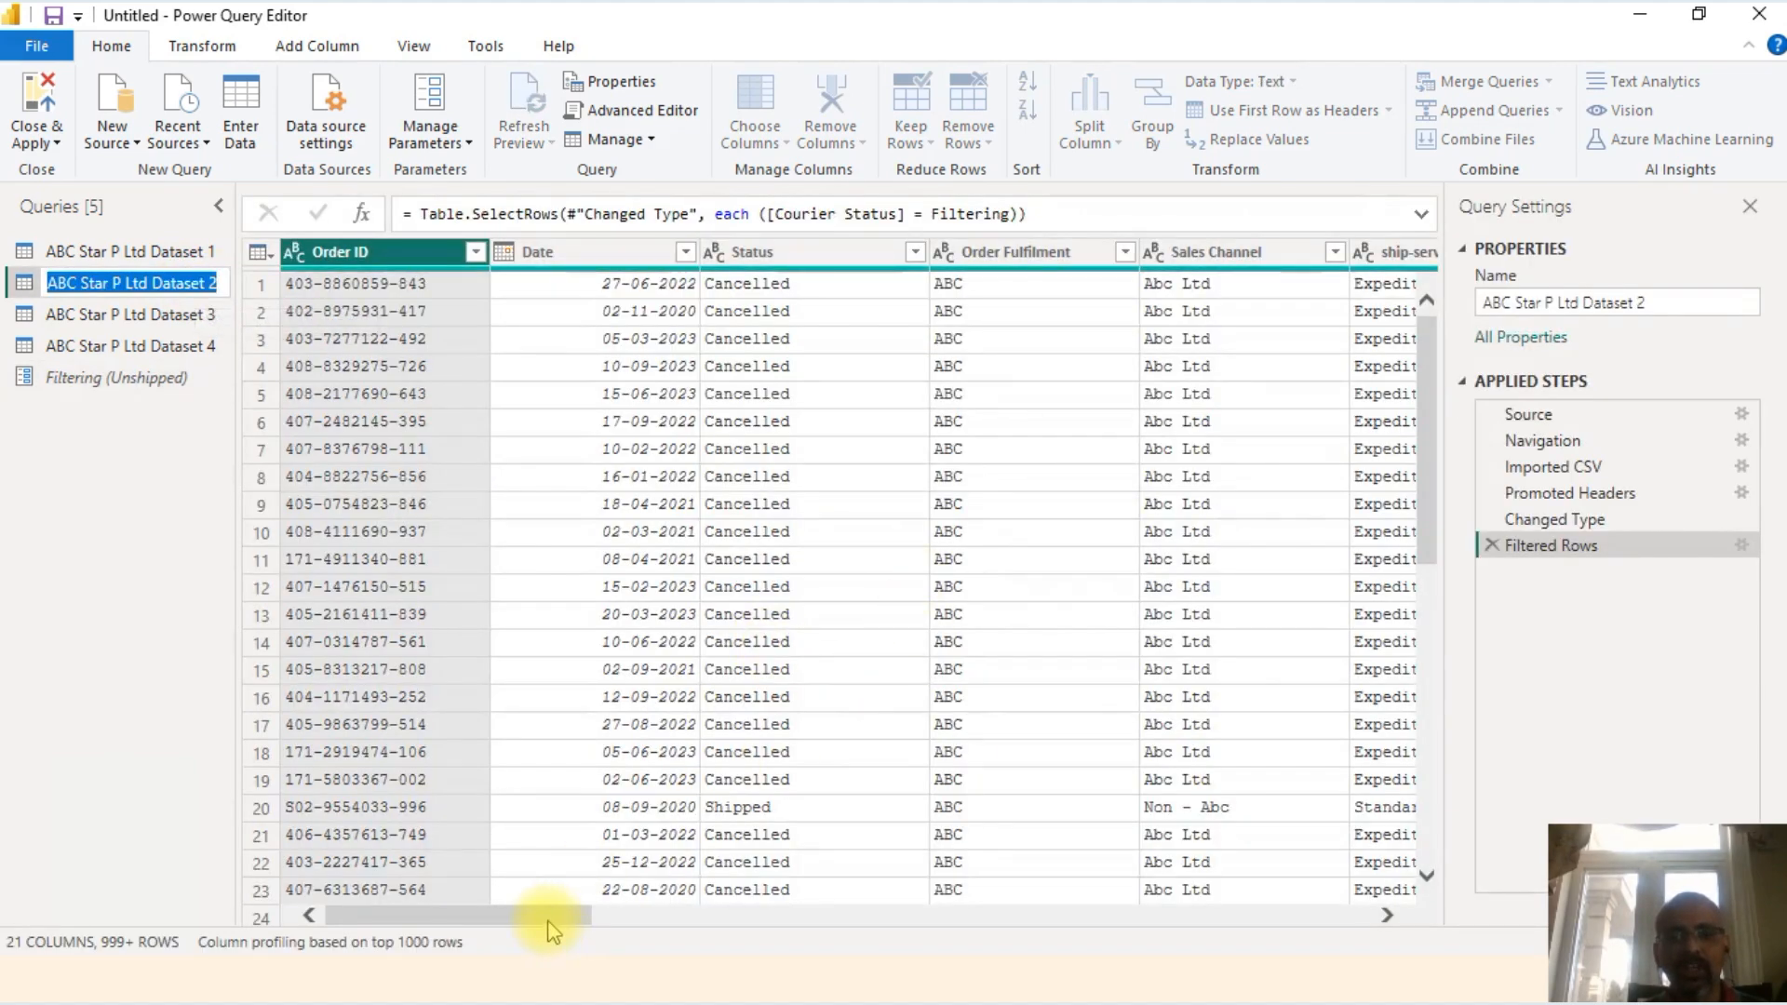
{"action": "left_click_drag", "start_coordinate": [547, 922], "coordinate": [982, 938]}
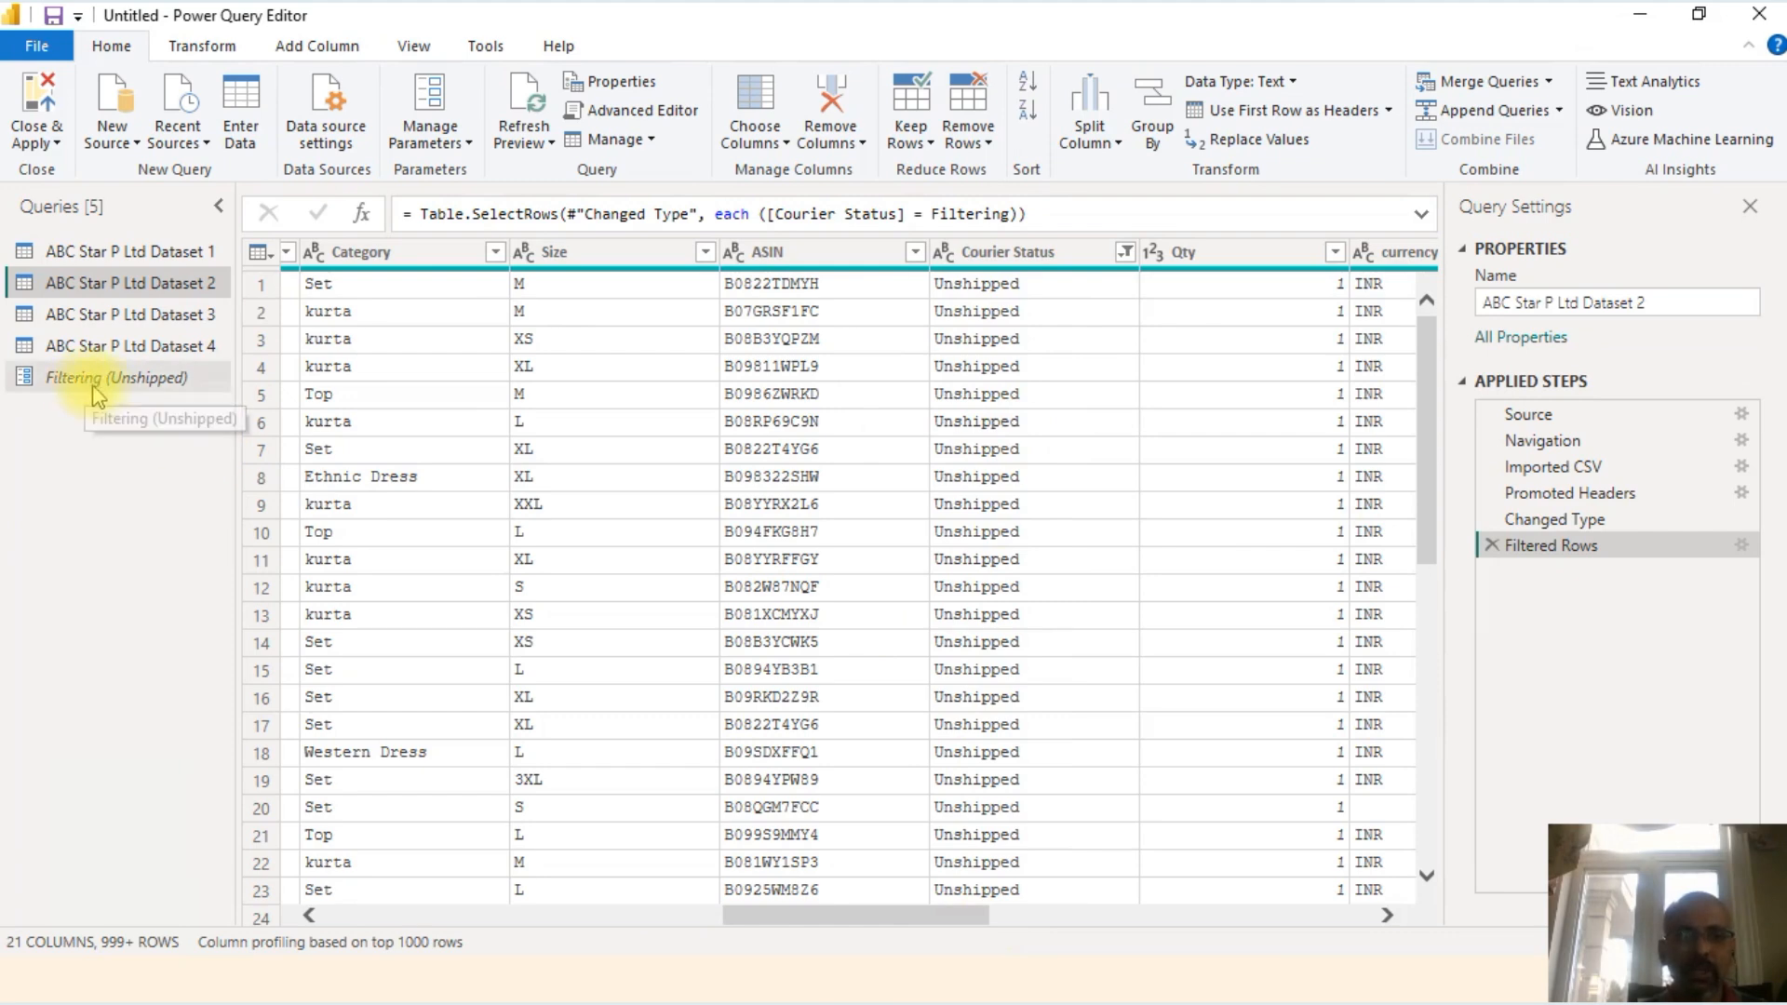
Step: Set the Filtering parameter's current value to Cancelled and check Dataset 2's Courier Status column and its filter formula
{"action": "left_click", "coordinate": [173, 379]}
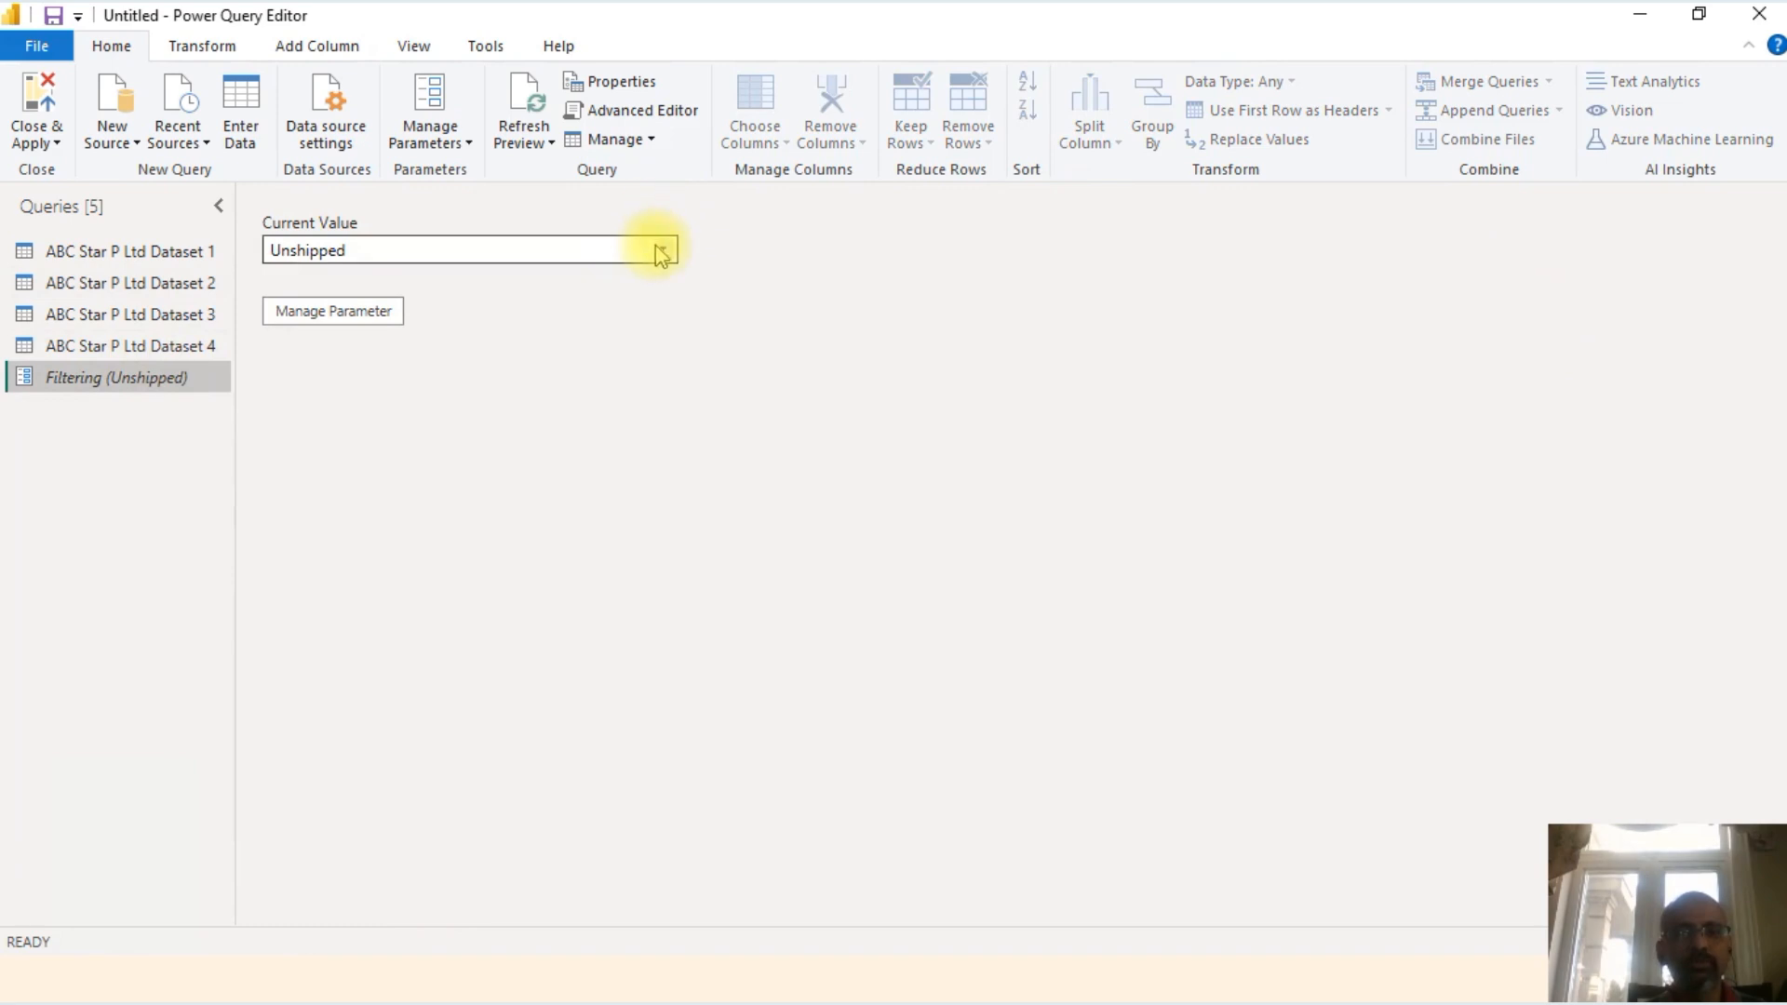
{"action": "left_click", "coordinate": [663, 252]}
{"action": "left_click", "coordinate": [419, 277]}
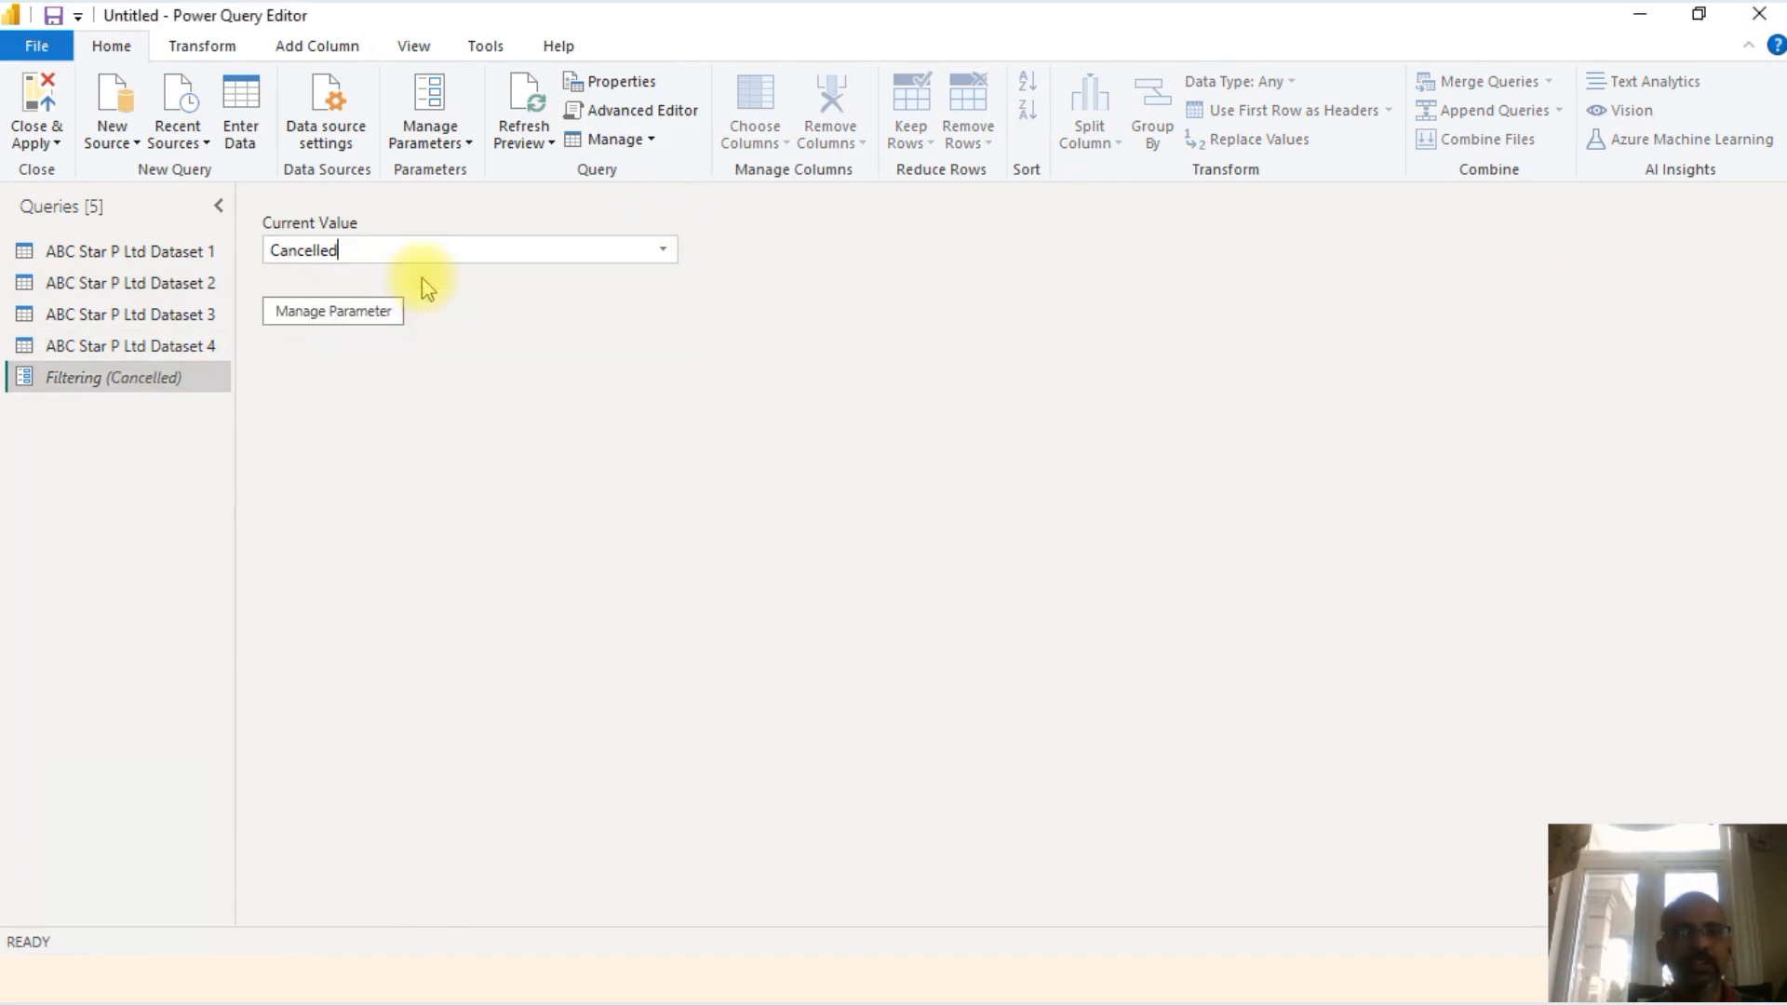
{"action": "left_click", "coordinate": [181, 286]}
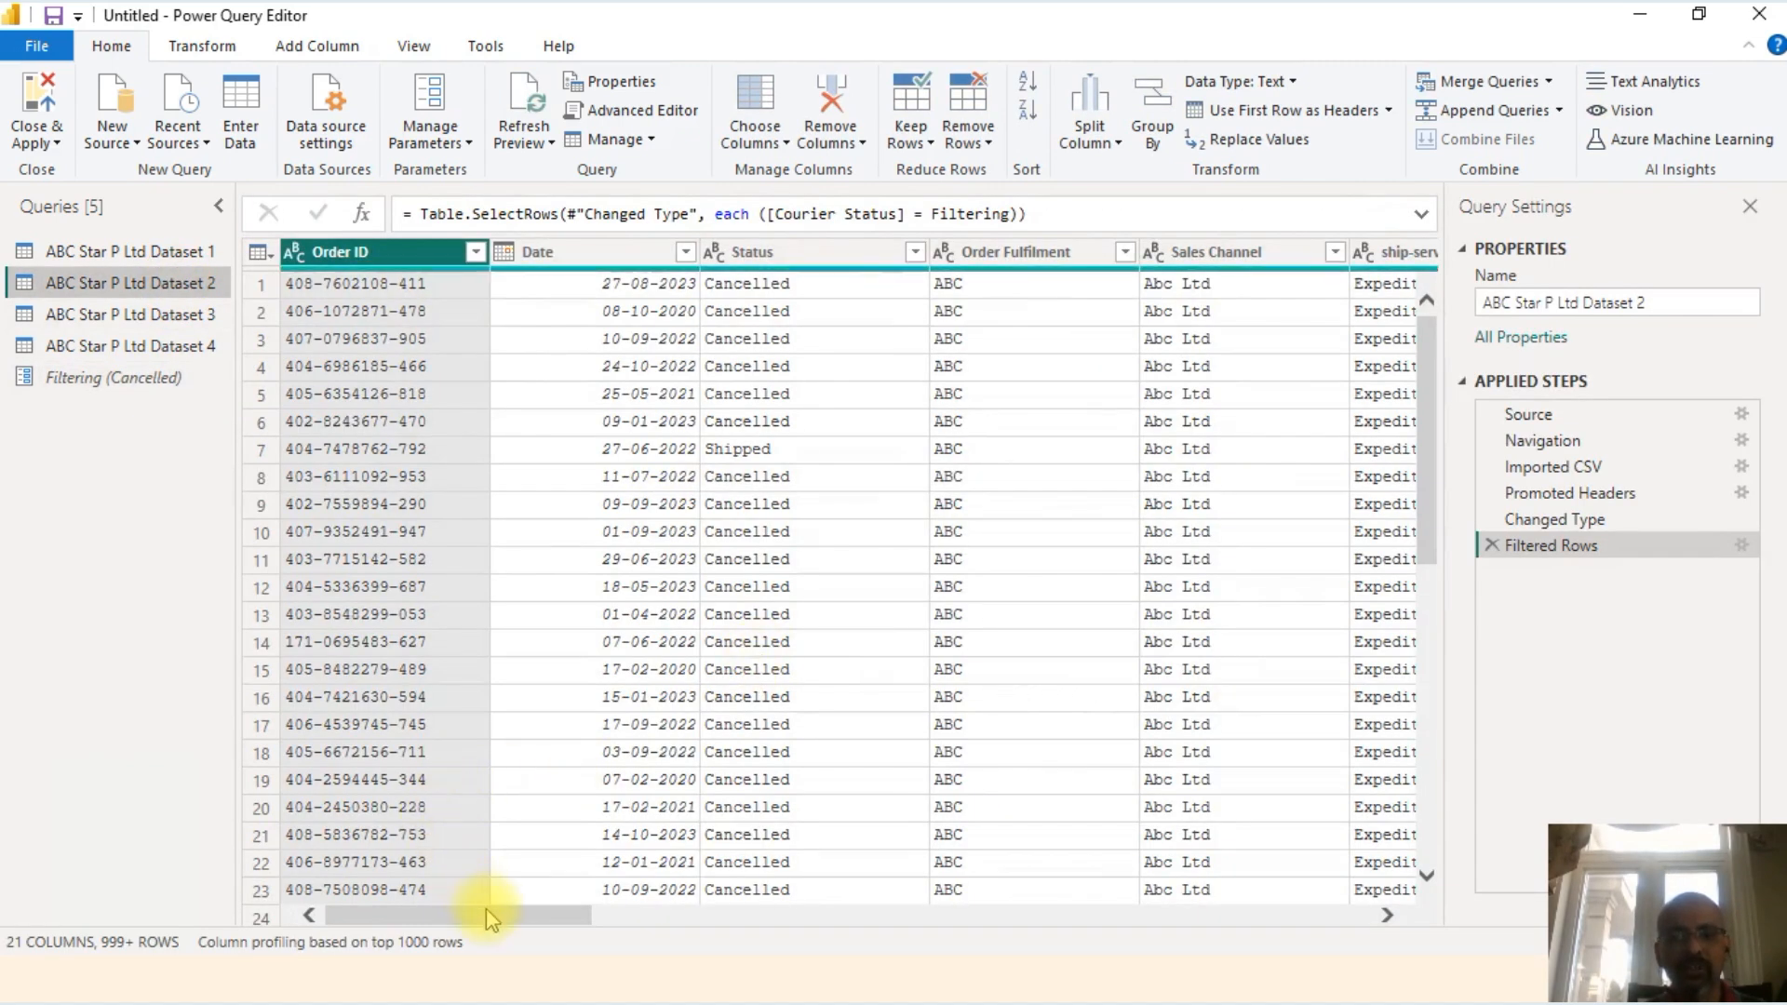
{"action": "left_click_drag", "start_coordinate": [489, 916], "coordinate": [899, 925]}
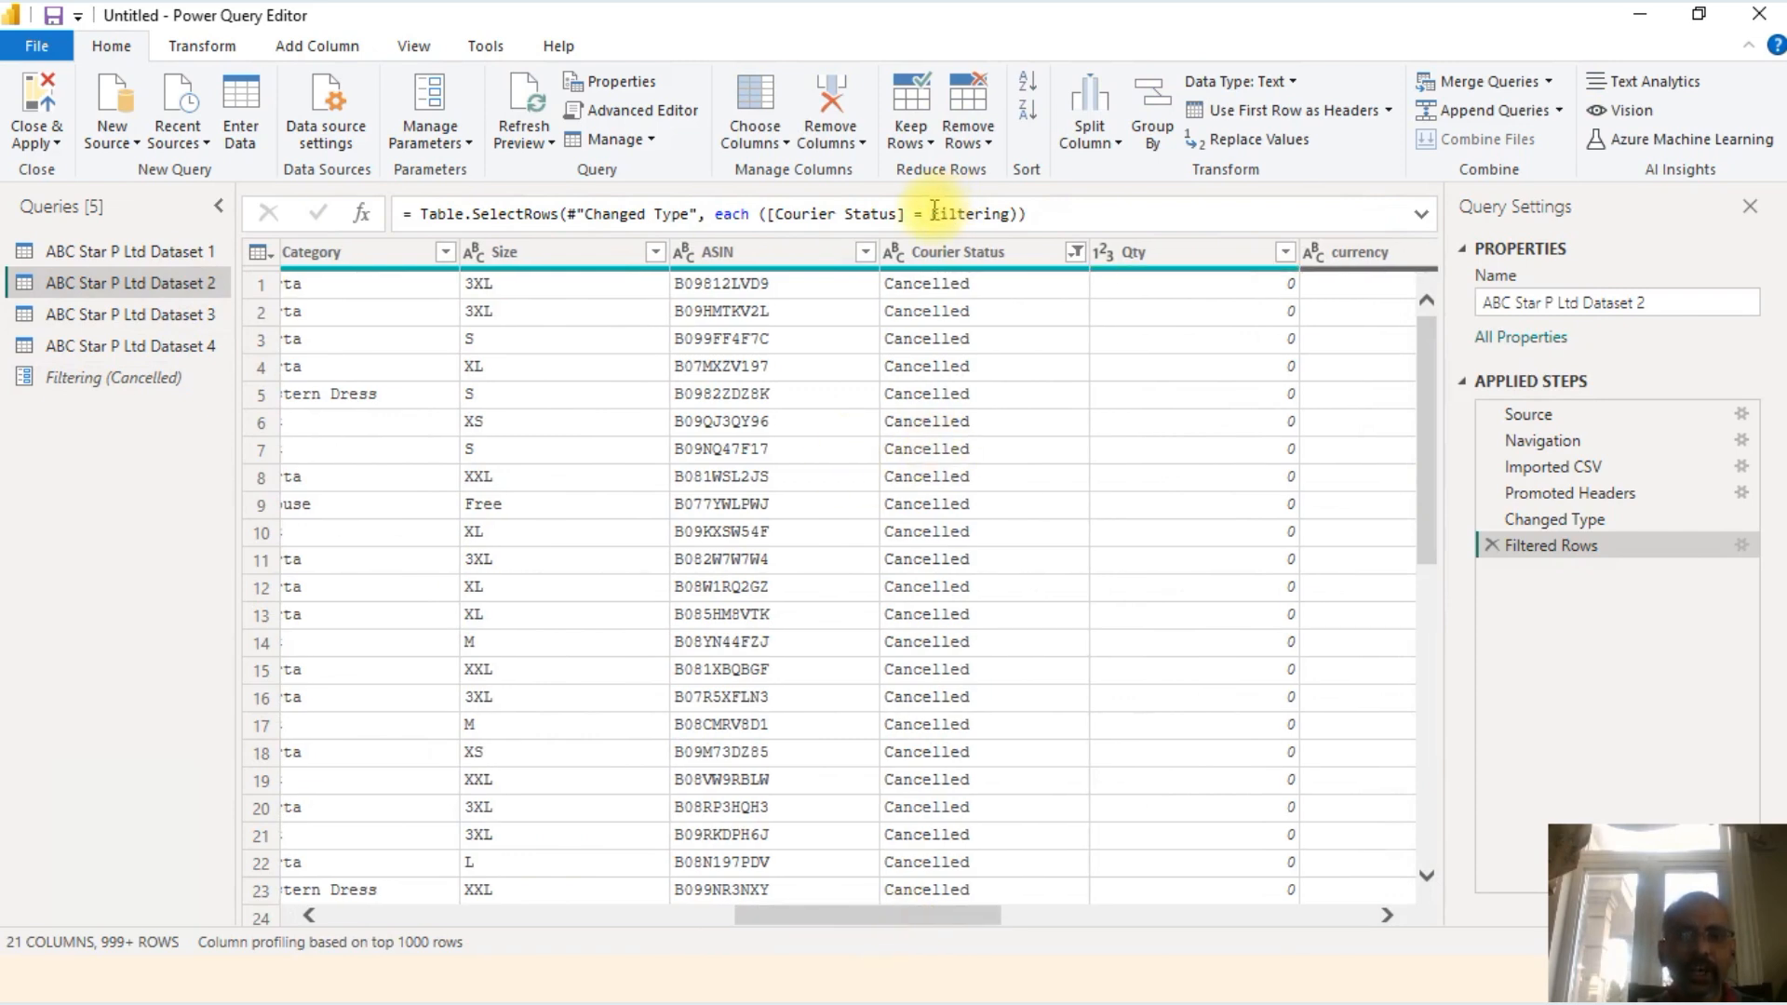
{"action": "left_click_drag", "start_coordinate": [933, 214], "coordinate": [979, 214]}
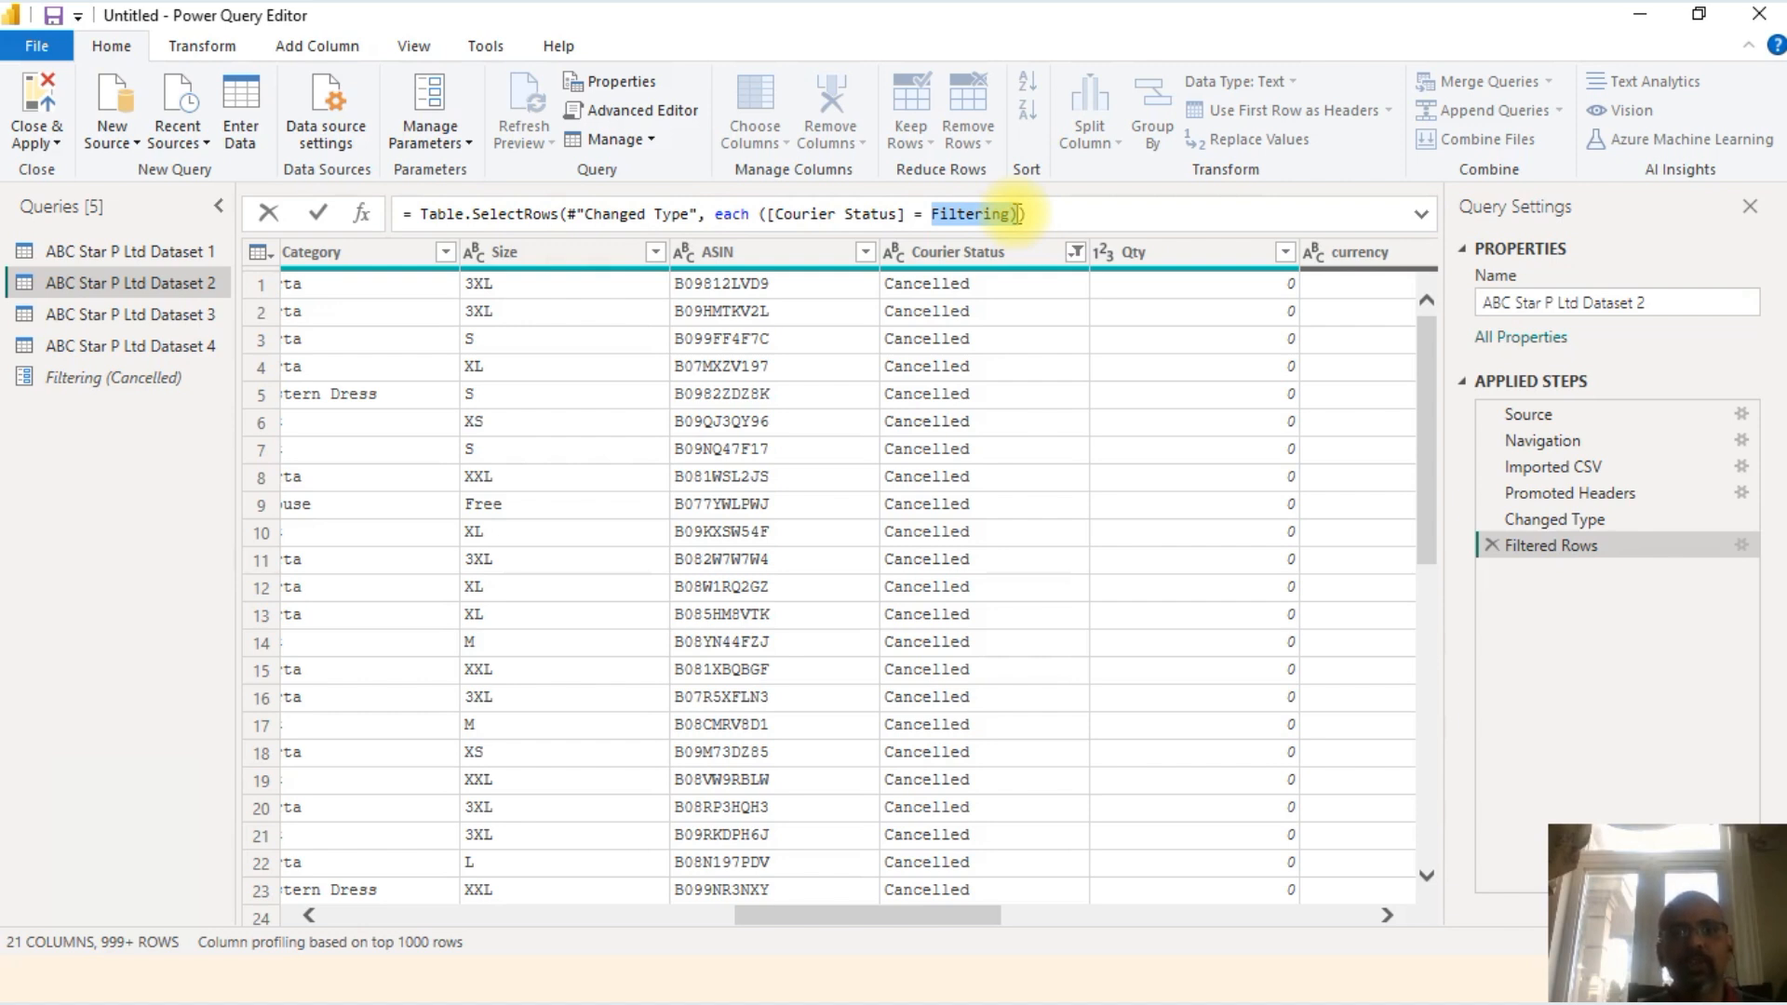
Step: Delete the Filtered Rows step from the applied steps of ABC Star P Ltd Dataset 2
{"action": "left_click", "coordinate": [1495, 543]}
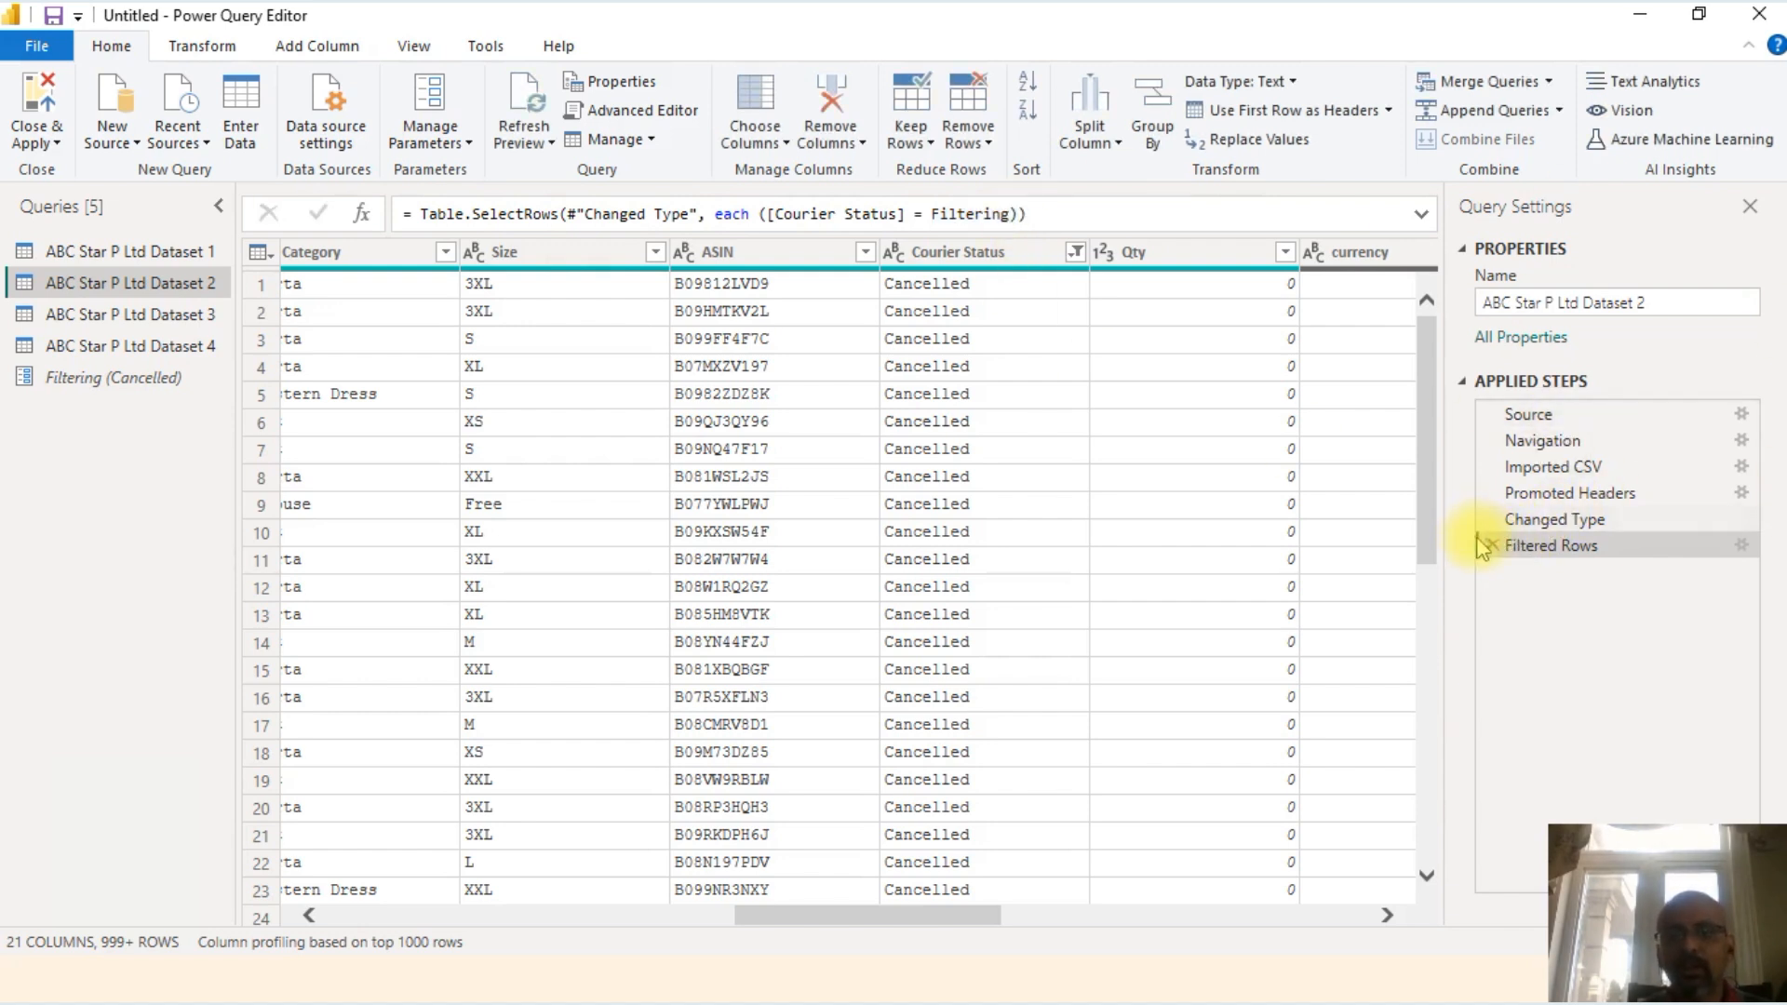
{"action": "left_click", "coordinate": [1492, 548]}
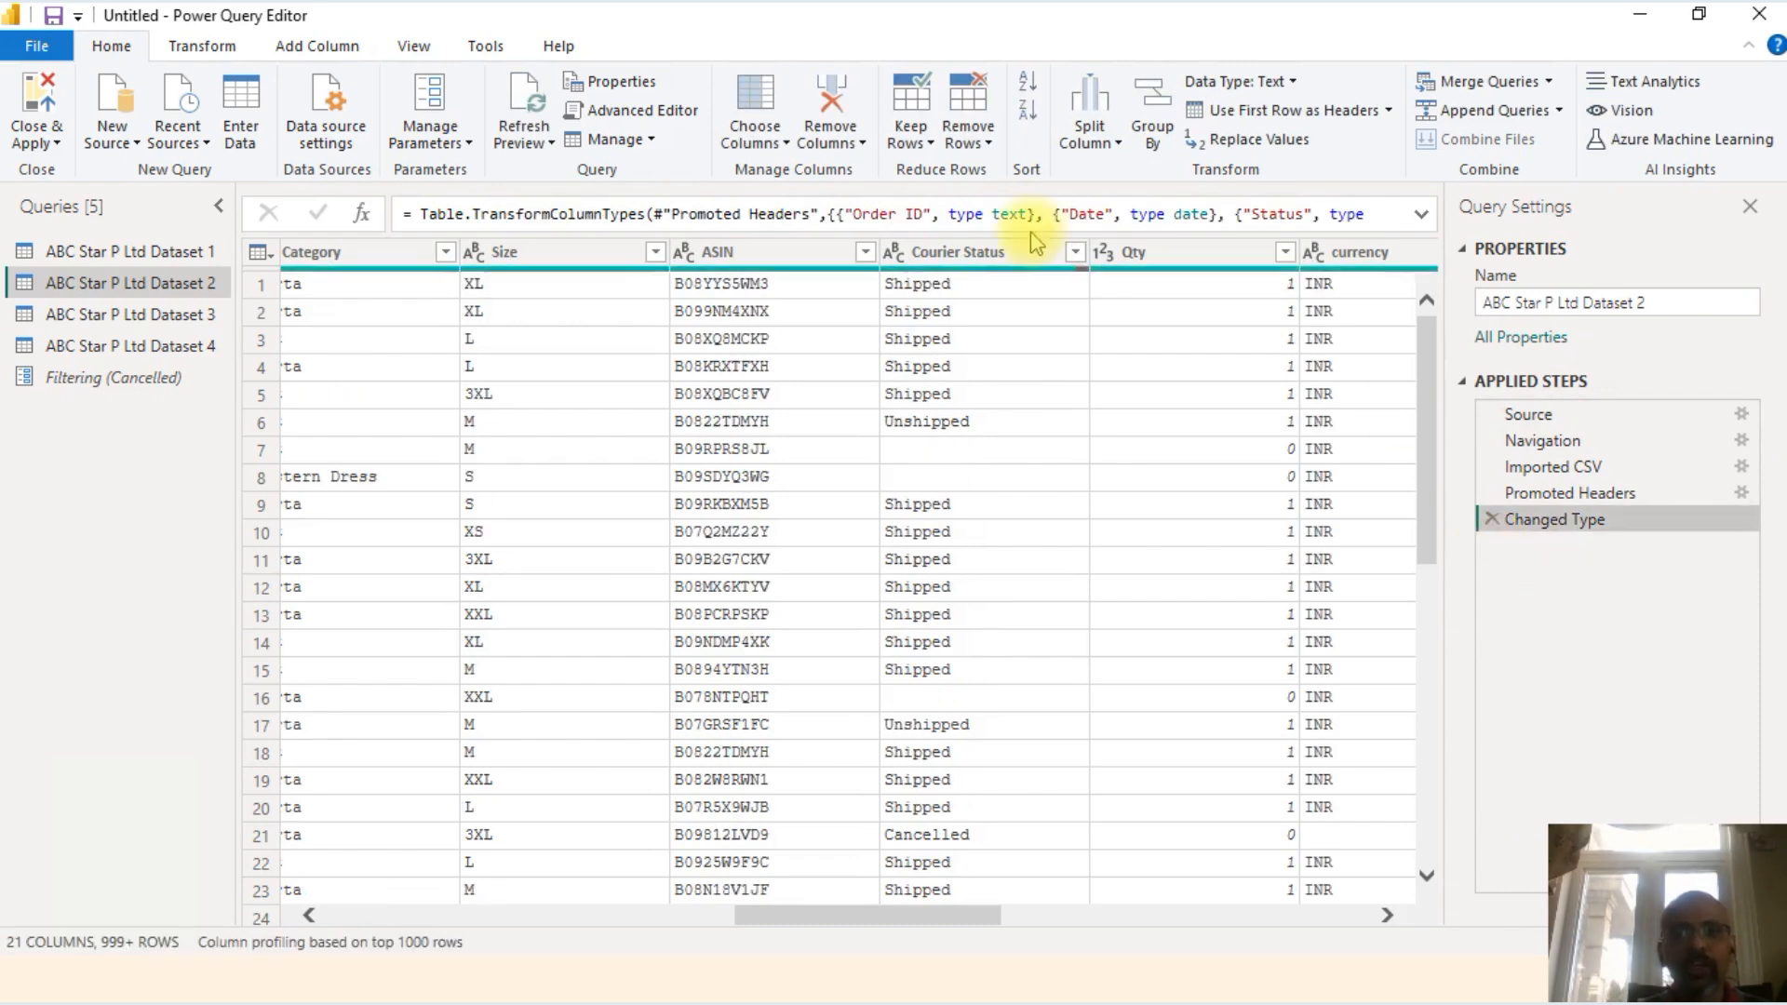
{"action": "left_click", "coordinate": [957, 260]}
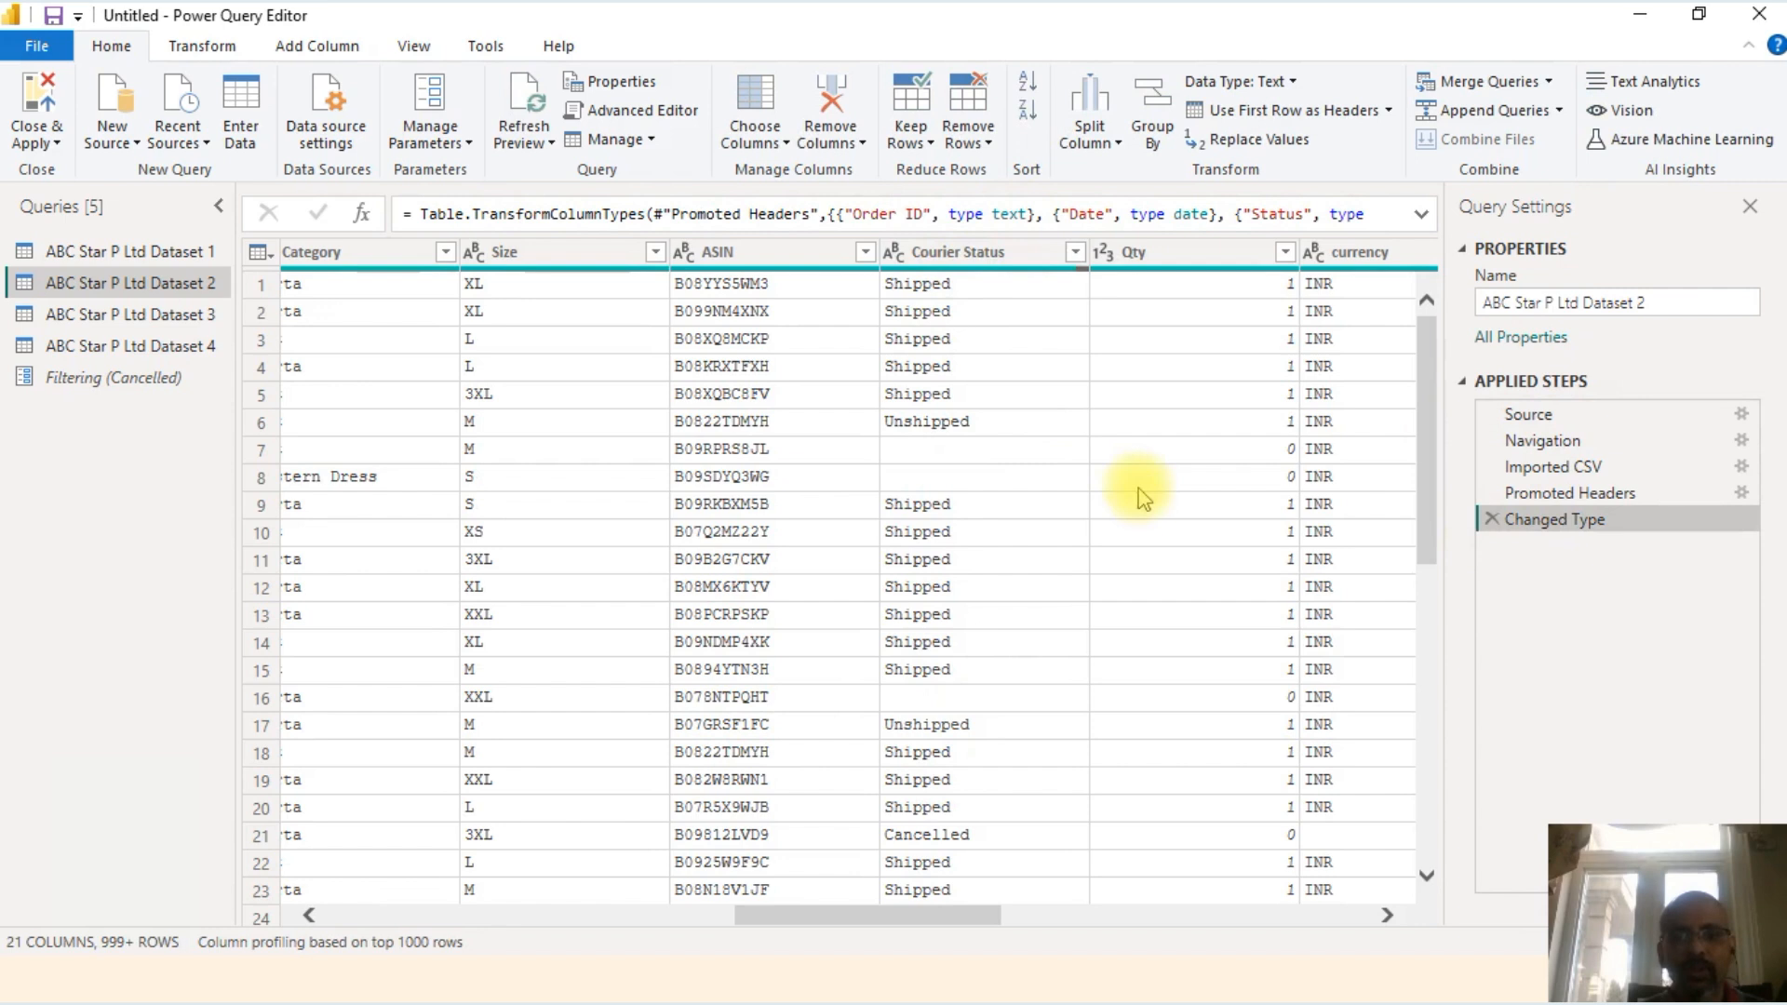
Step: Sort ABC Star P Ltd Dataset 2 by the Size column in ascending order
{"action": "right_click", "coordinate": [560, 255]}
{"action": "left_click", "coordinate": [524, 377]}
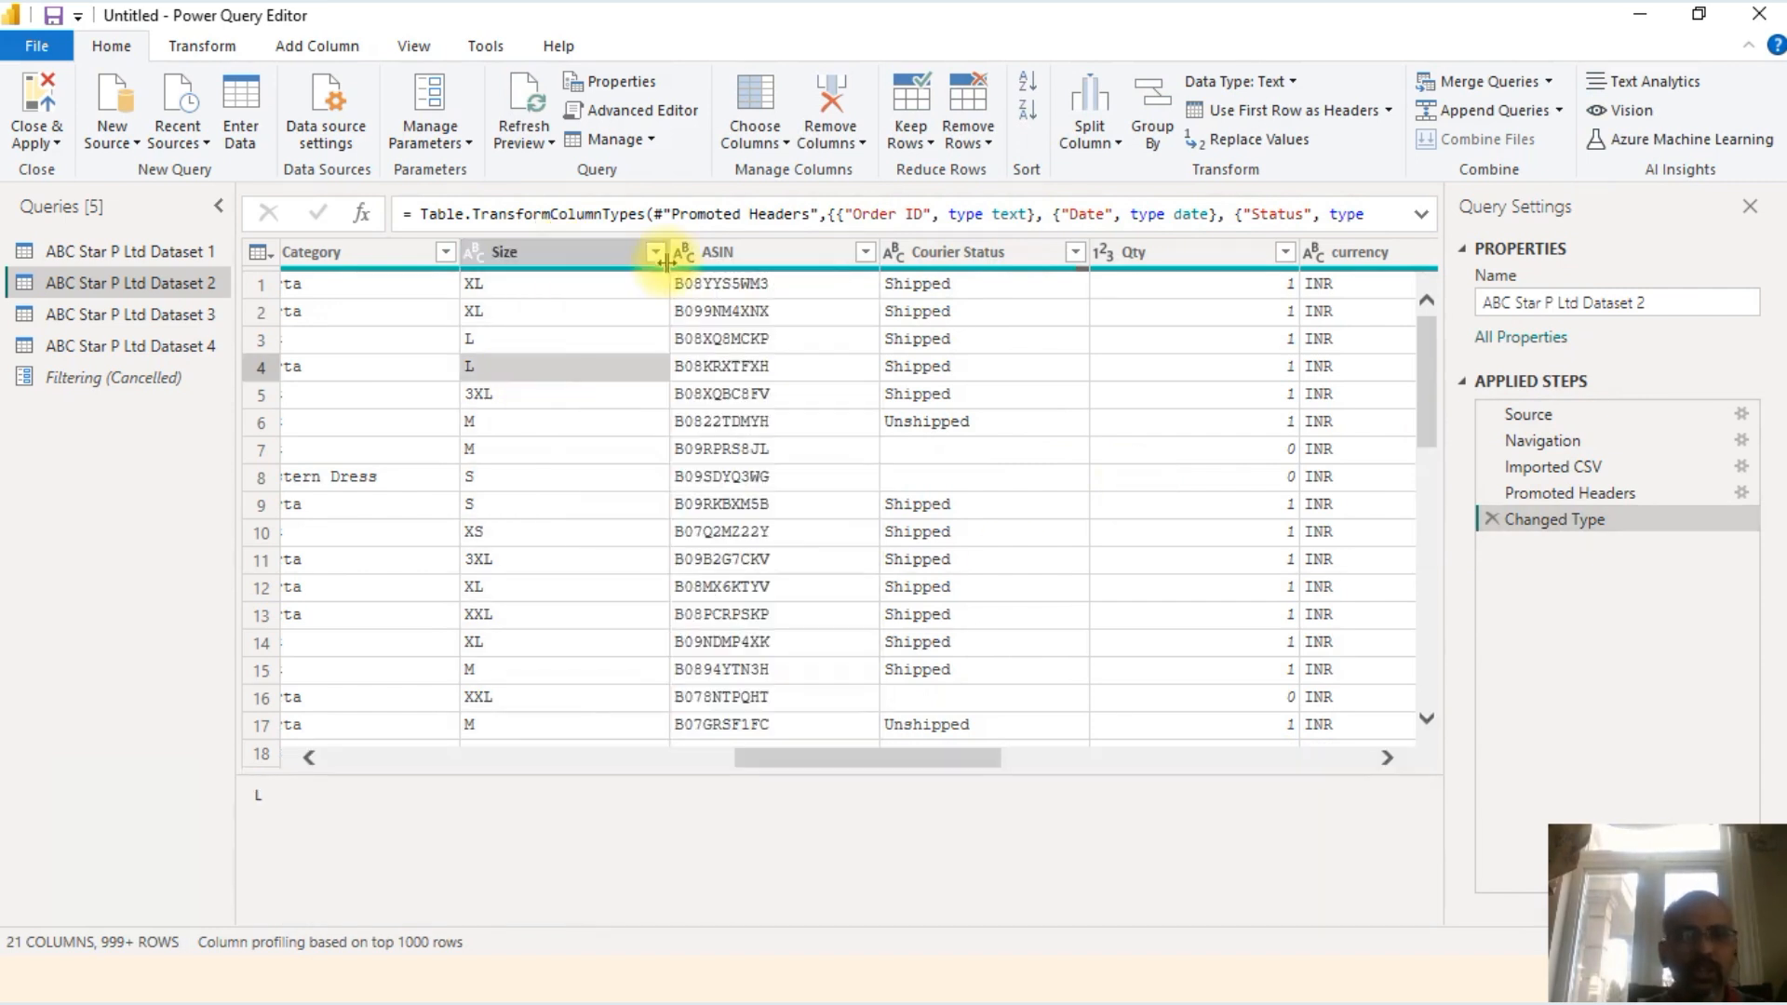
{"action": "left_click", "coordinate": [656, 253]}
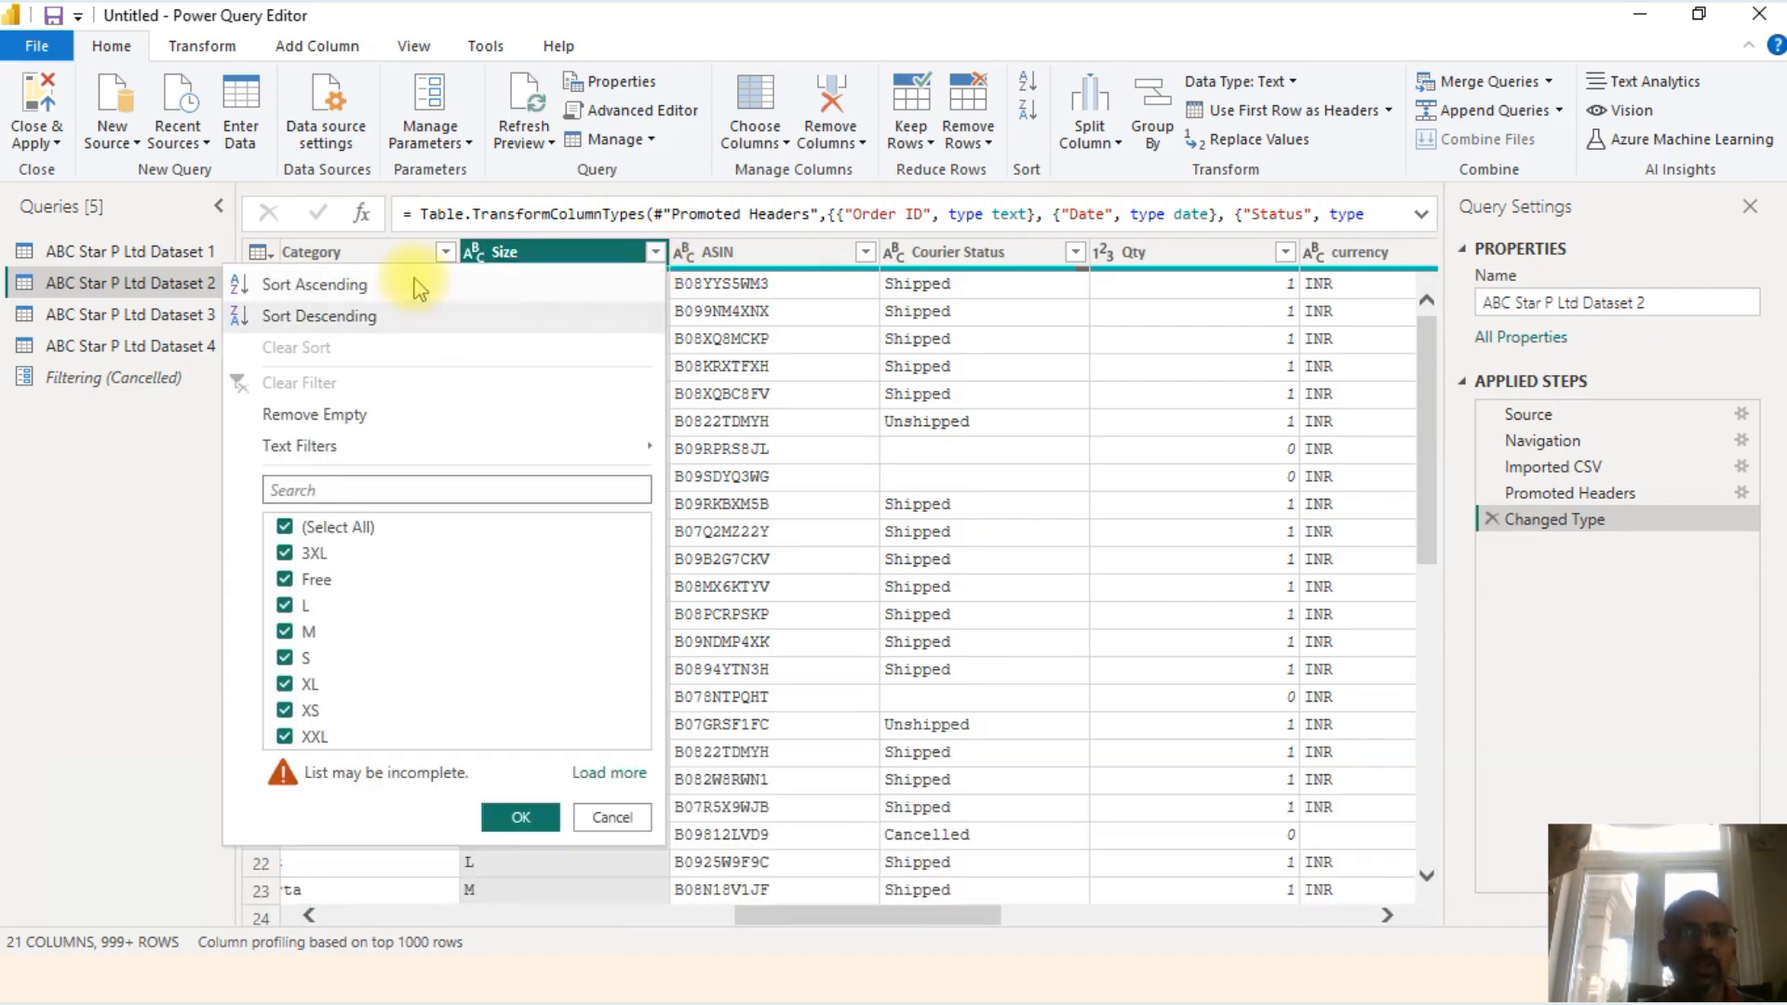
{"action": "left_click", "coordinate": [413, 286]}
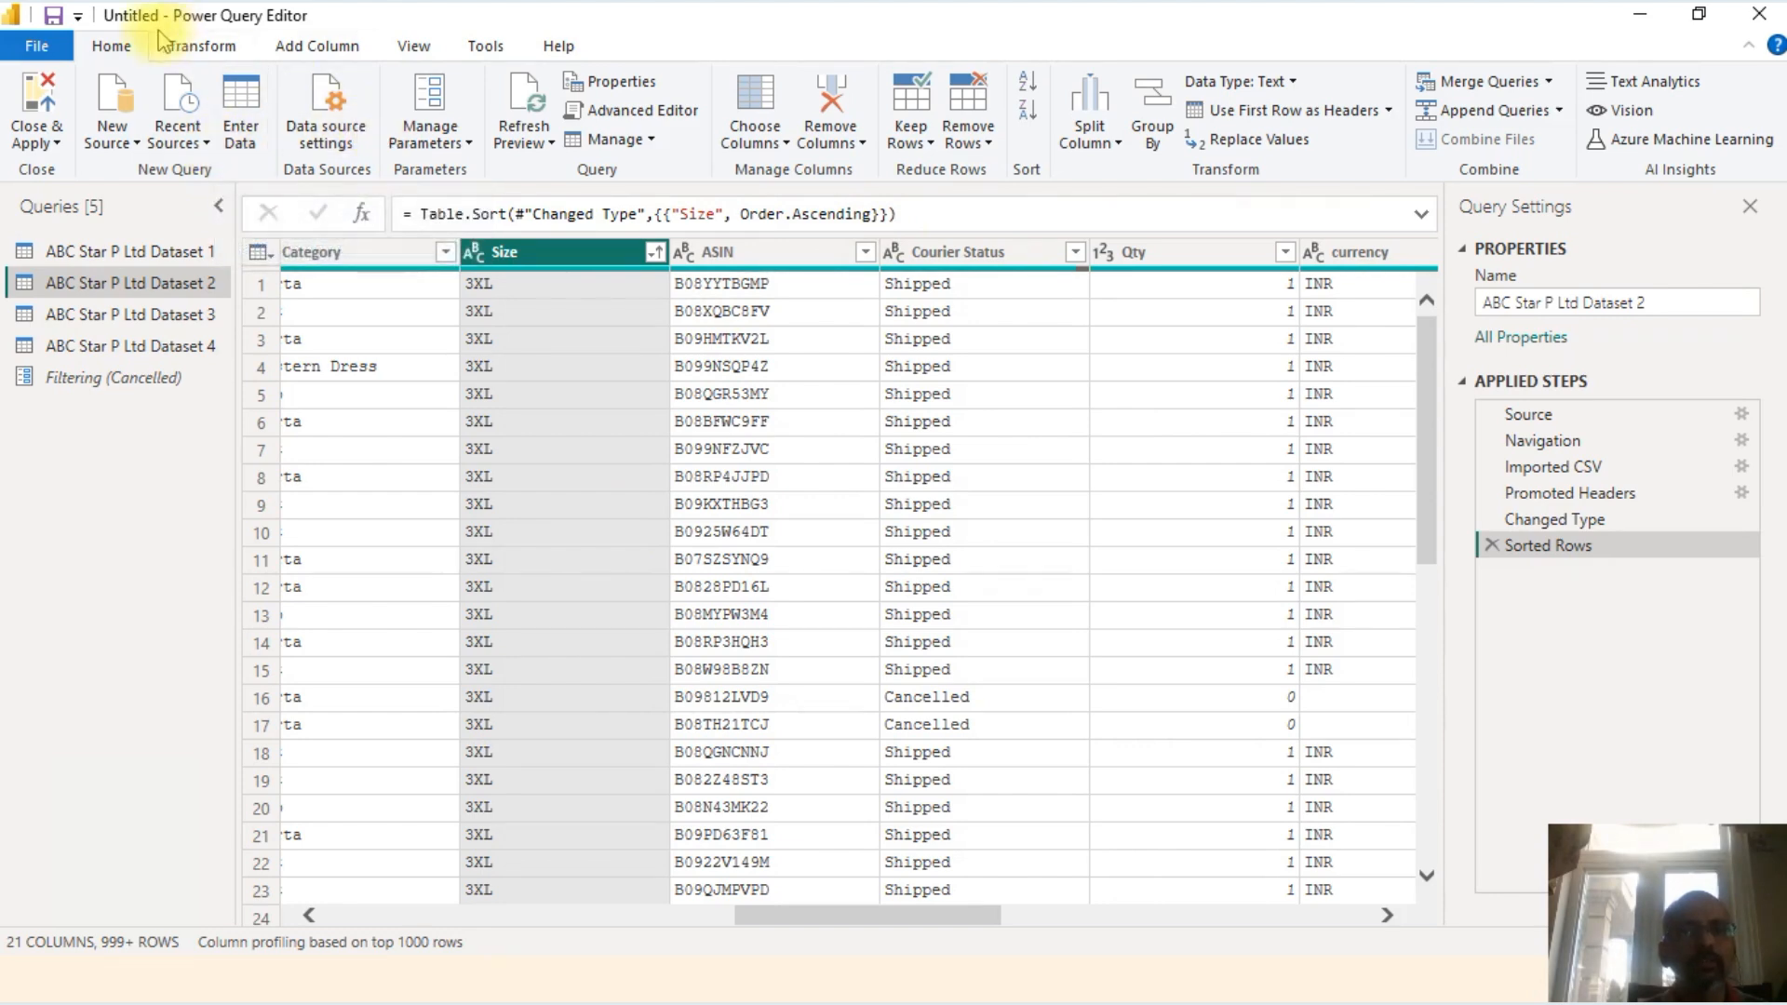
Step: Start a new parameter named Sorting with the description "Sorting the database"
{"action": "left_click", "coordinate": [437, 140]}
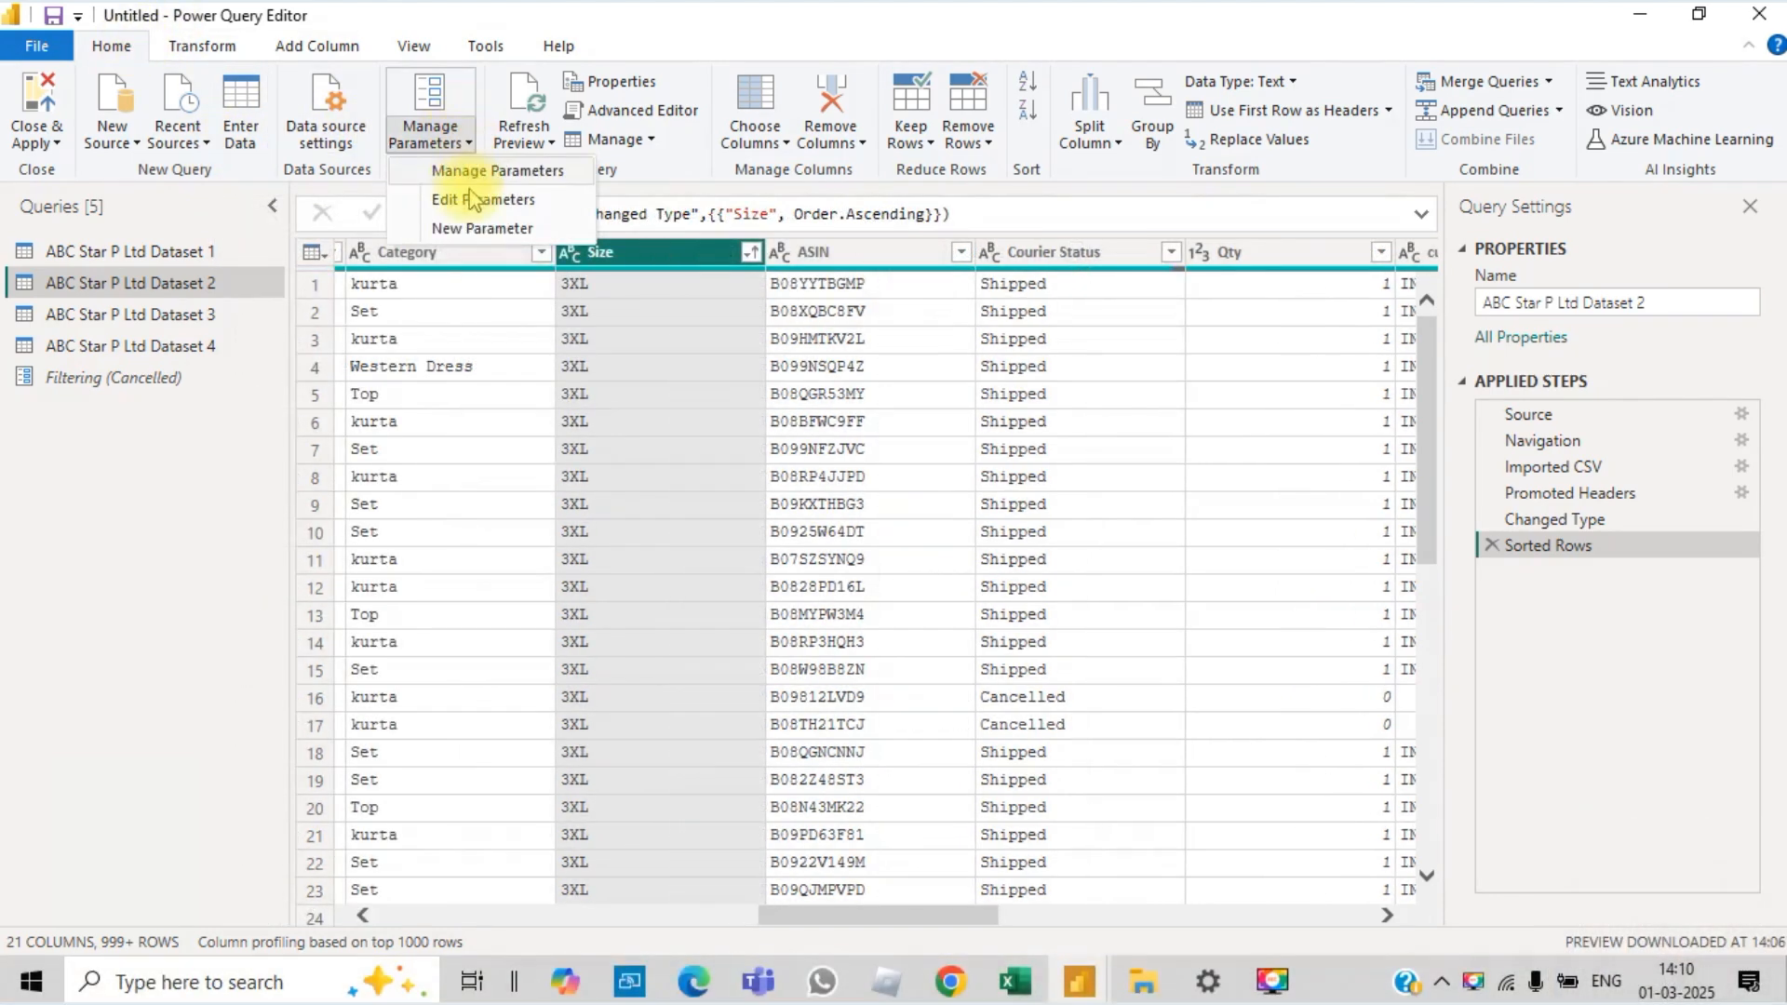
{"action": "left_click", "coordinate": [471, 229]}
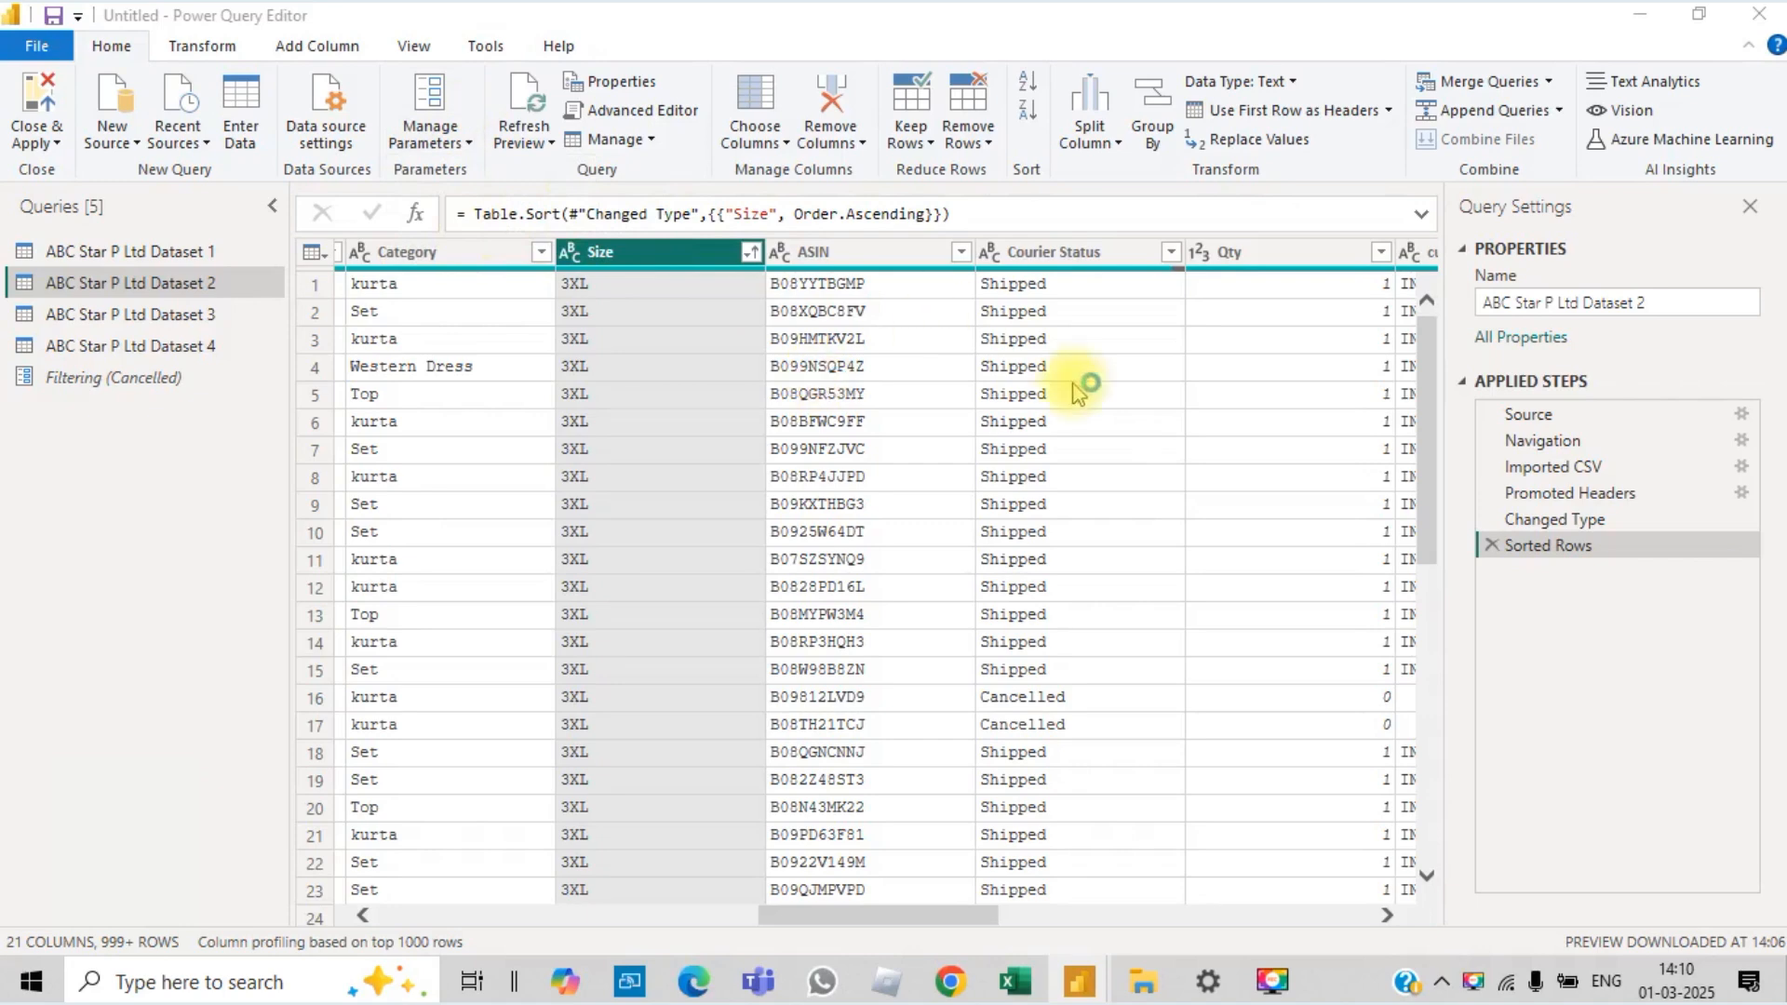
{"action": "double_click", "coordinate": [959, 173]}
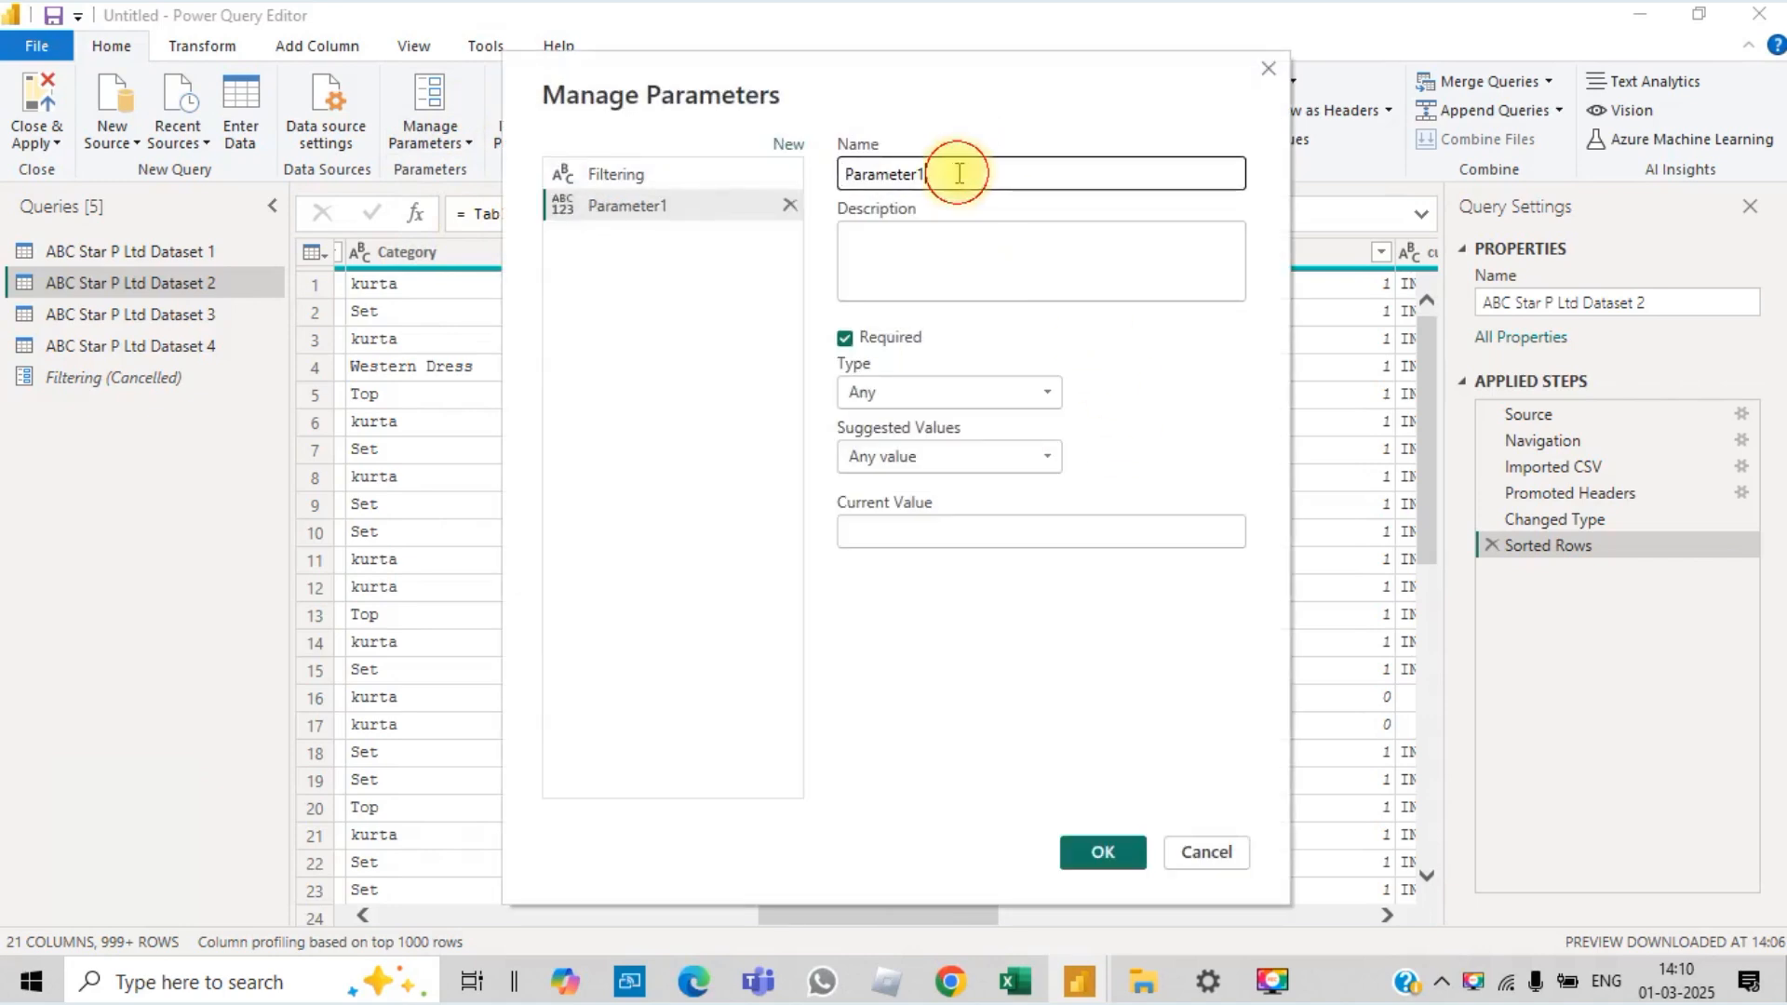
{"action": "key", "text": "Caps_Lock"}
{"action": "type", "text": "Sor"}
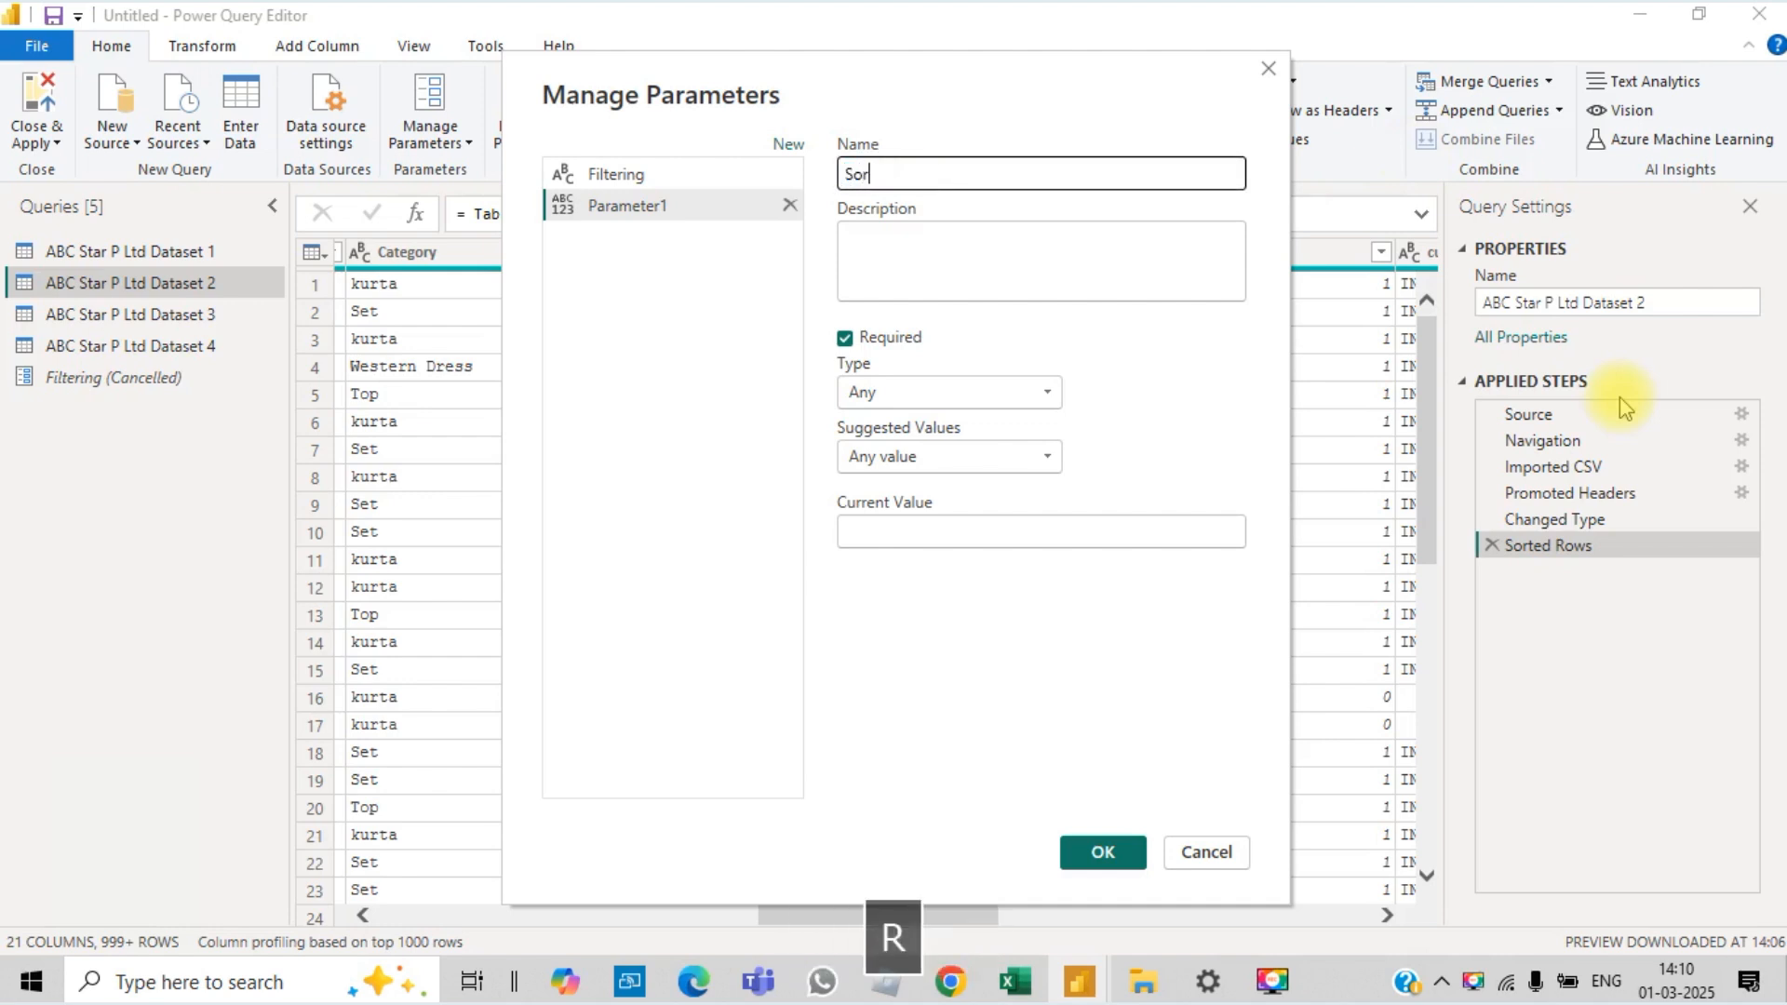
{"action": "type", "text": "ting"}
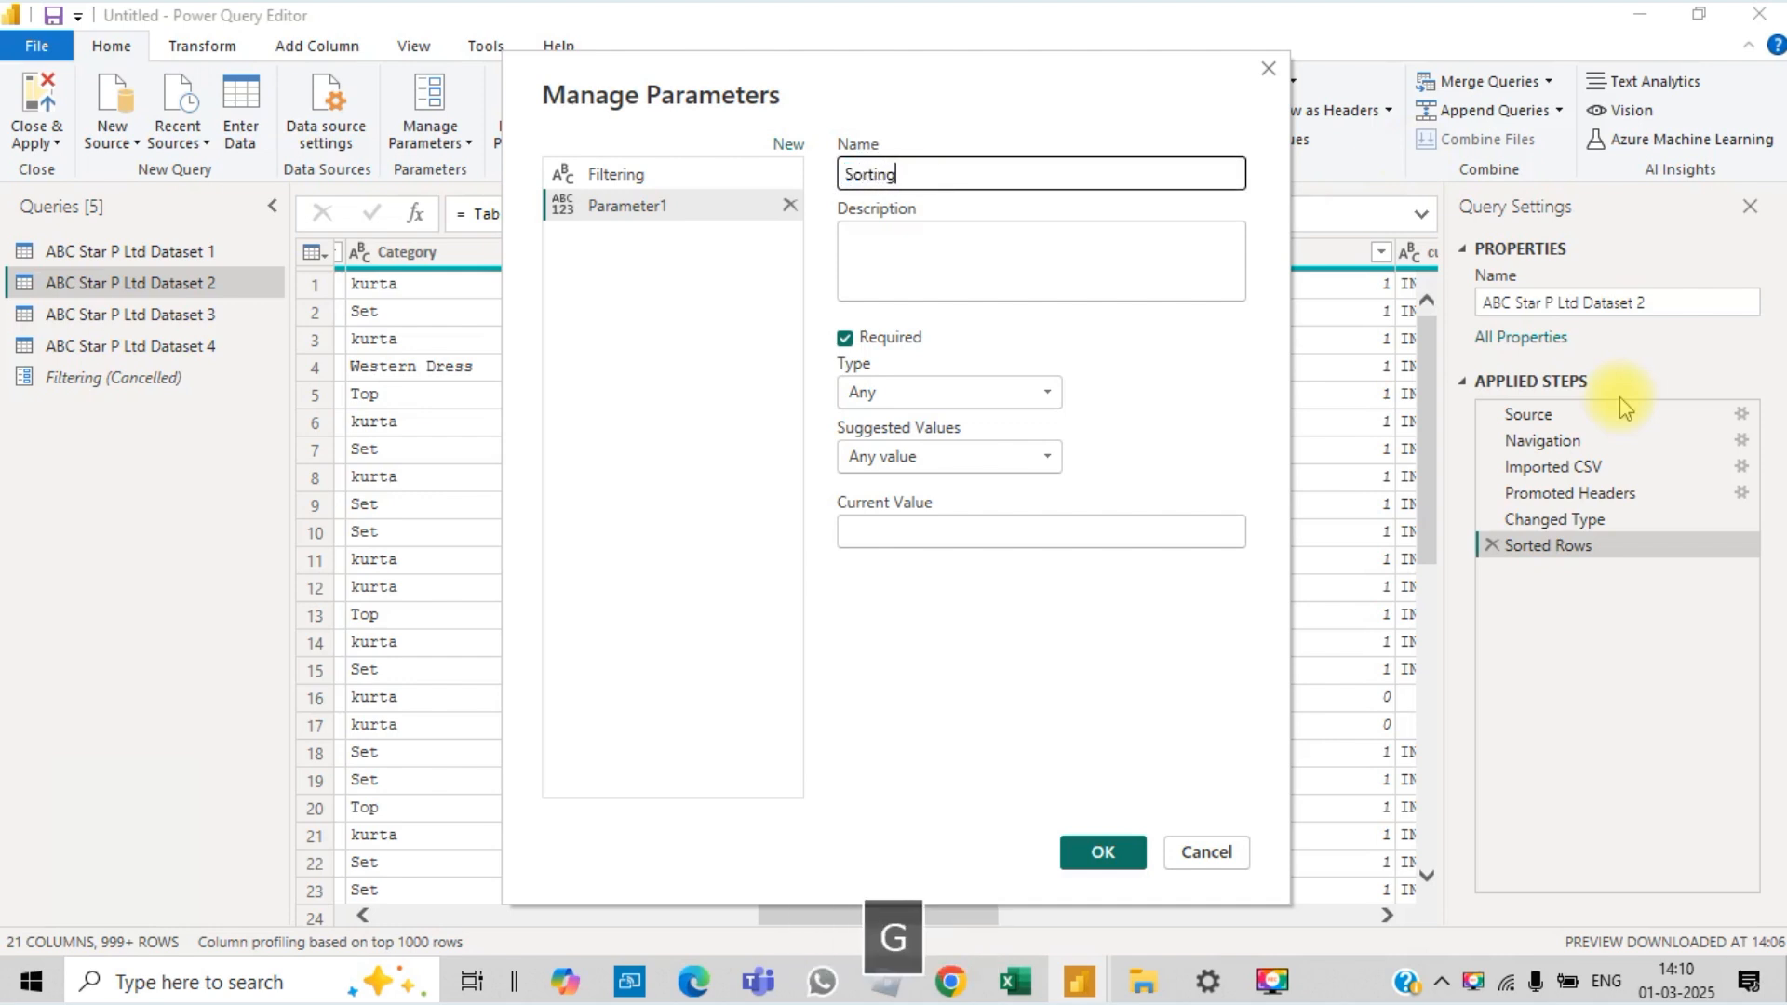
{"action": "left_click", "coordinate": [1119, 262]}
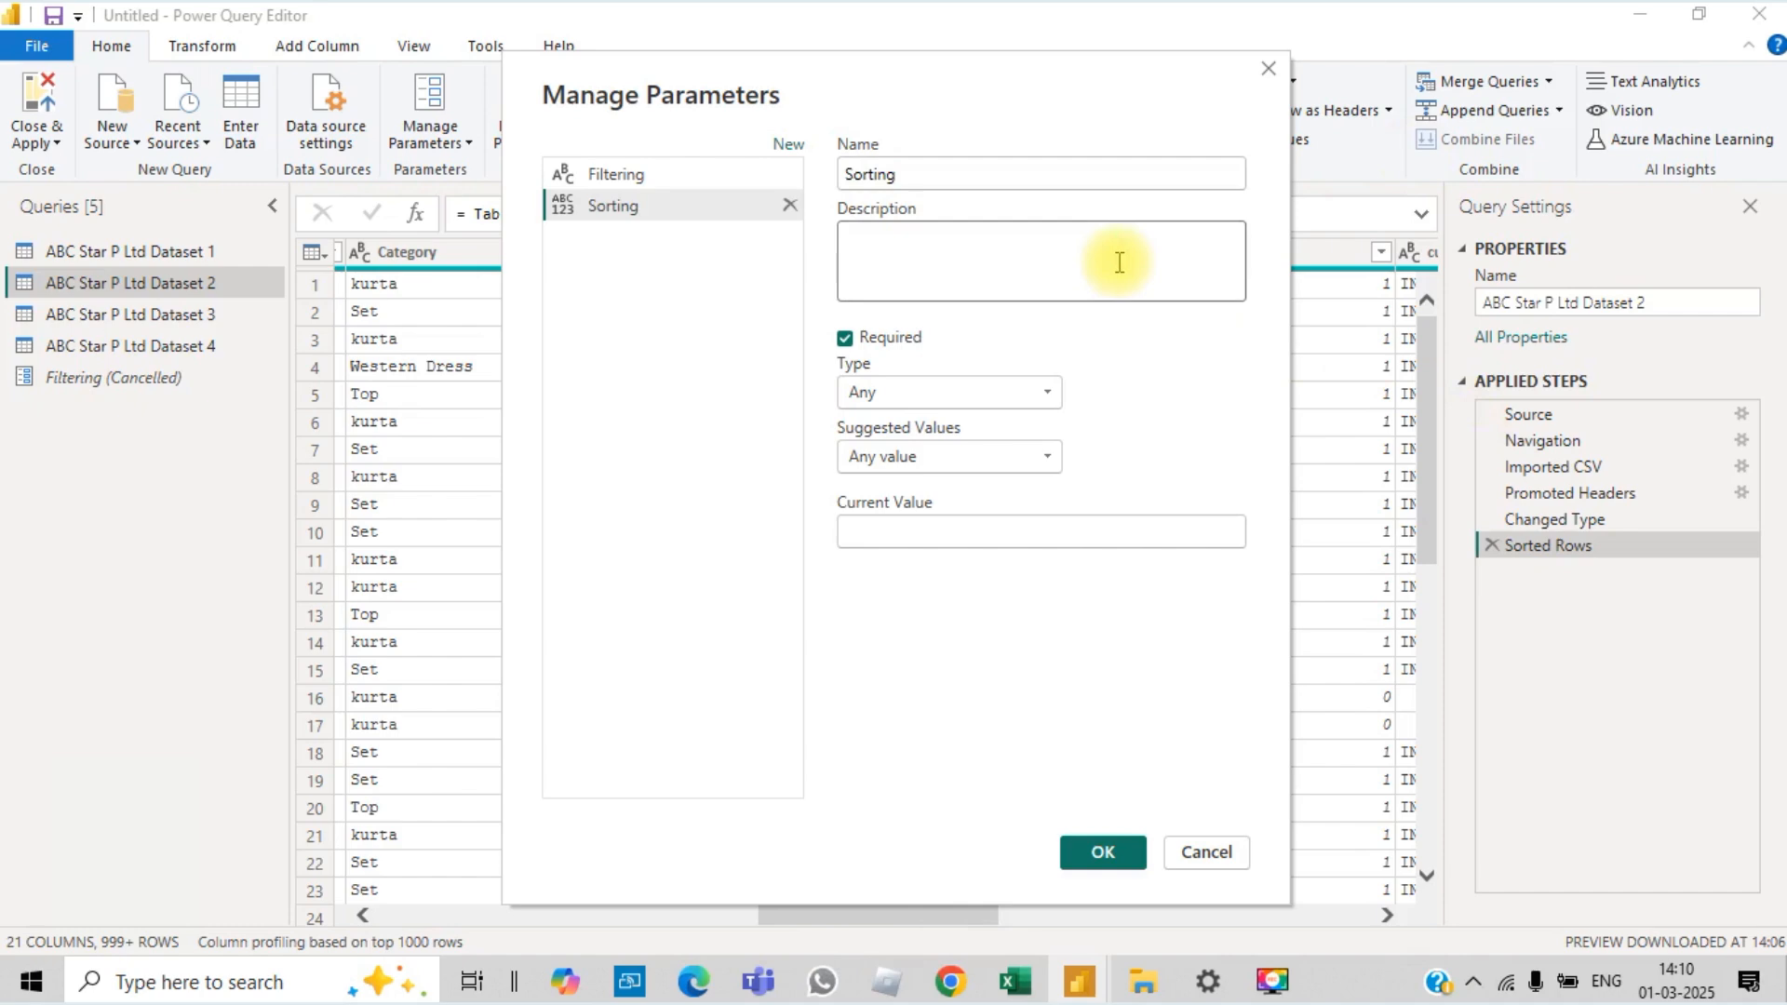
{"action": "type", "text": "Sorting"}
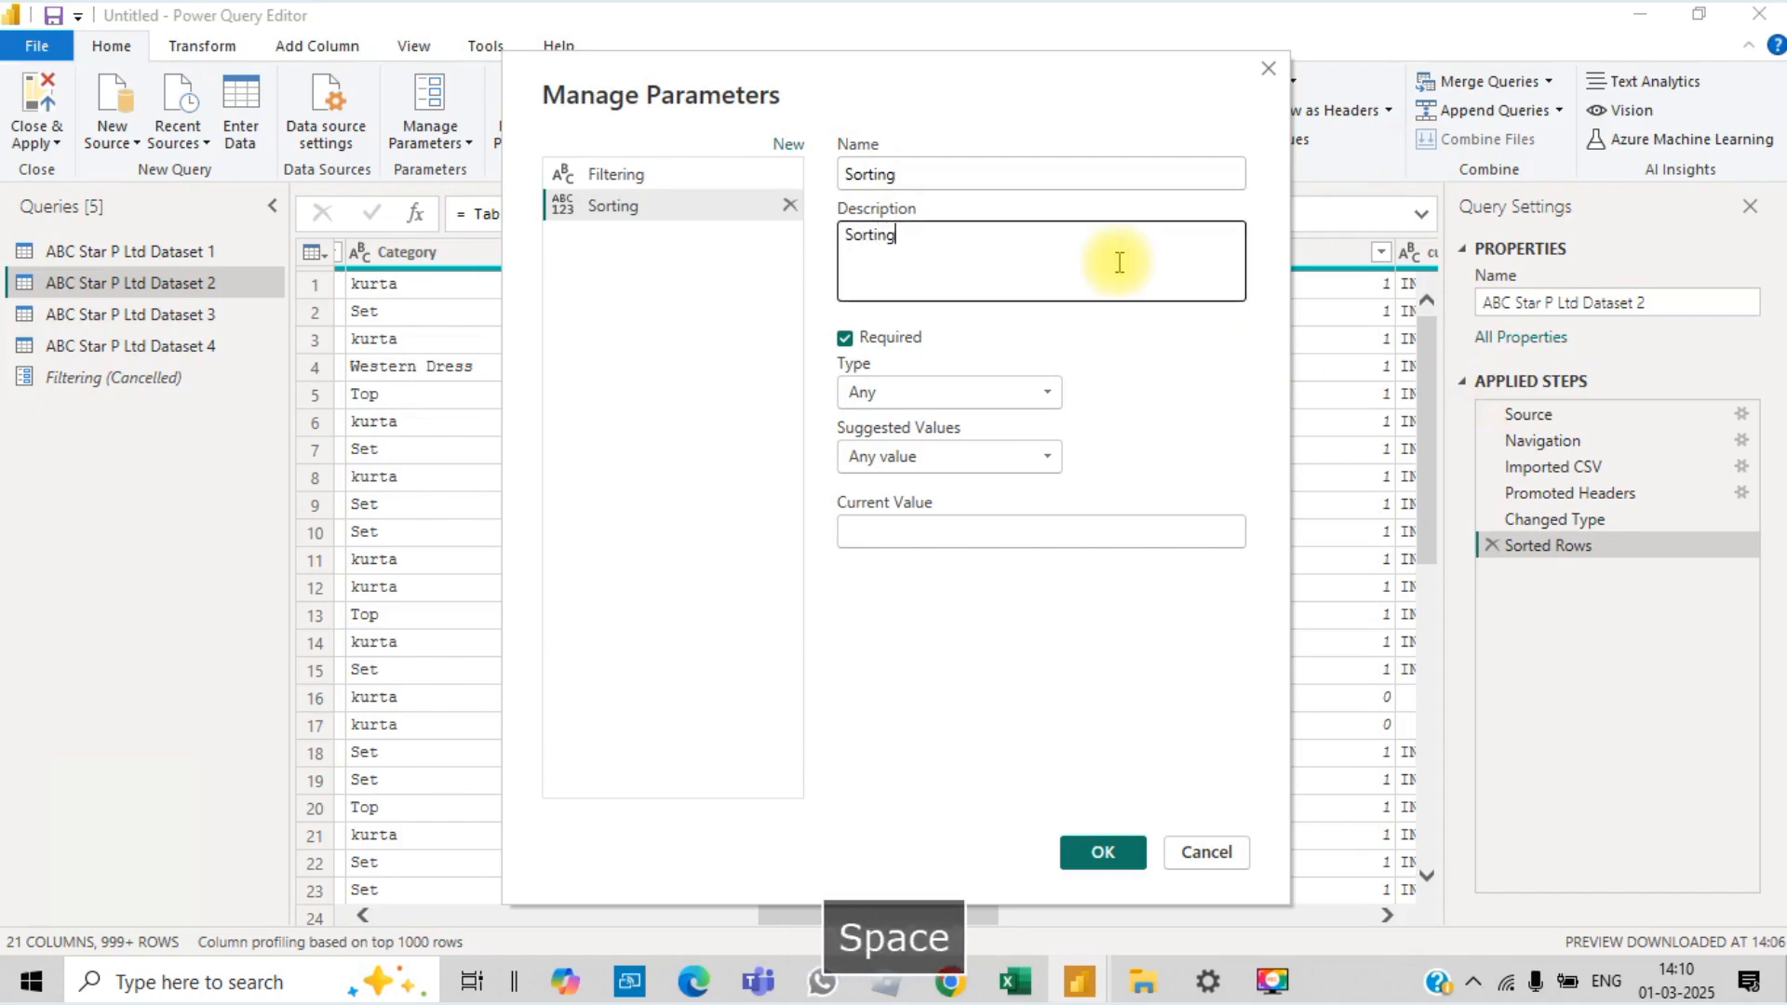
{"action": "type", "text": " the databa"}
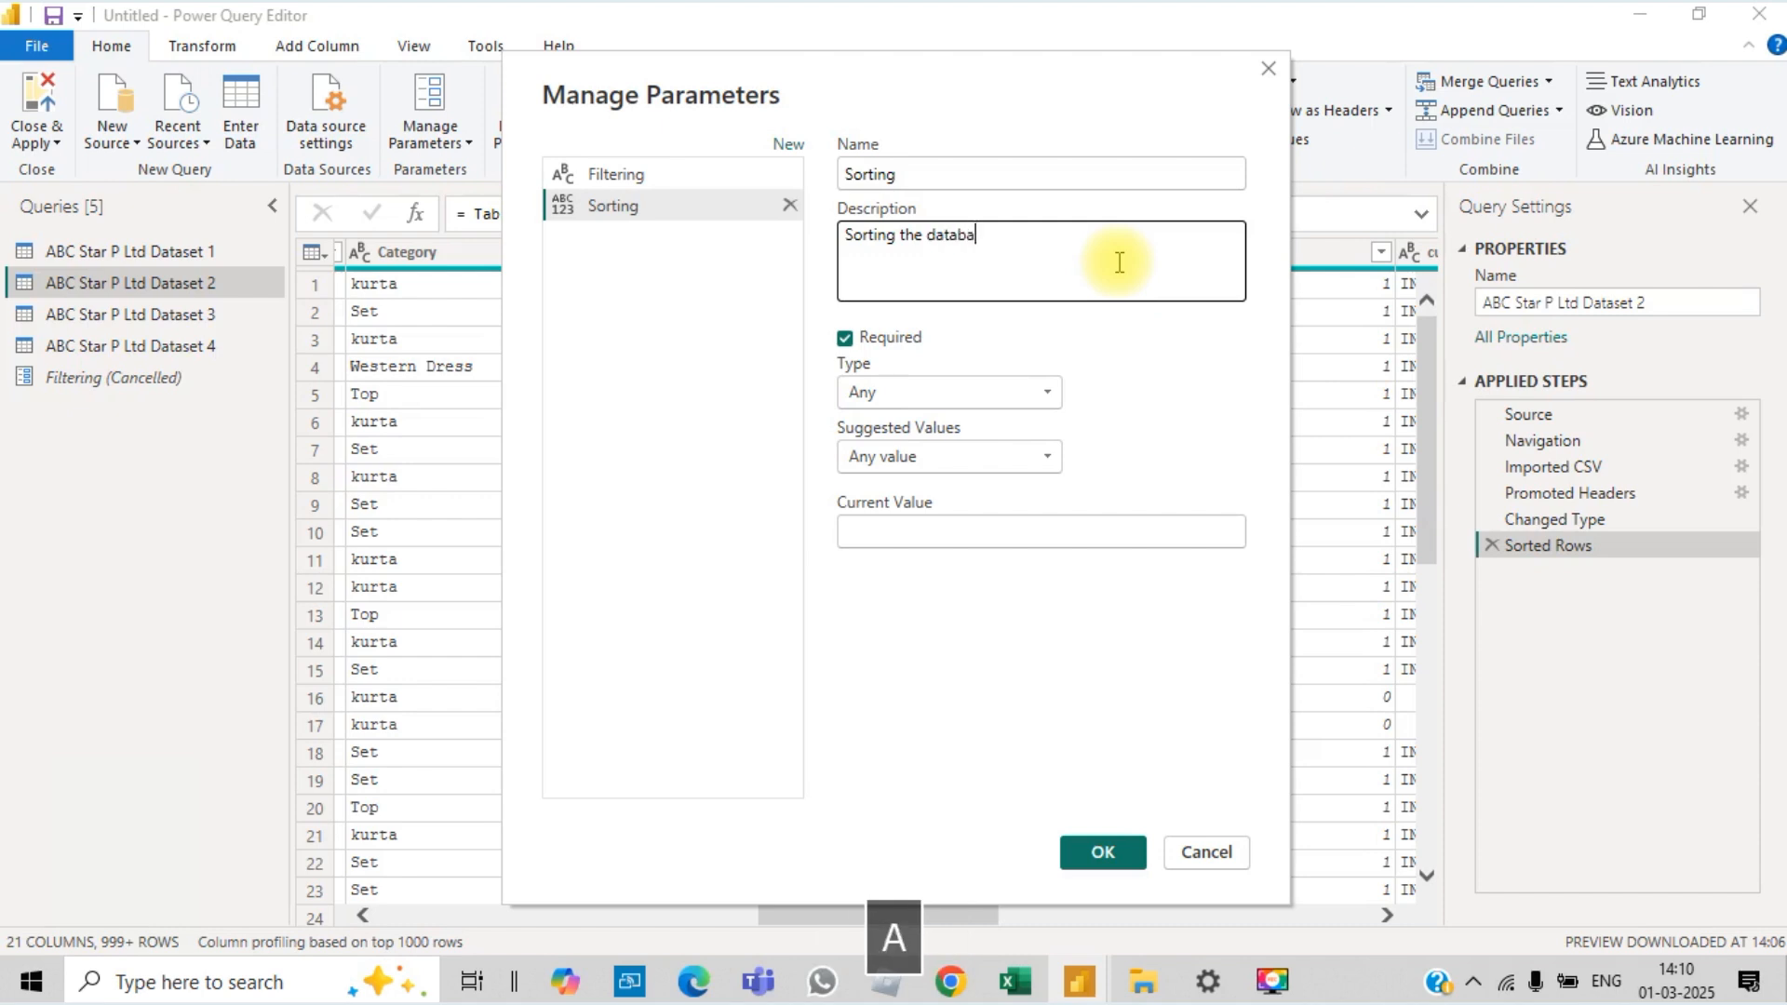
{"action": "type", "text": "se"}
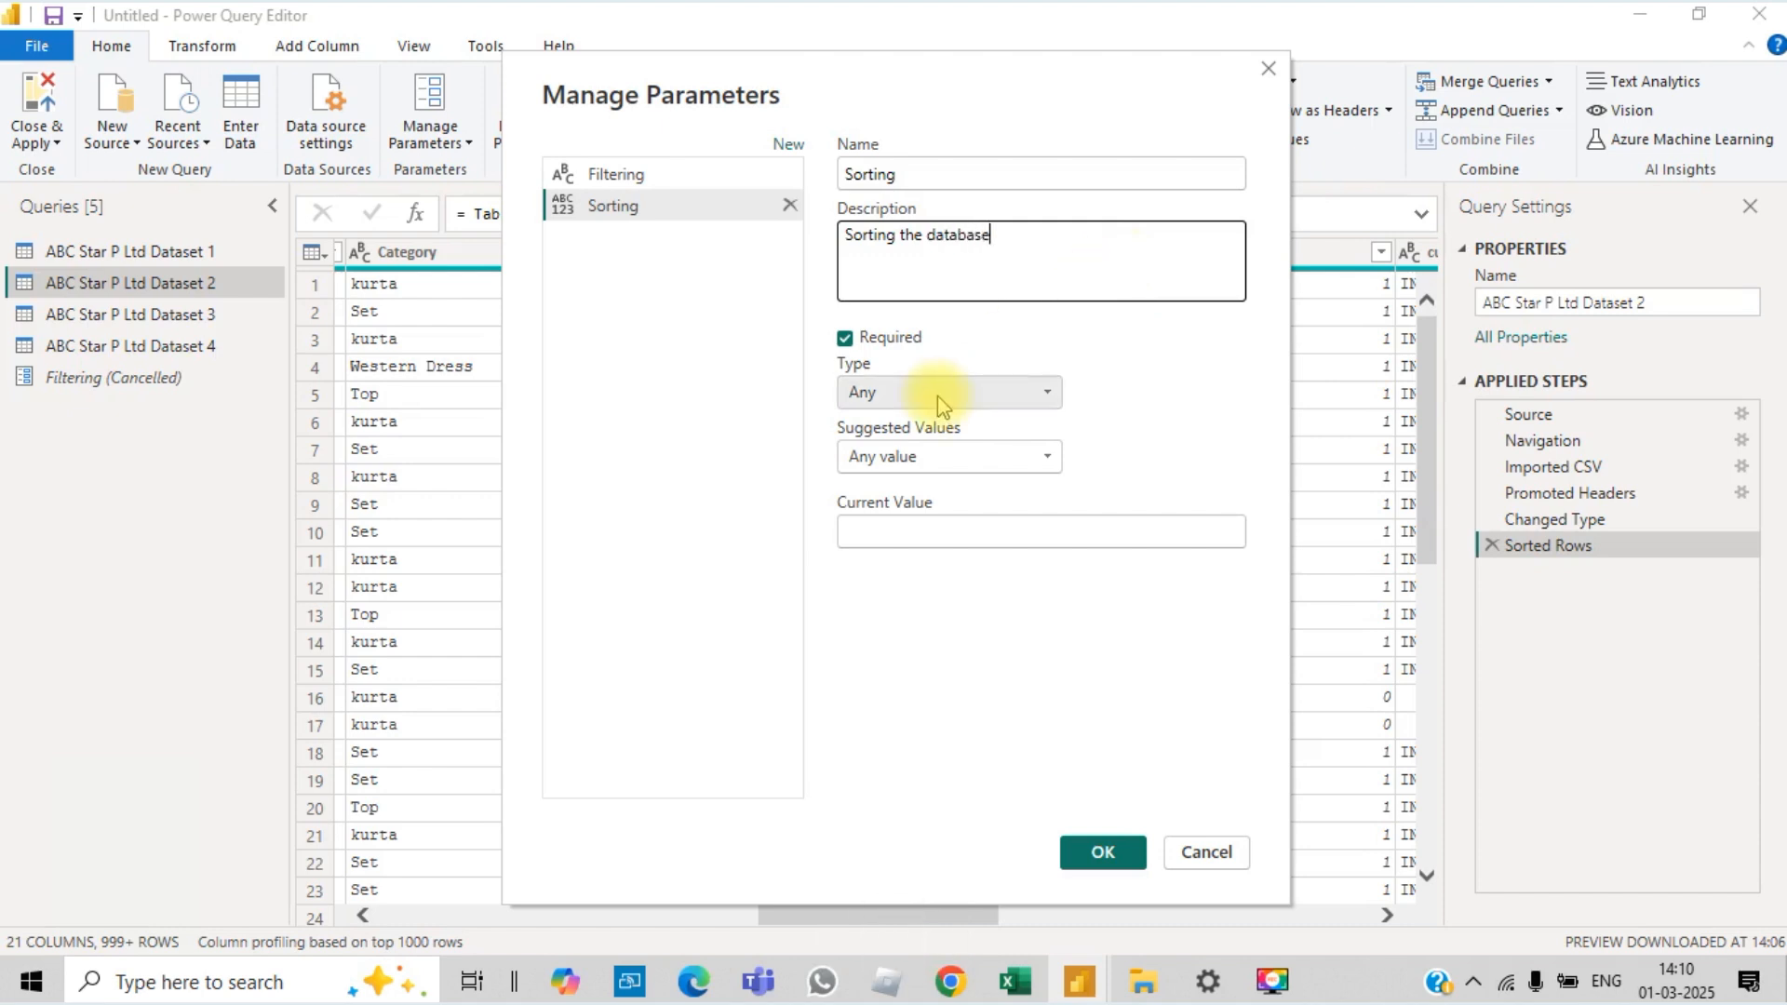
Step: Set the Sorting parameter's suggested values to a list of values and enter Size as the first value
{"action": "left_click", "coordinate": [977, 456]}
{"action": "left_click", "coordinate": [886, 511]}
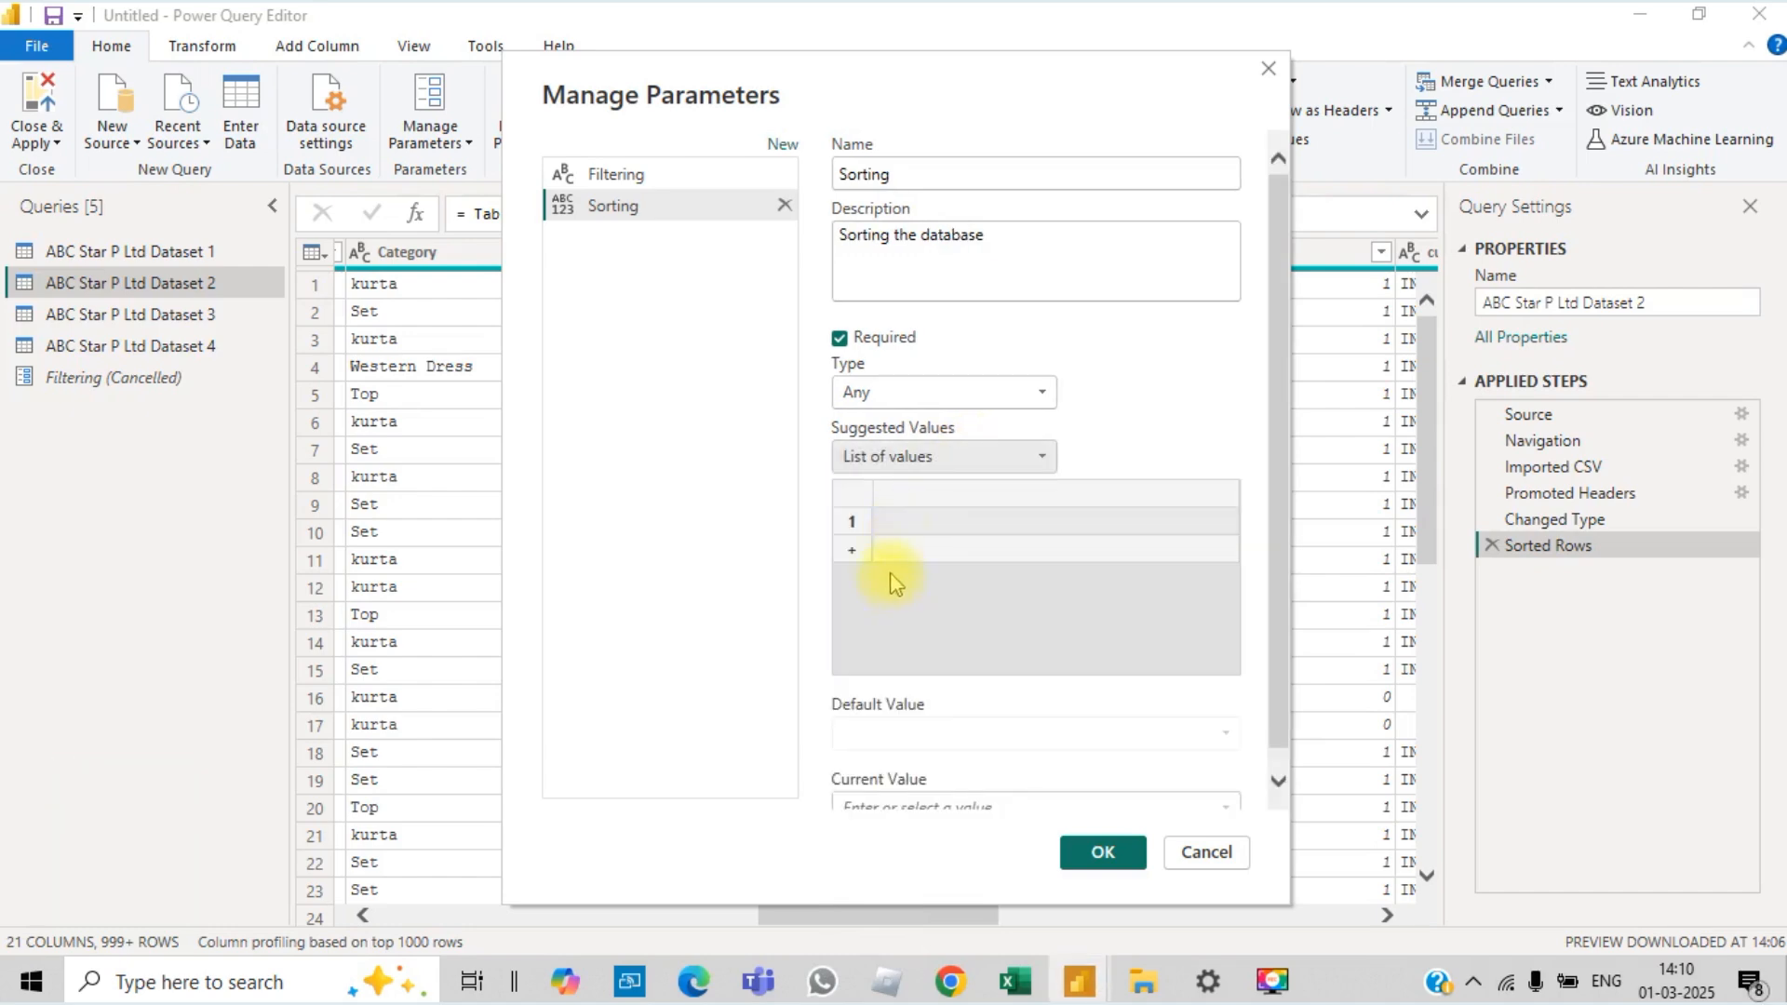
{"action": "left_click", "coordinate": [899, 510]}
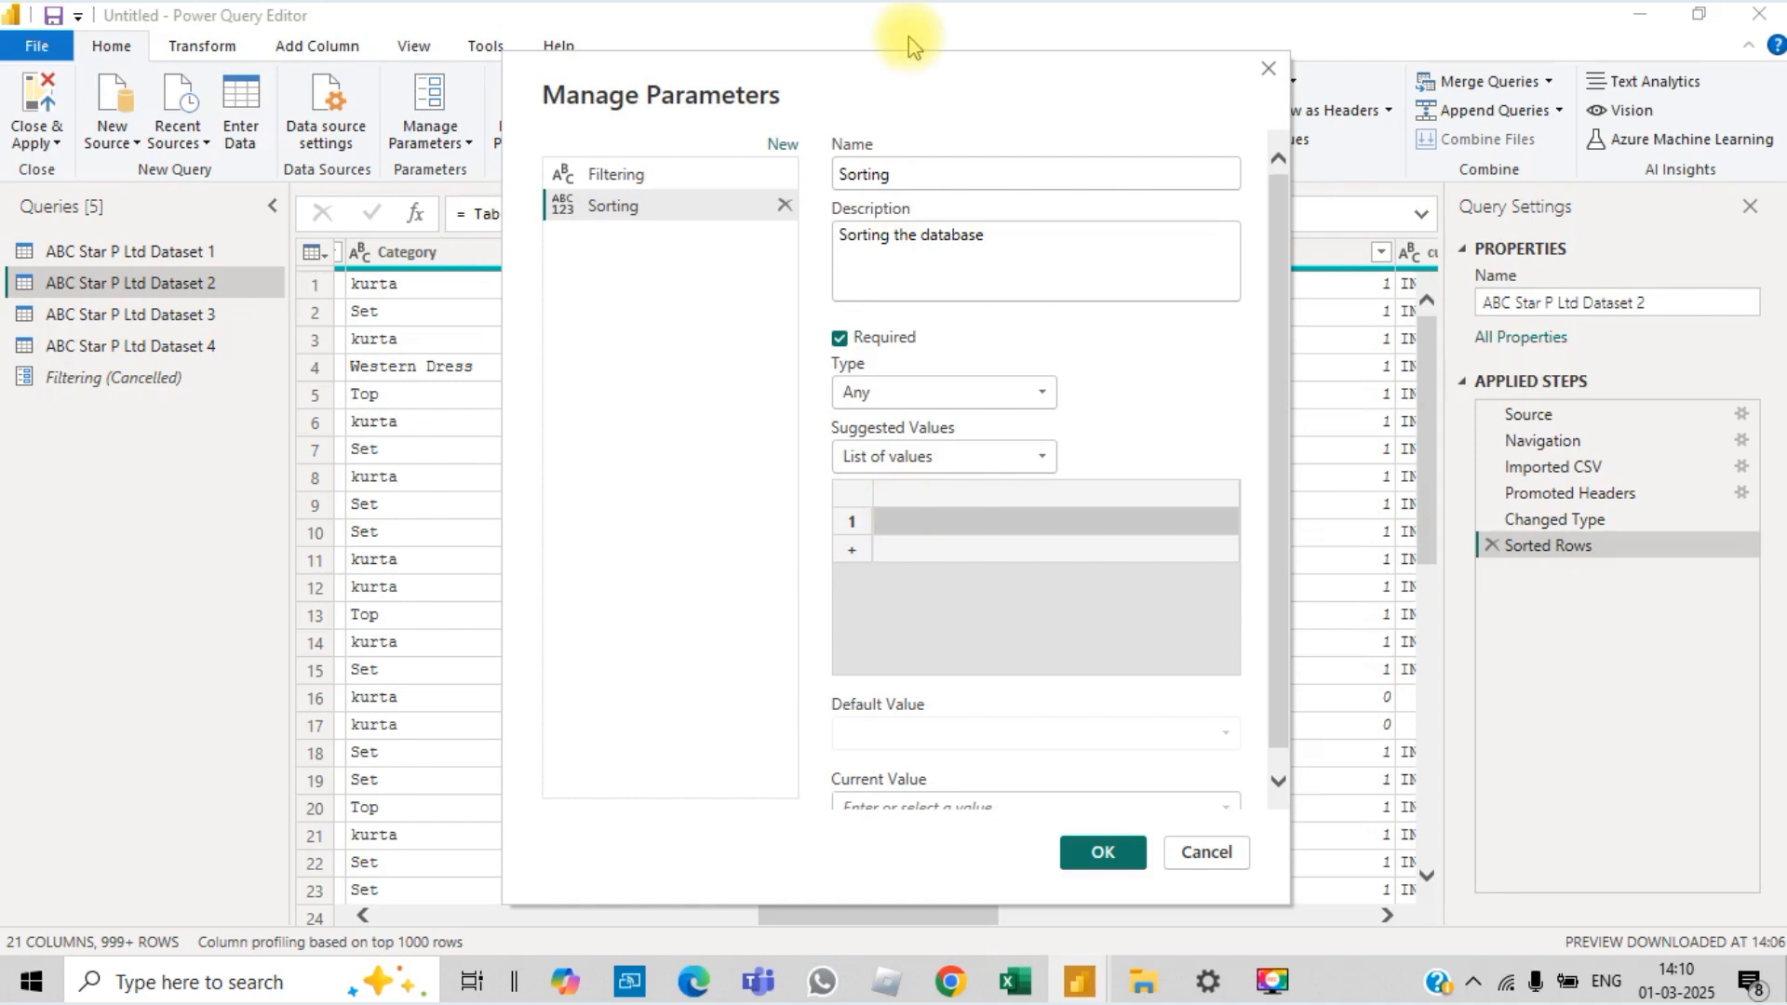
{"action": "left_click_drag", "start_coordinate": [910, 80], "coordinate": [850, 78]}
{"action": "left_click", "coordinate": [842, 510]}
{"action": "key", "text": "Caps_Lock"}
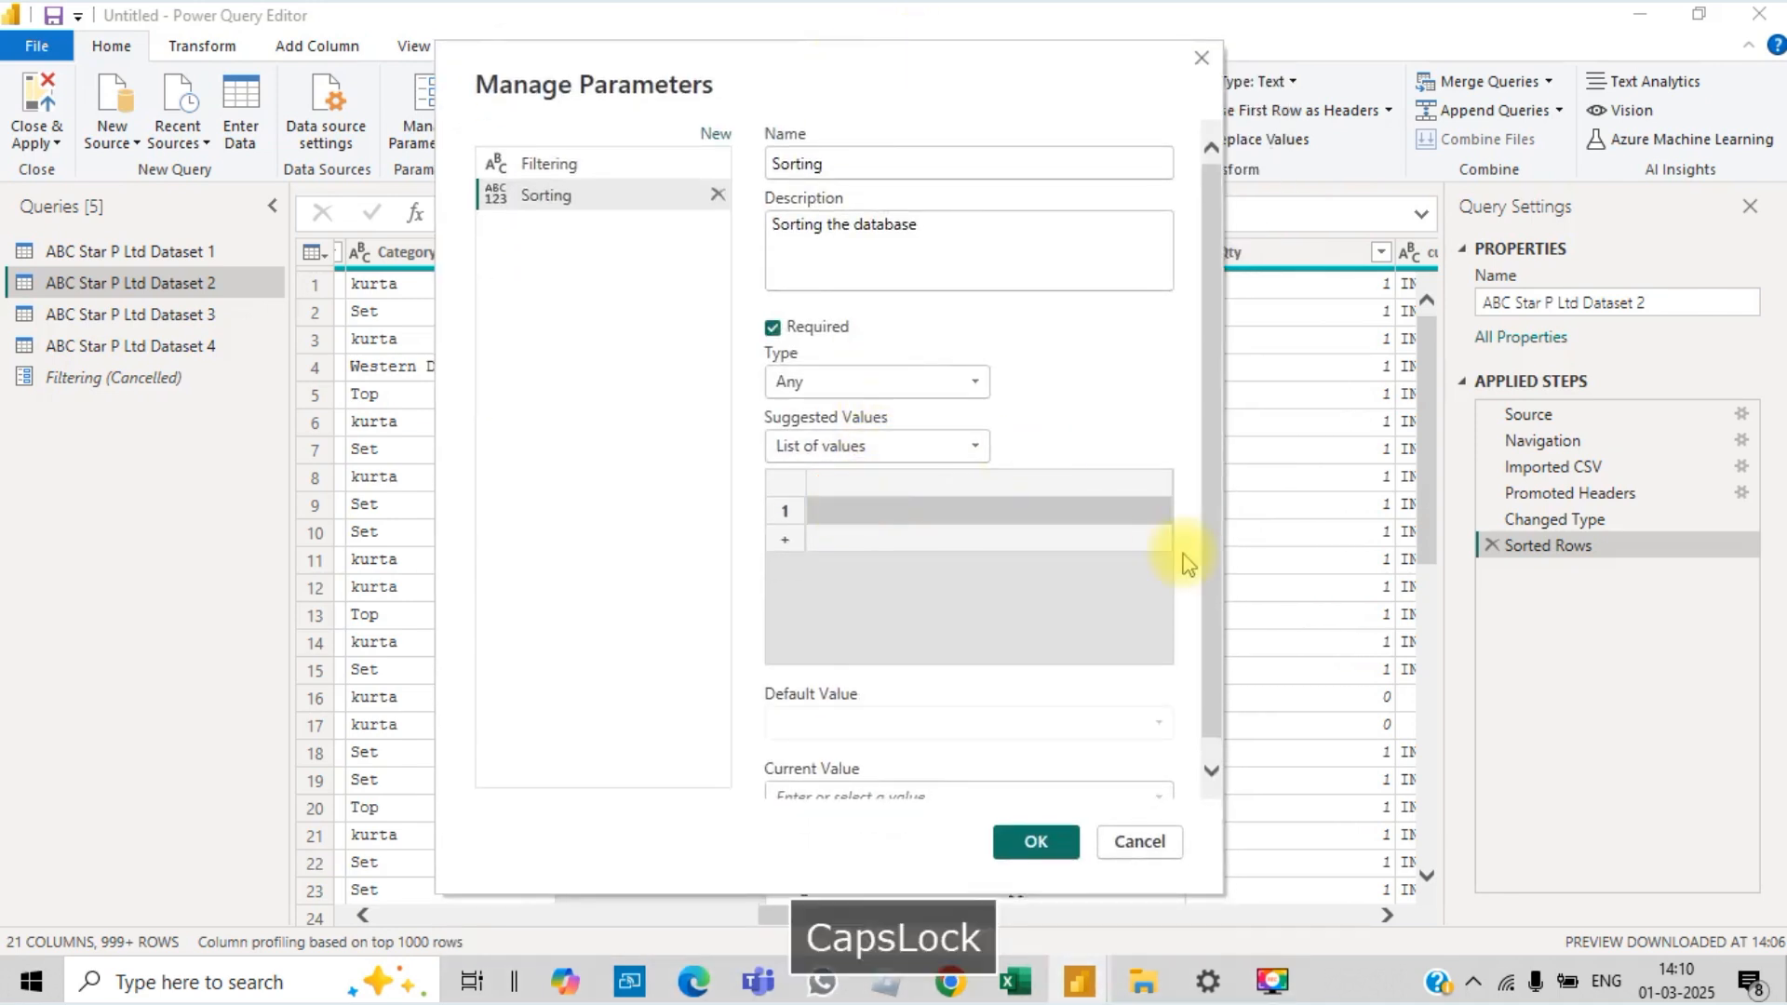
{"action": "type", "text": "Size"}
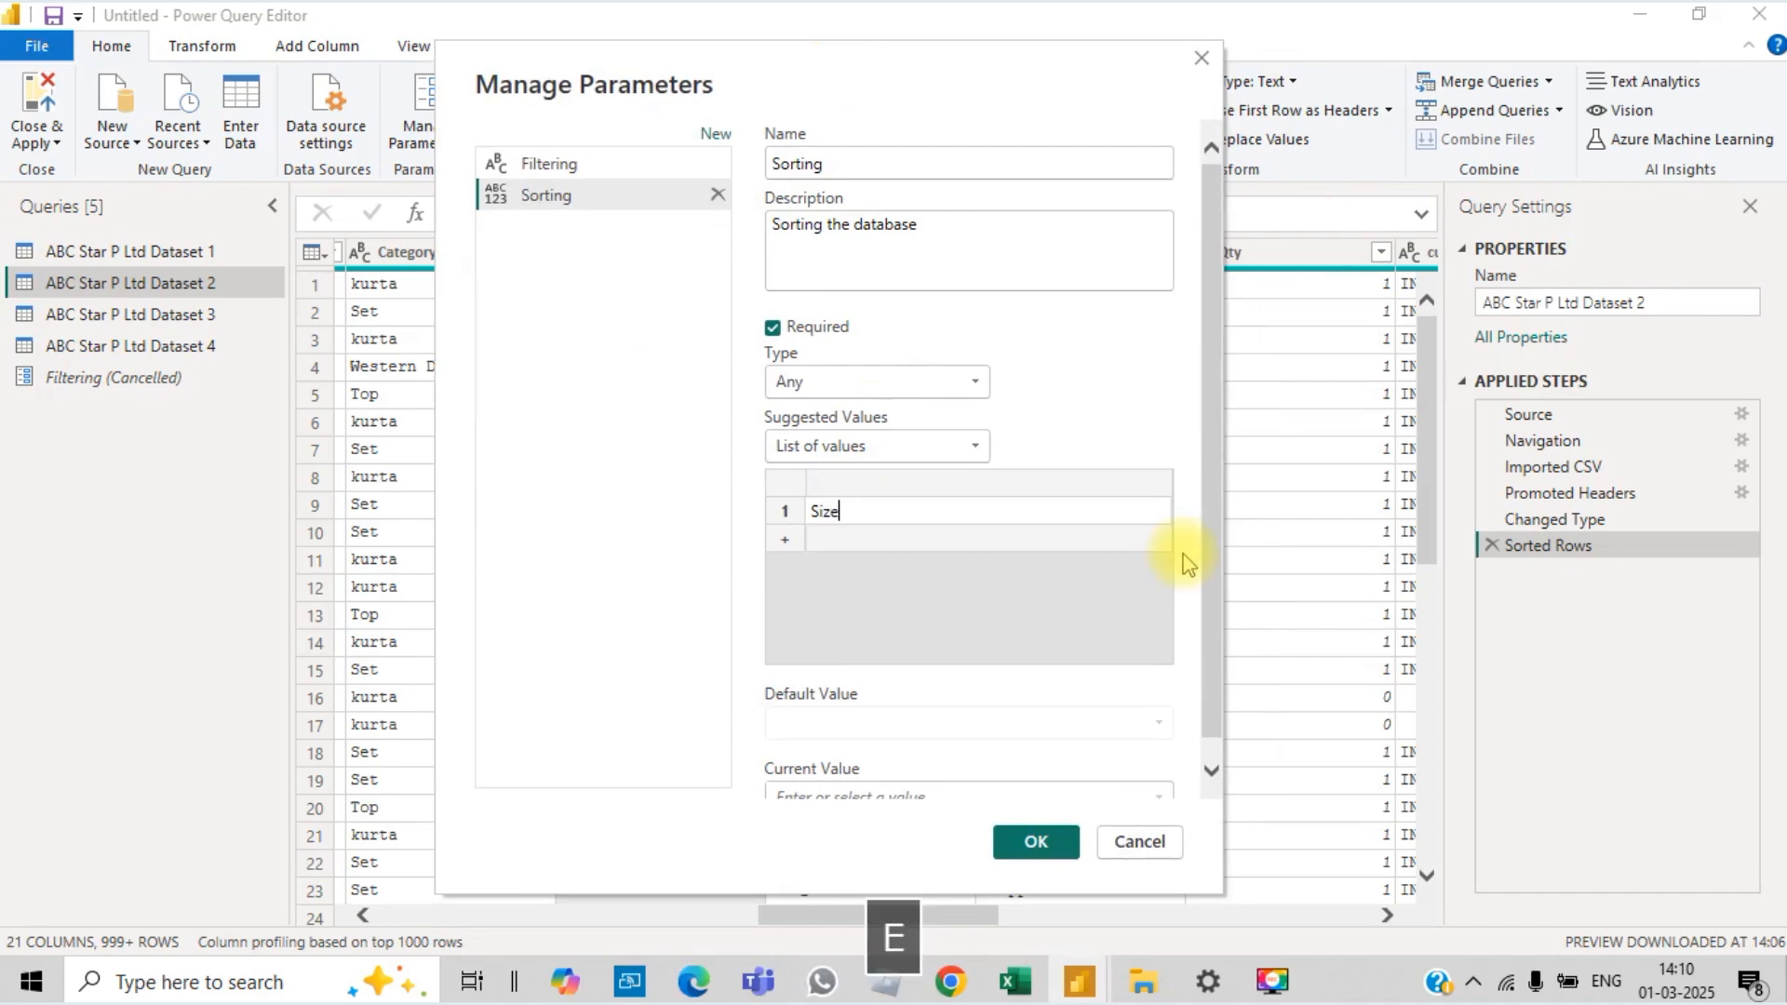
Step: Add Status and Qty as the second and third suggested values of the Sorting parameter
{"action": "left_click", "coordinate": [1104, 538]}
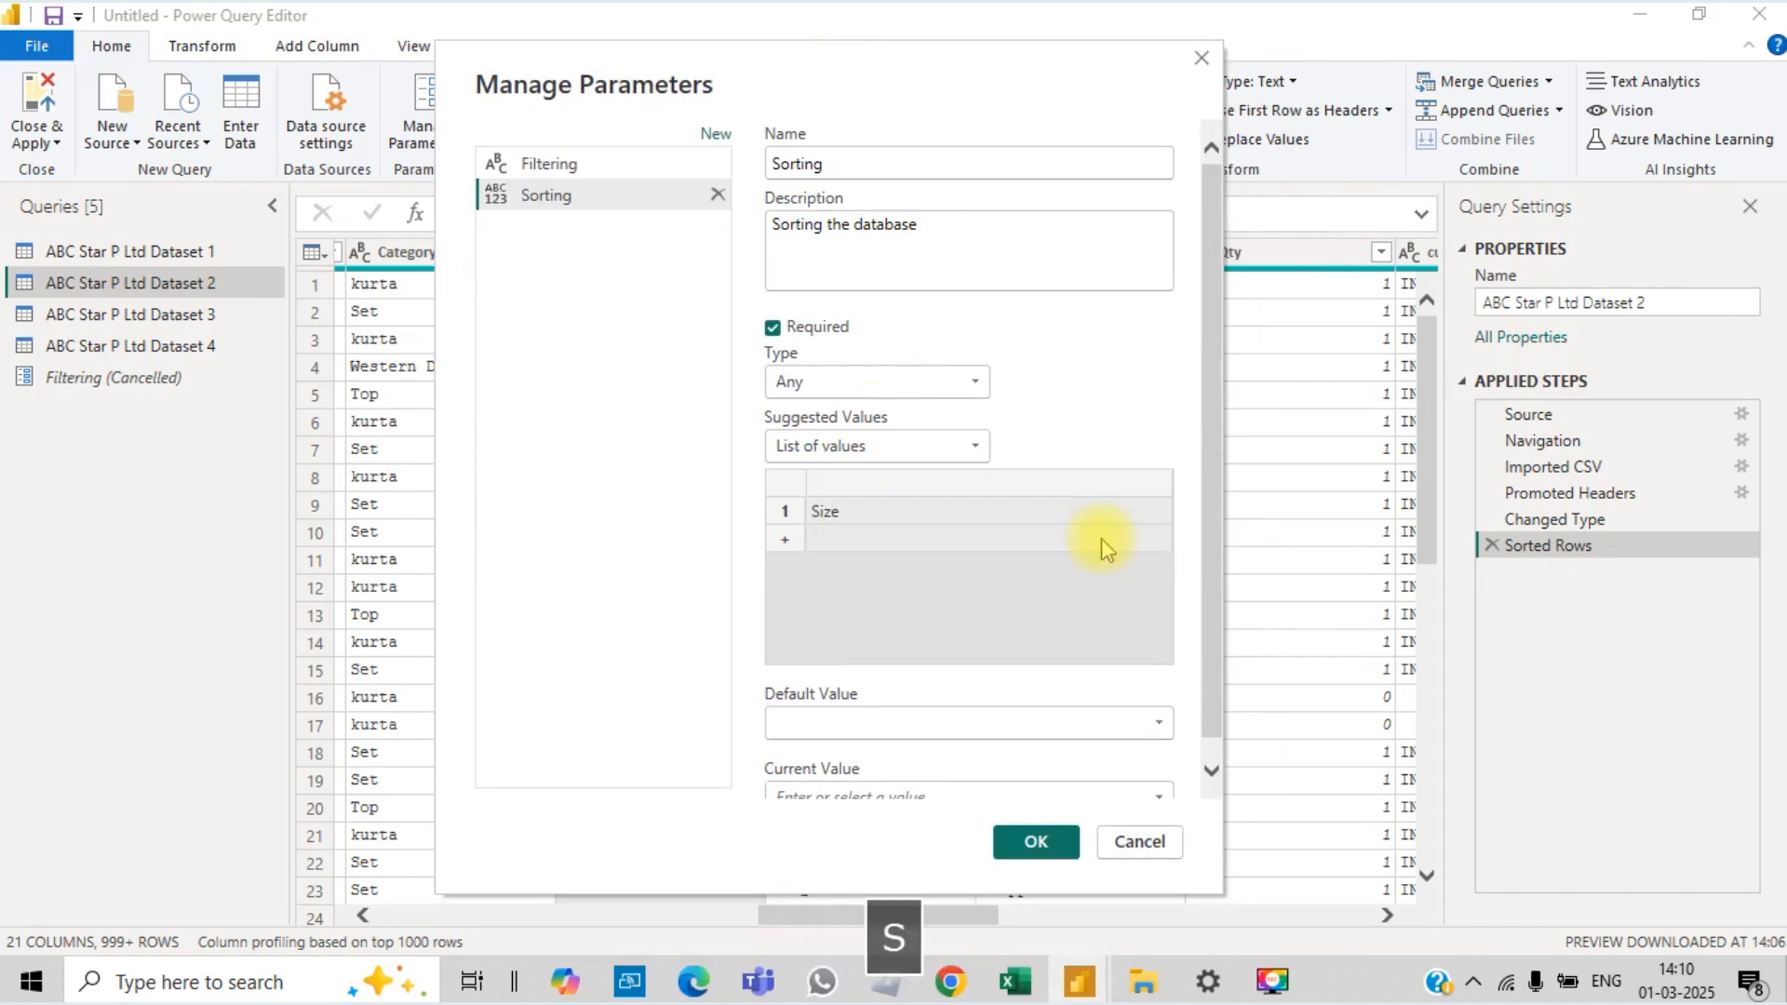
{"action": "left_click", "coordinate": [944, 540]}
{"action": "key", "text": "Caps_Lock"}
{"action": "type", "text": "Status"}
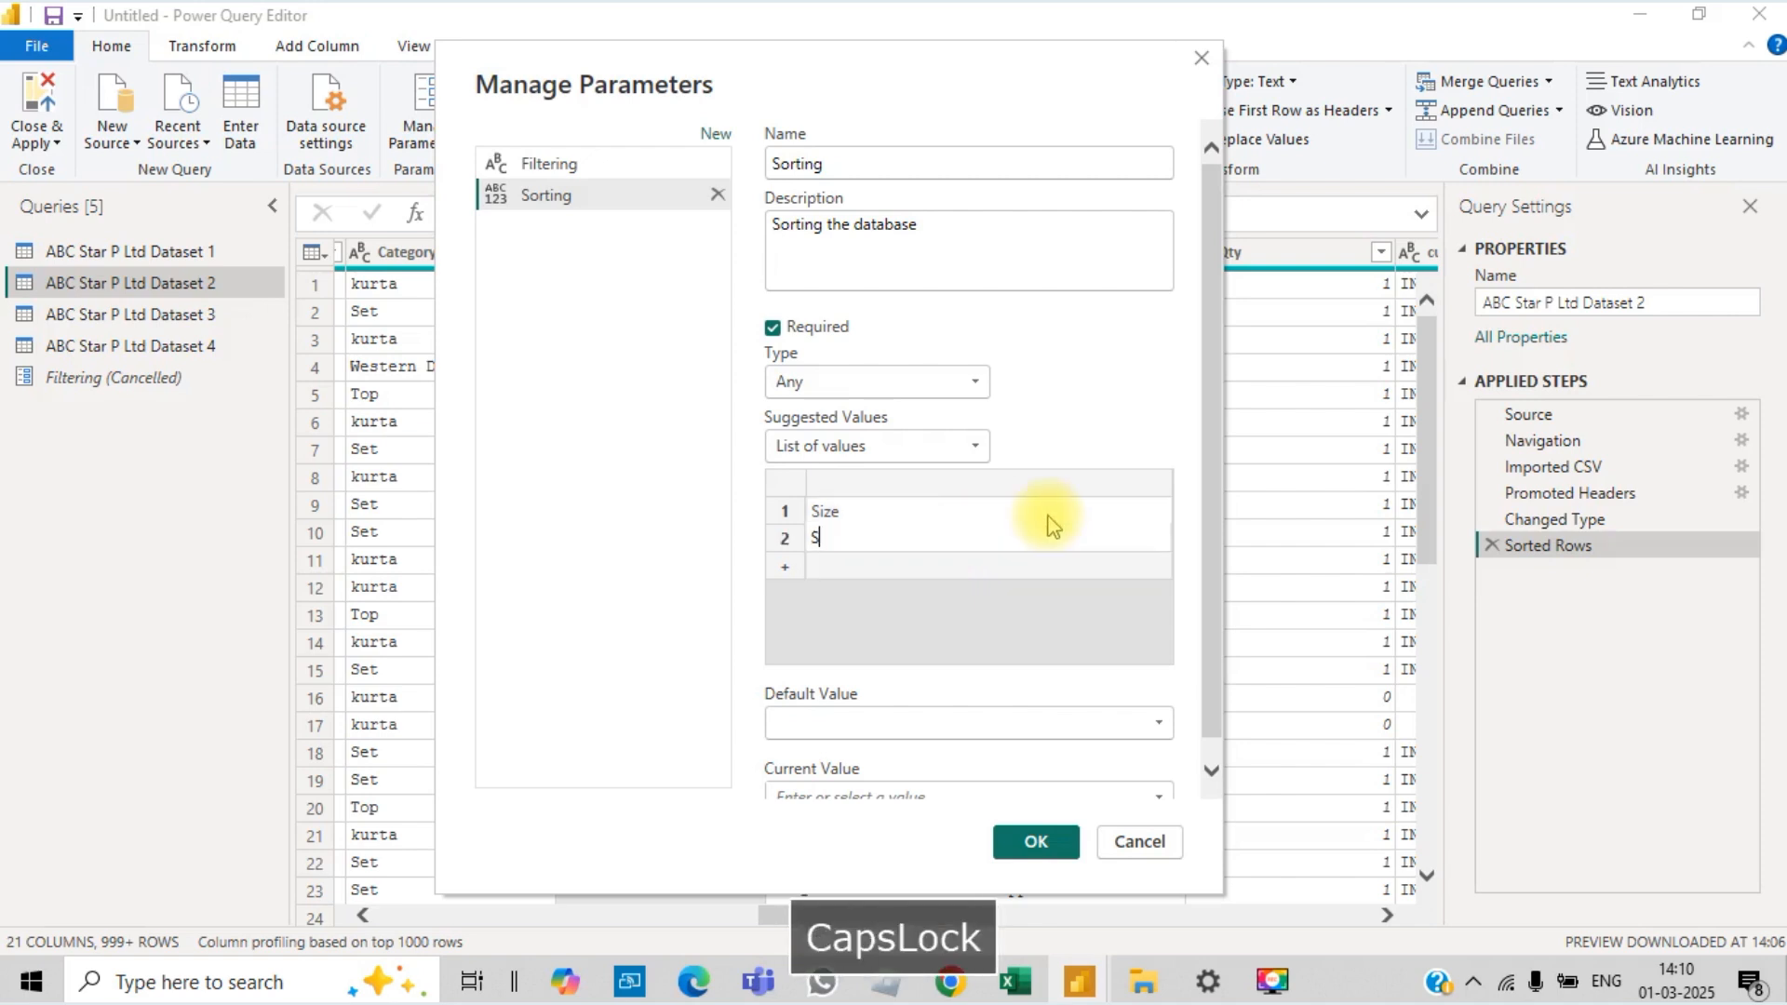
{"action": "left_click", "coordinate": [996, 564]}
{"action": "left_click_drag", "start_coordinate": [1095, 81], "coordinate": [995, 146]}
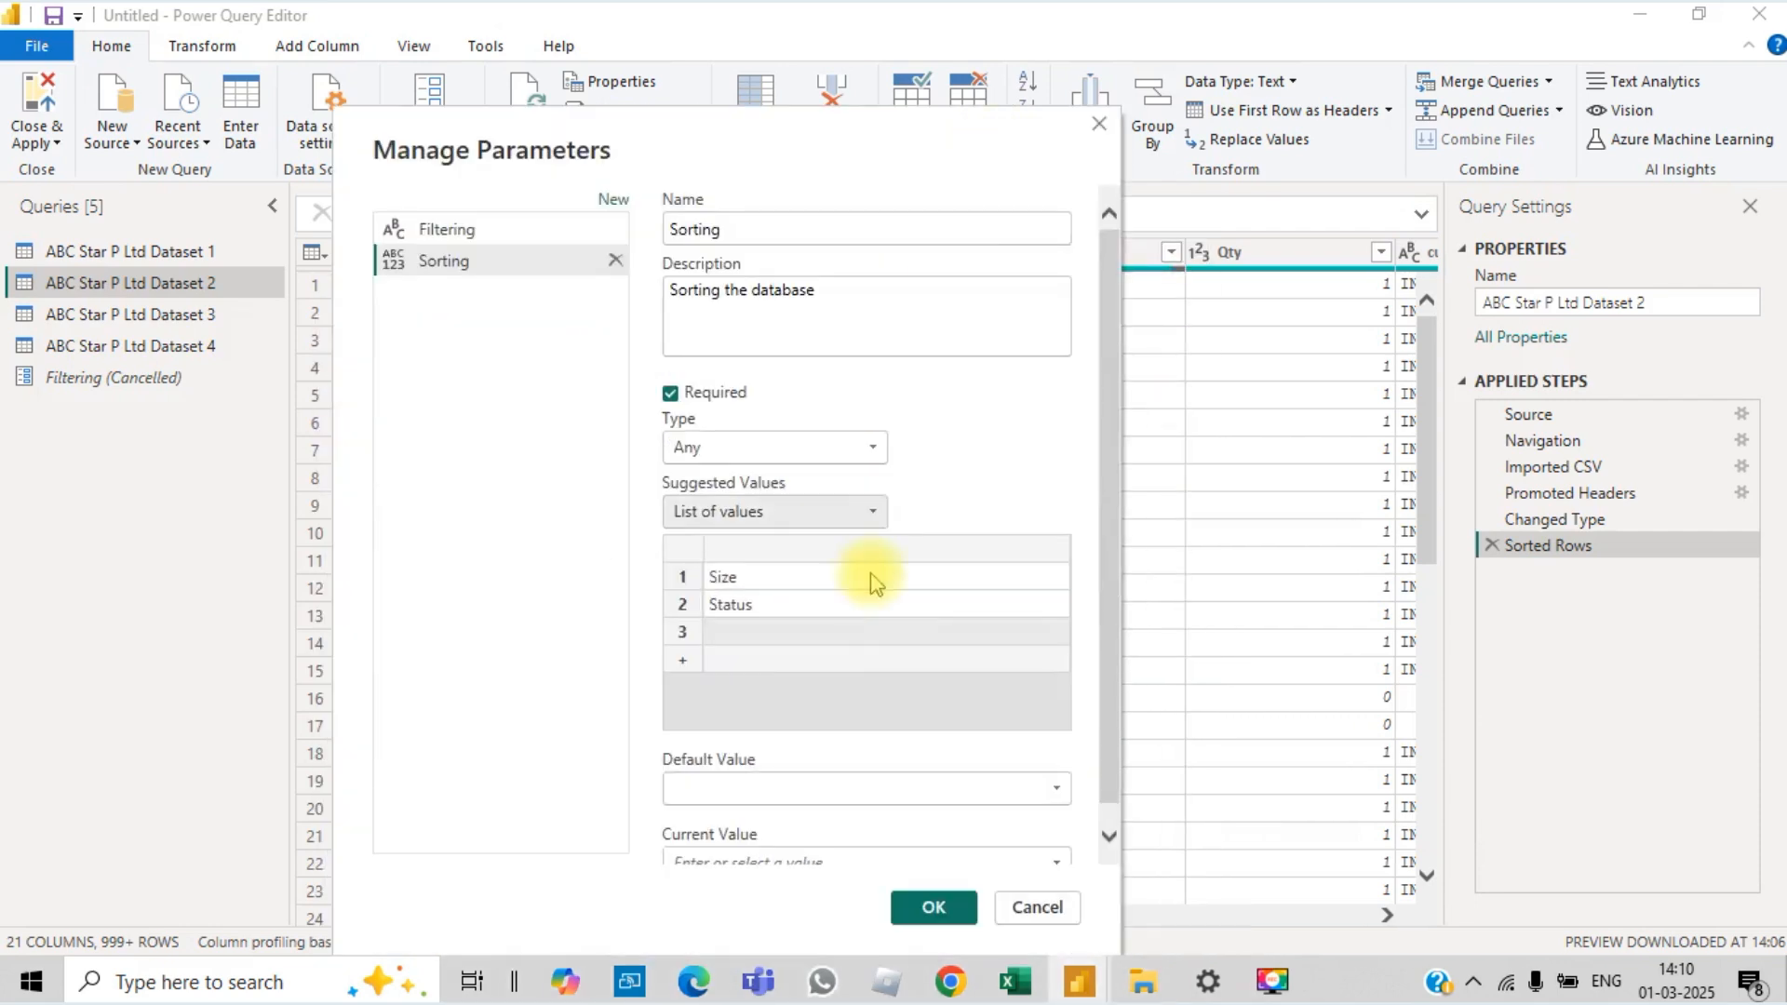
{"action": "left_click", "coordinate": [741, 633]}
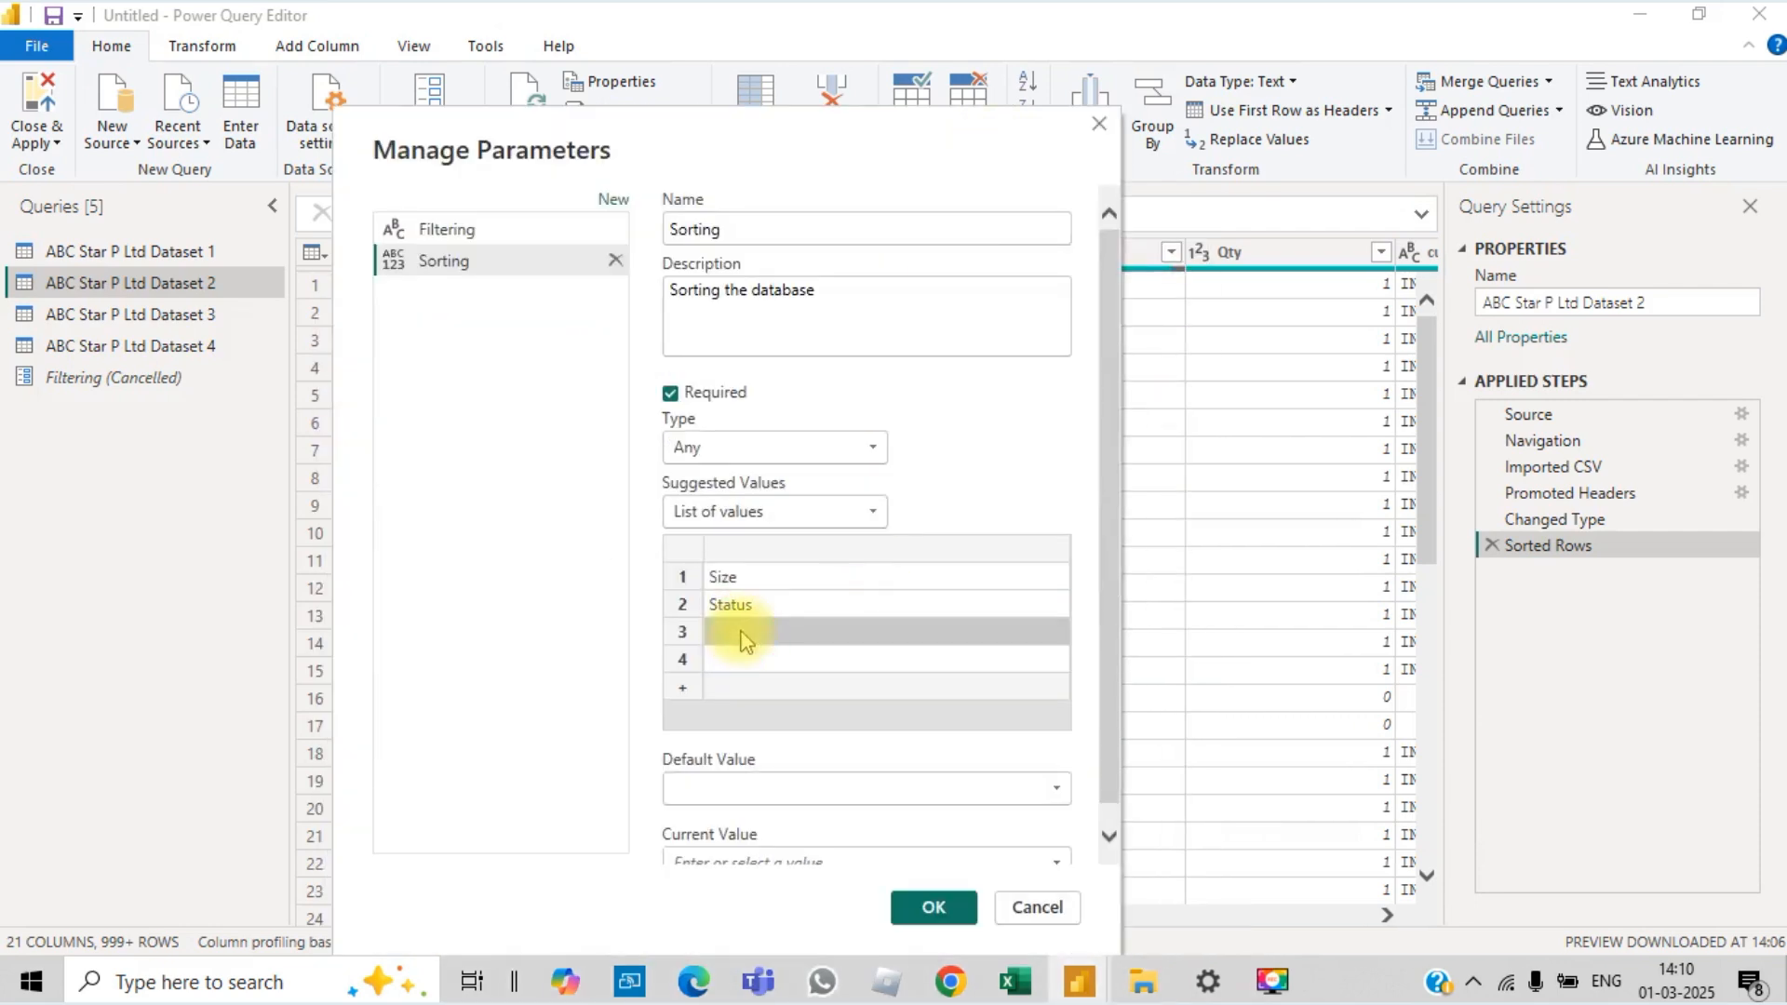
{"action": "type", "text": "Qty"}
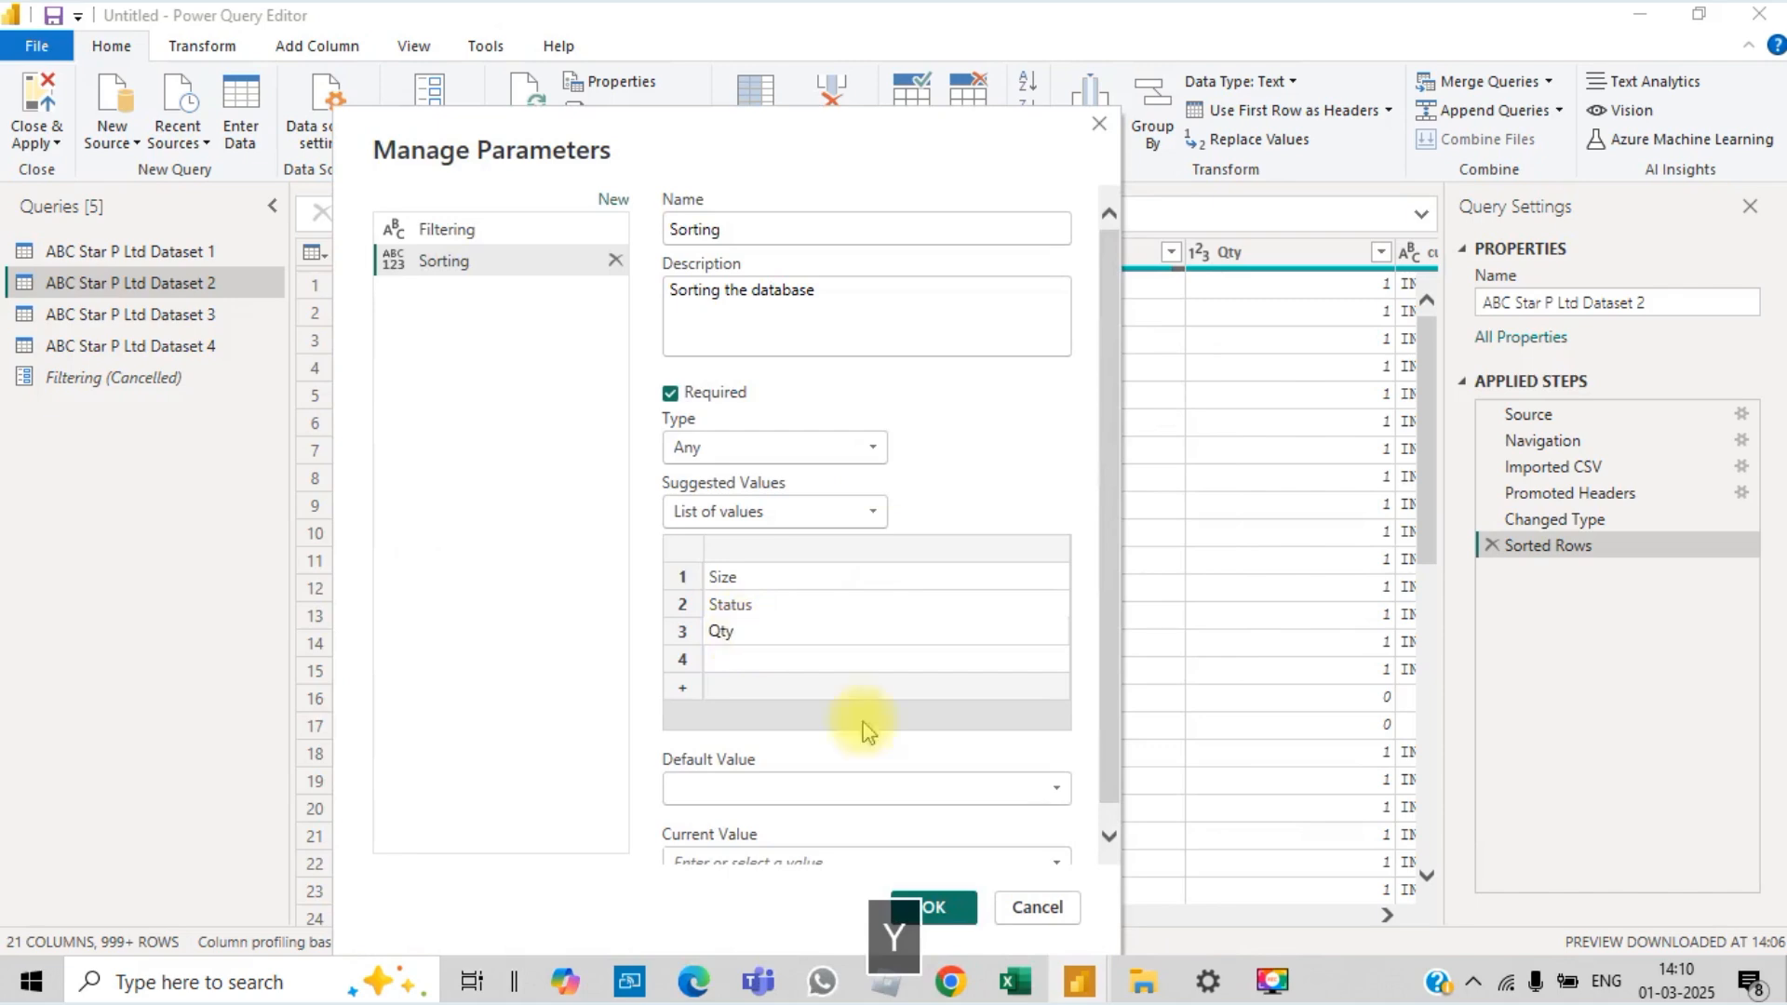
{"action": "left_click", "coordinate": [1111, 828]}
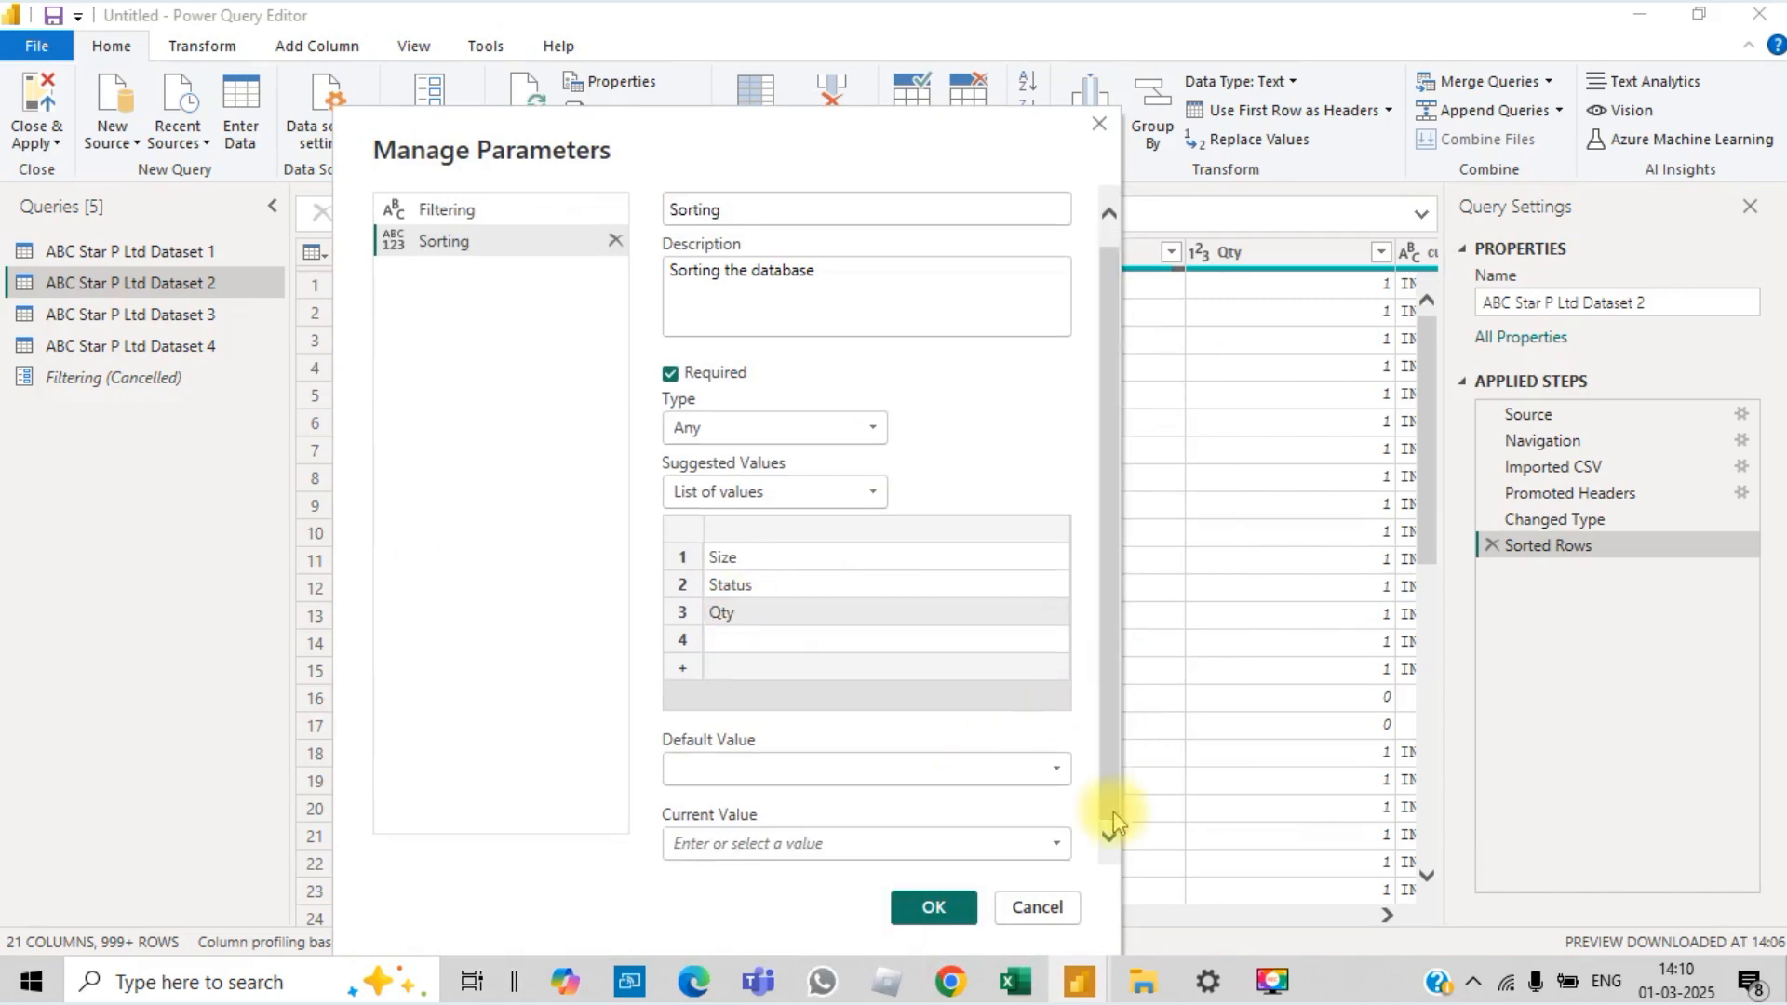
Step: Set both the default value and the current value of the Sorting parameter to Size and create the parameter
{"action": "left_click", "coordinate": [797, 767]}
{"action": "left_click", "coordinate": [724, 812]}
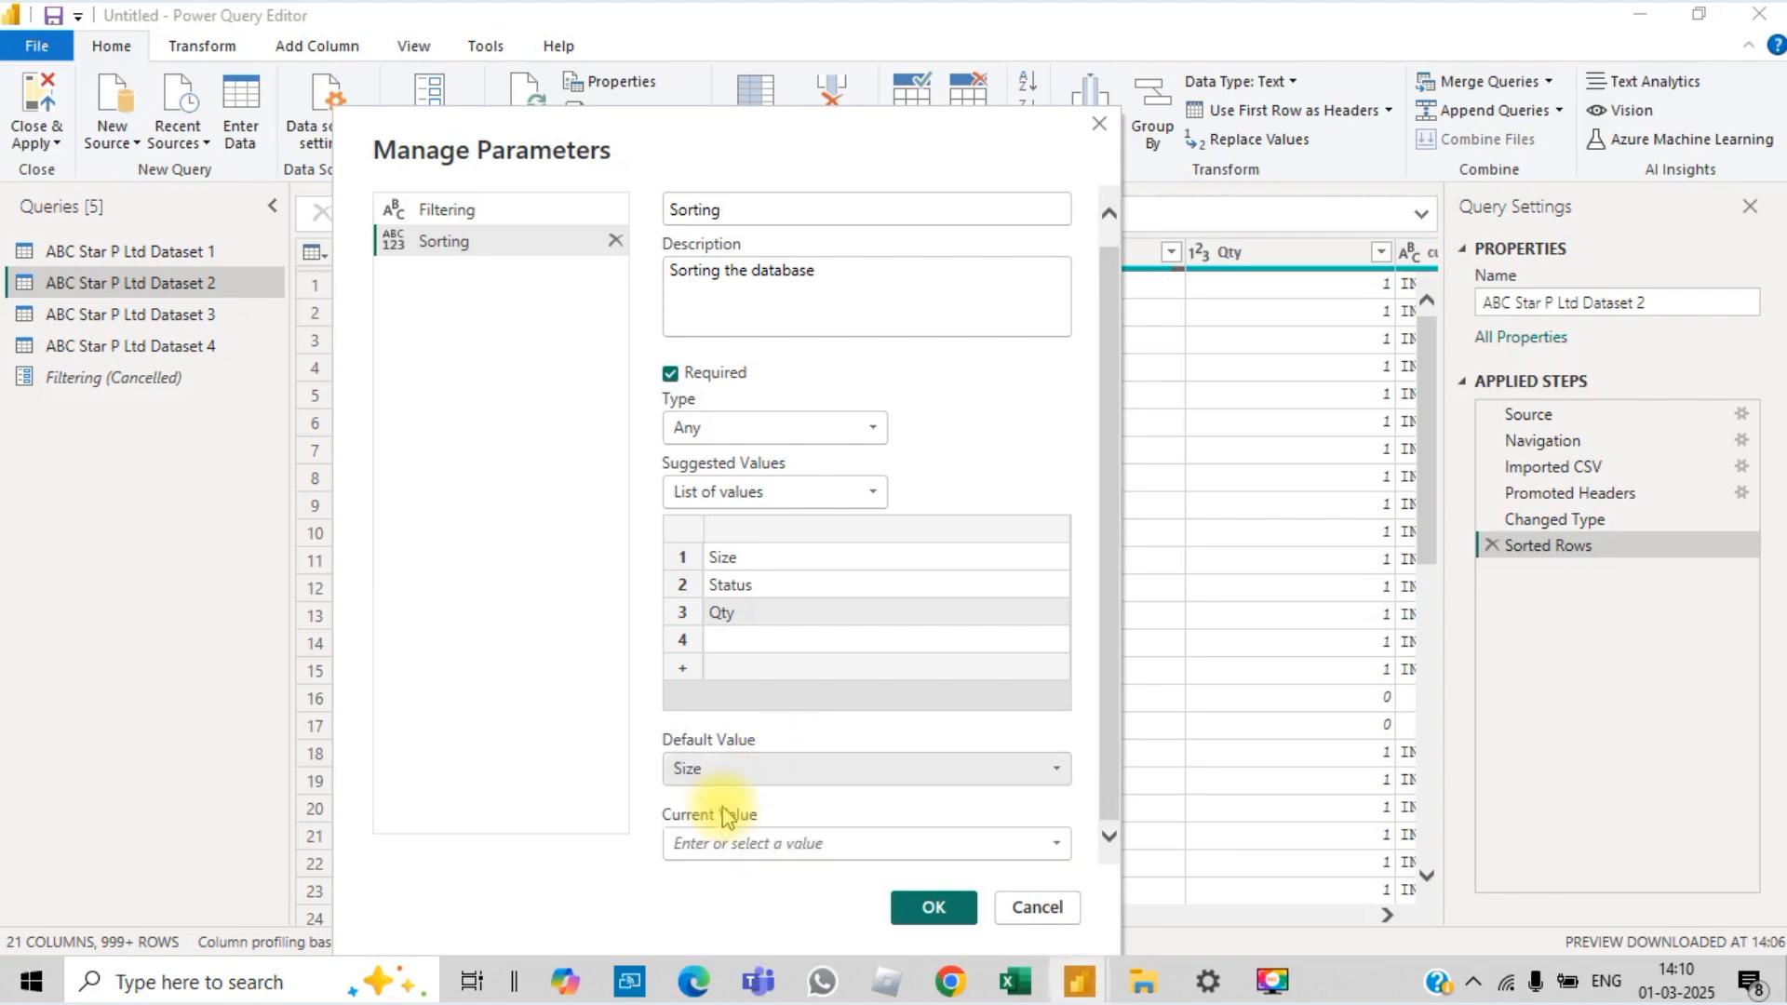
{"action": "left_click", "coordinate": [796, 846]}
{"action": "key", "text": "Caps_Lock"}
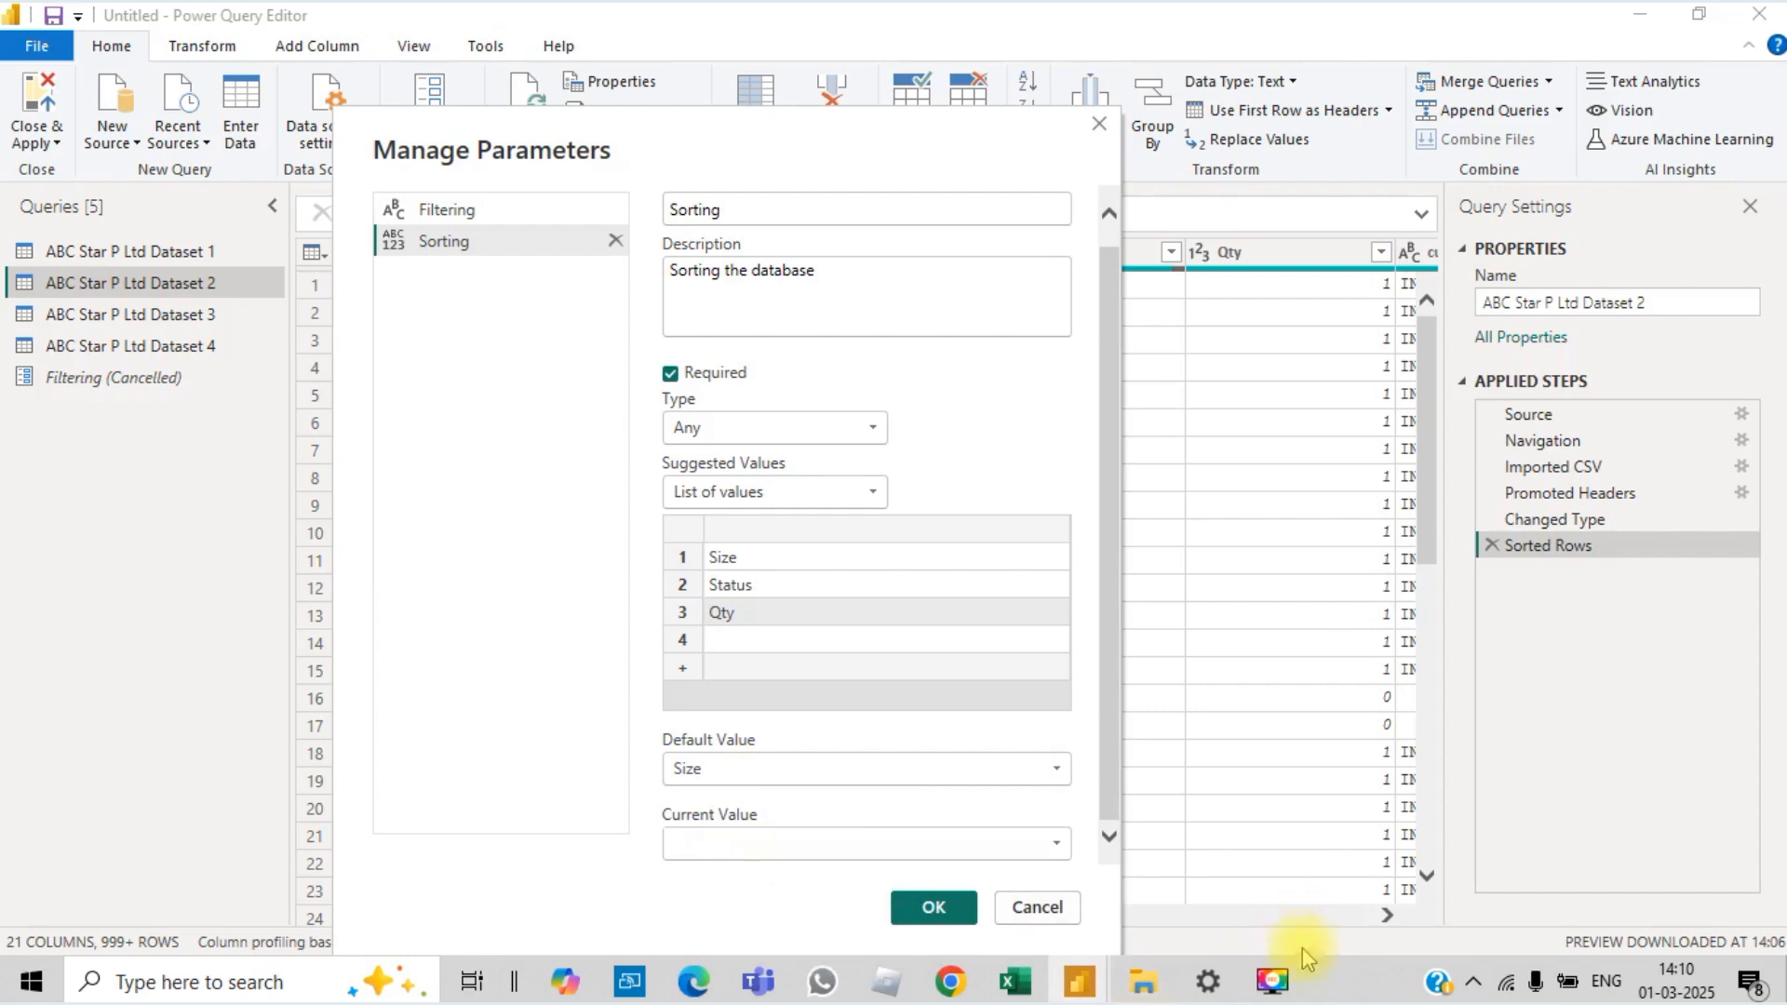
{"action": "left_click", "coordinate": [1275, 979]}
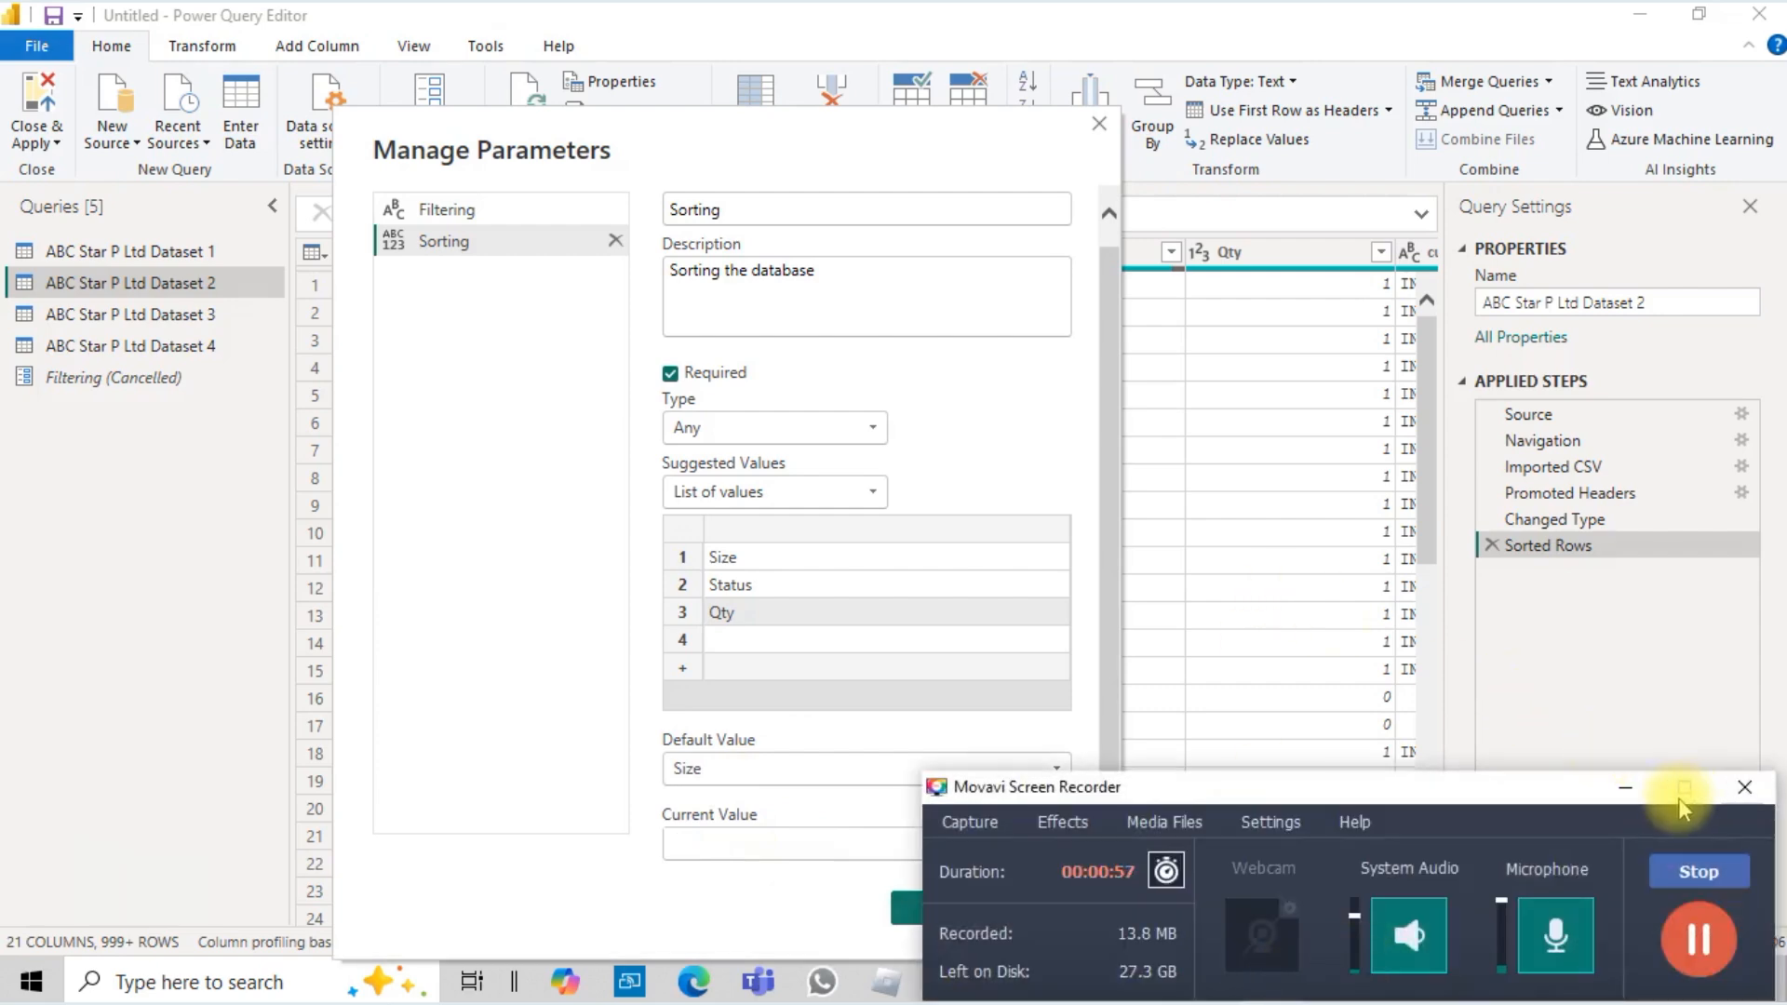
{"action": "left_click", "coordinate": [1627, 788]}
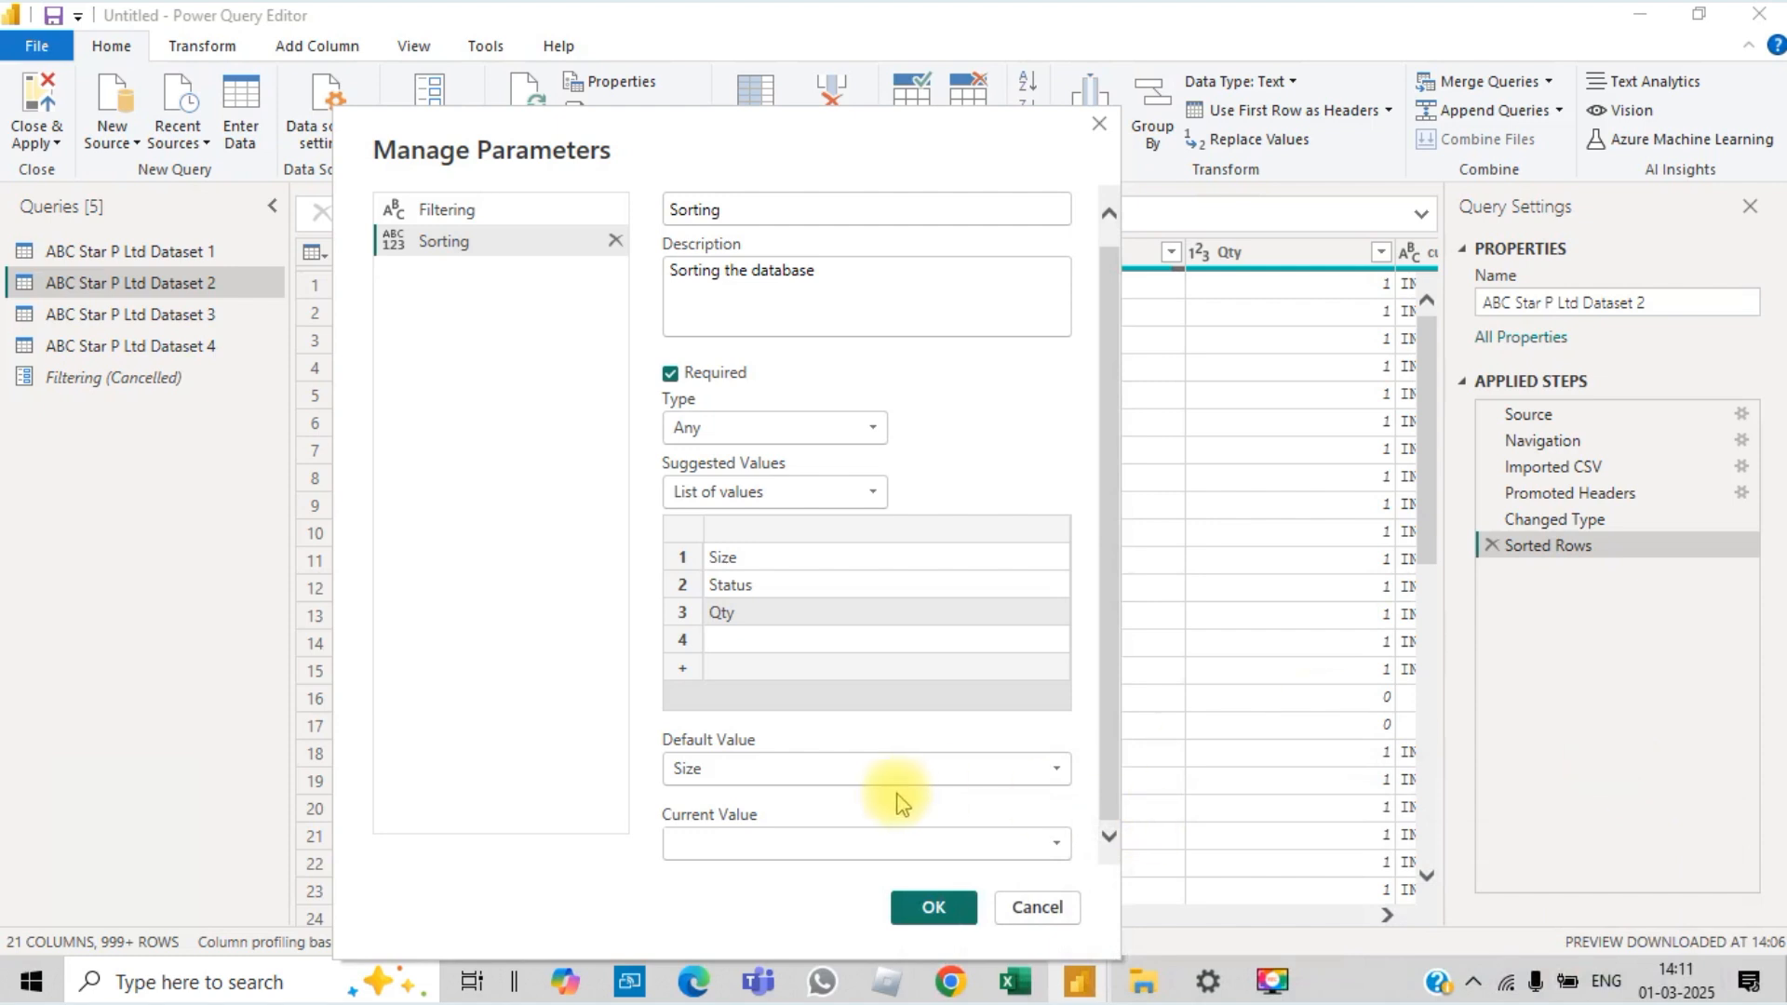
{"action": "left_click", "coordinate": [833, 842]}
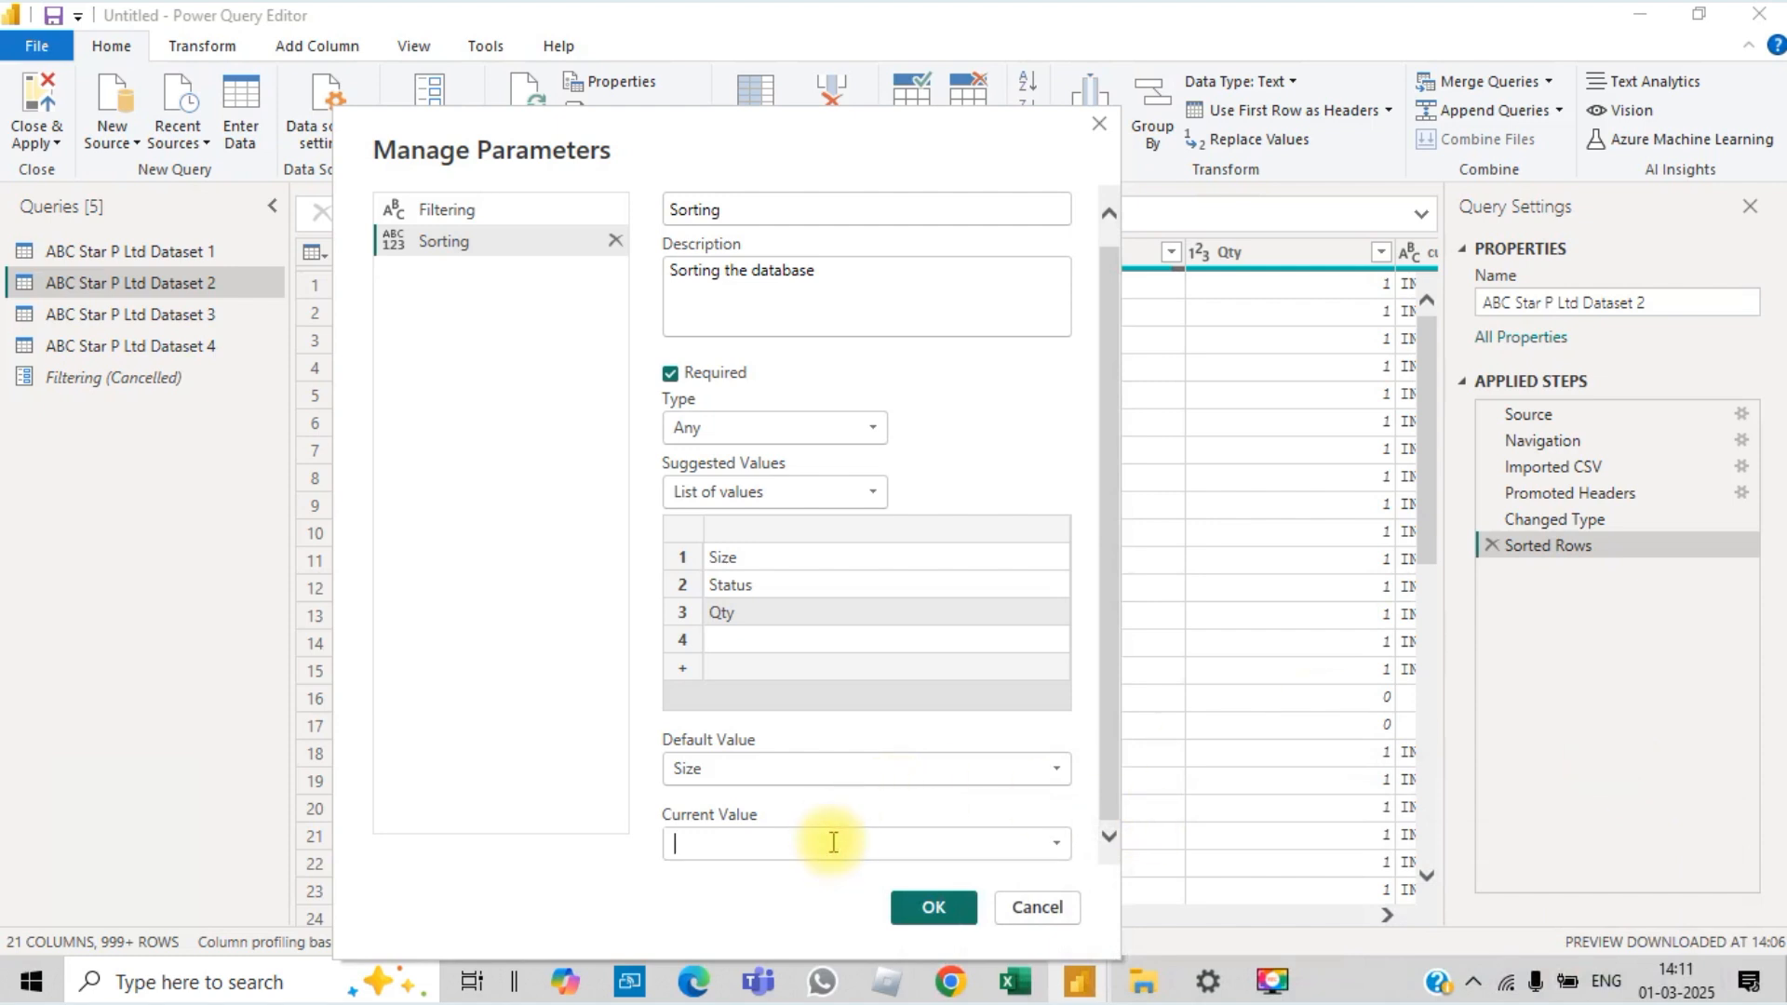
{"action": "key", "text": "Caps_Lock"}
{"action": "type", "text": "Siz"}
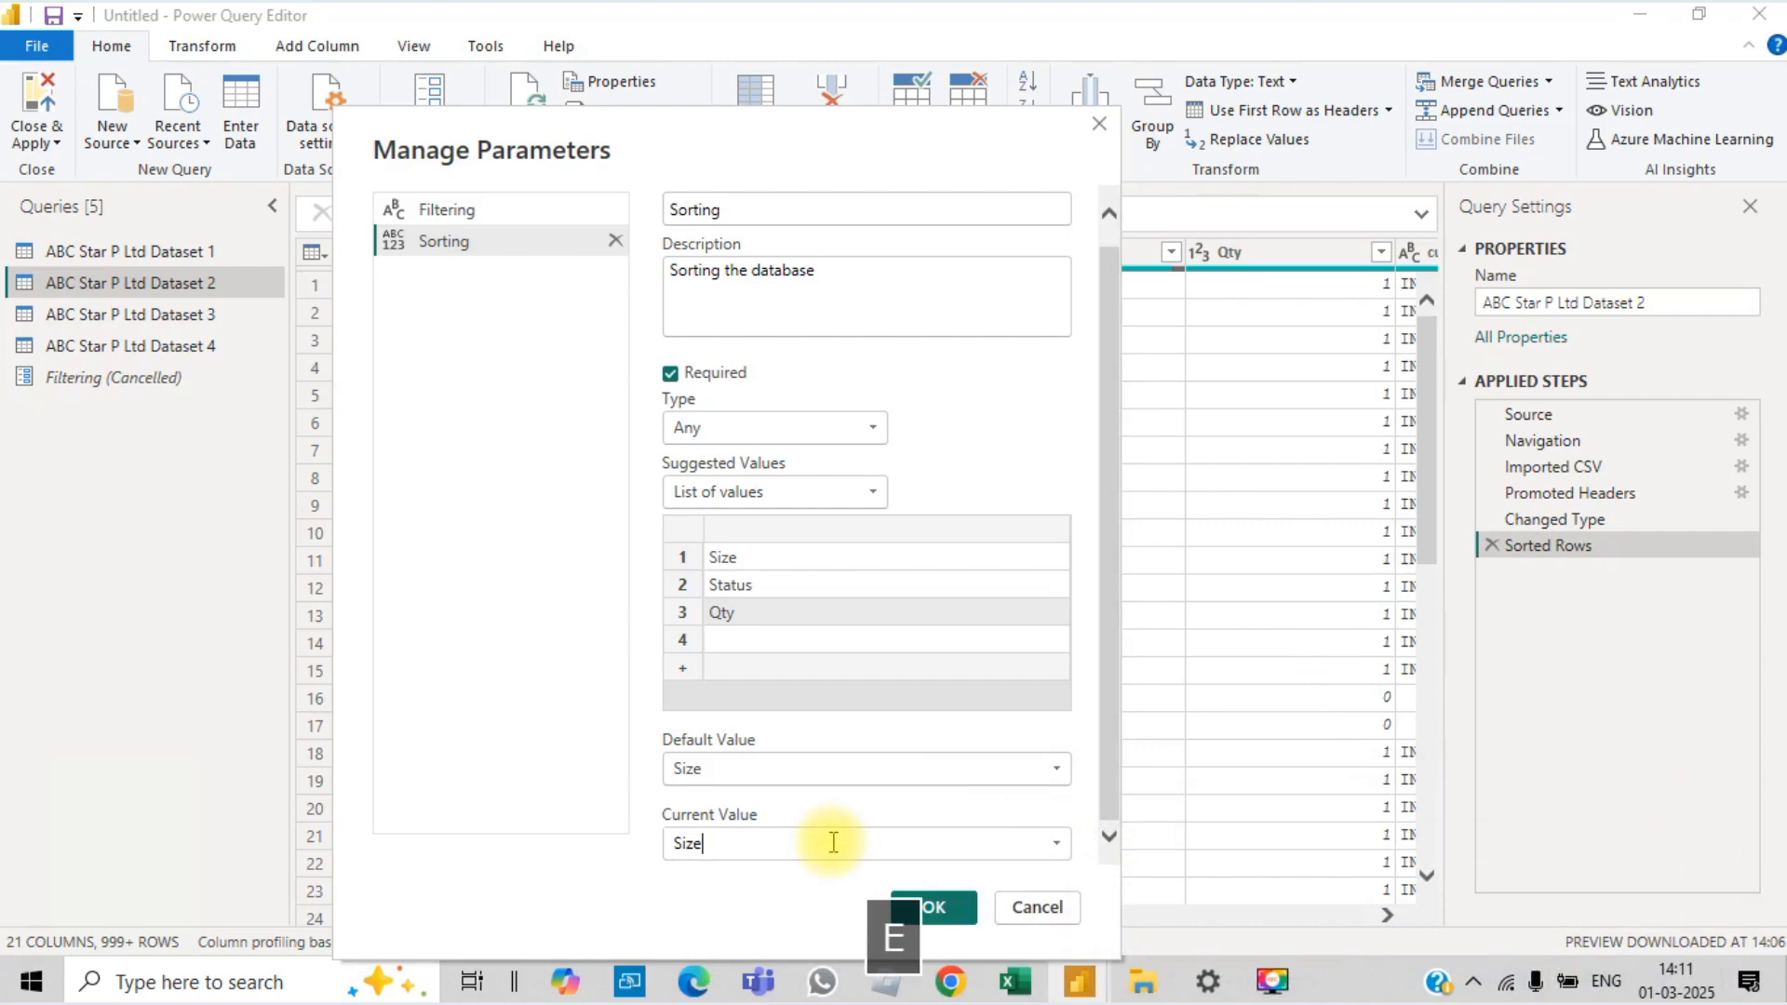
{"action": "type", "text": "e"}
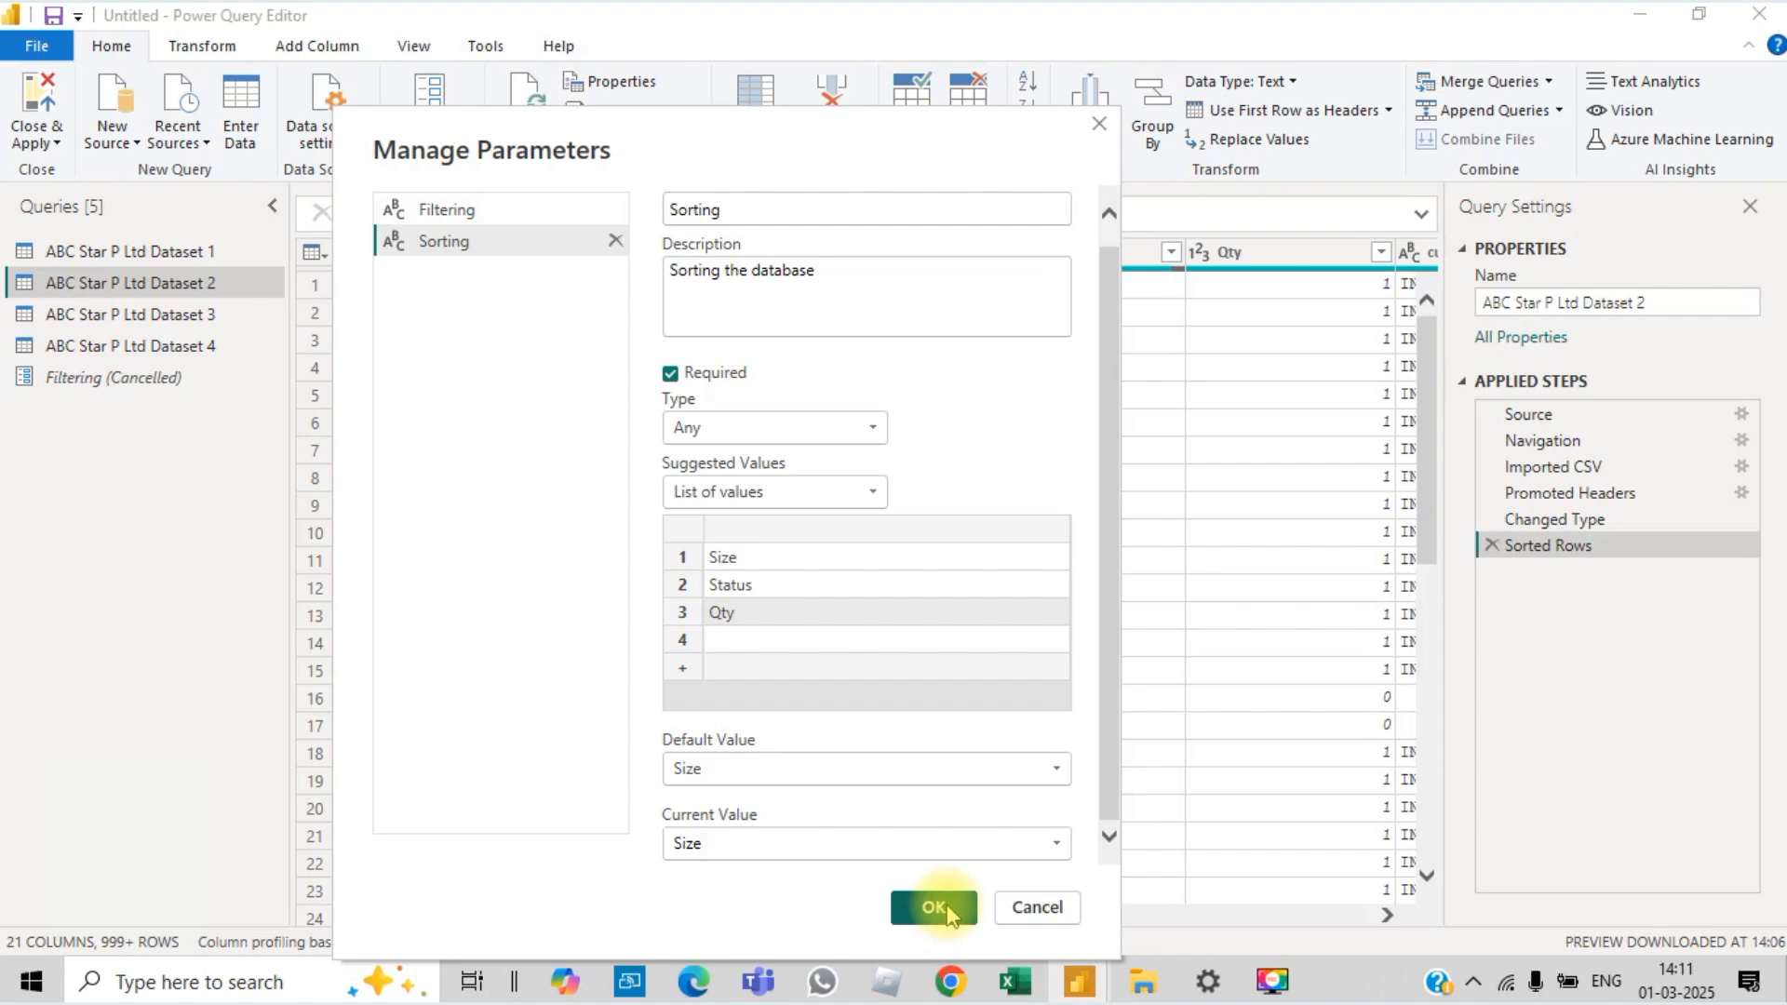
{"action": "left_click", "coordinate": [934, 907]}
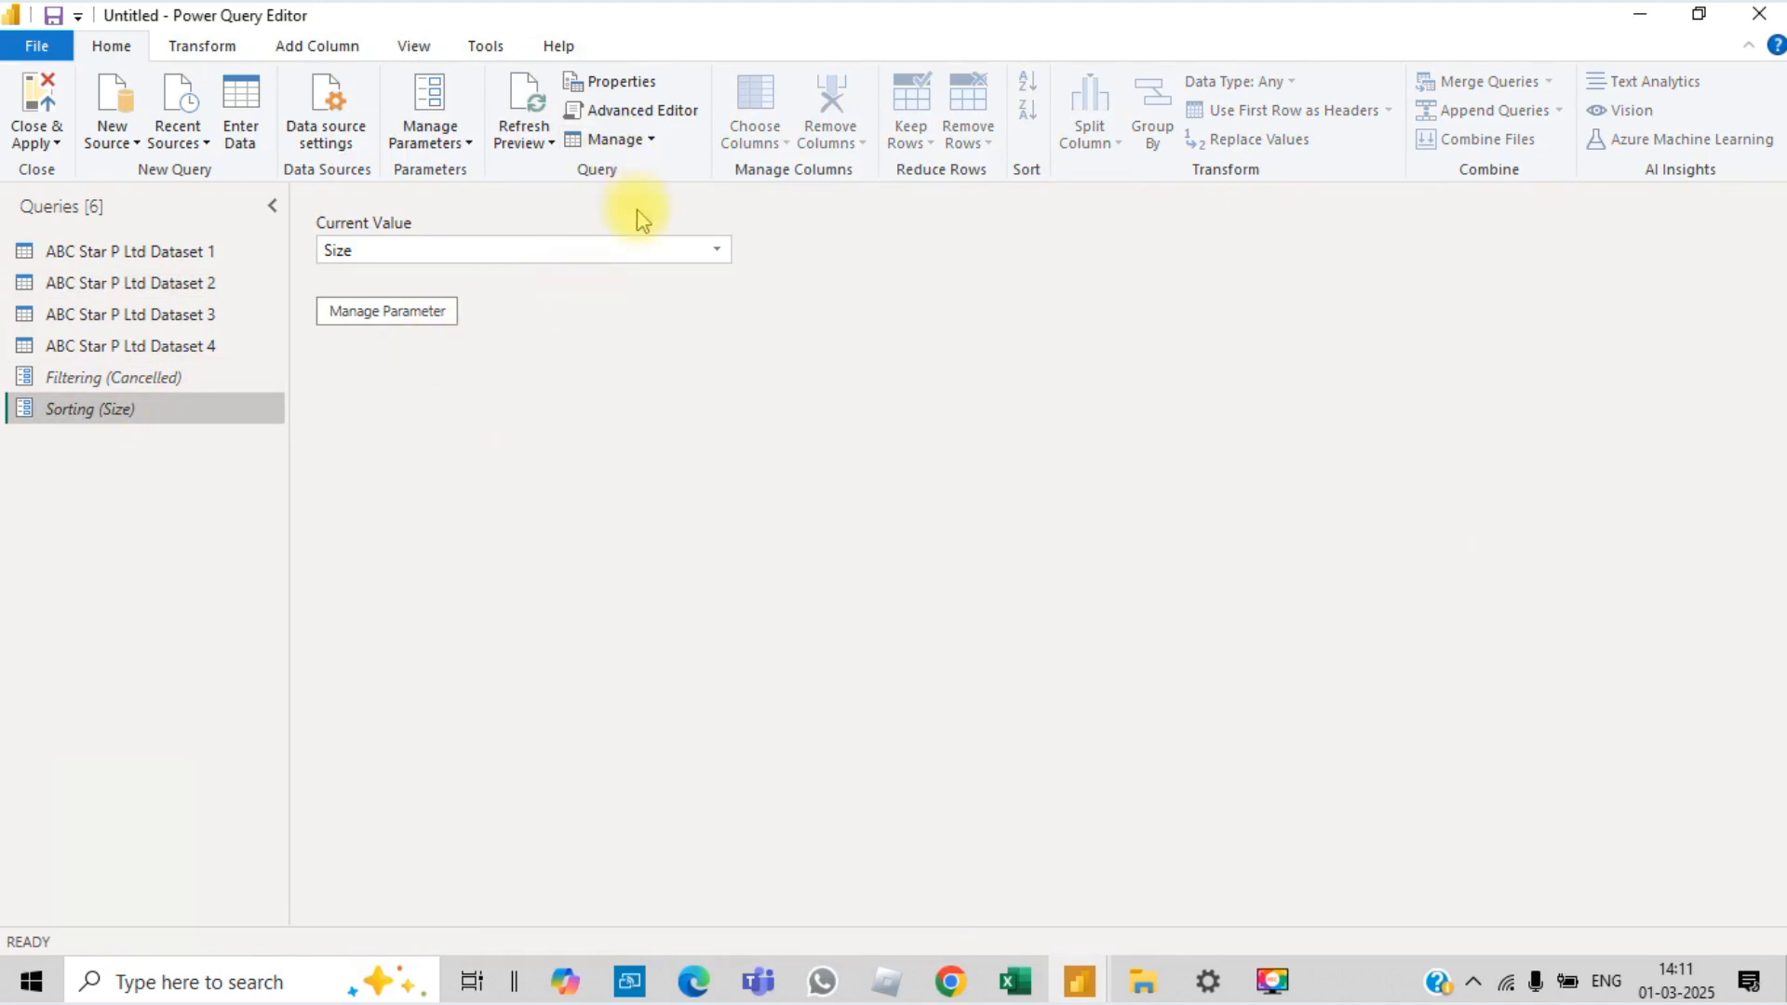
Step: Remove the hard-coded "Size" column reference from the Sorted Rows formula of ABC Star P Ltd Dataset 2
{"action": "left_click", "coordinate": [718, 249]}
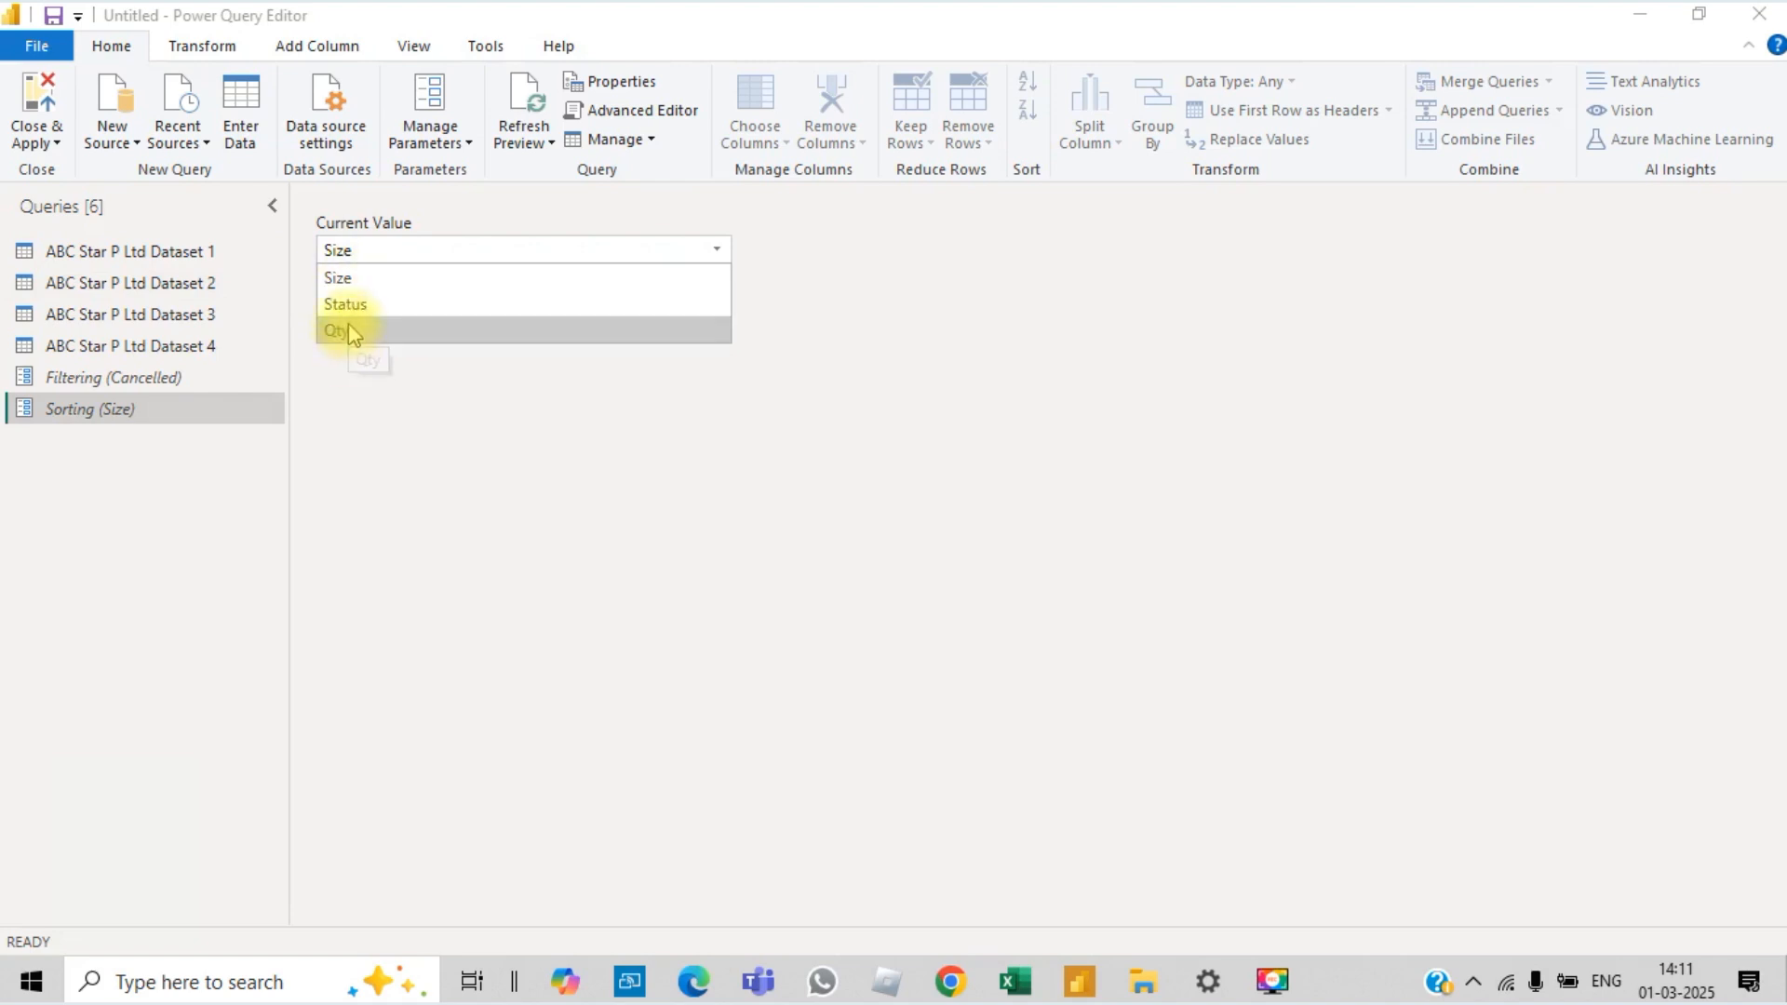
{"action": "left_click", "coordinate": [213, 296]}
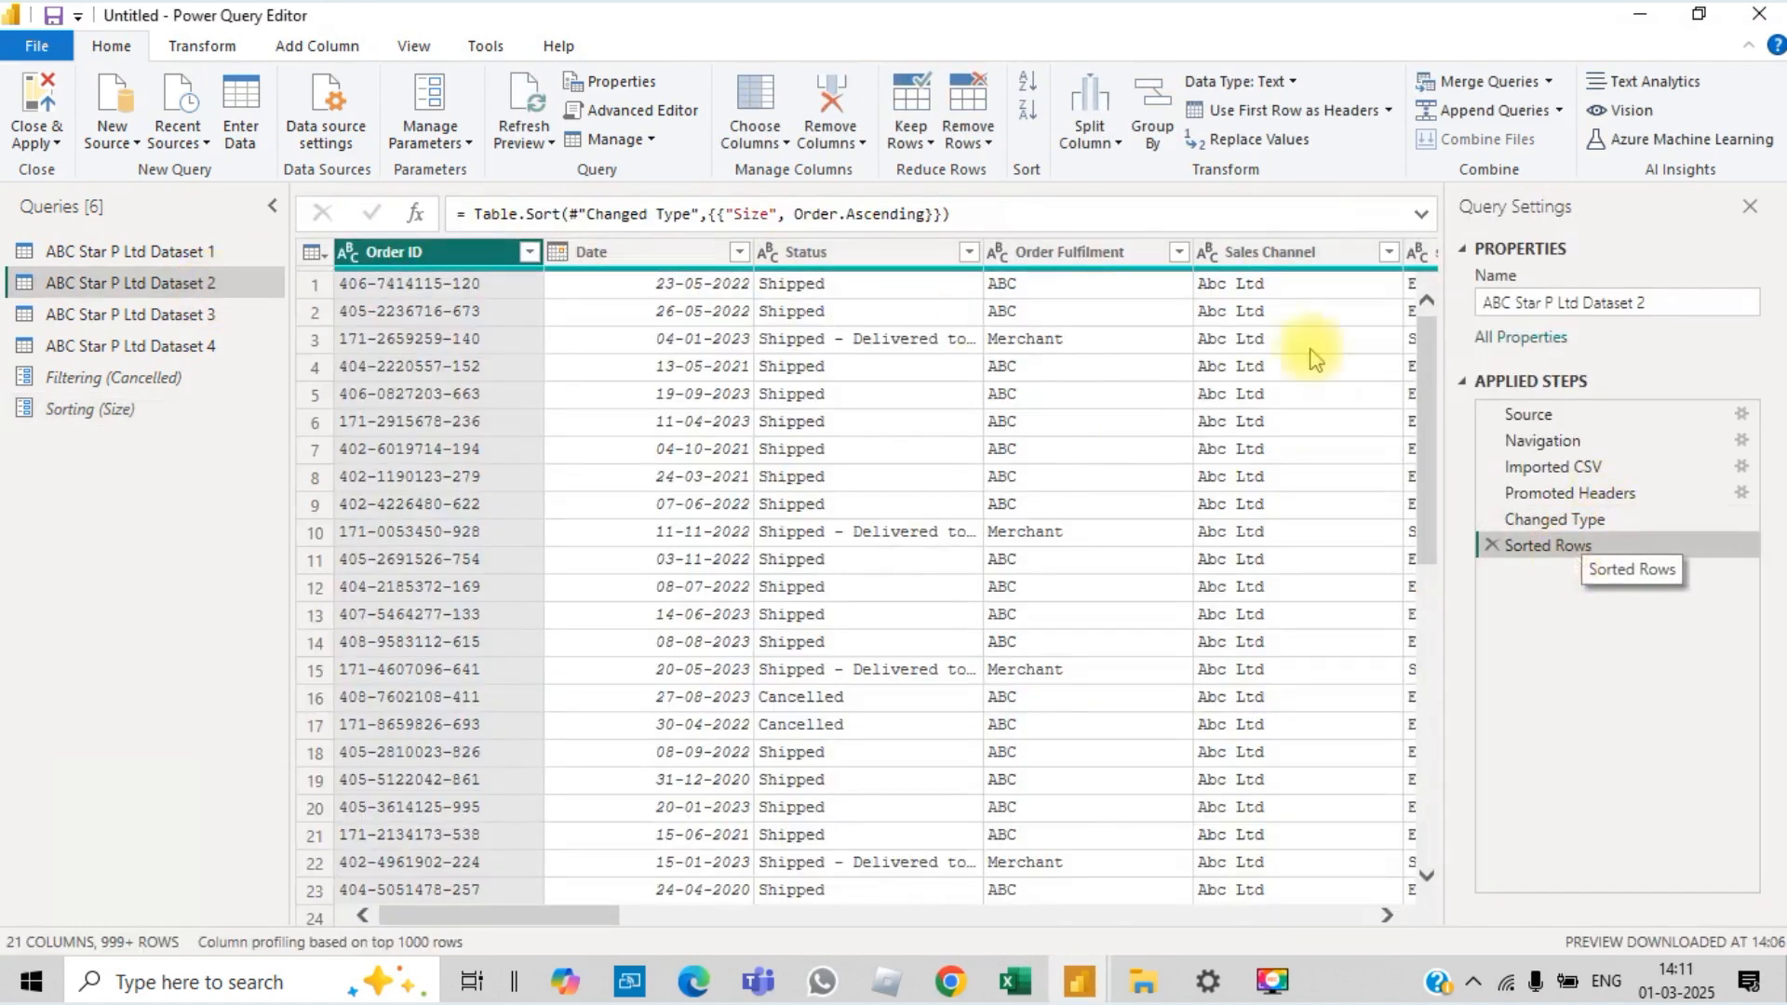
{"action": "left_click", "coordinate": [775, 216]}
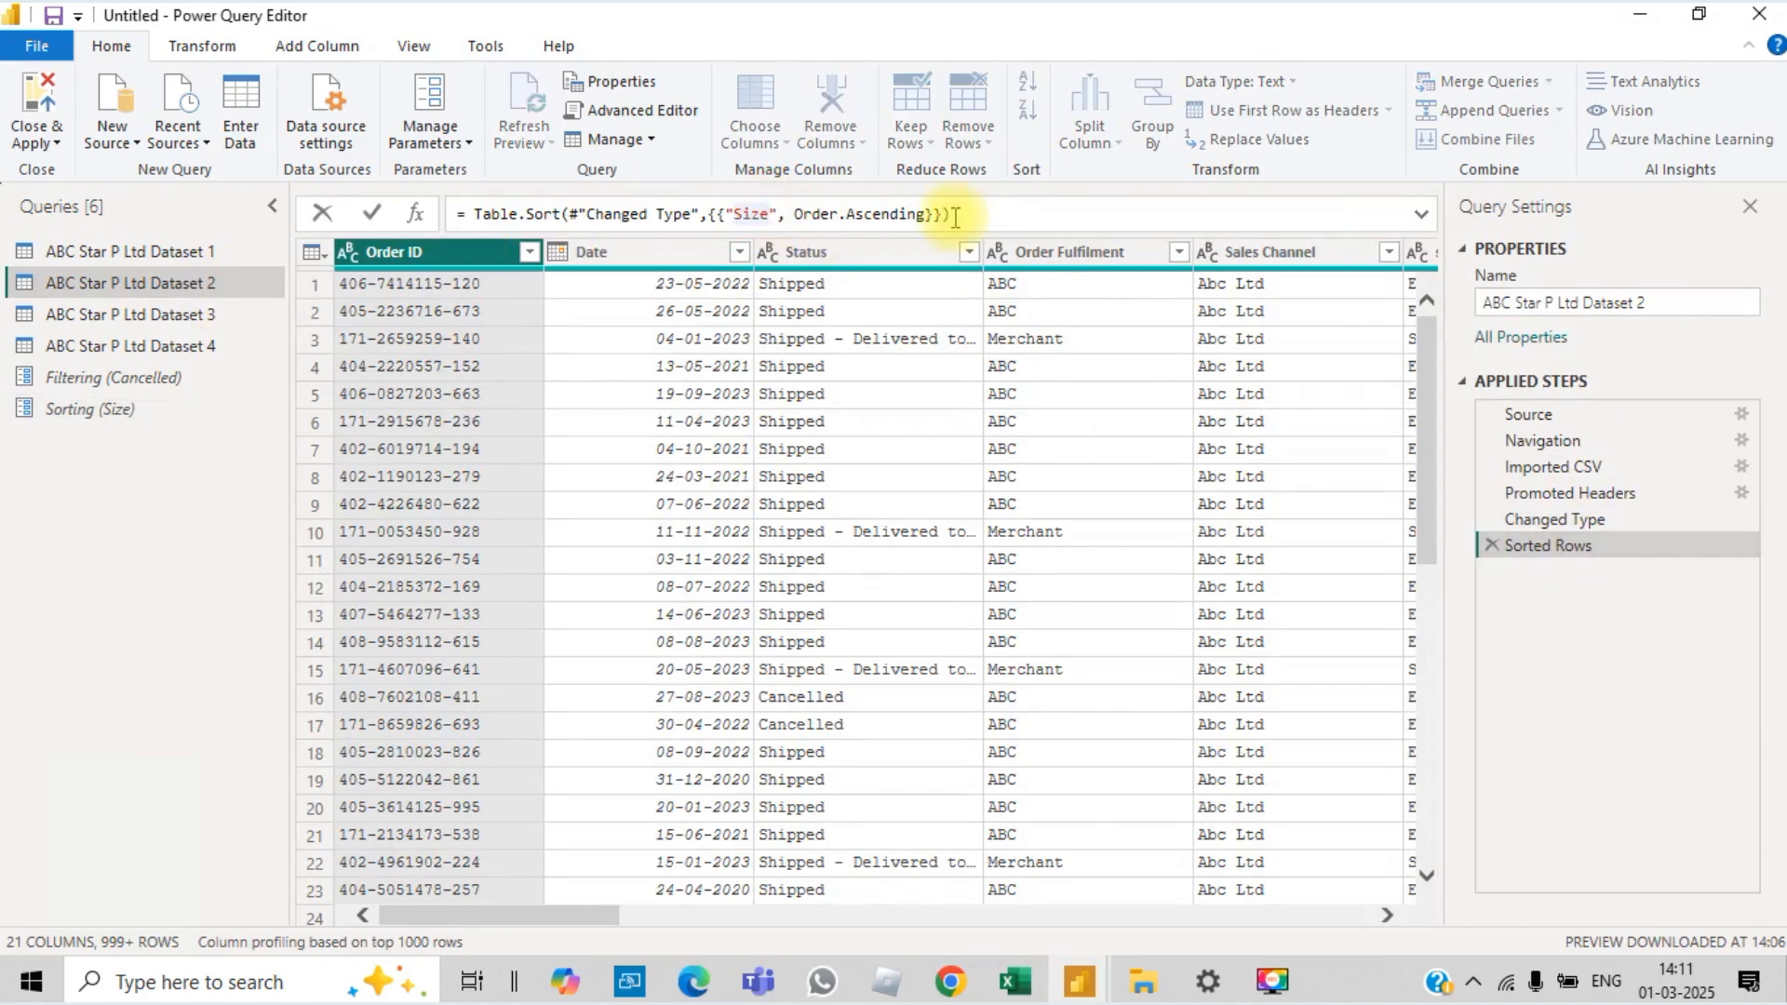
{"action": "key", "text": "Right"}
{"action": "key", "text": "BackSpace"}
{"action": "key", "text": "BackSpace"}
{"action": "key", "text": "BackSpace"}
{"action": "key", "text": "BackSpace"}
{"action": "key", "text": "BackSpace"}
{"action": "key", "text": "BackSpace"}
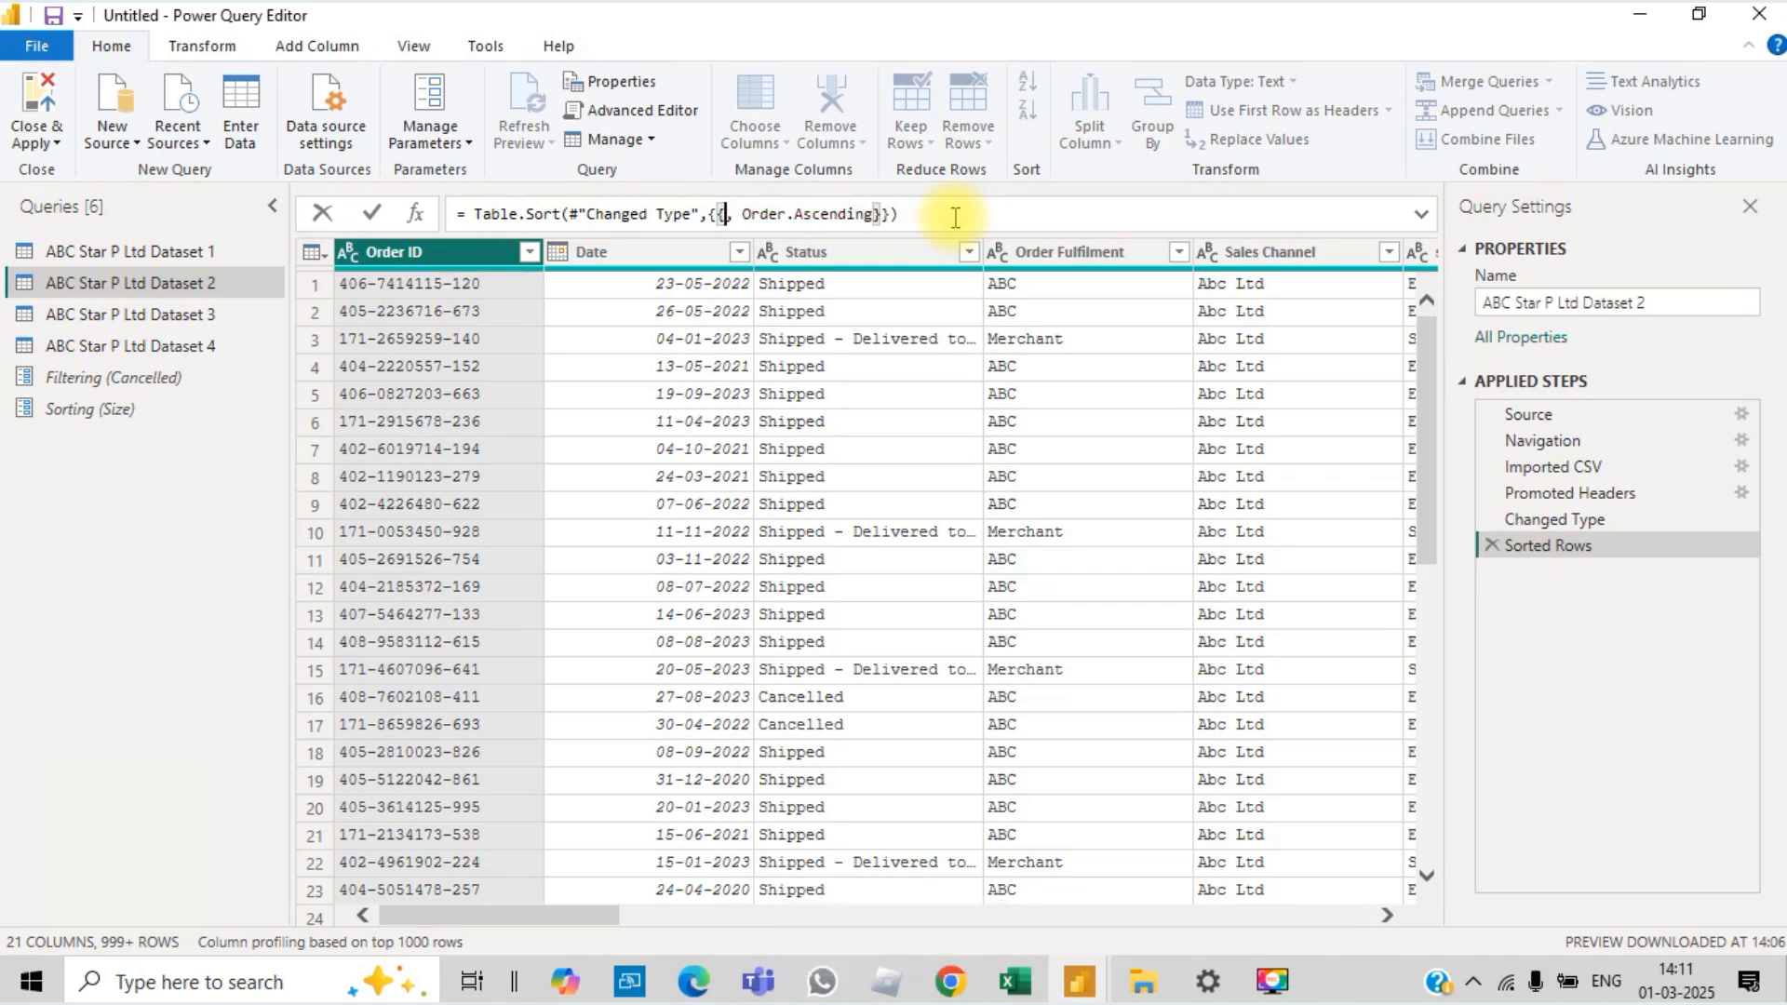
{"action": "type", "text": "sorti"}
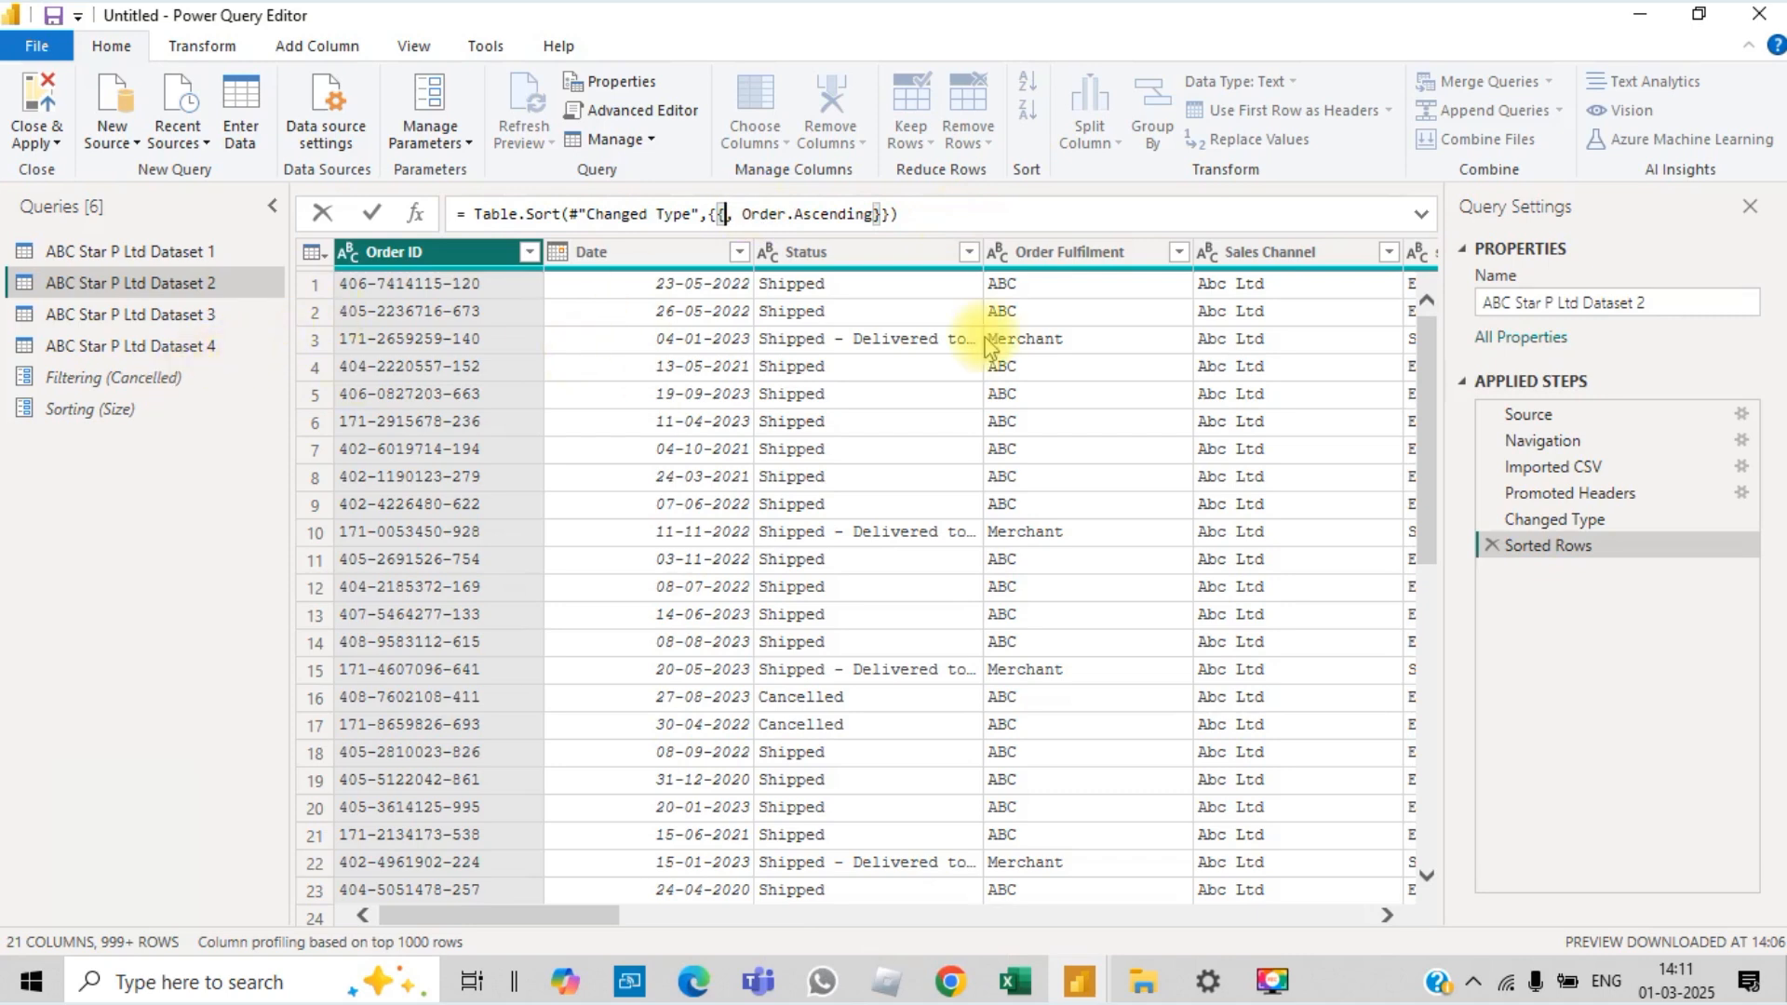
{"action": "type", "text": "ng"}
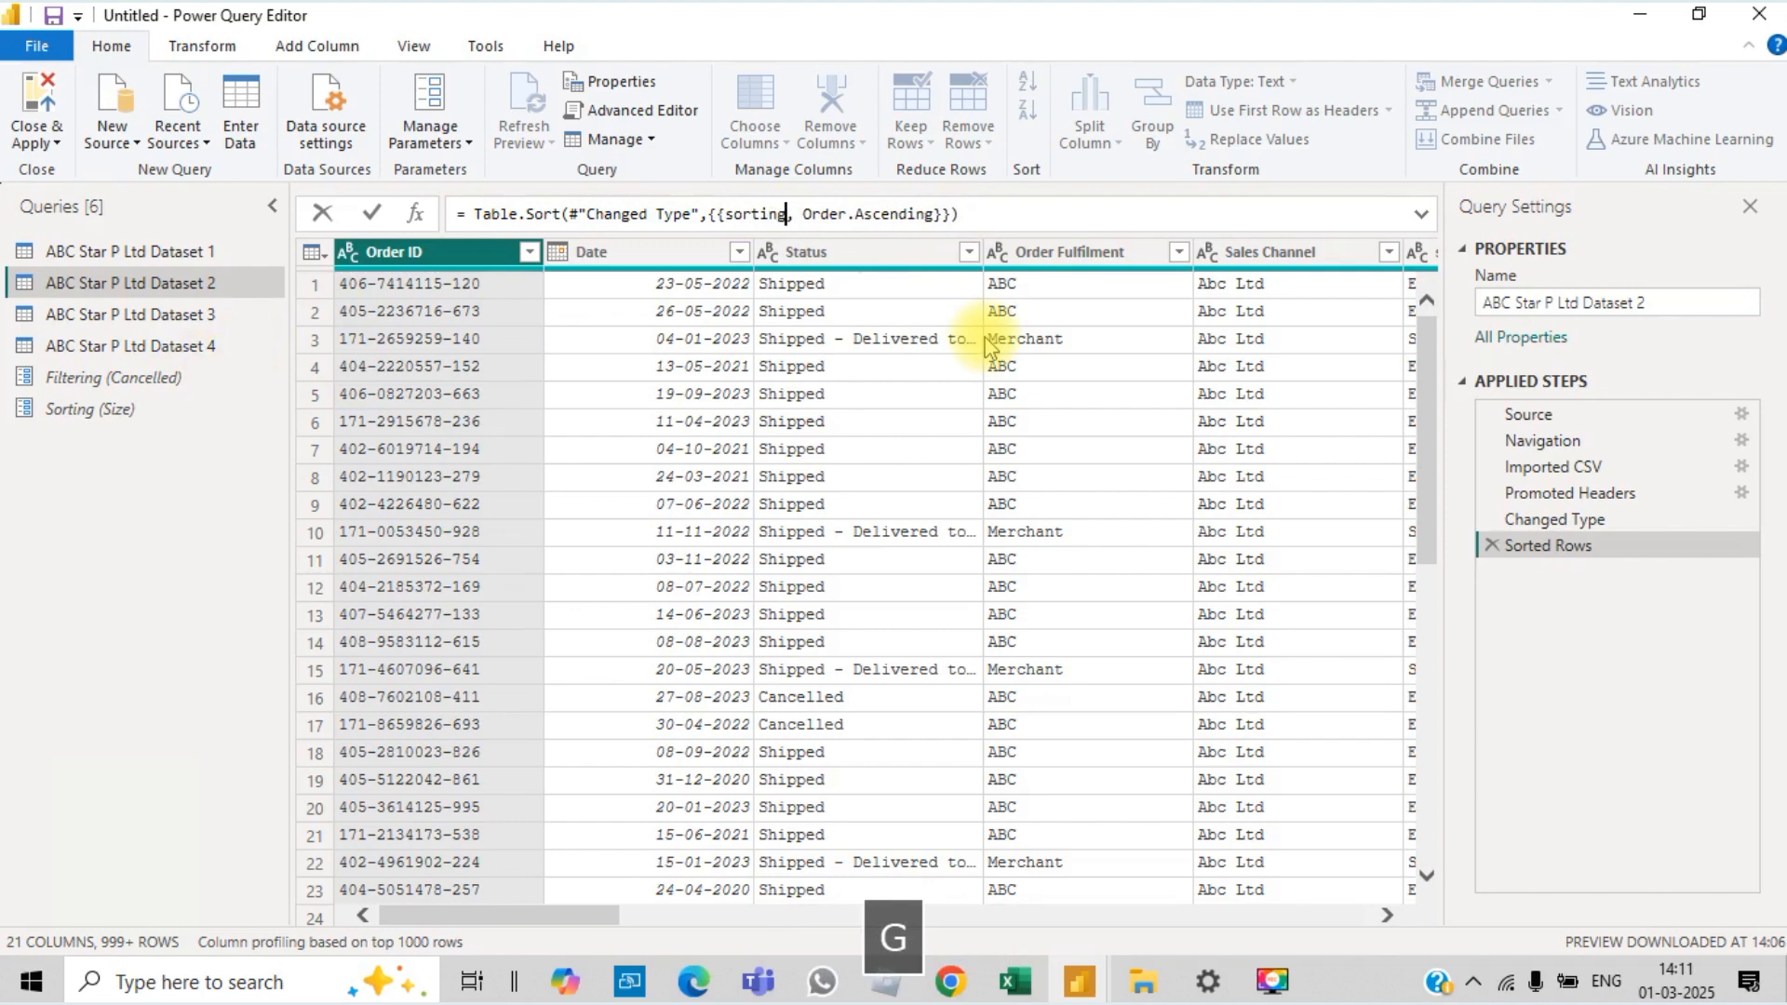
{"action": "key", "text": "BackSpace"}
{"action": "key", "text": "BackSpace"}
{"action": "key", "text": "BackSpace"}
{"action": "key", "text": "BackSpace"}
{"action": "key", "text": "BackSpace"}
{"action": "key", "text": "BackSpace"}
{"action": "key", "text": "BackSpace"}
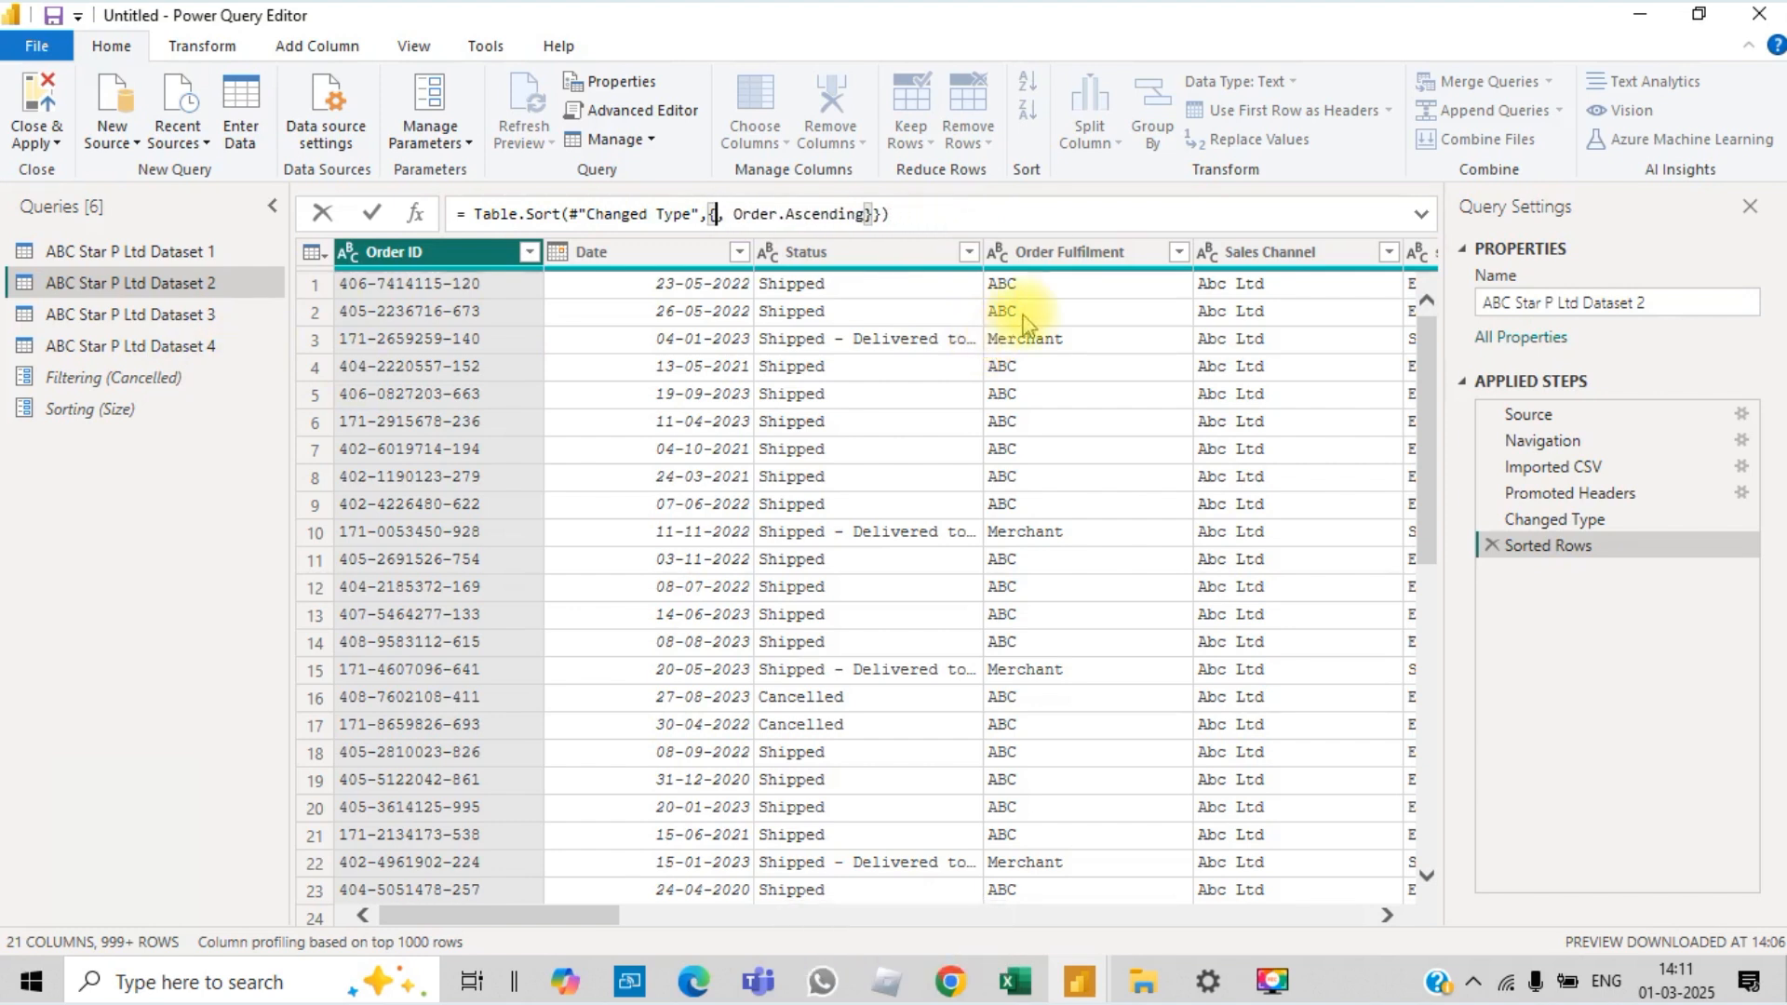
{"action": "key", "text": "ctrl+z"}
{"action": "key", "text": "BackSpace"}
{"action": "key", "text": "BackSpace"}
{"action": "key", "text": "BackSpace"}
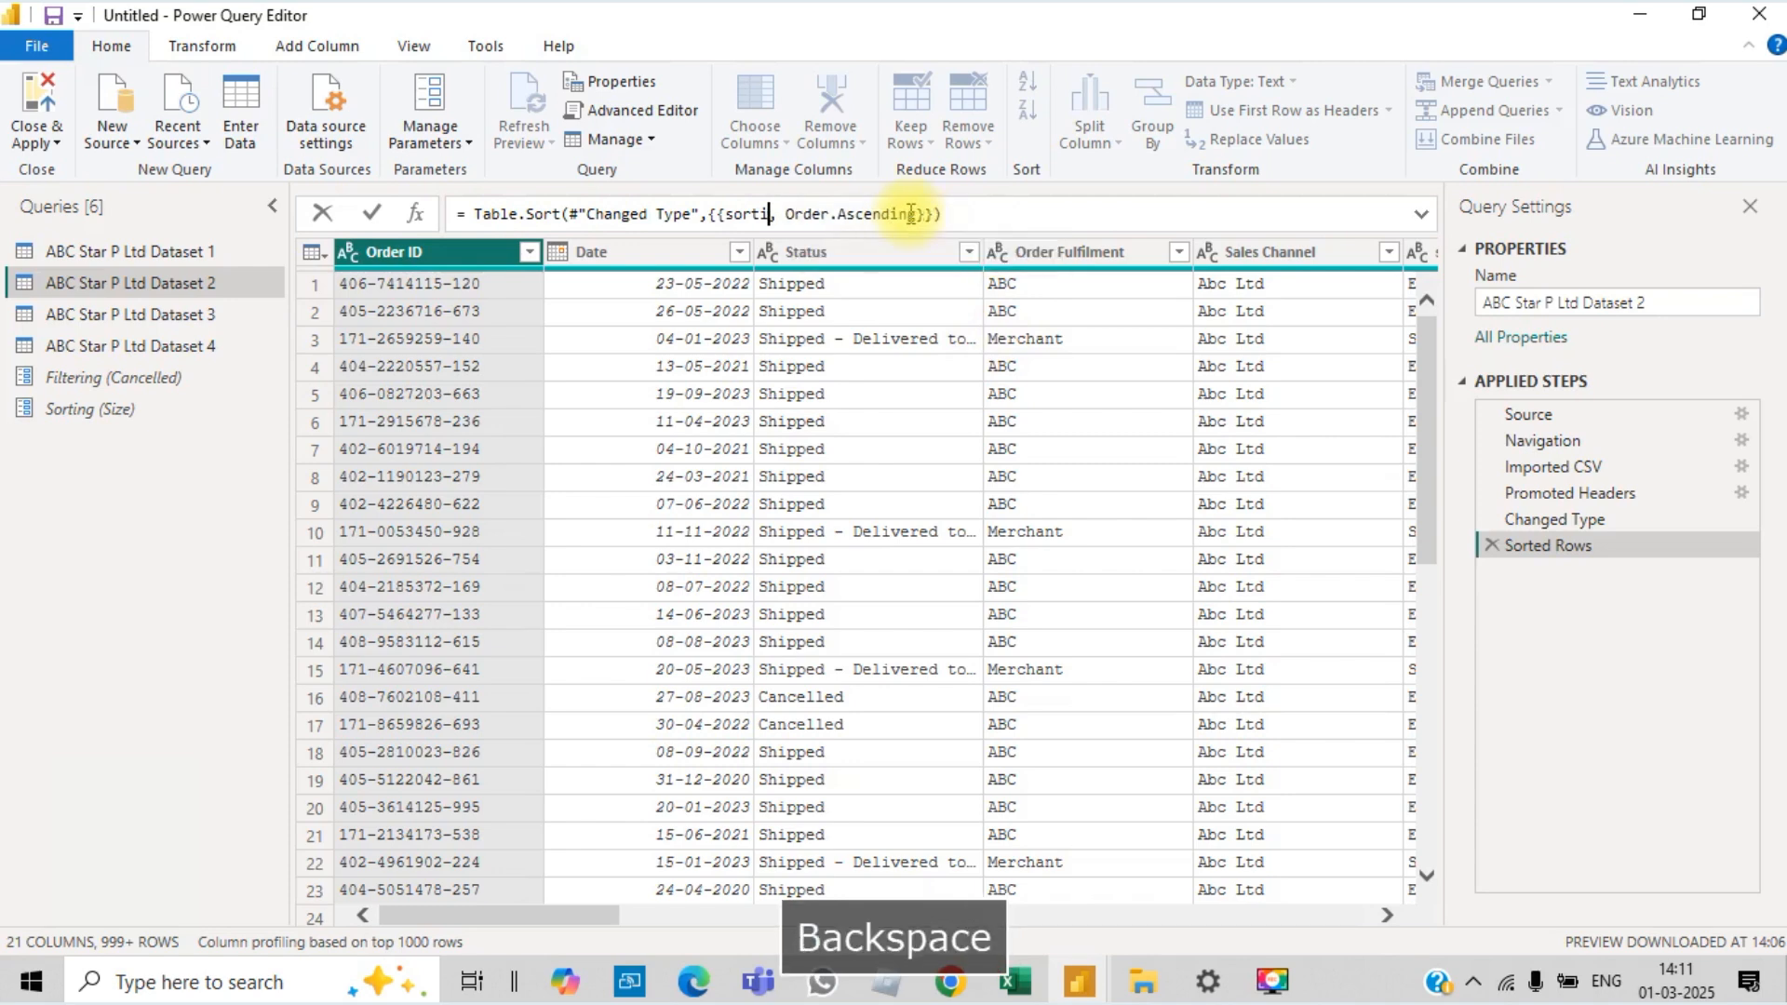
{"action": "key", "text": "BackSpace"}
{"action": "key", "text": "BackSpace"}
{"action": "key", "text": "BackSpace"}
{"action": "key", "text": "BackSpace"}
Step: Insert the Sorting parameter as the sort column in the Table.Sort formula, apply it and check the Size column
{"action": "type", "text": "s"}
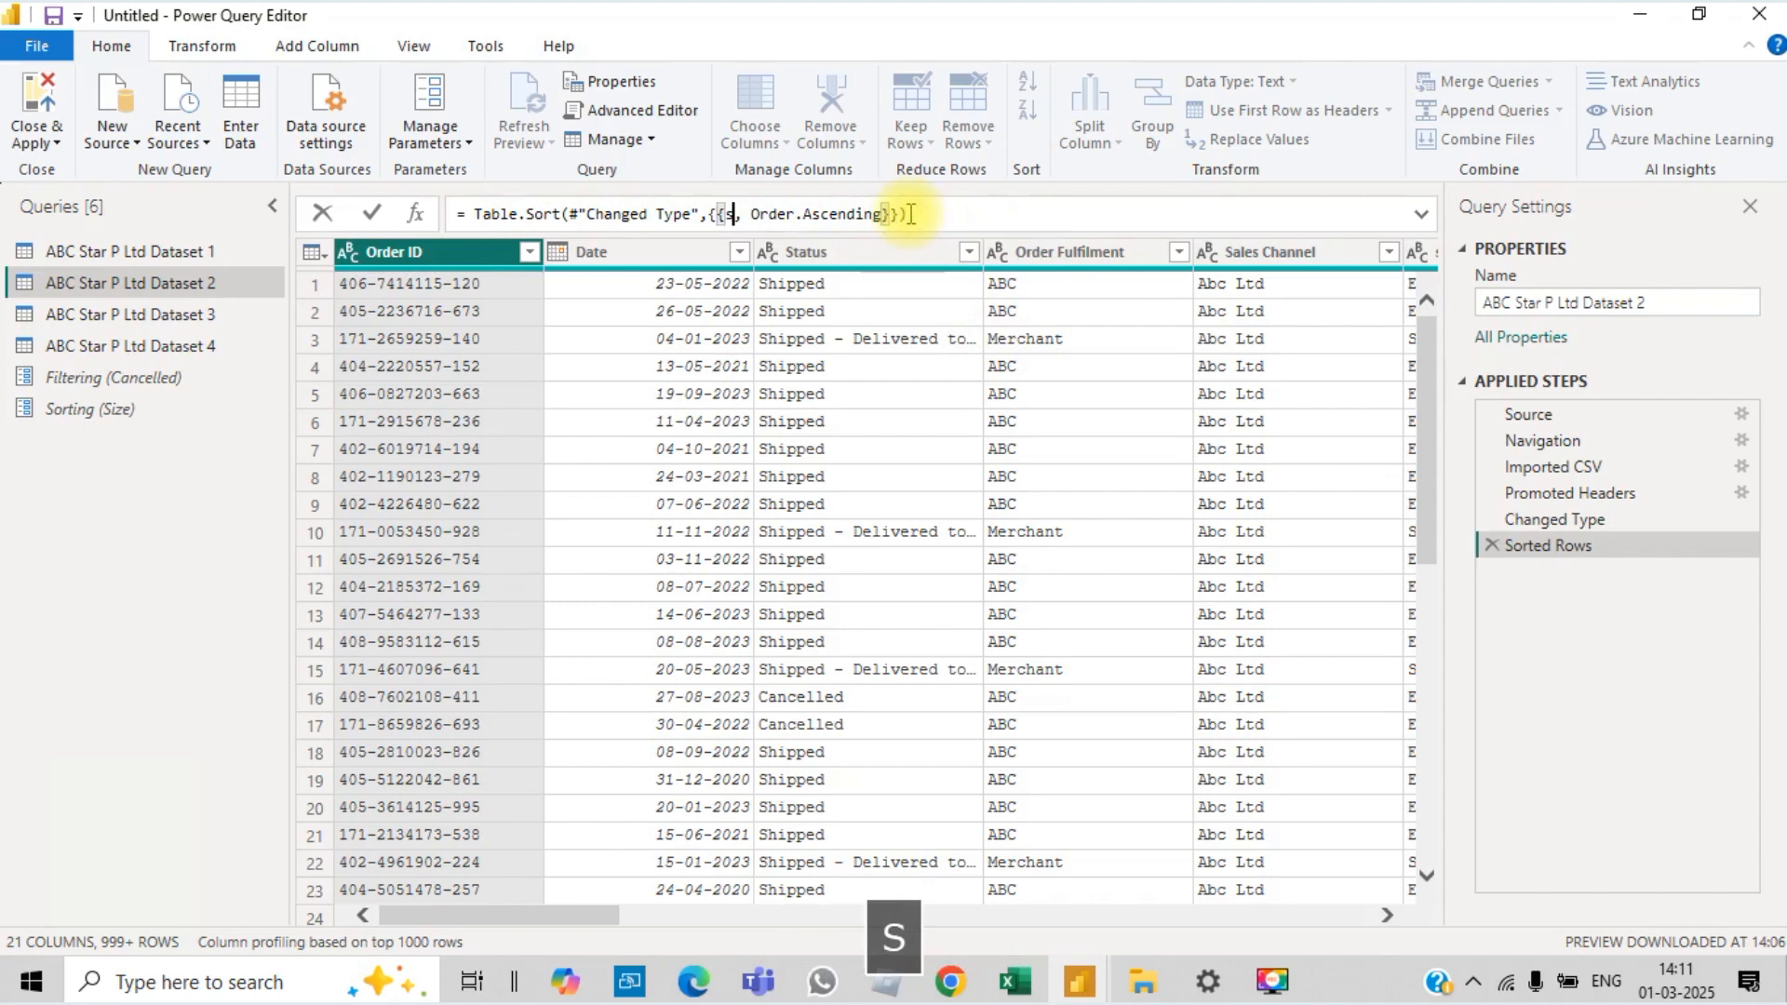
{"action": "type", "text": "or"}
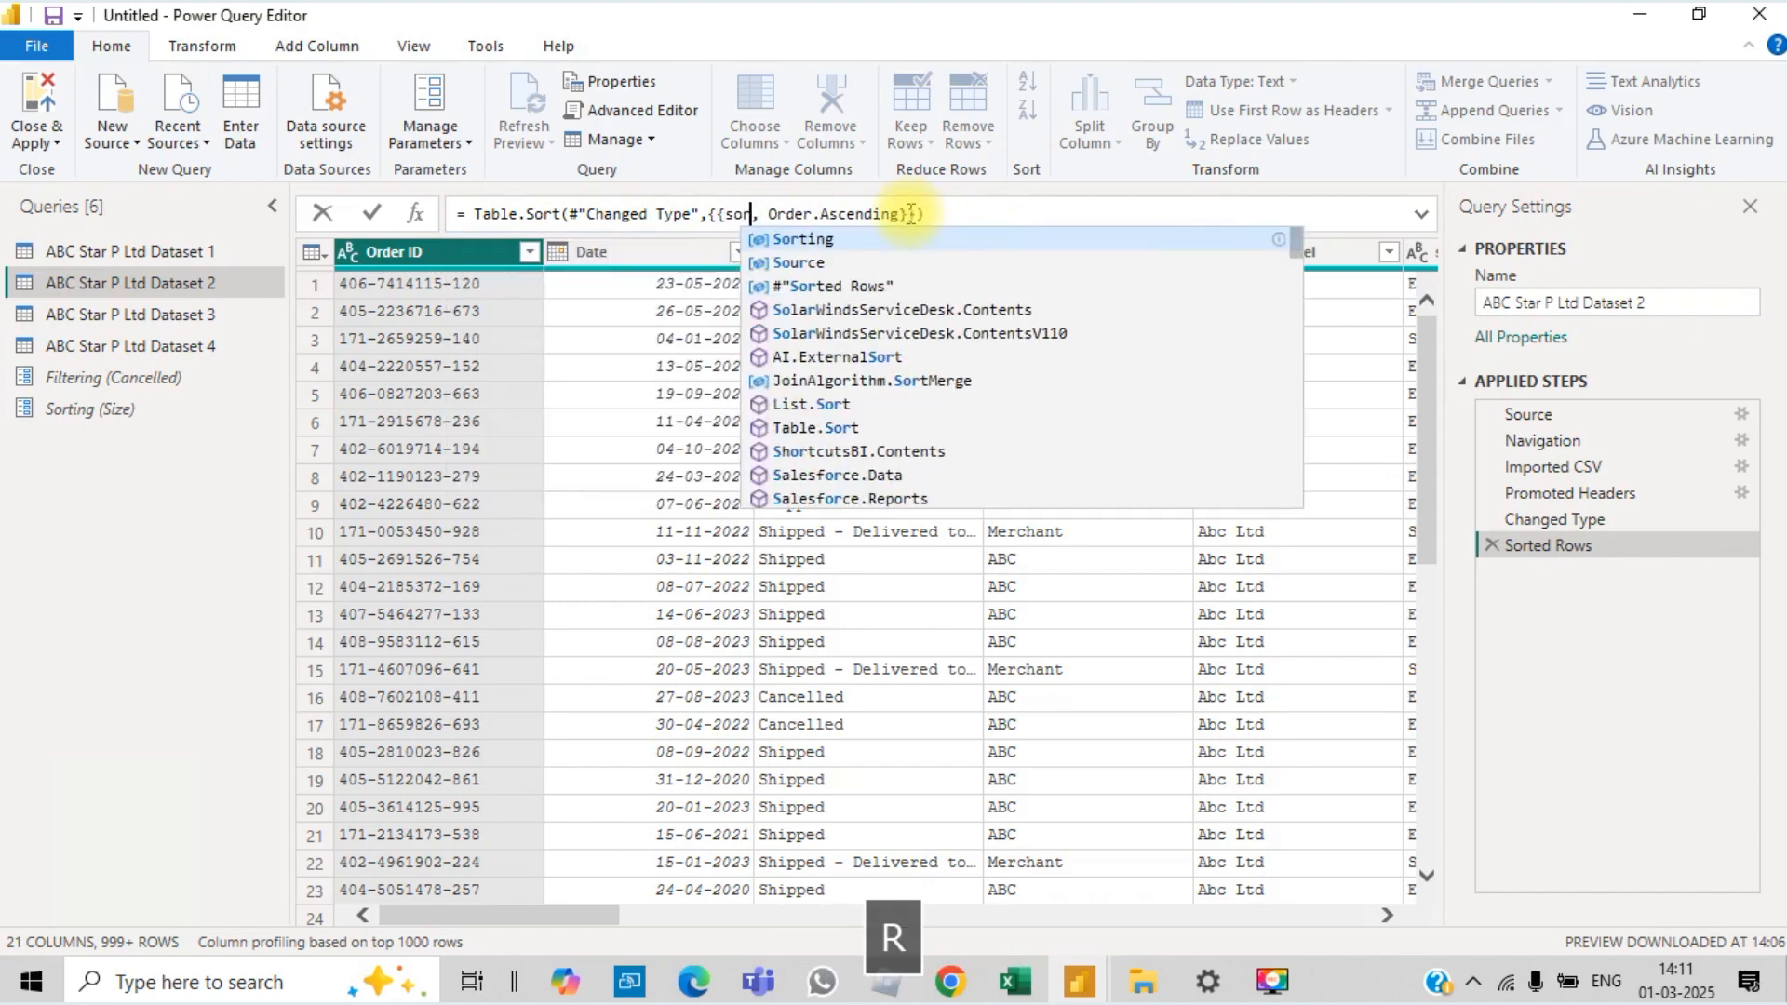
{"action": "type", "text": "t"}
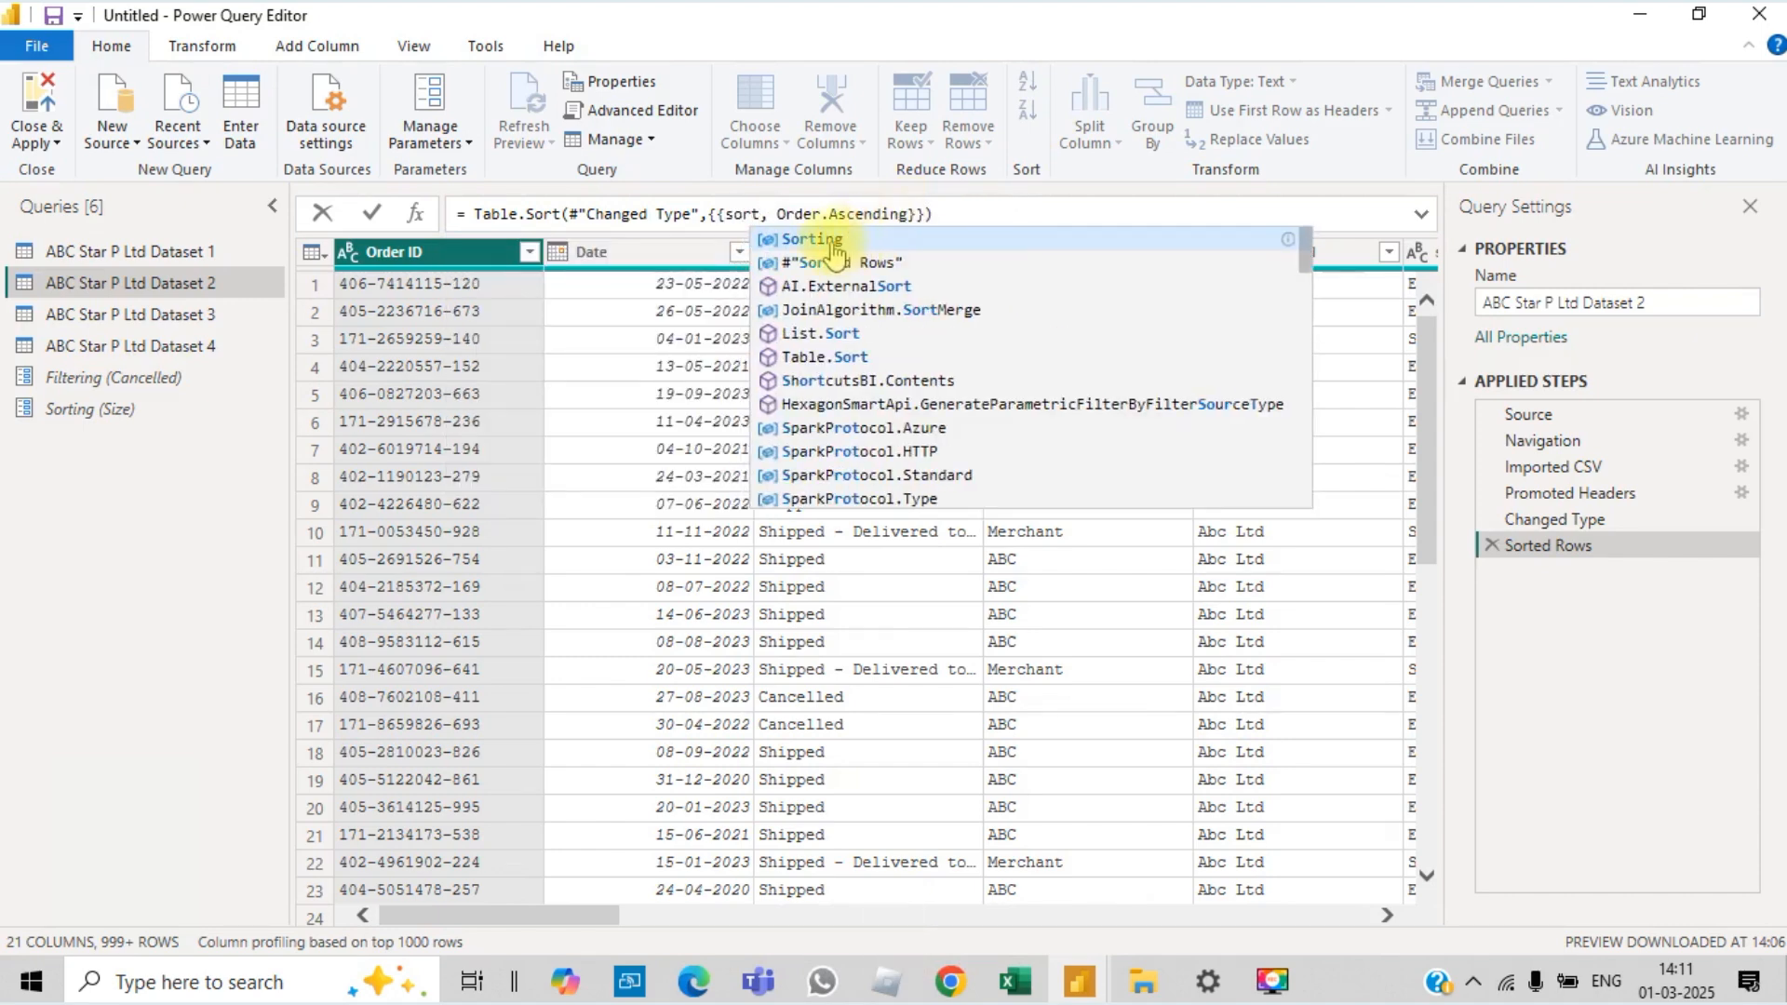
{"action": "left_click", "coordinate": [831, 242]}
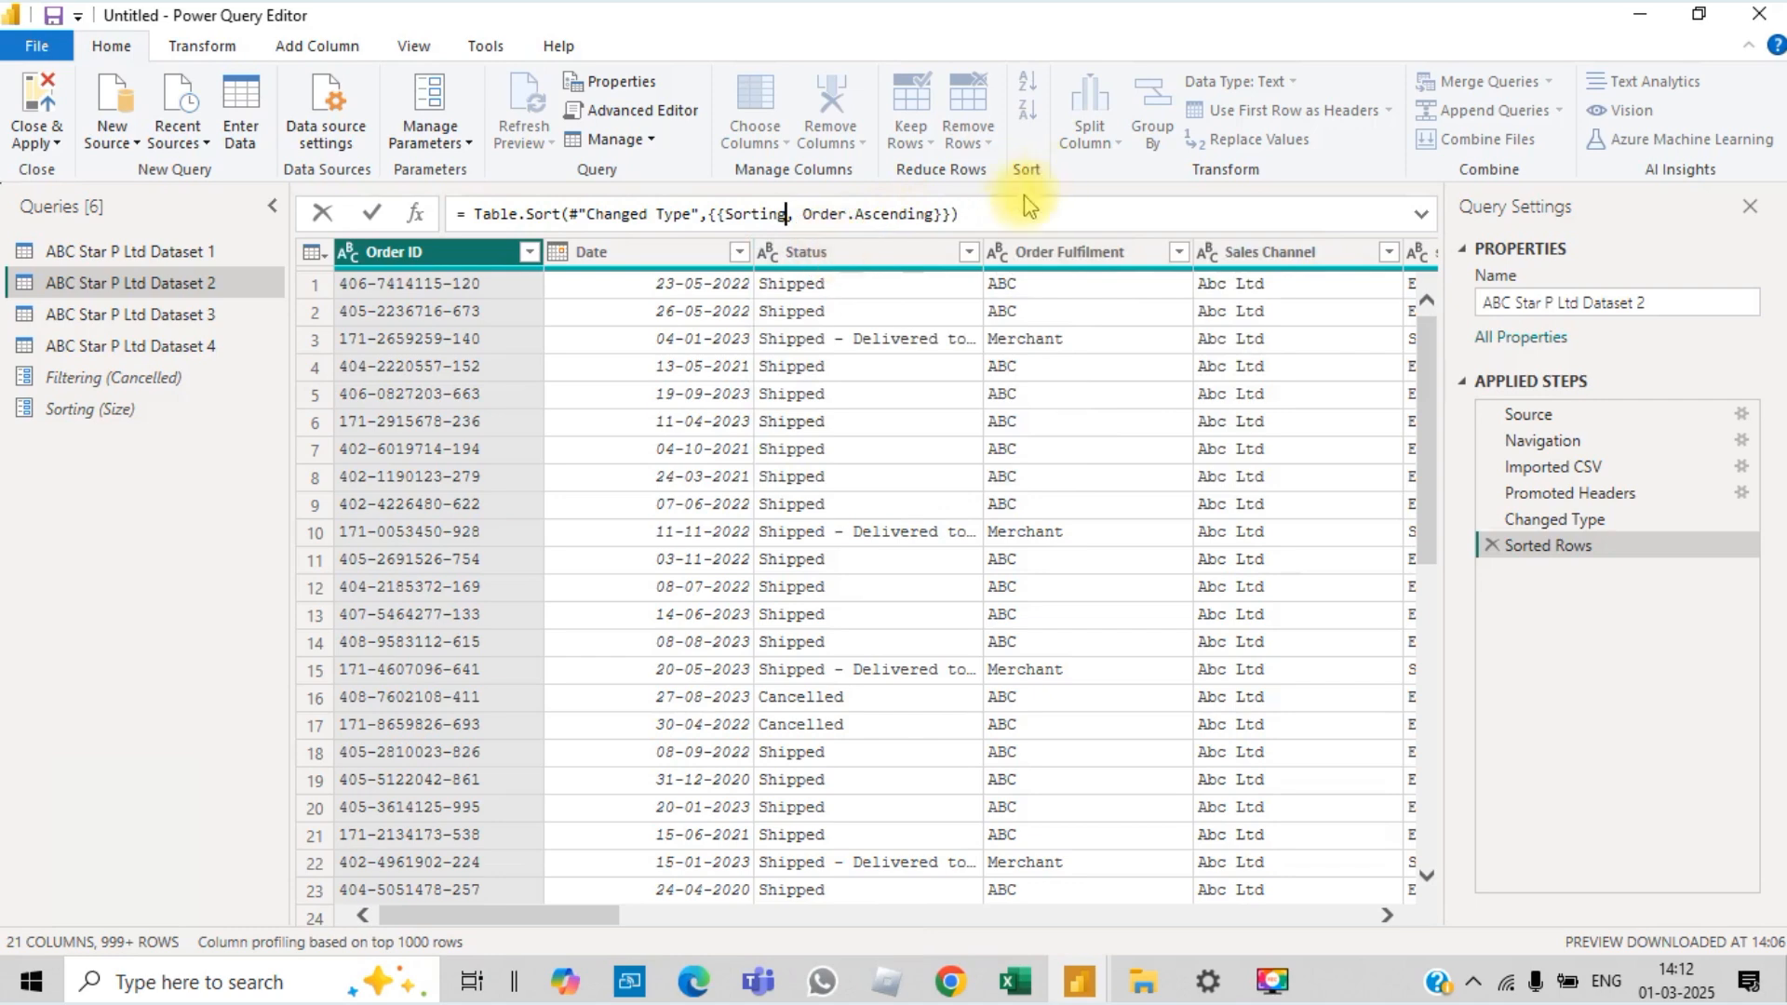
{"action": "left_click", "coordinate": [1000, 209]}
{"action": "key", "text": "Return"}
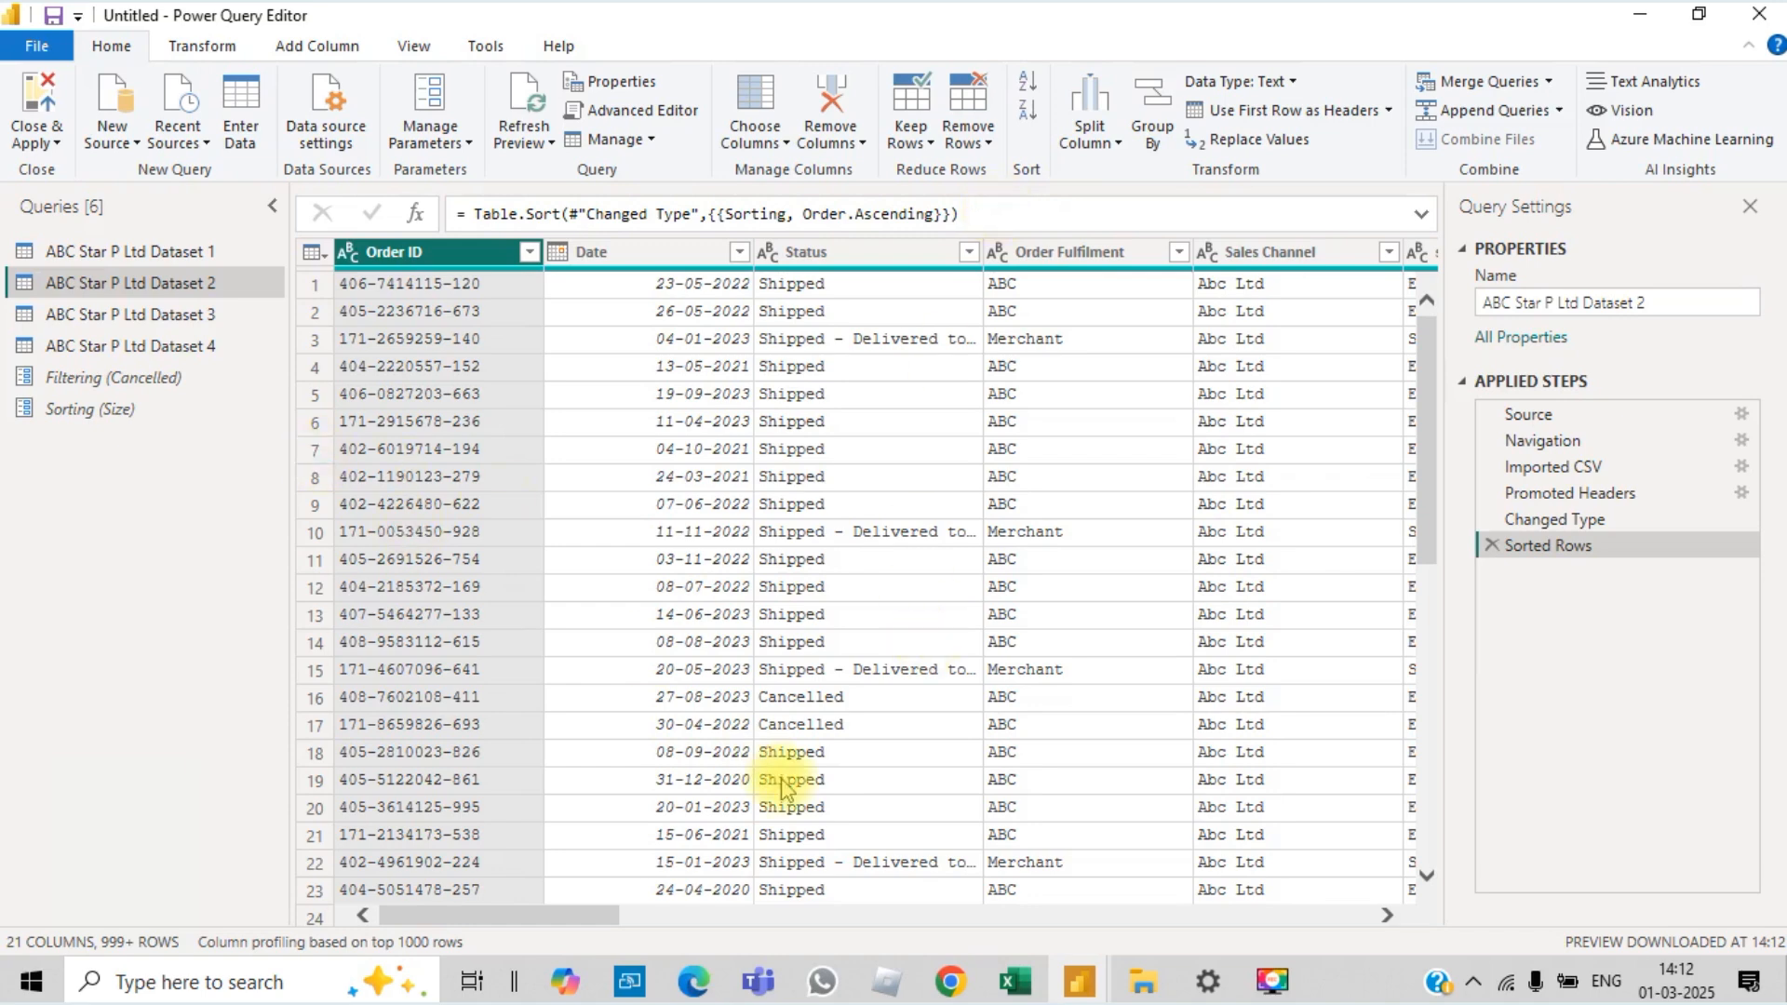
{"action": "left_click_drag", "start_coordinate": [600, 925], "coordinate": [898, 899]}
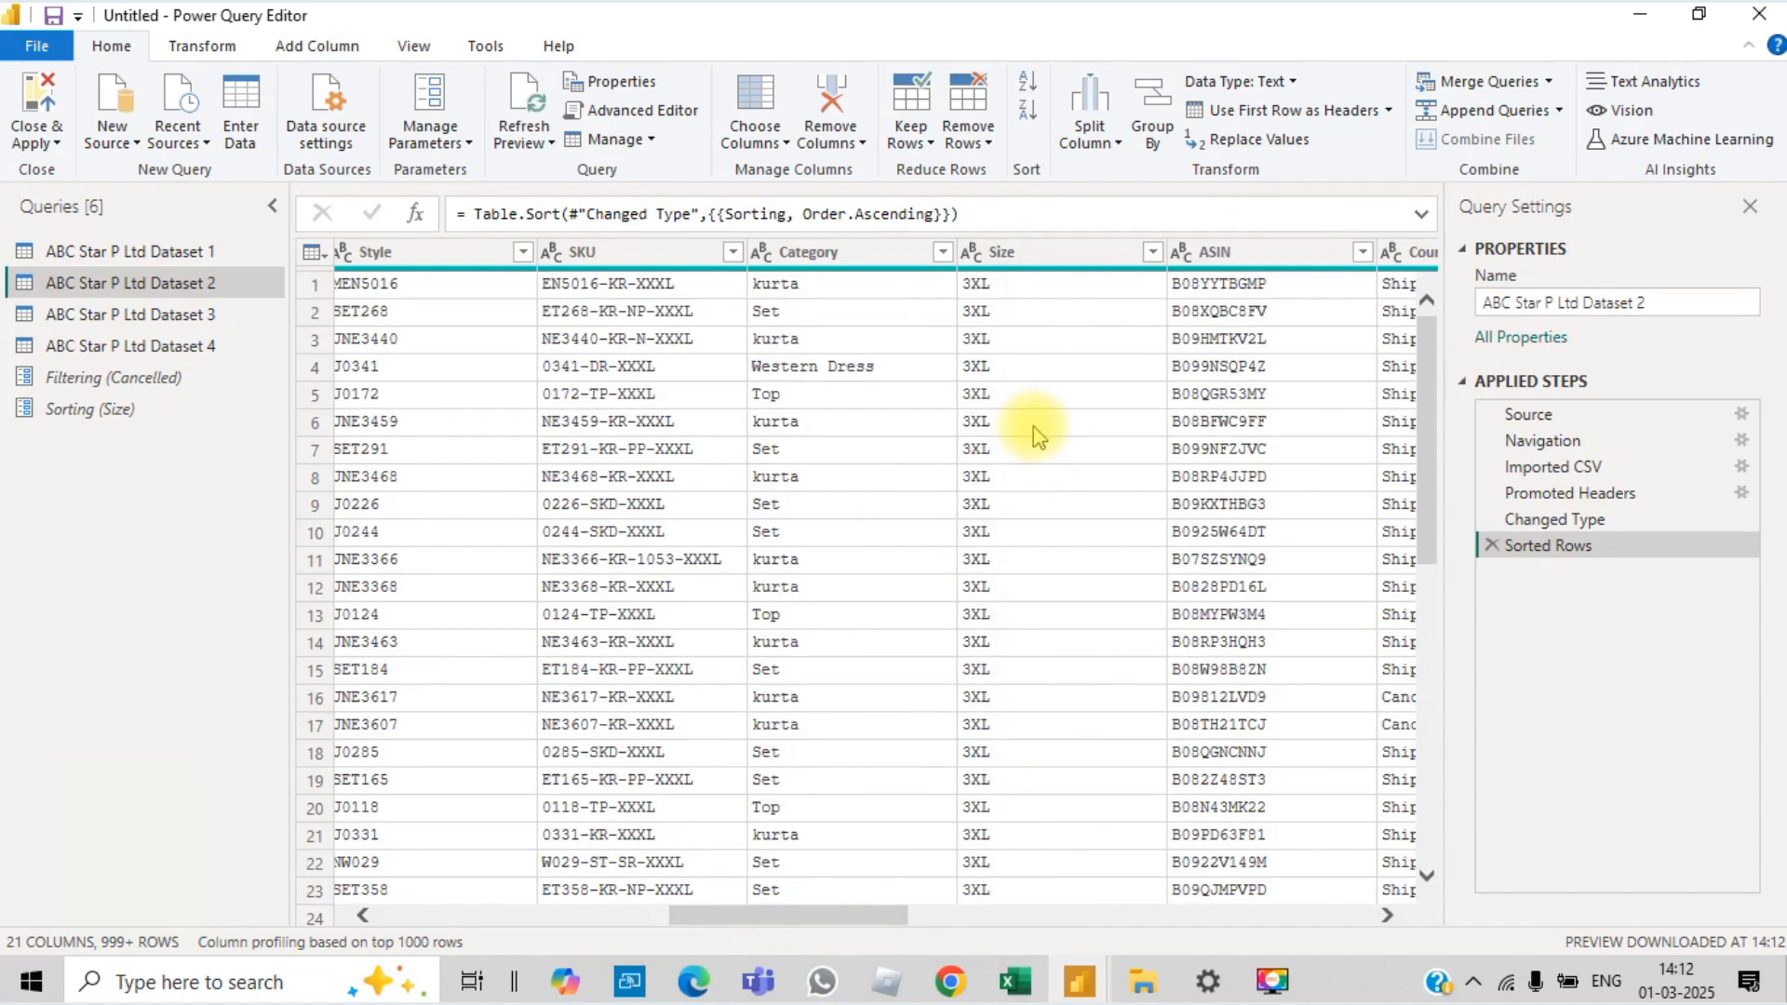
Step: Set the Sorting parameter's current value to Status and review the row order in ABC Star P Ltd Dataset 2
{"action": "left_click", "coordinate": [130, 414]}
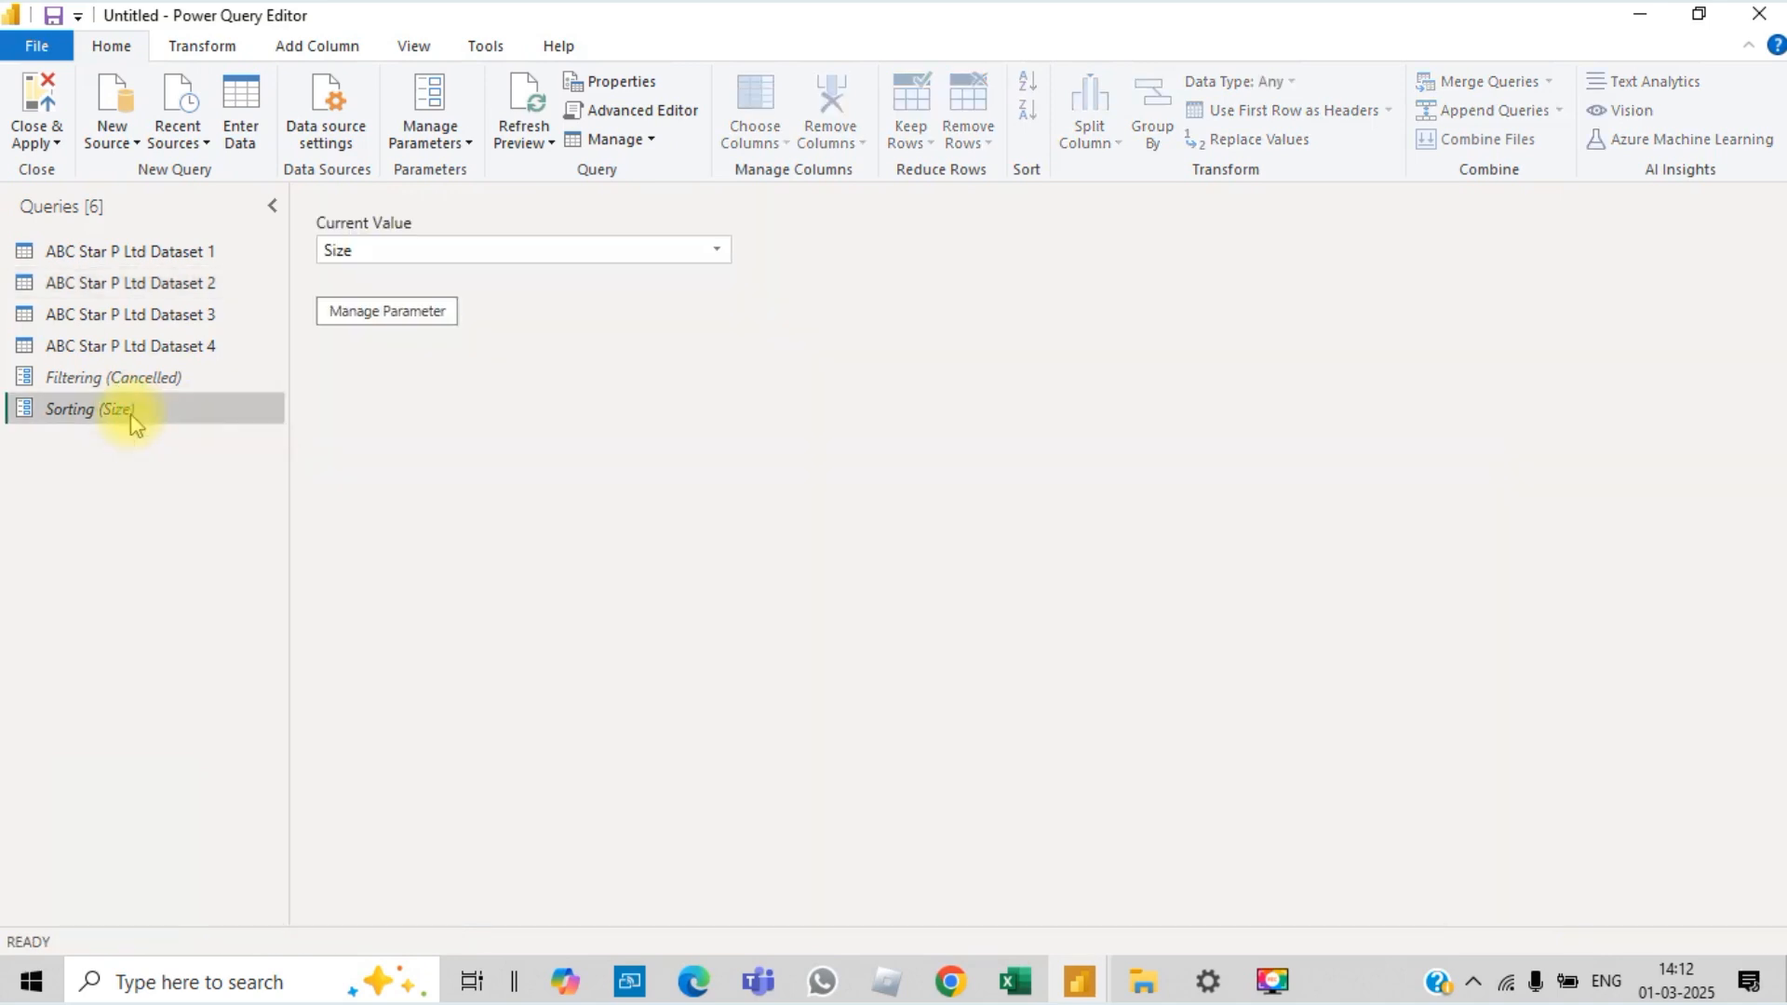
{"action": "left_click", "coordinate": [720, 251]}
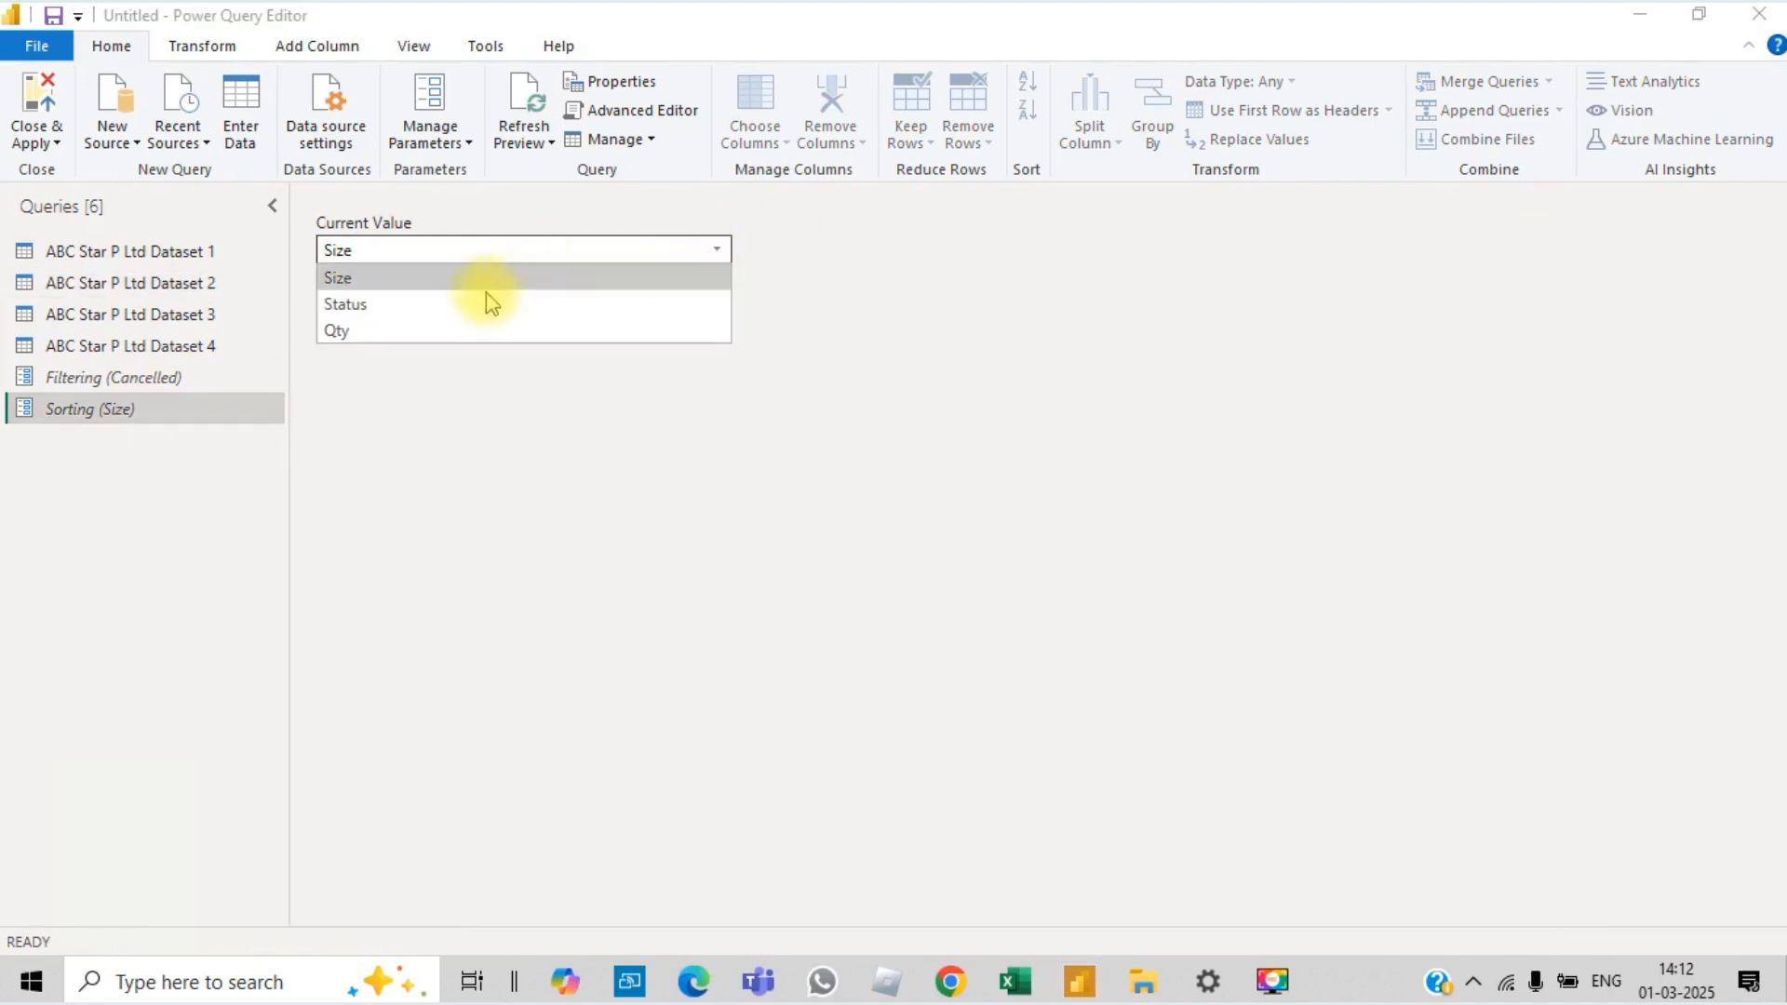
{"action": "left_click", "coordinate": [457, 307]}
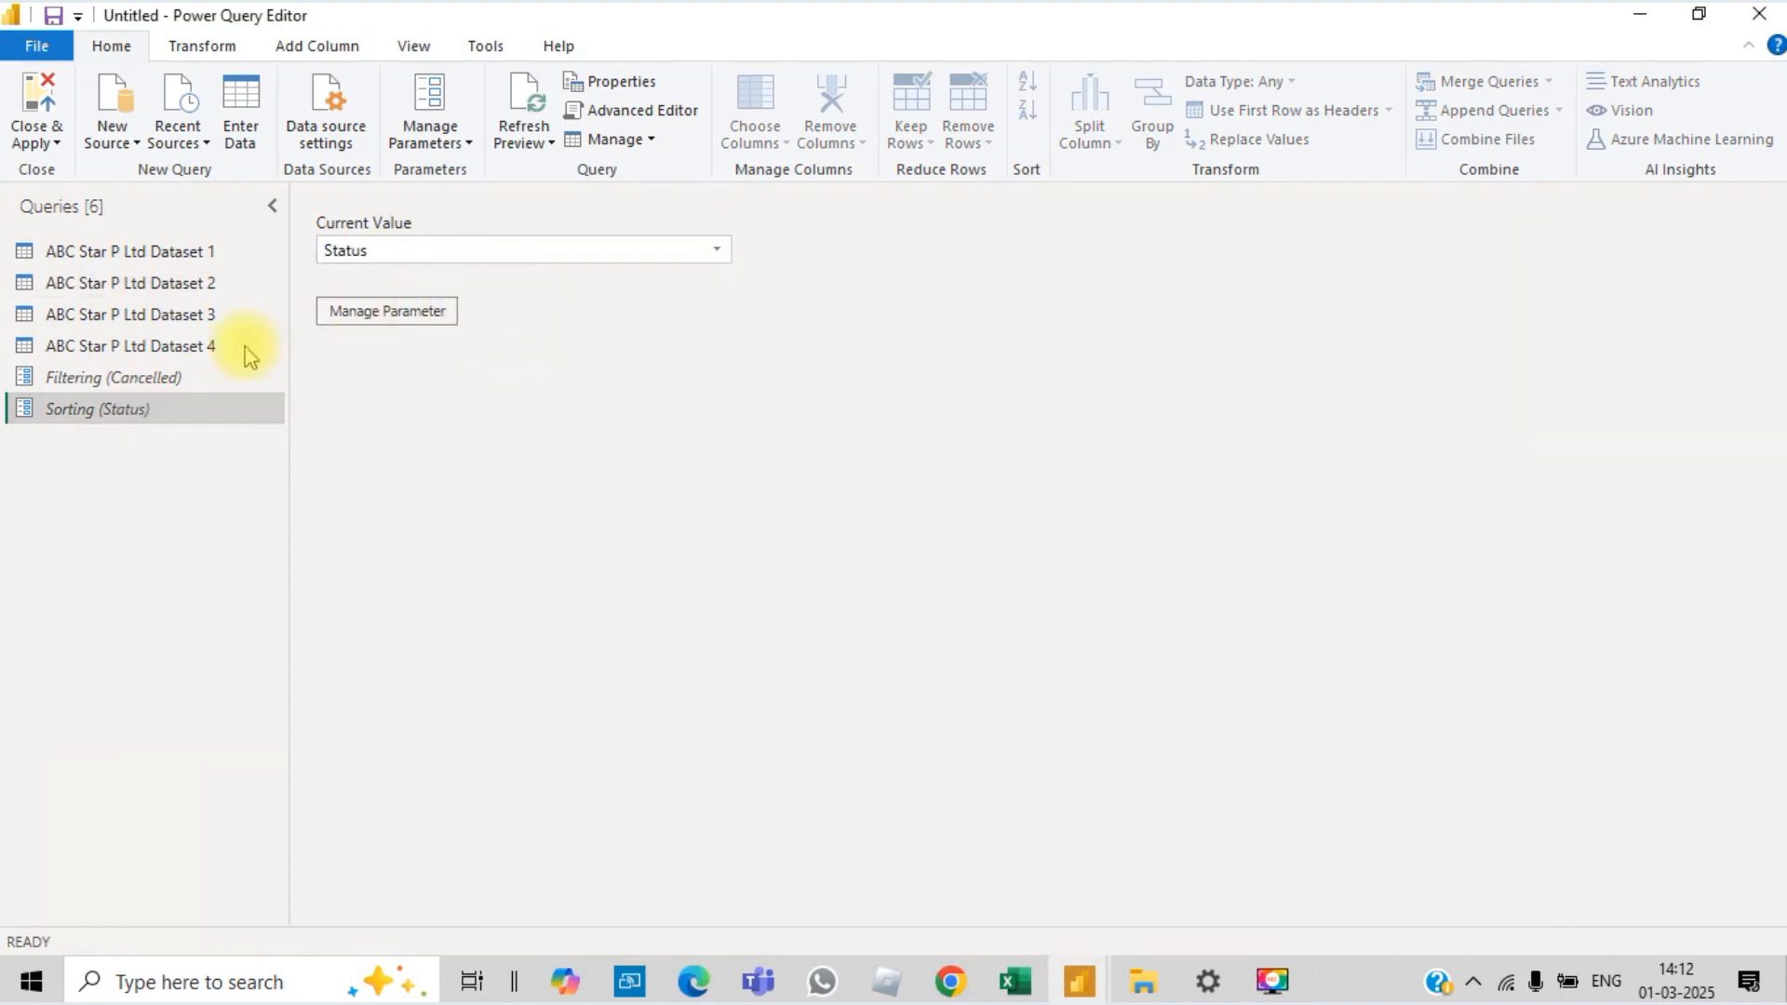
{"action": "left_click", "coordinate": [199, 283]}
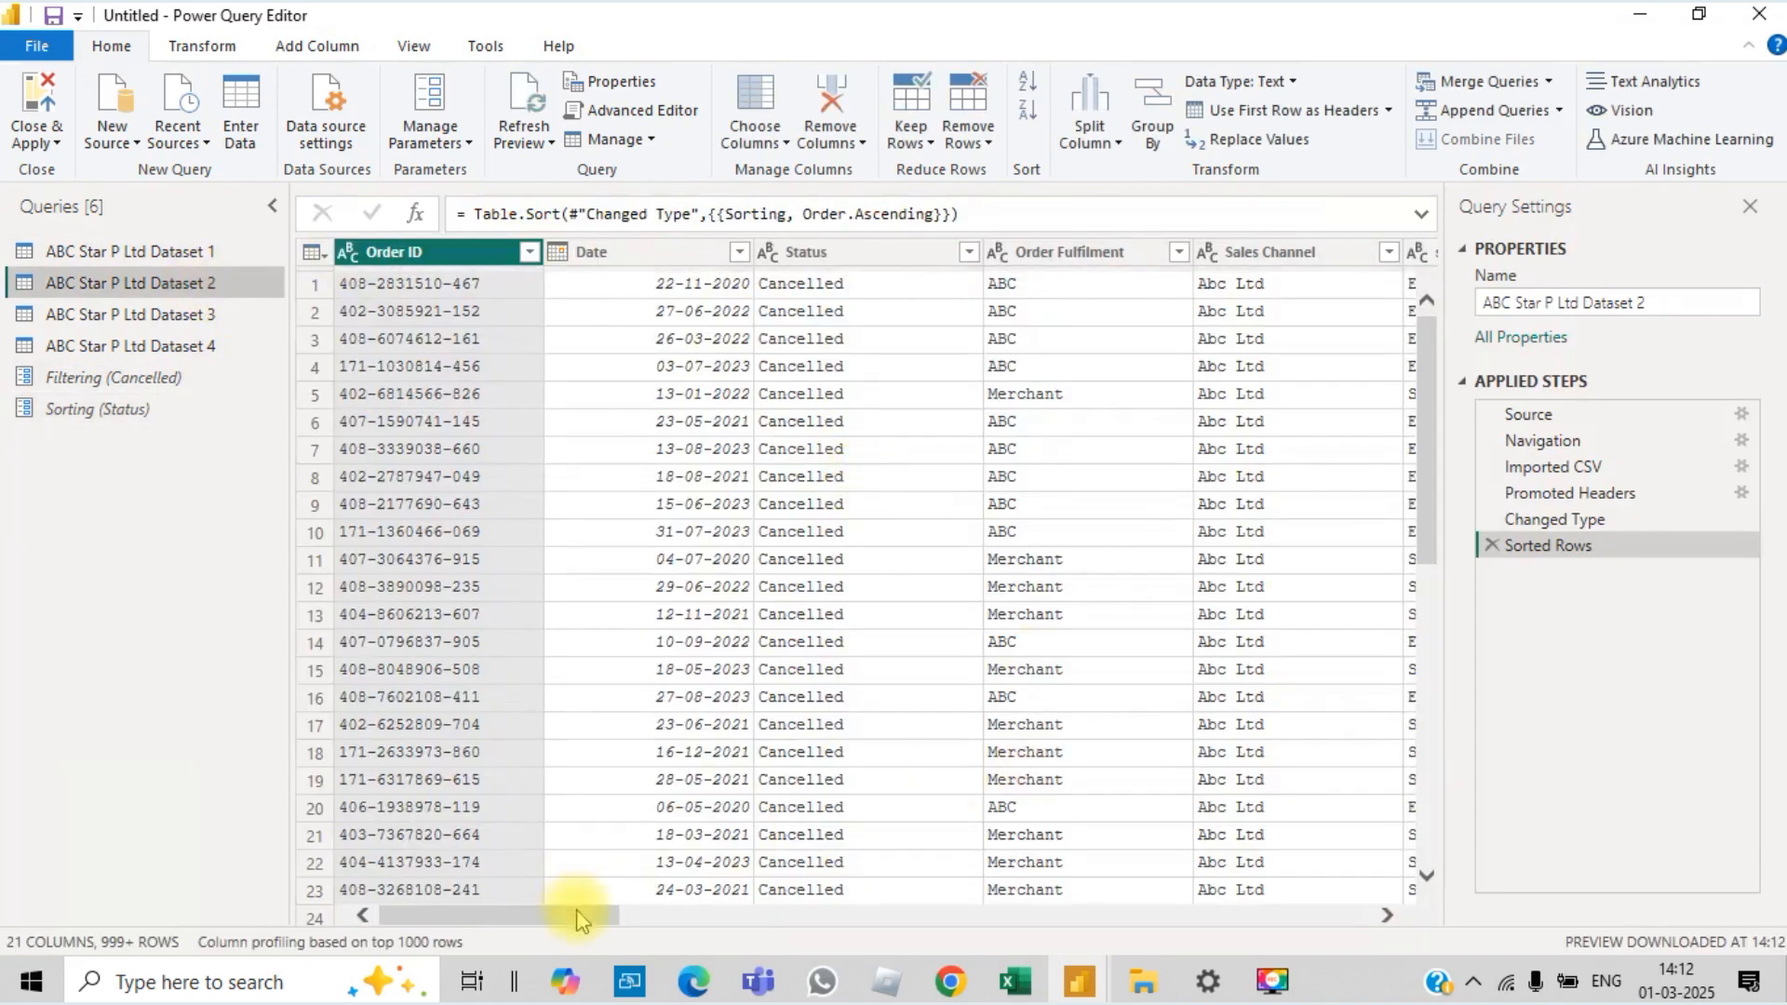
{"action": "left_click_drag", "start_coordinate": [577, 908], "coordinate": [833, 893]}
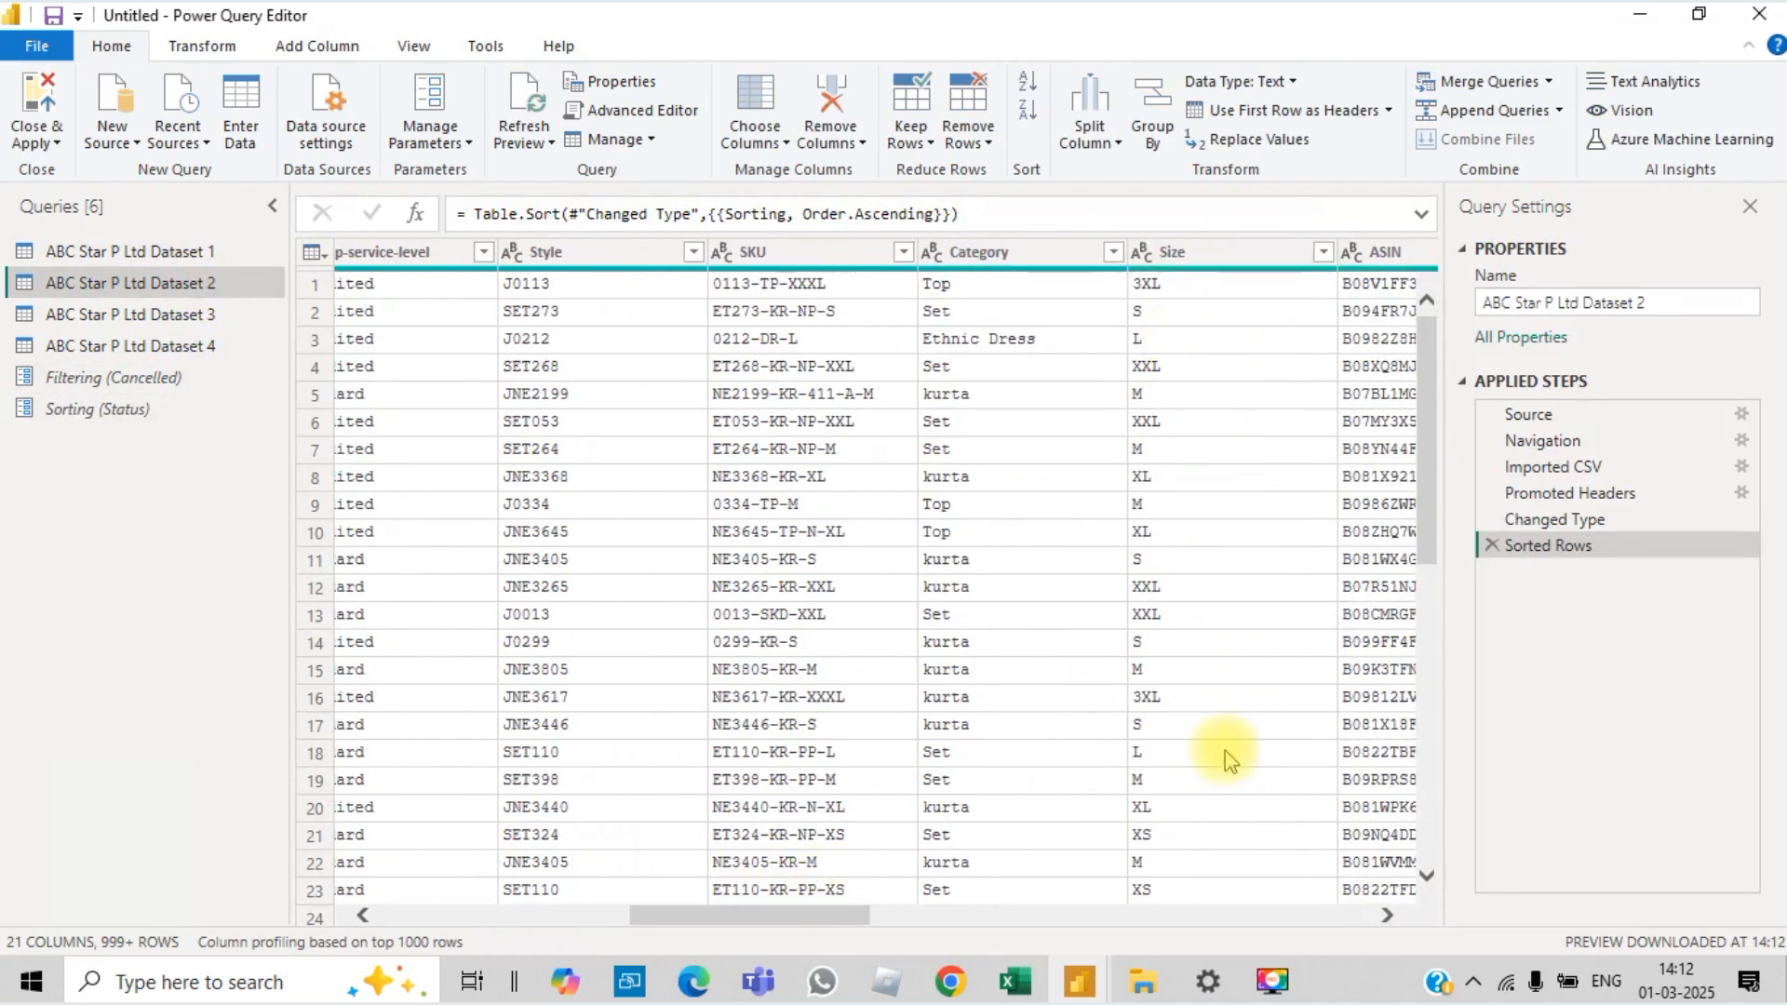
{"action": "left_click_drag", "start_coordinate": [826, 915], "coordinate": [666, 904]}
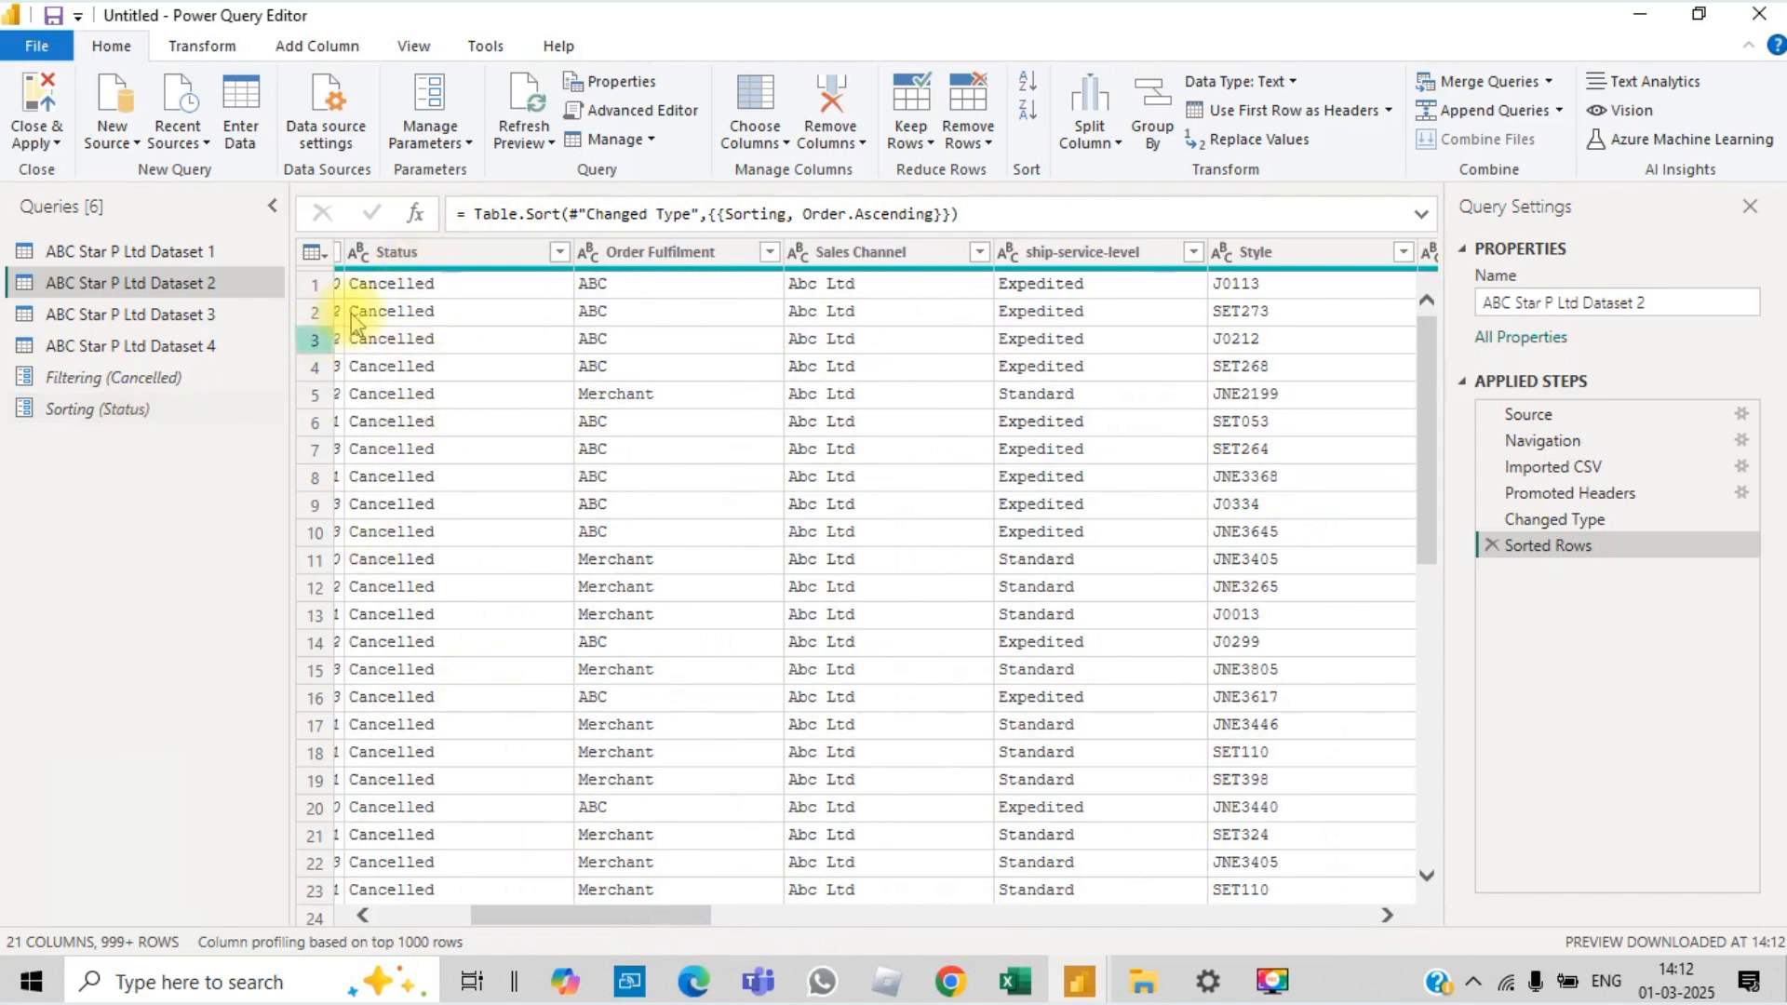
Step: Set the Sorting parameter's current value to Qty and check the Qty column in ABC Star P Ltd Dataset 2
{"action": "left_click", "coordinate": [114, 409]}
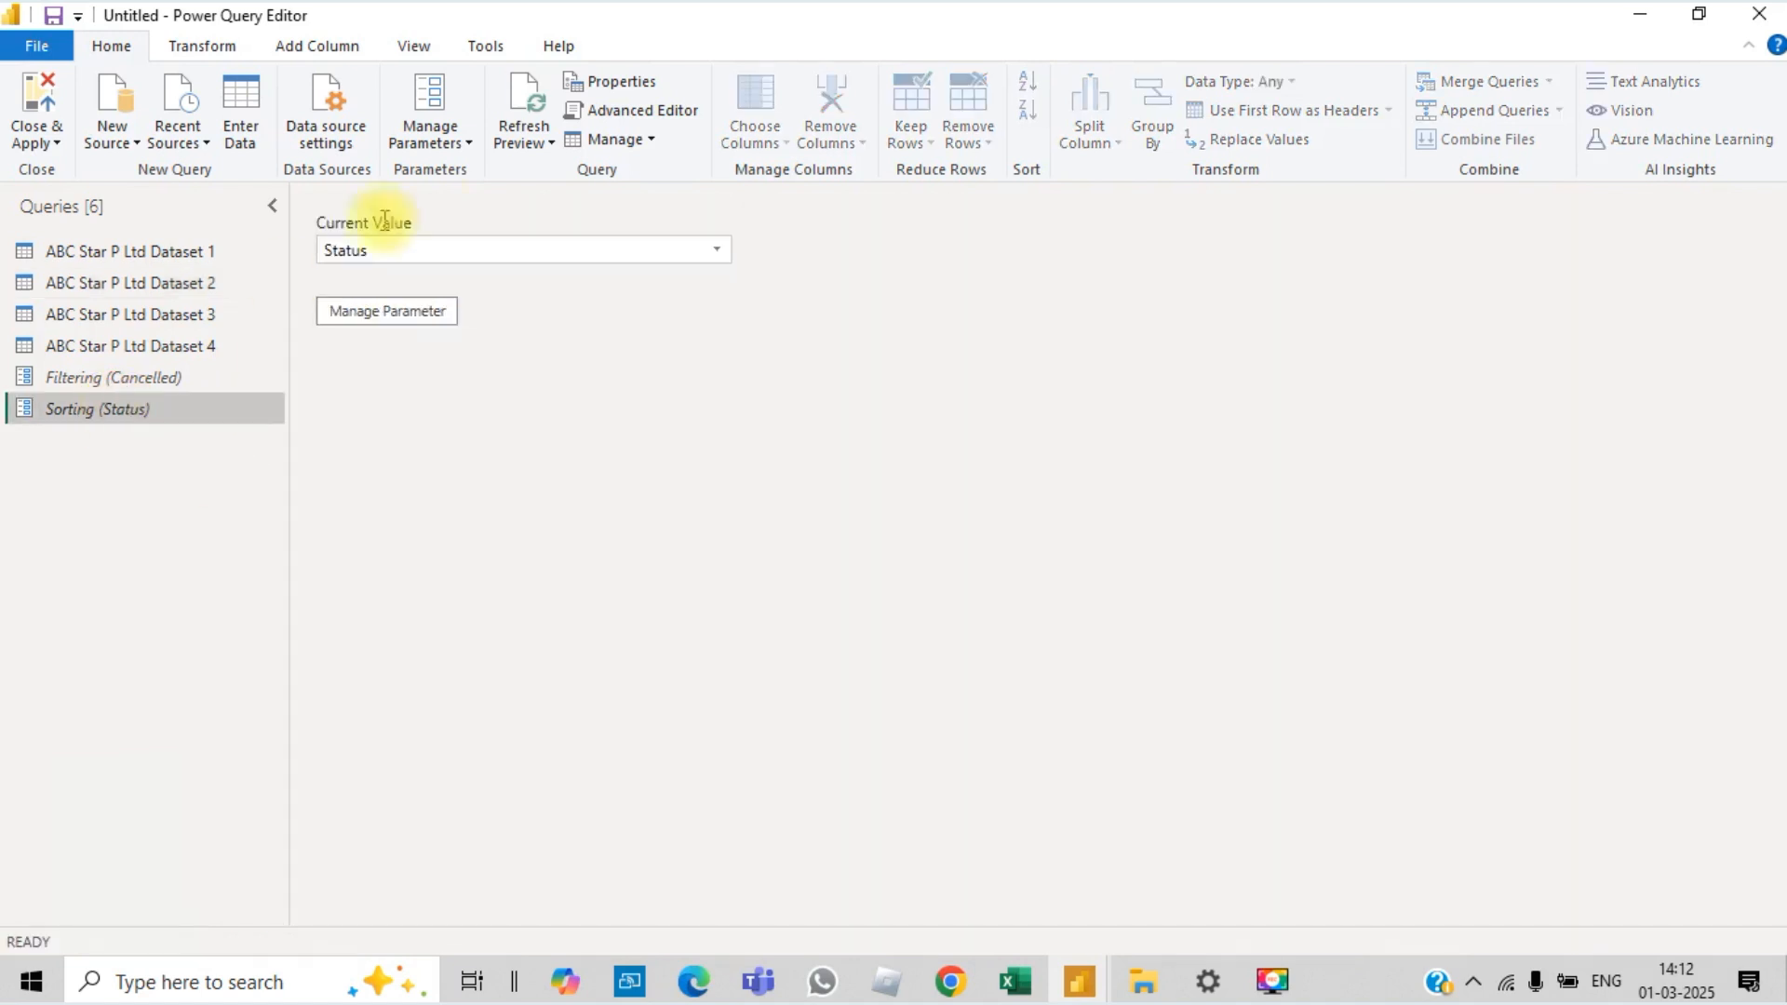
{"action": "left_click", "coordinate": [718, 252]}
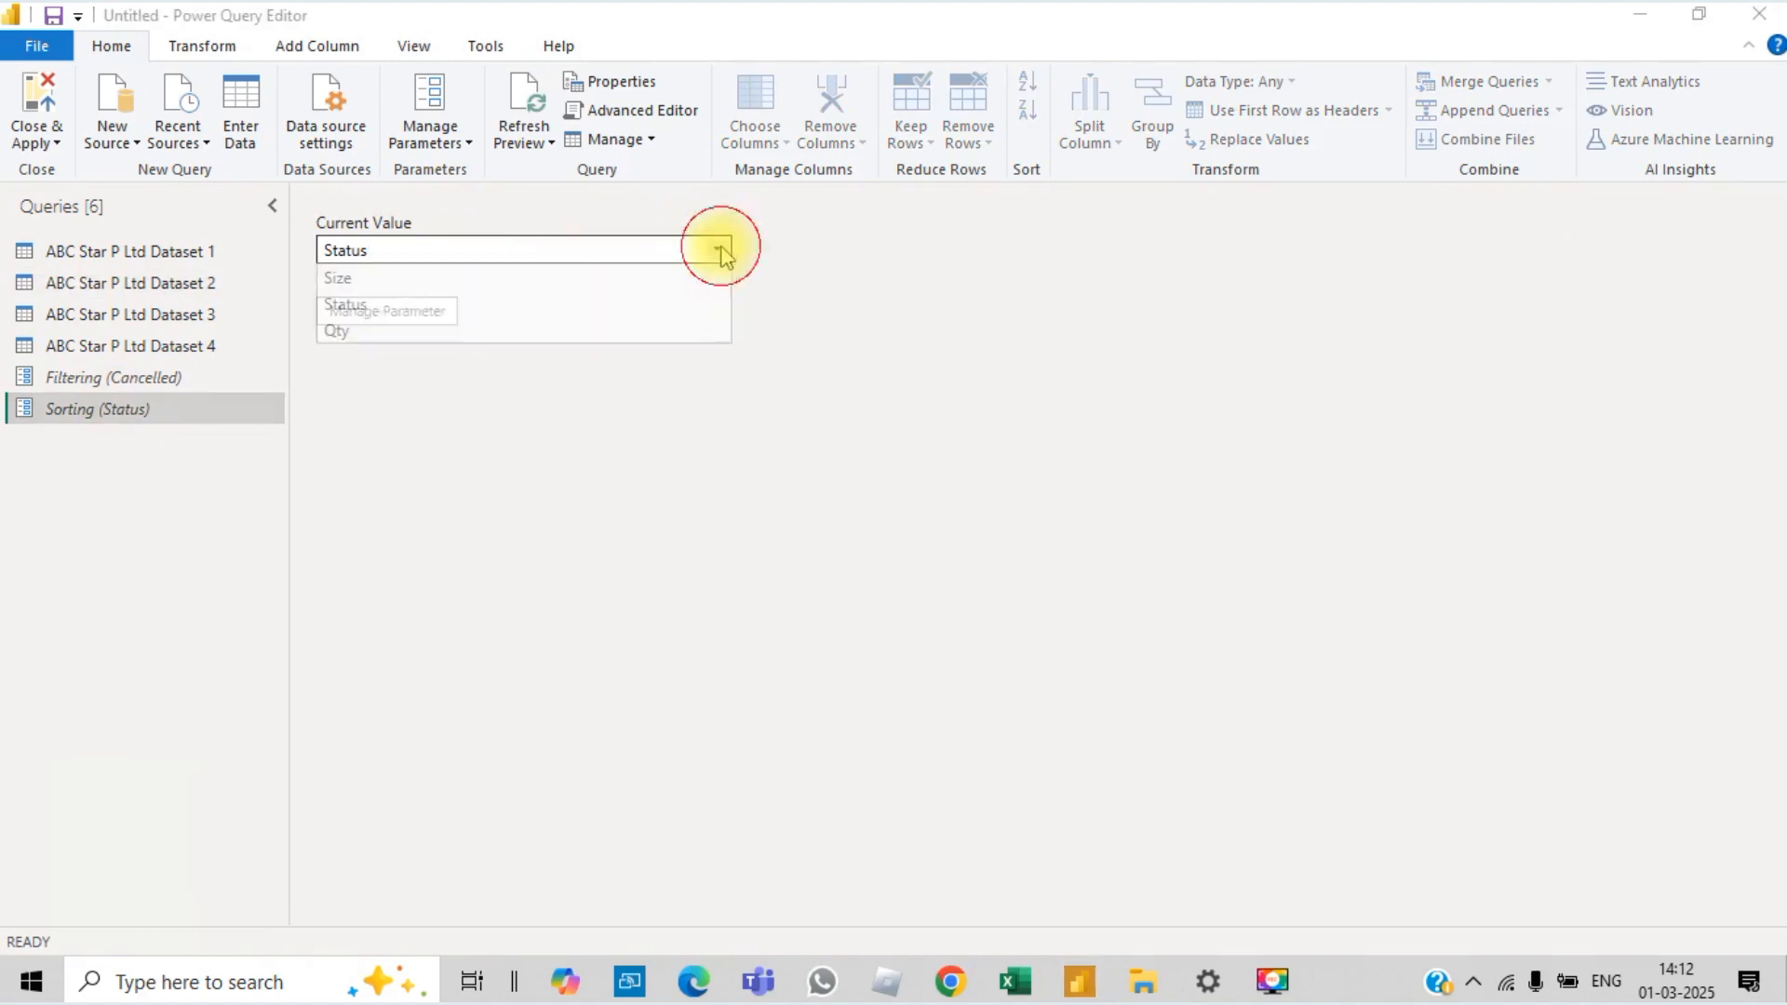
{"action": "left_click", "coordinate": [394, 331]}
{"action": "left_click", "coordinate": [179, 282]}
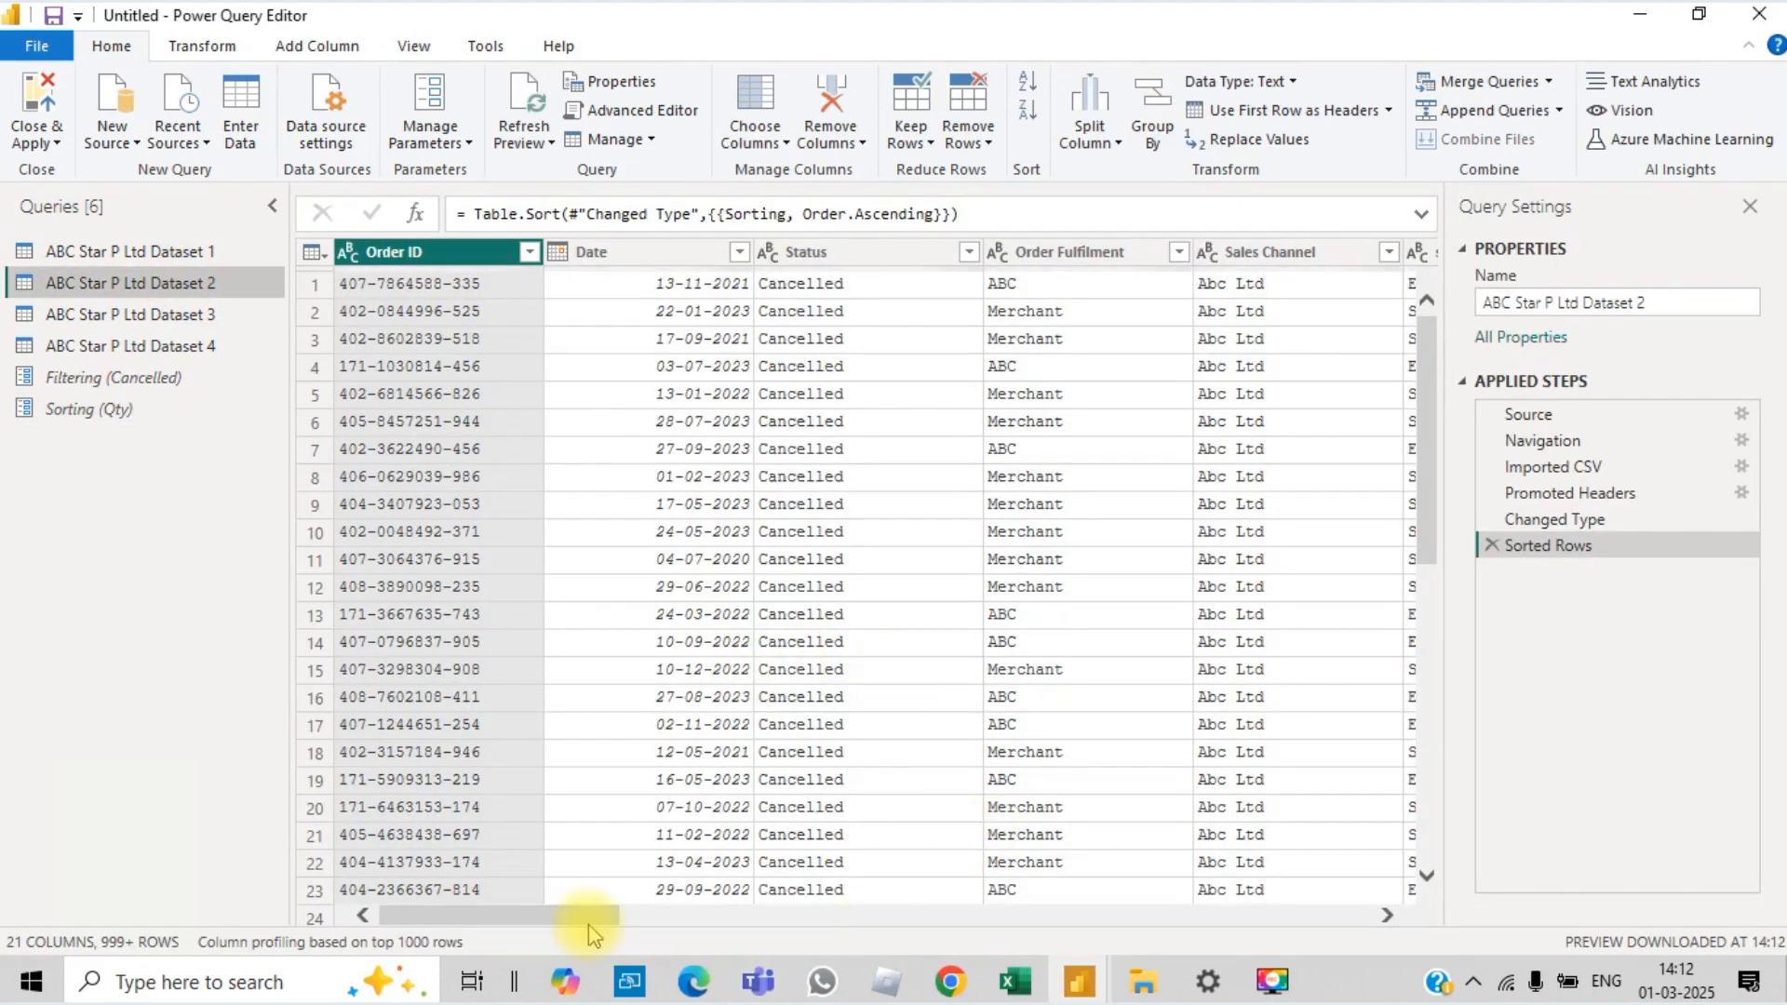
{"action": "left_click_drag", "start_coordinate": [578, 916], "coordinate": [1024, 915]}
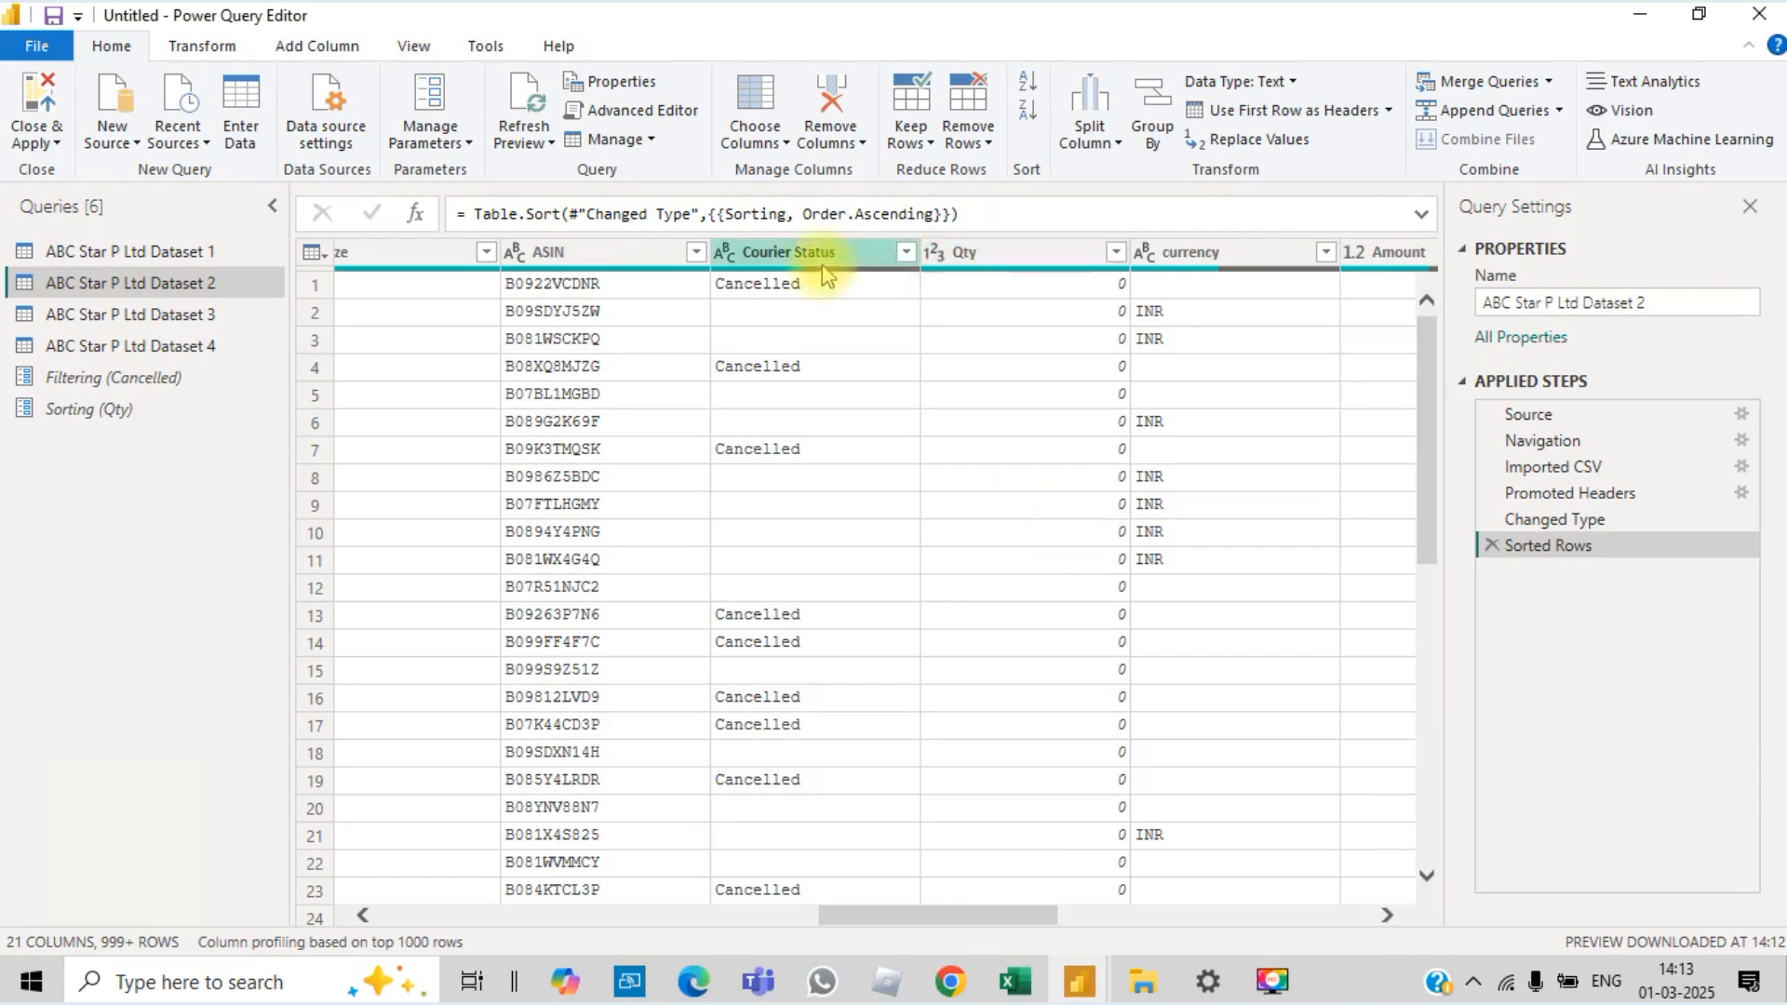
{"action": "mouse_move", "coordinate": [812, 274]}
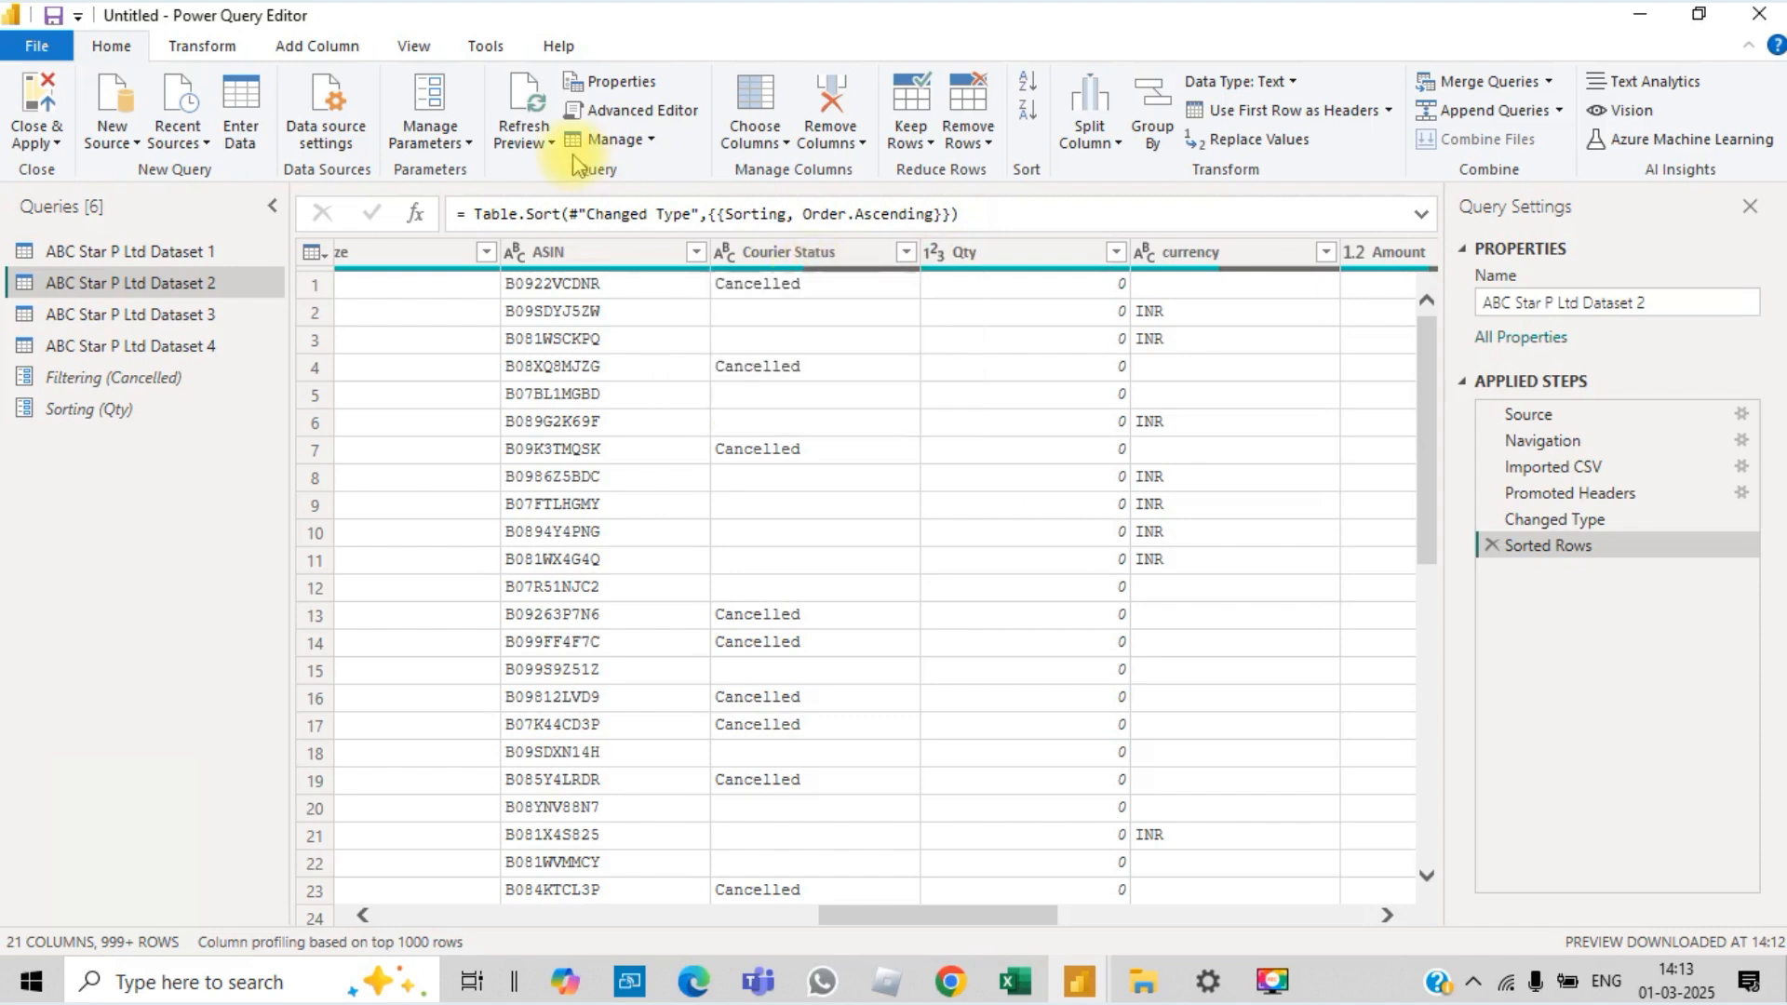
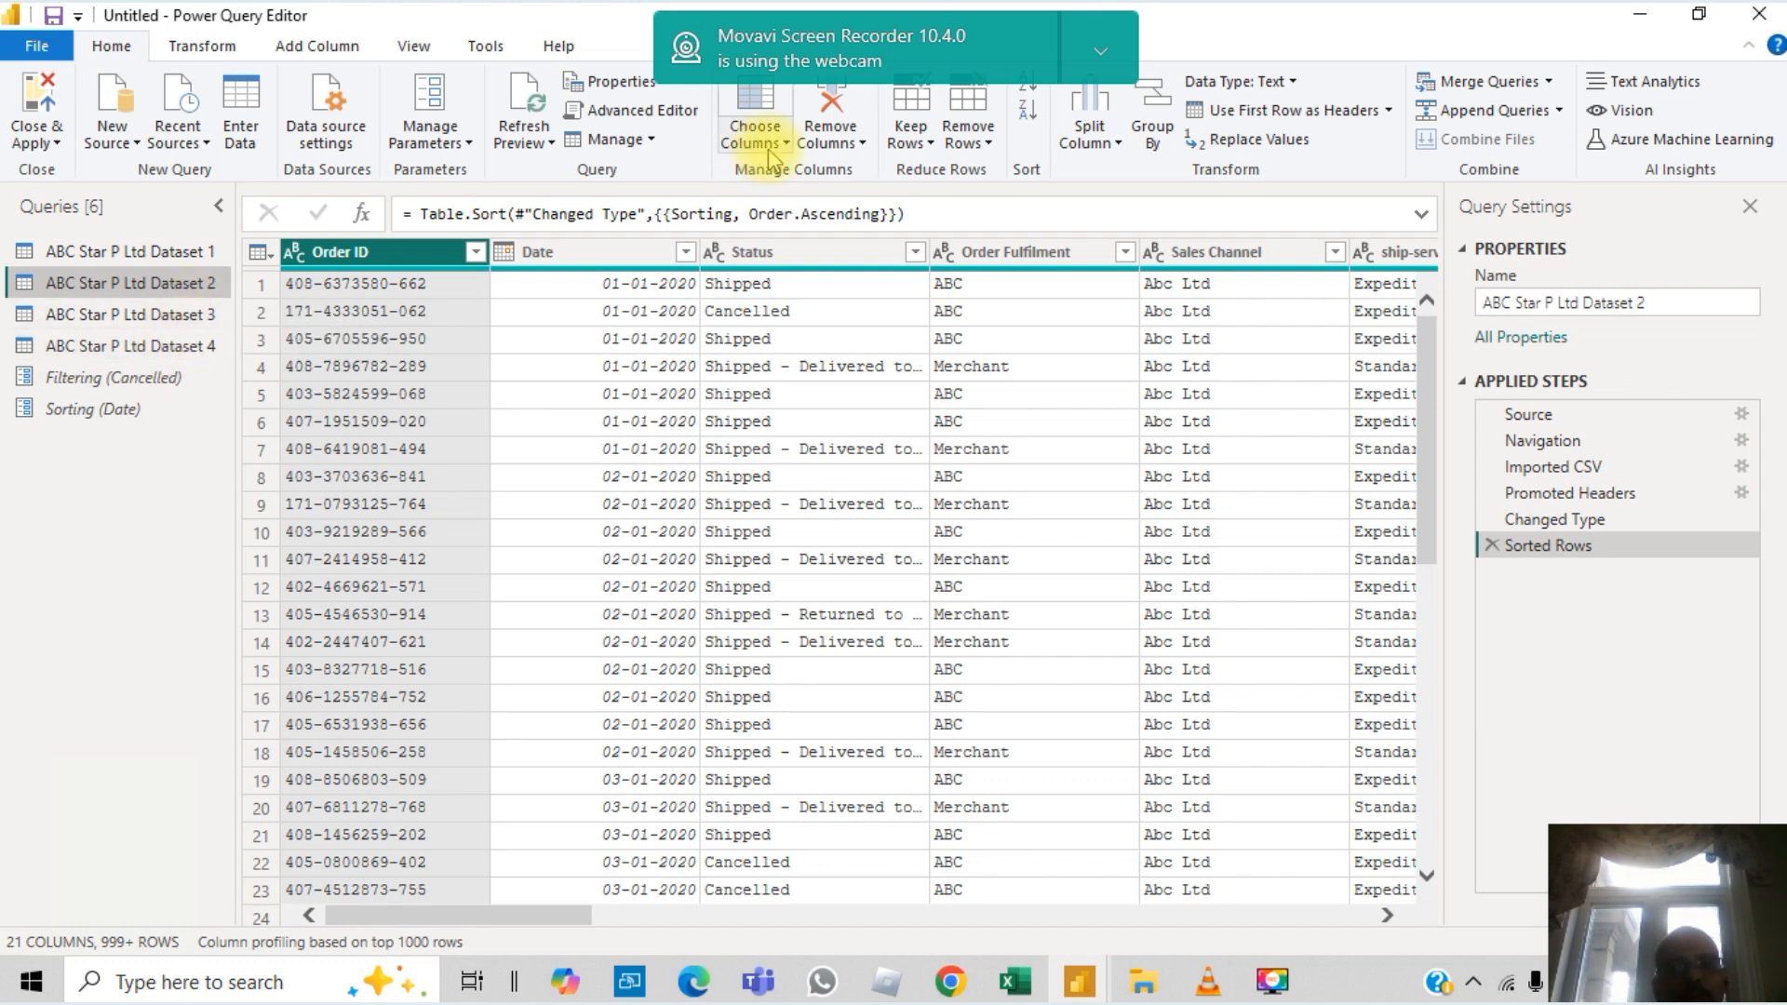
Step: Keep only the top 5 rows of ABC Star P Ltd Dataset 1
{"action": "left_click", "coordinate": [172, 262]}
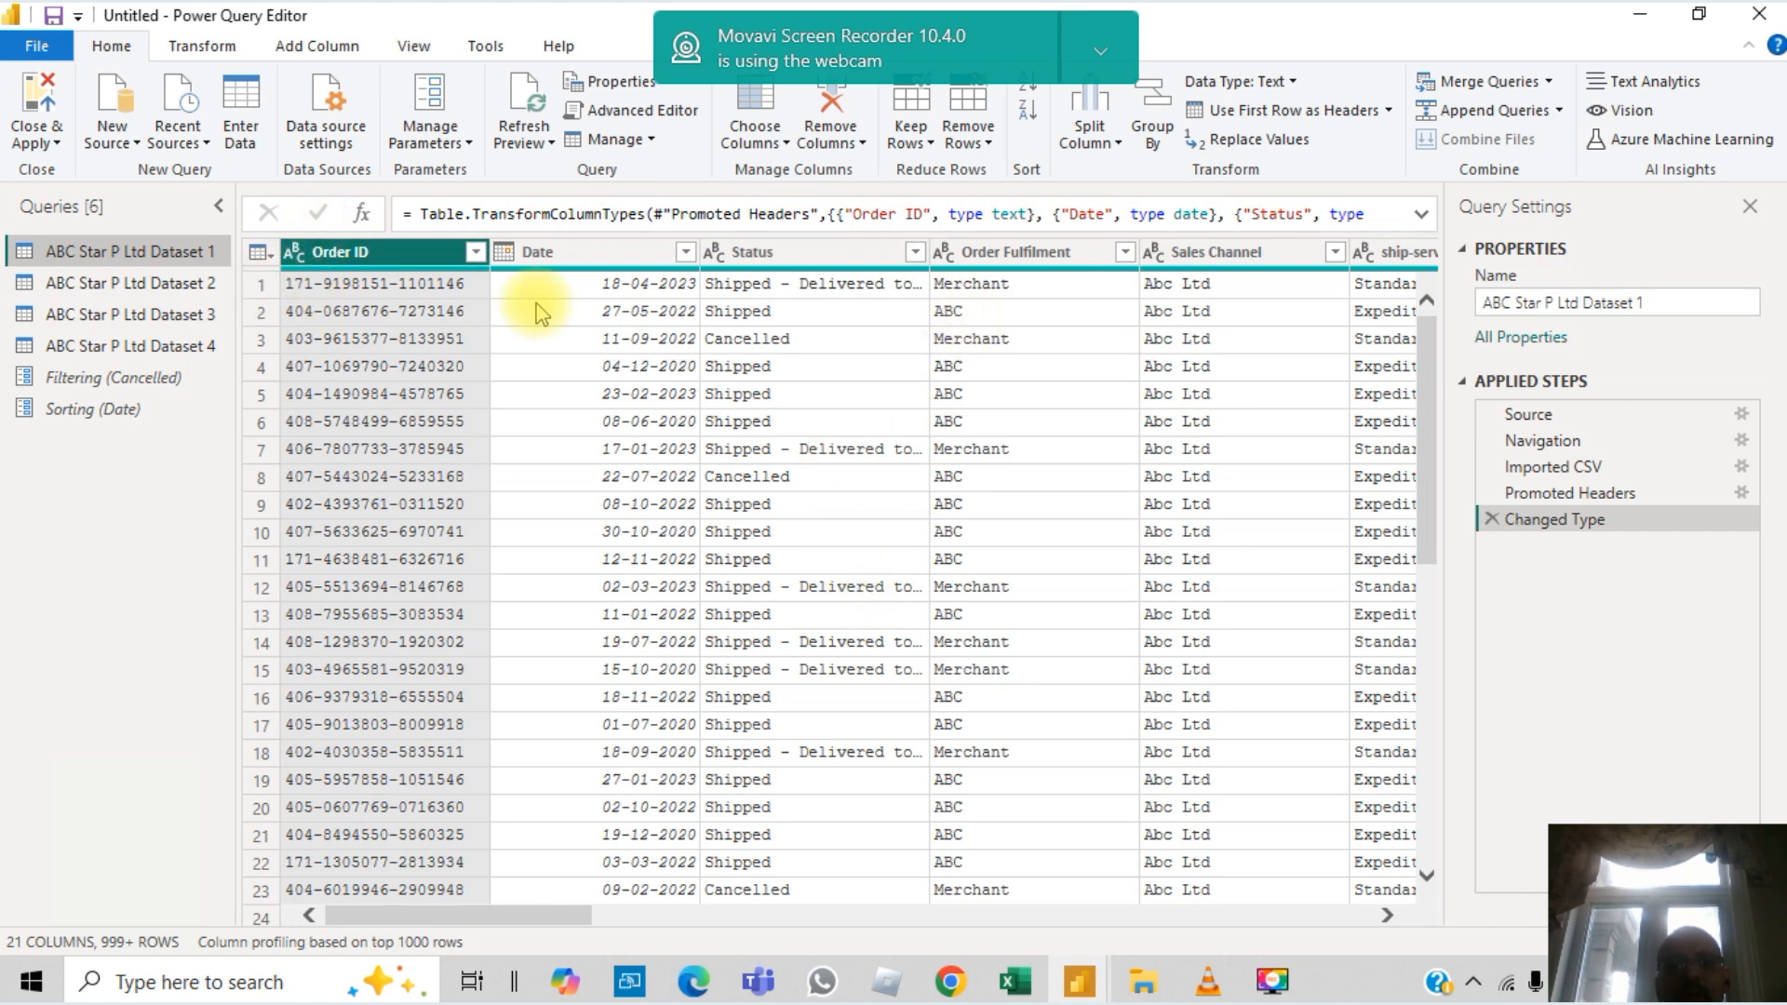
{"action": "left_click", "coordinate": [575, 312]}
{"action": "left_click", "coordinate": [909, 135]}
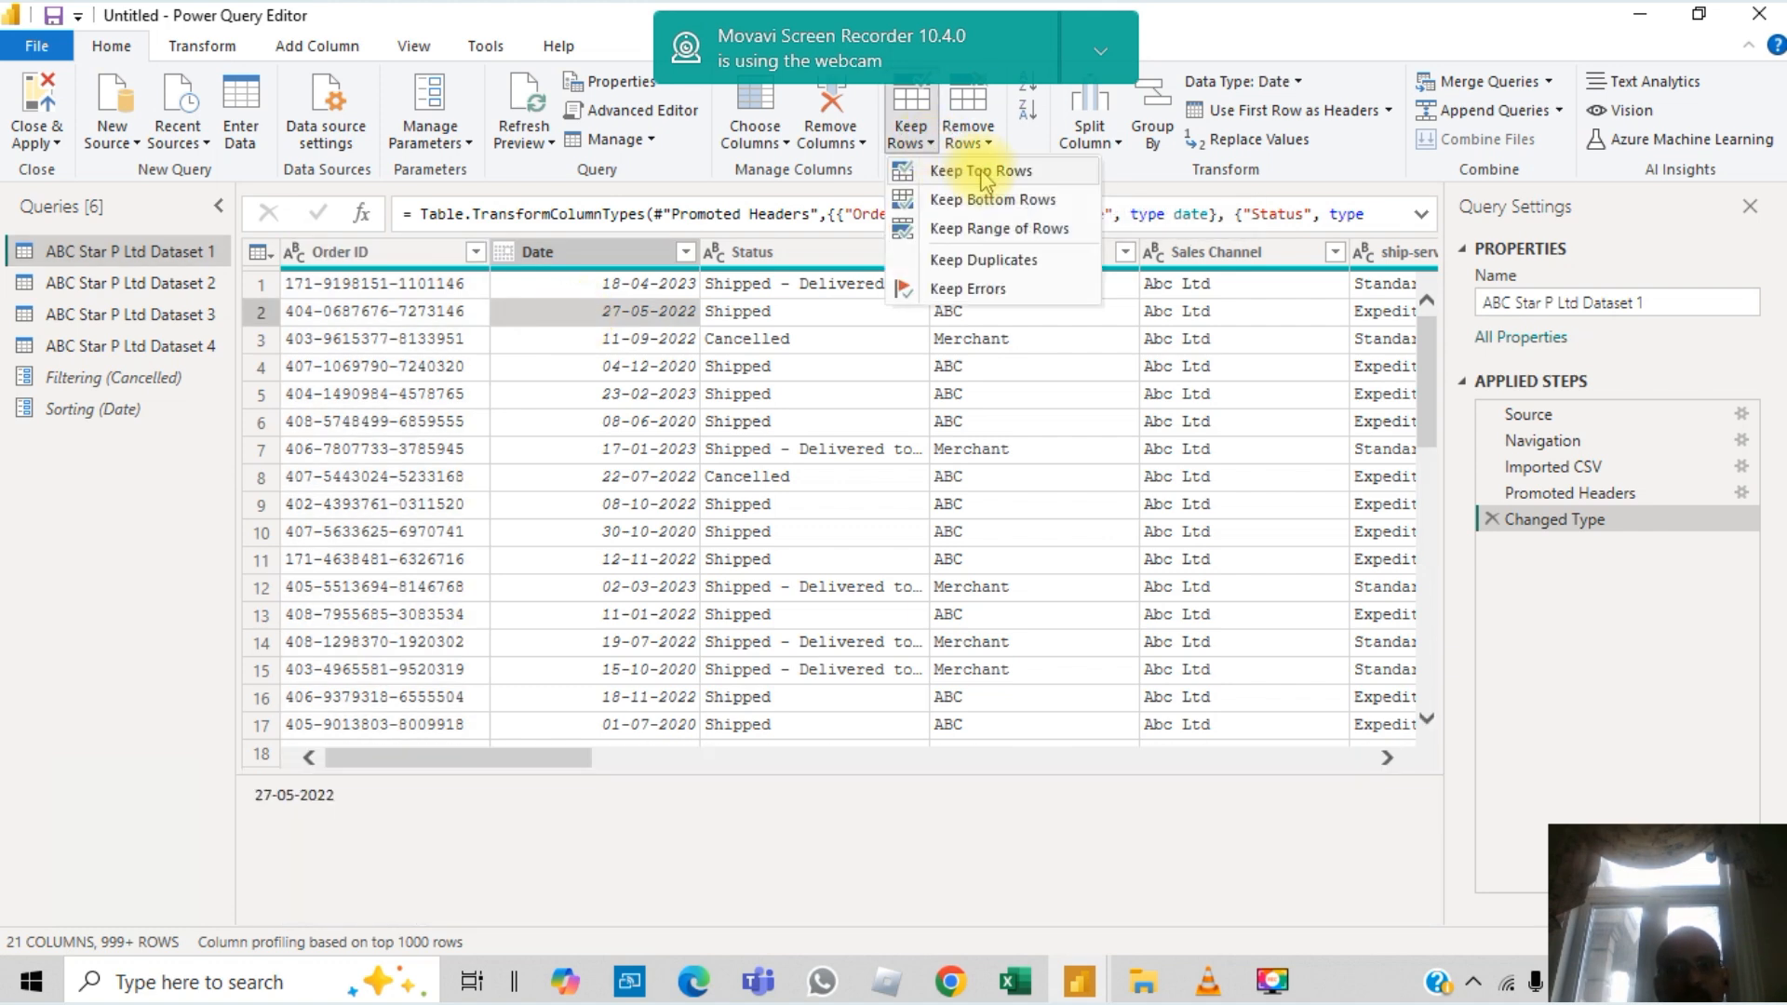
{"action": "left_click", "coordinate": [738, 438]}
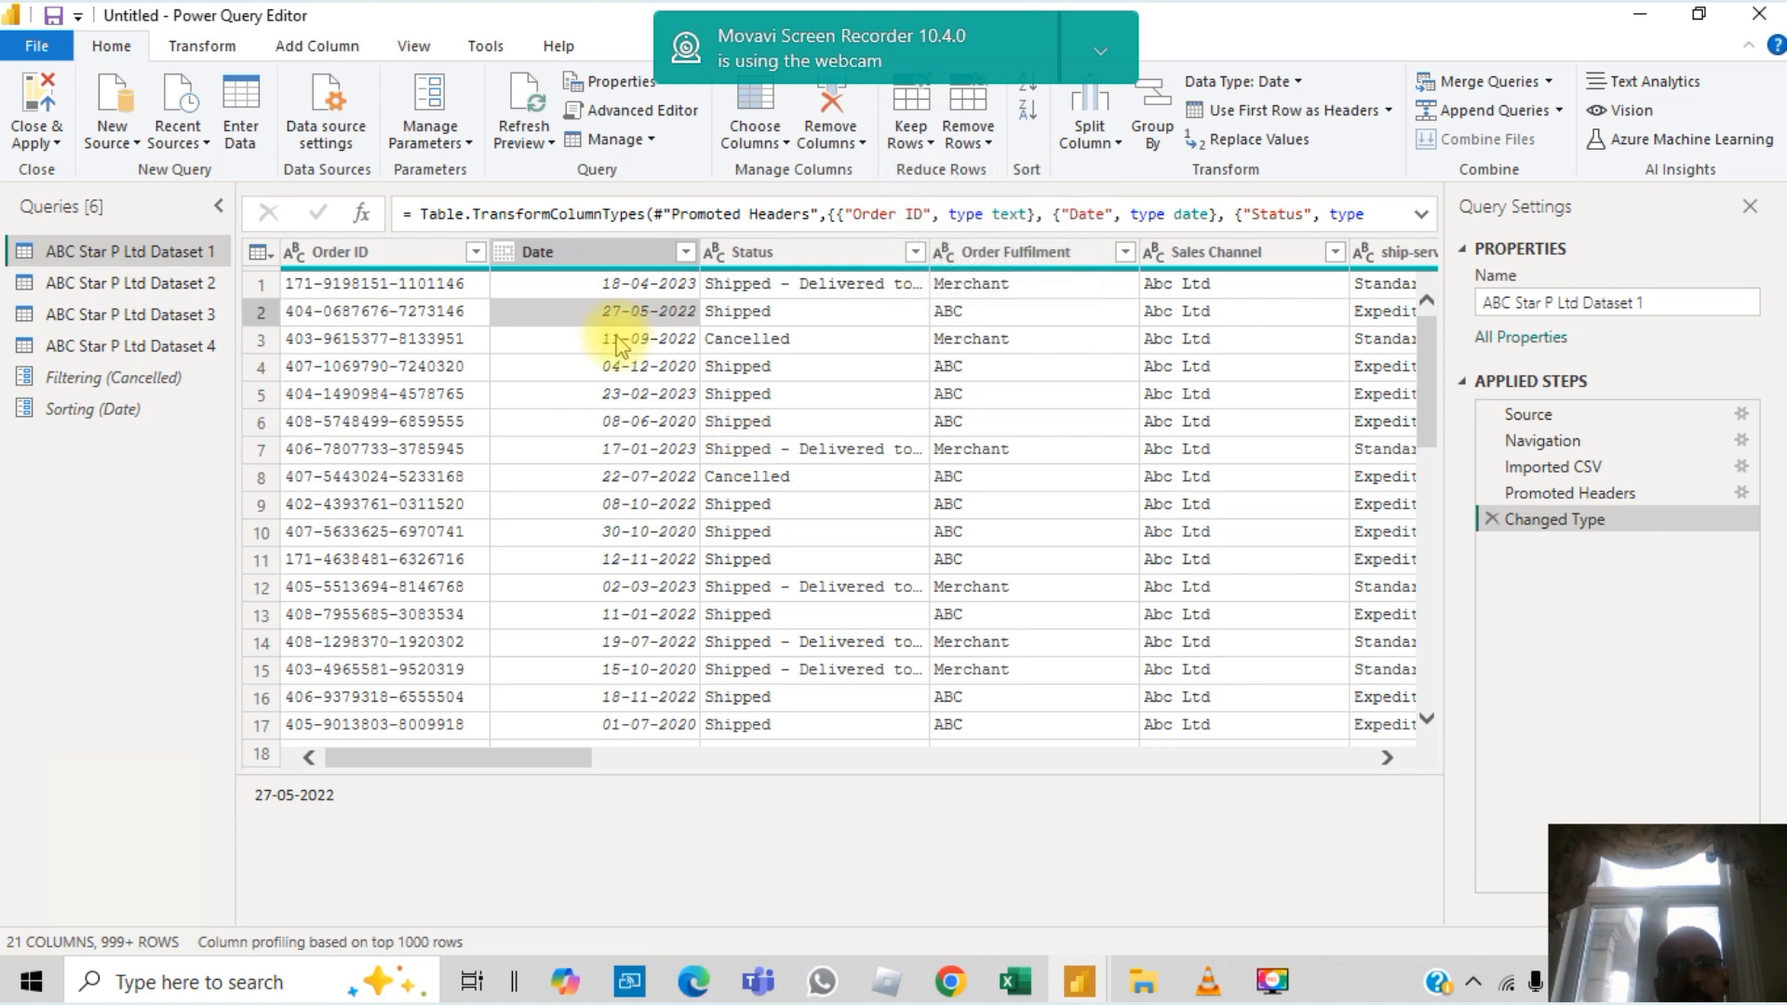
{"action": "left_click", "coordinate": [578, 291]}
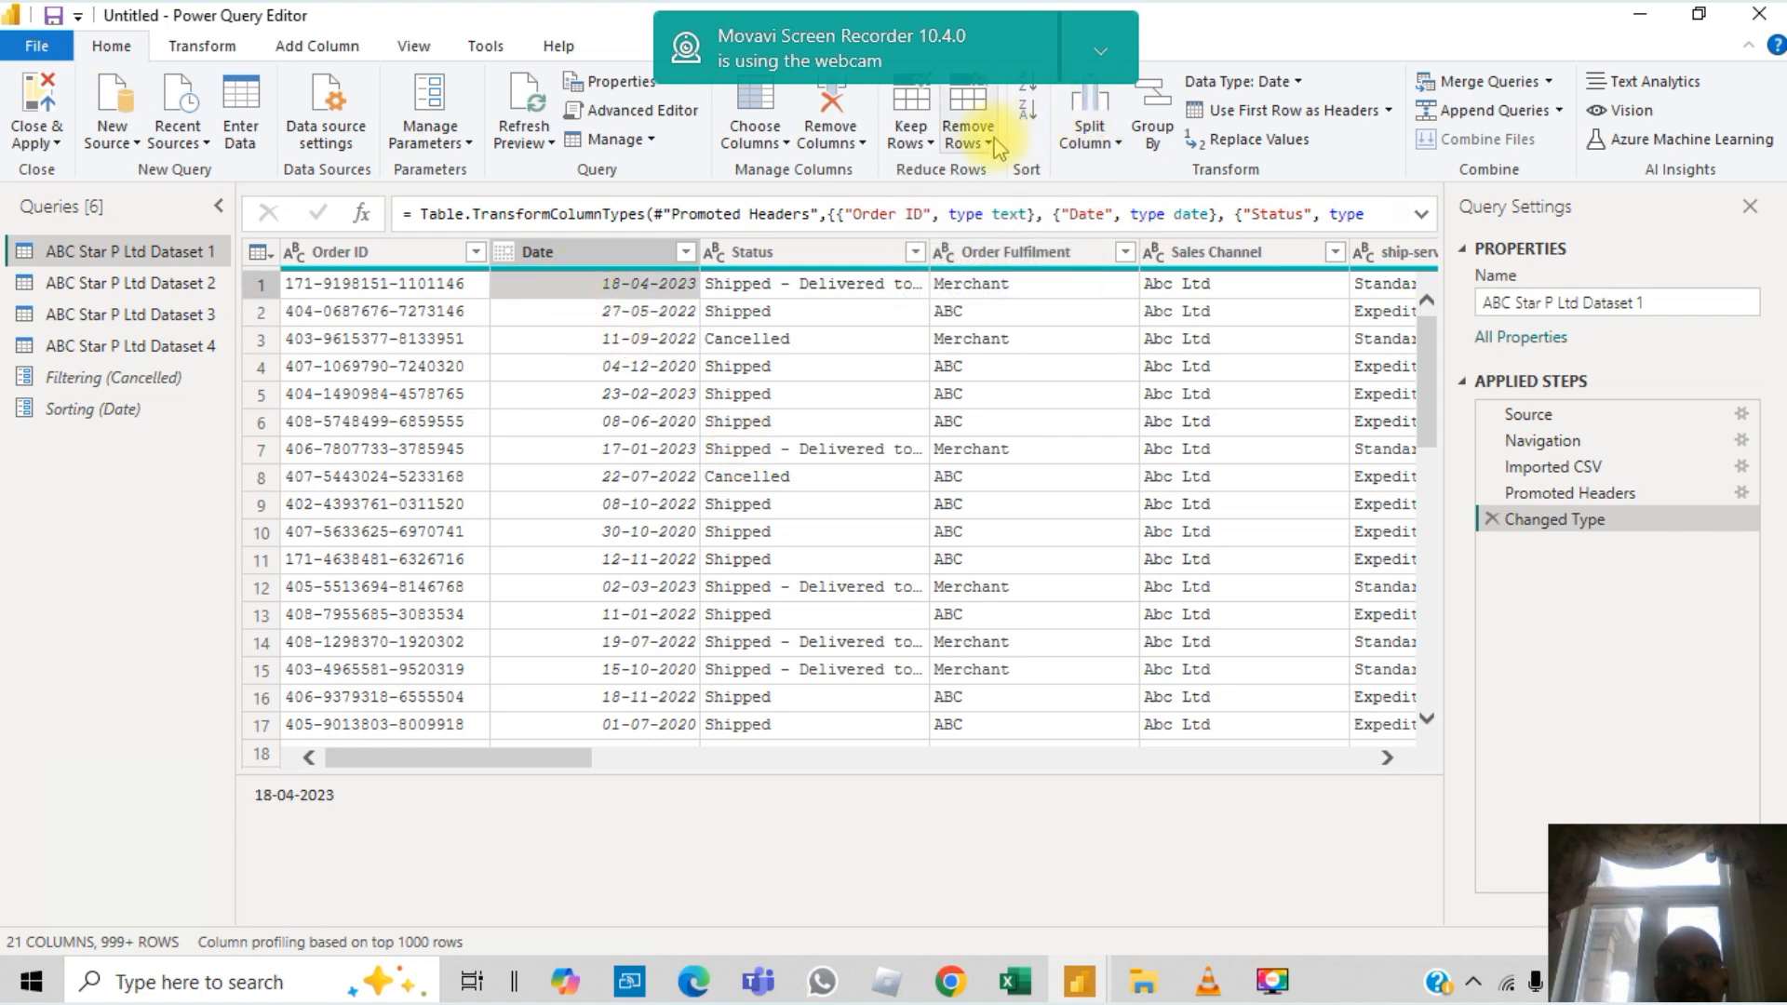
{"action": "left_click", "coordinate": [931, 145]}
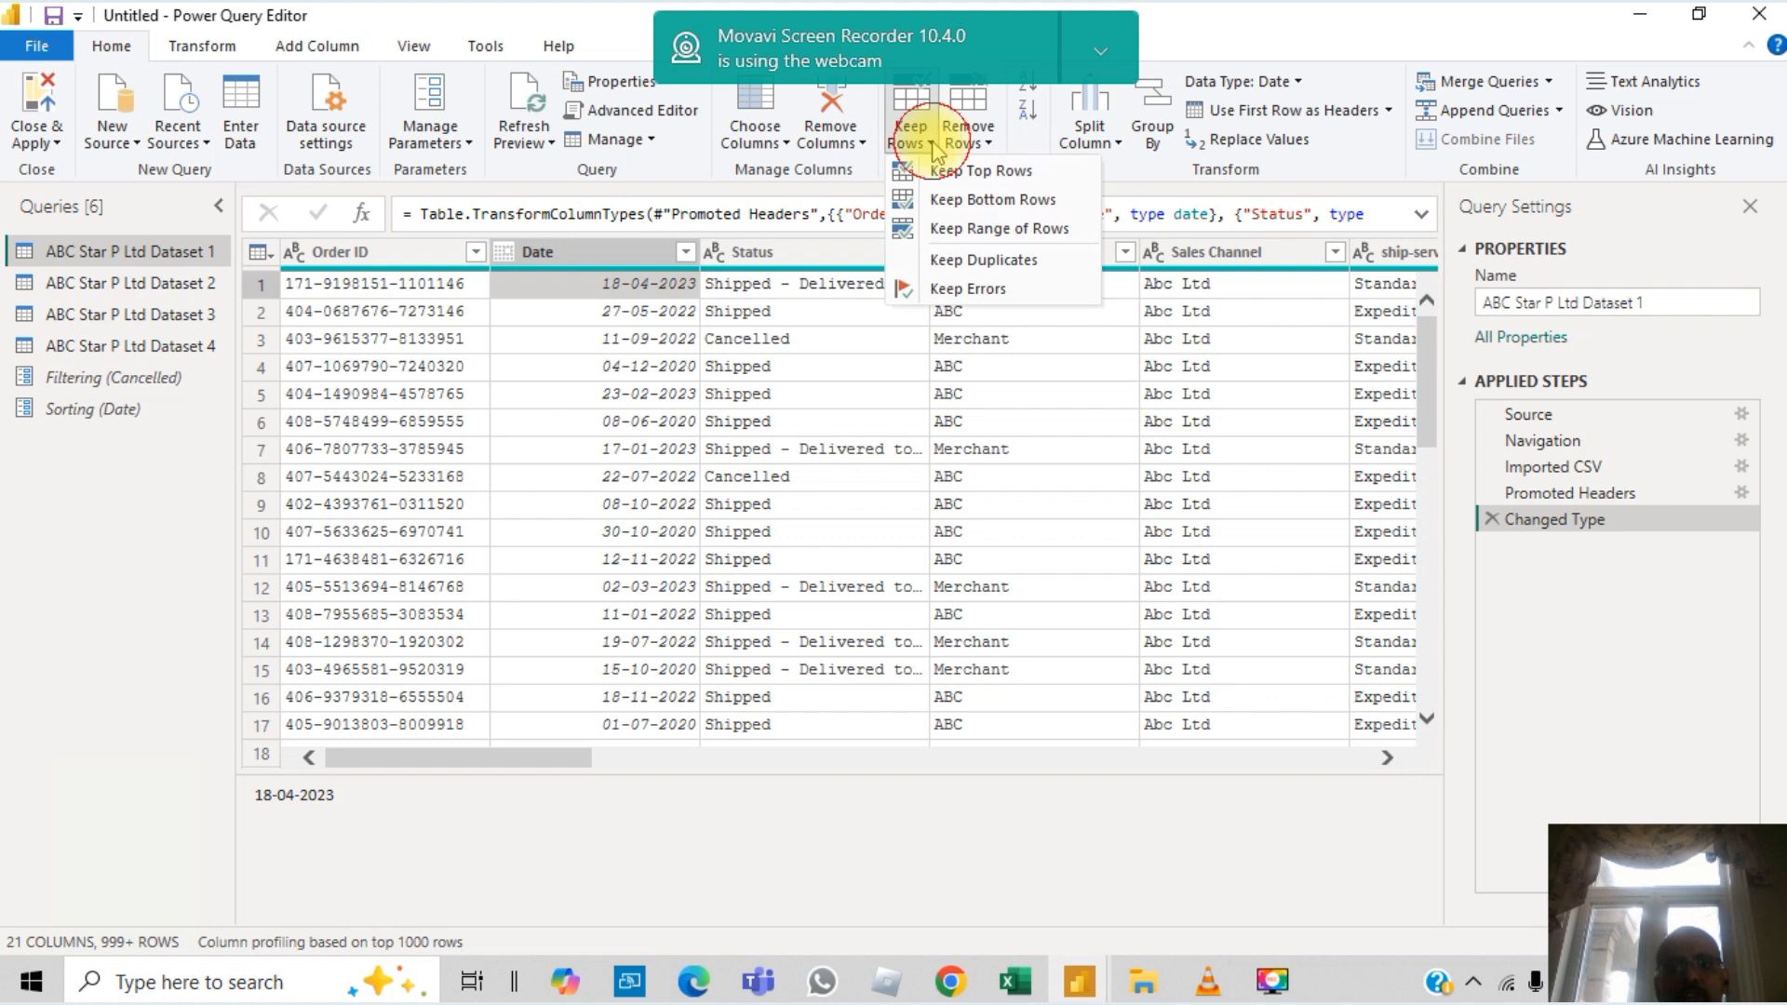
{"action": "left_click", "coordinate": [975, 173]}
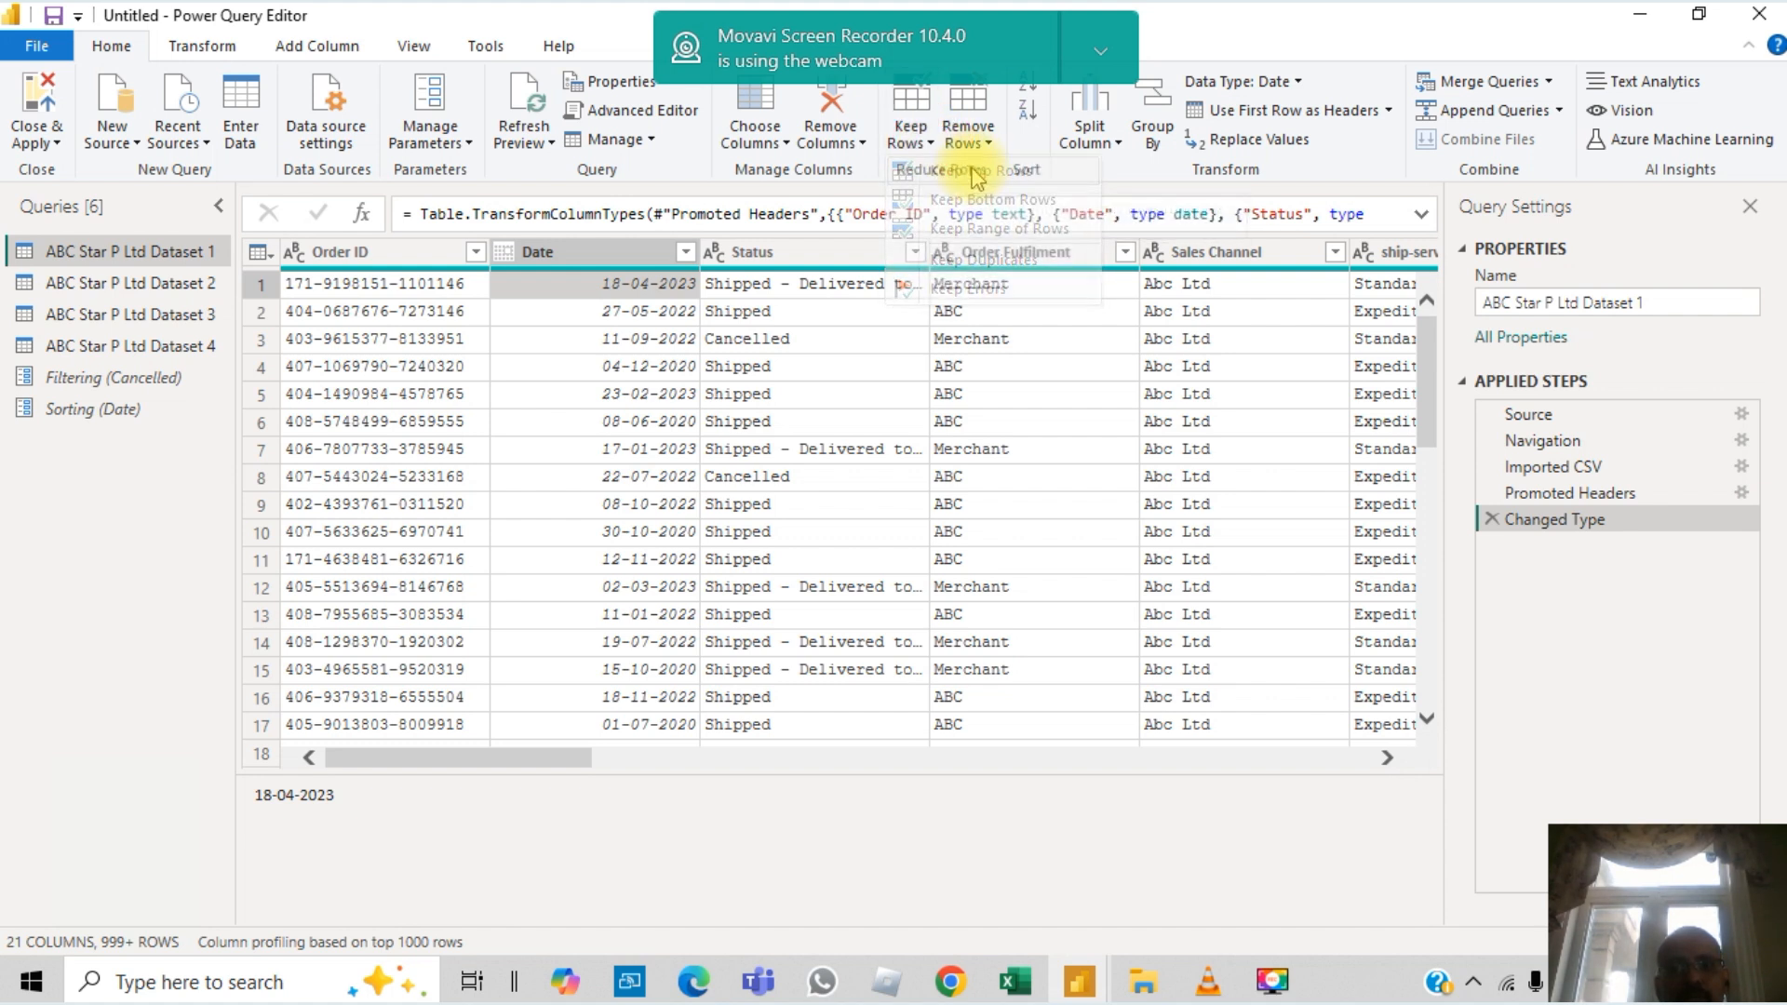
{"action": "left_click", "coordinate": [583, 497]}
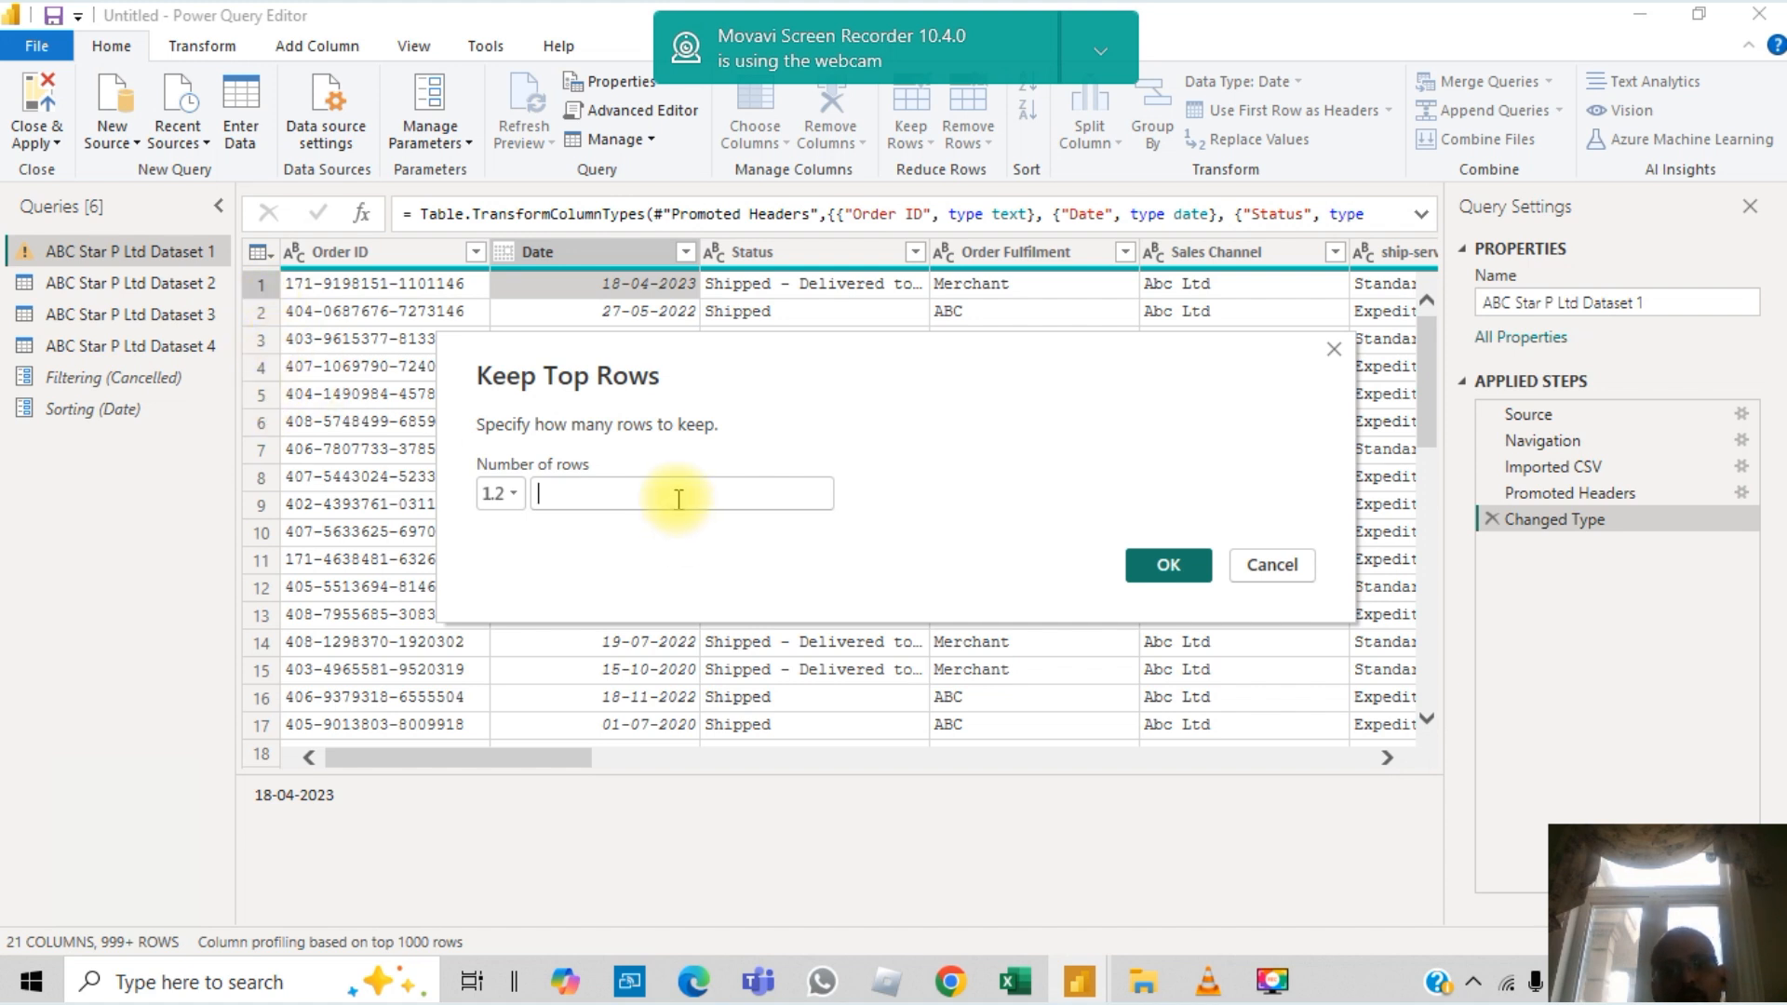
{"action": "type", "text": "5"}
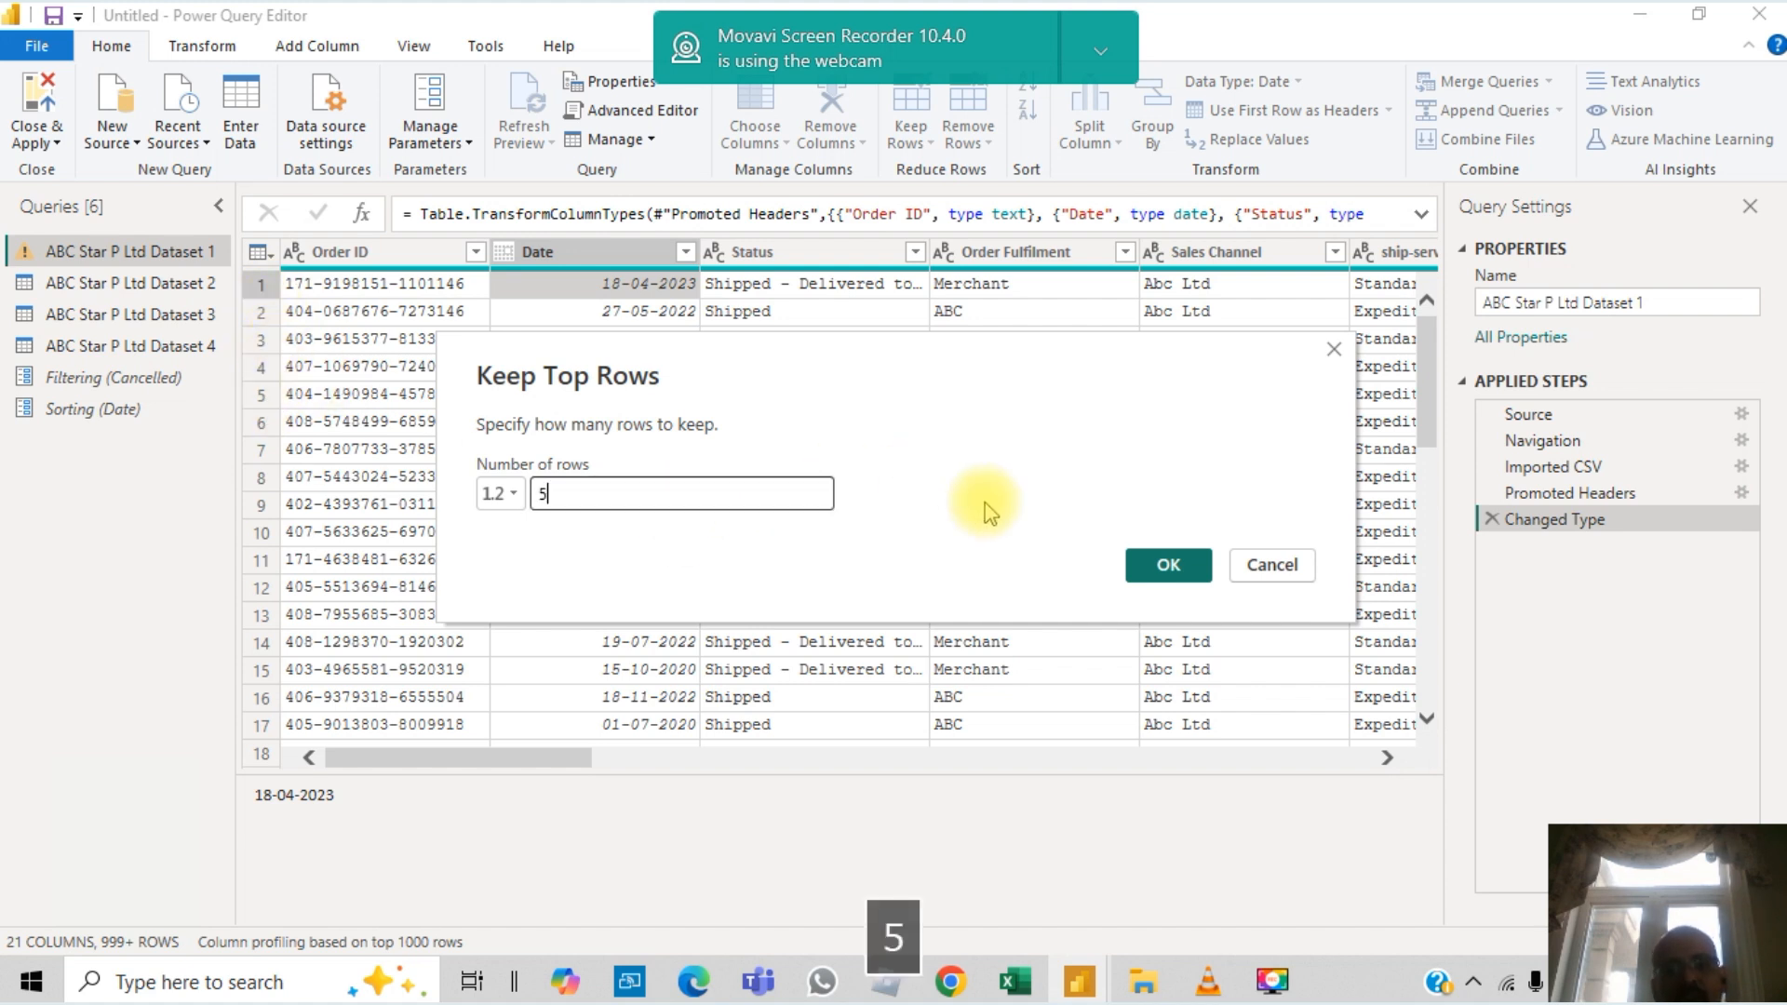
{"action": "left_click", "coordinate": [1191, 569]}
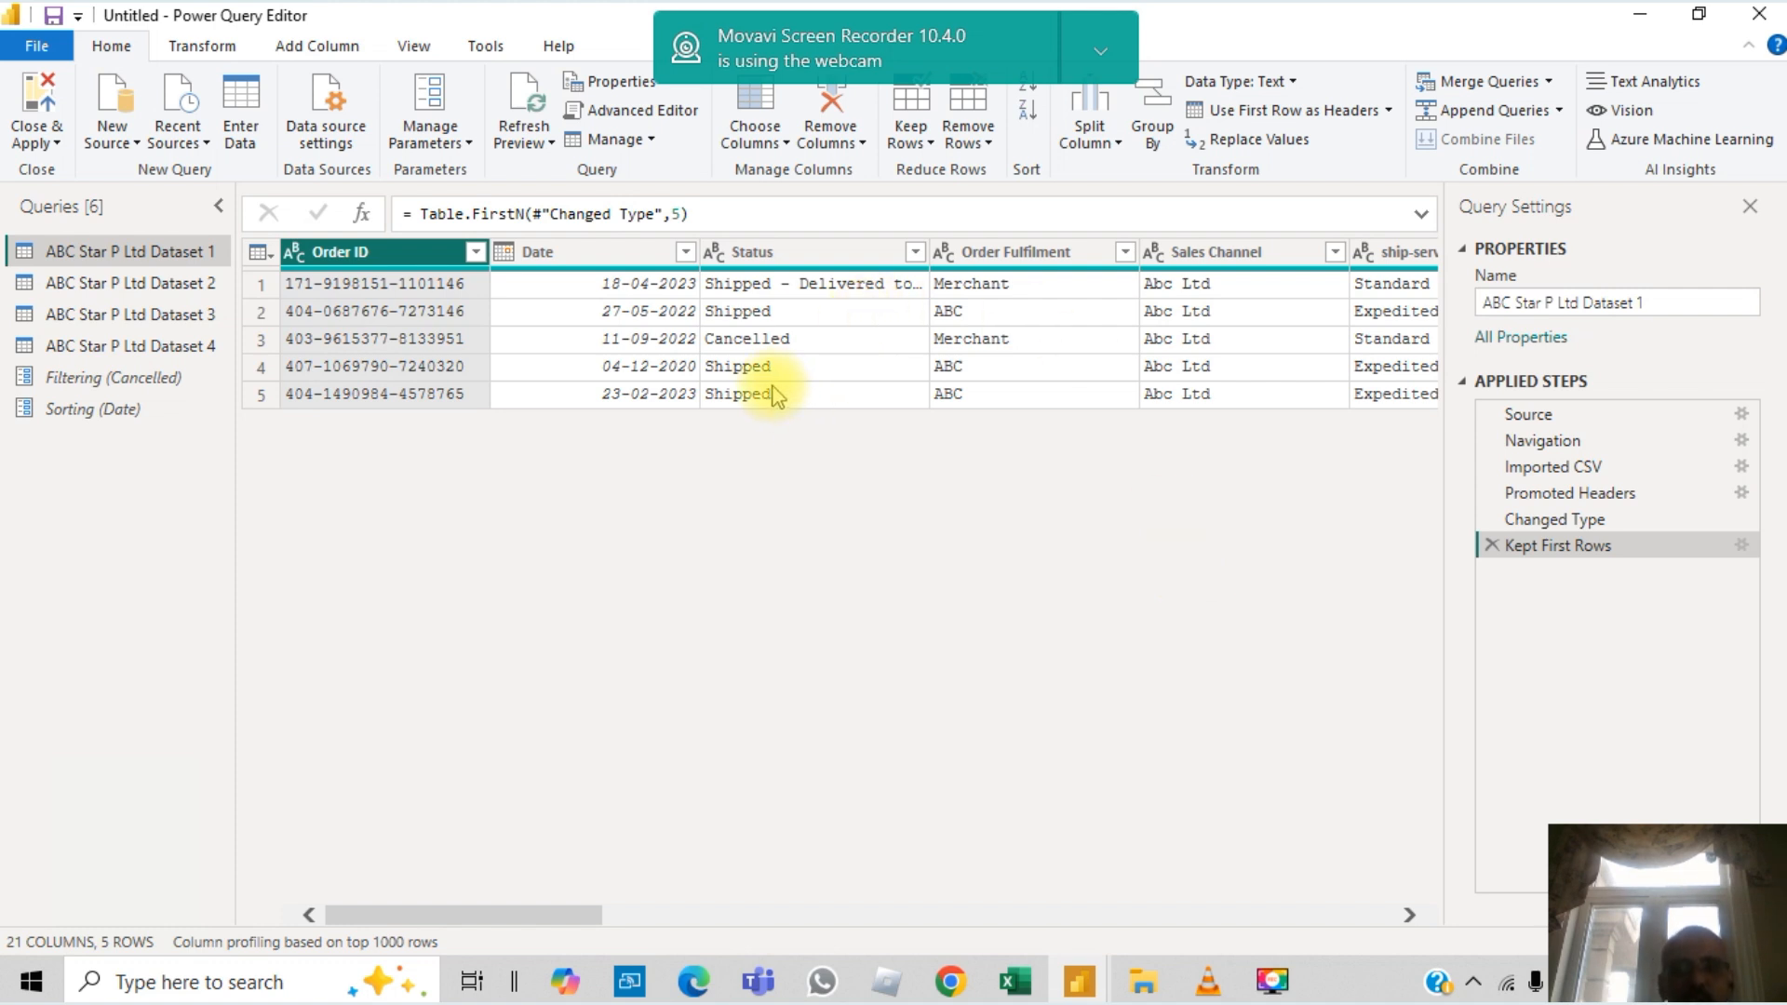
Step: Keep only the bottom 2 of the remaining rows in ABC Star P Ltd Dataset 1
{"action": "left_click", "coordinate": [930, 143]}
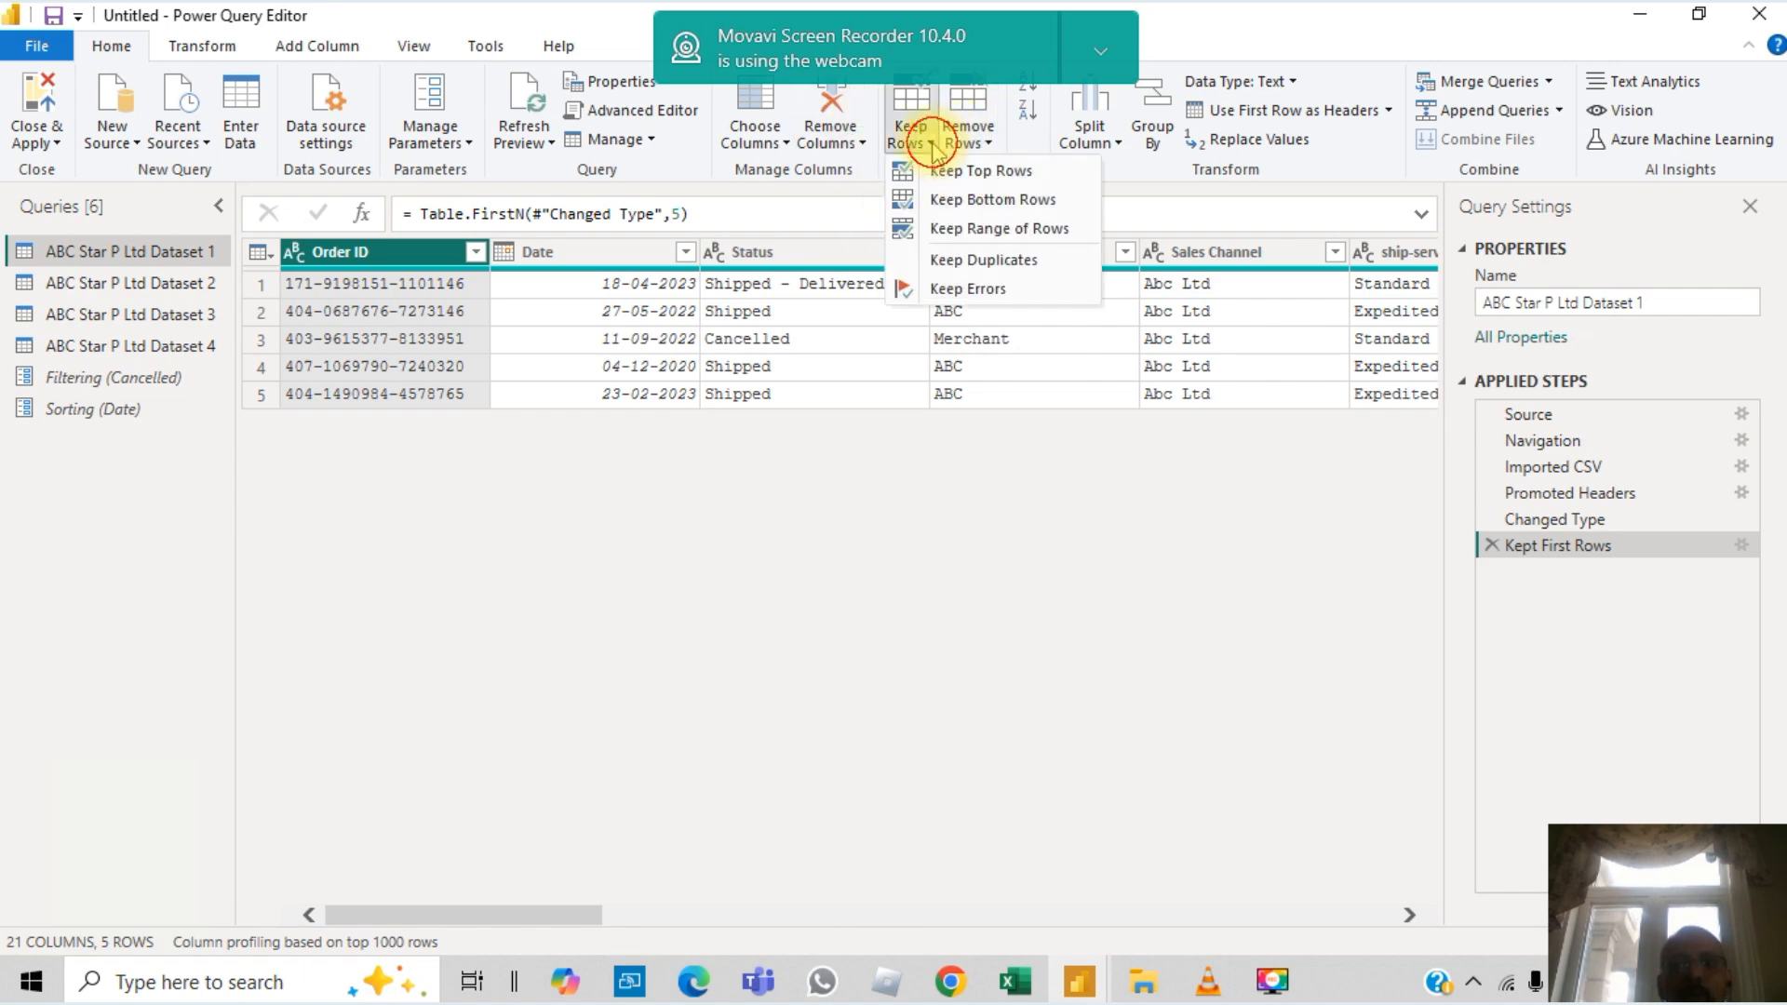
{"action": "left_click", "coordinate": [994, 201]}
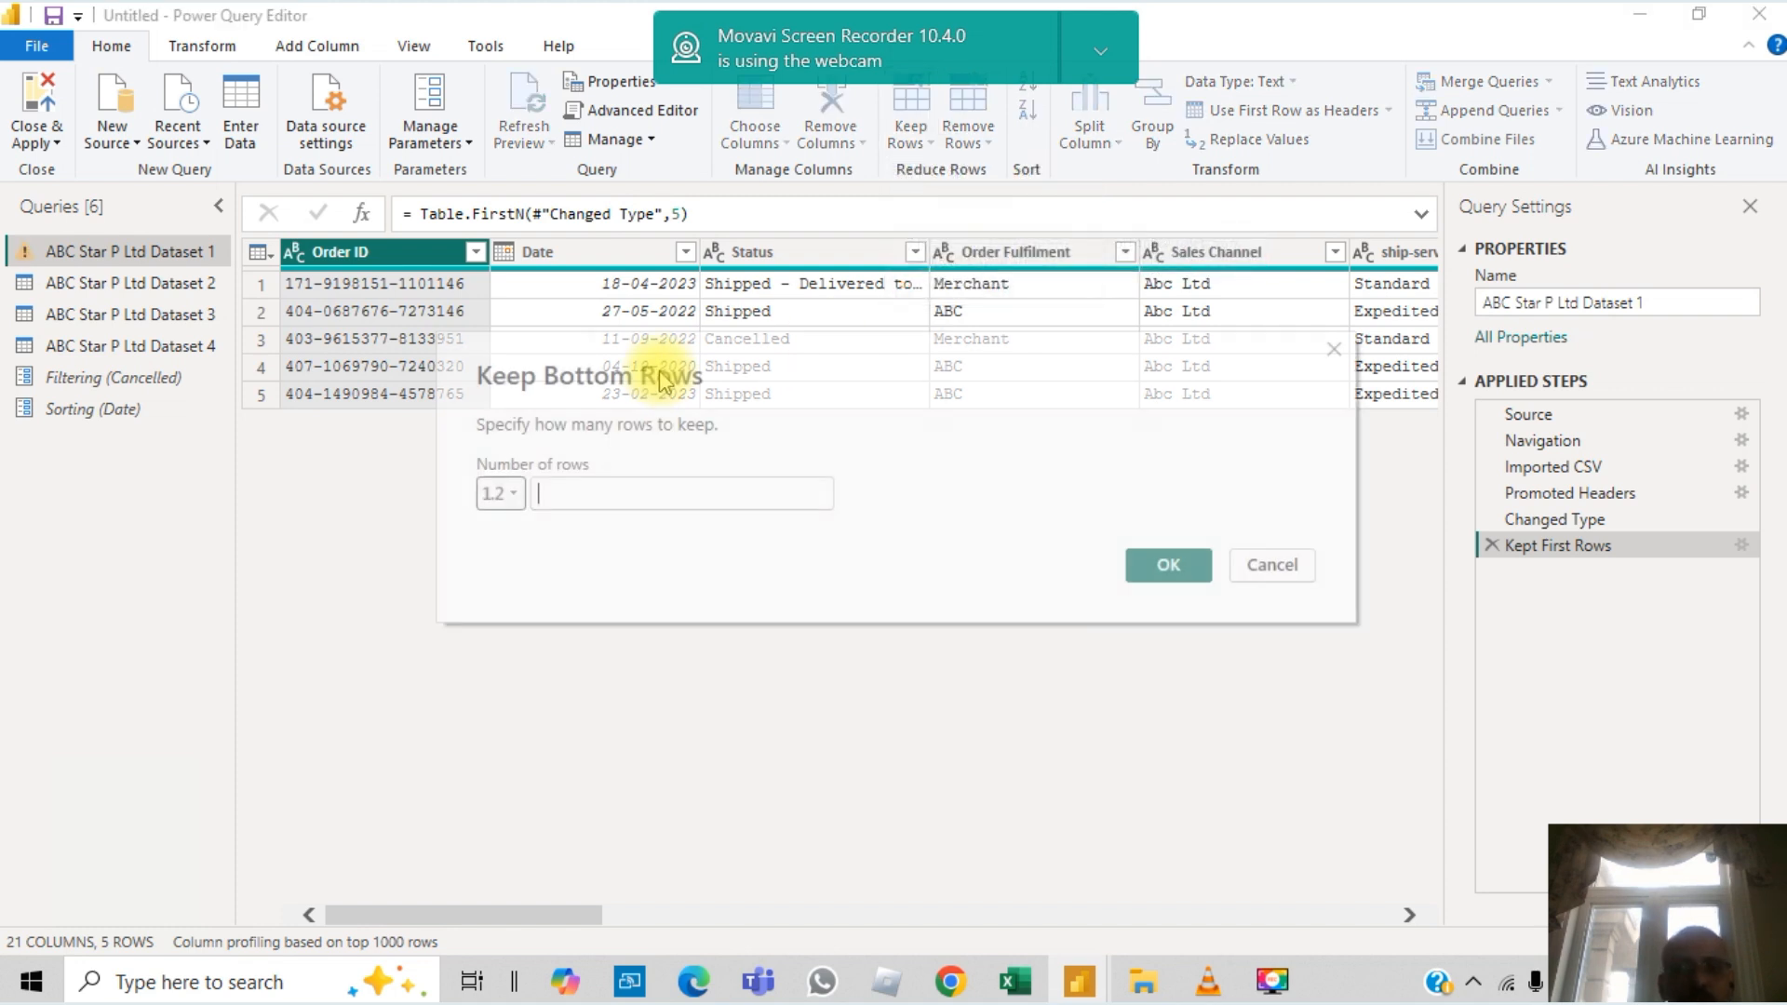
{"action": "type", "text": "2"}
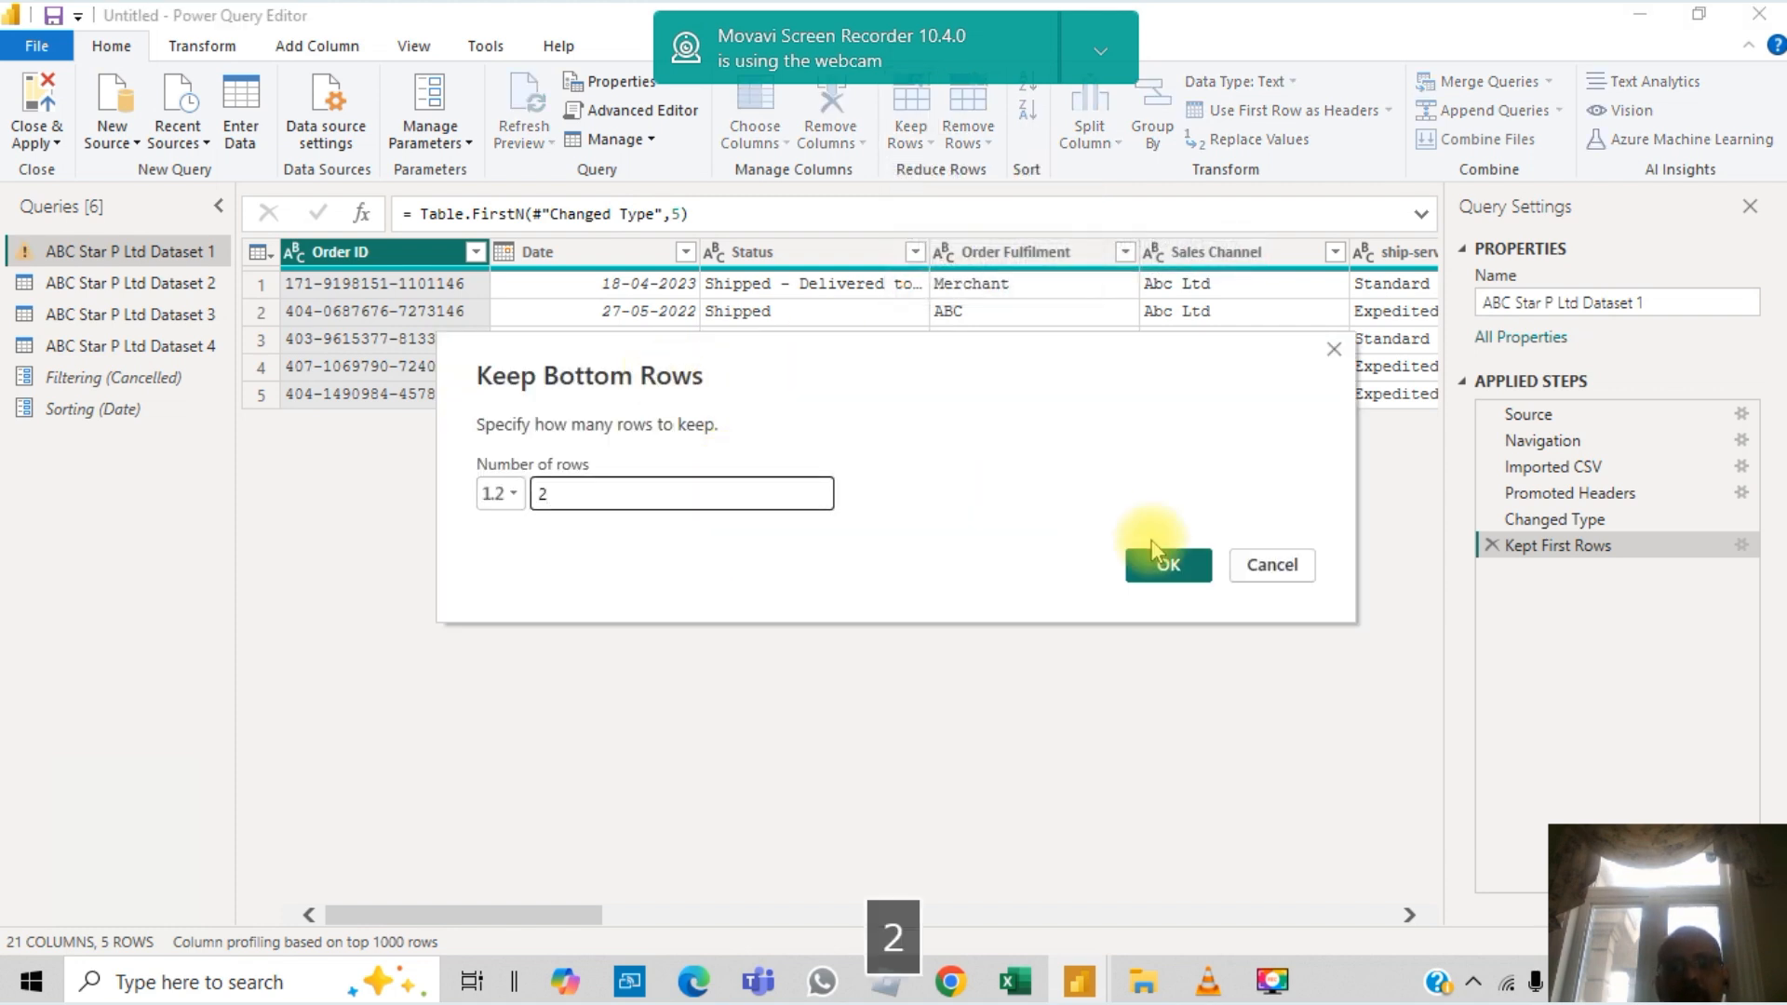
{"action": "left_click", "coordinate": [1154, 565]}
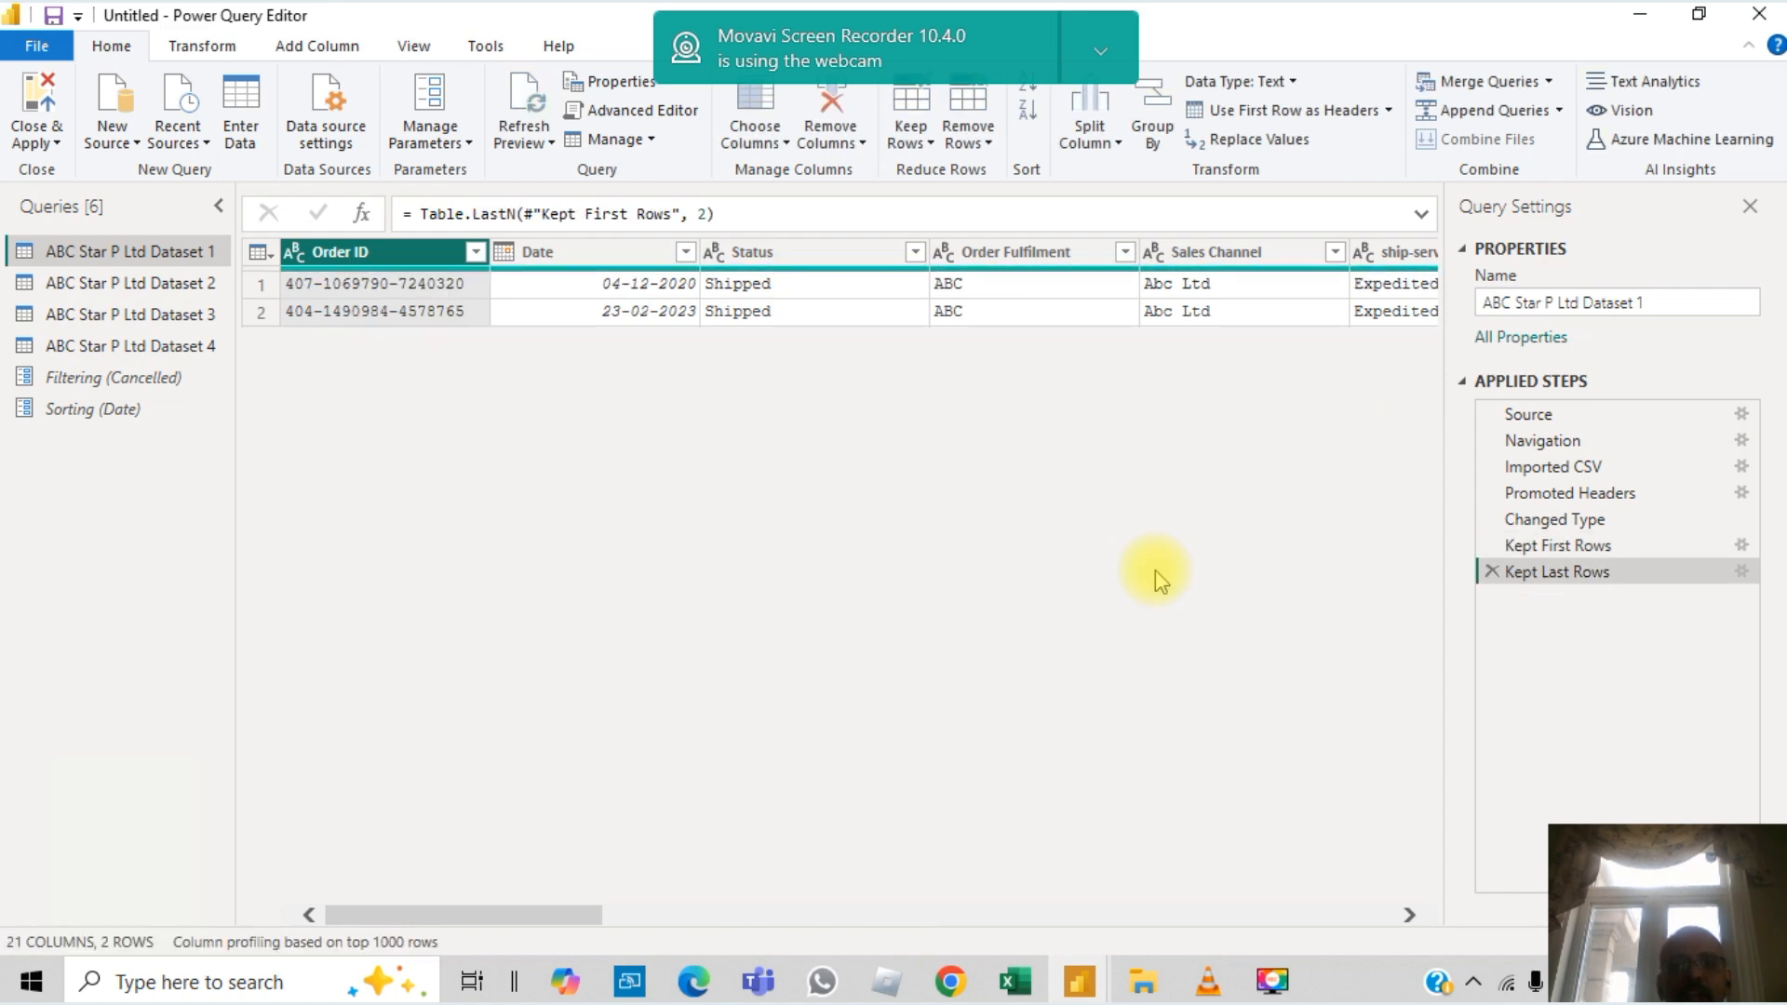
{"action": "left_click", "coordinate": [931, 144]}
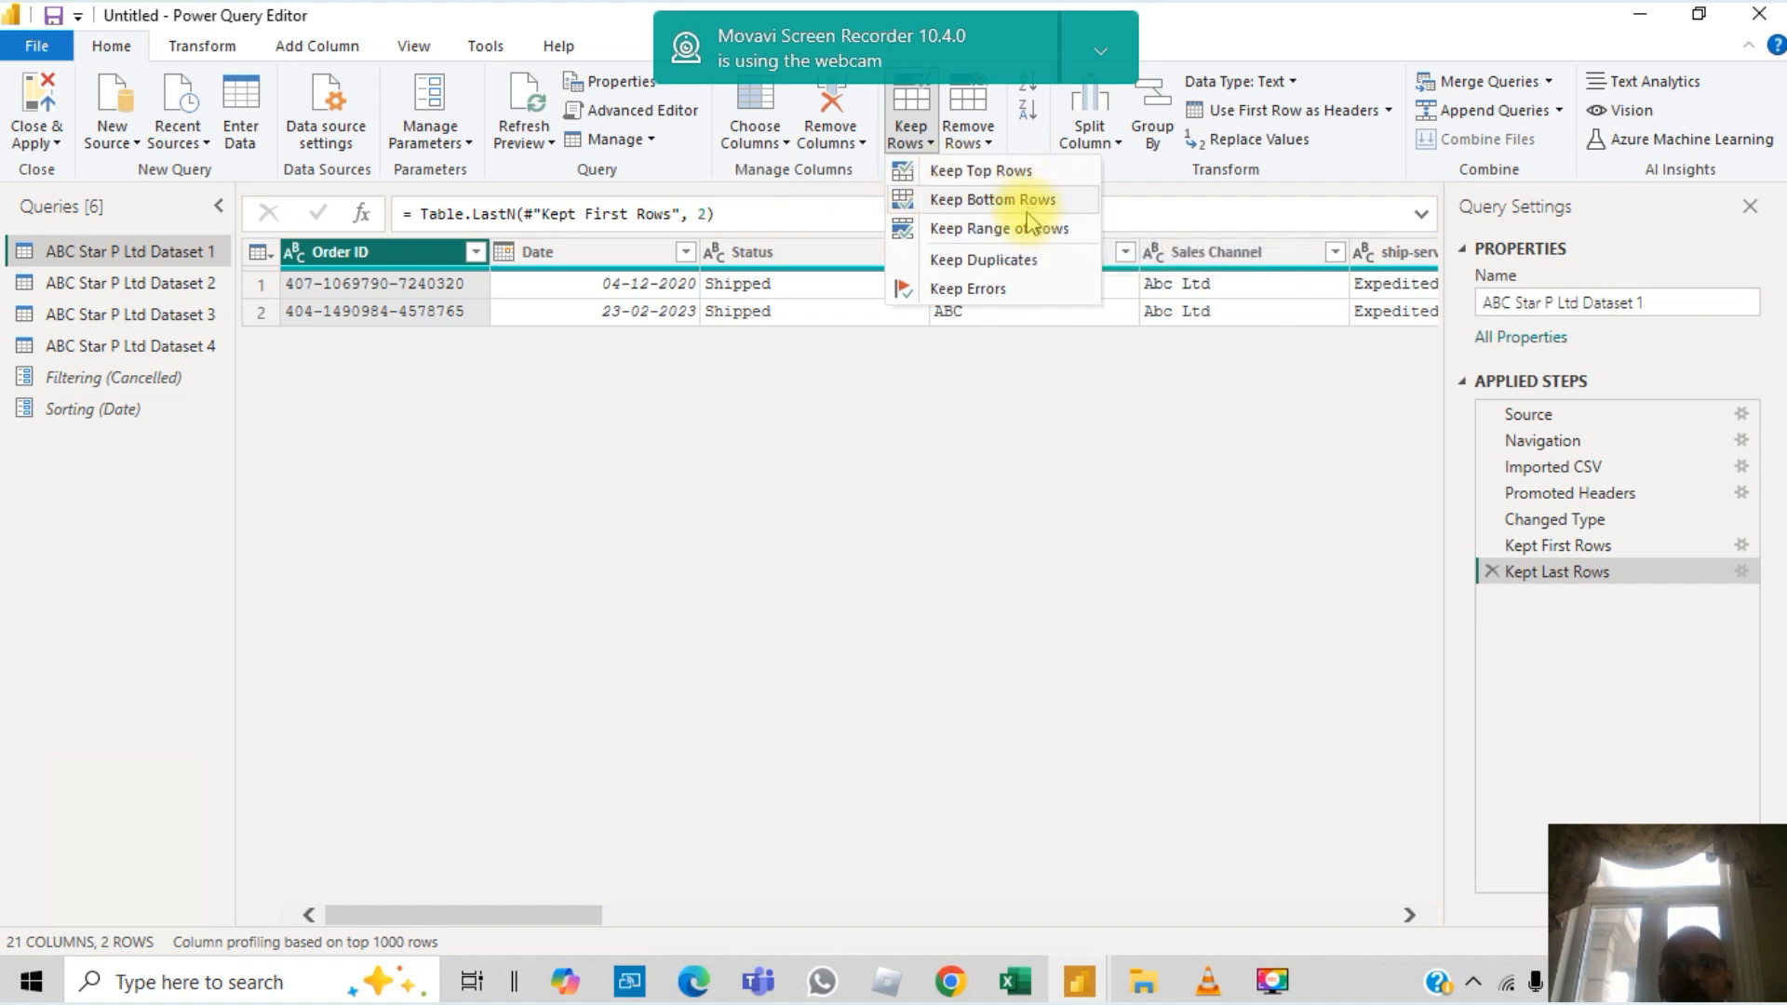
{"action": "left_click", "coordinate": [1024, 232]}
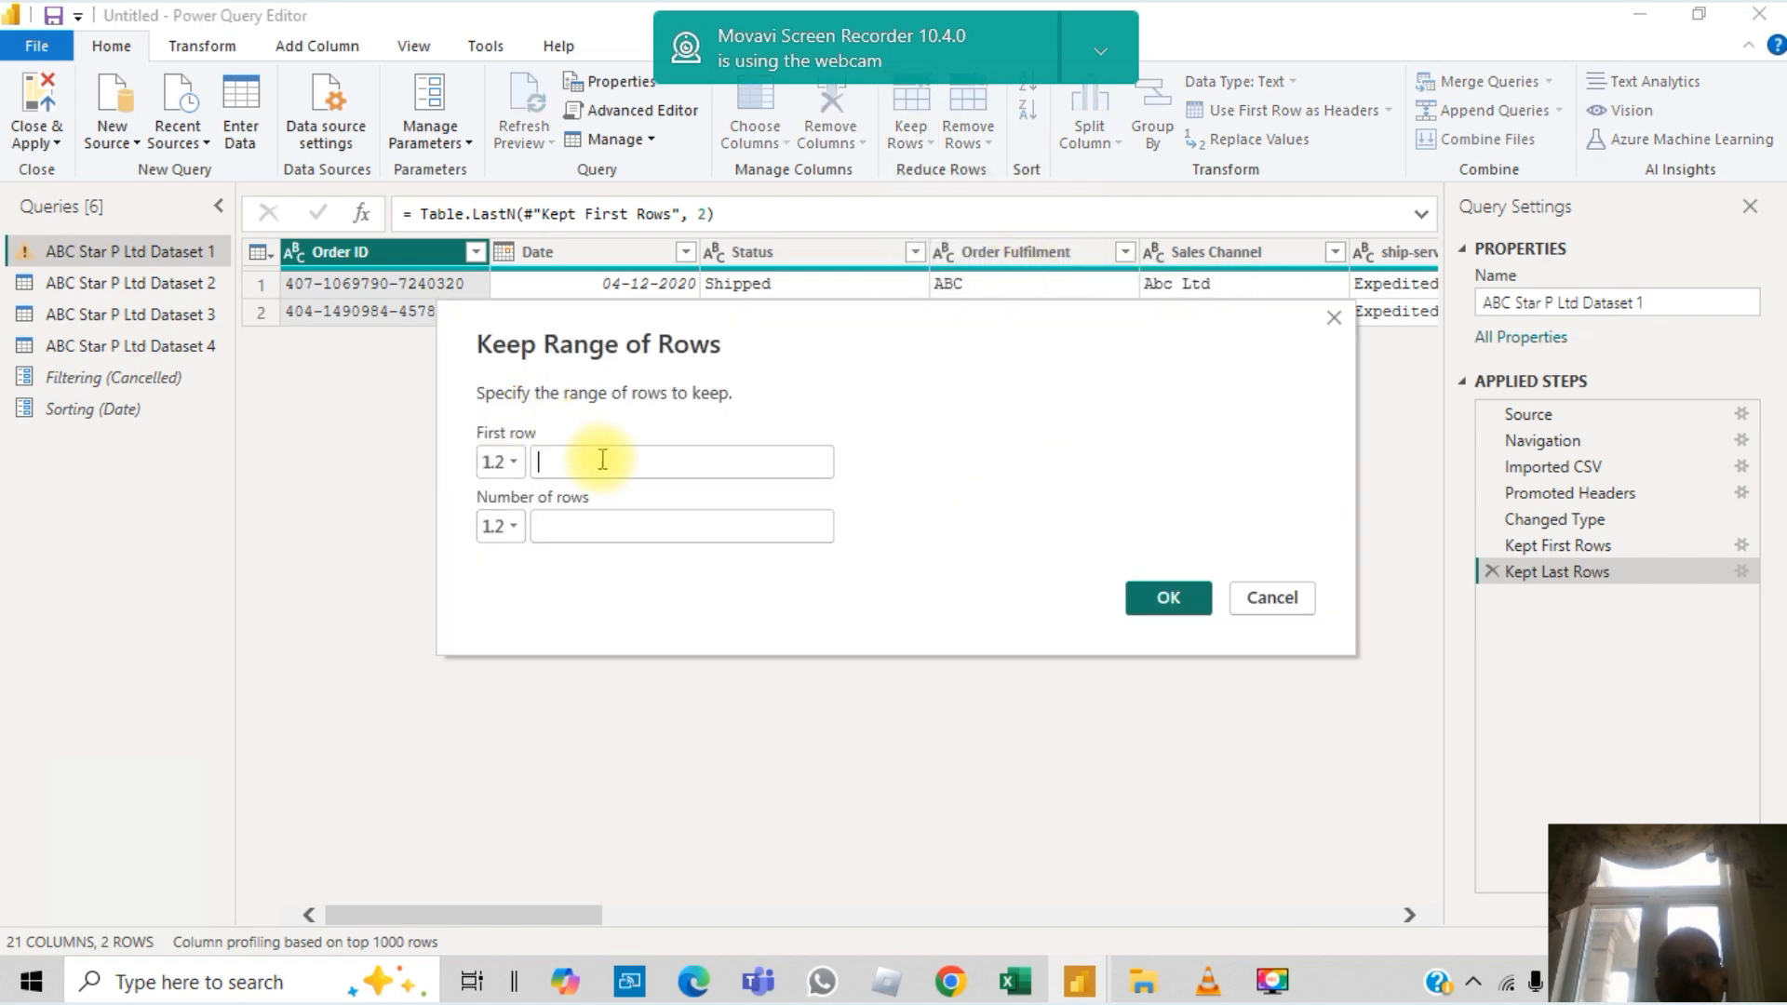
{"action": "type", "text": "5"}
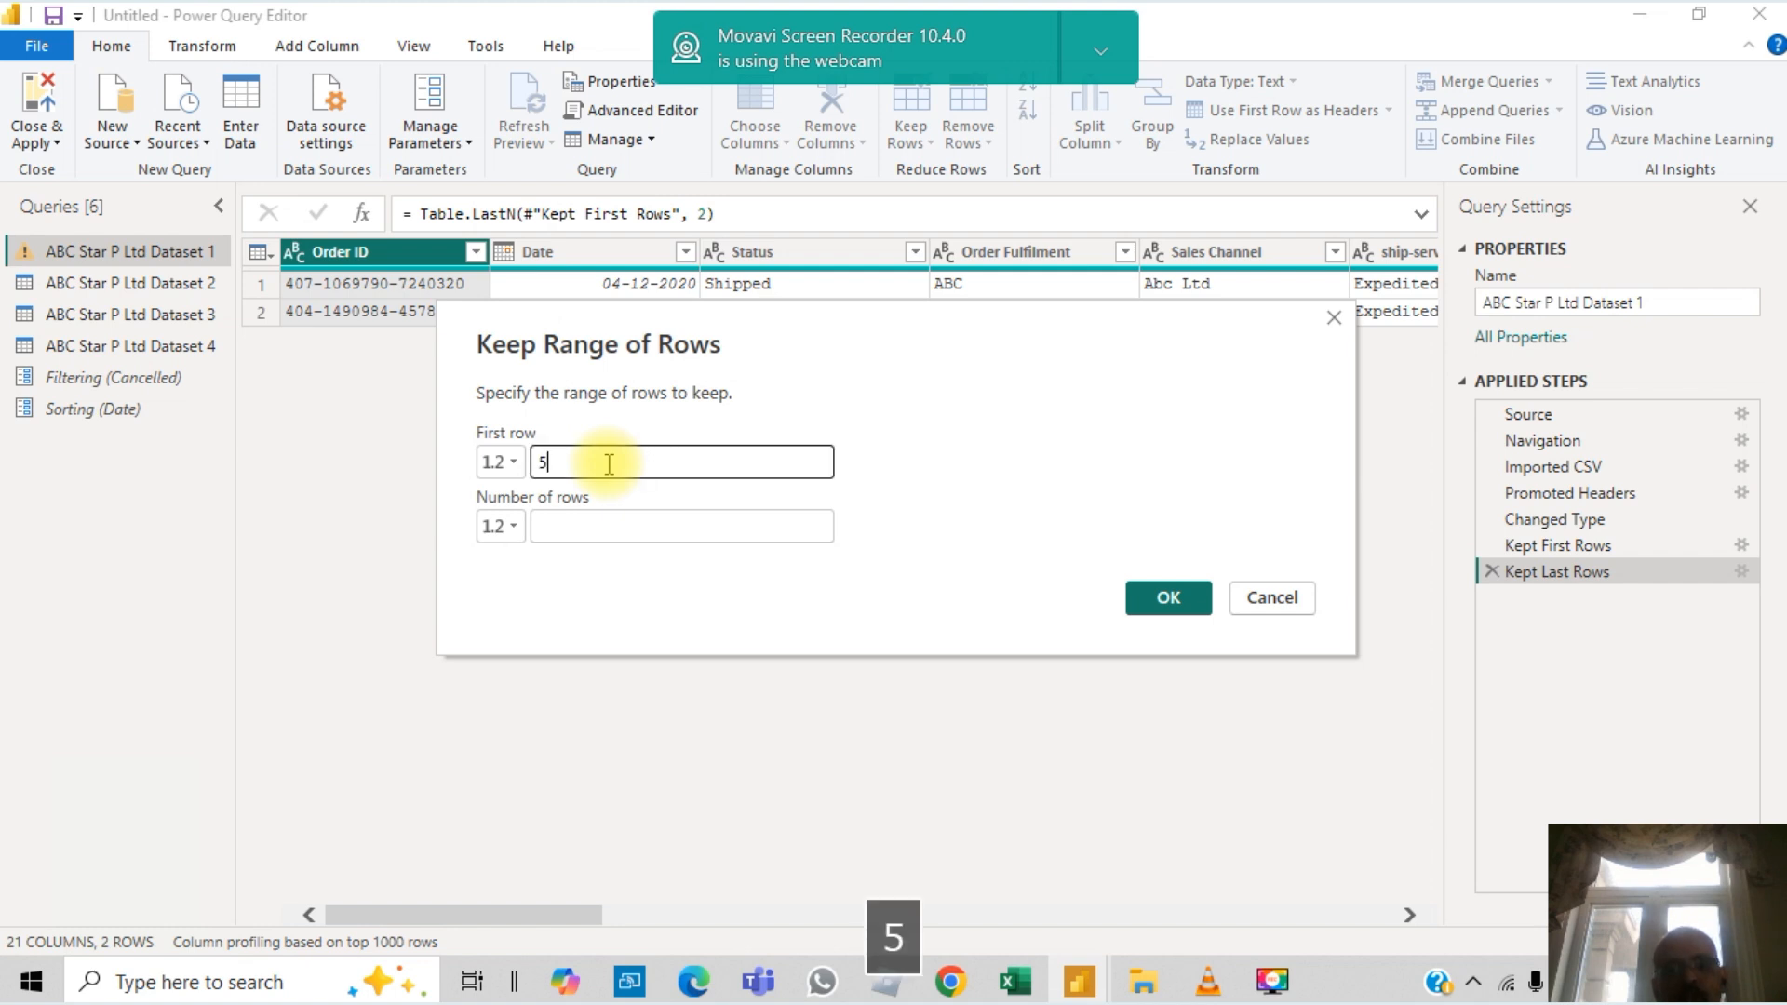
{"action": "left_click", "coordinate": [586, 522]}
{"action": "type", "text": "10"}
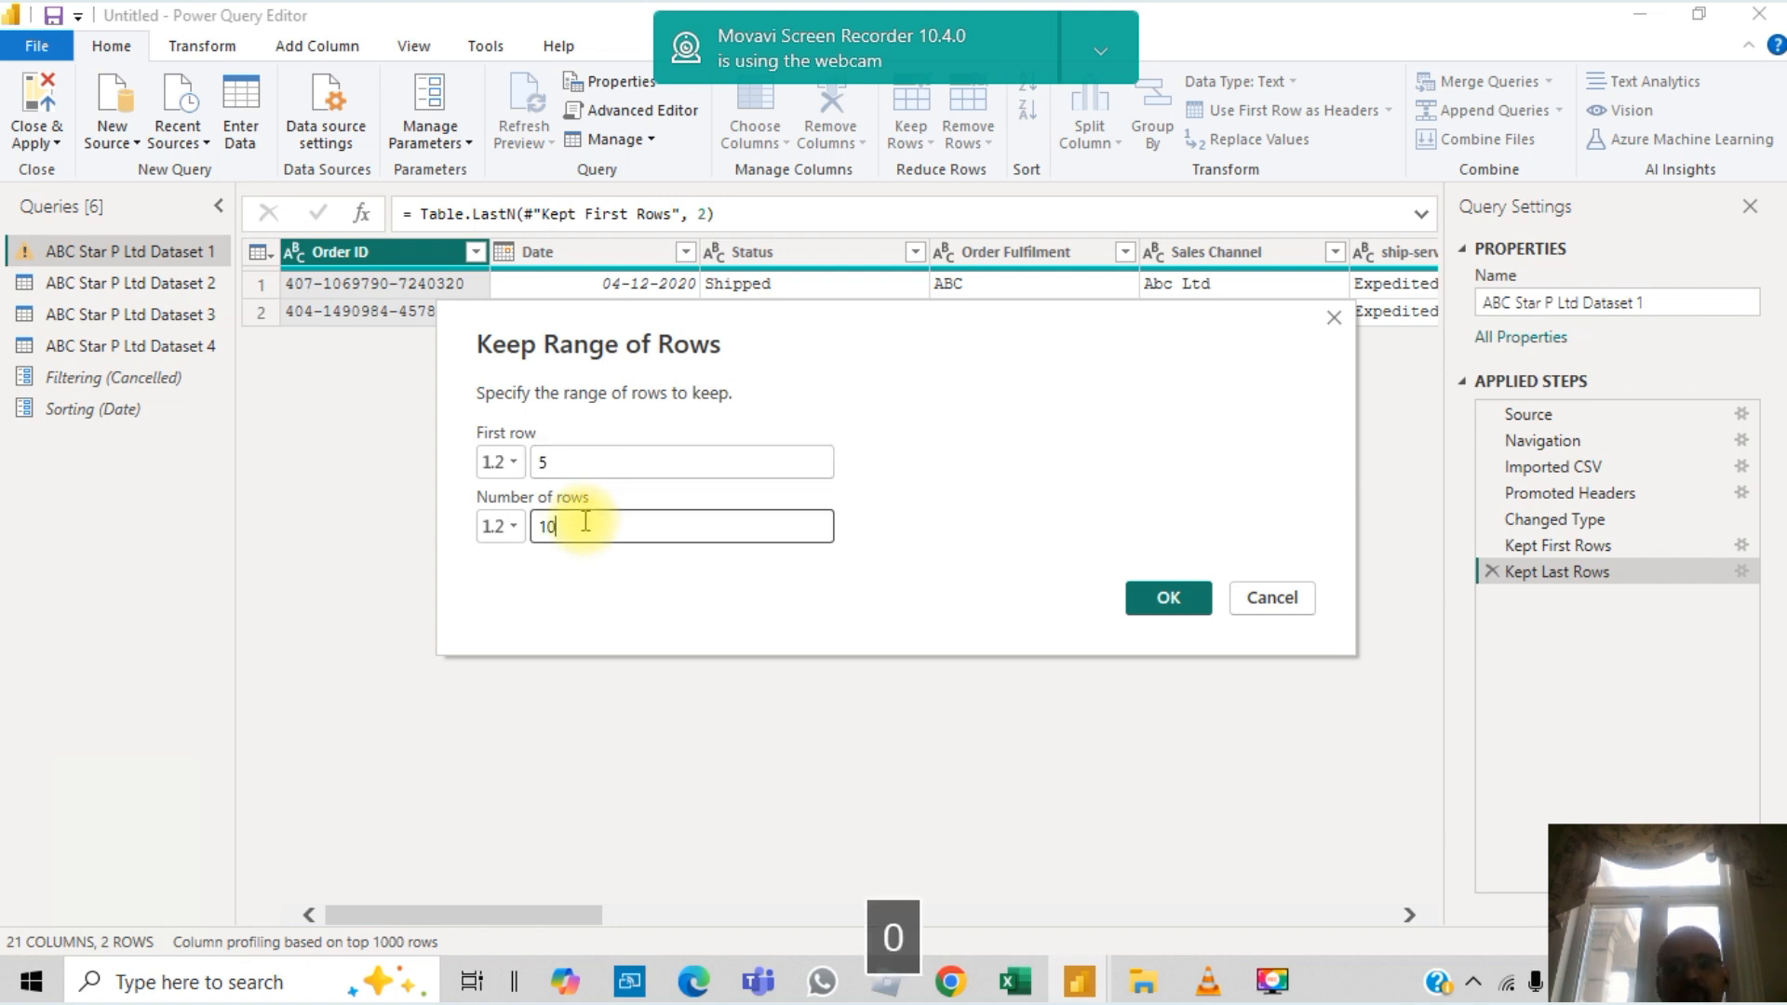
{"action": "key", "text": "Escape"}
Step: Keep a range of 20 rows starting from row 5 in ABC Star P Ltd Dataset 2
{"action": "left_click", "coordinate": [173, 283]}
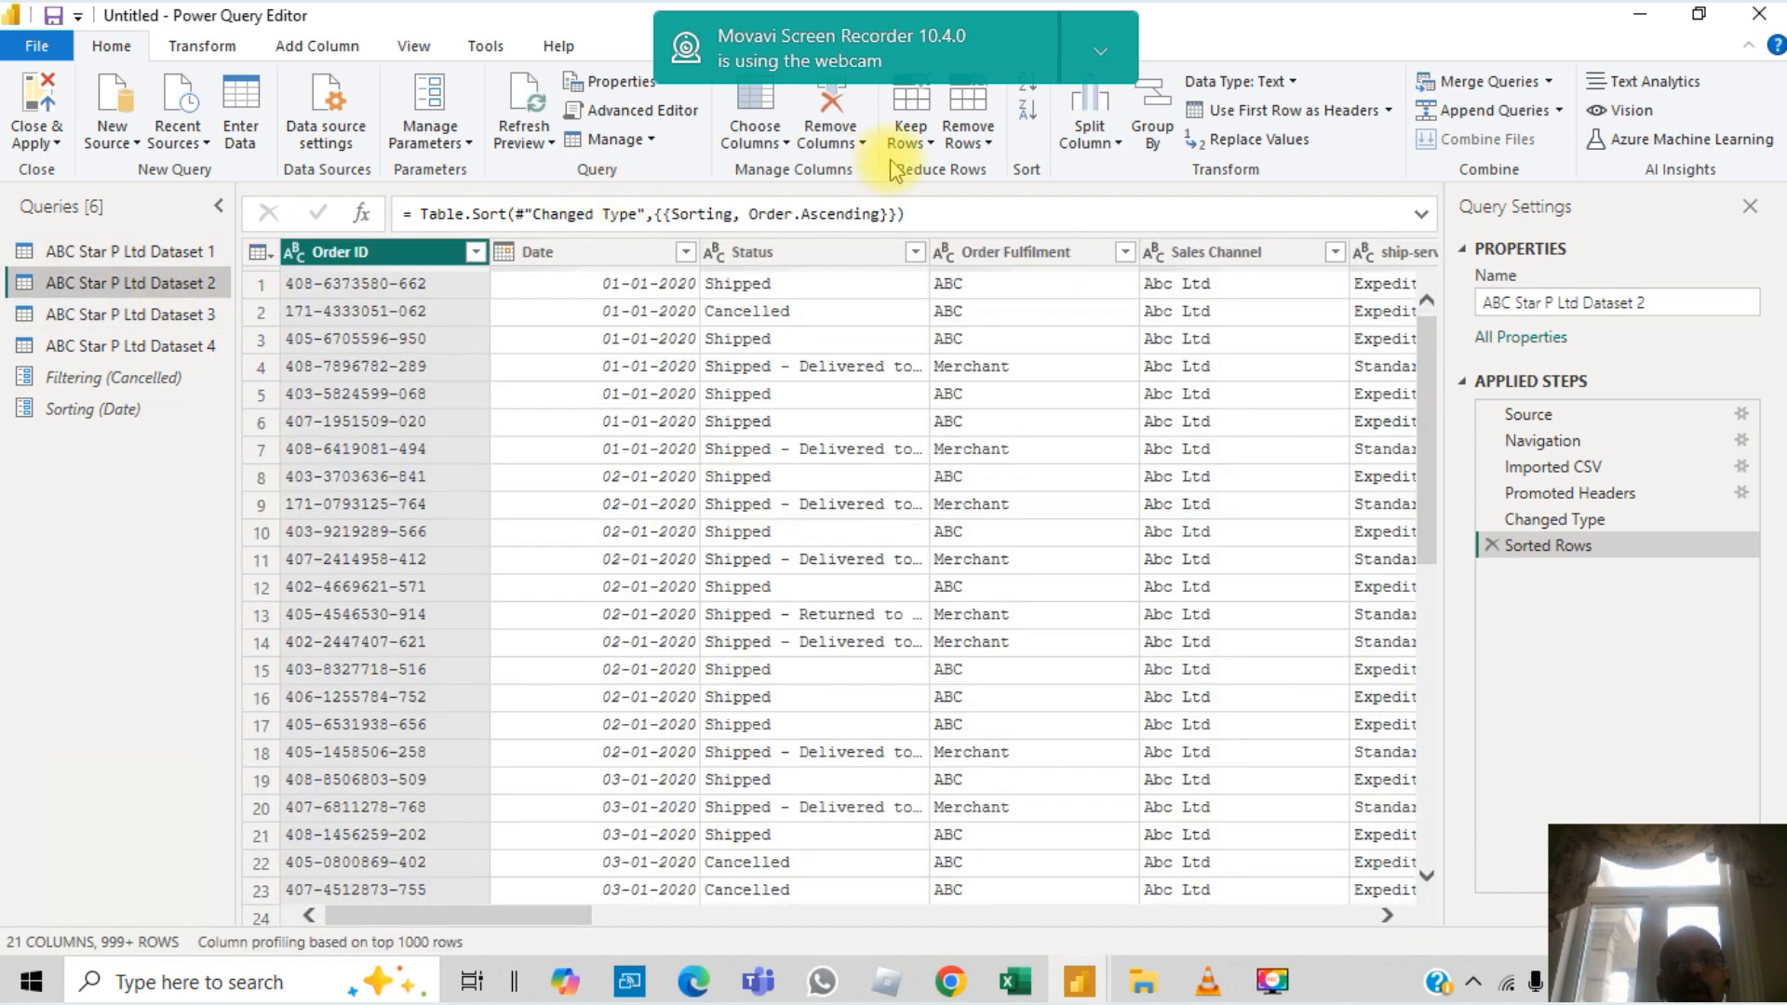
{"action": "left_click", "coordinate": [908, 135]}
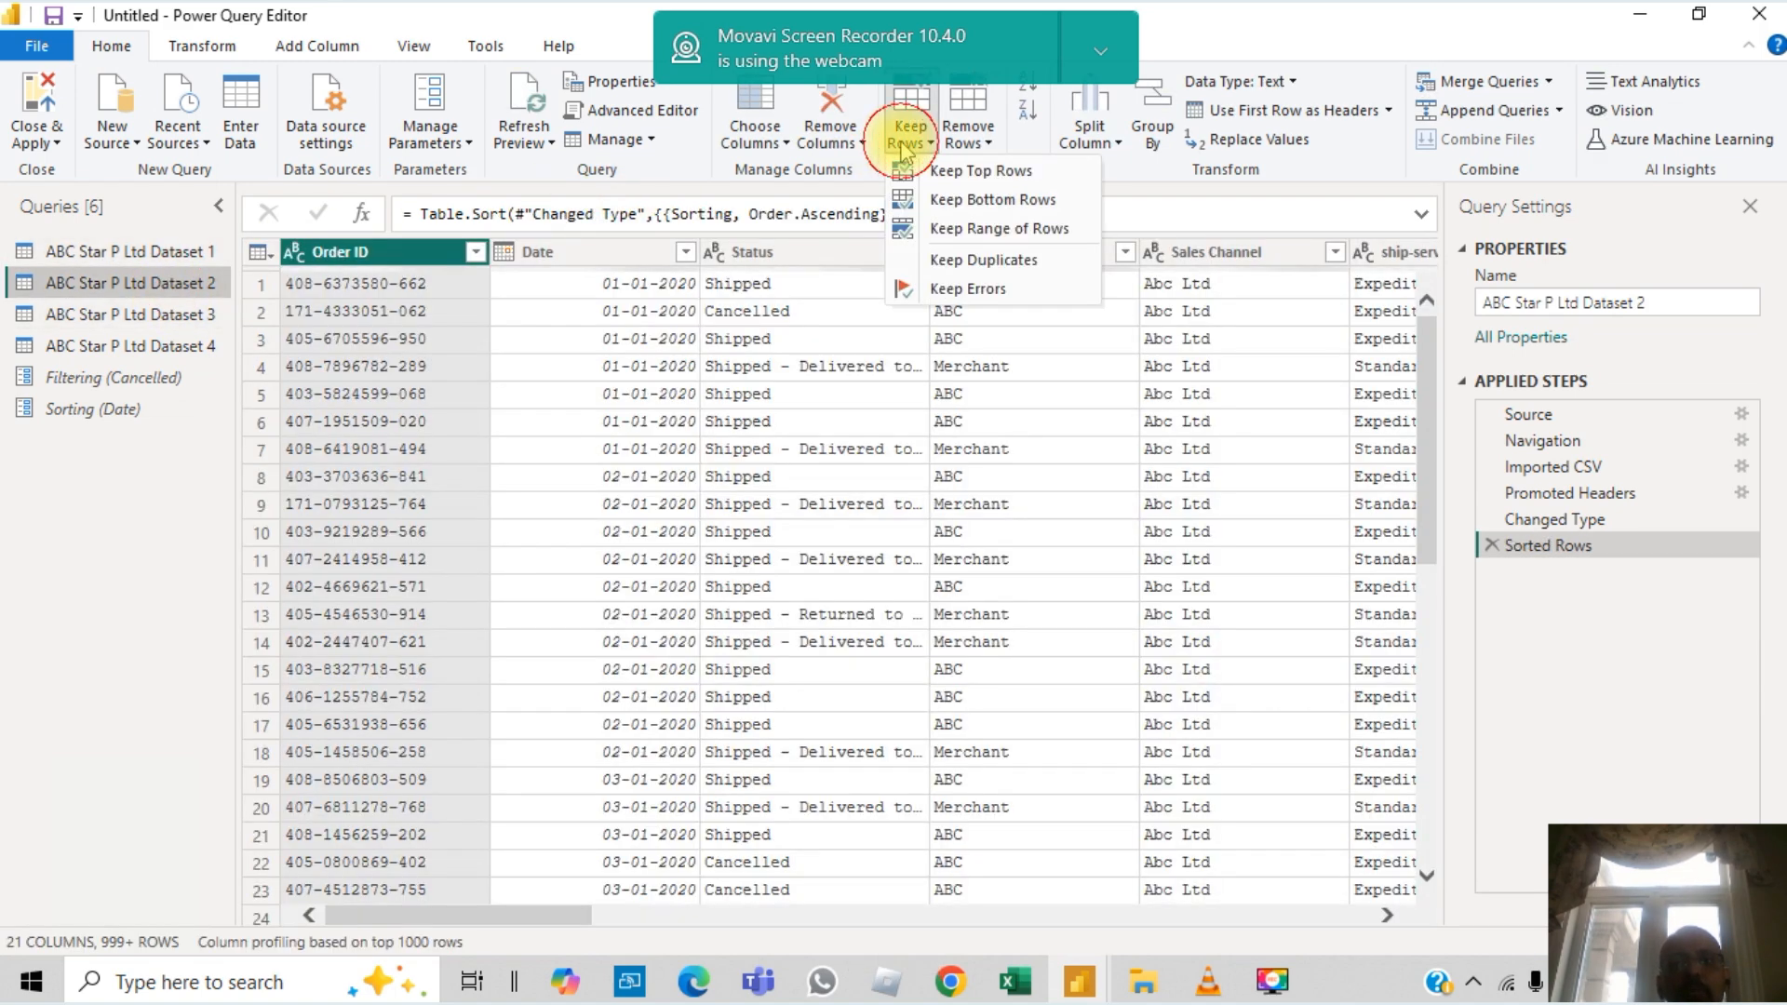
{"action": "left_click", "coordinate": [979, 231]}
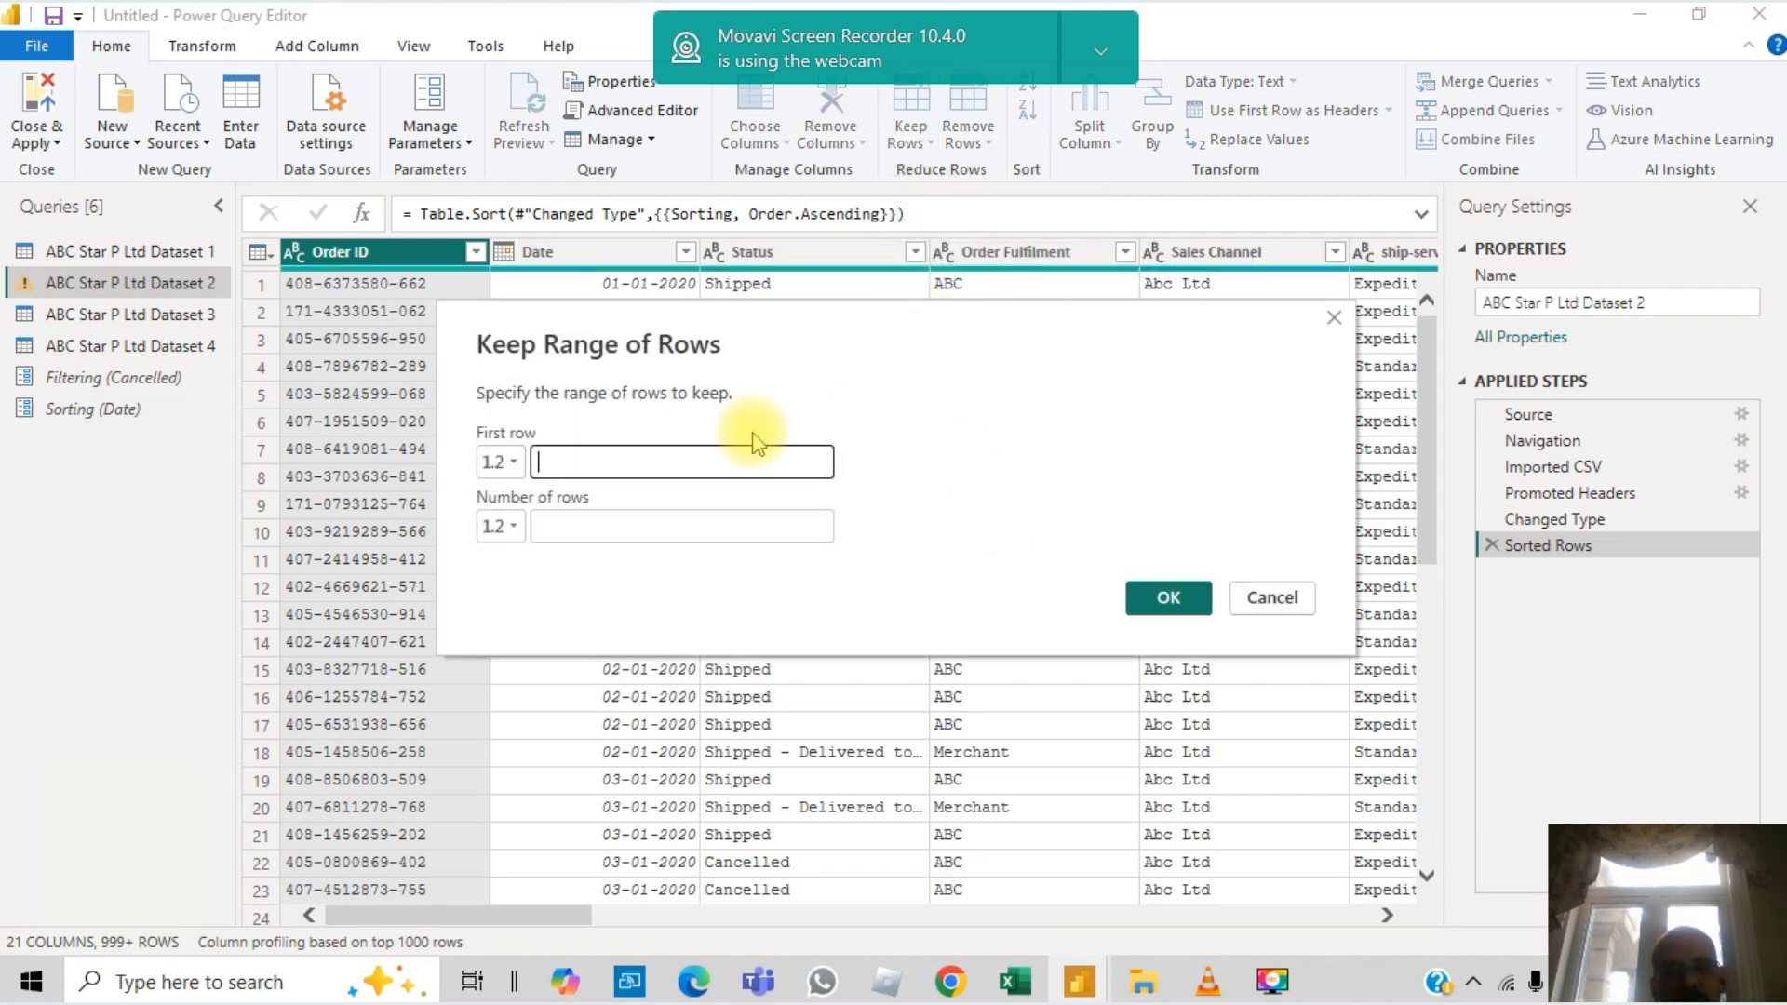
{"action": "type", "text": "5"}
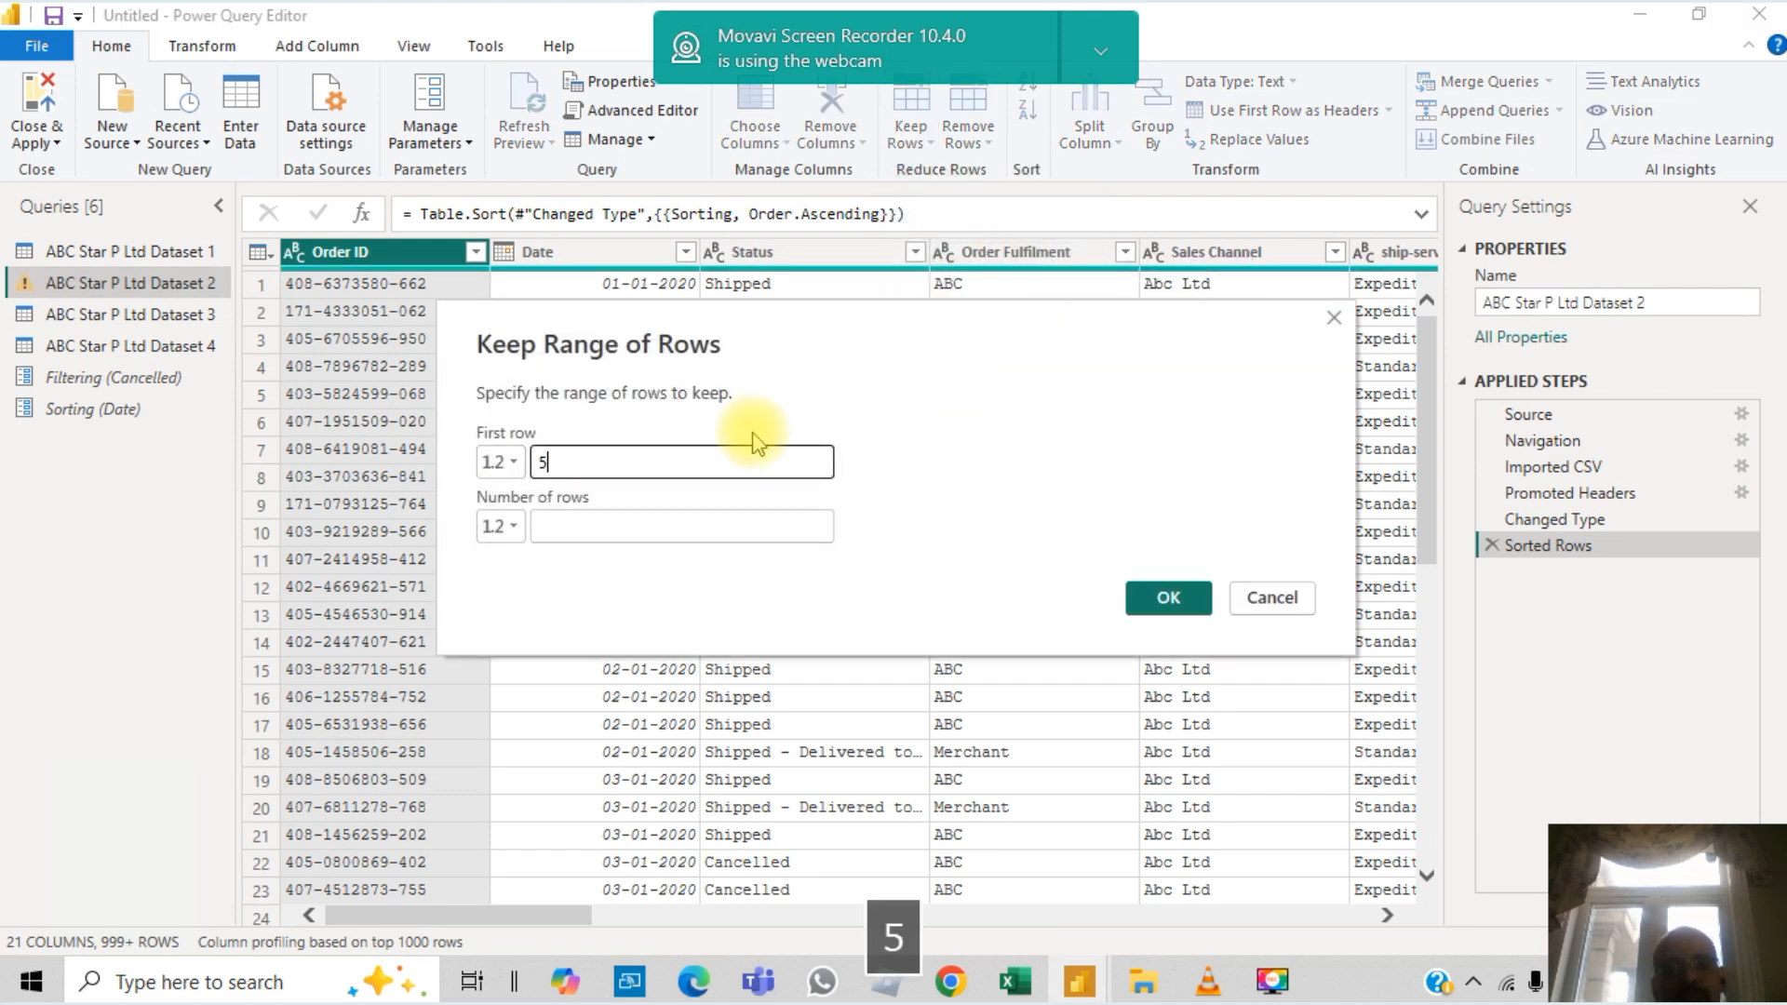
{"action": "left_click", "coordinate": [657, 517]}
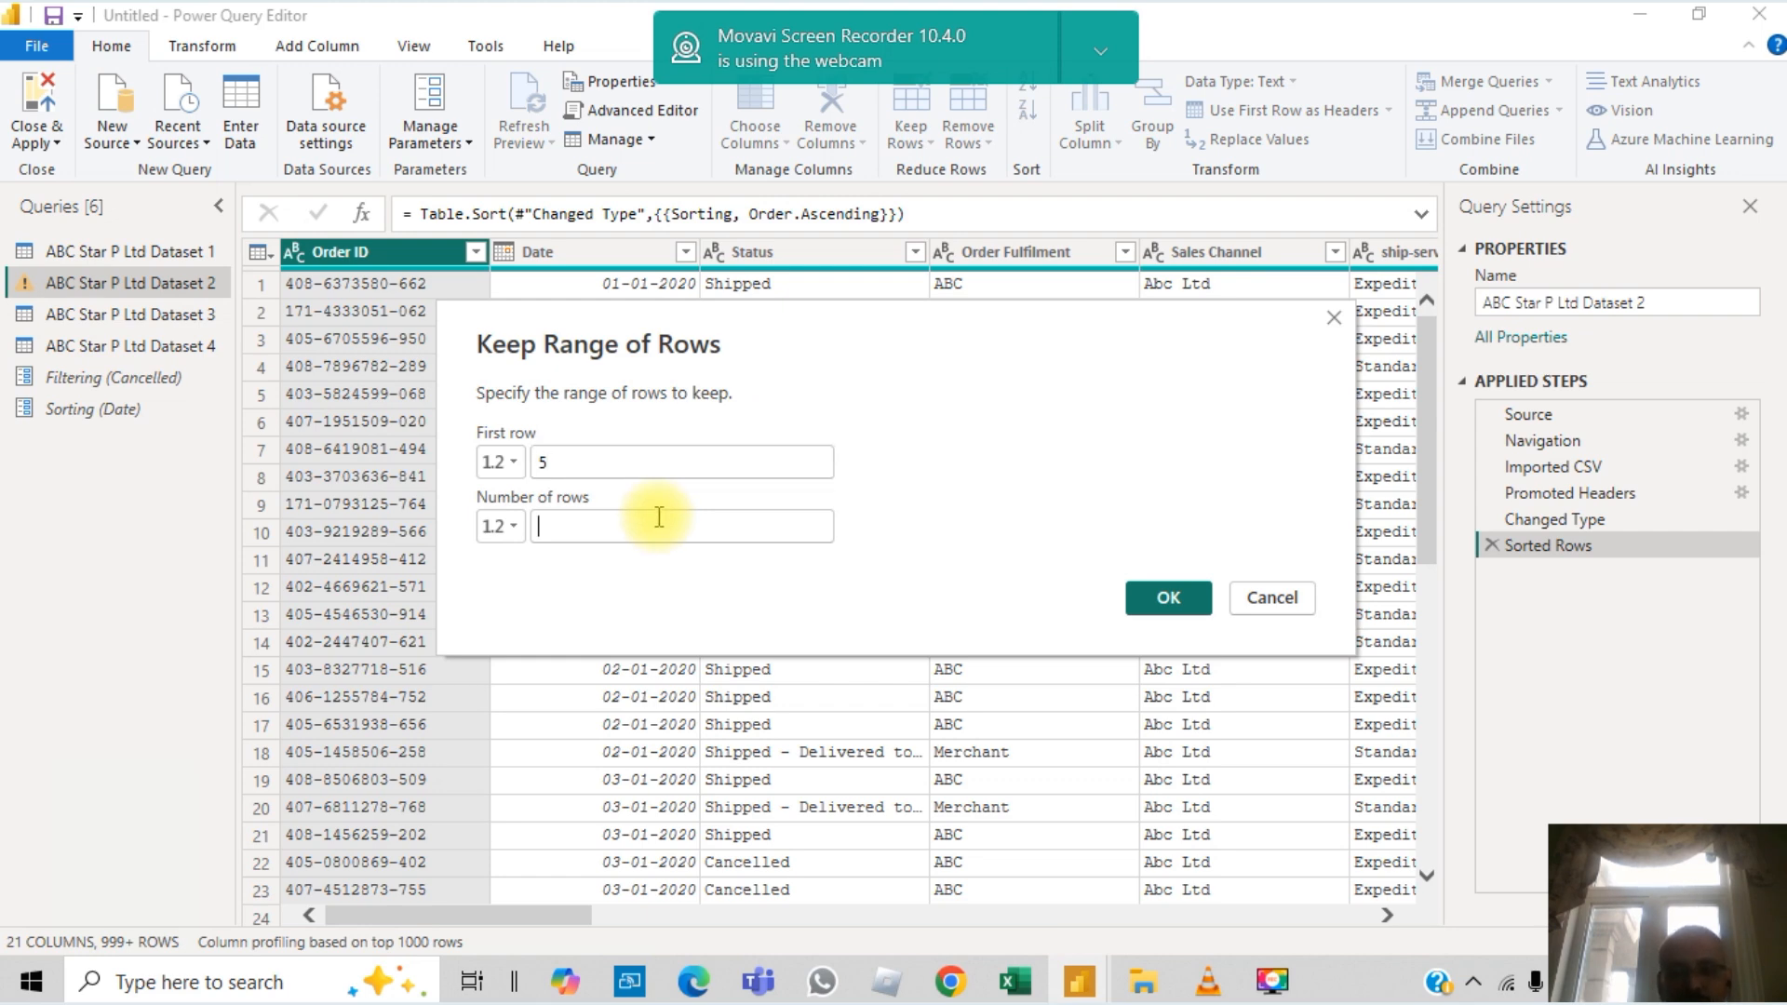
{"action": "type", "text": "20"}
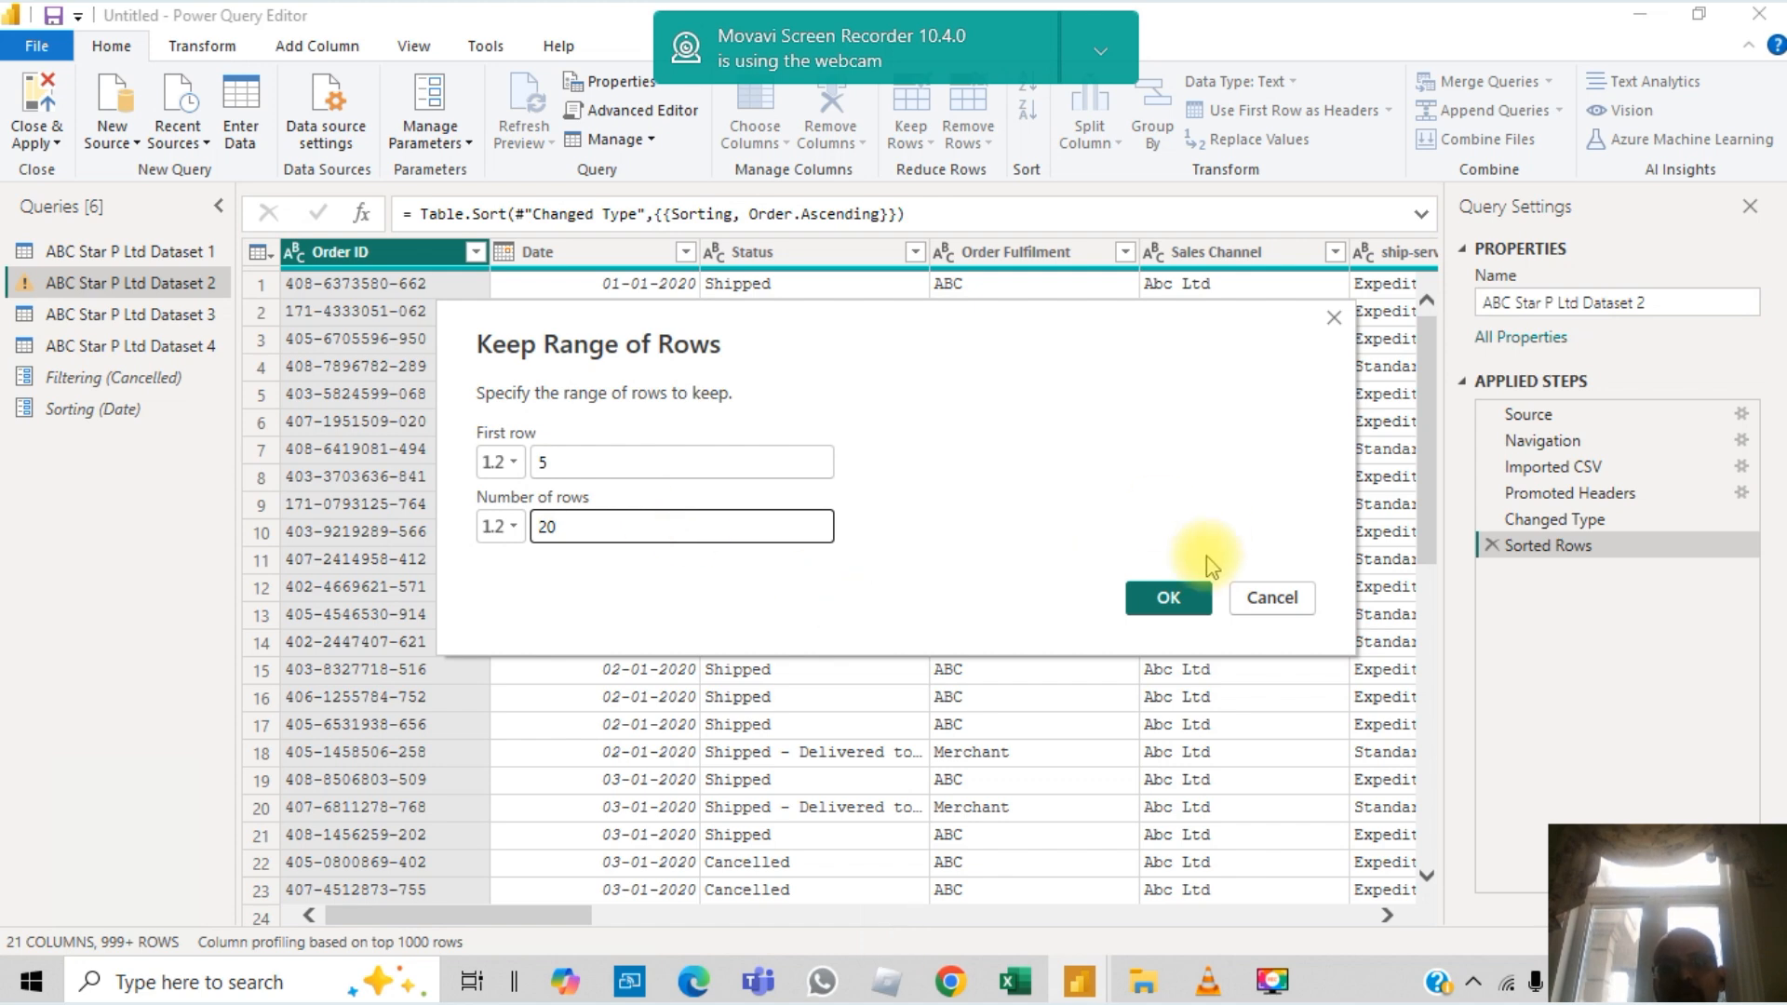
{"action": "left_click", "coordinate": [1169, 597]}
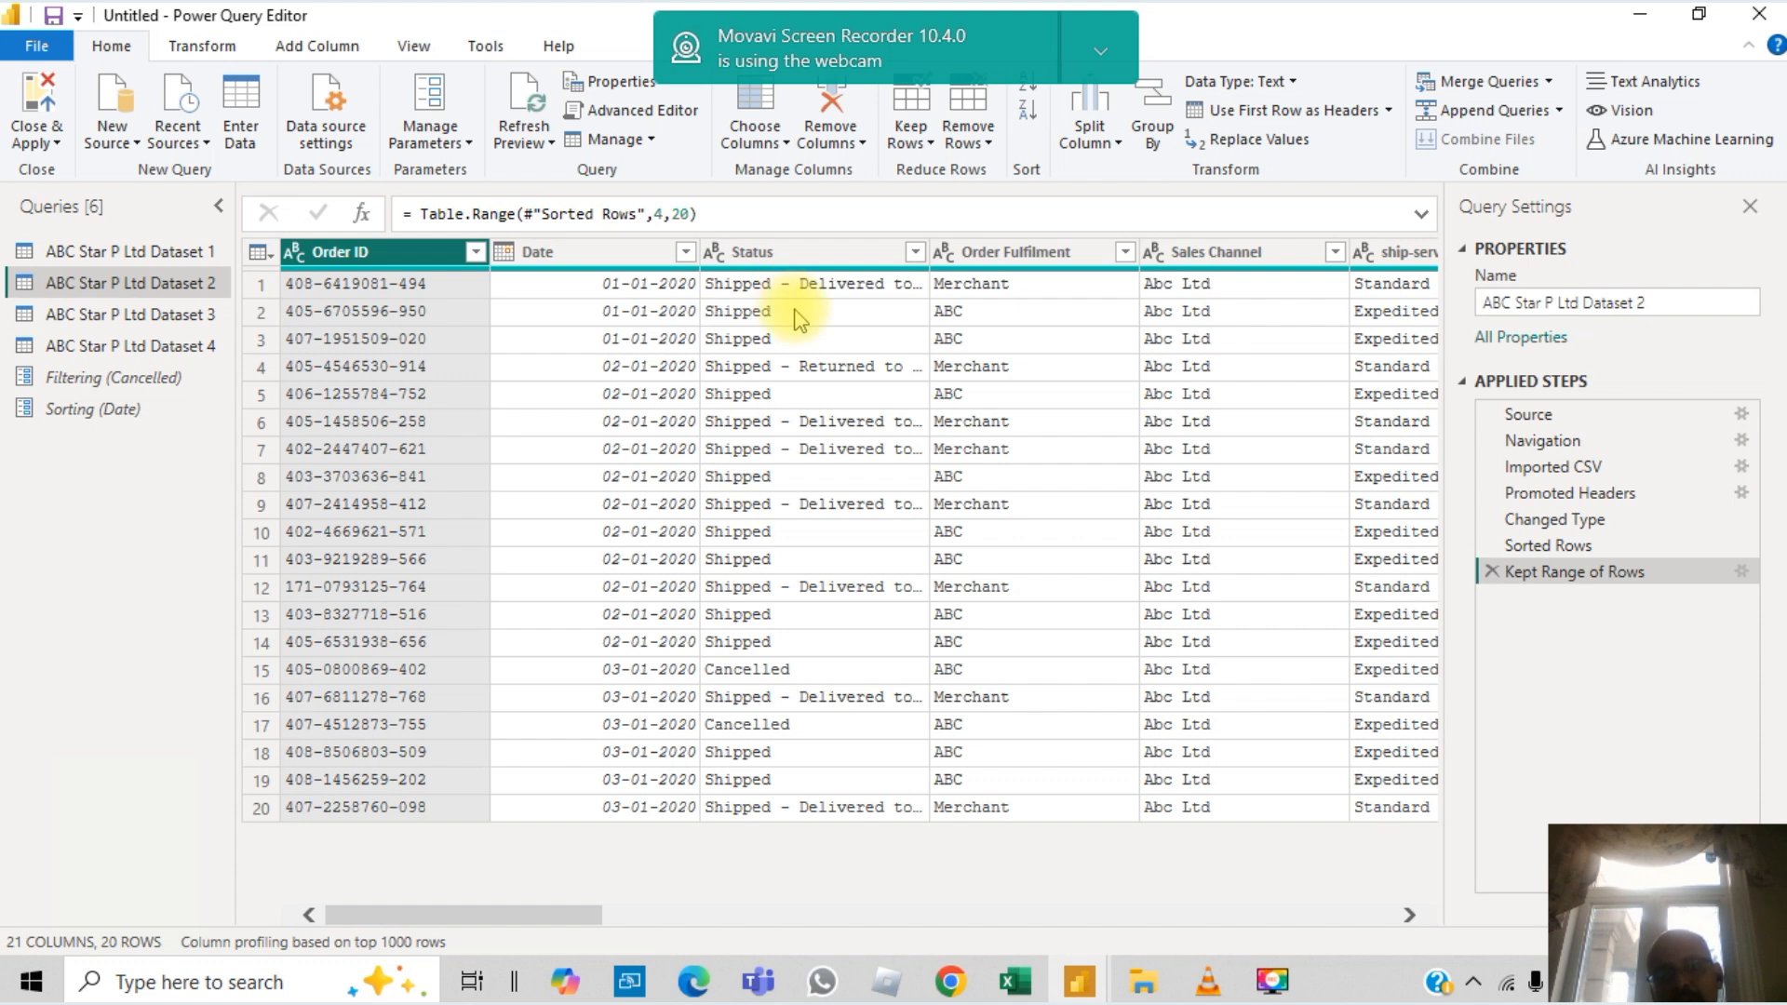
Step: Remove the Order ID column from ABC Star P Ltd Dataset 2
{"action": "left_click", "coordinate": [930, 141]}
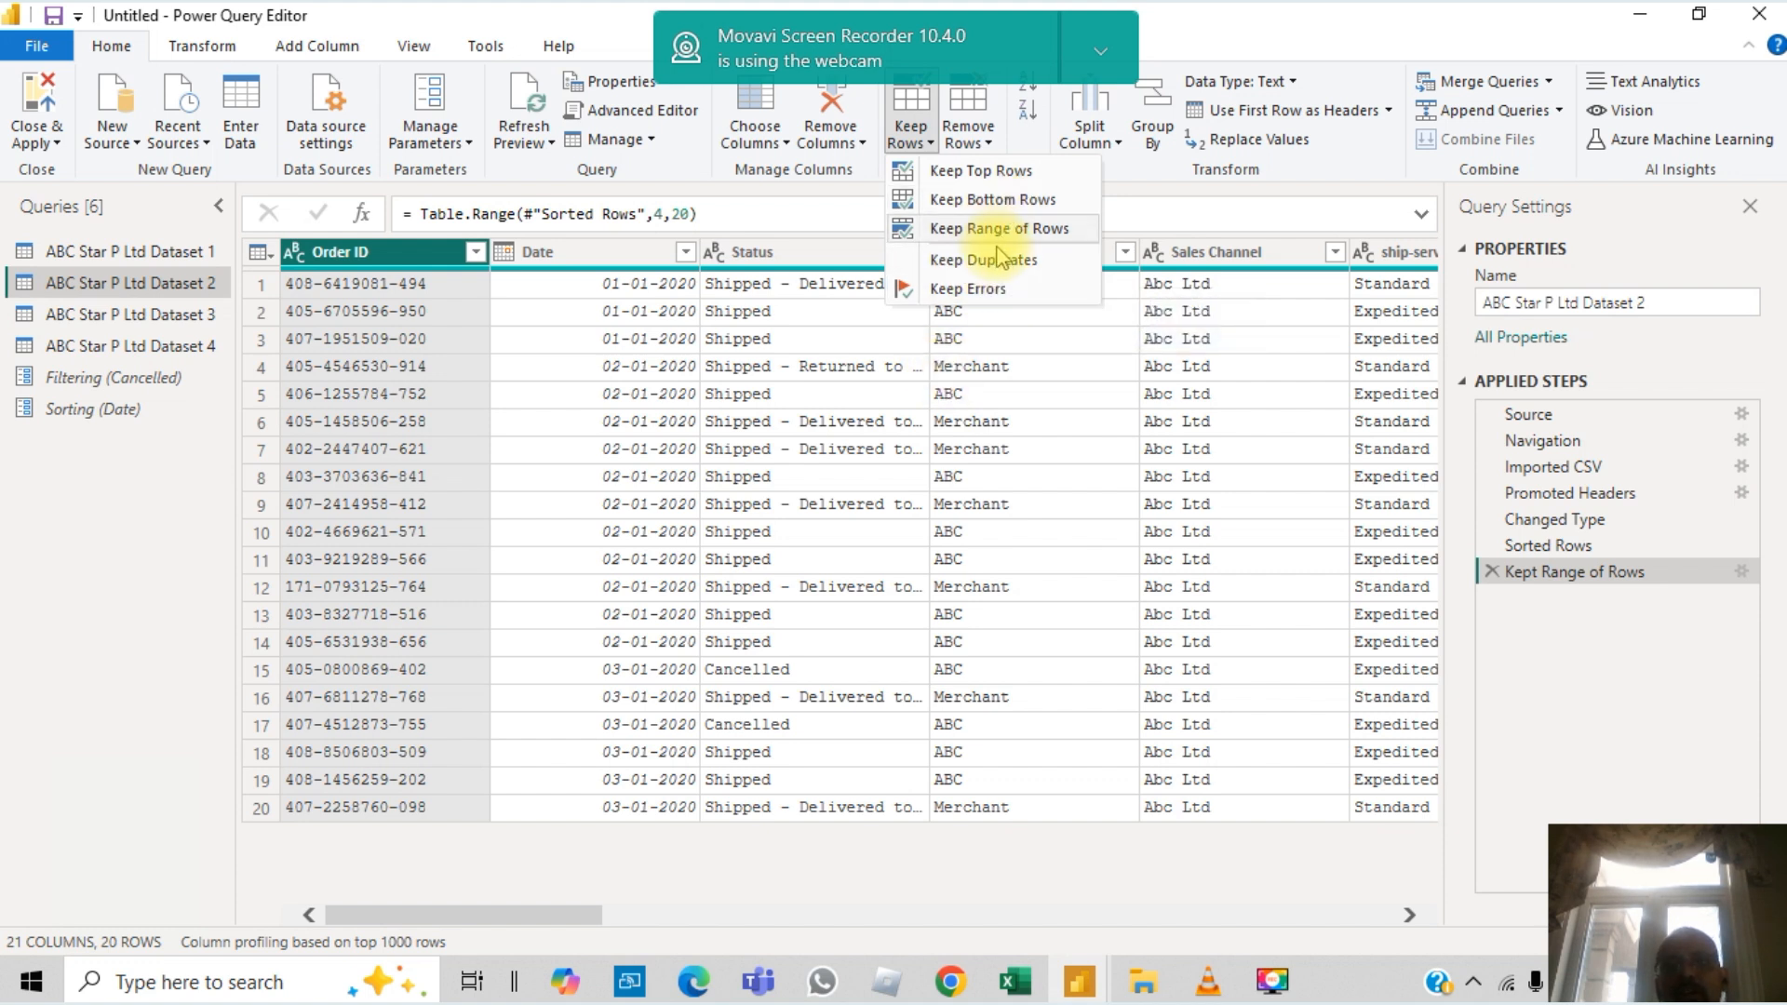
{"action": "left_click", "coordinate": [913, 417]}
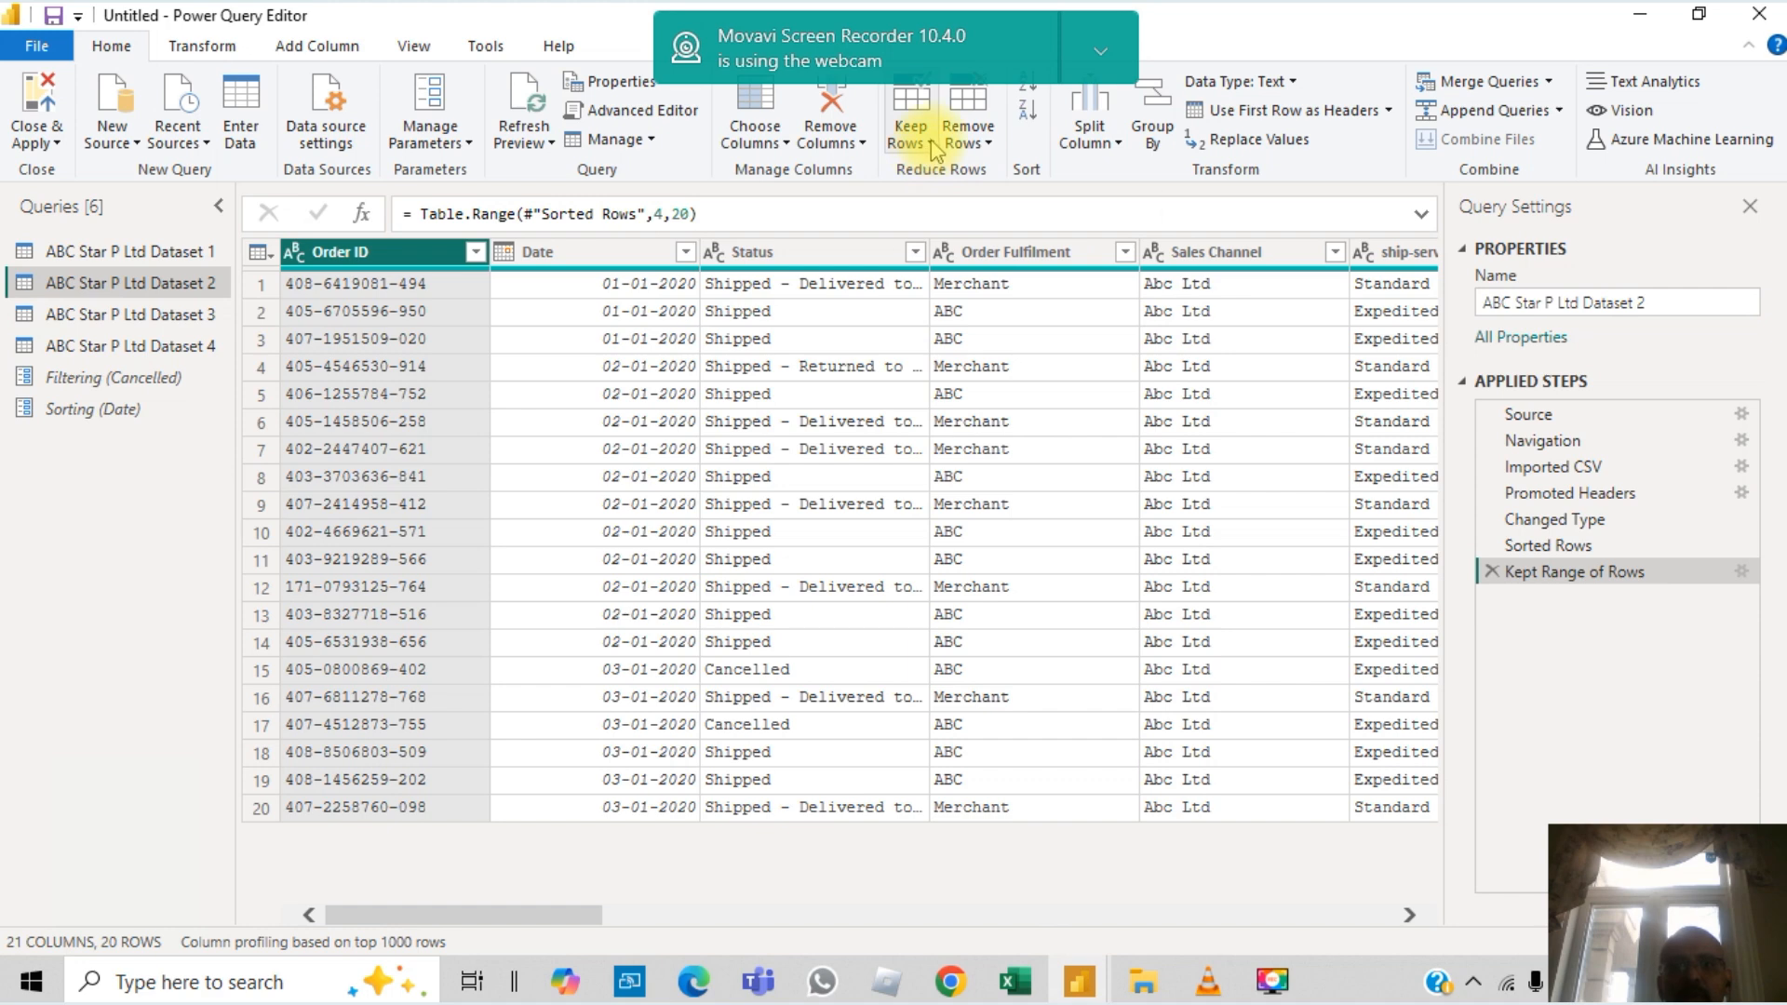
{"action": "left_click", "coordinate": [865, 145]}
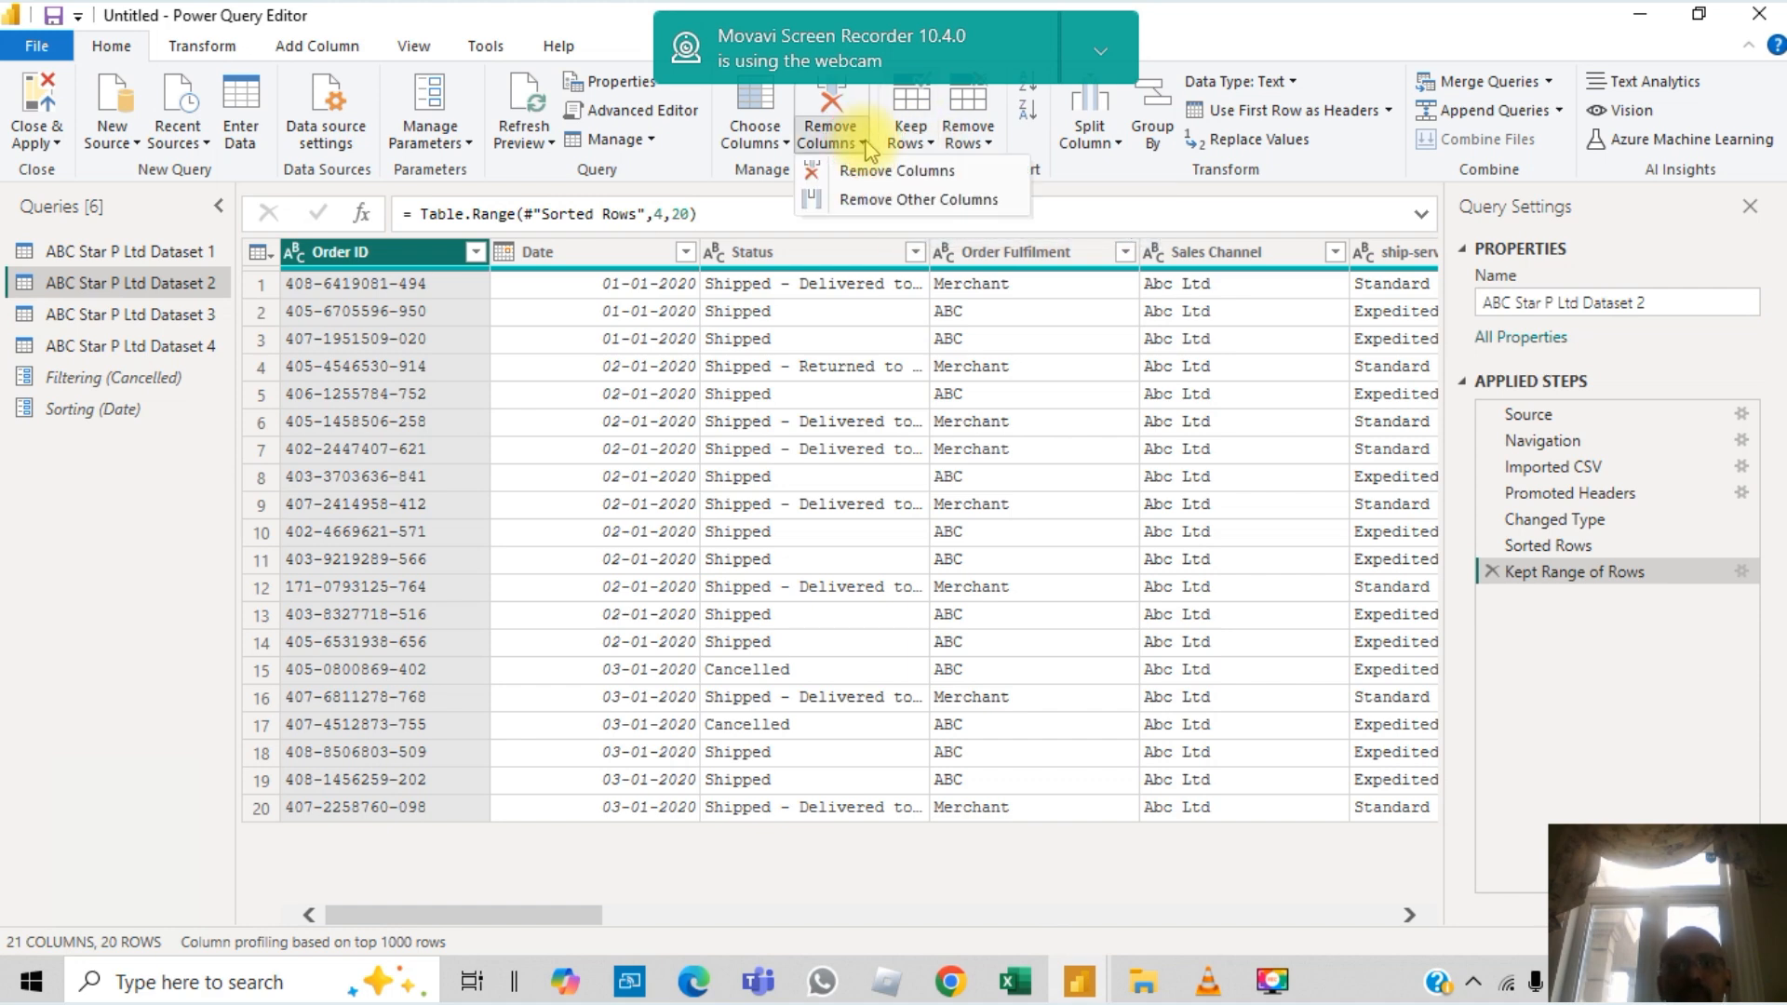
{"action": "left_click", "coordinate": [868, 173]}
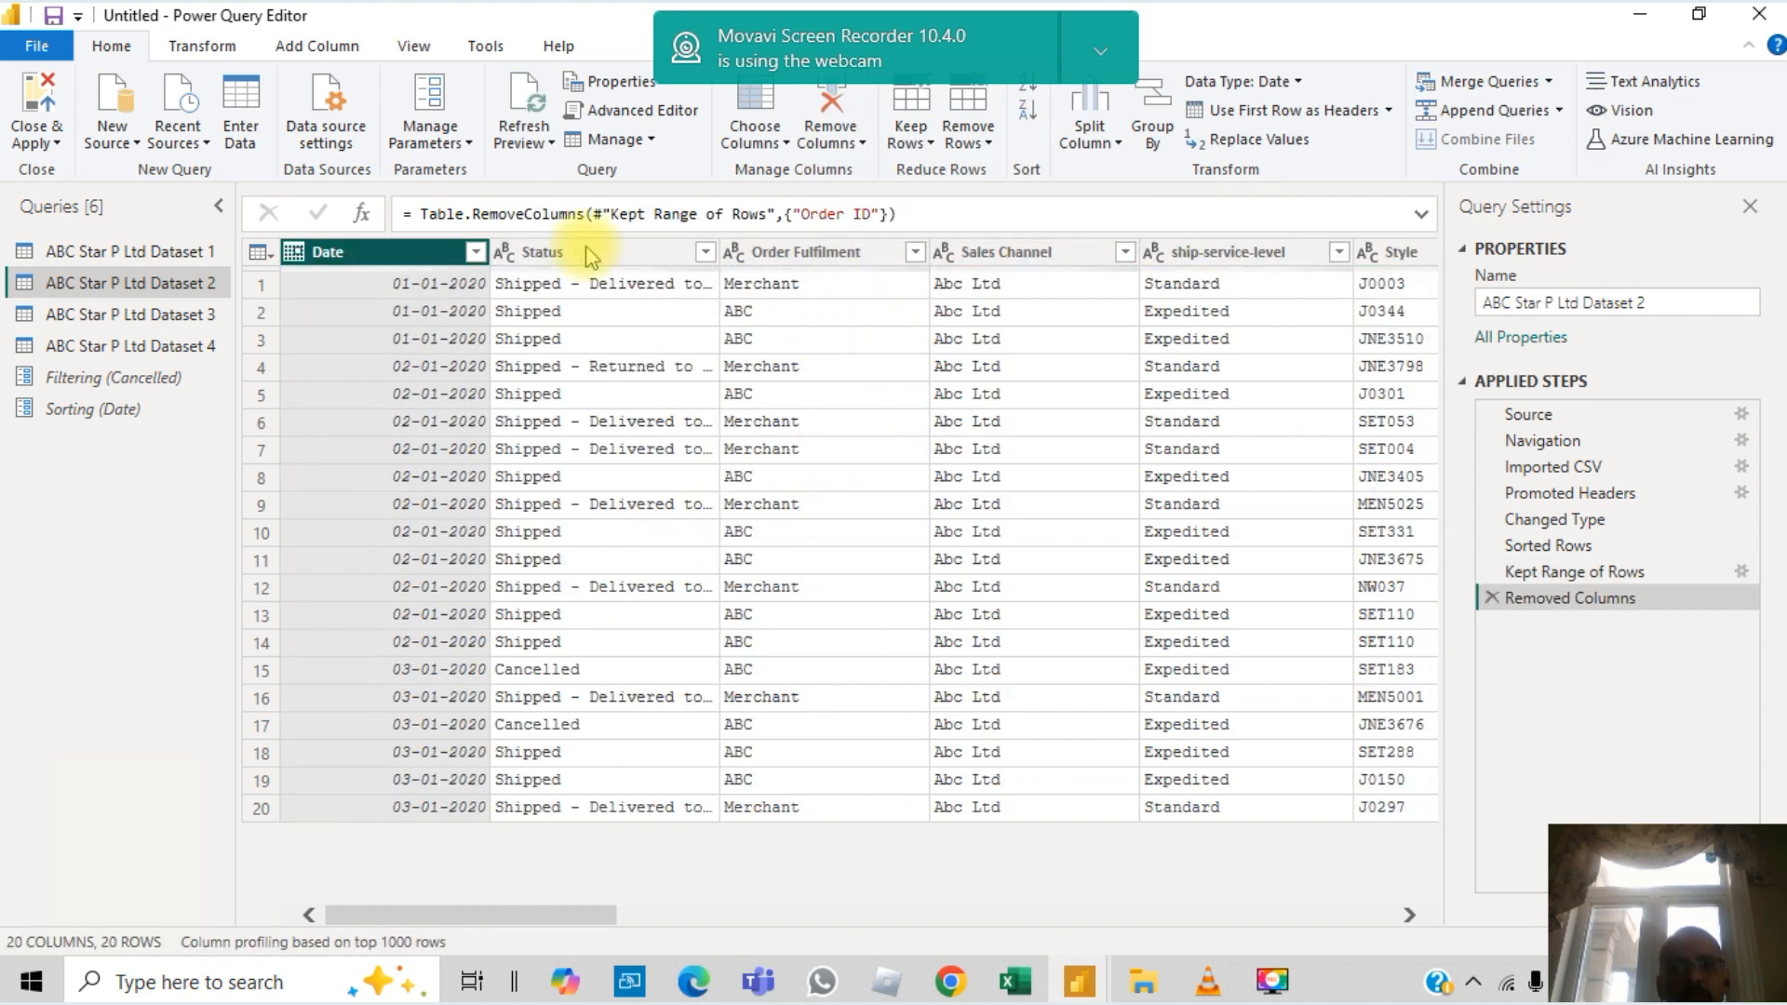
Step: Remove all columns except Order Fulfilment from ABC Star P Ltd Dataset 2
{"action": "left_click", "coordinate": [774, 264]}
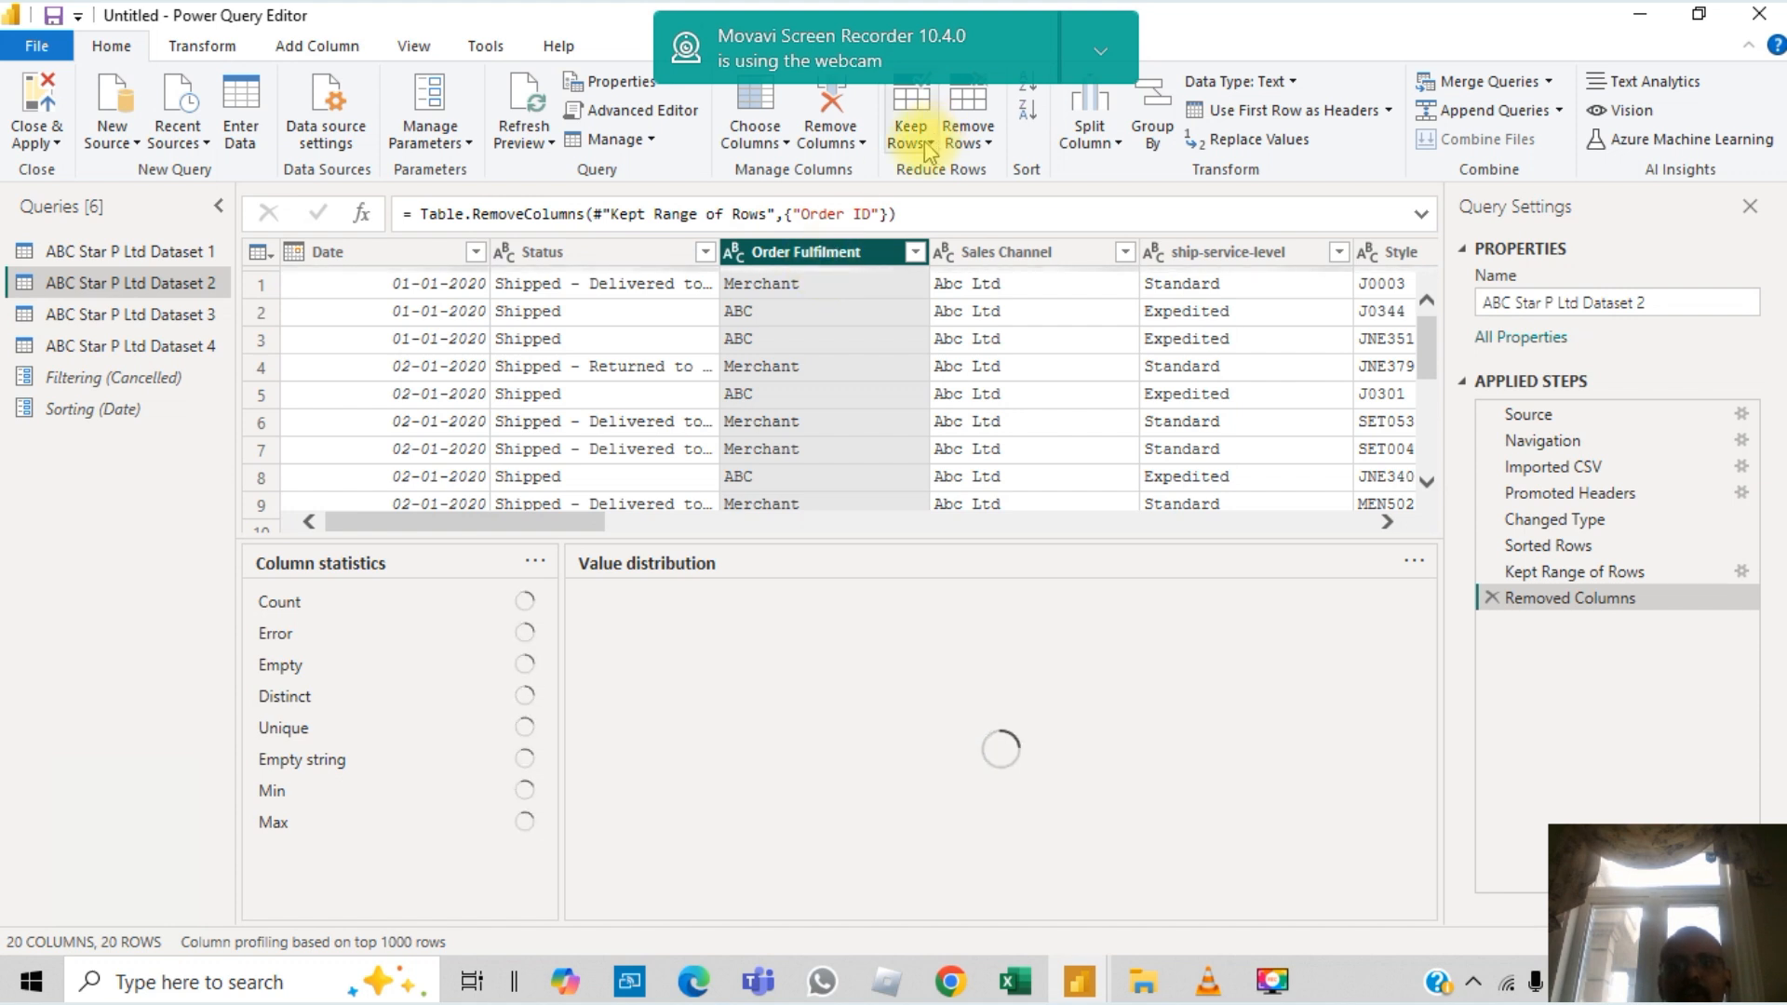
{"action": "left_click", "coordinate": [860, 143]}
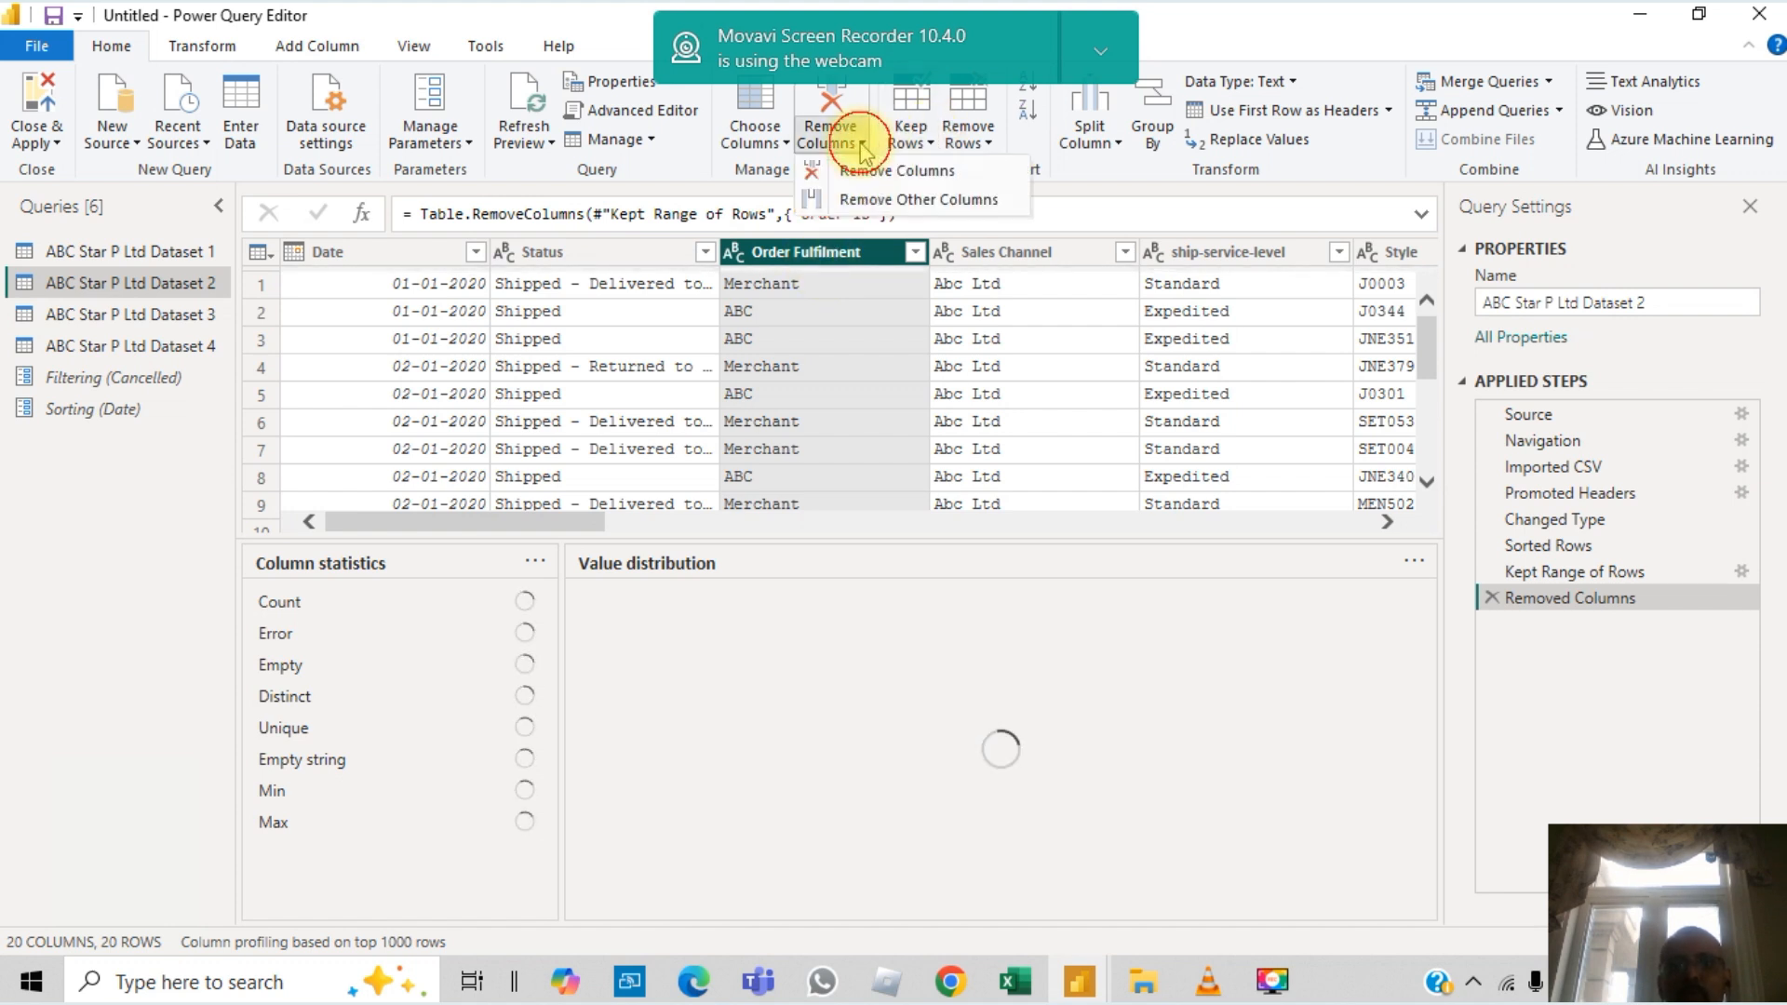
{"action": "left_click", "coordinate": [903, 201]}
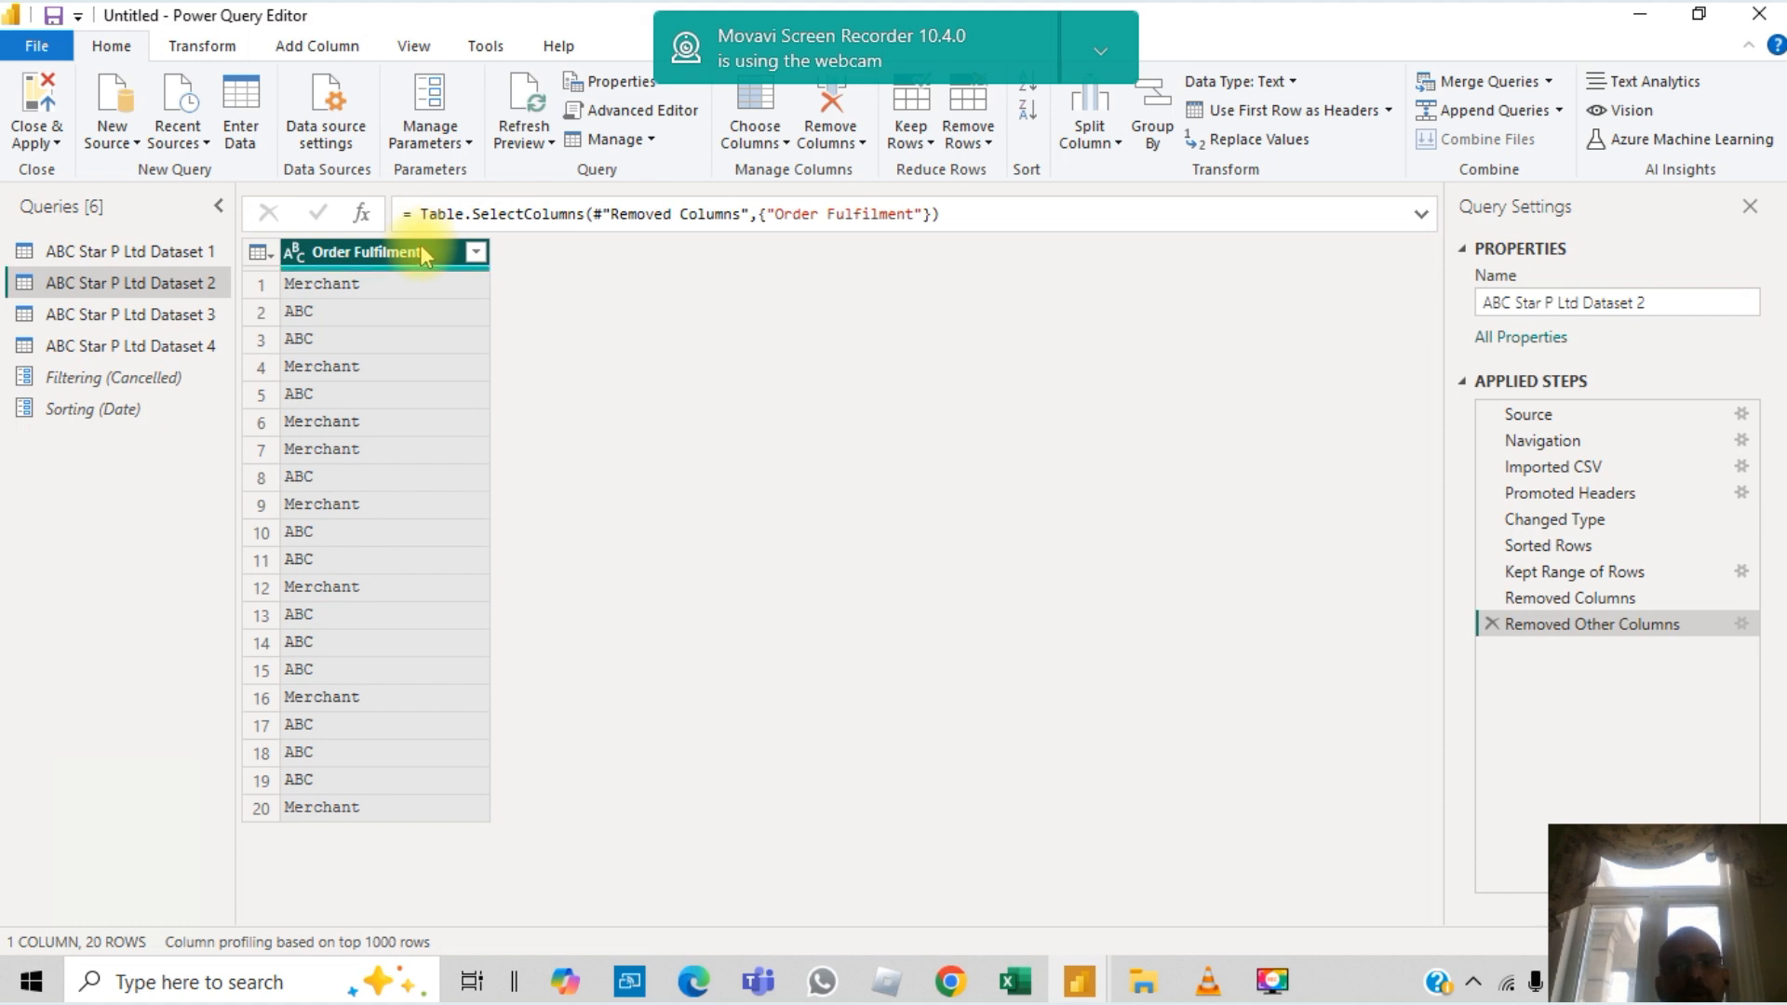
Step: Use Go to Column in ABC Star P Ltd Dataset 4 to jump to the Size column
{"action": "left_click", "coordinate": [785, 144]}
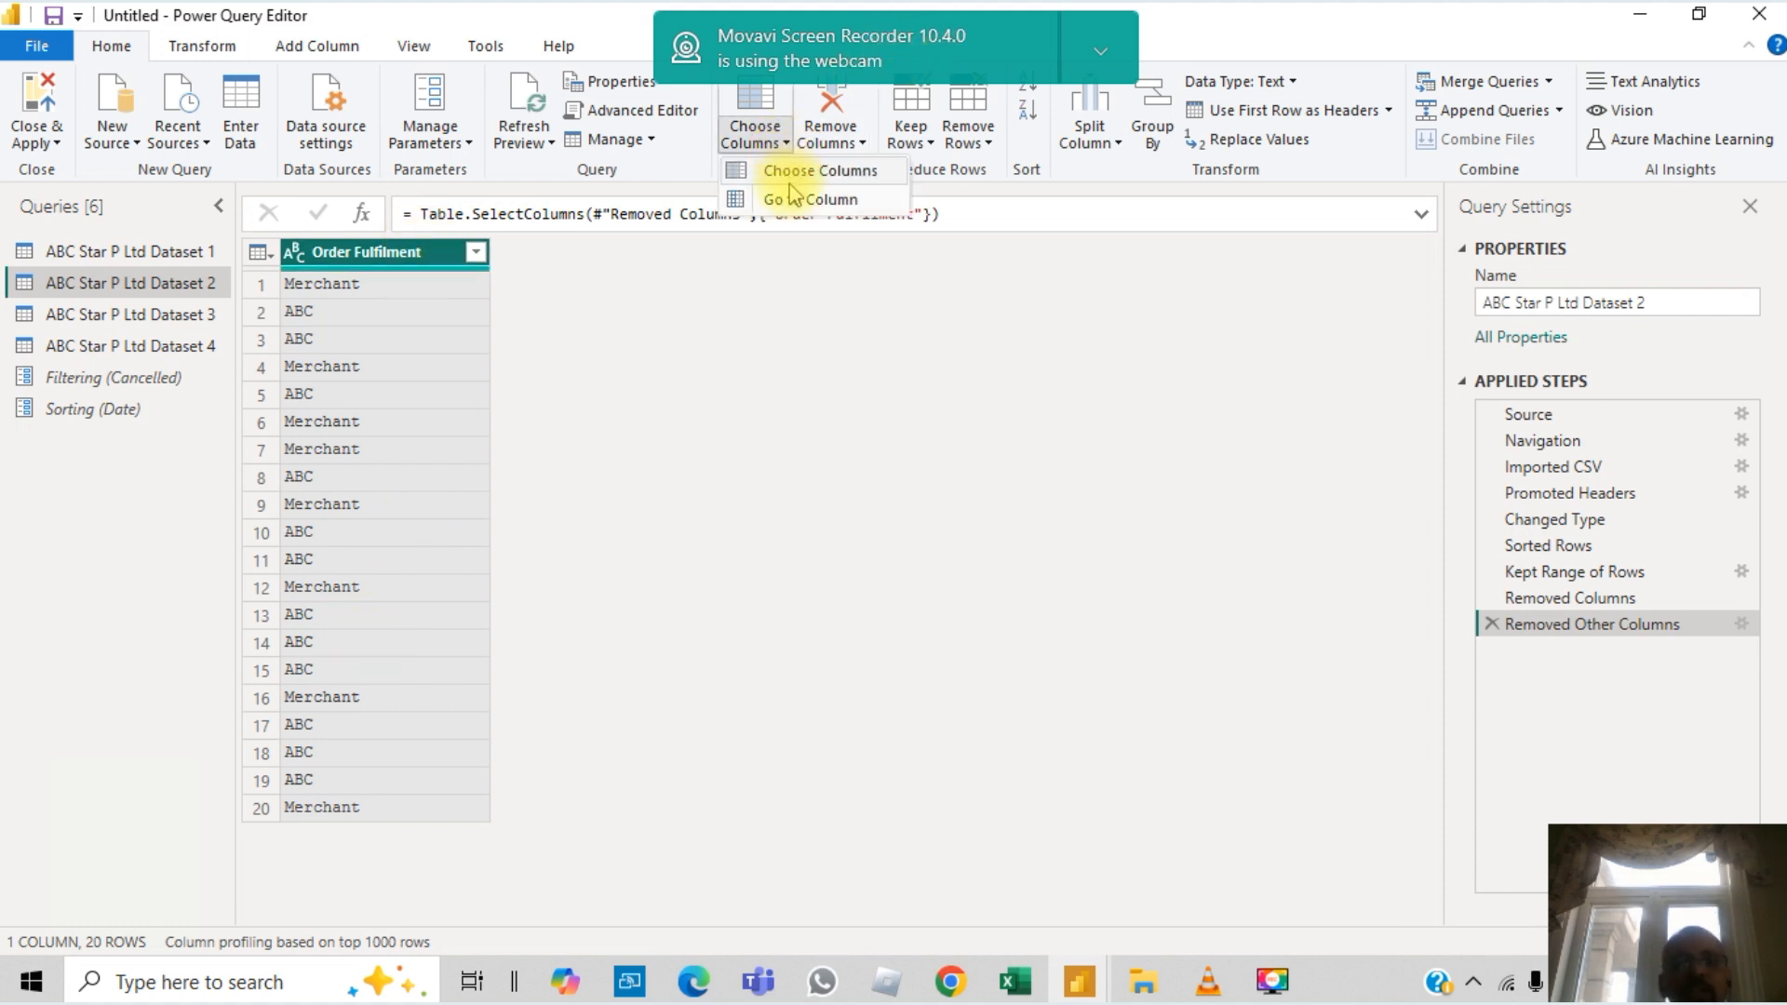
{"action": "left_click", "coordinate": [174, 342]}
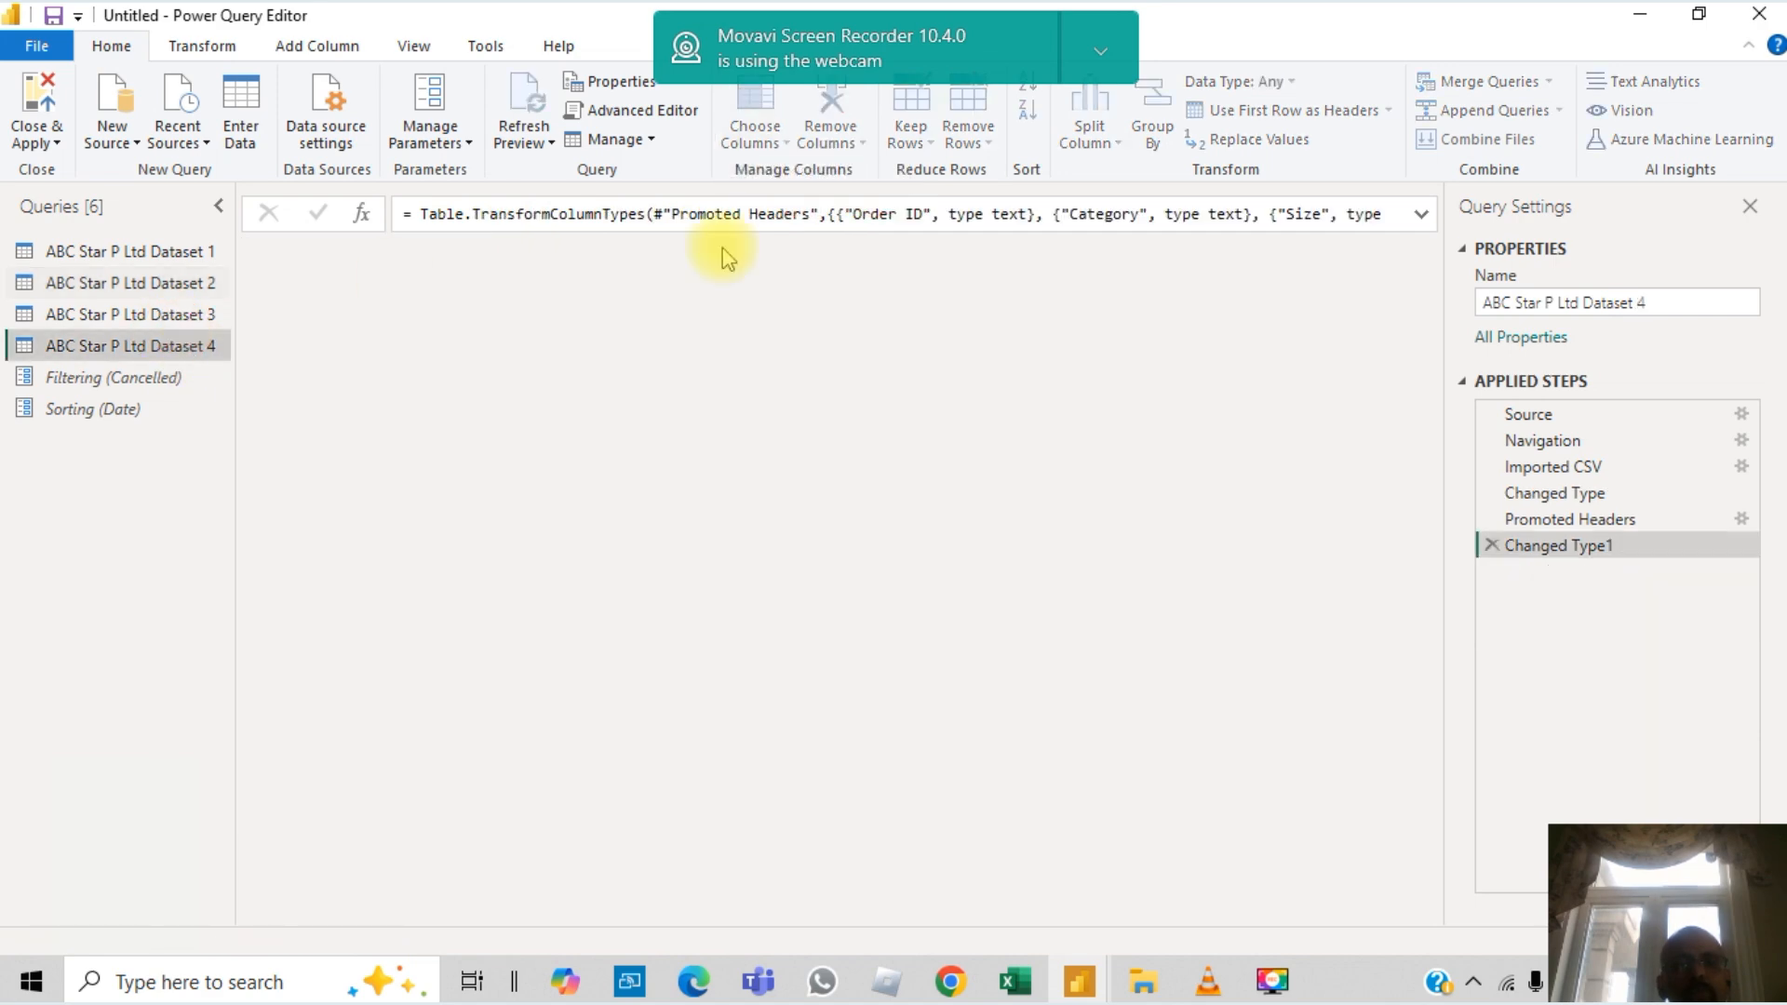
{"action": "left_click", "coordinate": [786, 144]}
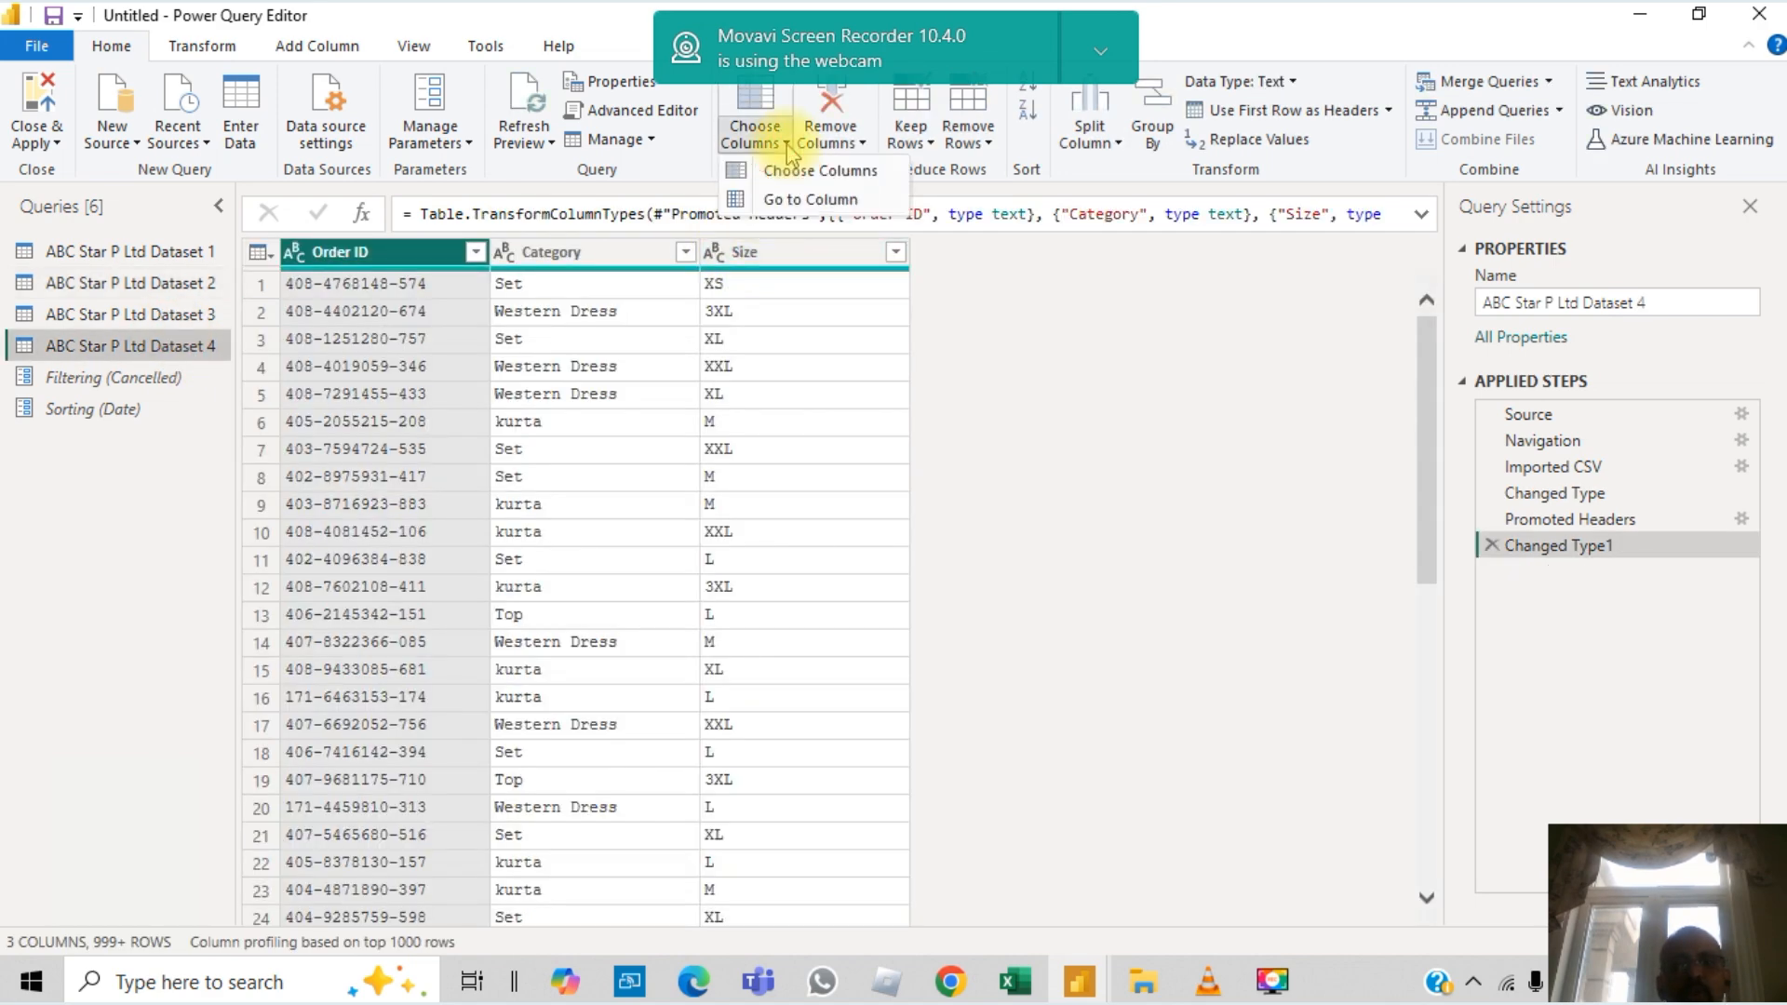
{"action": "left_click", "coordinate": [804, 201]}
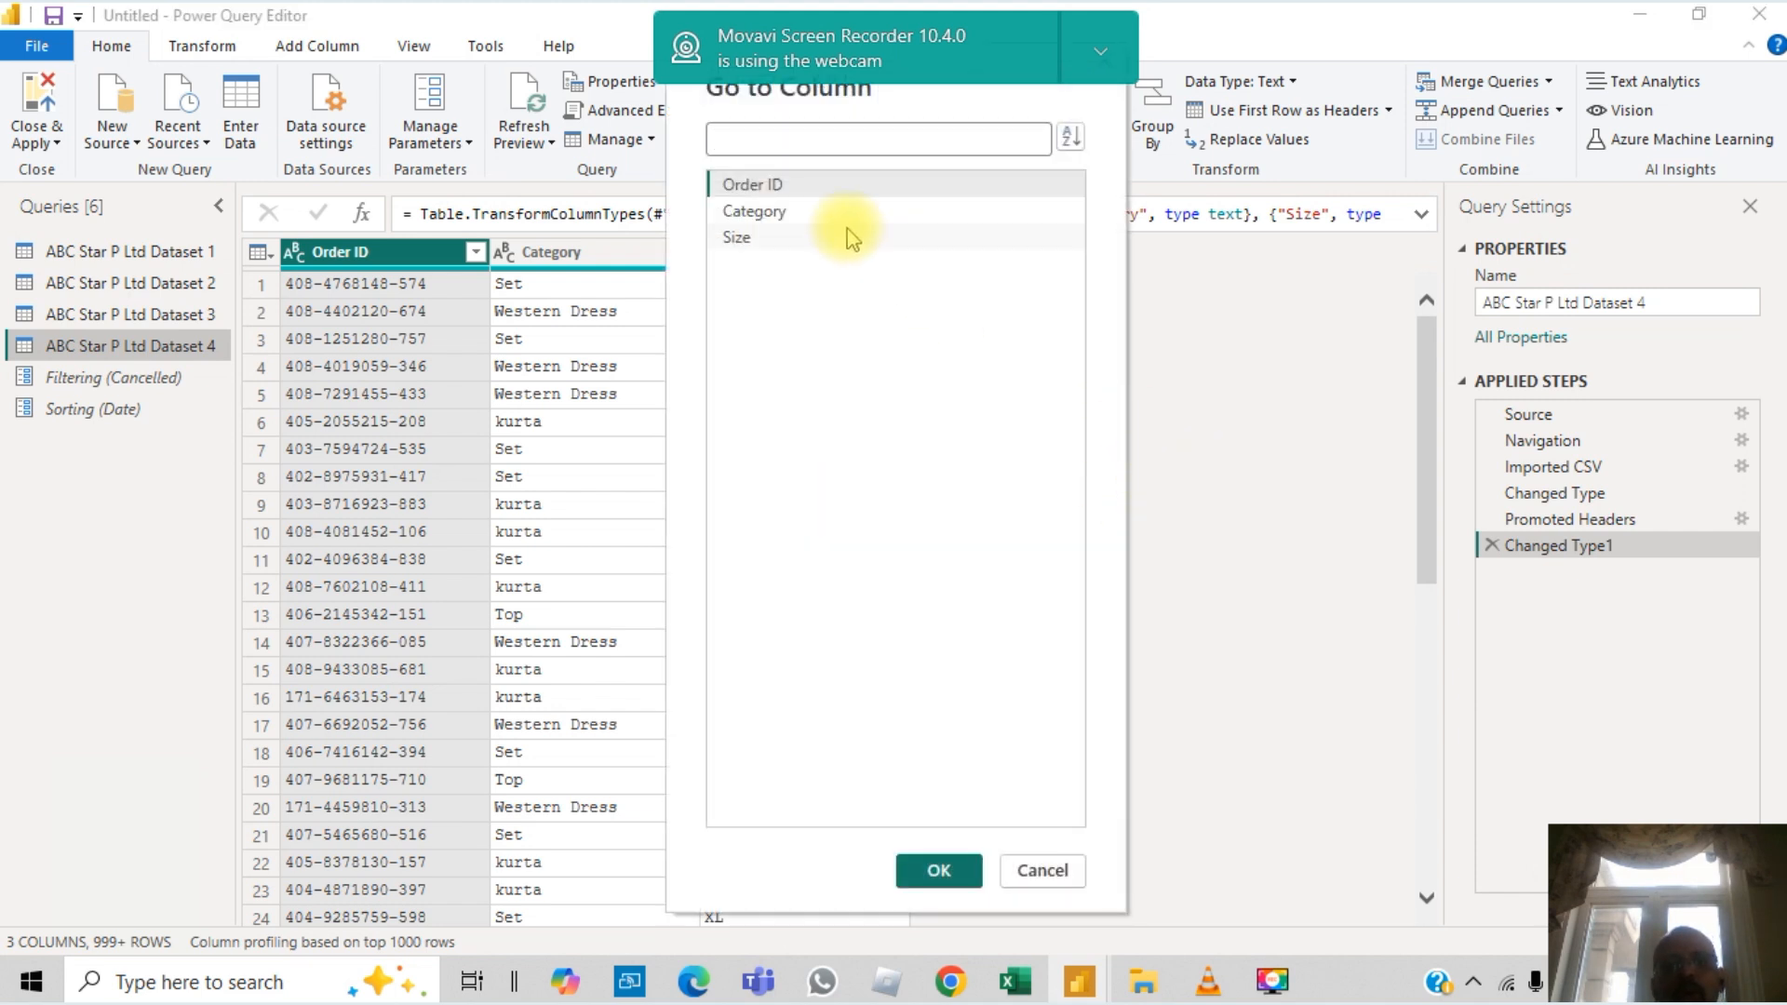
{"action": "left_click", "coordinate": [740, 238]}
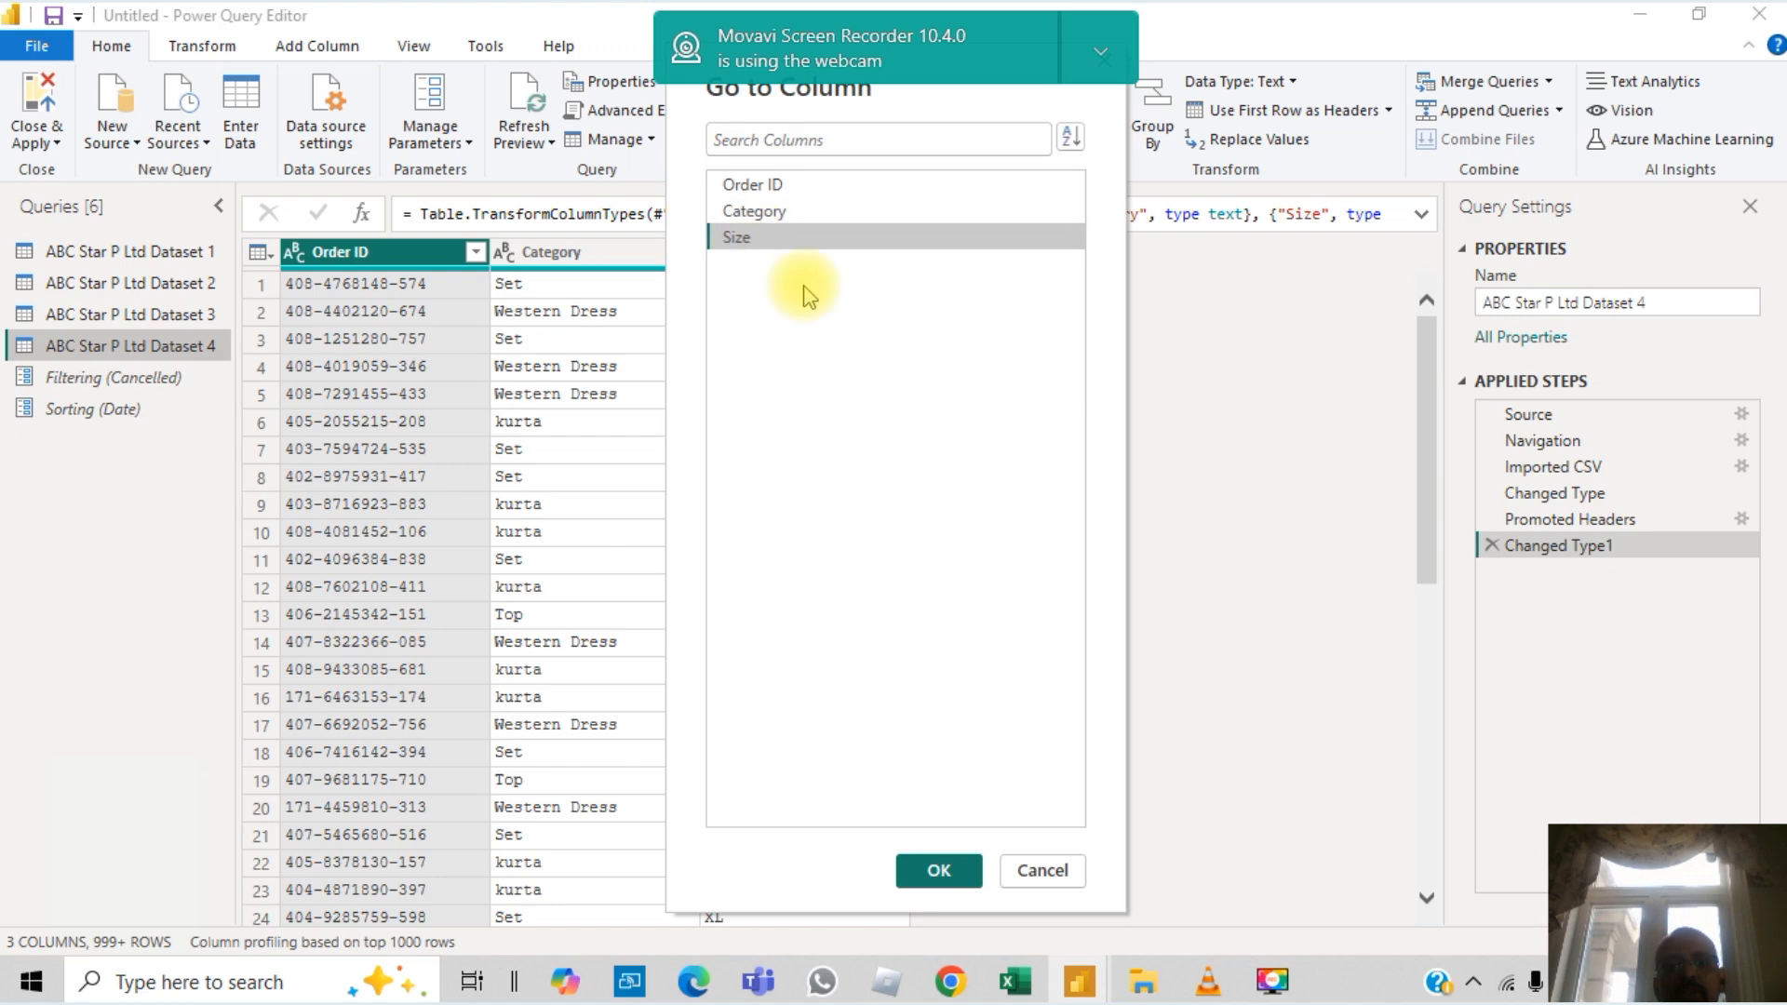
{"action": "left_click", "coordinate": [951, 870]}
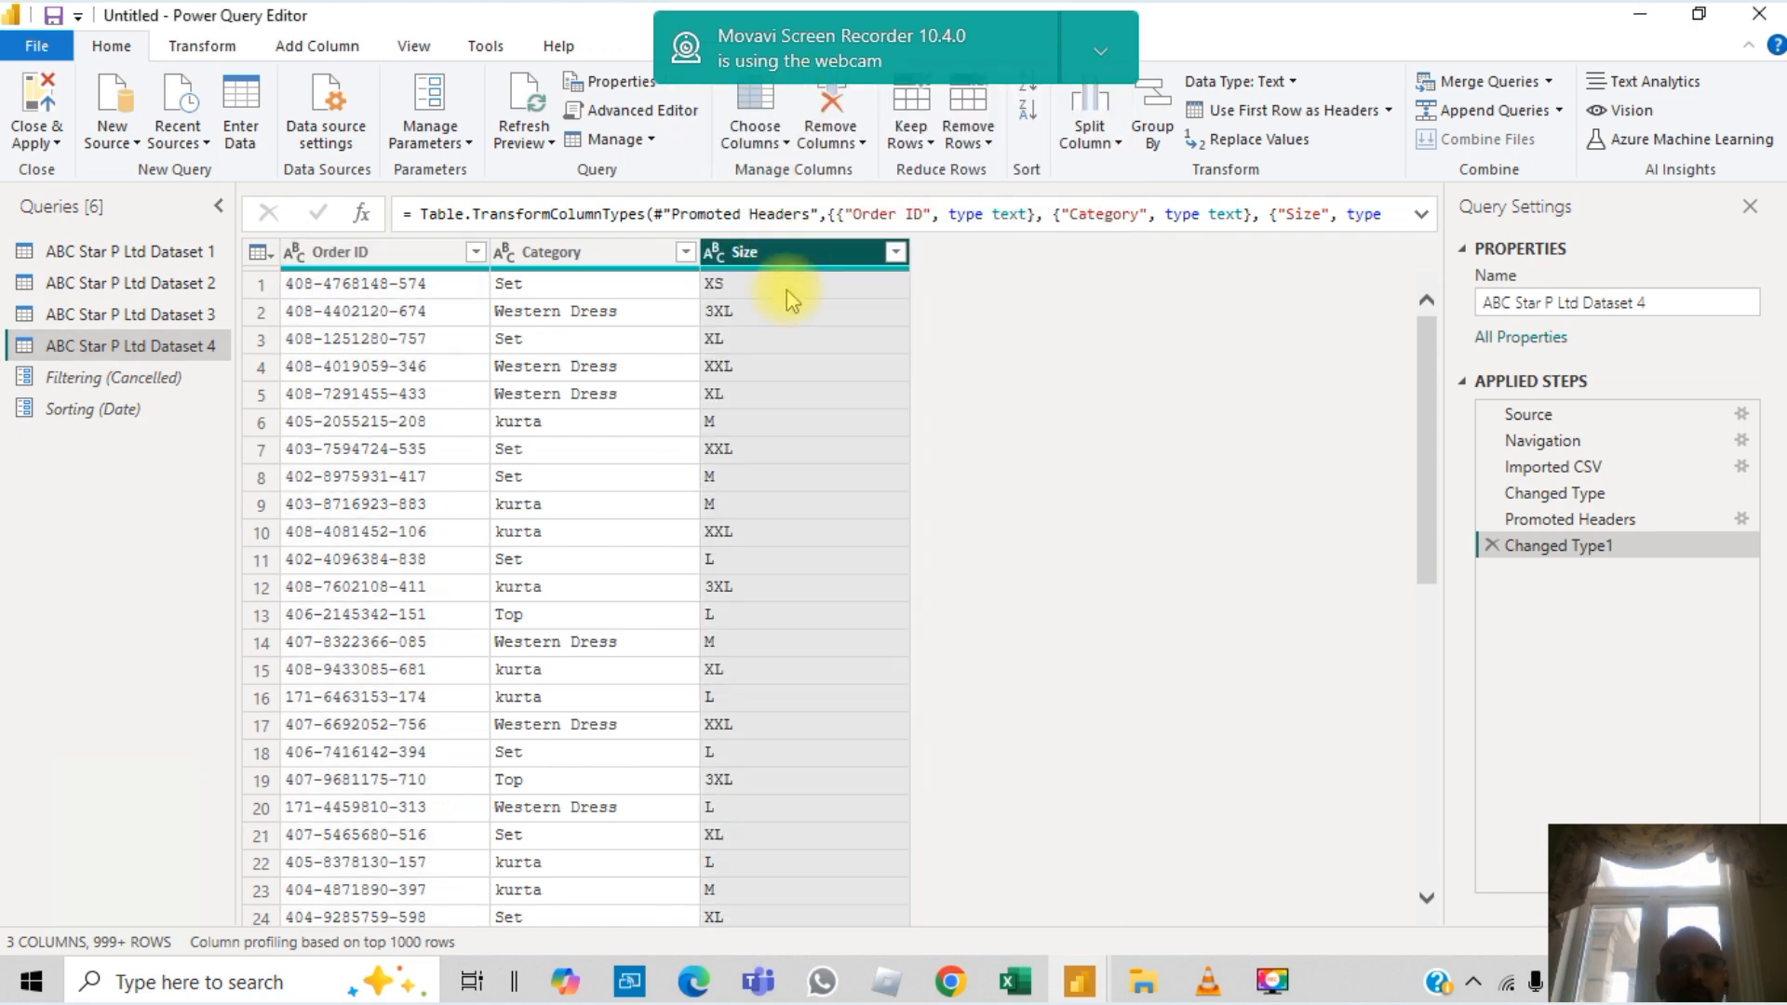
{"action": "left_click", "coordinate": [156, 294]}
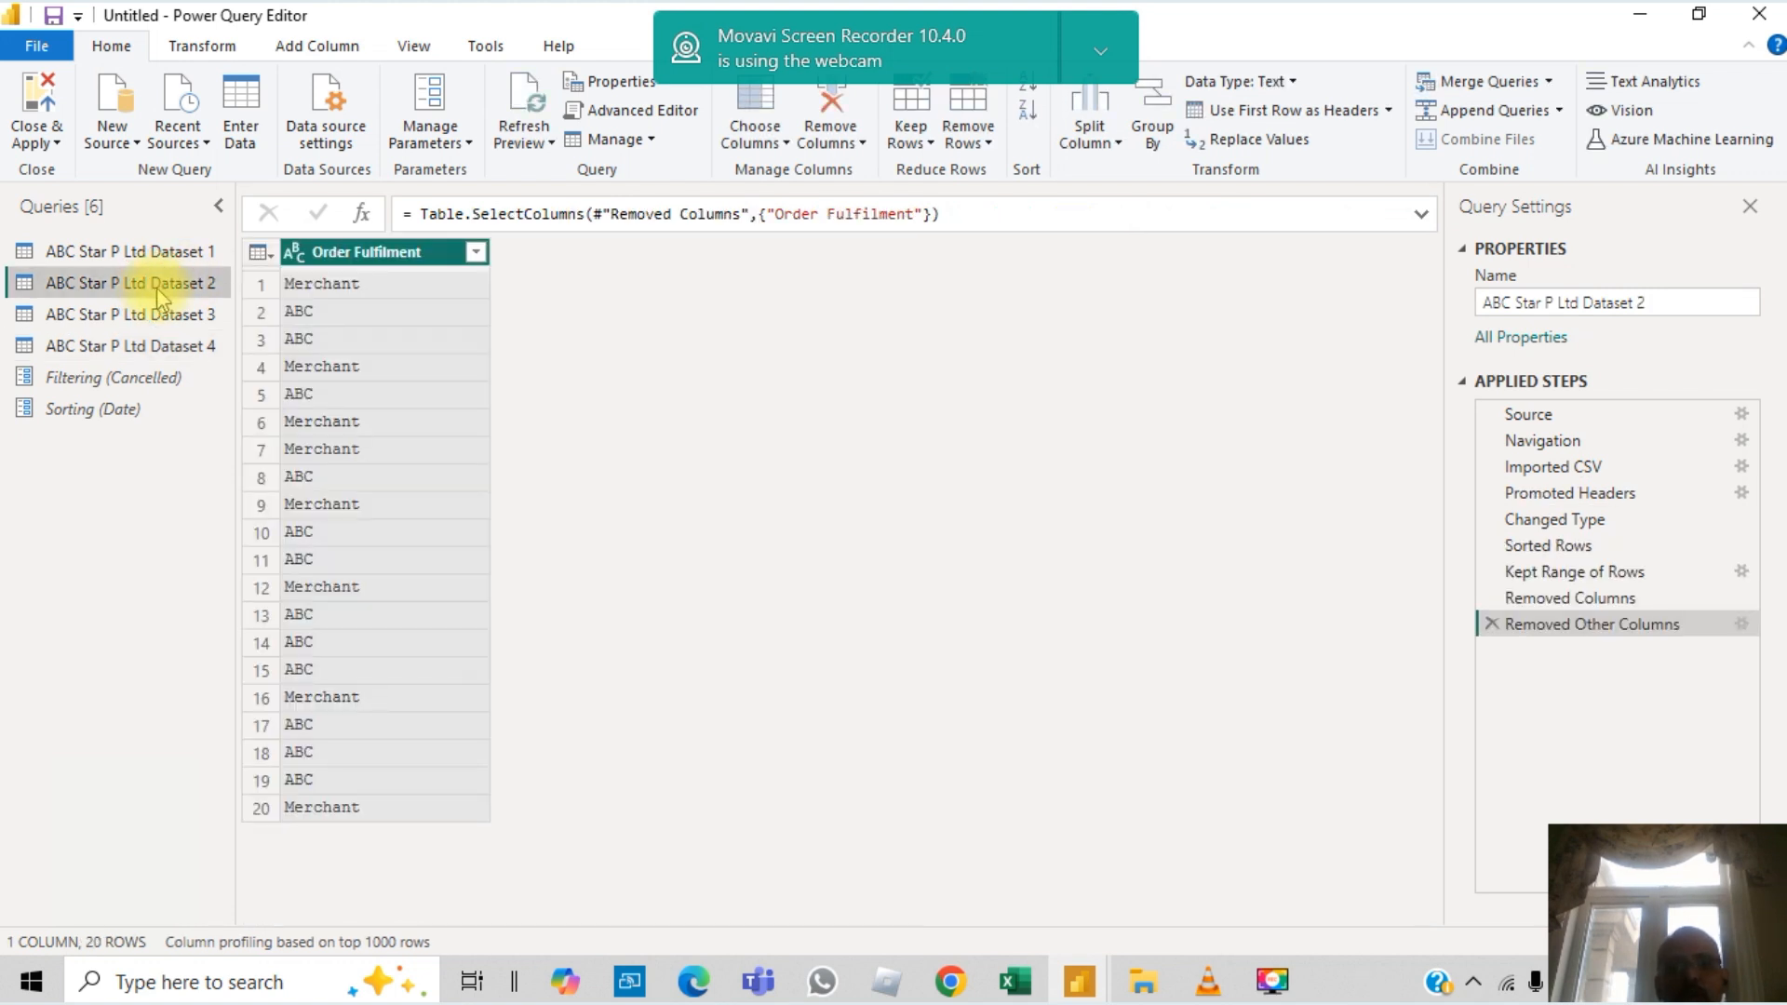
{"action": "double_click", "coordinate": [157, 249]}
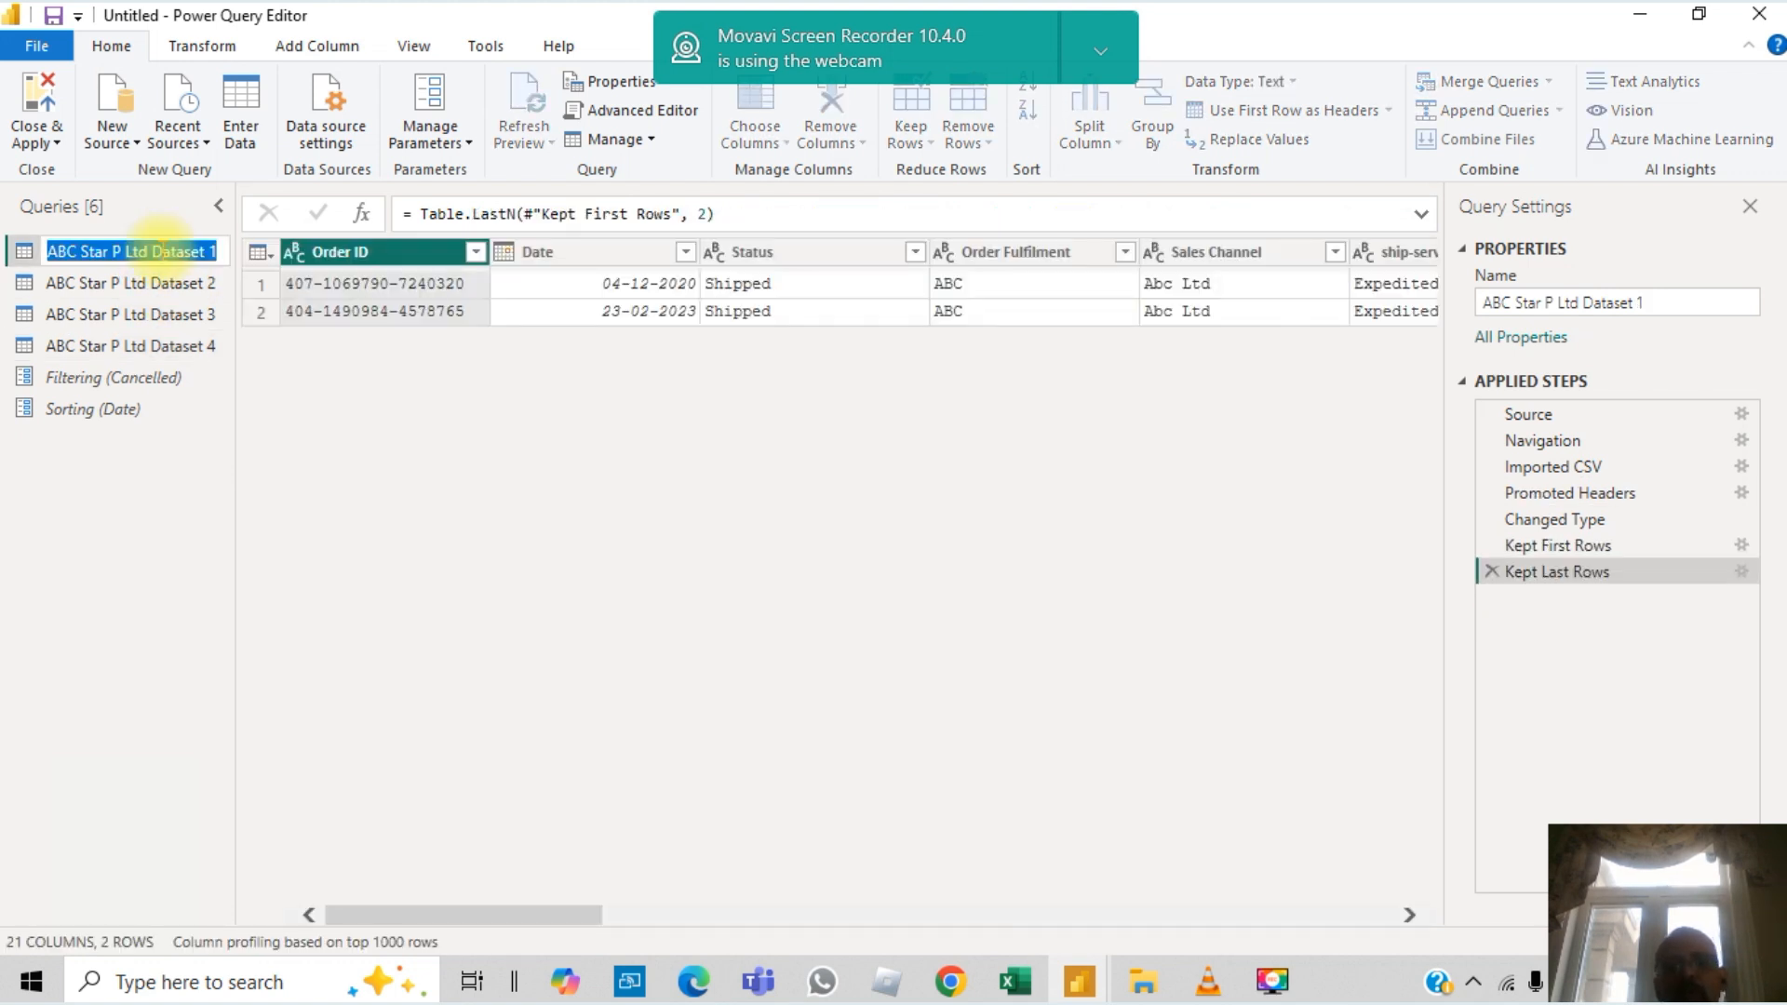
{"action": "double_click", "coordinate": [160, 343]}
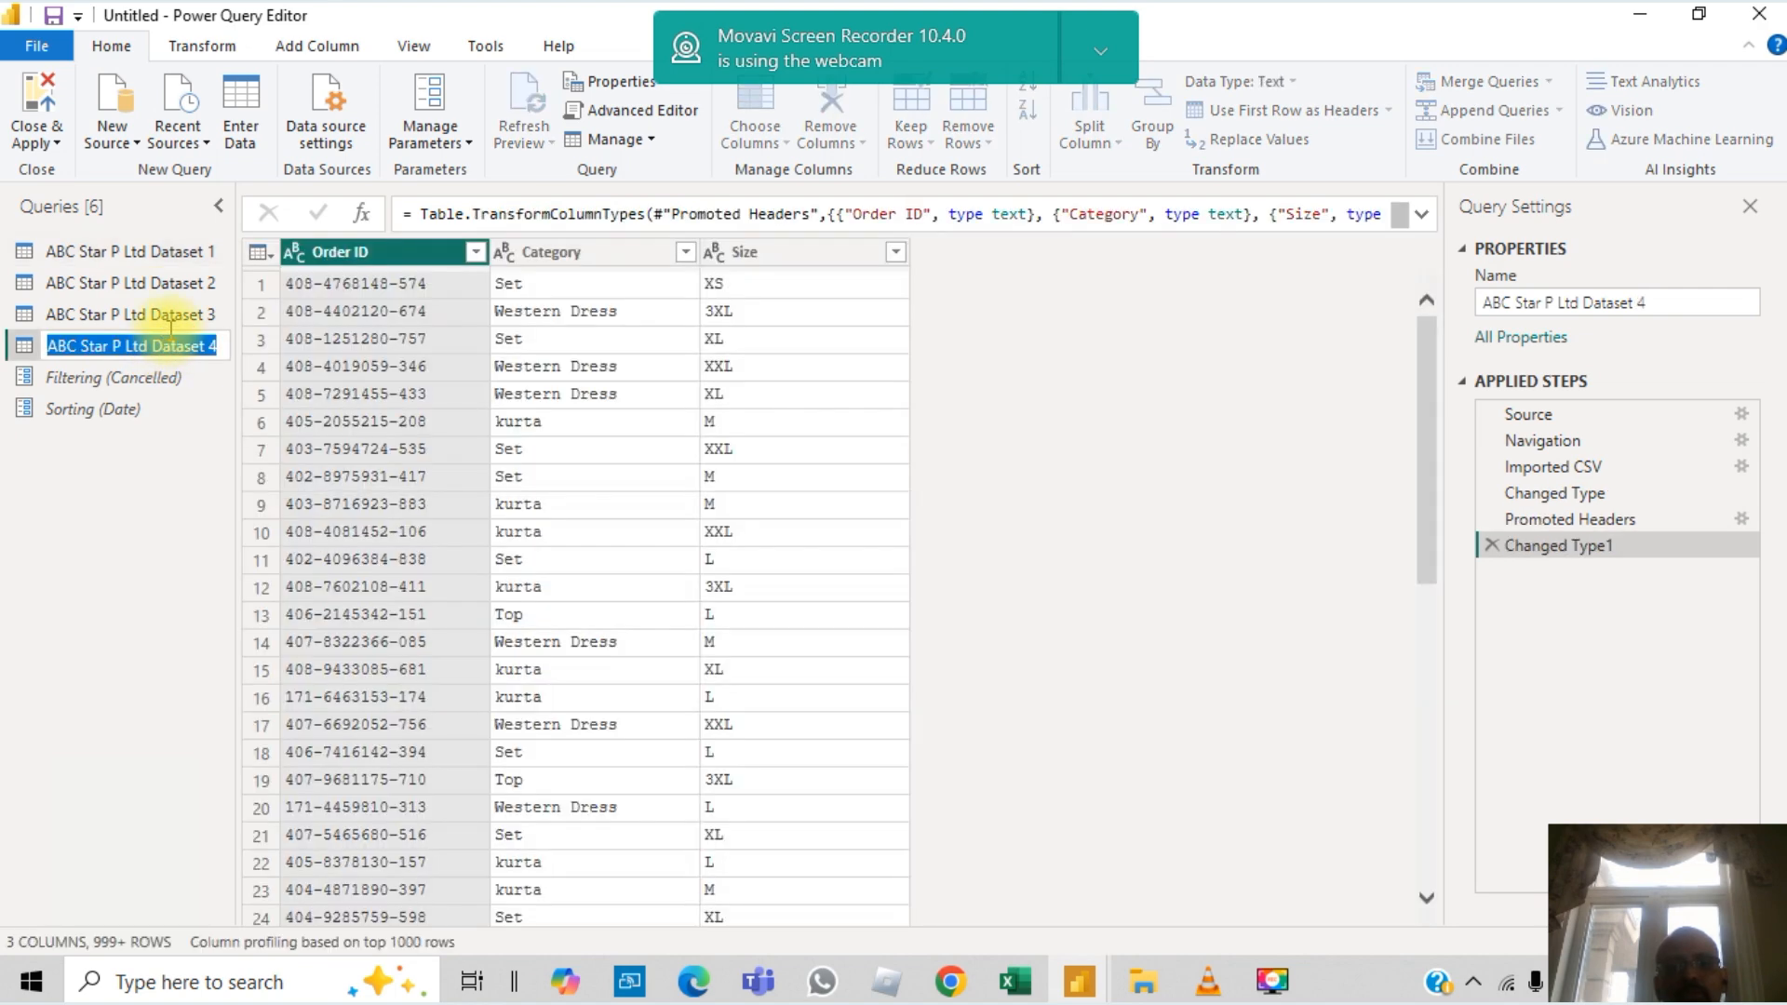
Step: Remove all columns except Status from ABC Star P Ltd Dataset 3
{"action": "double_click", "coordinate": [175, 313]}
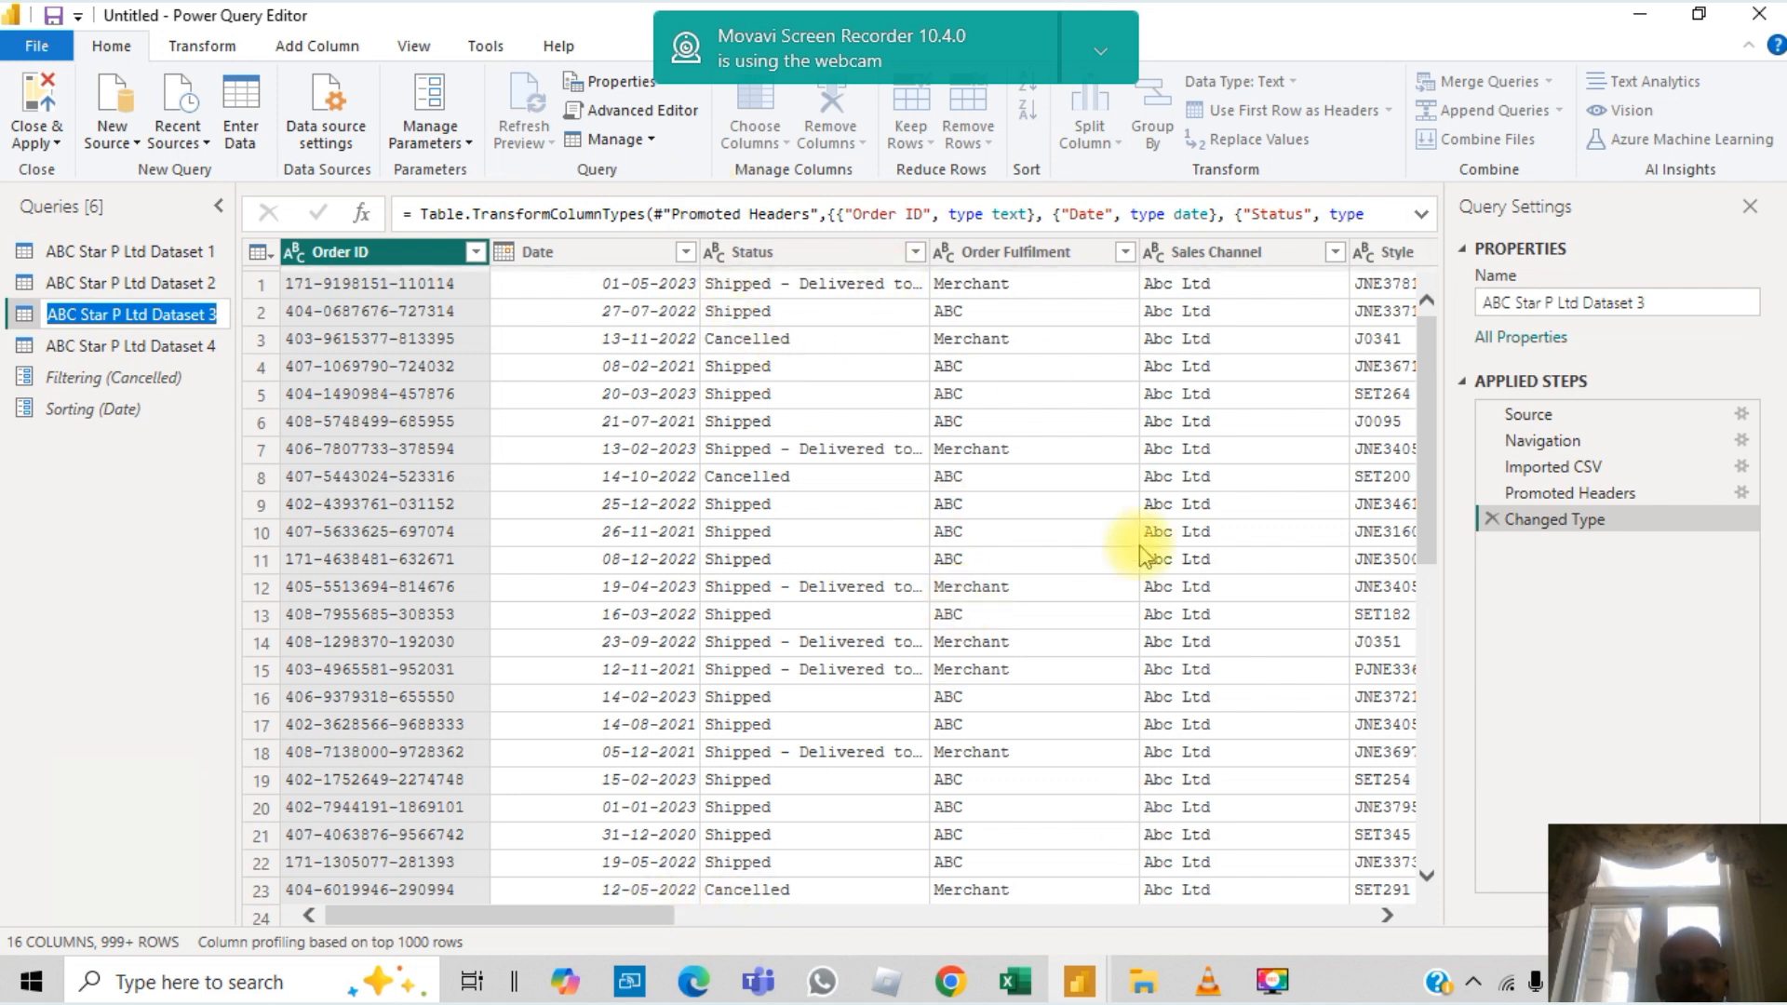
{"action": "key", "text": "alt"}
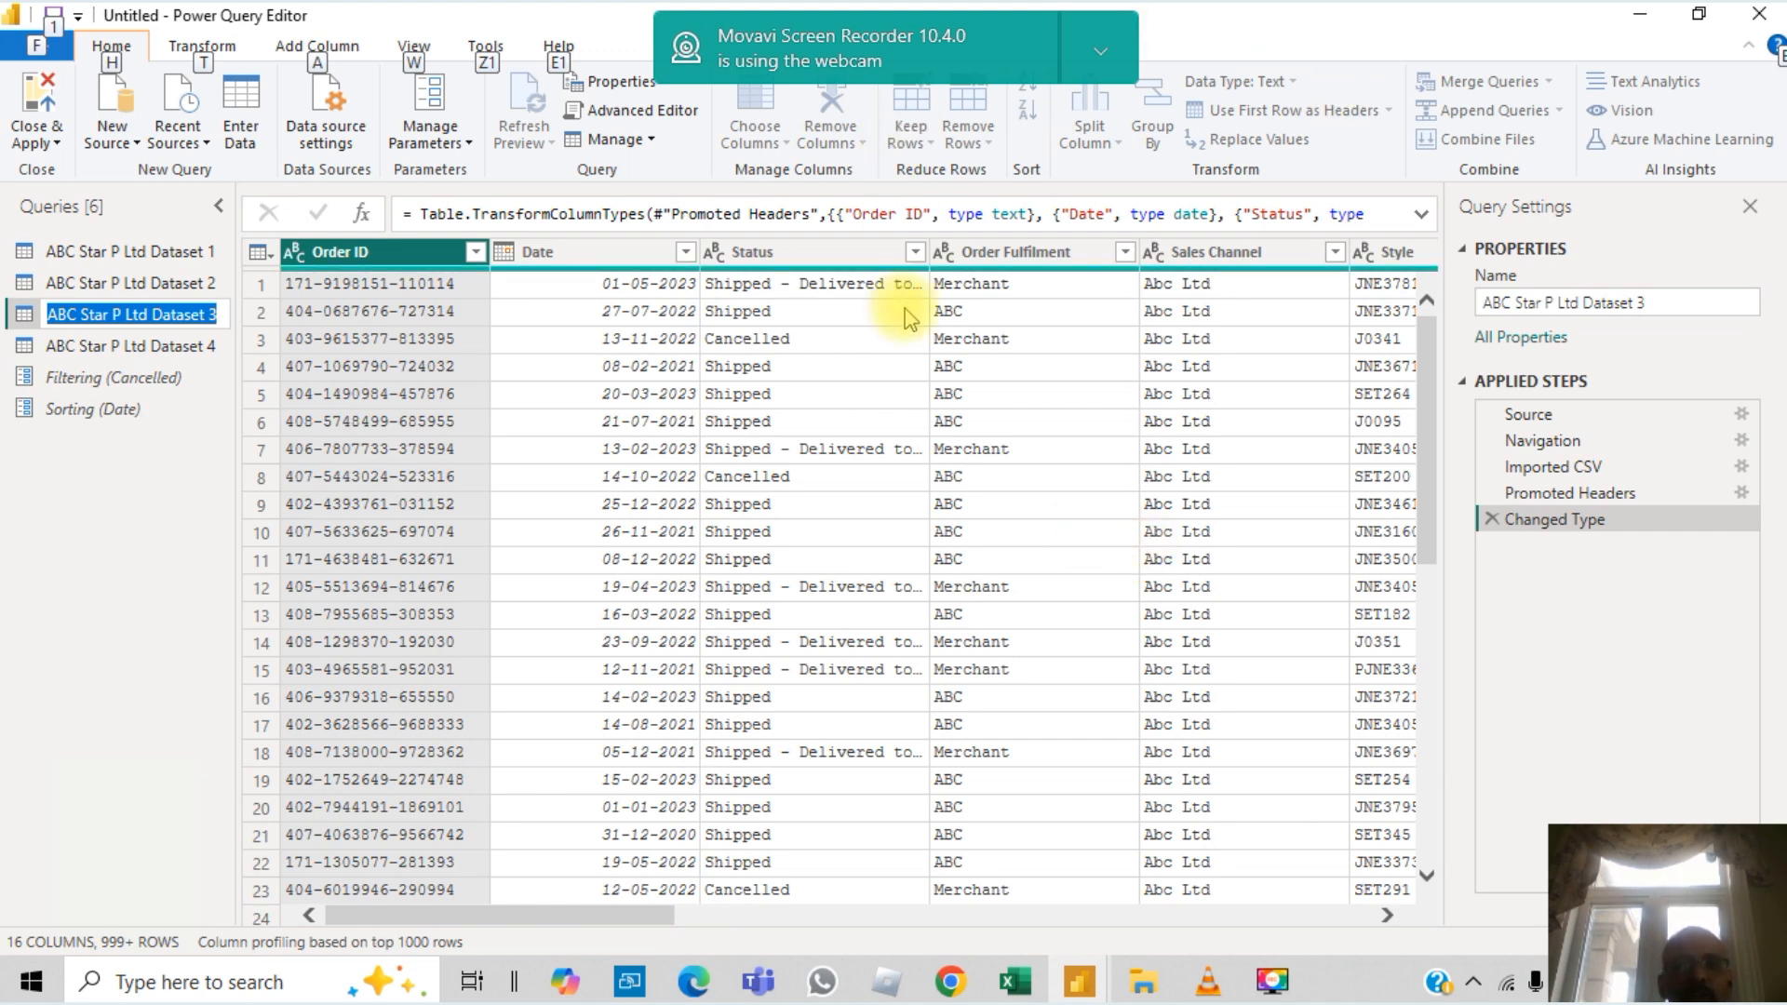
{"action": "key", "text": "h"}
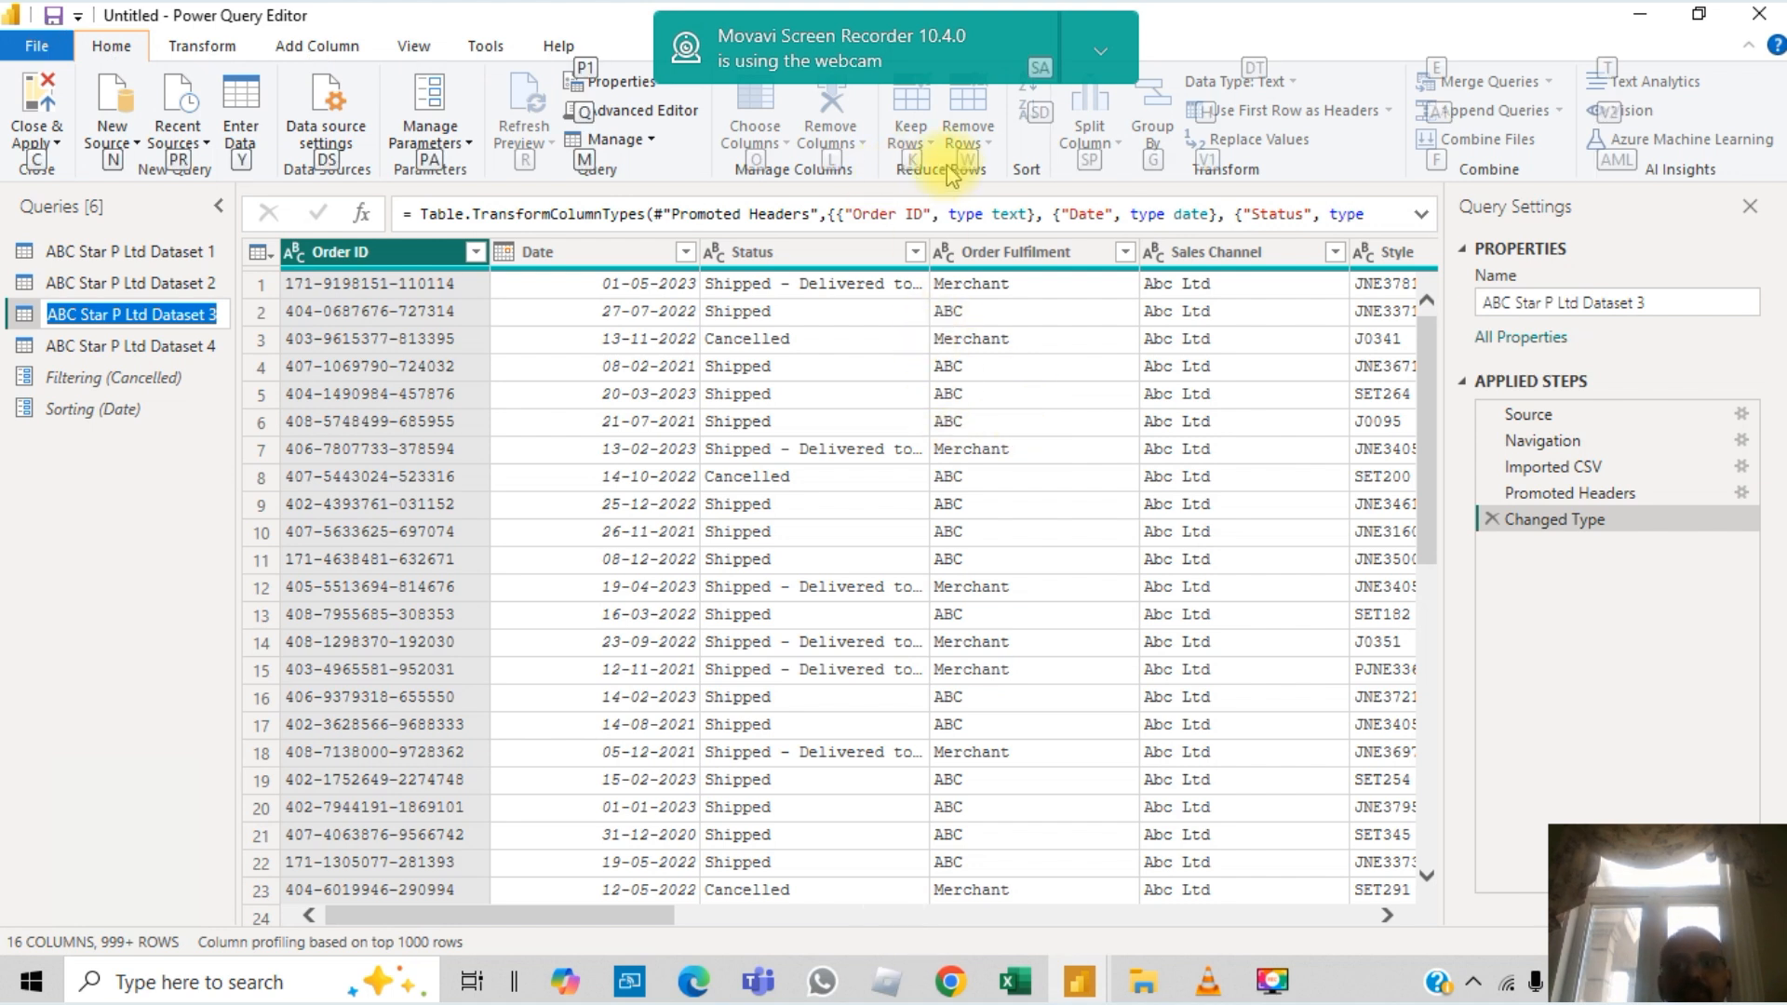
{"action": "left_click", "coordinate": [904, 137]}
{"action": "left_click", "coordinate": [905, 137]}
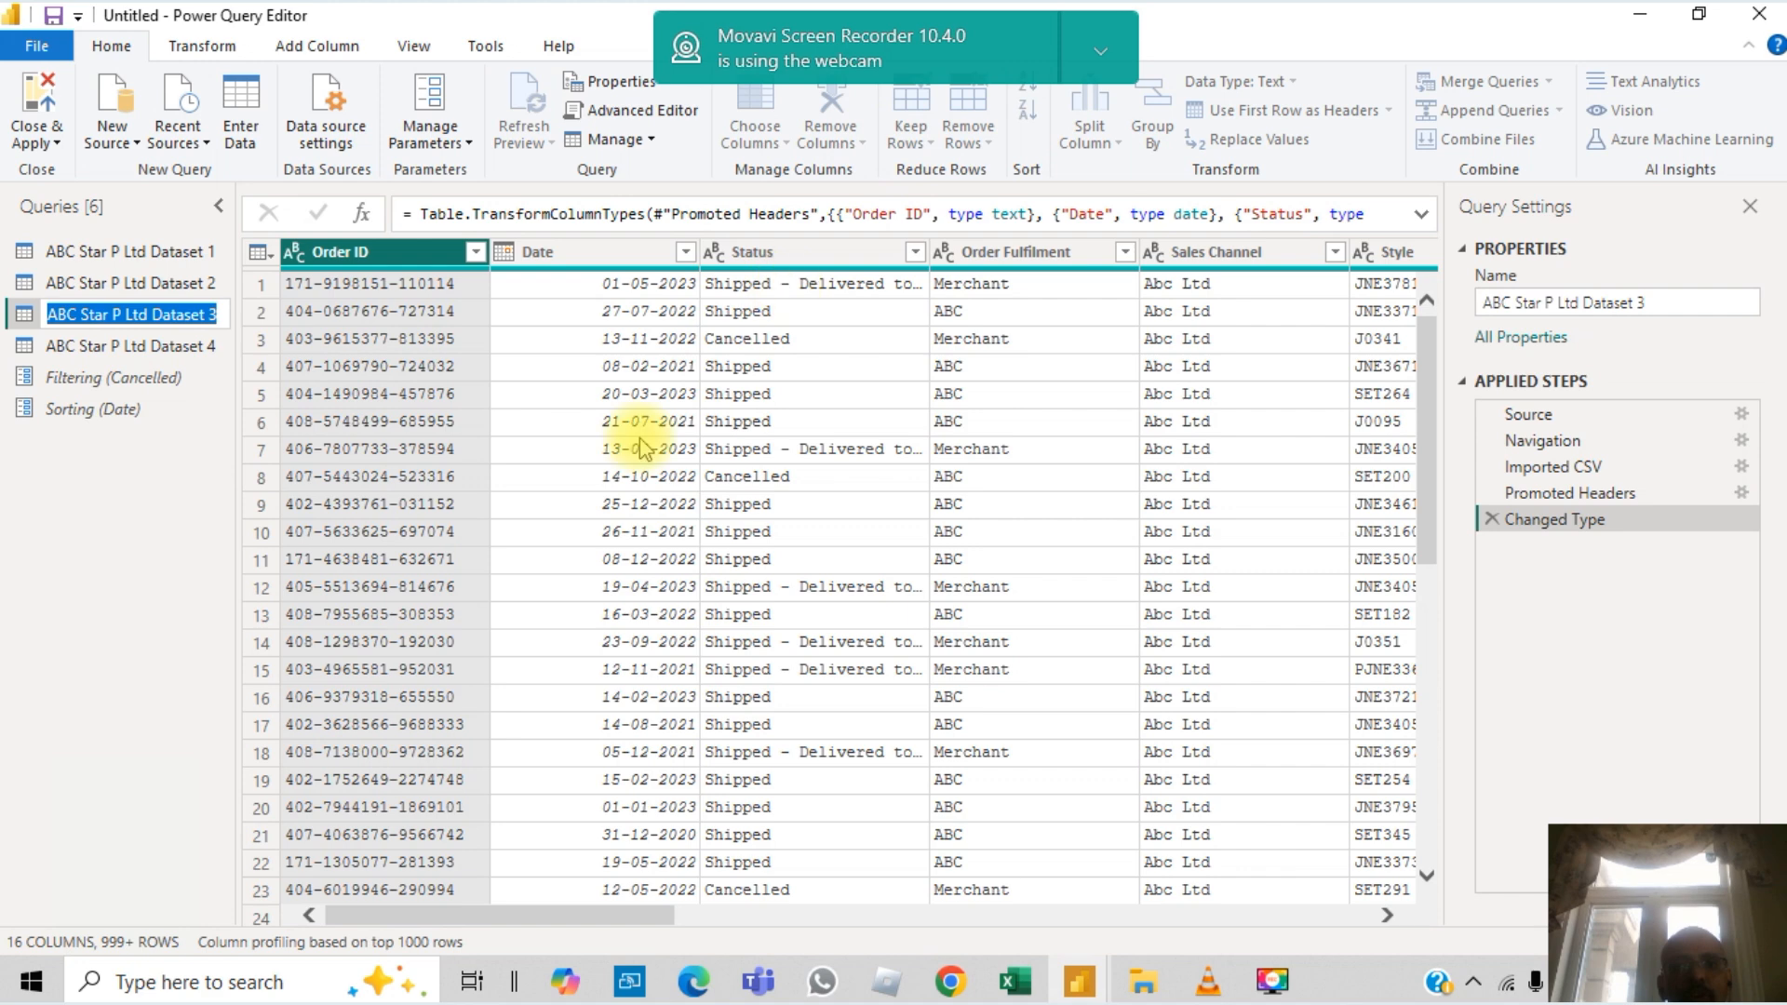
{"action": "left_click", "coordinate": [603, 250]}
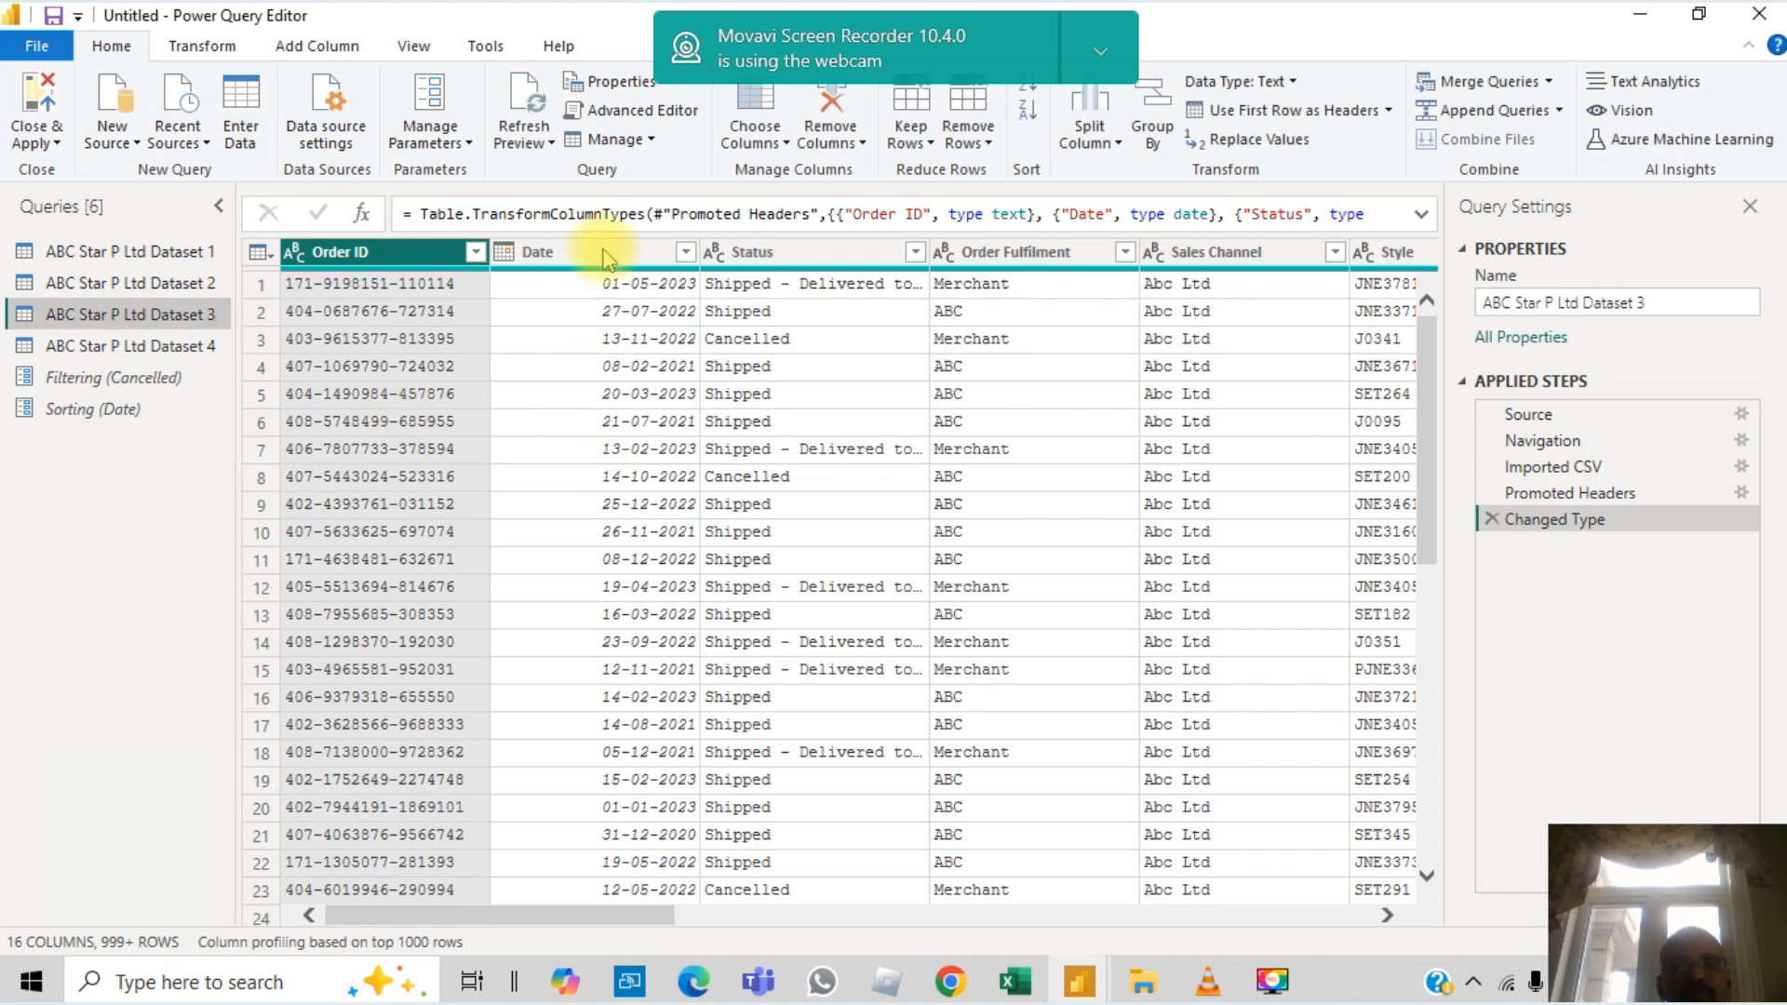
{"action": "left_click", "coordinate": [814, 392]}
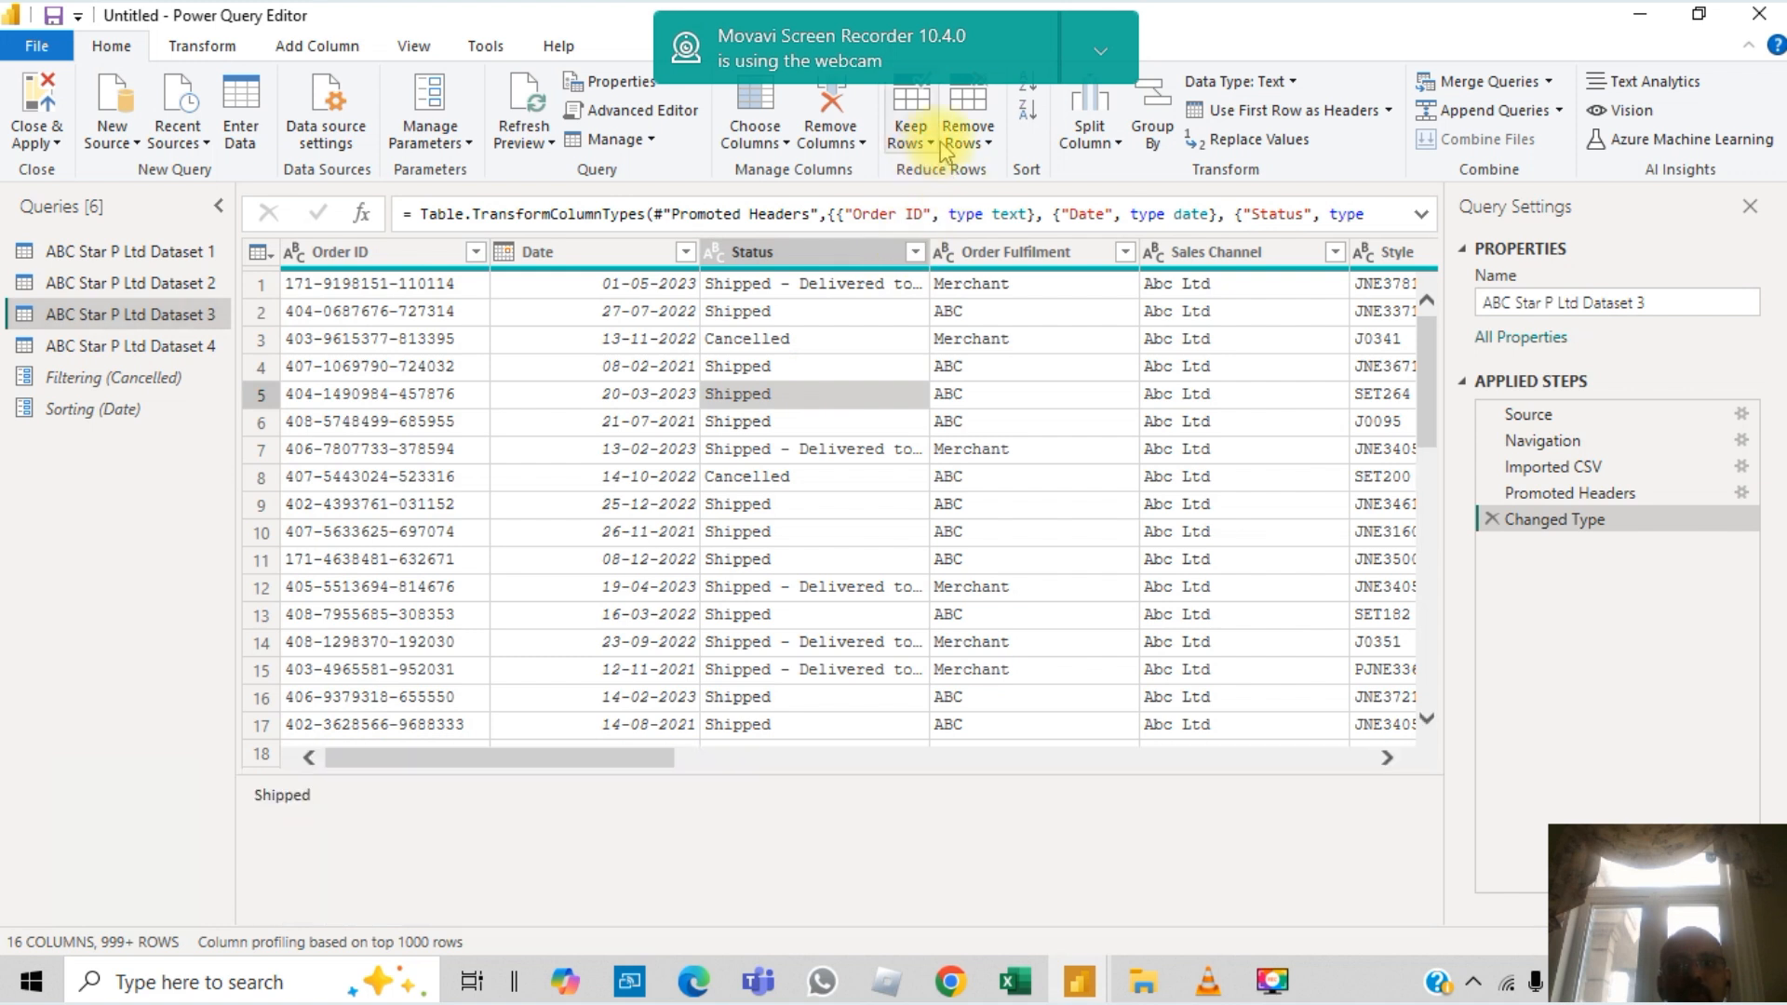
{"action": "left_click", "coordinate": [910, 140]}
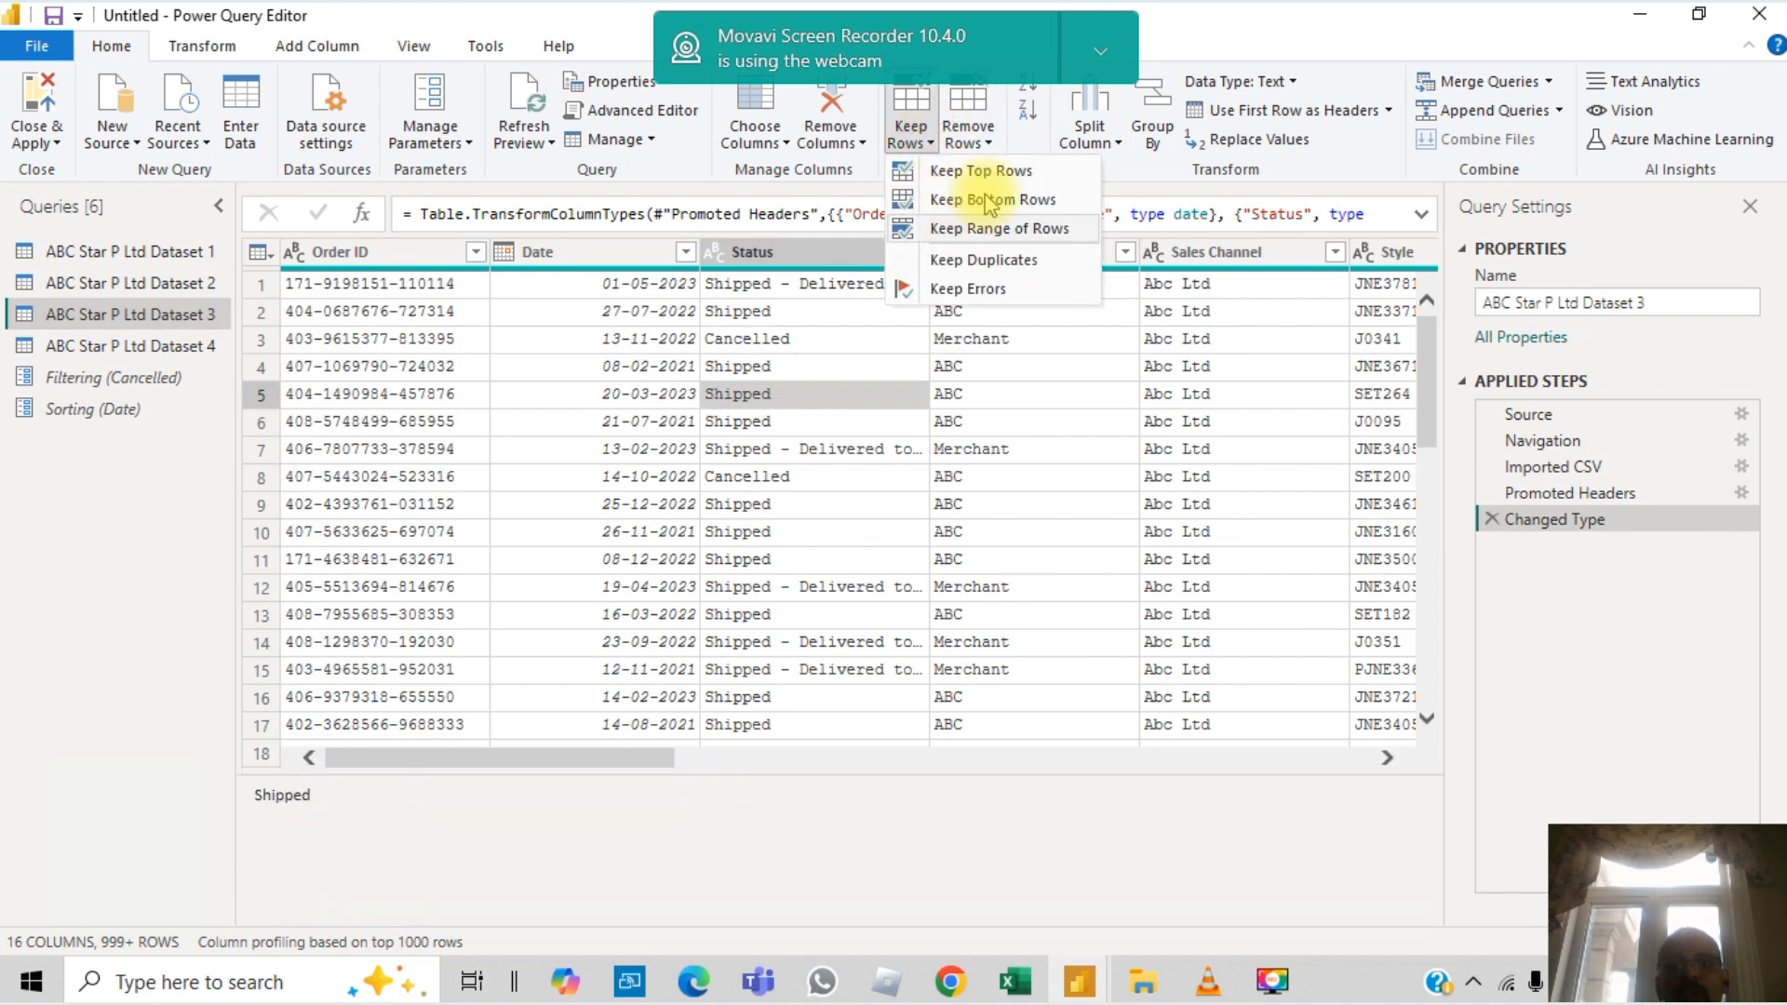
{"action": "left_click", "coordinate": [858, 142]}
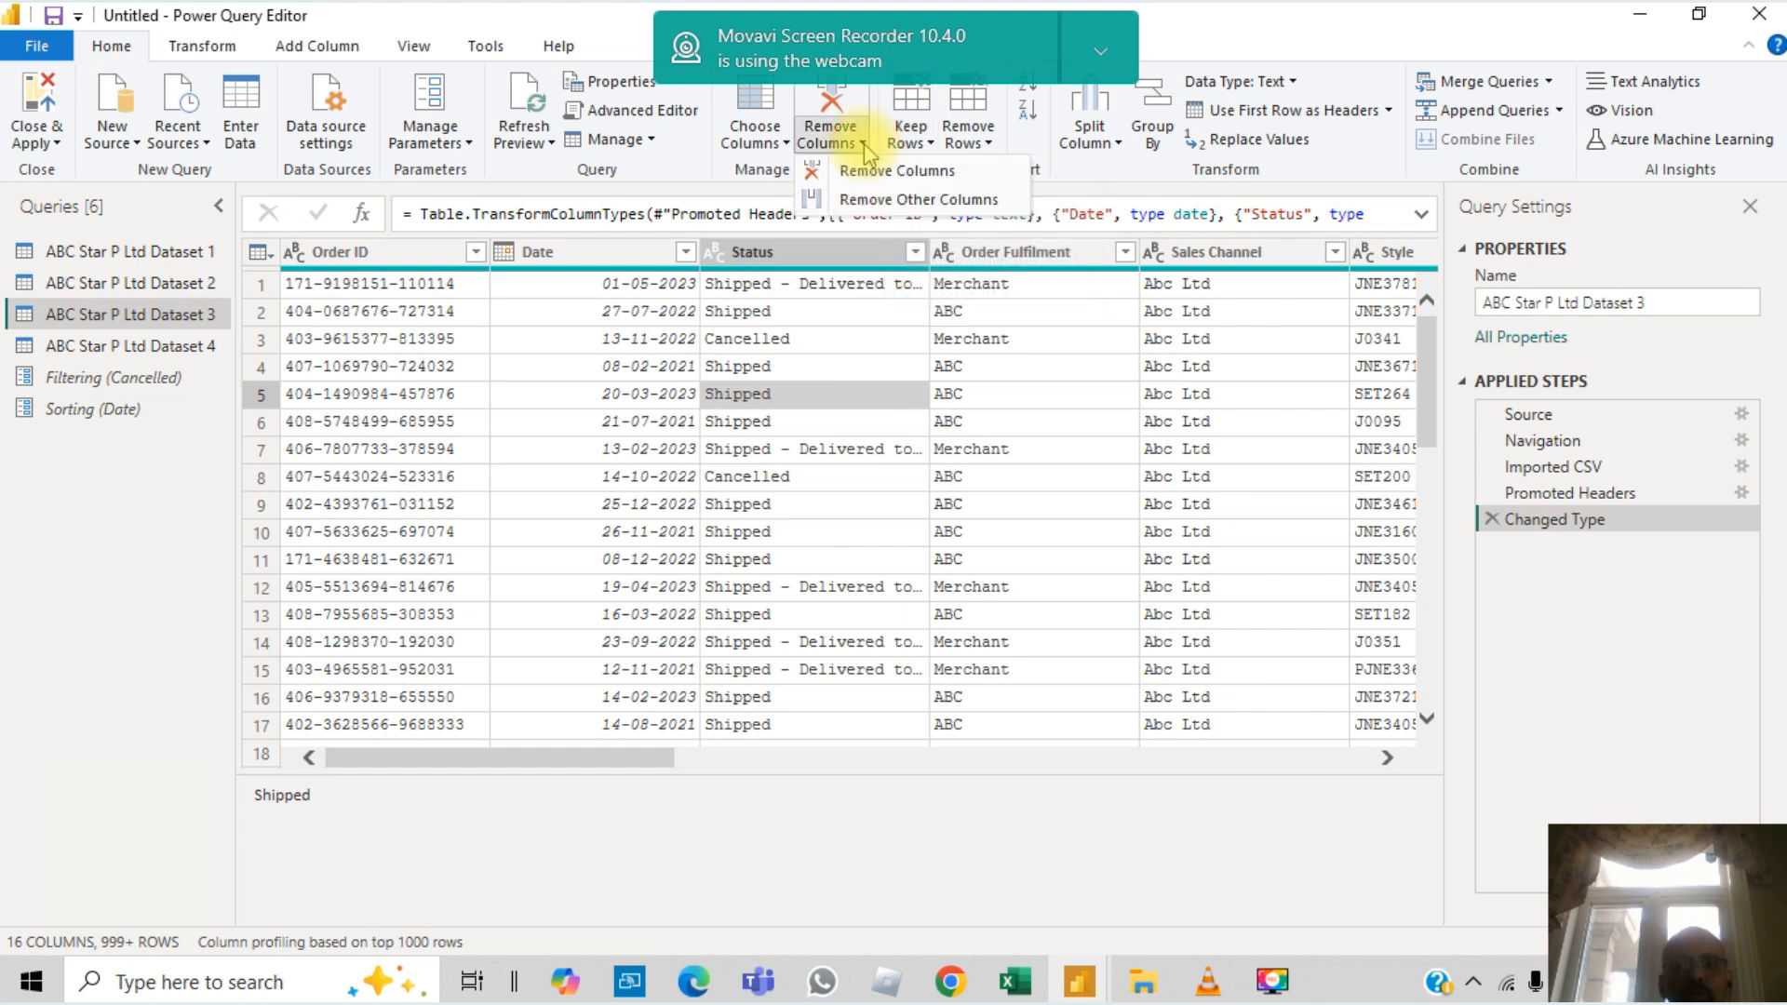
{"action": "left_click", "coordinate": [875, 201]}
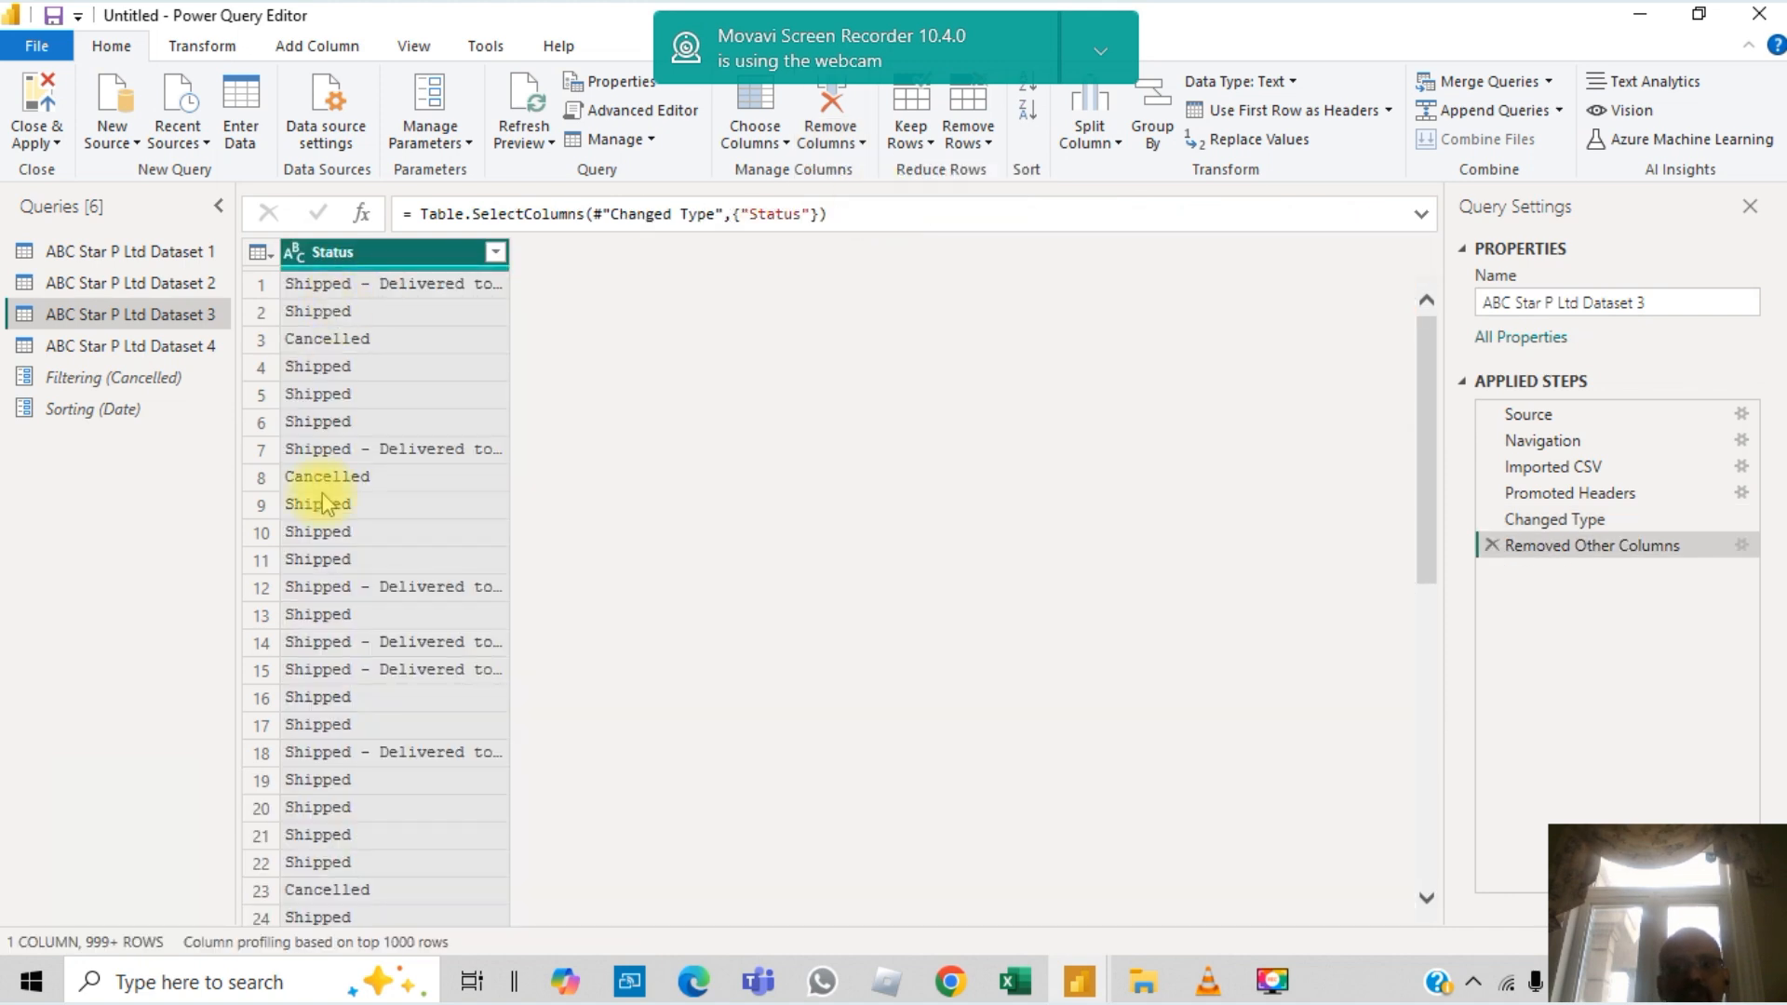